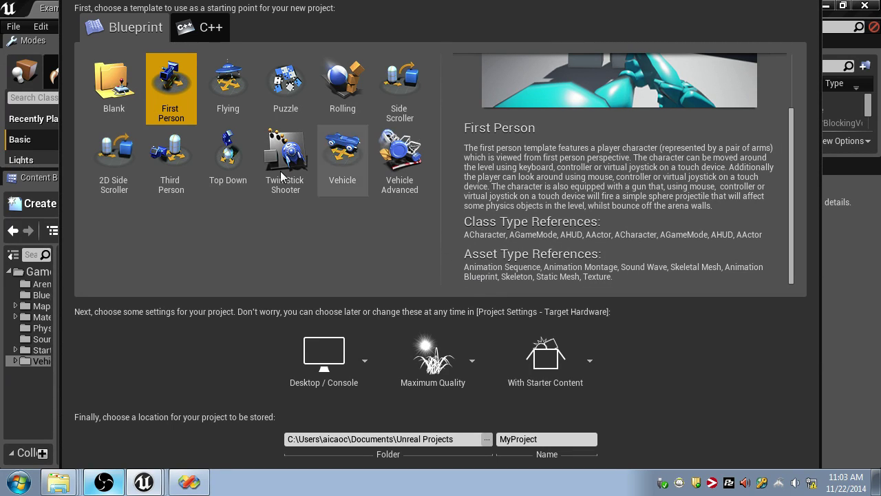
- Create a Blueprint project named ShootEmUp from the Side Scroller template, and minimize the other windows left open on the desktop
{"action": "left_click", "coordinate": [399, 88]}
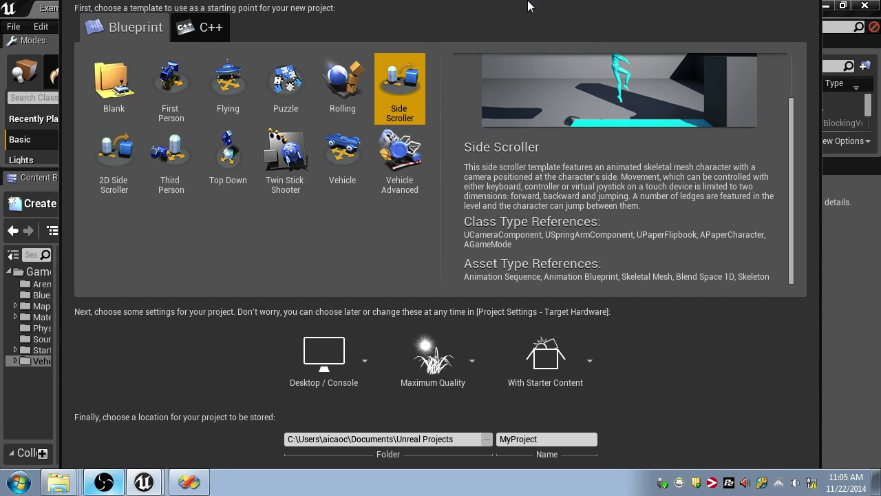
{"action": "left_click", "coordinate": [562, 441]}
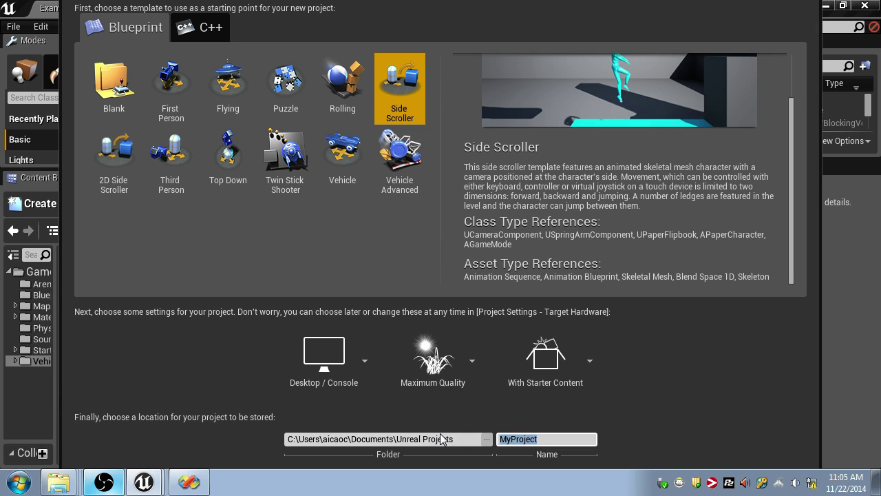
{"action": "type", "text": "SideSc"}
{"action": "key", "text": "BackSpace"}
{"action": "key", "text": "BackSpace"}
{"action": "key", "text": "BackSpace"}
{"action": "key", "text": "BackSpace"}
{"action": "key", "text": "BackSpace"}
{"action": "key", "text": "BackSpace"}
{"action": "type", "text": "ShootEmUp"}
{"action": "key", "text": "Return"}
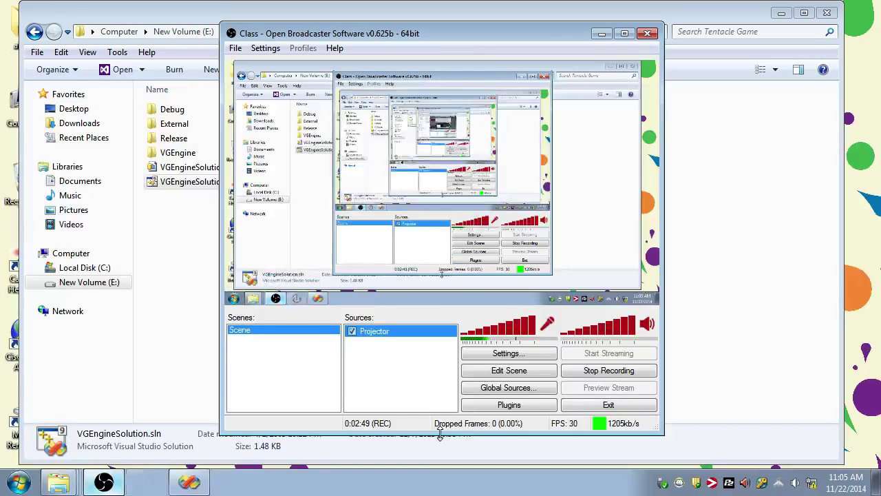
{"action": "left_click", "coordinate": [601, 33]}
{"action": "left_click", "coordinate": [781, 12]}
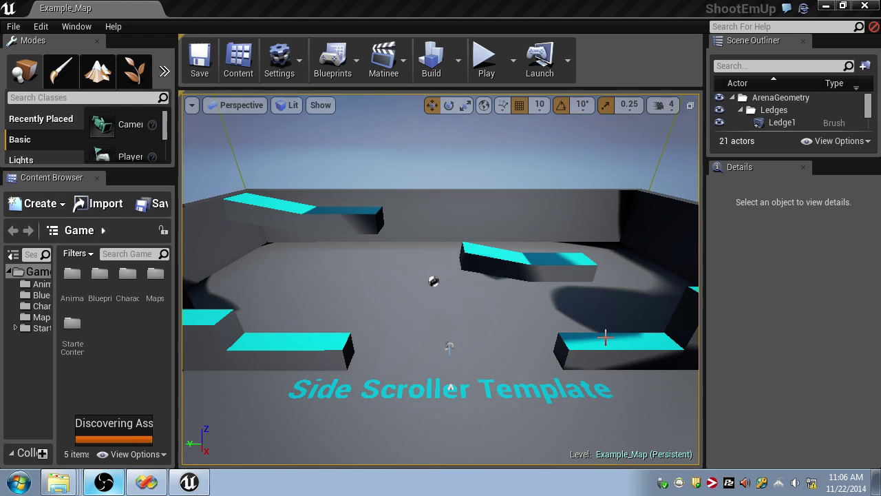
- Play-test Example_Map, running the character in both directions and jumping on and between the ledges
{"action": "left_click", "coordinate": [486, 61]}
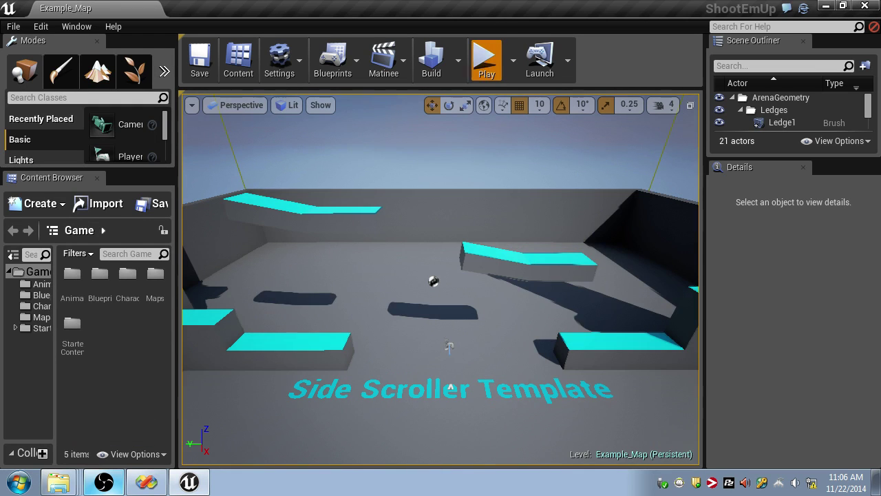
{"action": "key", "text": "d"}
{"action": "key", "text": "space"}
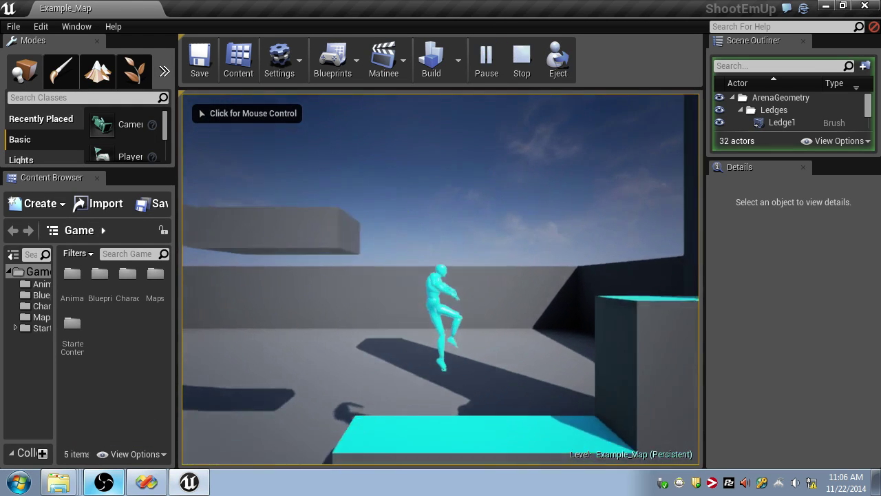
{"action": "key", "text": "space"}
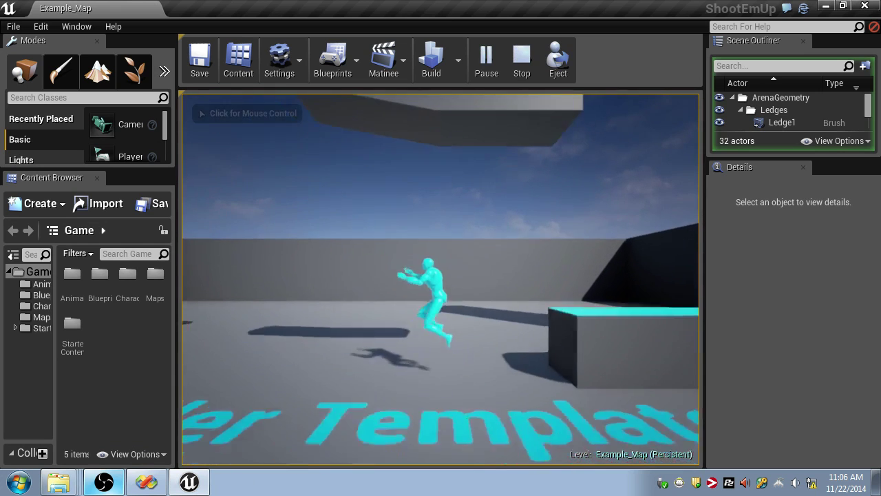
{"action": "key", "text": "a"}
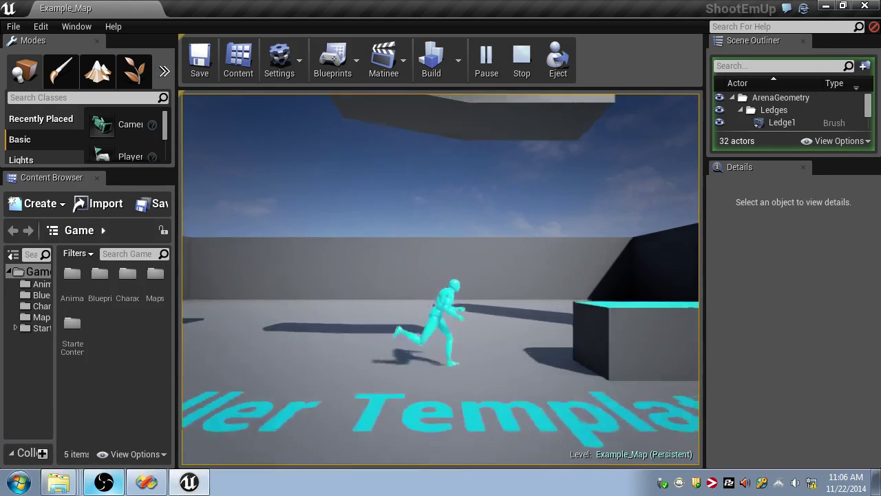
{"action": "key", "text": "space"}
{"action": "key", "text": "space"}
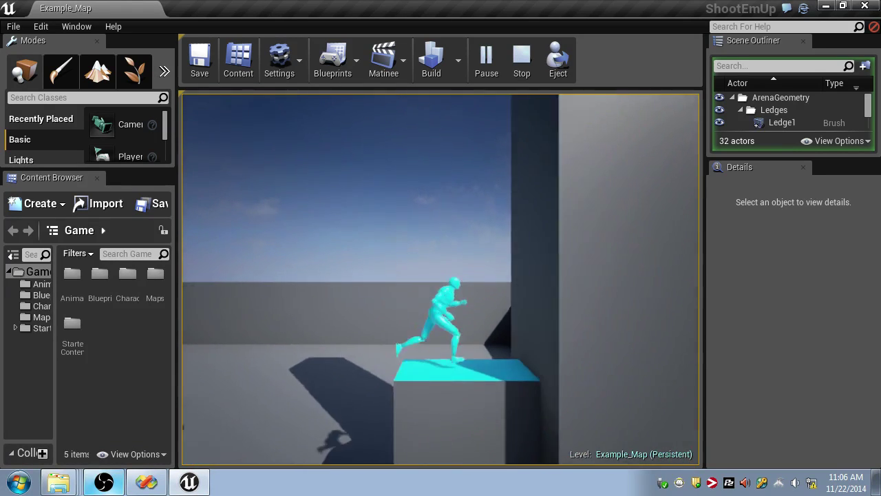
{"action": "key", "text": "a"}
{"action": "key", "text": "space"}
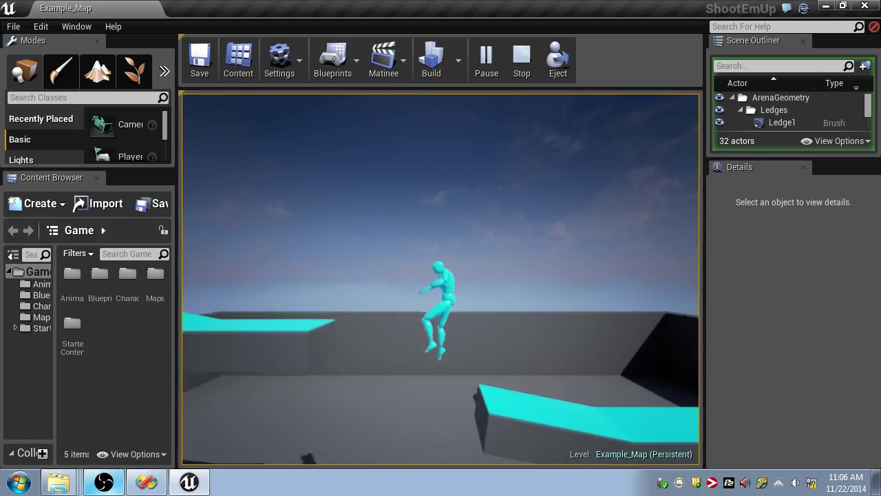
{"action": "key", "text": "d"}
{"action": "key", "text": "space"}
{"action": "key", "text": "a"}
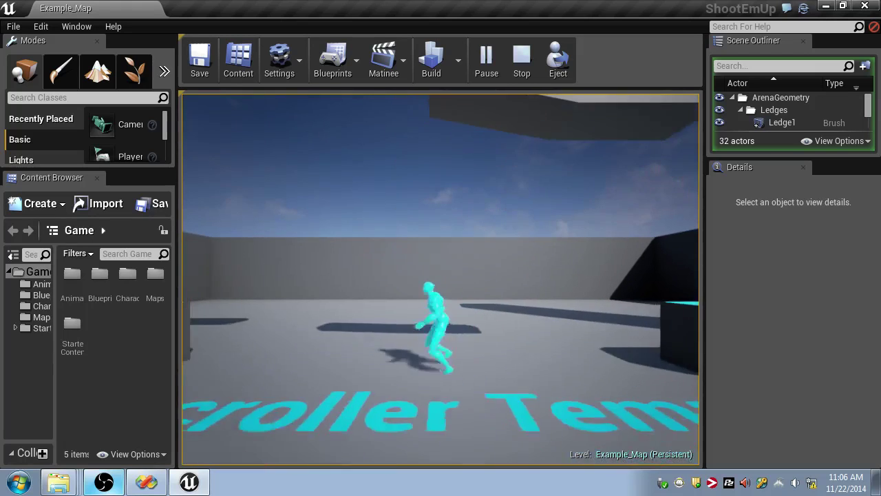
{"action": "key", "text": "space"}
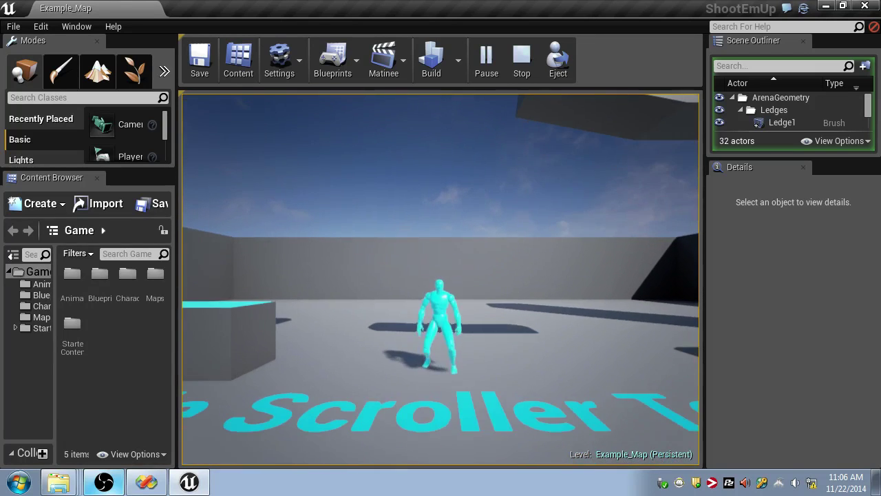
{"action": "key", "text": "space"}
{"action": "key", "text": "a"}
{"action": "key", "text": "d"}
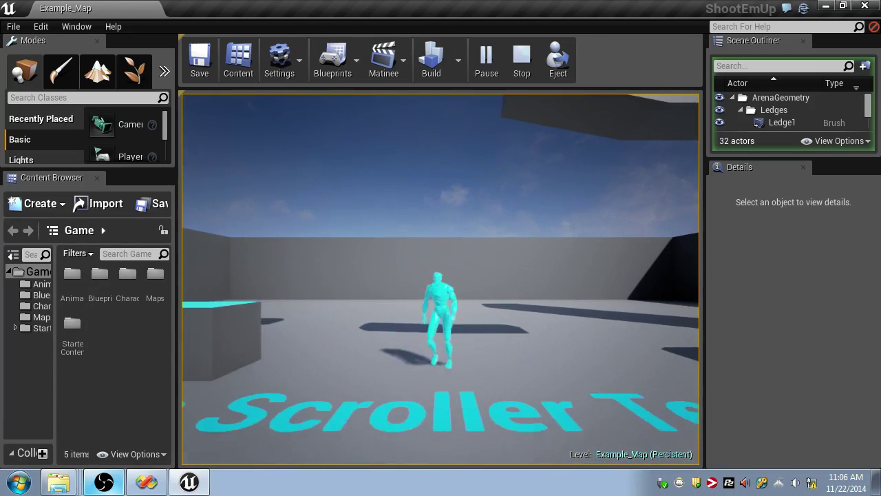
{"action": "key", "text": "a"}
{"action": "key", "text": "space"}
{"action": "key", "text": "d"}
{"action": "key", "text": "space"}
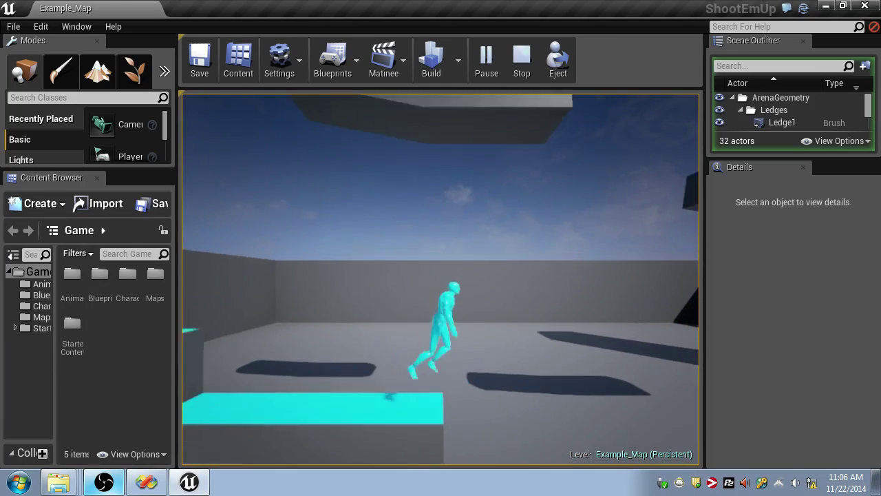
{"action": "key", "text": "a"}
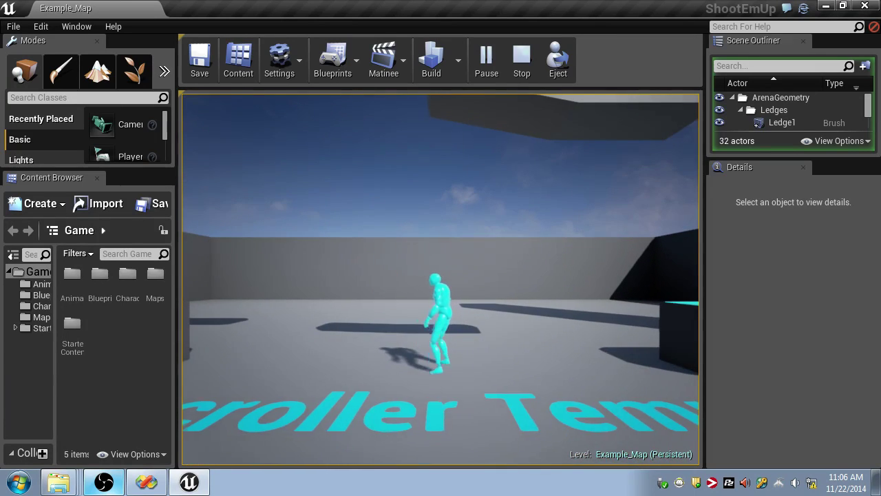
{"action": "key", "text": "a"}
{"action": "key", "text": "space"}
{"action": "key", "text": "space"}
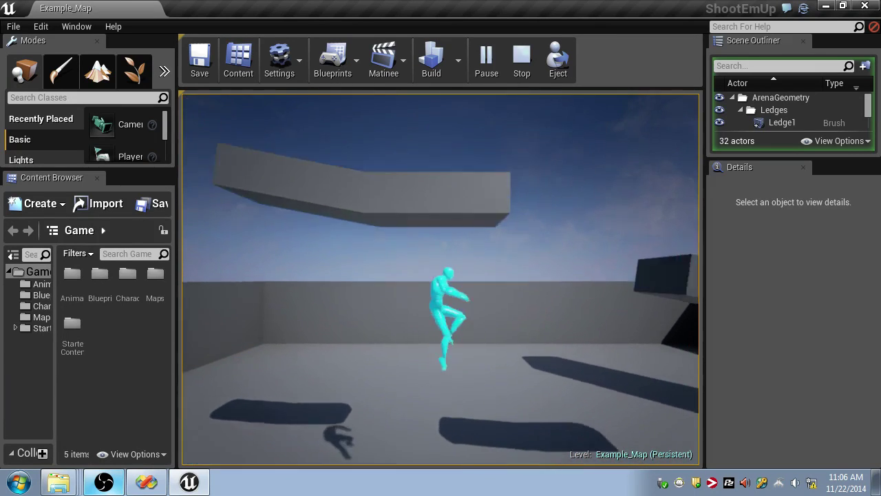
{"action": "key", "text": "a"}
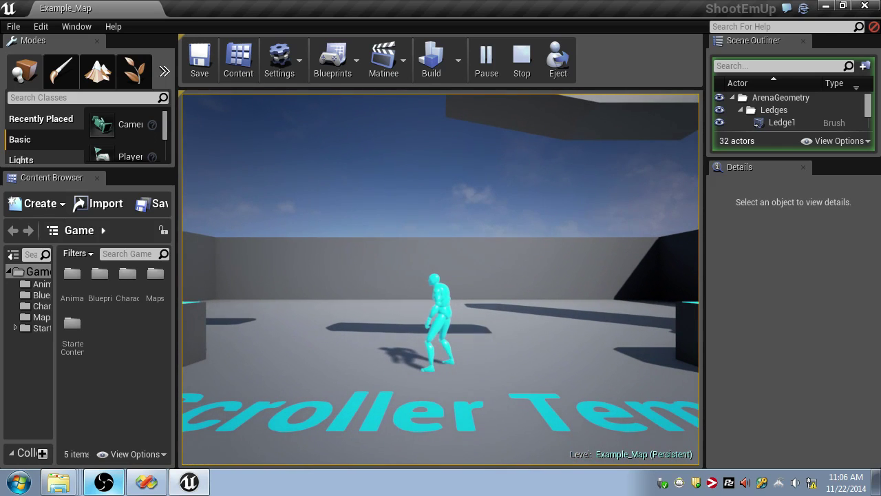
{"action": "key", "text": "d"}
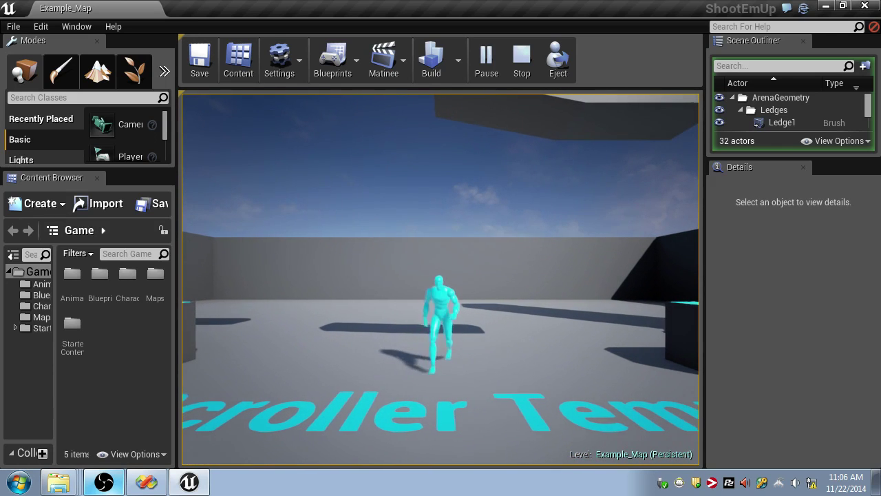
{"action": "key", "text": "d"}
{"action": "key", "text": "a"}
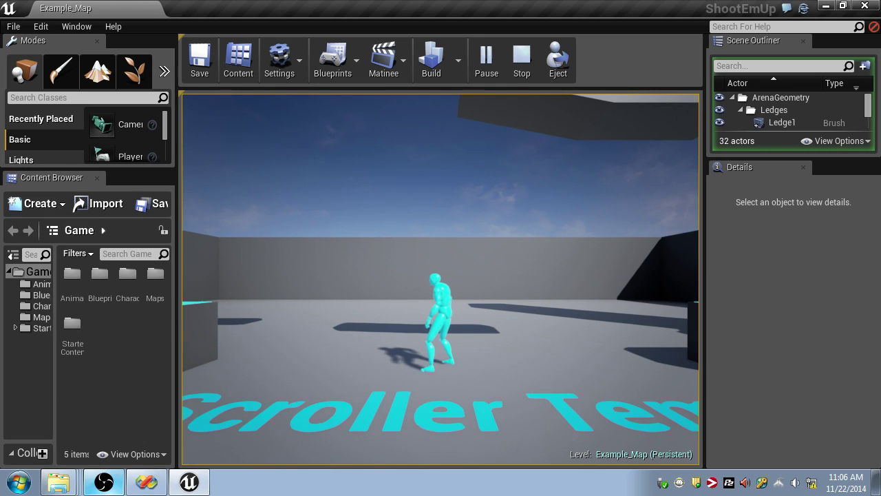
{"action": "key", "text": "d"}
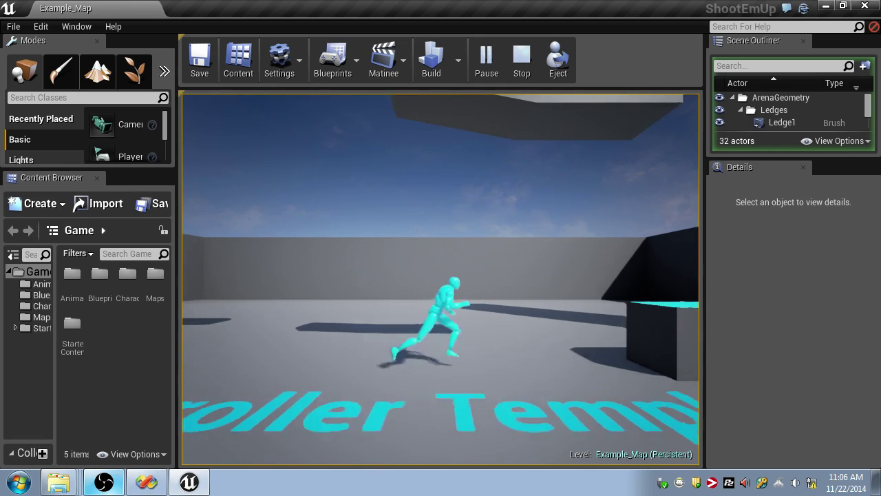
{"action": "key", "text": "a"}
{"action": "key", "text": "space"}
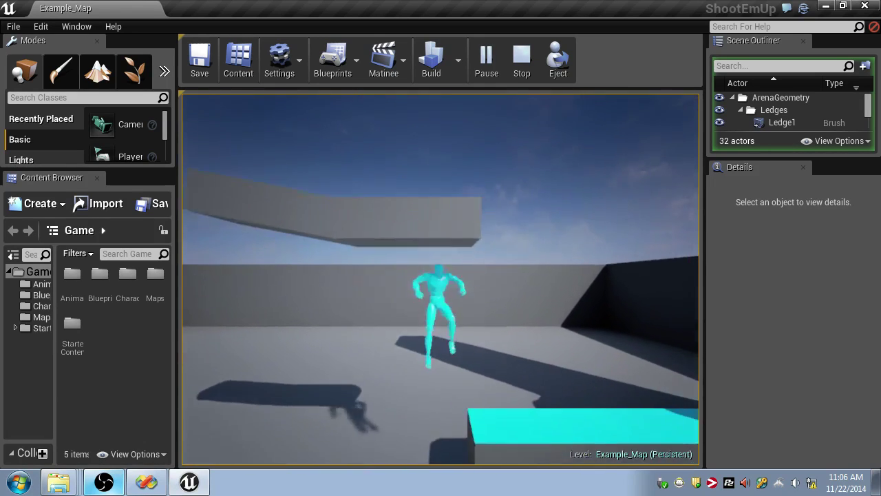
{"action": "key", "text": "a"}
{"action": "key", "text": "a"}
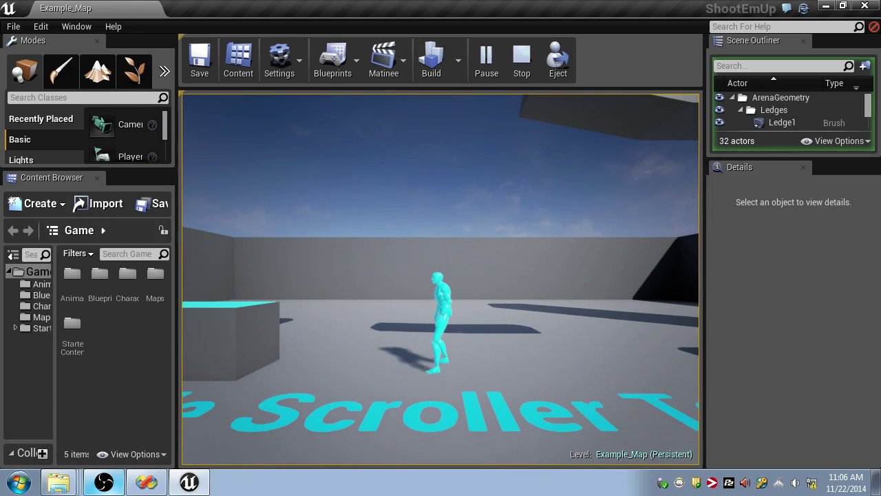
{"action": "key", "text": "space"}
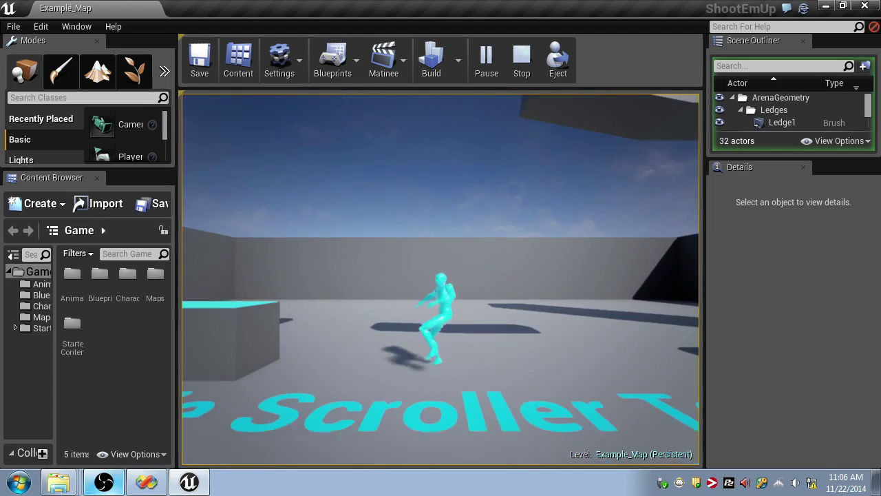
{"action": "key", "text": "space"}
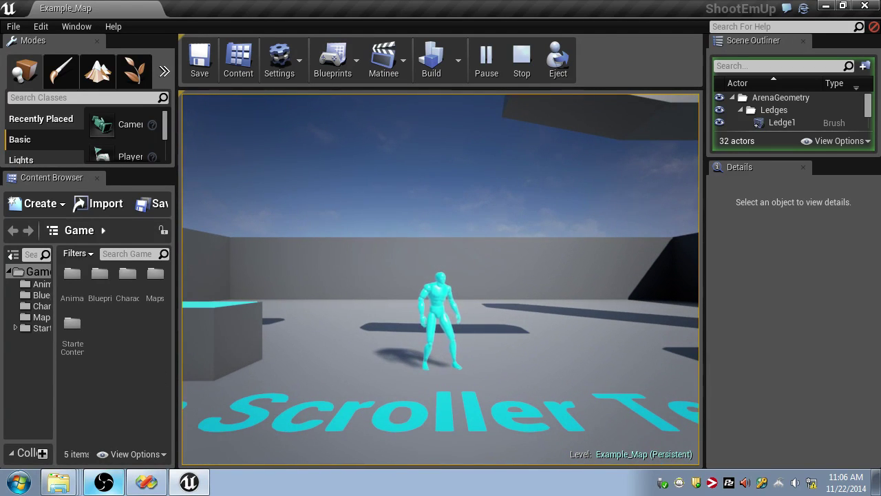
- Open the MyCharacter blueprint from the Blueprints folder in a maximized window, show its components and enlarge the component list
{"action": "double_click", "coordinate": [108, 289]}
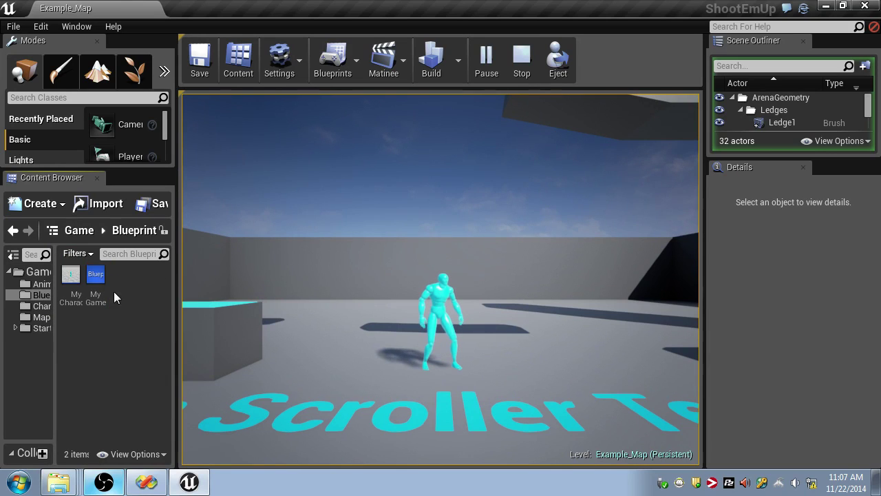
{"action": "double_click", "coordinate": [69, 277]}
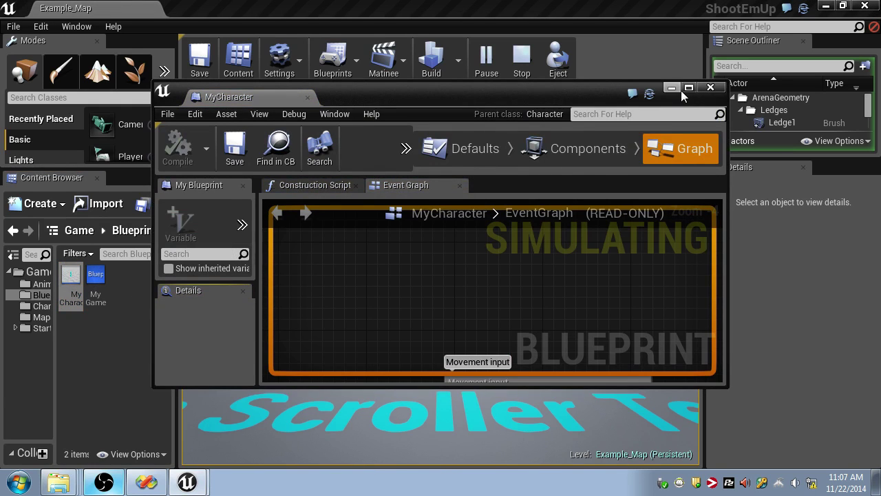
{"action": "left_click", "coordinate": [687, 88]}
{"action": "left_click", "coordinate": [724, 47]}
{"action": "right_click_drag", "start_coordinate": [620, 158], "coordinate": [464, 183]}
{"action": "key", "text": "s"}
{"action": "key", "text": "w"}
{"action": "left_click_drag", "start_coordinate": [89, 224], "coordinate": [89, 300]}
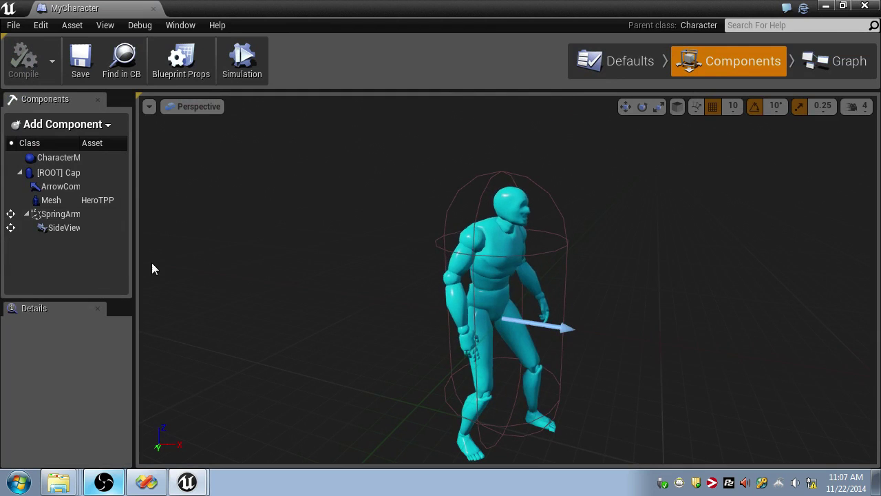
{"action": "left_click_drag", "start_coordinate": [132, 256], "coordinate": [222, 260]}
- Set the CharacterMovement component's Default Land Movement Mode to Flying, save the blueprint and return to the level editor
{"action": "left_click", "coordinate": [77, 158]}
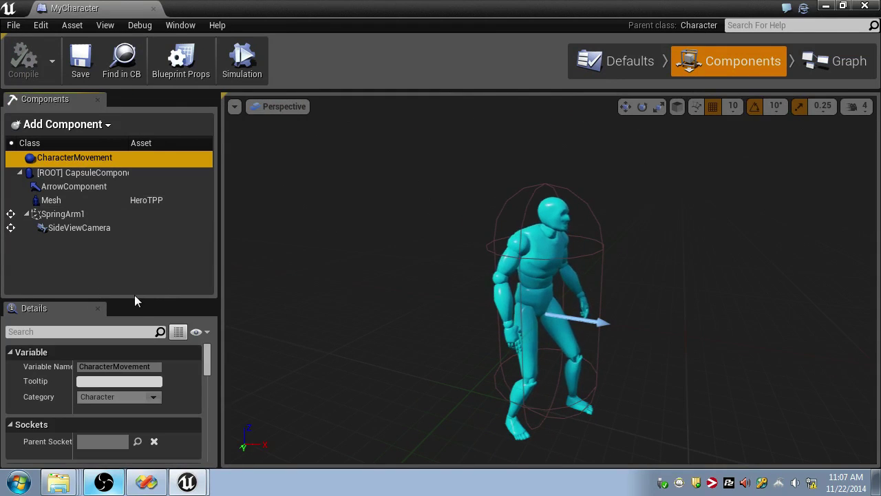
{"action": "left_click_drag", "start_coordinate": [134, 294], "coordinate": [172, 242]}
{"action": "scroll", "coordinate": [172, 303], "scroll_direction": "down", "scroll_amount": 4}
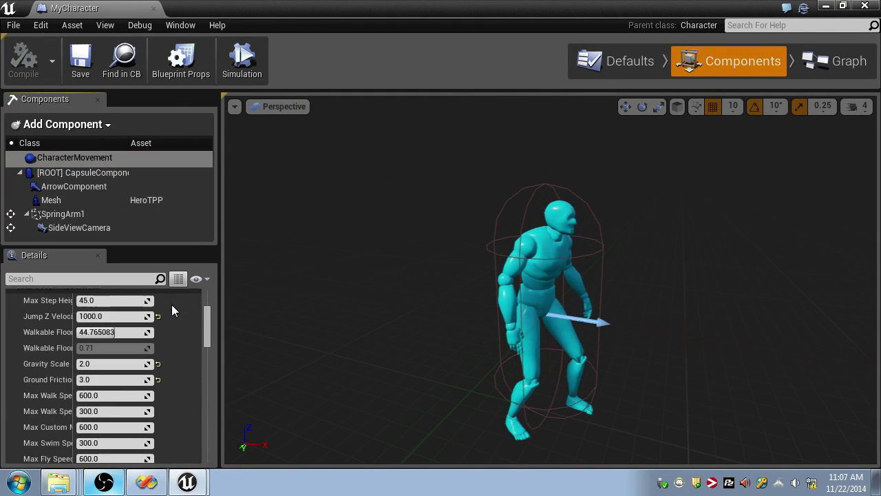
{"action": "scroll", "coordinate": [172, 313], "scroll_direction": "down", "scroll_amount": 8}
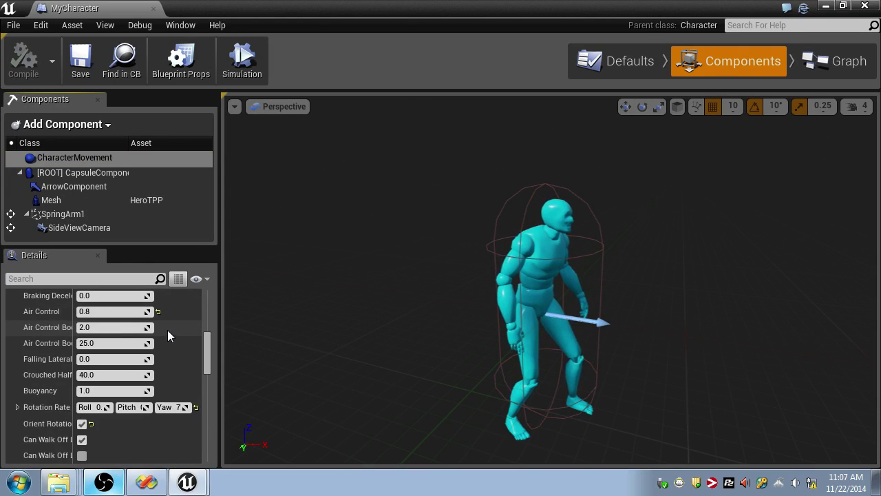
{"action": "scroll", "coordinate": [172, 330], "scroll_direction": "down", "scroll_amount": 2}
{"action": "left_click_drag", "start_coordinate": [220, 330], "coordinate": [413, 331]}
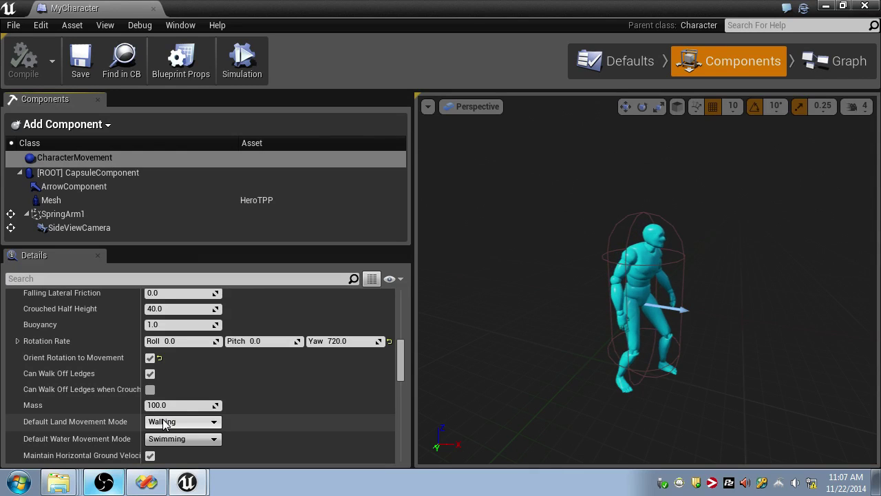
{"action": "left_click", "coordinate": [186, 421]}
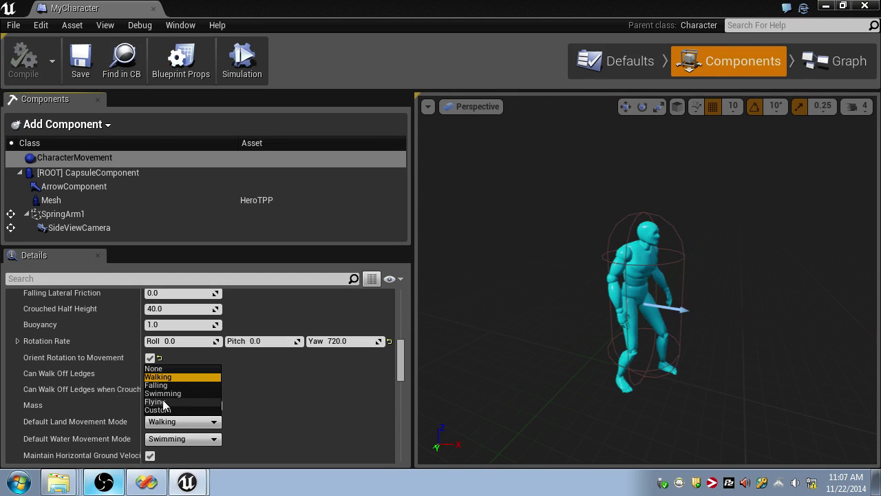
{"action": "left_click", "coordinate": [163, 402]}
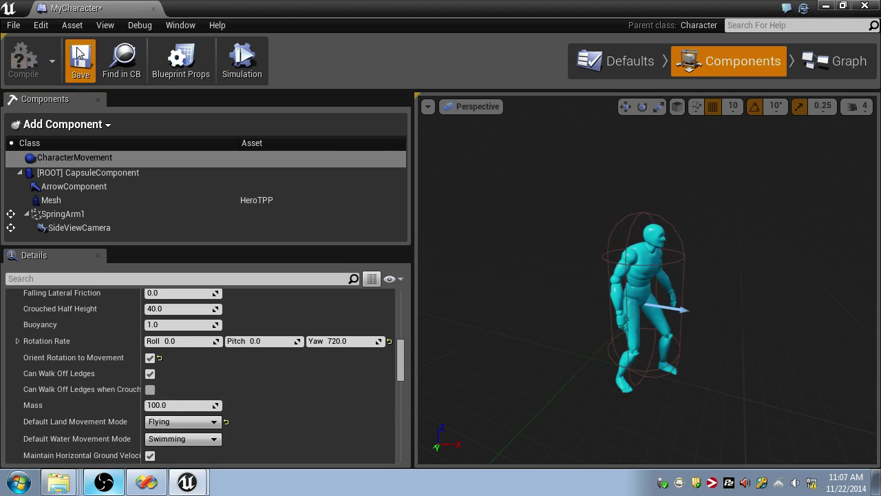
{"action": "left_click", "coordinate": [78, 54]}
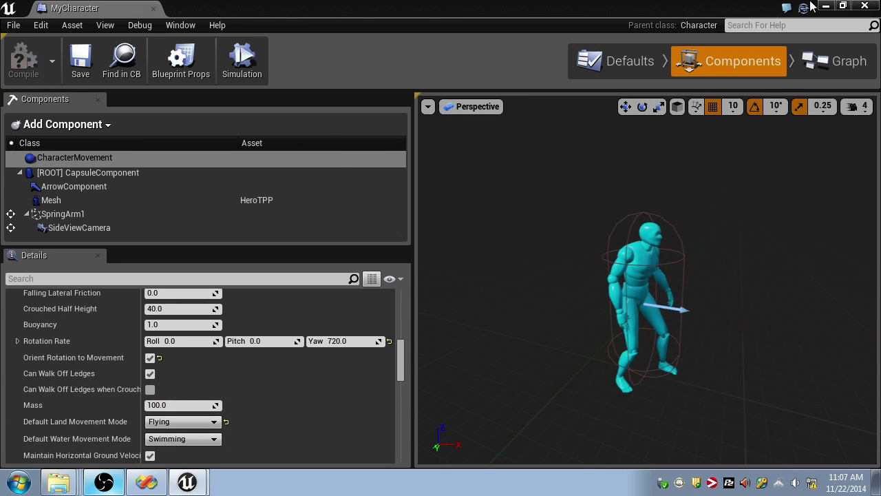
{"action": "left_click", "coordinate": [825, 6]}
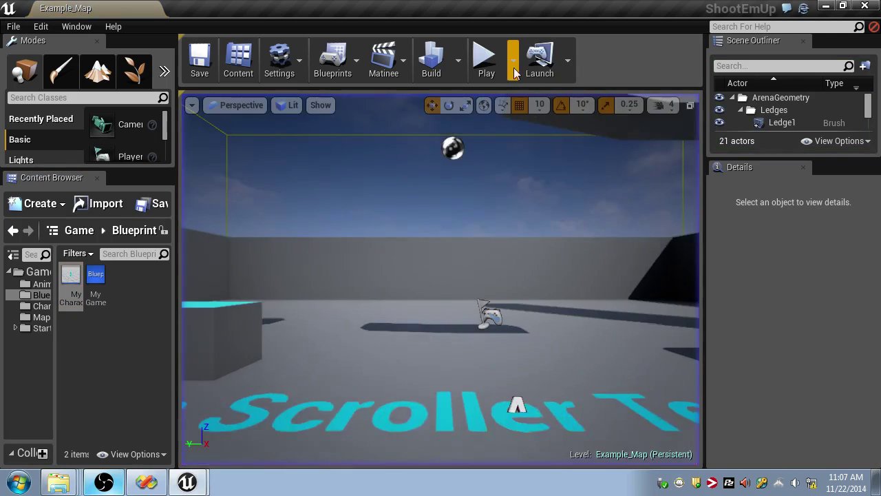
- Play-test Example_Map with the flying movement mode, moving the character back and forth, and end the session
{"action": "left_click", "coordinate": [490, 219]}
{"action": "key", "text": "a"}
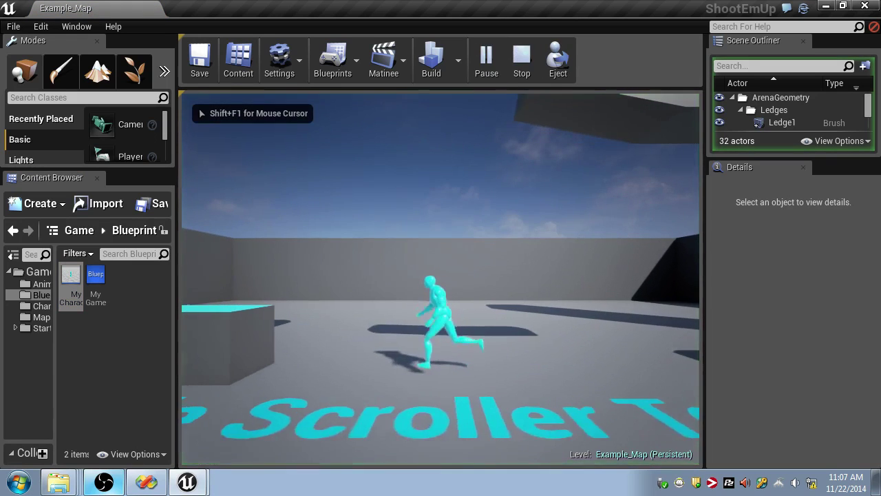
{"action": "key", "text": "d"}
{"action": "key", "text": "a"}
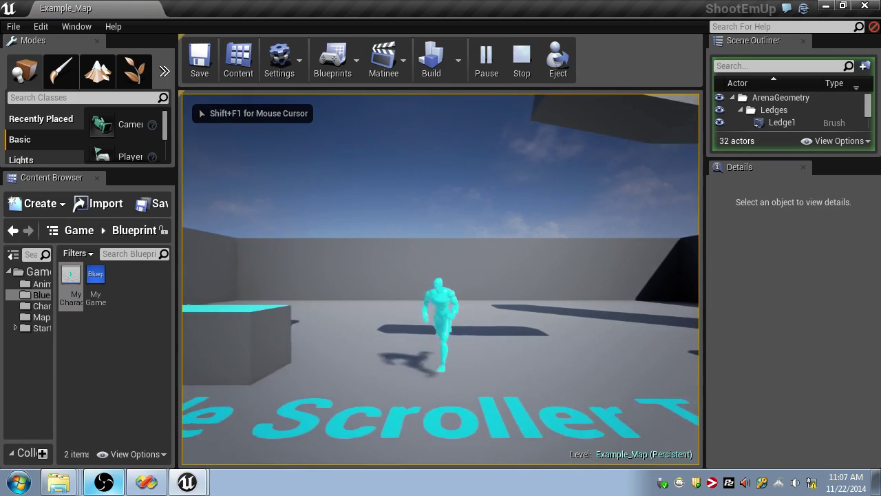
{"action": "key", "text": "d"}
{"action": "key", "text": "a"}
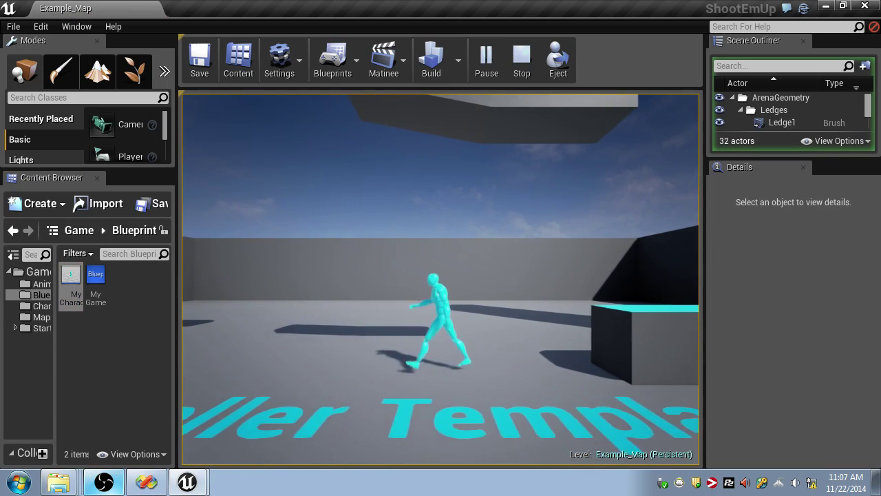
{"action": "key", "text": "d"}
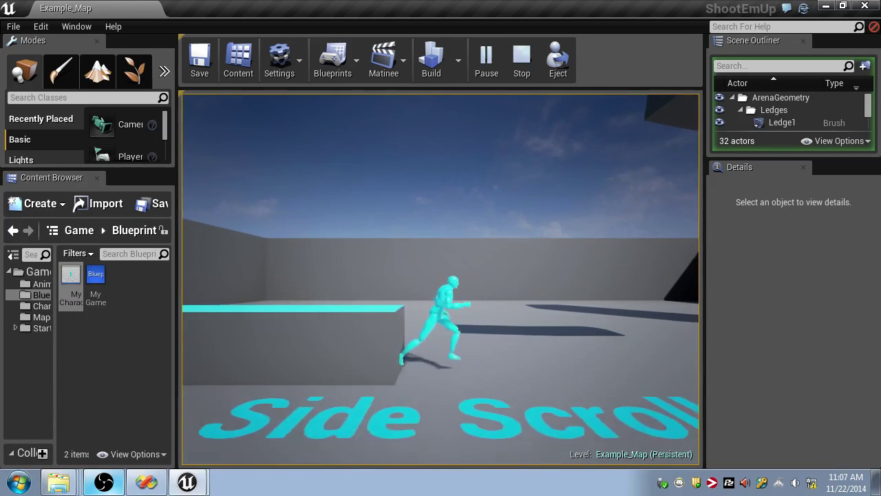
{"action": "key", "text": "a"}
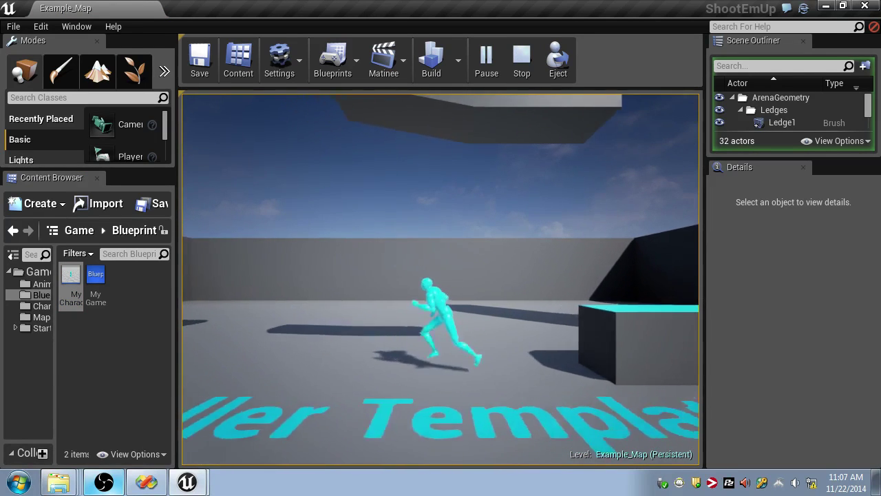
{"action": "key", "text": "d"}
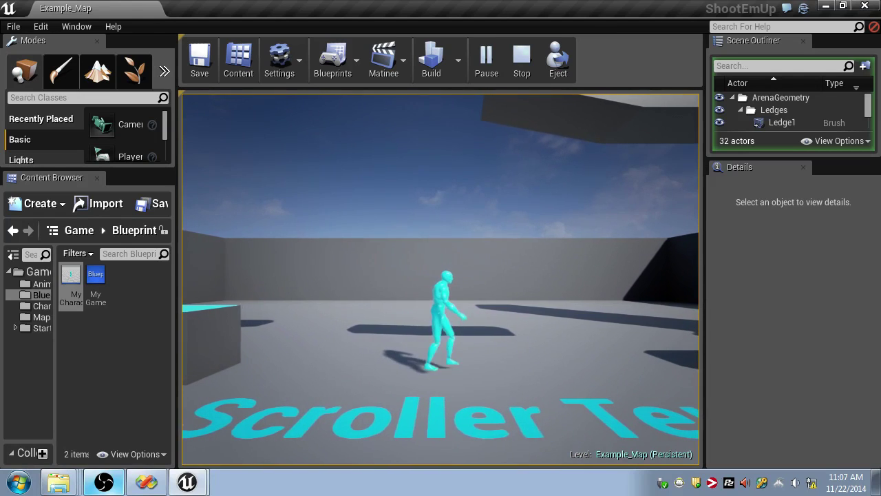
{"action": "key", "text": "Escape"}
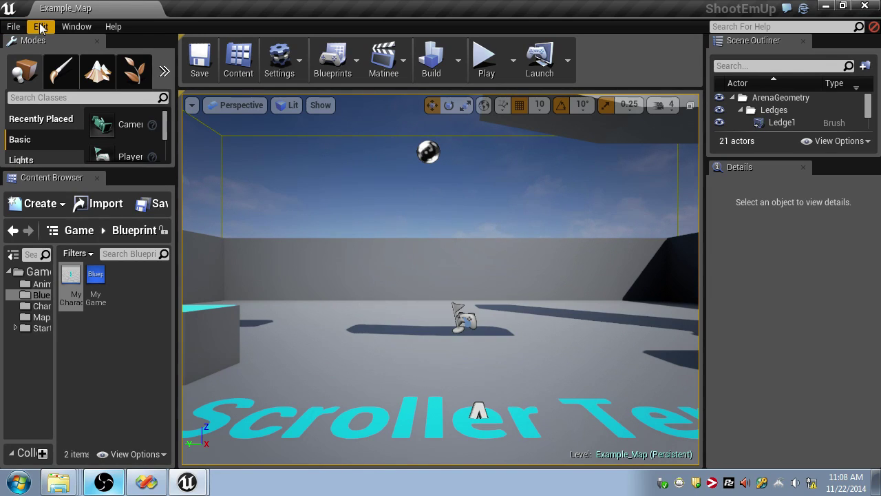
- Open the project's Input settings in a maximized window and expand the axis mappings down to the MoveRight keys
{"action": "left_click", "coordinate": [40, 26]}
{"action": "left_click", "coordinate": [69, 219]}
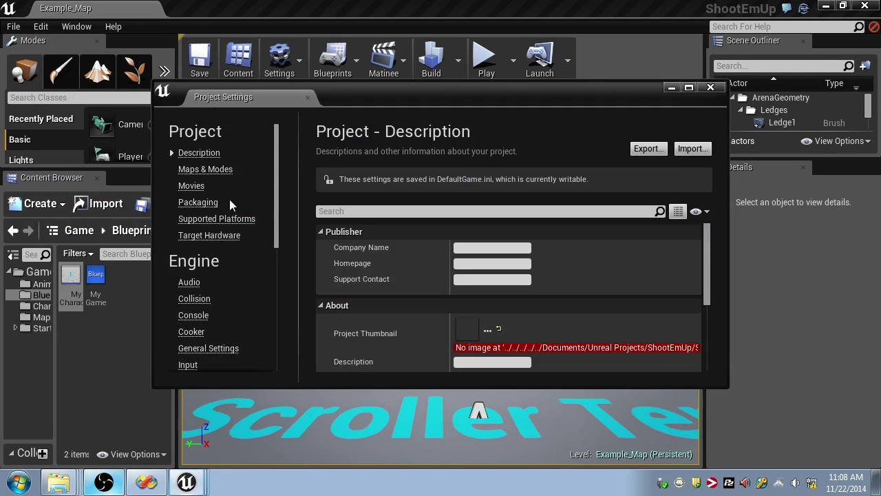
{"action": "scroll", "coordinate": [195, 326], "scroll_direction": "down", "scroll_amount": 2}
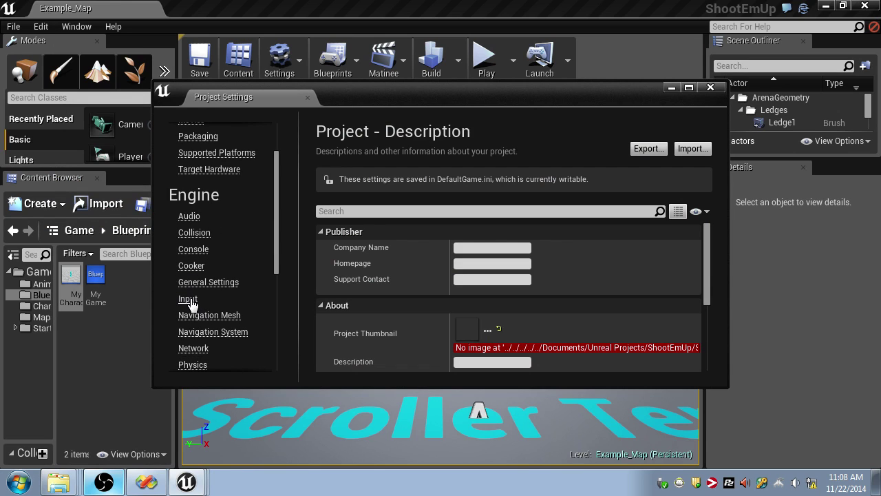
{"action": "left_click", "coordinate": [188, 299]}
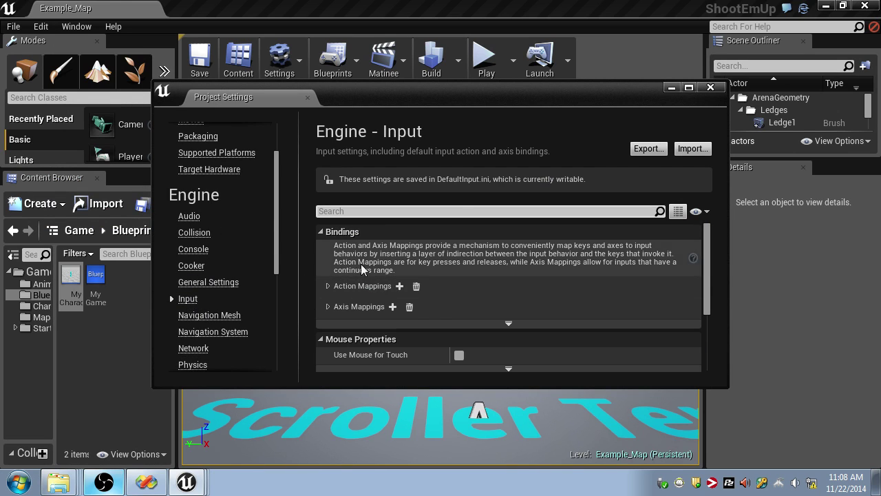
{"action": "left_click", "coordinate": [688, 87]}
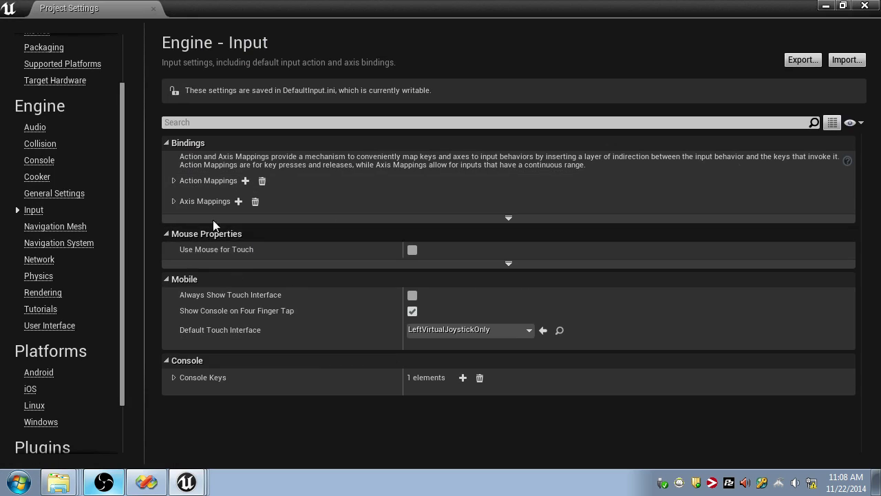
{"action": "left_click", "coordinate": [173, 201]}
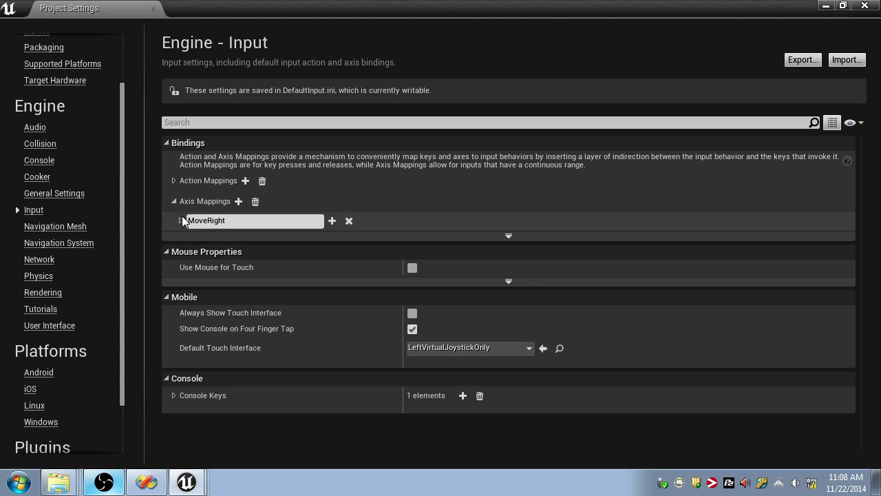
{"action": "left_click", "coordinate": [181, 220]}
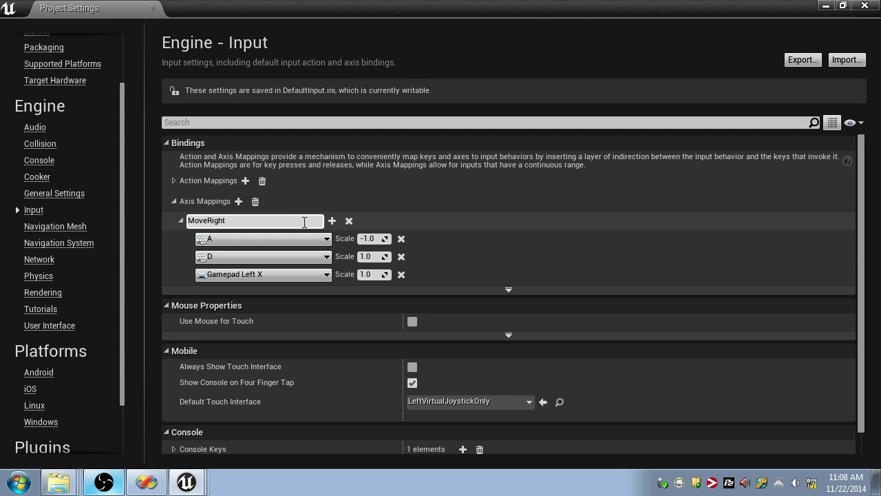
- Add an axis mapping named MoveUP and bind the W key to it with scale 1.0
{"action": "left_click", "coordinate": [238, 201]}
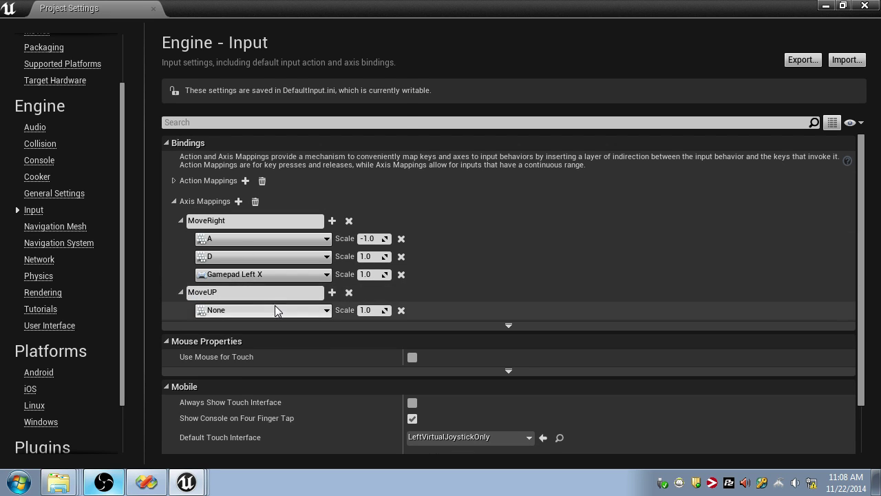
{"action": "left_click", "coordinate": [275, 305]}
{"action": "type", "text": "w"}
{"action": "left_click", "coordinate": [243, 127]}
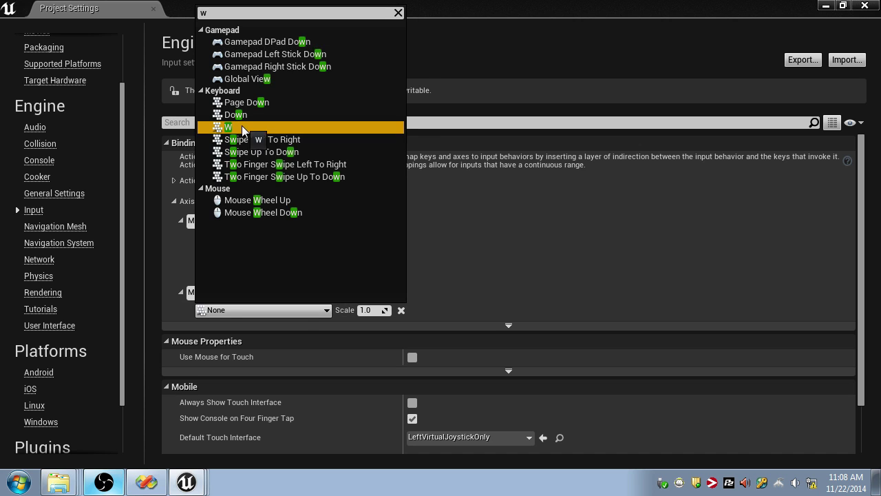
- Add the S key to the MoveUP axis mapping with scale -1.0 and close the project settings
{"action": "left_click", "coordinate": [332, 291]}
{"action": "left_click", "coordinate": [242, 328]}
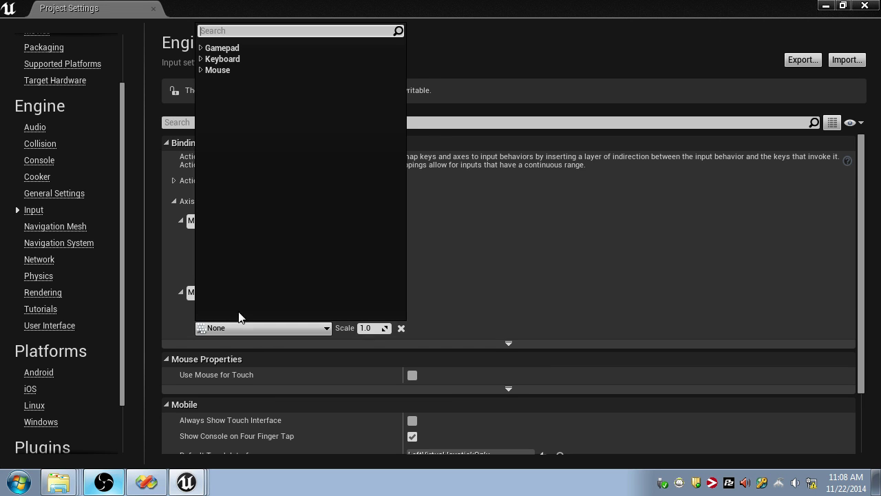
{"action": "type", "text": "s"}
{"action": "scroll", "coordinate": [248, 140], "scroll_direction": "down", "scroll_amount": 5}
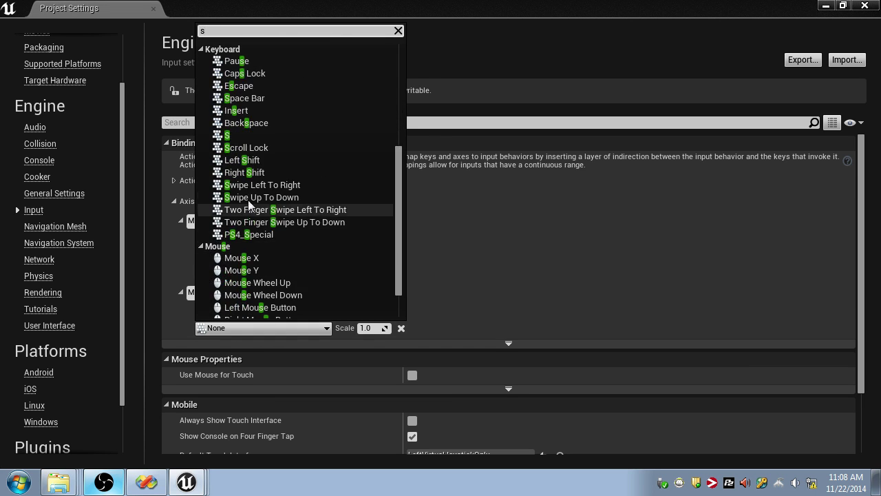
{"action": "left_click", "coordinate": [249, 136]}
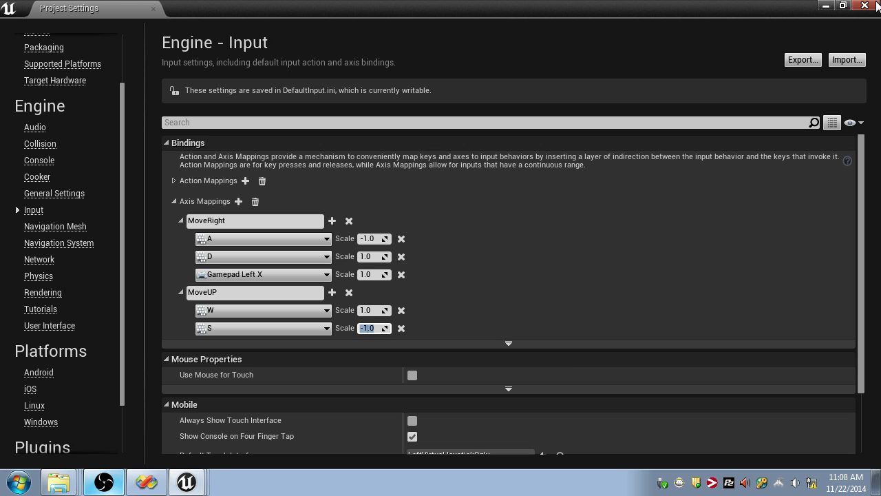
{"action": "left_click", "coordinate": [877, 5]}
- Open the MyCharacter blueprint's Event Graph and examine the Movement input and Jump groups
{"action": "double_click", "coordinate": [71, 282]}
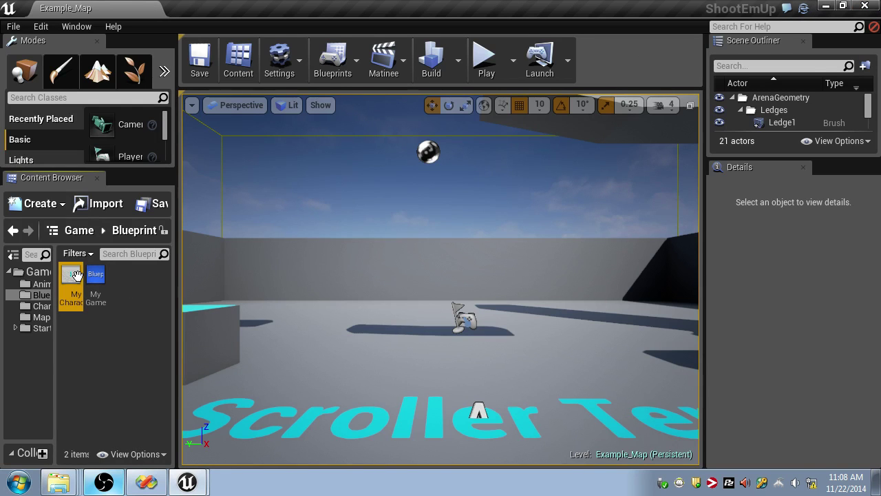
{"action": "left_click", "coordinate": [830, 60]}
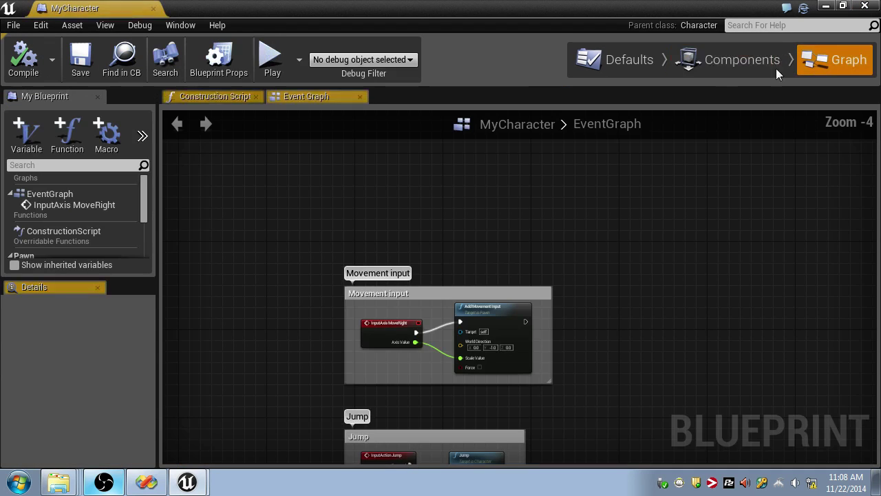
{"action": "scroll", "coordinate": [350, 228], "scroll_direction": "up", "scroll_amount": 4}
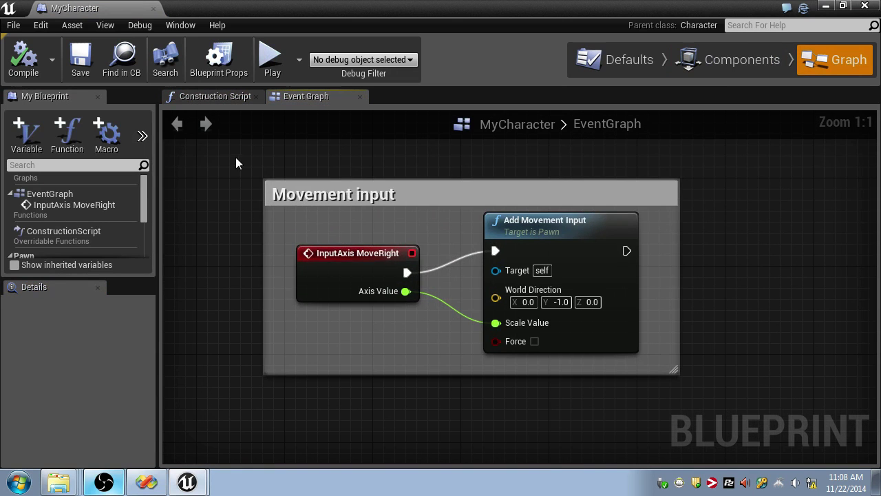
{"action": "left_click_drag", "start_coordinate": [236, 157], "coordinate": [709, 407]}
{"action": "right_click_drag", "start_coordinate": [709, 407], "coordinate": [709, 231]}
{"action": "right_click_drag", "start_coordinate": [620, 300], "coordinate": [617, 210]}
{"action": "scroll", "coordinate": [618, 210], "scroll_direction": "down", "scroll_amount": 1}
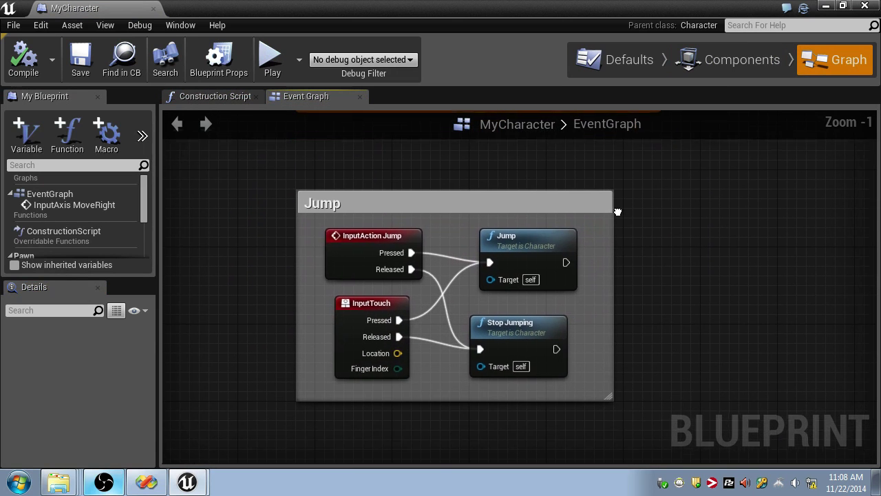
- Delete the Jump comment group with all its input and jump nodes from the Event Graph
{"action": "left_click_drag", "start_coordinate": [271, 171], "coordinate": [702, 452]}
{"action": "right_click_drag", "start_coordinate": [554, 307], "coordinate": [555, 280]}
{"action": "right_click_drag", "start_coordinate": [521, 192], "coordinate": [432, 379]}
{"action": "key", "text": "Delete"}
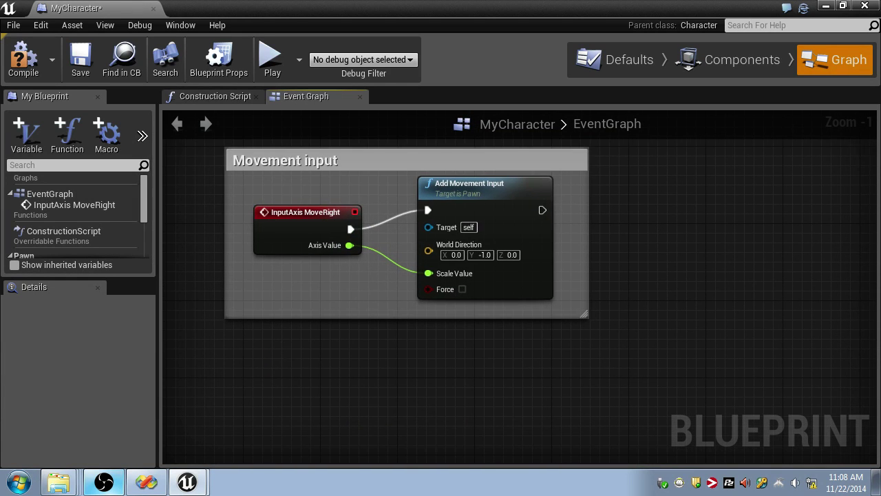
- Enlarge the Movement input comment box downward and add the MoveUP axis event, aligned beneath InputAxis MoveRight
{"action": "right_click_drag", "start_coordinate": [260, 372], "coordinate": [275, 279]}
{"action": "left_click_drag", "start_coordinate": [601, 219], "coordinate": [646, 421]}
{"action": "right_click", "coordinate": [275, 306]}
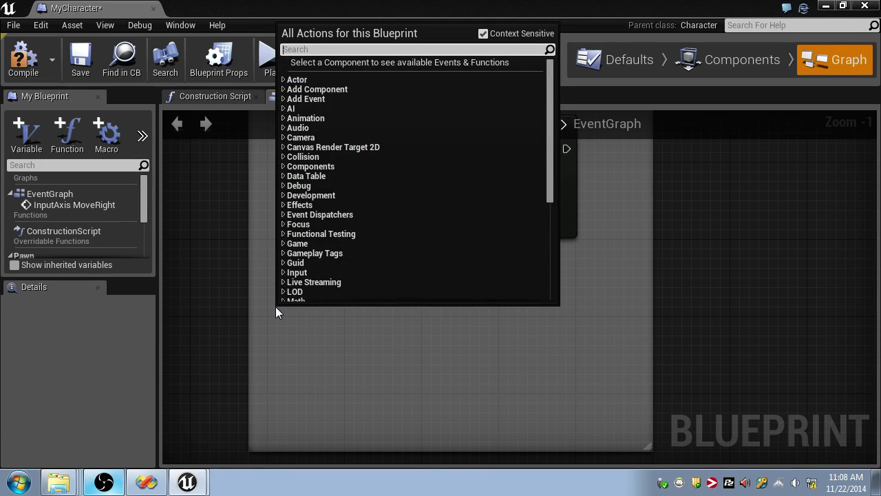
{"action": "type", "text": "Input"}
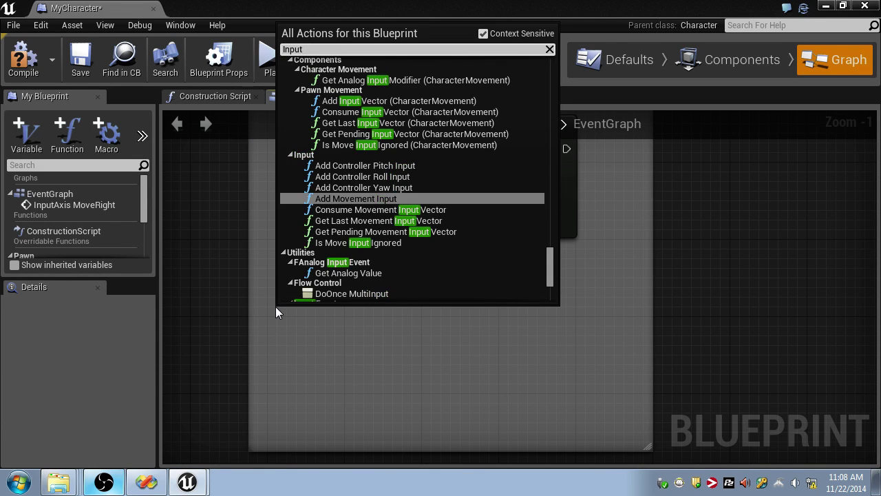
{"action": "type", "text": " MoveUp"}
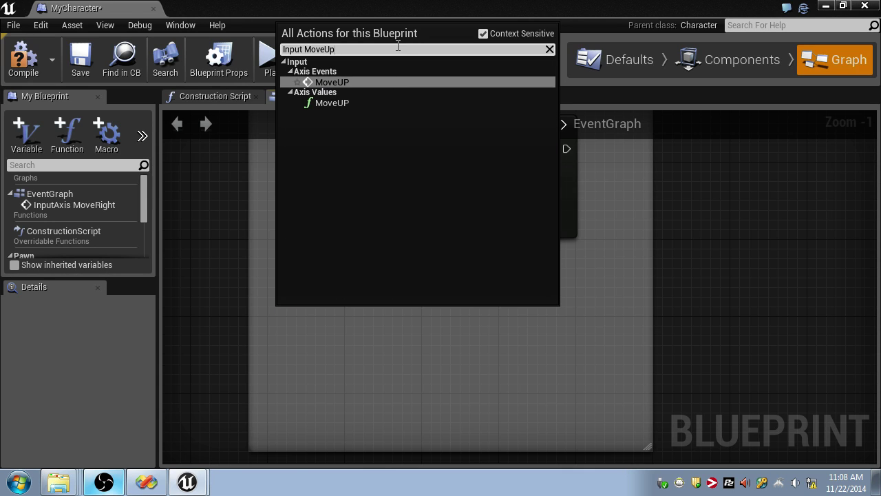
{"action": "left_click", "coordinate": [339, 82]}
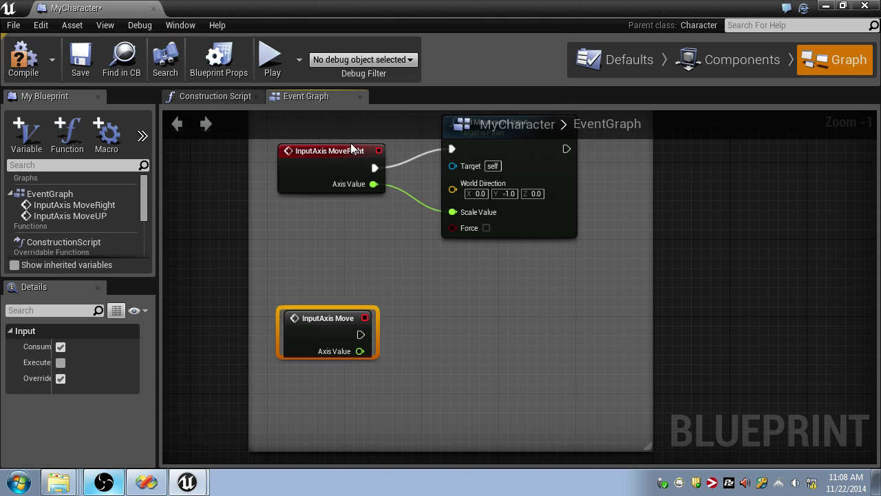
{"action": "left_click_drag", "start_coordinate": [332, 328], "coordinate": [332, 309]}
{"action": "left_click", "coordinate": [318, 155]}
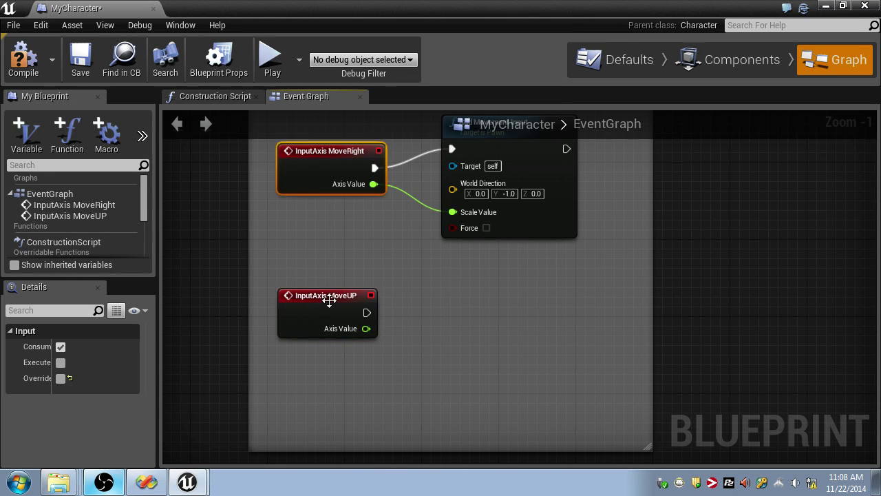
{"action": "left_click", "coordinate": [329, 299]}
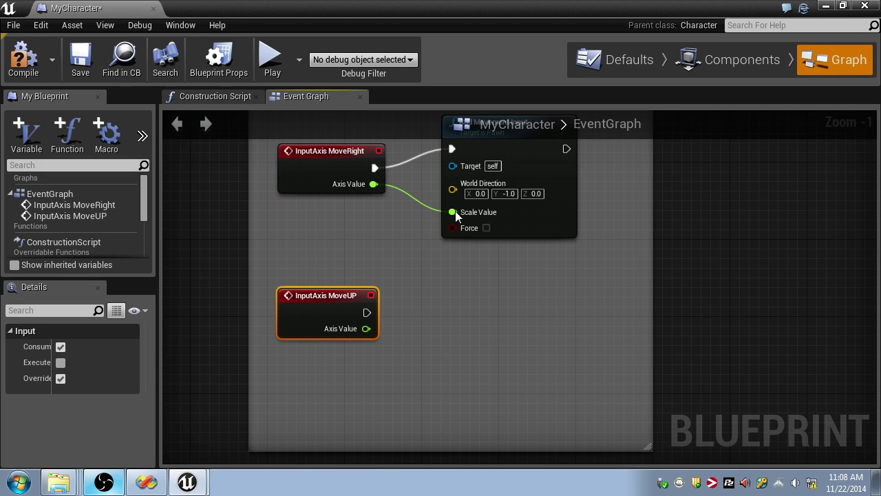
- Duplicate the Add Movement Input node and place the copy beside the InputAxis MoveUP event
{"action": "left_click", "coordinate": [560, 190]}
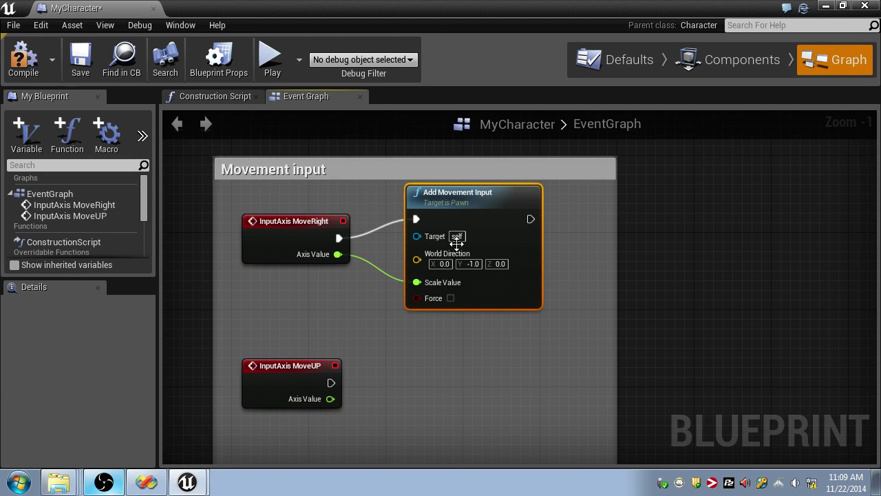
{"action": "key", "text": "ctrl+c"}
{"action": "key", "text": "ctrl+v"}
{"action": "right_click_drag", "start_coordinate": [470, 351], "coordinate": [408, 267]}
{"action": "left_click_drag", "start_coordinate": [498, 275], "coordinate": [420, 273]}
- Connect InputAxis MoveUP's execution output and Axis Value to the copied Add Movement Input node's execution input and Scale Value, aligning the node
{"action": "left_click_drag", "start_coordinate": [270, 299], "coordinate": [375, 290]}
{"action": "right_click_drag", "start_coordinate": [319, 267], "coordinate": [343, 293]}
{"action": "left_click_drag", "start_coordinate": [440, 297], "coordinate": [422, 297]}
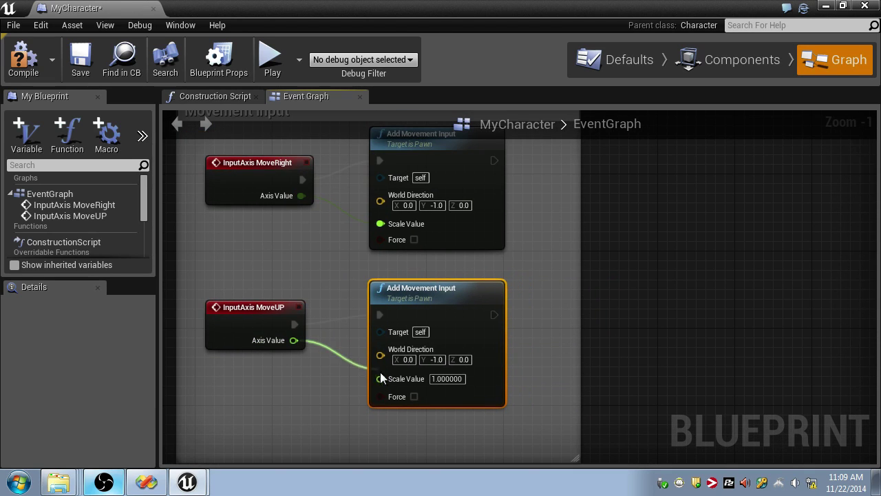
{"action": "left_click_drag", "start_coordinate": [339, 363], "coordinate": [339, 365]}
{"action": "left_click_drag", "start_coordinate": [293, 339], "coordinate": [393, 376]}
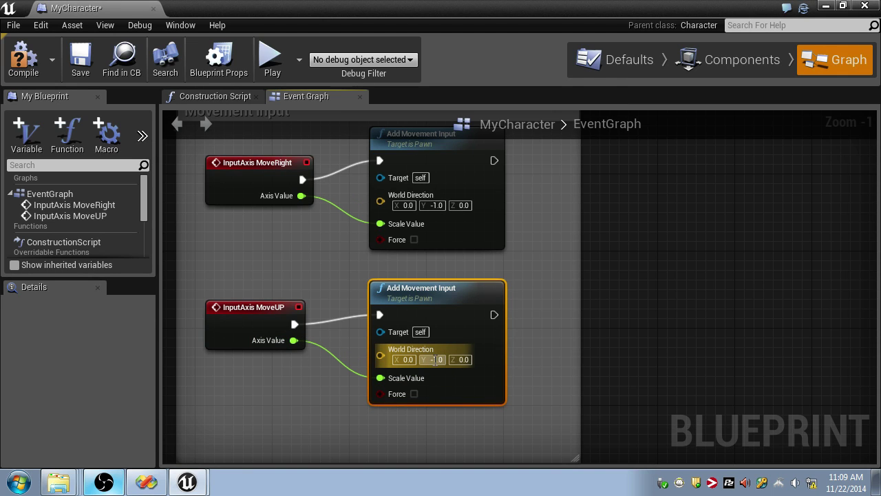
- Set the copied Add Movement Input node's World Direction to Y 0.0 and Z 1.0, and save the blueprint
{"action": "left_click", "coordinate": [433, 359]}
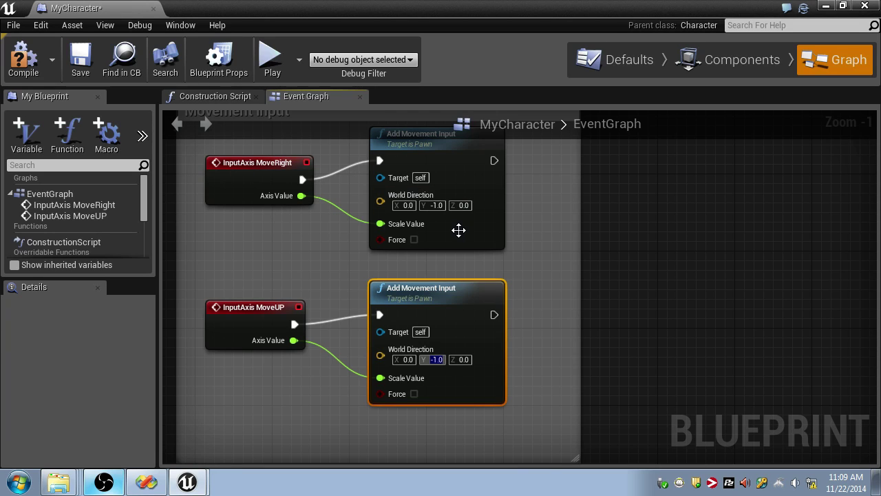
{"action": "type", "text": "0.01.0"}
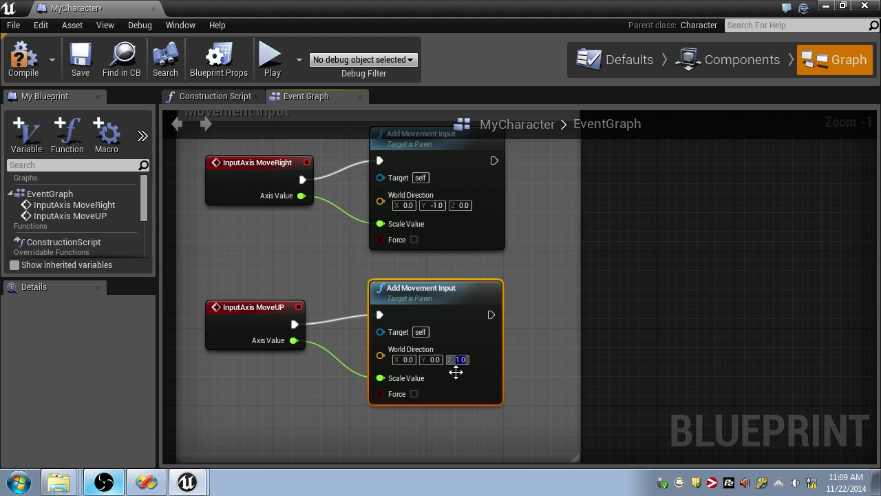
{"action": "key", "text": "ctrl+s"}
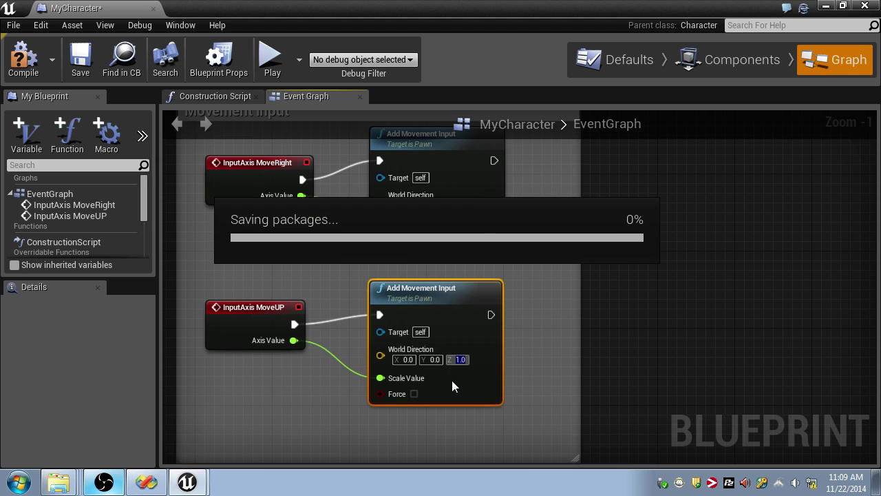
- Compile the blueprint after shifting the MoveUP event's Add Movement Input node slightly, and dock the MyCharacter editor beside Example_Map
{"action": "left_click_drag", "start_coordinate": [448, 293], "coordinate": [466, 283]}
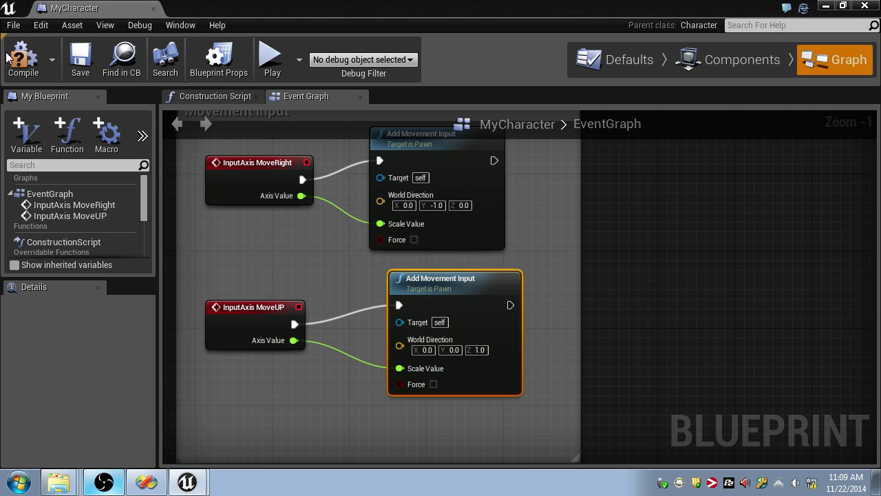
{"action": "left_click", "coordinate": [23, 59]}
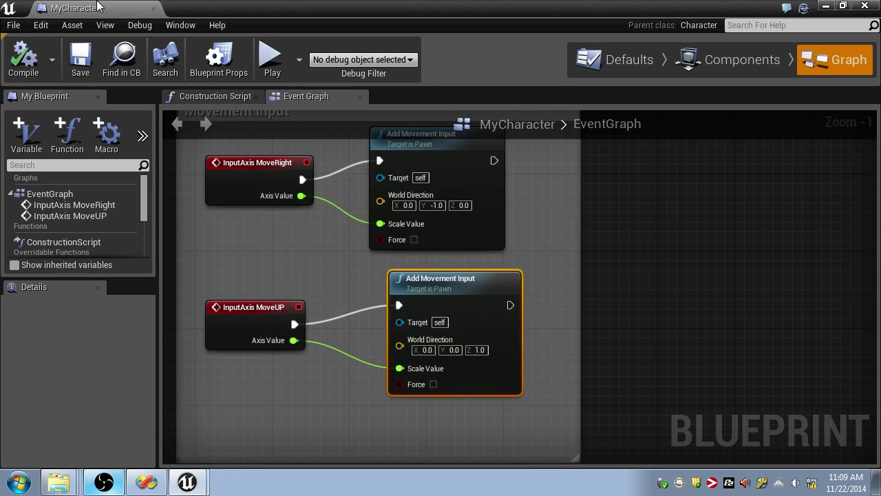
{"action": "left_click_drag", "start_coordinate": [83, 8], "coordinate": [214, 14]}
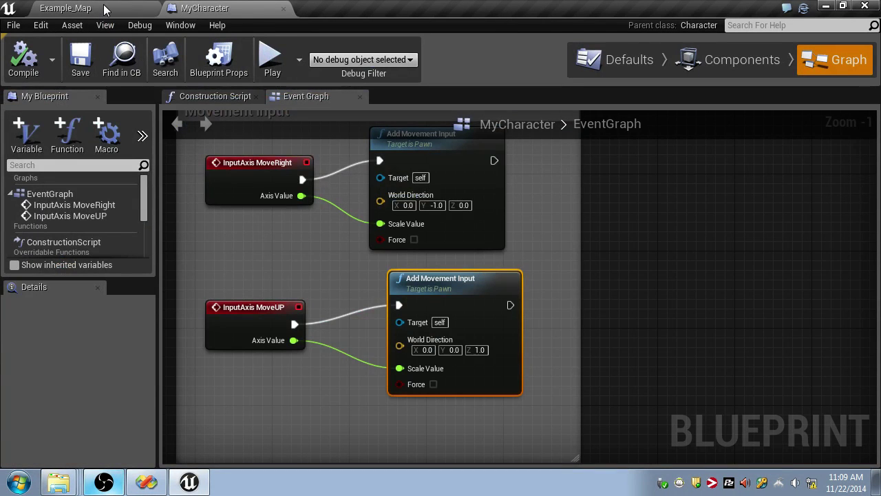
- Play-test the character in the standalone preview, flying upward and moving back and forth in both horizontal directions, and end the session
{"action": "left_click", "coordinate": [272, 61]}
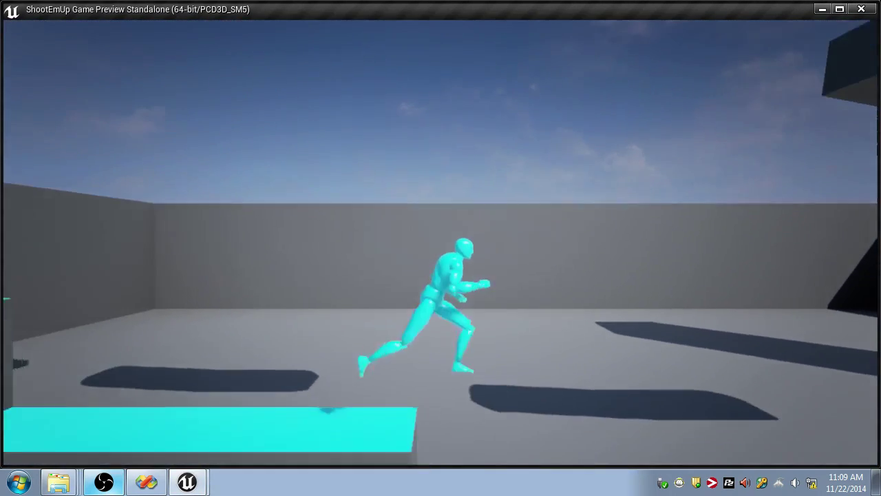
{"action": "key", "text": "space"}
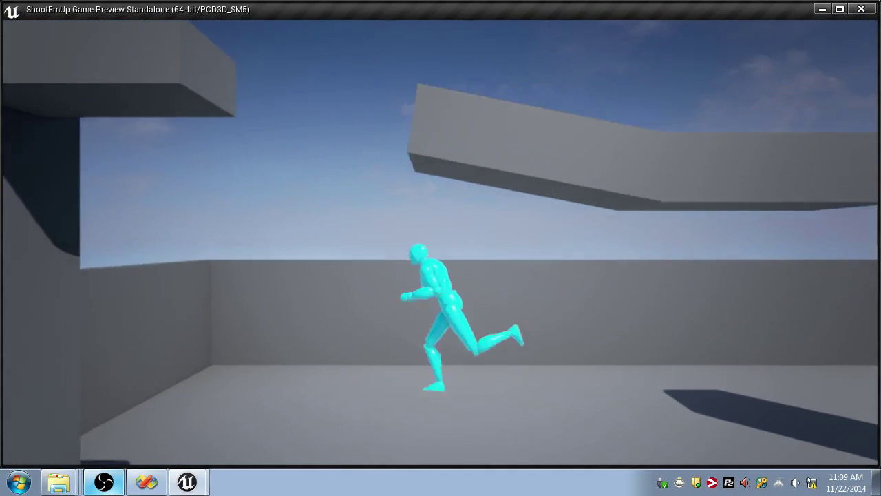
{"action": "key", "text": "d"}
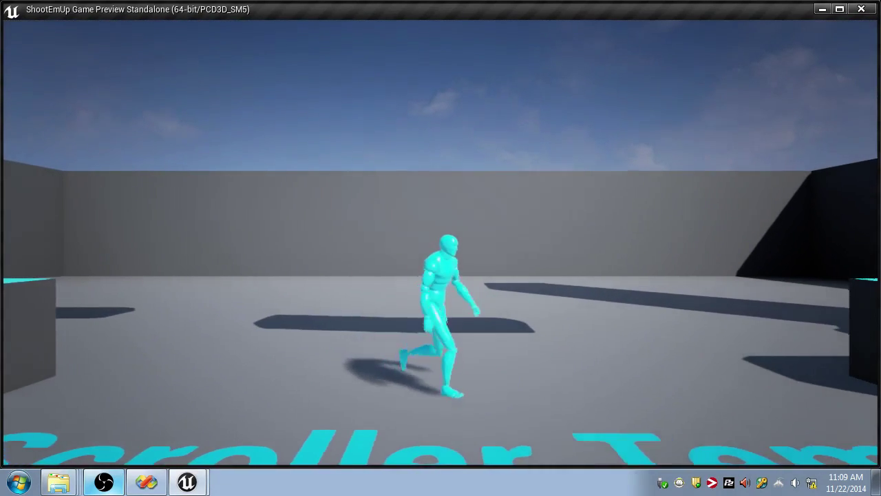
{"action": "key", "text": "space"}
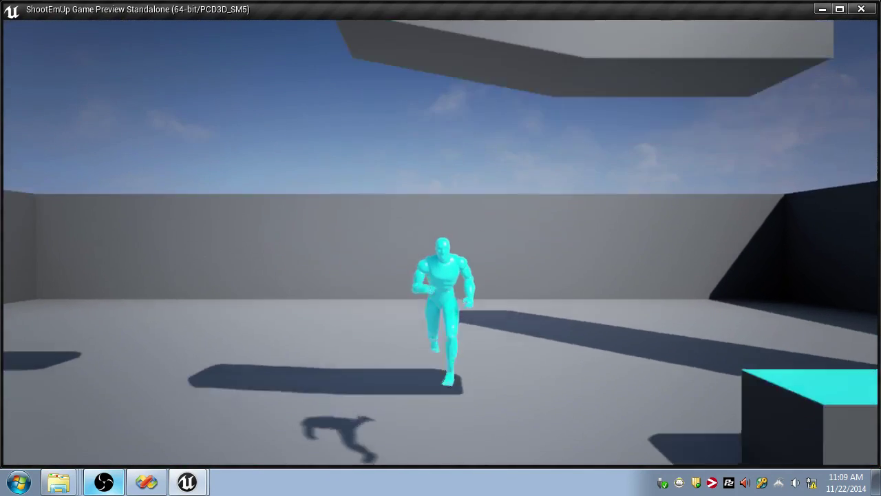
{"action": "key", "text": "a"}
{"action": "key", "text": "space"}
{"action": "key", "text": "d"}
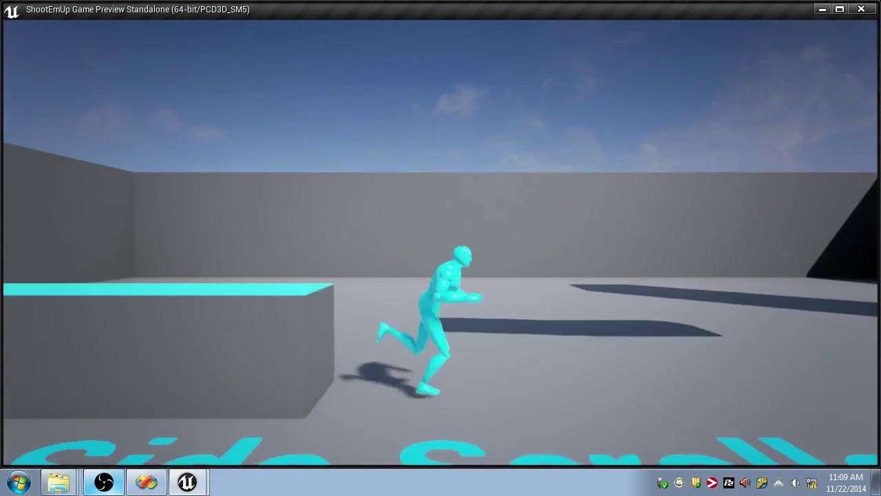
{"action": "key", "text": "space"}
{"action": "key", "text": "a"}
{"action": "key", "text": "d"}
{"action": "key", "text": "a"}
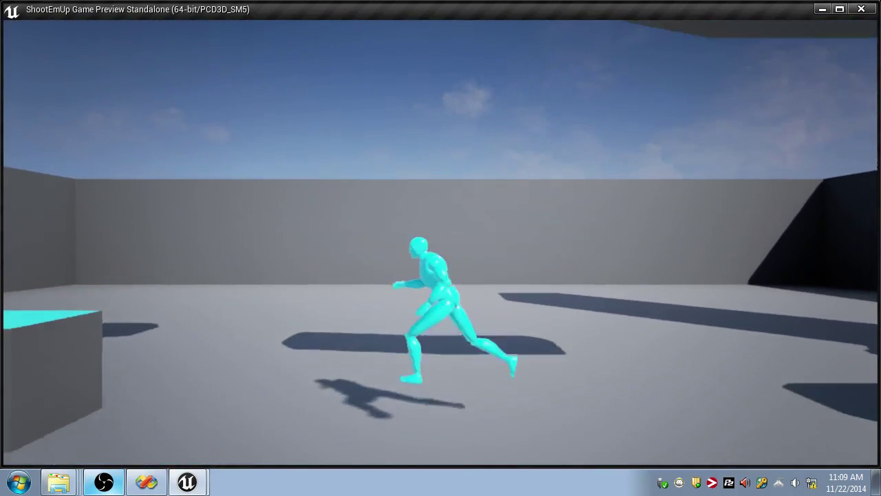
{"action": "key", "text": "space"}
{"action": "key", "text": "d"}
{"action": "key", "text": "a"}
{"action": "key", "text": "d"}
{"action": "key", "text": "a"}
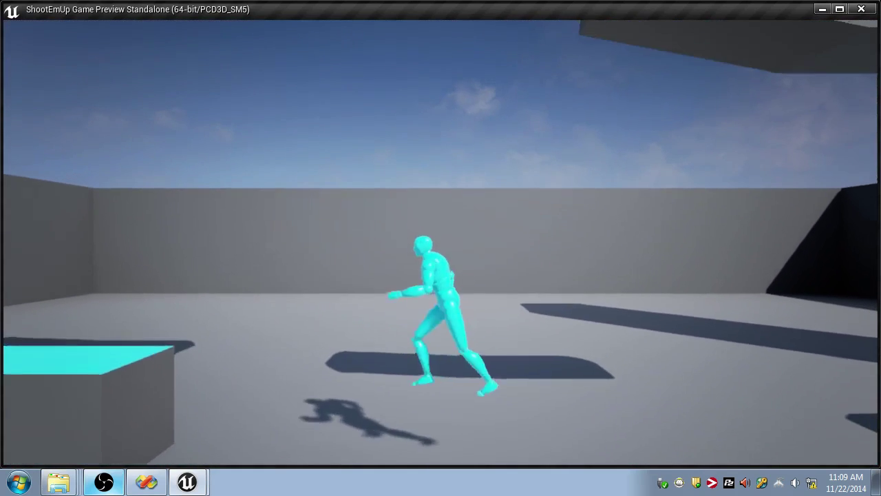
{"action": "key", "text": "Escape"}
- Offset the SideViewCamera component along its Y axis to a location of about 300 in the blueprint's Components mode
{"action": "left_click", "coordinate": [745, 66]}
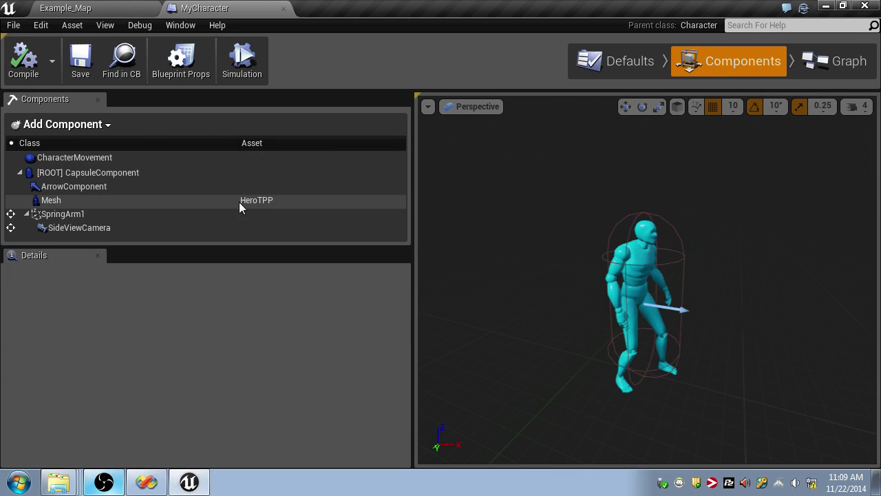
{"action": "left_click", "coordinate": [79, 227]}
{"action": "key", "text": "f"}
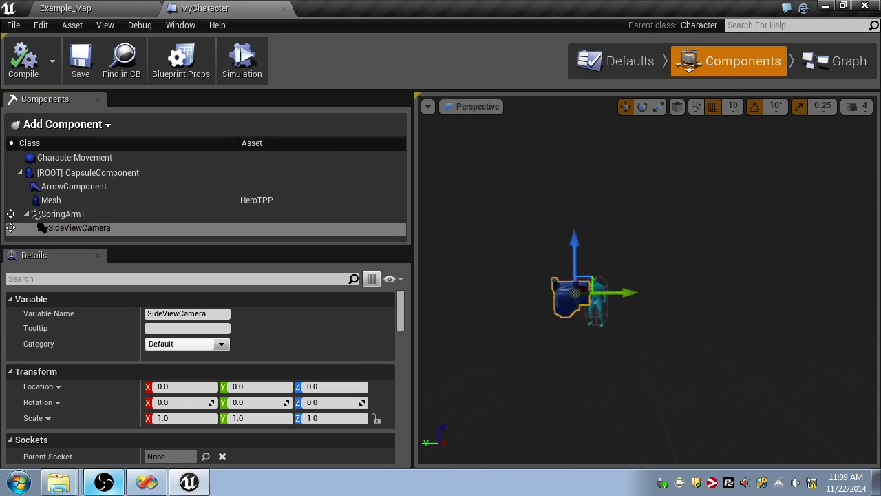
{"action": "left_click_drag", "start_coordinate": [771, 289], "coordinate": [731, 307], "text": "alt"}
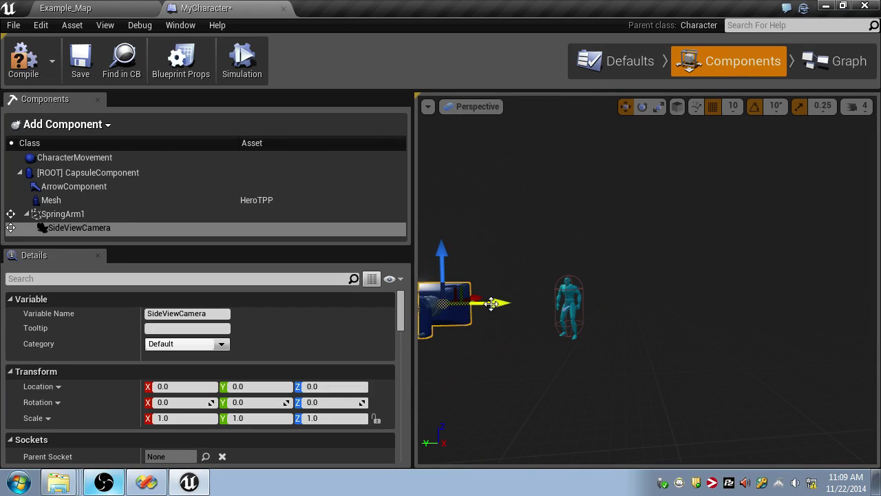
{"action": "left_click_drag", "start_coordinate": [491, 304], "coordinate": [785, 330]}
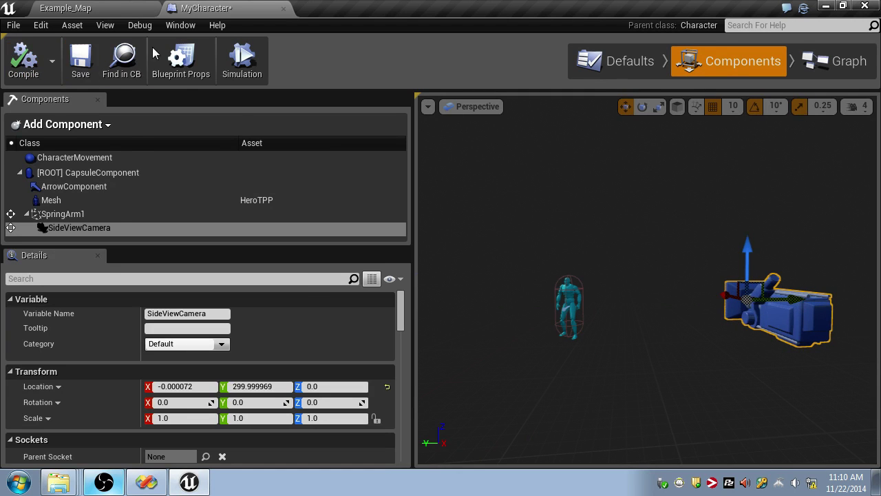
- Play Example_Map in the editor to check the camera's new framing, and stop the session
{"action": "left_click", "coordinate": [105, 9]}
{"action": "left_click", "coordinate": [486, 57]}
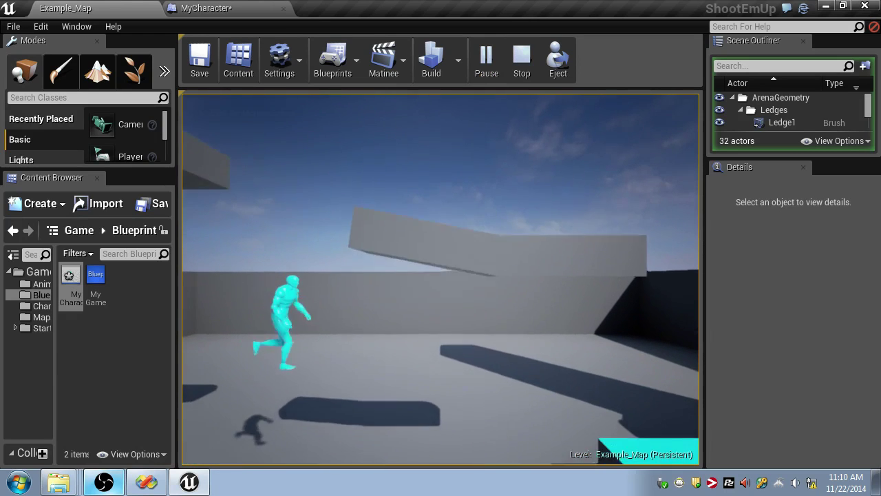
{"action": "key", "text": "Escape"}
- Reset the Mesh component's Skeletal Mesh to None in MyCharacter, and save and compile the blueprint
{"action": "left_click", "coordinate": [207, 8]}
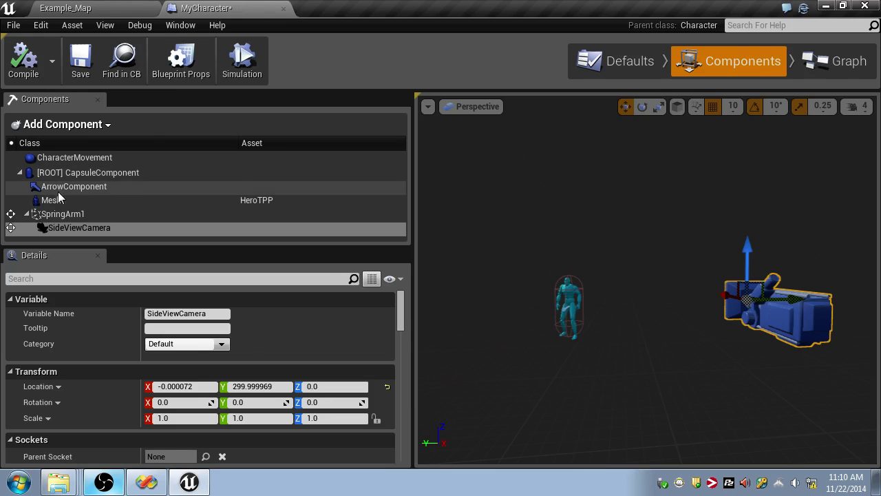
{"action": "left_click", "coordinate": [55, 200]}
{"action": "left_click_drag", "start_coordinate": [404, 301], "coordinate": [402, 344]}
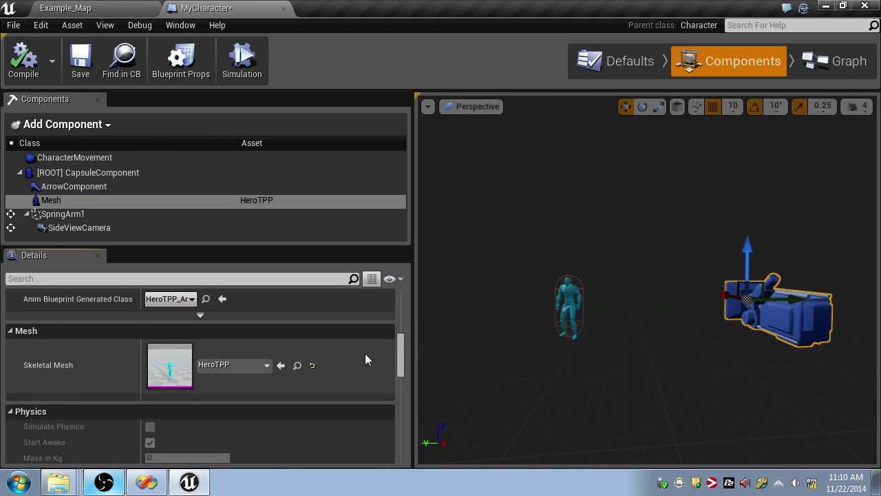
{"action": "left_click", "coordinate": [313, 365]}
{"action": "key", "text": "ctrl+s"}
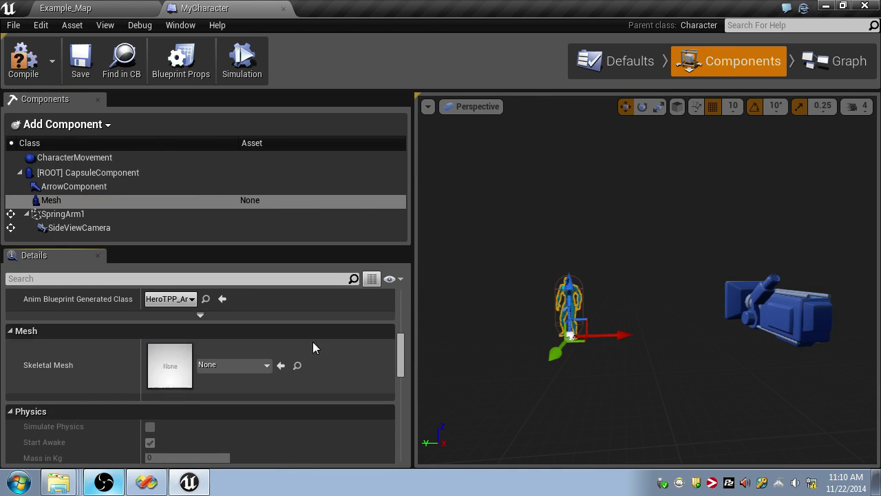
{"action": "left_click", "coordinate": [26, 62]}
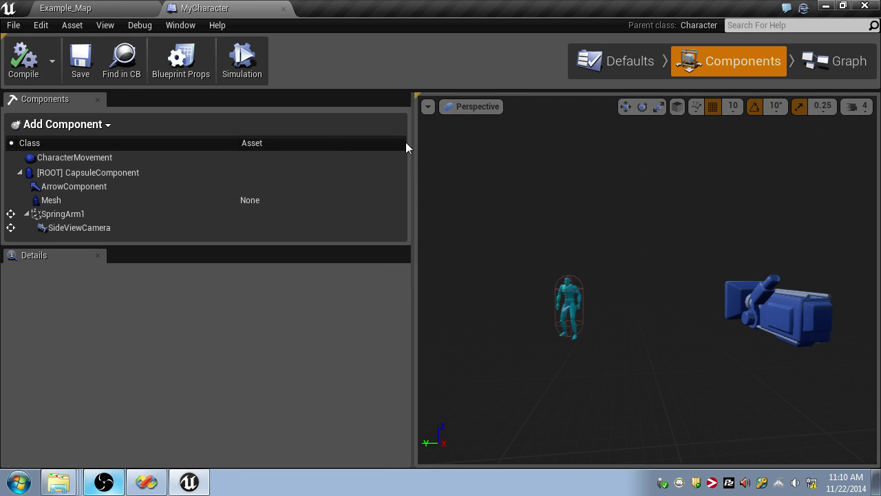
- Close the MyCharacter blueprint and reopen it in Components mode
{"action": "left_click", "coordinate": [283, 8]}
{"action": "double_click", "coordinate": [69, 285]}
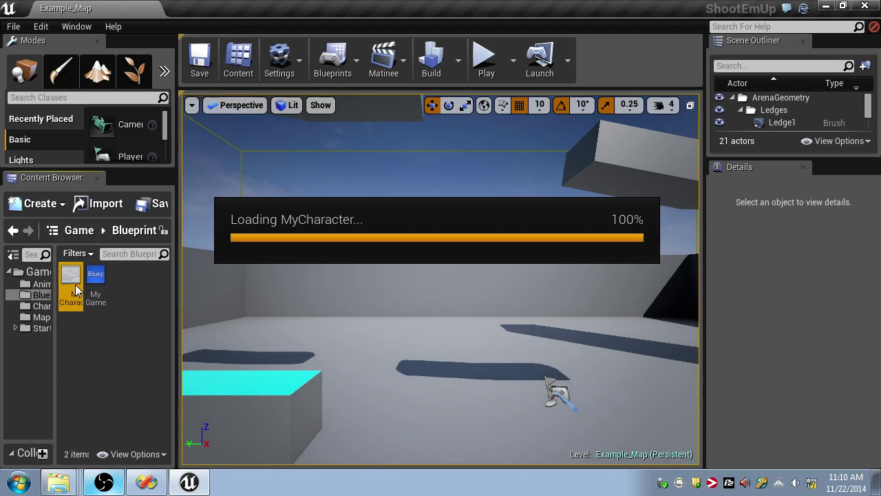
{"action": "left_click", "coordinate": [719, 69]}
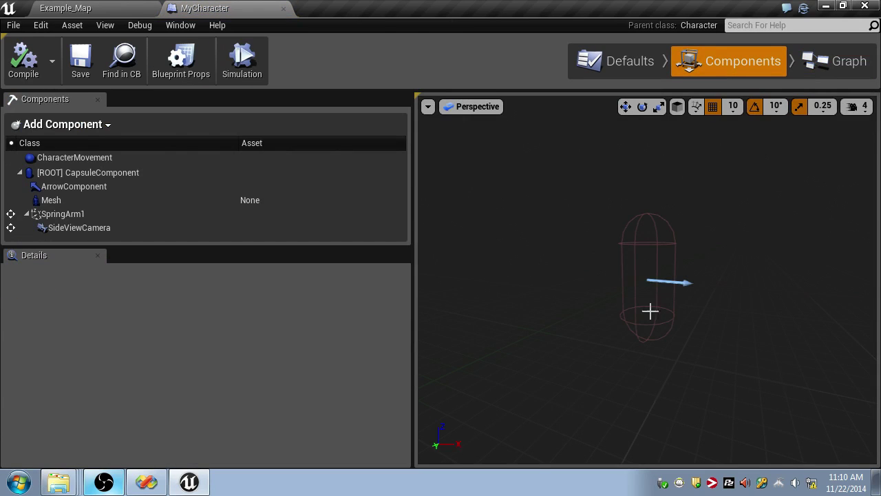
- Add a Static Mesh component to the MyCharacter blueprint
{"action": "left_click", "coordinate": [57, 127]}
{"action": "type", "text": "stat"}
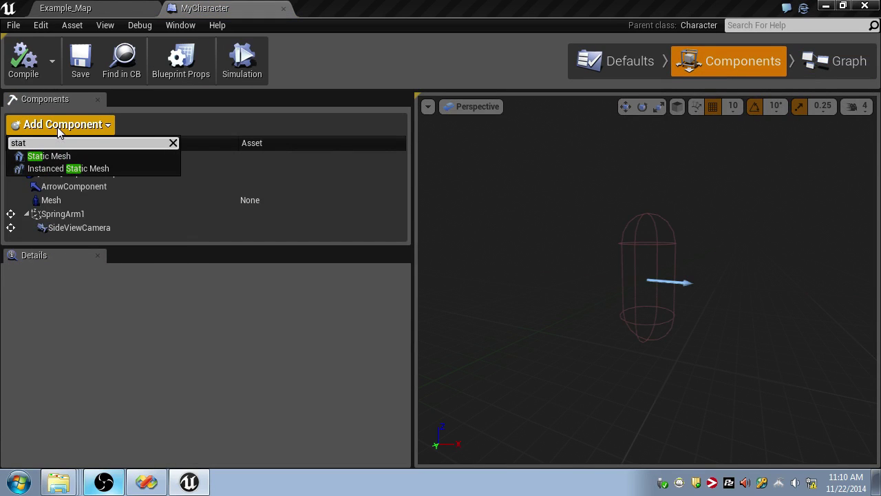
{"action": "left_click", "coordinate": [44, 155]}
- Browse the available meshes with enlarged thumbnails and assign SM_Lamp_Wall to the new Static Mesh component
{"action": "scroll", "coordinate": [267, 329], "scroll_direction": "down", "scroll_amount": 3}
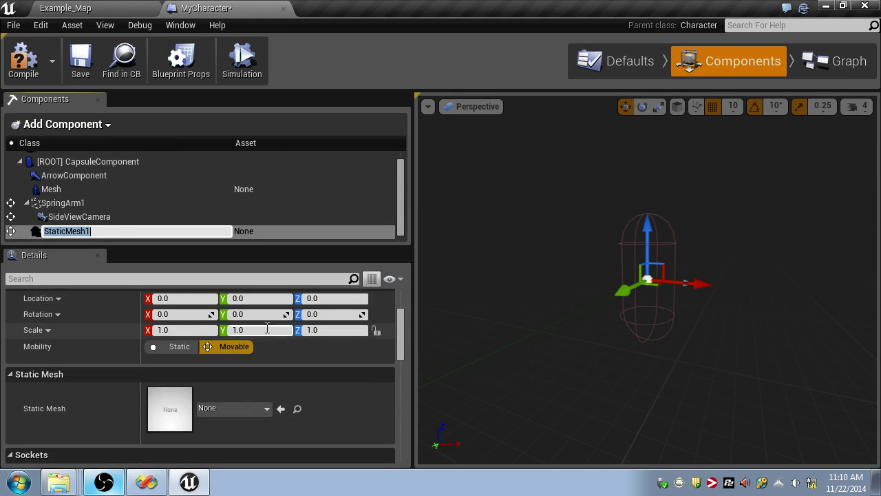
{"action": "left_click", "coordinate": [217, 404]}
{"action": "scroll", "coordinate": [278, 296], "scroll_direction": "down", "scroll_amount": 6}
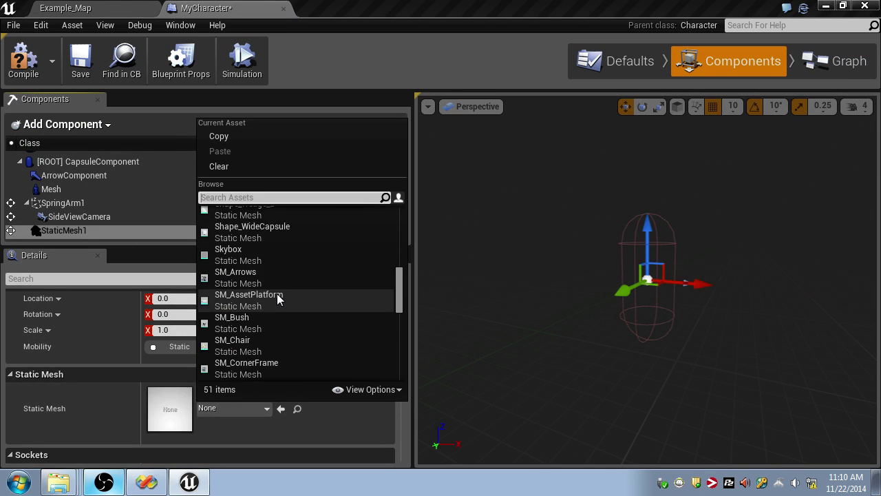
{"action": "scroll", "coordinate": [282, 303], "scroll_direction": "down", "scroll_amount": 3}
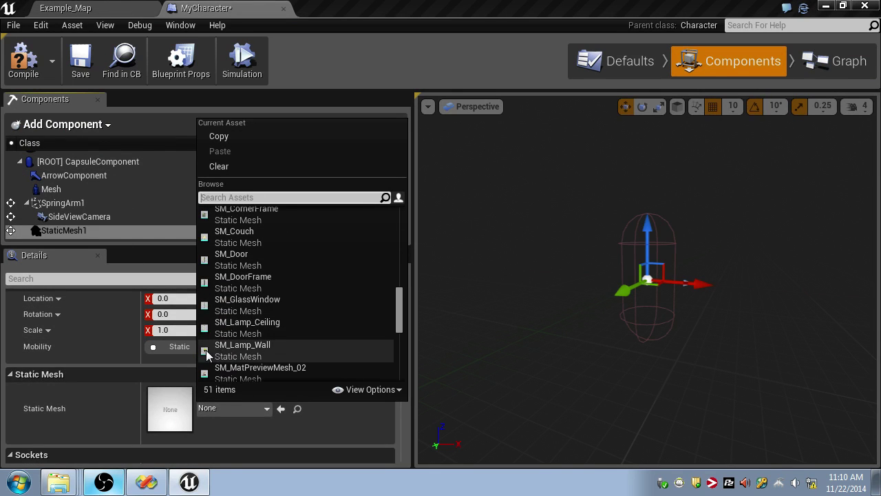
{"action": "scroll", "coordinate": [234, 337], "scroll_direction": "down", "scroll_amount": 5}
{"action": "left_click", "coordinate": [391, 388]}
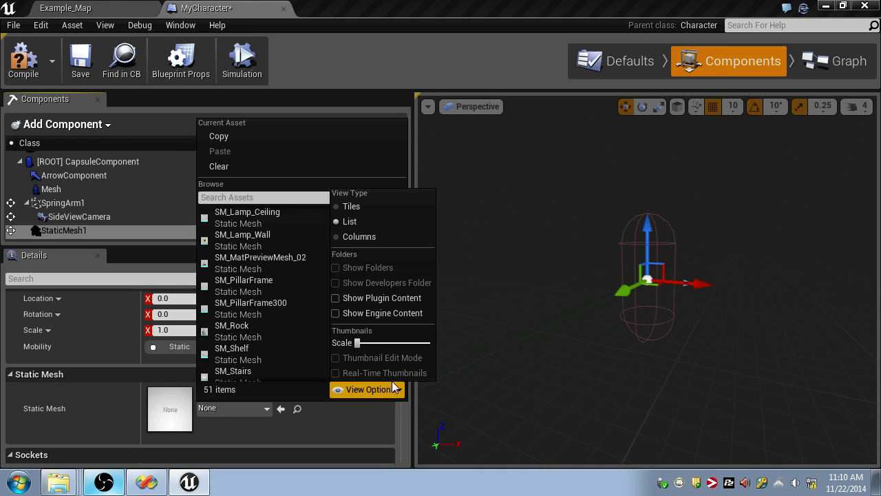
{"action": "left_click_drag", "start_coordinate": [364, 342], "coordinate": [459, 339]}
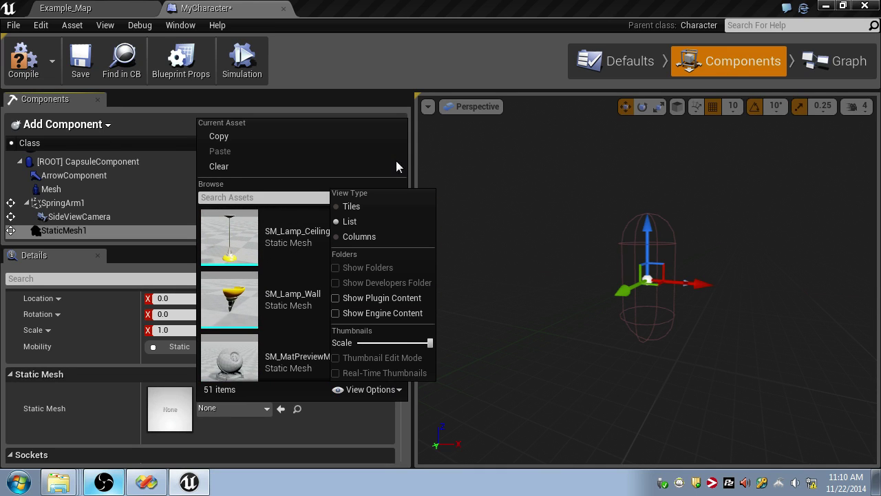
{"action": "left_click", "coordinate": [290, 309]}
- Browse the mesh assets with maximum-size thumbnails and assign SM_TableRound to the StaticMesh1 component
{"action": "scroll", "coordinate": [228, 367], "scroll_direction": "down", "scroll_amount": 1}
{"action": "left_click", "coordinate": [227, 365]}
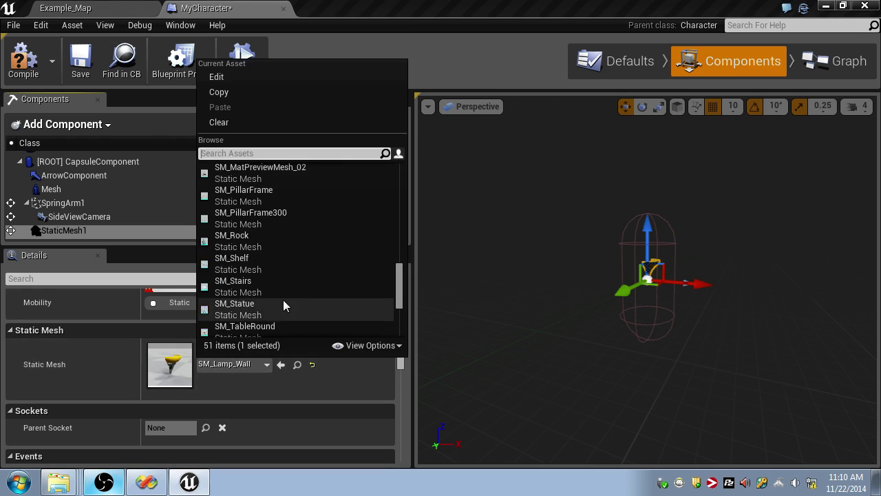
{"action": "scroll", "coordinate": [303, 282], "scroll_direction": "down", "scroll_amount": 5}
{"action": "left_click", "coordinate": [356, 346]}
{"action": "left_click_drag", "start_coordinate": [357, 299], "coordinate": [441, 296]}
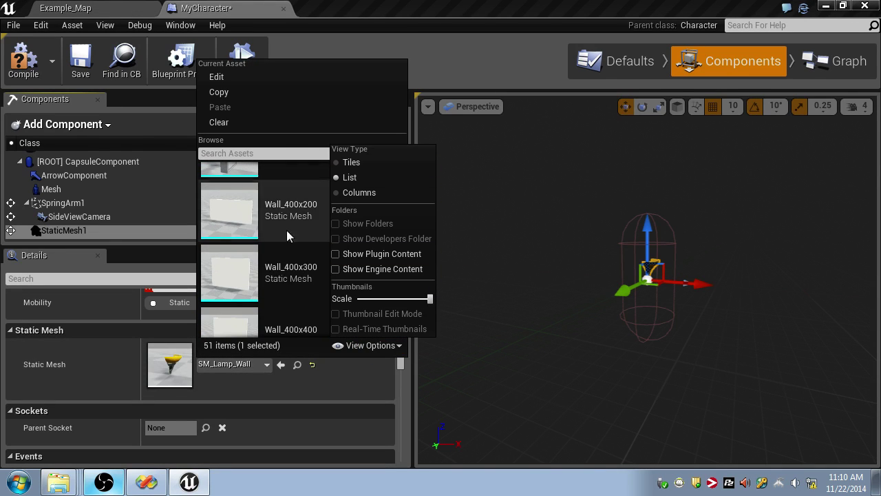
{"action": "scroll", "coordinate": [267, 315], "scroll_direction": "down", "scroll_amount": 2}
{"action": "left_click", "coordinate": [353, 347]}
{"action": "left_click_drag", "start_coordinate": [398, 305], "coordinate": [382, 293]}
{"action": "scroll", "coordinate": [236, 316], "scroll_direction": "up", "scroll_amount": 2}
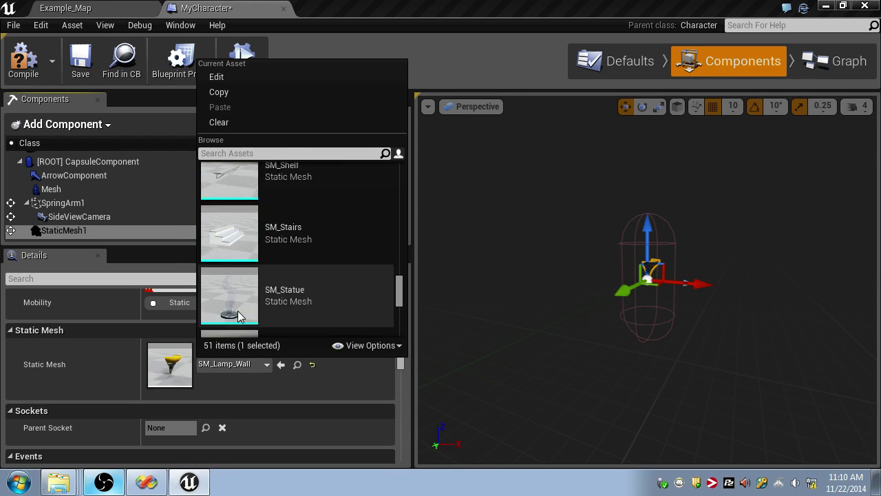
{"action": "scroll", "coordinate": [234, 322], "scroll_direction": "down", "scroll_amount": 1}
{"action": "left_click", "coordinate": [233, 322]}
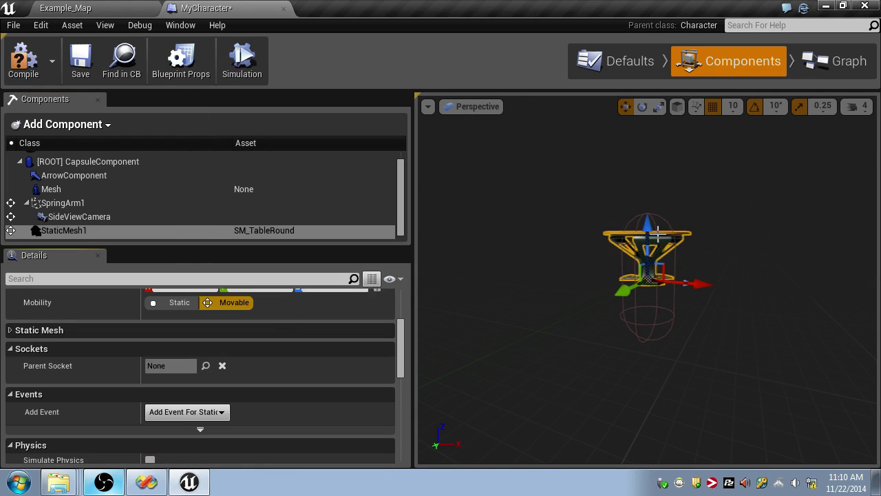
- Rotate the SM_TableRound mesh onto its side and shift it horizontally to sit within the character's capsule
{"action": "right_click_drag", "start_coordinate": [657, 234], "coordinate": [714, 219]}
{"action": "key", "text": "r"}
{"action": "key", "text": "e"}
{"action": "left_click_drag", "start_coordinate": [634, 353], "coordinate": [692, 392]}
{"action": "scroll", "coordinate": [692, 391], "scroll_direction": "down", "scroll_amount": 5}
{"action": "key", "text": "w"}
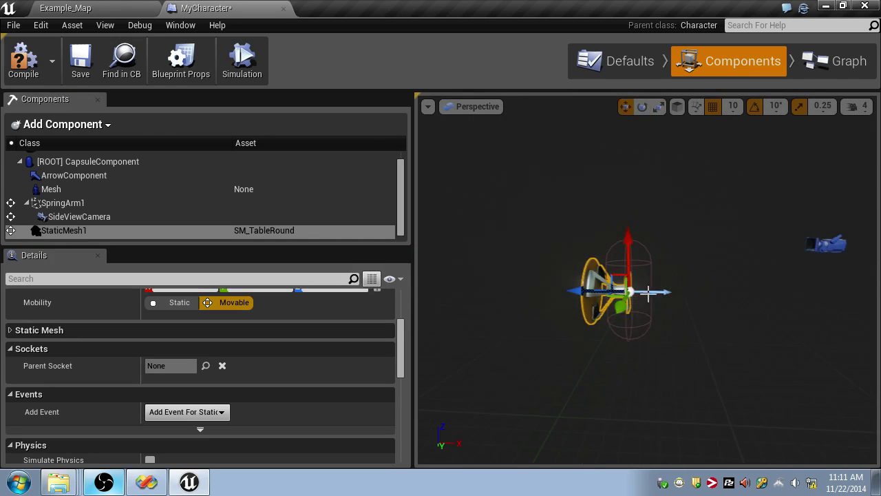
{"action": "right_click_drag", "start_coordinate": [639, 291], "coordinate": [638, 291]}
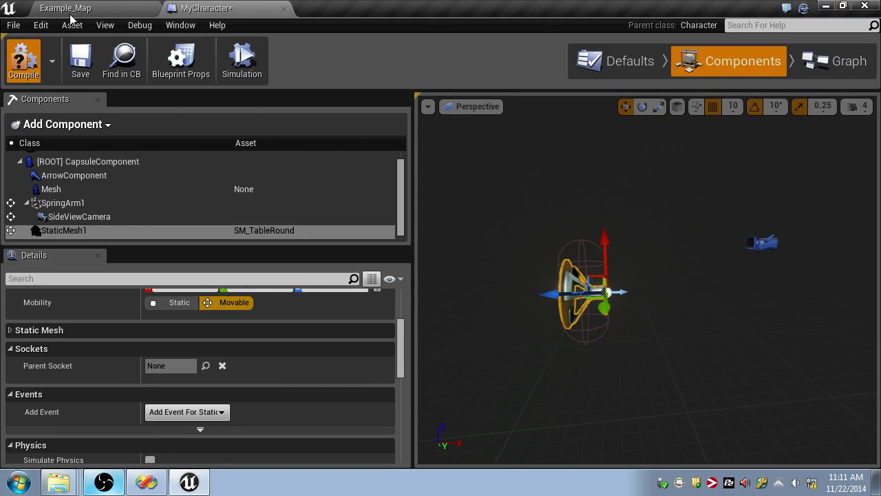
- Play-test Example_Map, flying the table-mesh player back and forth to check how it moves and turns
{"action": "left_click", "coordinate": [83, 9]}
{"action": "left_click", "coordinate": [484, 59]}
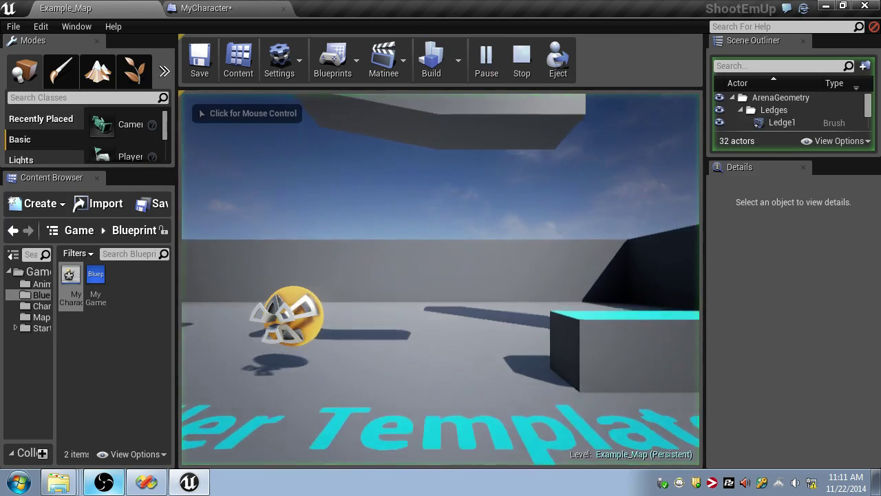
{"action": "key", "text": "a"}
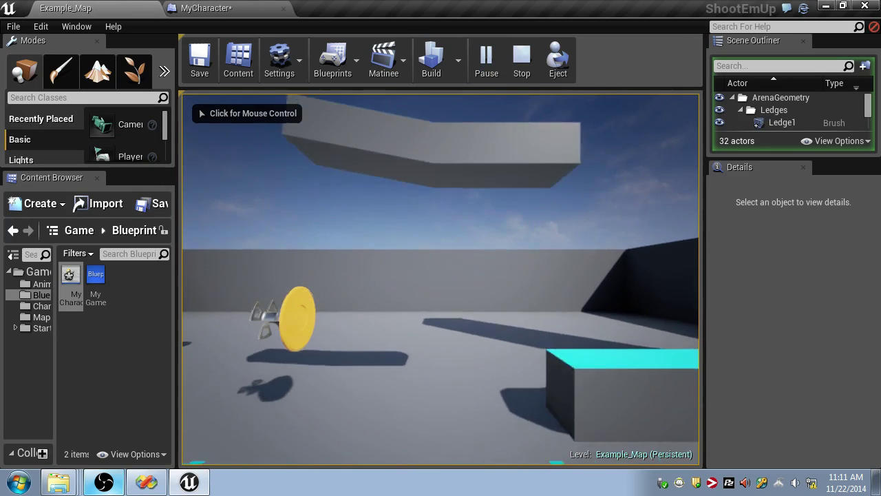
{"action": "key", "text": "space"}
{"action": "key", "text": "d"}
{"action": "key", "text": "a"}
{"action": "key", "text": "d"}
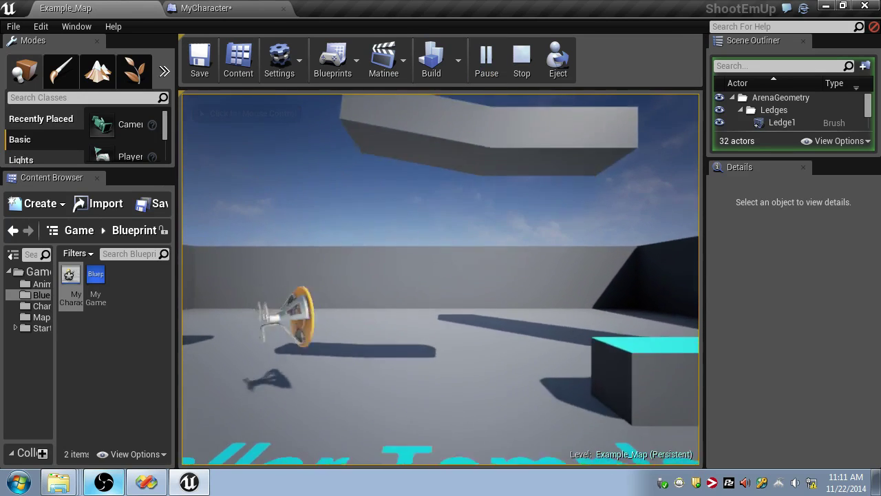
{"action": "key", "text": "a"}
{"action": "key", "text": "space"}
{"action": "key", "text": "d"}
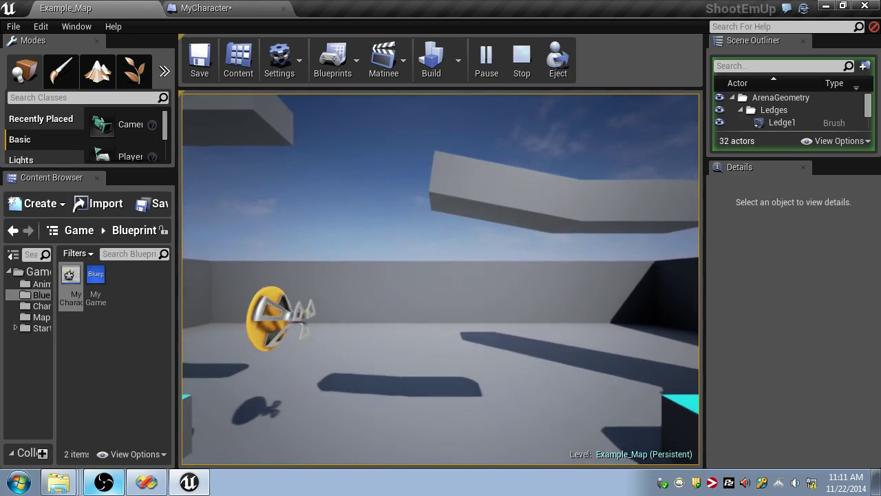
{"action": "key", "text": "Escape"}
- Disconnect the InputAxis MoveRight event from its Add Movement Input node in the MyCharacter event graph and save the blueprint
{"action": "left_click", "coordinate": [242, 6]}
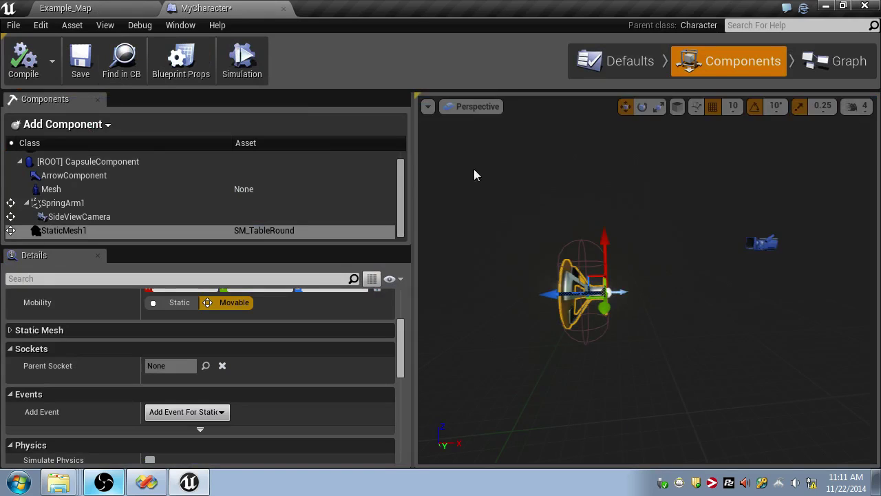
{"action": "left_click", "coordinate": [830, 62]}
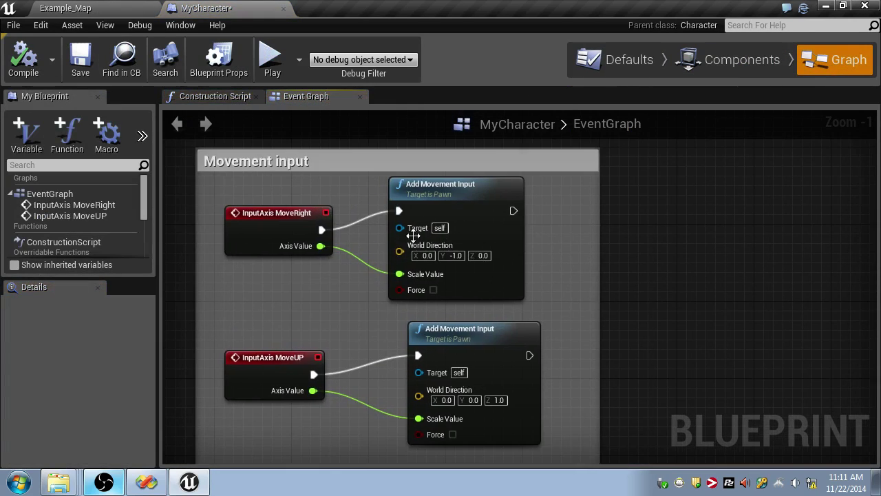
{"action": "left_click", "coordinate": [320, 229], "text": "alt"}
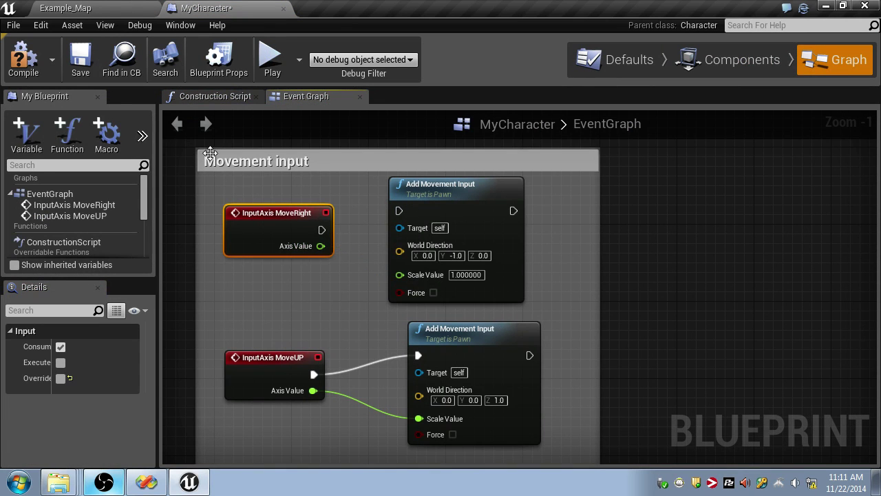
{"action": "key", "text": "ctrl+s"}
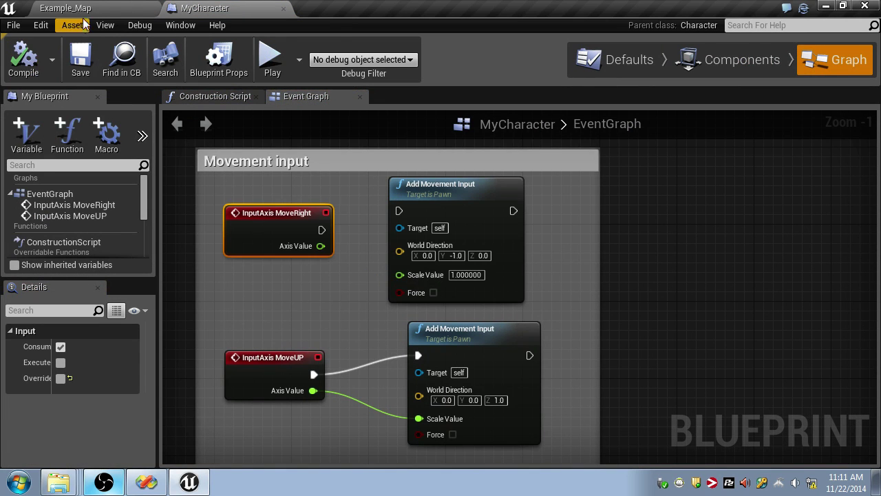
- Rotate the Player Start in Example_Map by -90 degrees about the vertical axis and save the map
{"action": "left_click", "coordinate": [65, 8]}
{"action": "right_click_drag", "start_coordinate": [455, 293], "coordinate": [533, 260]}
{"action": "left_click", "coordinate": [470, 304]}
{"action": "key", "text": "r"}
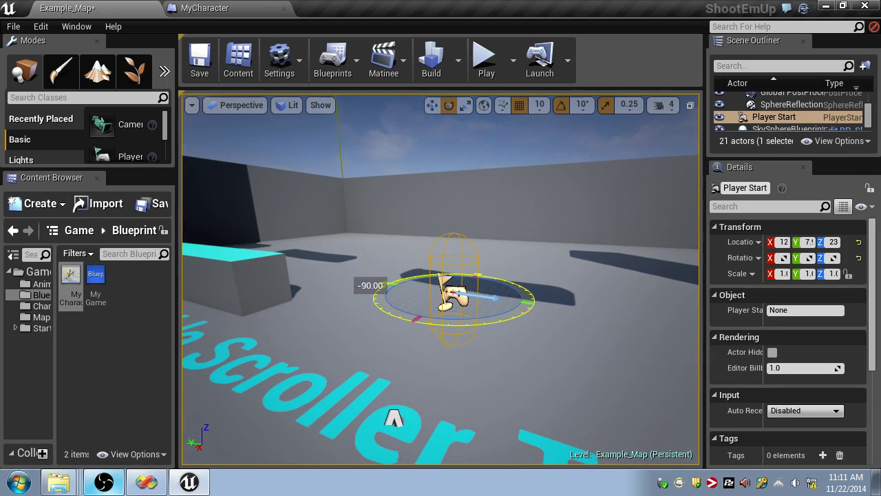
{"action": "left_click", "coordinate": [199, 61]}
- Play-test the map twice to check the player's starting orientation and vertical movement
{"action": "left_click", "coordinate": [485, 60]}
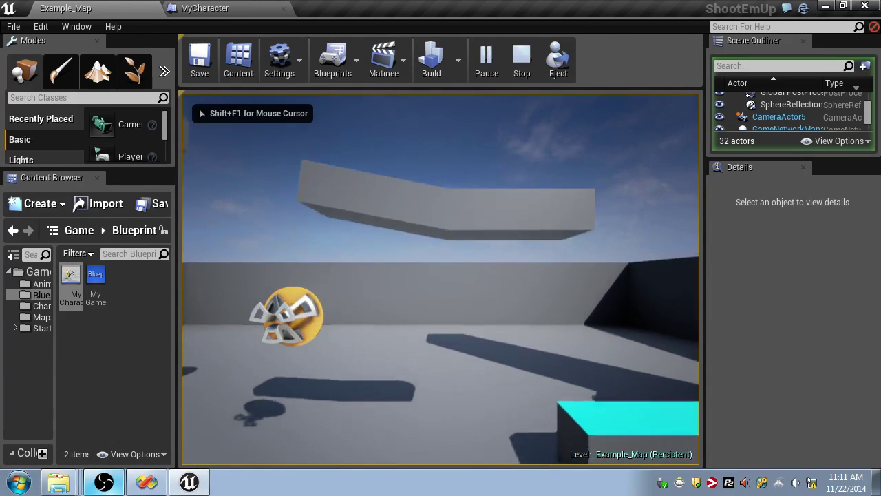
{"action": "key", "text": "space"}
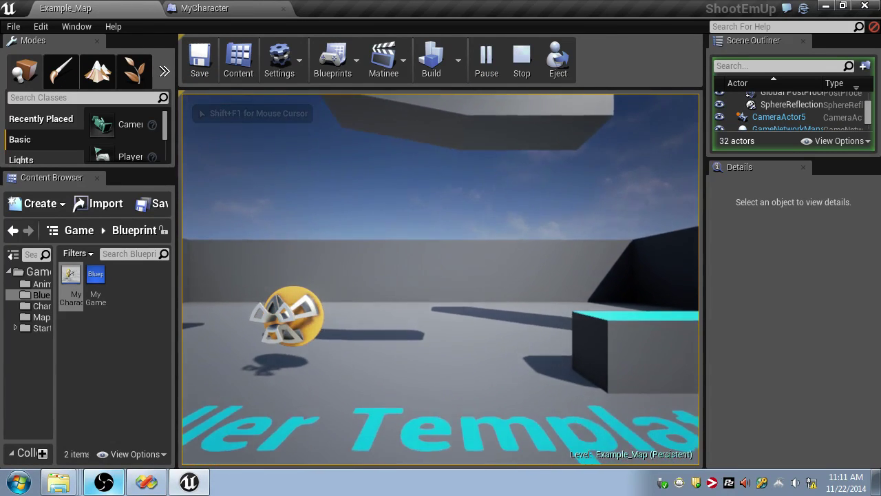
{"action": "key", "text": "Escape"}
{"action": "left_click", "coordinate": [486, 60]}
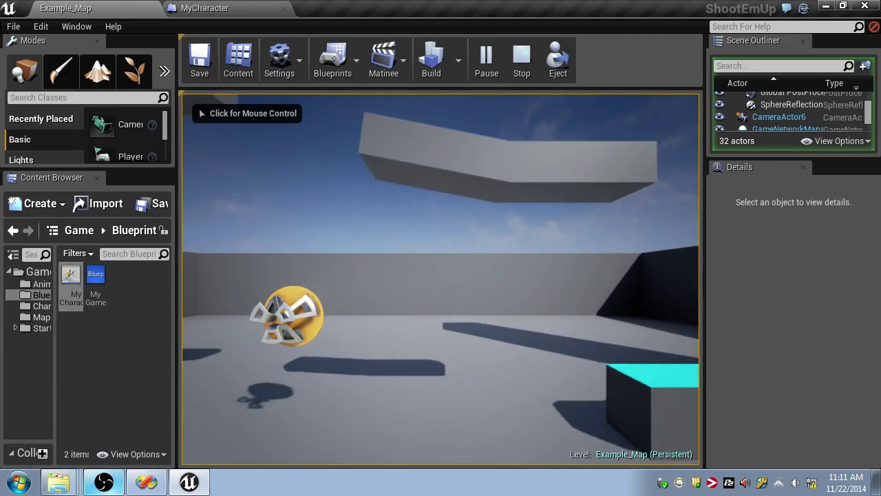
{"action": "key", "text": "space"}
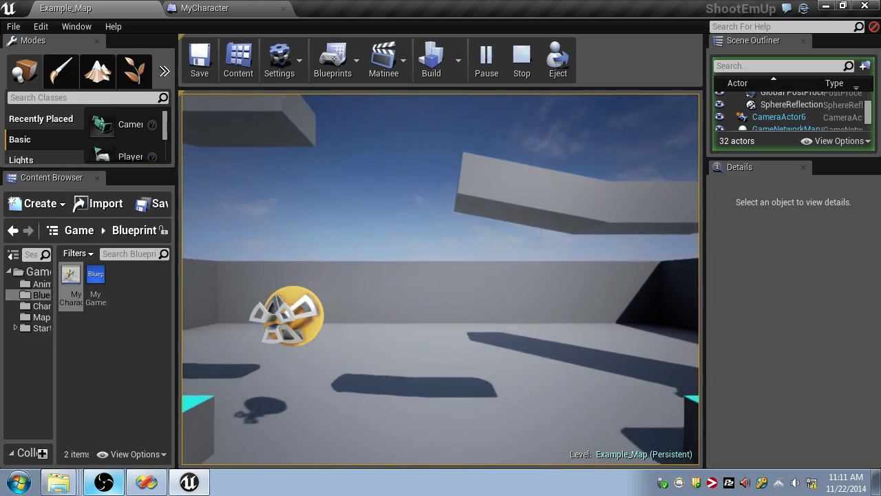
{"action": "key", "text": "Escape"}
- Replace the InputAxis MoveRight node in MyCharacter with an Event Tick node wired to the upper Add Movement Input
{"action": "left_click", "coordinate": [203, 8]}
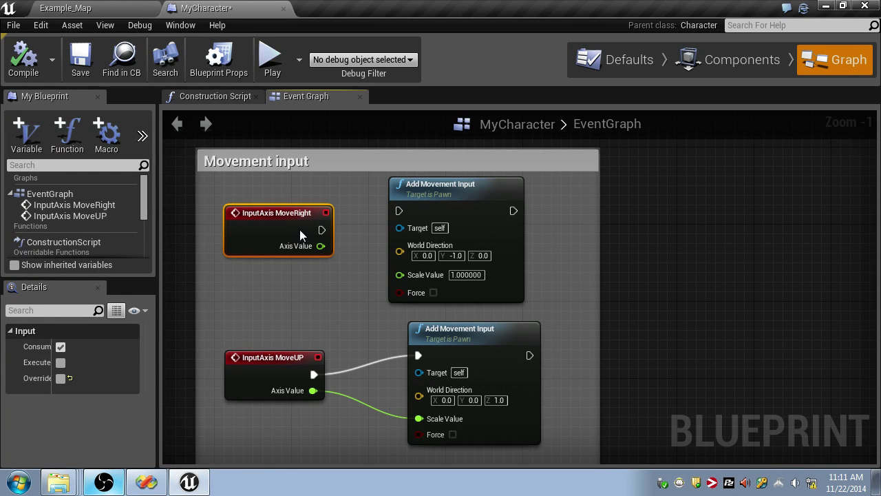
{"action": "key", "text": "Delete"}
{"action": "right_click", "coordinate": [265, 193]}
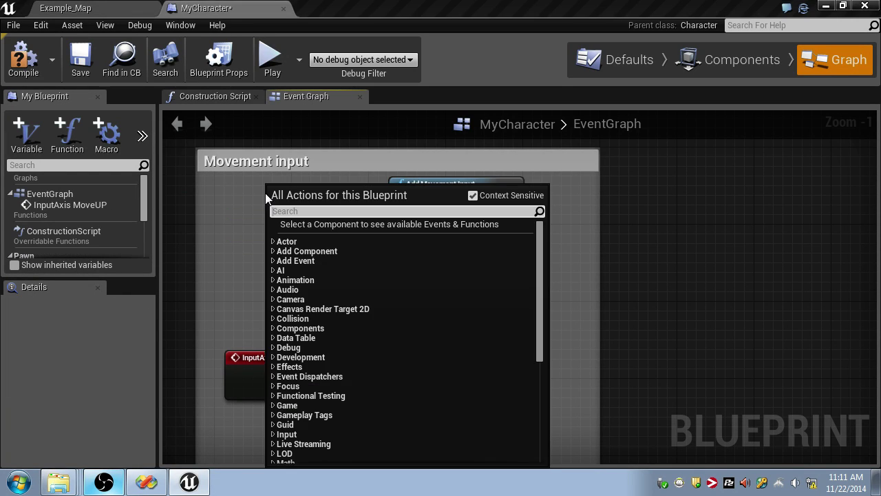
{"action": "type", "text": "event ti"}
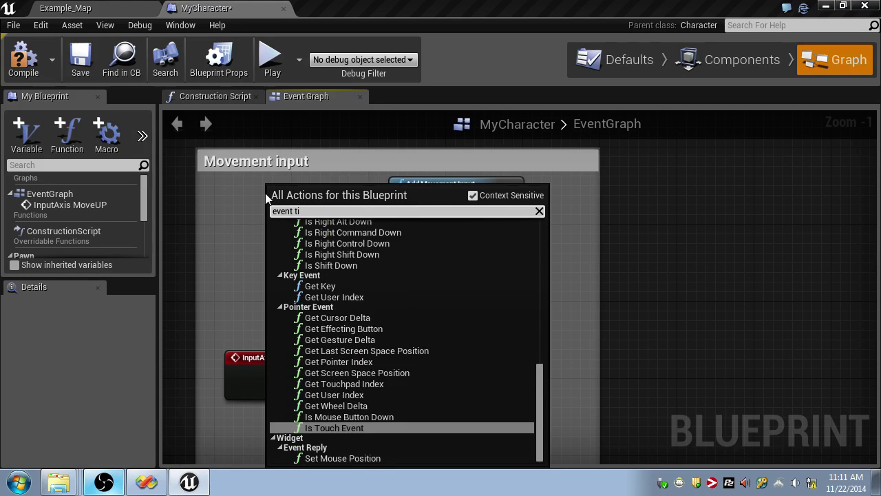
{"action": "type", "text": "c"}
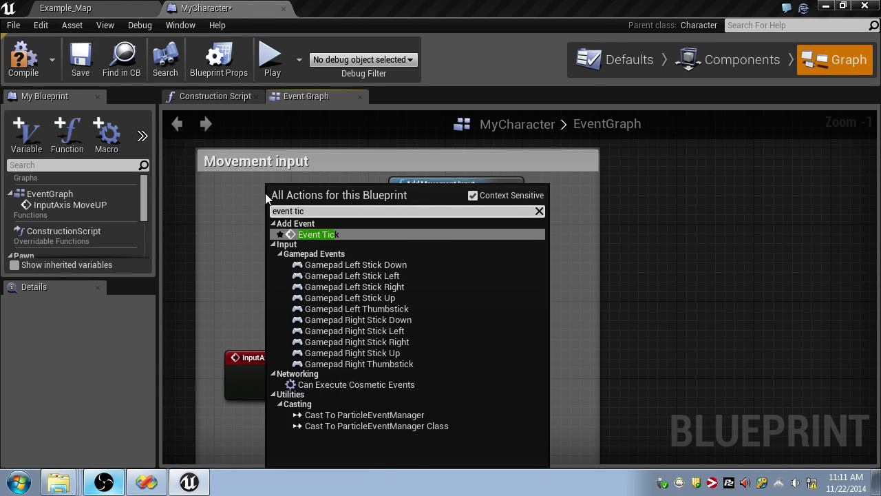
{"action": "key", "text": "Return"}
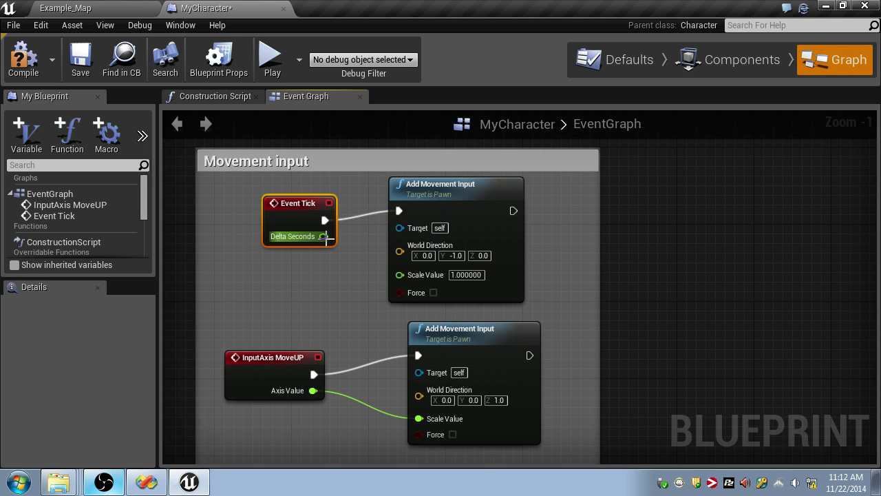
{"action": "left_click_drag", "start_coordinate": [358, 258], "coordinate": [359, 259]}
{"action": "key", "text": "Escape"}
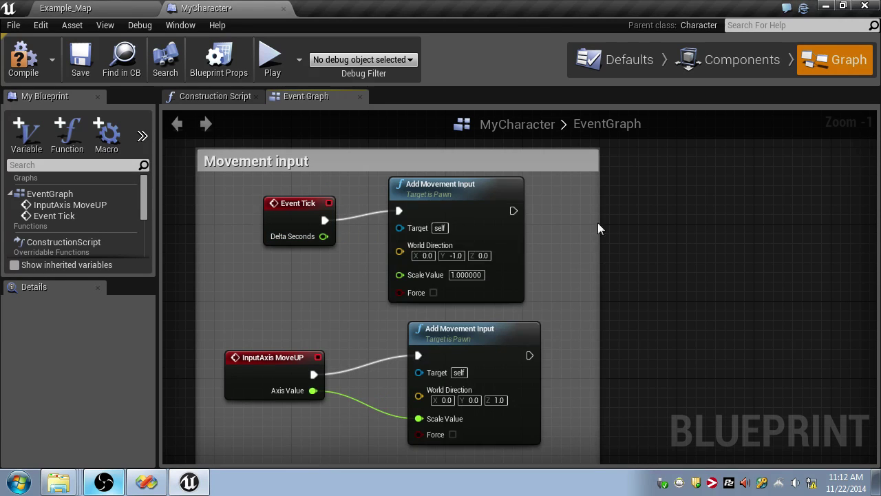
- Set the upper Add Movement Input's World Direction Y to 1.0 and Scale Value to .2, and play-test the automatic movement
{"action": "key", "text": "BackSpace"}
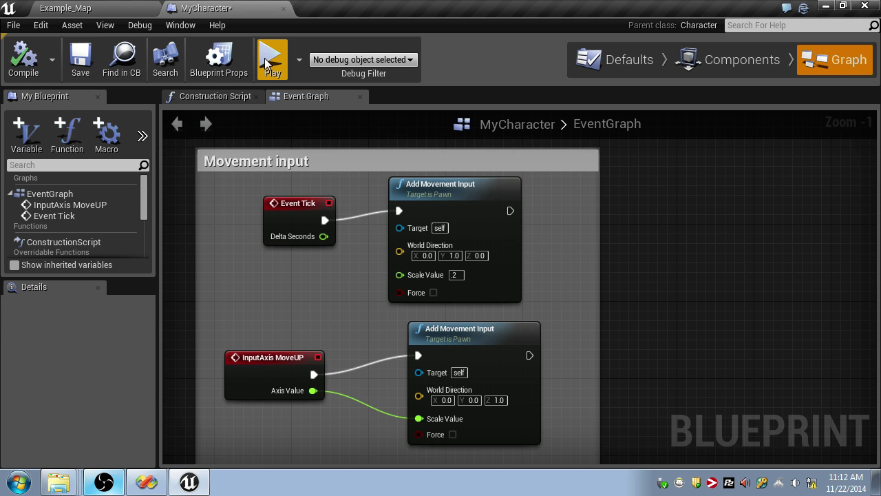
{"action": "left_click", "coordinate": [270, 60]}
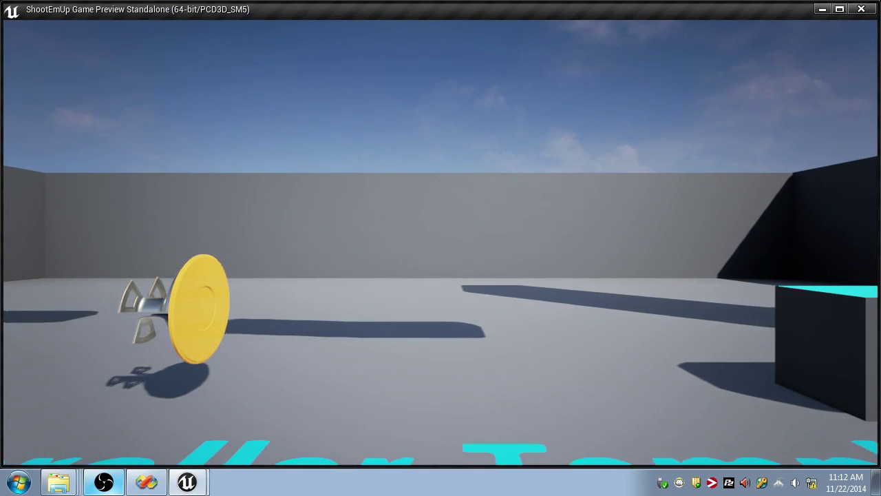
{"action": "key", "text": "Escape"}
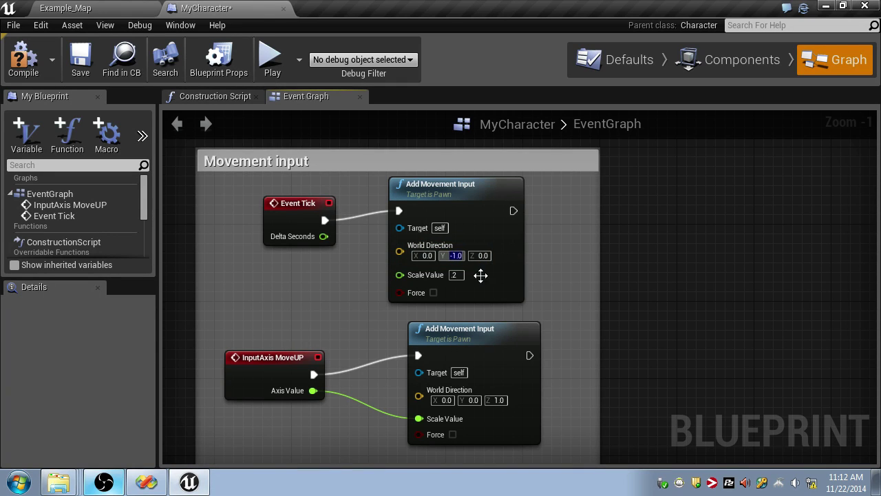
- Set the tick-driven movement's World Direction Y to -1.0, save the blueprint, and play-test the automatic flight
{"action": "key", "text": "ctrl+s"}
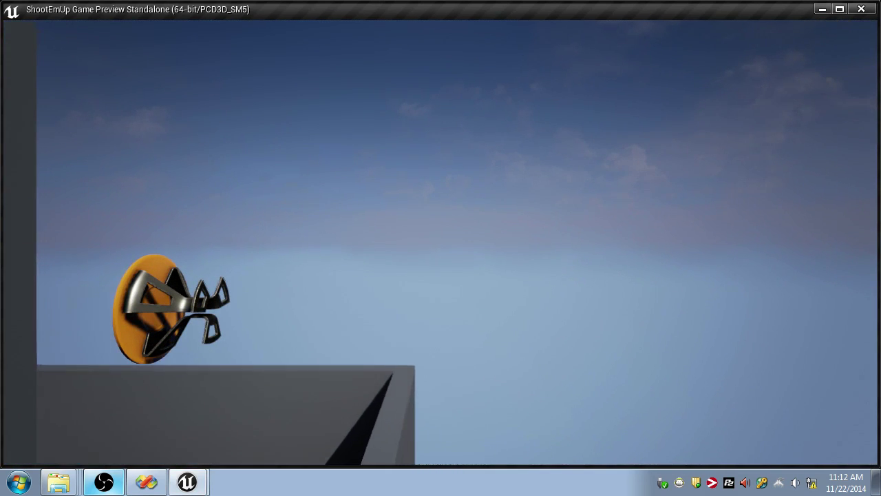
{"action": "key", "text": "Escape"}
{"action": "left_click", "coordinate": [272, 61]}
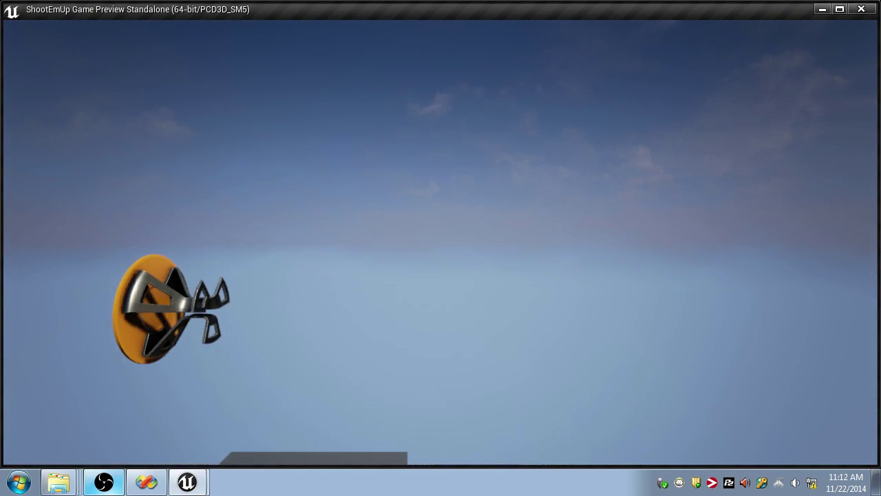
{"action": "key", "text": "Escape"}
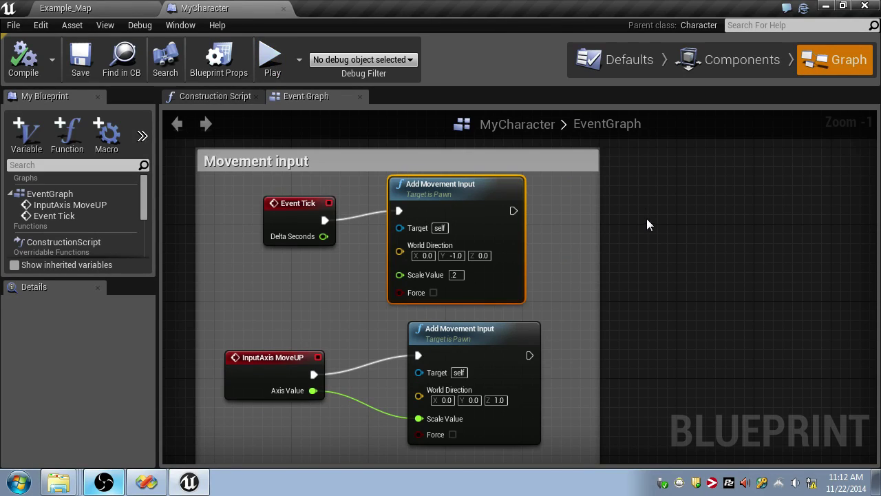
- Set the Scale Value of the Event Tick's Add Movement Input to .1 and save the blueprint
{"action": "right_click_drag", "start_coordinate": [637, 222], "coordinate": [722, 173]}
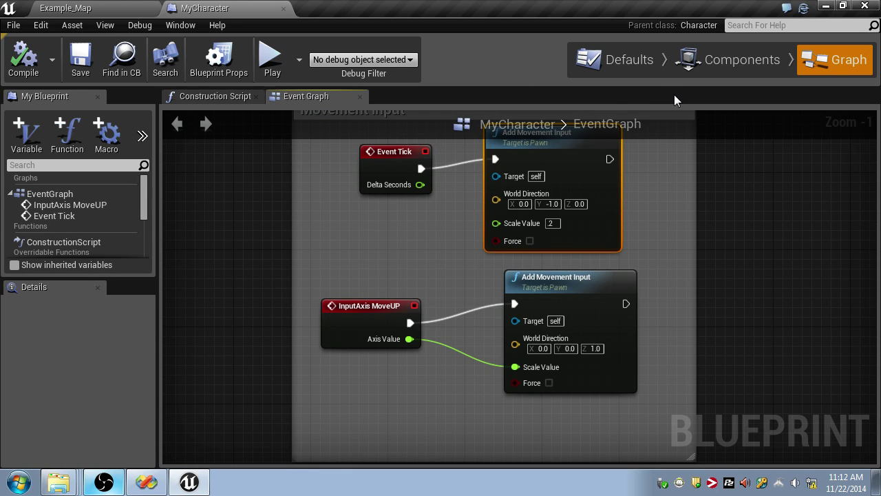
{"action": "right_click_drag", "start_coordinate": [461, 278], "coordinate": [557, 328]}
{"action": "left_click", "coordinate": [546, 328]}
{"action": "left_click_drag", "start_coordinate": [342, 346], "coordinate": [352, 346]}
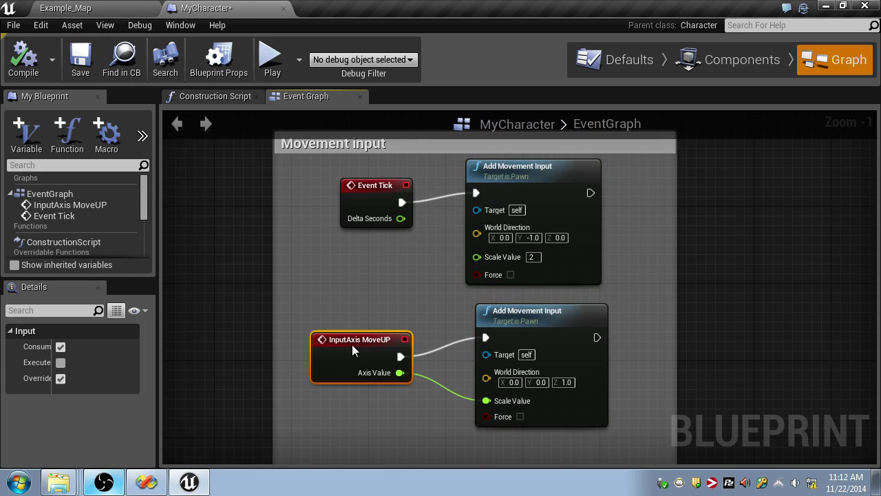
{"action": "left_click", "coordinate": [509, 177]}
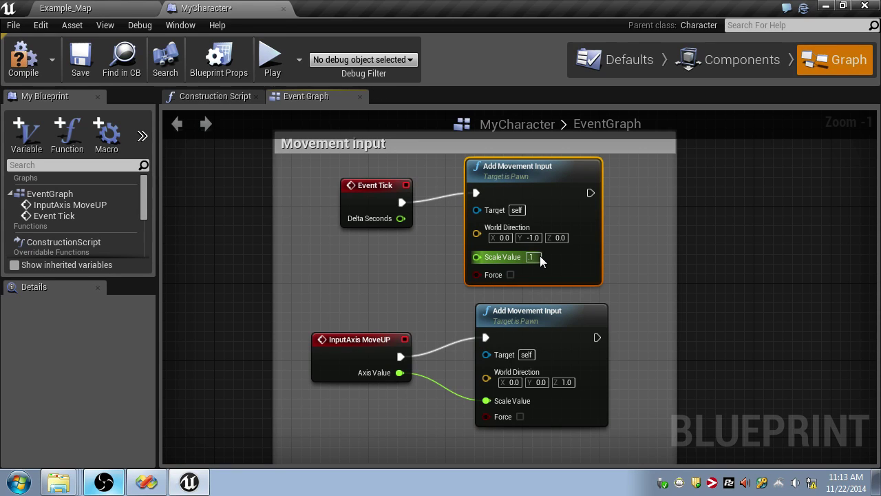
{"action": "key", "text": "ctrl+s"}
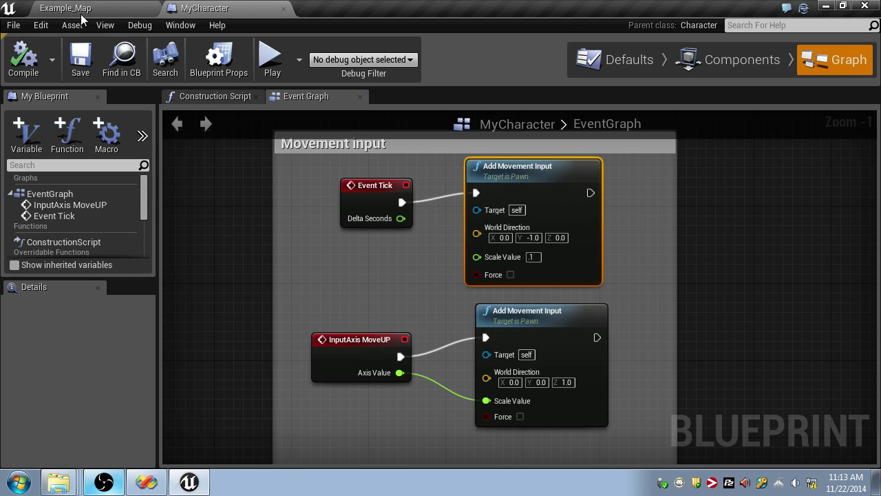
- Delete the tall pillar and the adjoining wall and ledge blocks from the player's path in Example_Map
{"action": "left_click", "coordinate": [72, 9]}
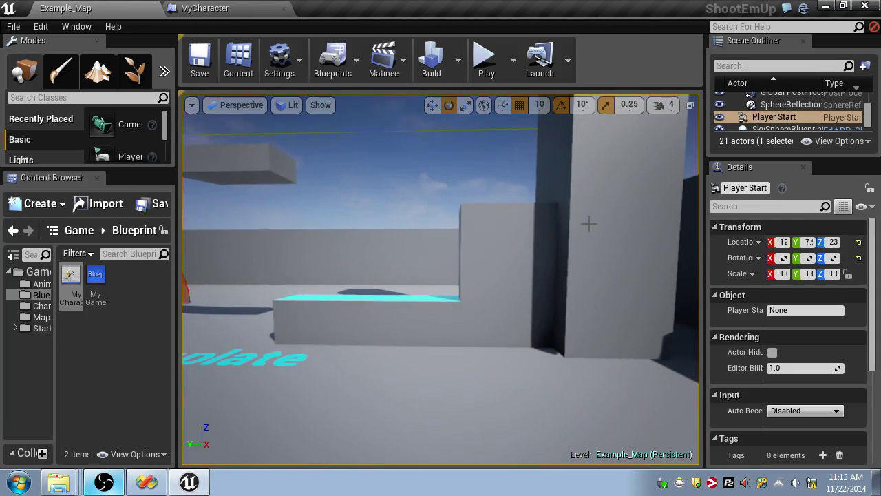
{"action": "left_click", "coordinate": [588, 222]}
{"action": "key", "text": "Delete"}
{"action": "left_click", "coordinate": [544, 241]}
{"action": "key", "text": "Delete"}
{"action": "left_click", "coordinate": [470, 319]}
{"action": "key", "text": "Delete"}
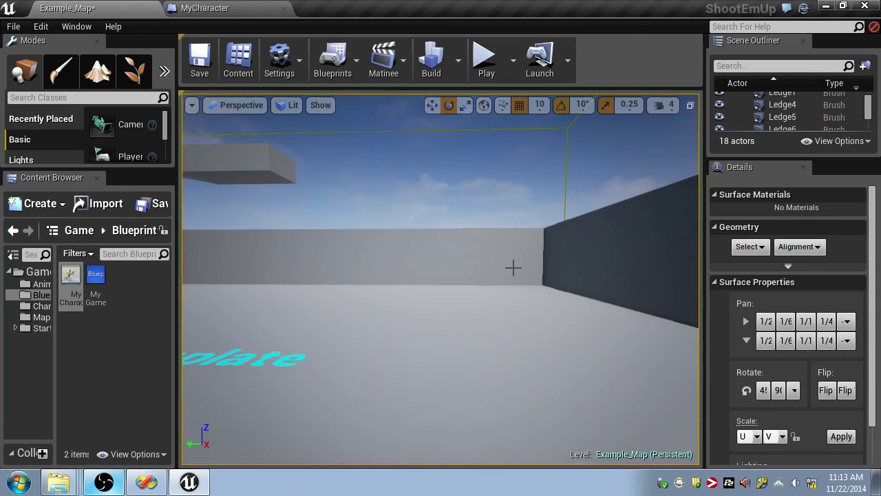
- Delete the arena's end wall that closes off the flight path
{"action": "right_click_drag", "start_coordinate": [513, 268], "coordinate": [227, 423]}
{"action": "left_click", "coordinate": [549, 255]}
{"action": "key", "text": "Delete"}
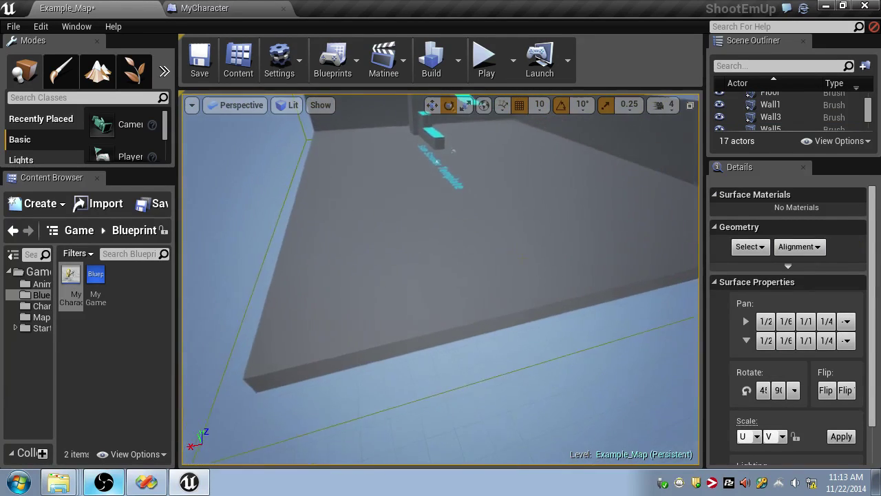
- Duplicate the Floor brush and place the copy beyond the arena's open end to extend the ground
{"action": "left_click", "coordinate": [521, 259]}
{"action": "right_click_drag", "start_coordinate": [542, 269], "coordinate": [429, 234]}
{"action": "key", "text": "w"}
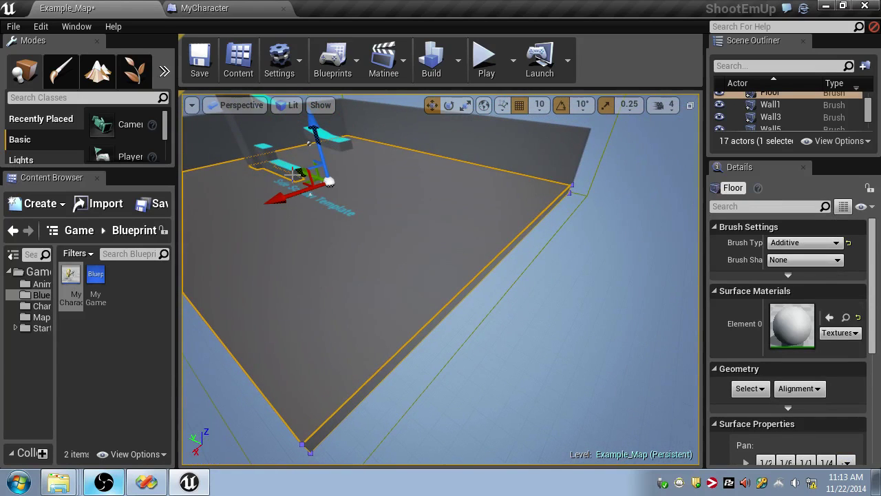
{"action": "left_click_drag", "start_coordinate": [309, 171], "coordinate": [486, 249], "text": "alt"}
{"action": "key", "text": "ctrl+z"}
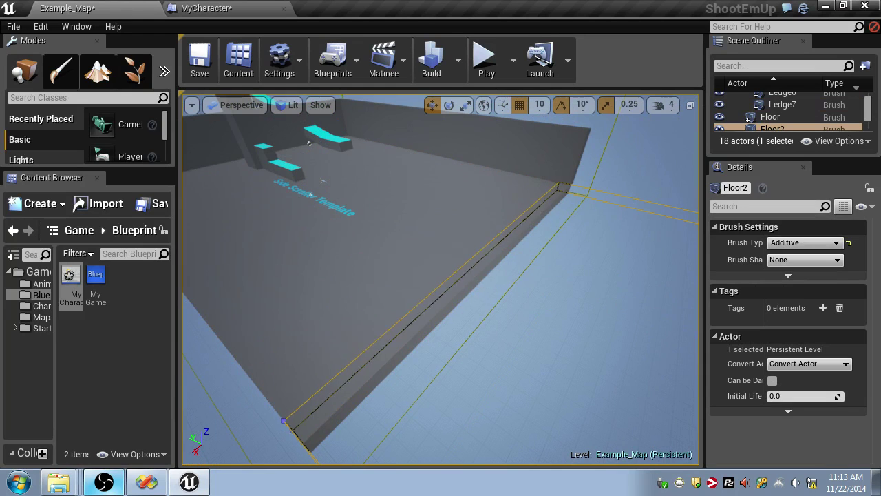
{"action": "left_click_drag", "start_coordinate": [640, 315], "coordinate": [643, 317], "text": "alt"}
- Duplicate the arena's back wall and shift the copy along the edge of the extended floor
{"action": "mouse_move", "coordinate": [643, 317]}
{"action": "right_mouse_down"}
{"action": "mouse_move", "coordinate": [681, 329]}
{"action": "mouse_move", "coordinate": [699, 314]}
{"action": "right_mouse_up"}
{"action": "left_click", "coordinate": [440, 181]}
{"action": "left_click", "coordinate": [494, 175]}
{"action": "right_click_drag", "start_coordinate": [494, 175], "coordinate": [483, 165]}
{"action": "left_click", "coordinate": [488, 187]}
{"action": "left_click_drag", "start_coordinate": [375, 154], "coordinate": [563, 163], "text": "alt"}
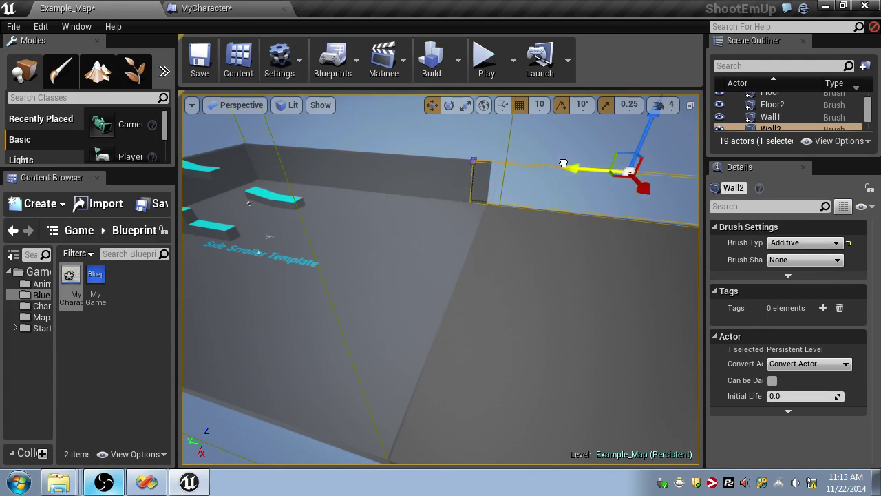
- Line the copied back wall up with the original wall's end and play-test the extended level
{"action": "left_click", "coordinate": [571, 168]}
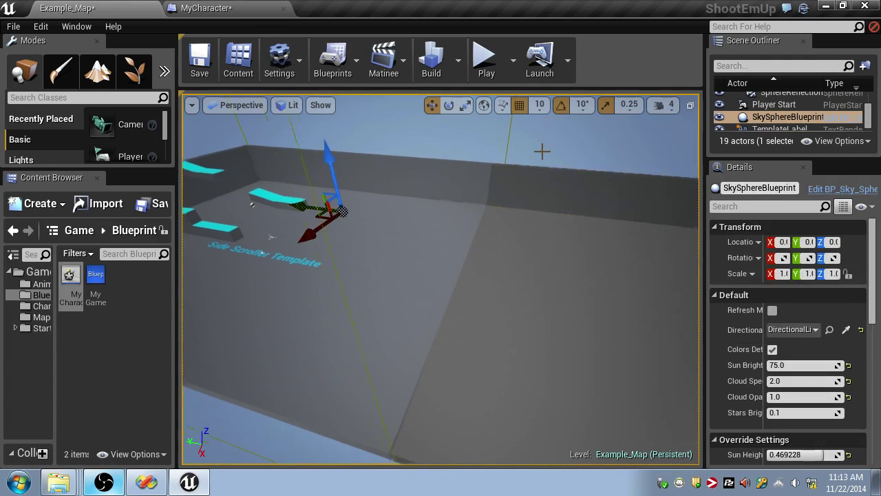
{"action": "right_click_drag", "start_coordinate": [271, 237], "coordinate": [550, 167]}
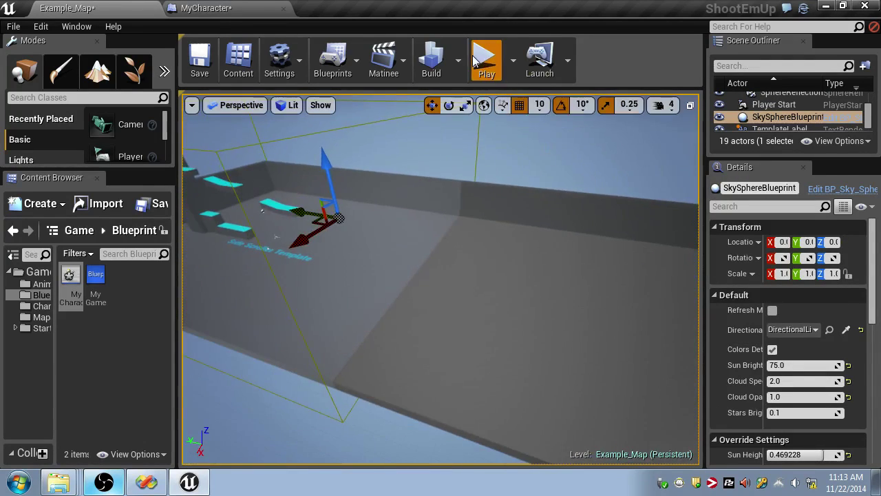
{"action": "left_click", "coordinate": [485, 62]}
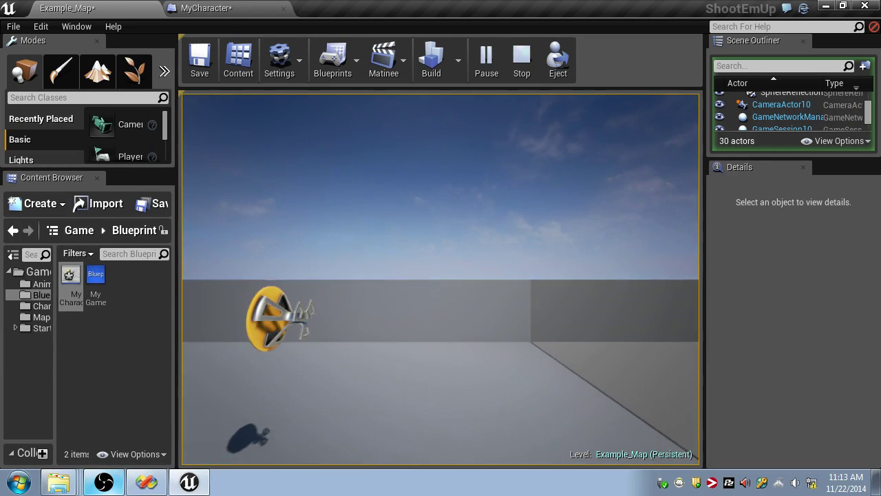
{"action": "key", "text": "Escape"}
- Duplicate the Floor brush and raise the copy above the arena's back wall as a ceiling
{"action": "right_click_drag", "start_coordinate": [441, 166], "coordinate": [444, 268]}
{"action": "key", "text": "s"}
{"action": "right_click_drag", "start_coordinate": [474, 202], "coordinate": [474, 155]}
{"action": "left_click", "coordinate": [475, 202]}
{"action": "left_click_drag", "start_coordinate": [403, 252], "coordinate": [397, 219], "text": "alt"}
{"action": "left_click_drag", "start_coordinate": [400, 131], "coordinate": [399, 123]}
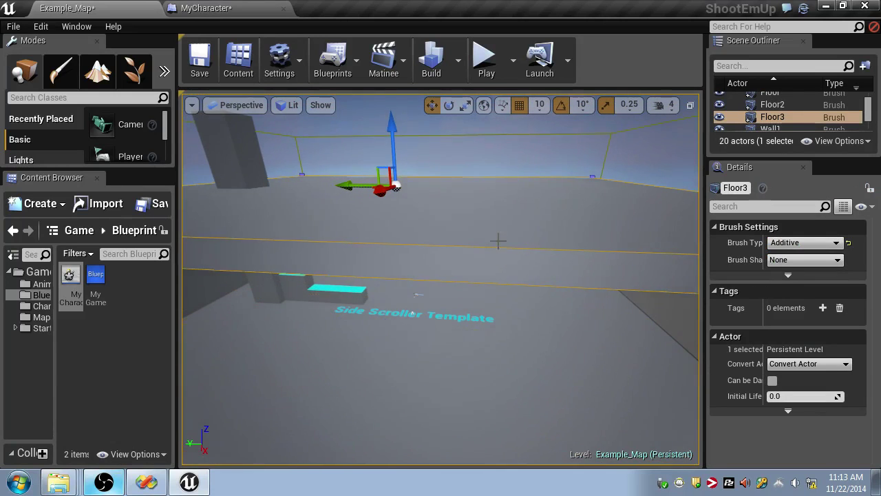
{"action": "right_click_drag", "start_coordinate": [498, 241], "coordinate": [452, 227]}
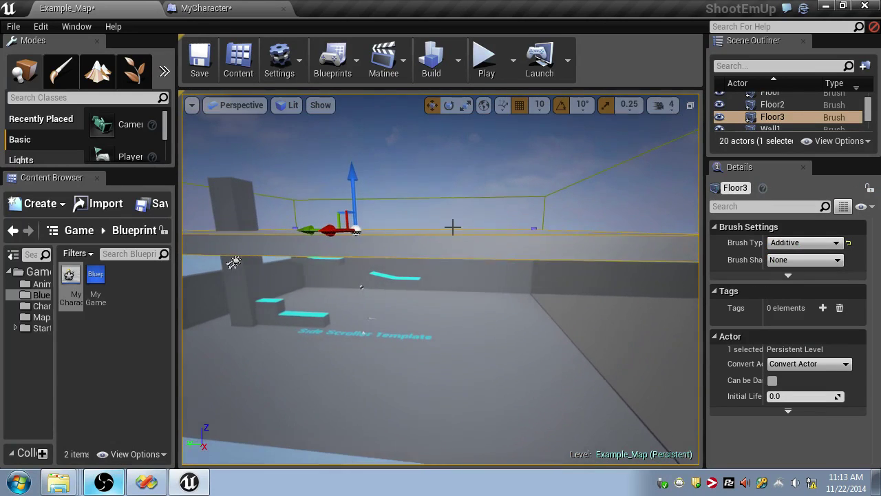
{"action": "left_click_drag", "start_coordinate": [346, 178], "coordinate": [363, 197]}
- Duplicate the ceiling slab and place the copy end to end with it above the extended floor
{"action": "right_click_drag", "start_coordinate": [363, 197], "coordinate": [320, 230]}
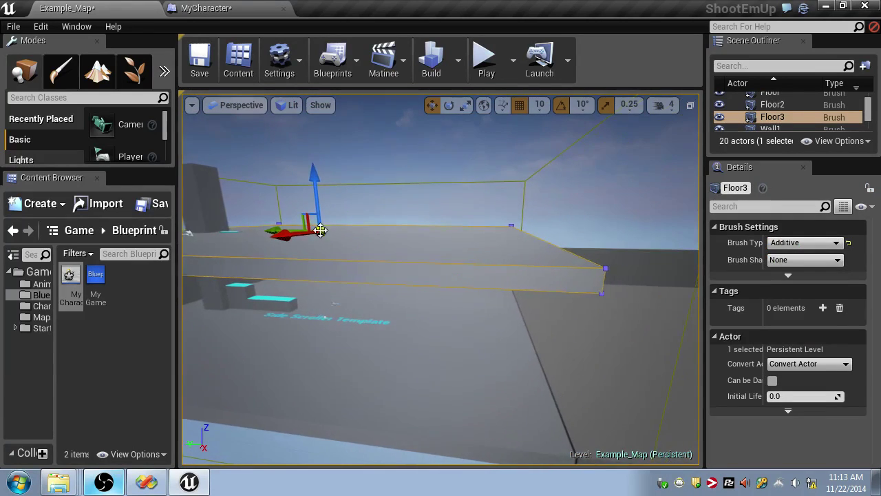
{"action": "left_click_drag", "start_coordinate": [270, 229], "coordinate": [626, 247], "text": "alt"}
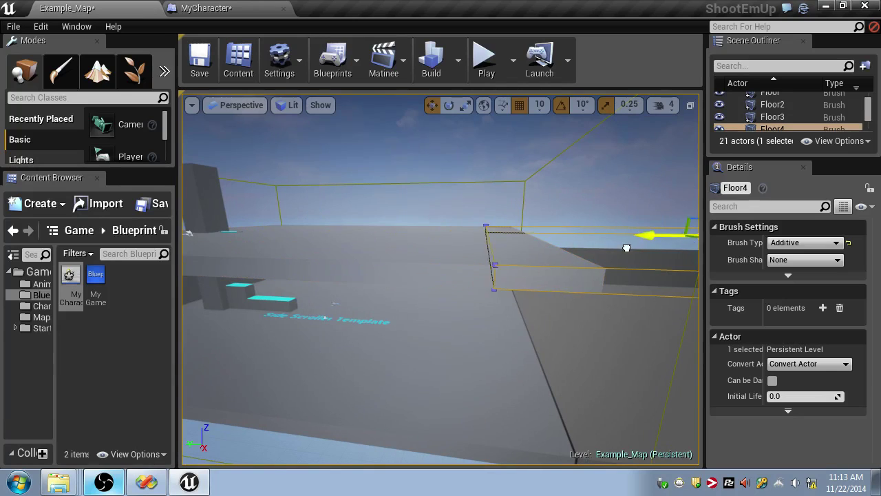
{"action": "left_click", "coordinate": [673, 255]}
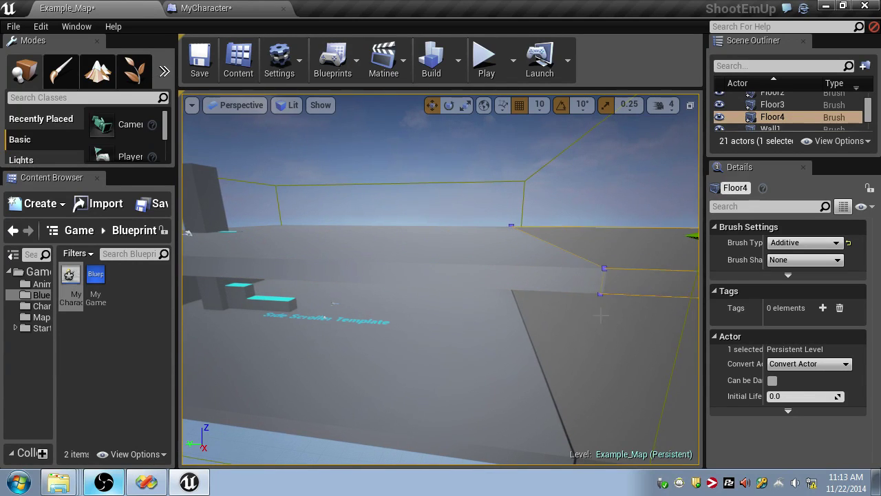
{"action": "right_click_drag", "start_coordinate": [673, 255], "coordinate": [562, 353]}
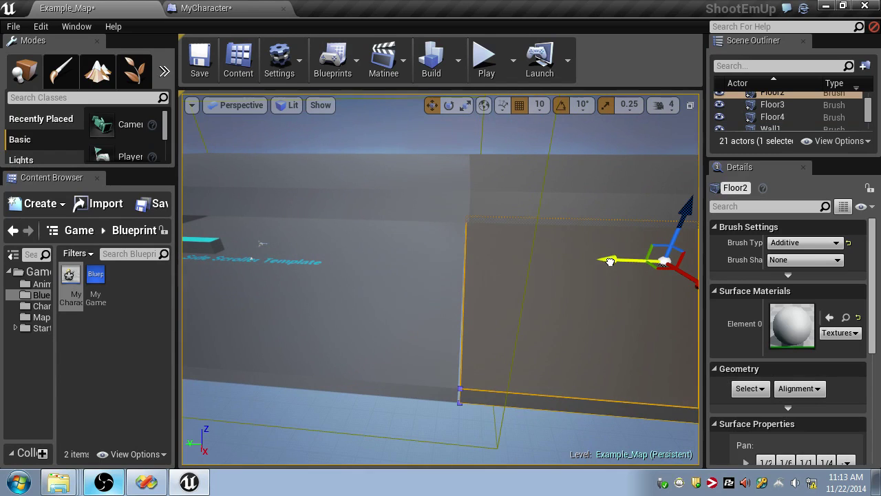
- Play-test the level with the ceiling in place, flying the ship up and down
{"action": "left_click", "coordinate": [486, 62]}
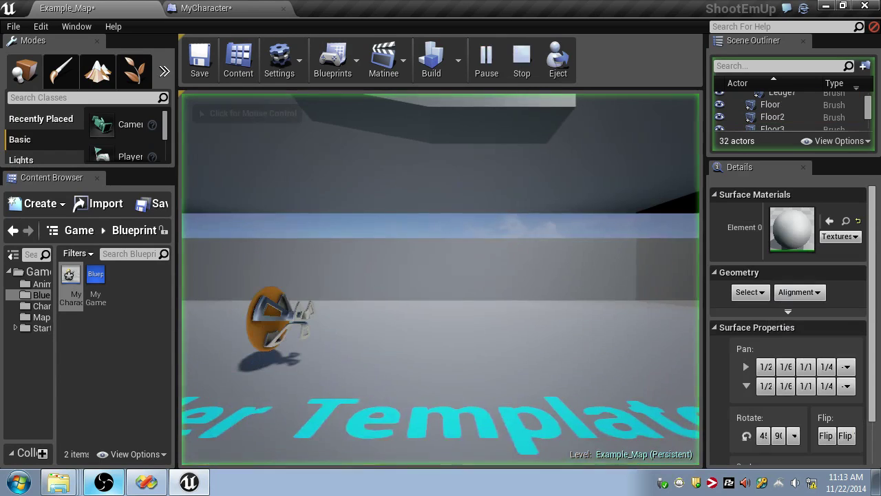
{"action": "key", "text": "w"}
{"action": "key", "text": "s"}
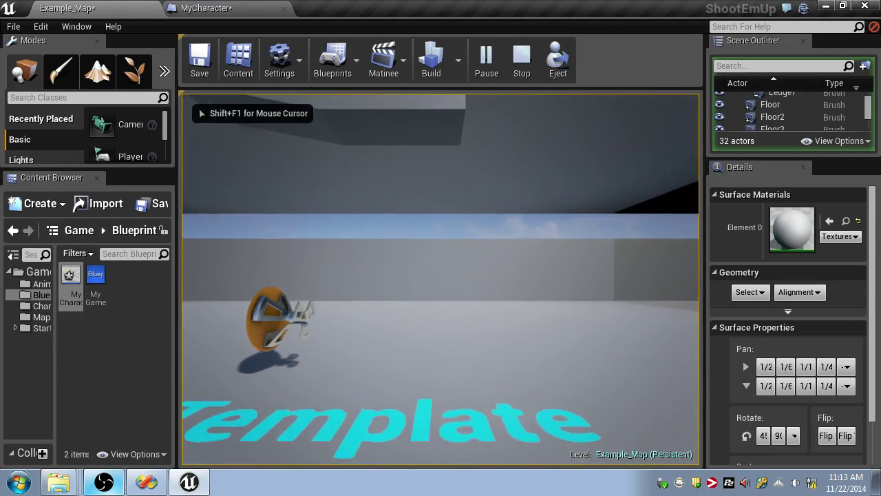
{"action": "key", "text": "w"}
{"action": "key", "text": "Escape"}
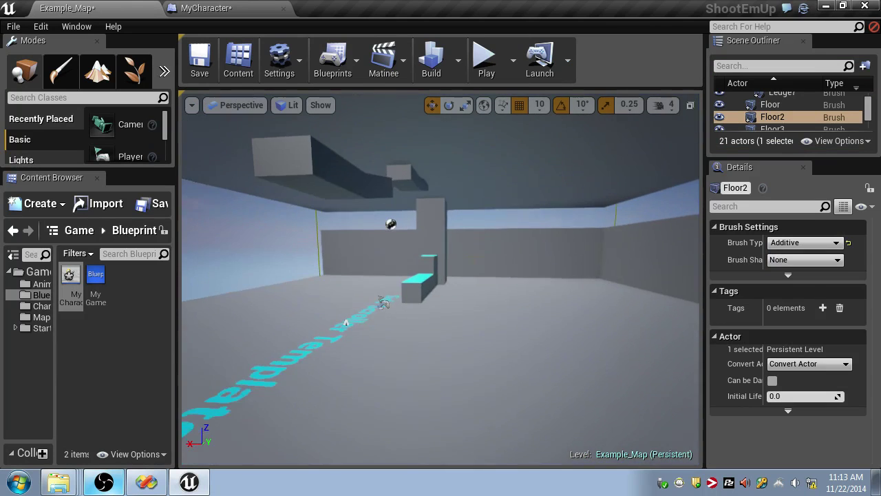
- Try a BSP Sphere brush as an object on the arena floor and delete it
{"action": "left_click", "coordinate": [94, 97]}
{"action": "type", "text": "sphere"}
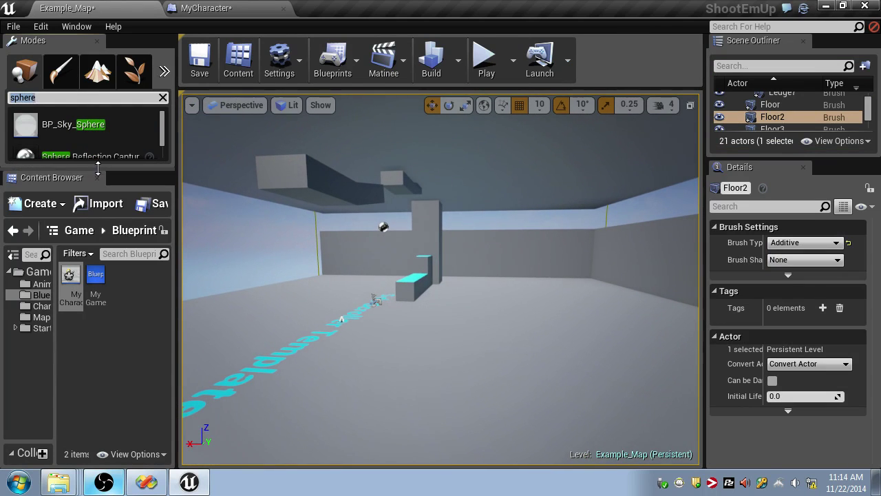
{"action": "left_click_drag", "start_coordinate": [98, 169], "coordinate": [98, 266]}
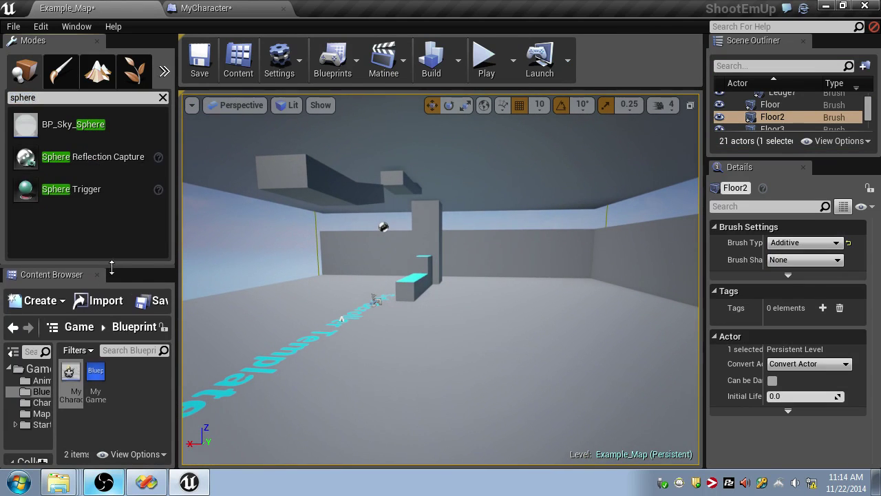
{"action": "key", "text": "BackSpace"}
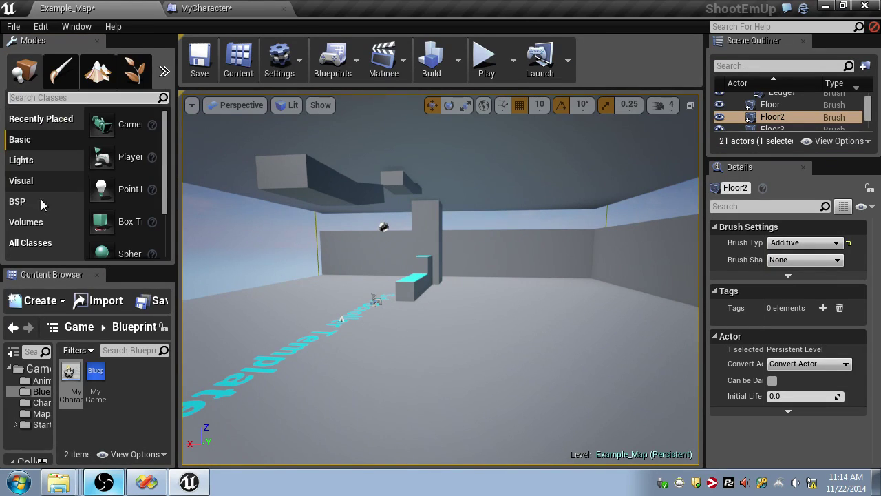
{"action": "scroll", "coordinate": [118, 166], "scroll_direction": "down", "scroll_amount": 3}
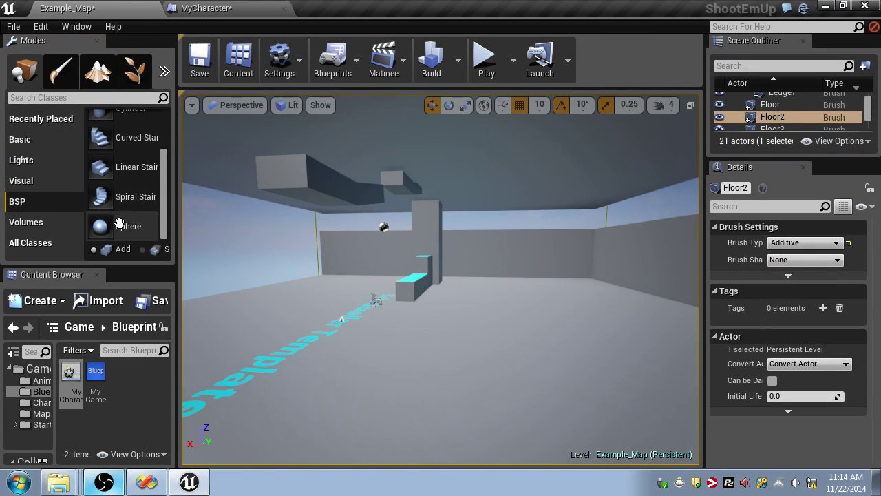
{"action": "mouse_move", "coordinate": [119, 225]}
{"action": "left_mouse_down"}
{"action": "mouse_move", "coordinate": [518, 285]}
{"action": "mouse_move", "coordinate": [518, 303]}
{"action": "left_mouse_up"}
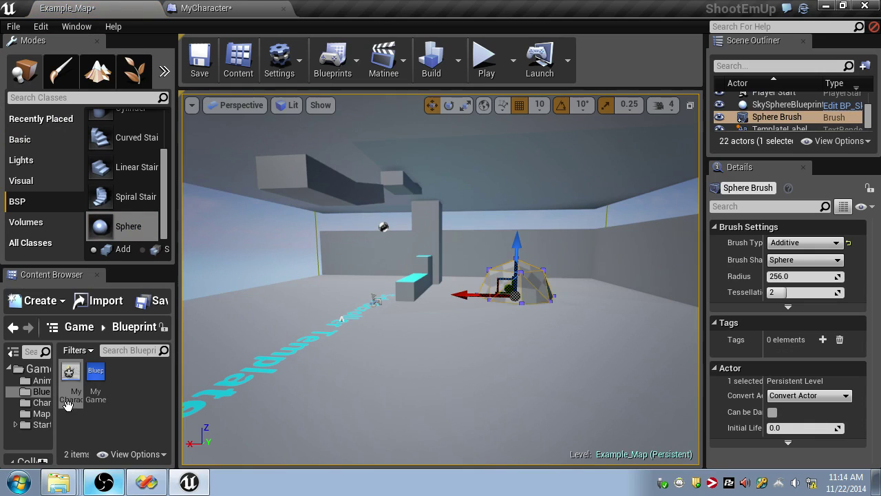
{"action": "key", "text": "Delete"}
- Try the MaterialSphere prop from StarterContent in the arena and delete it
{"action": "left_click", "coordinate": [39, 424]}
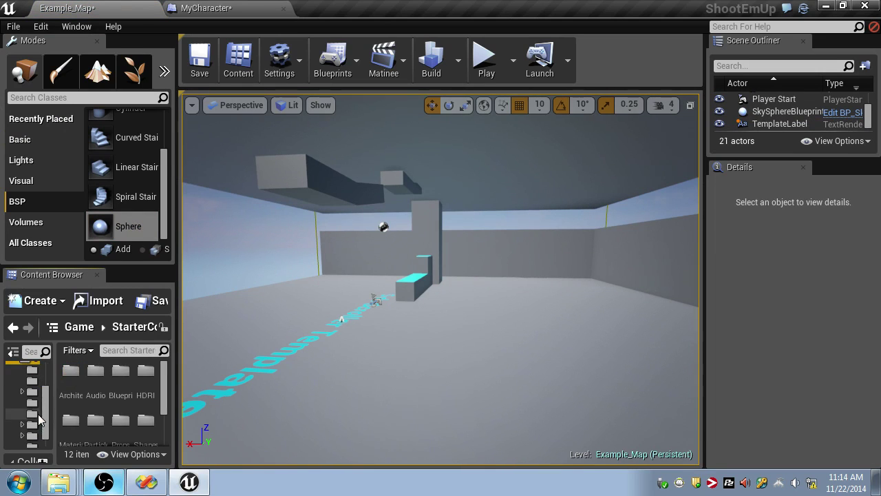
{"action": "left_click_drag", "start_coordinate": [48, 409], "coordinate": [85, 413]}
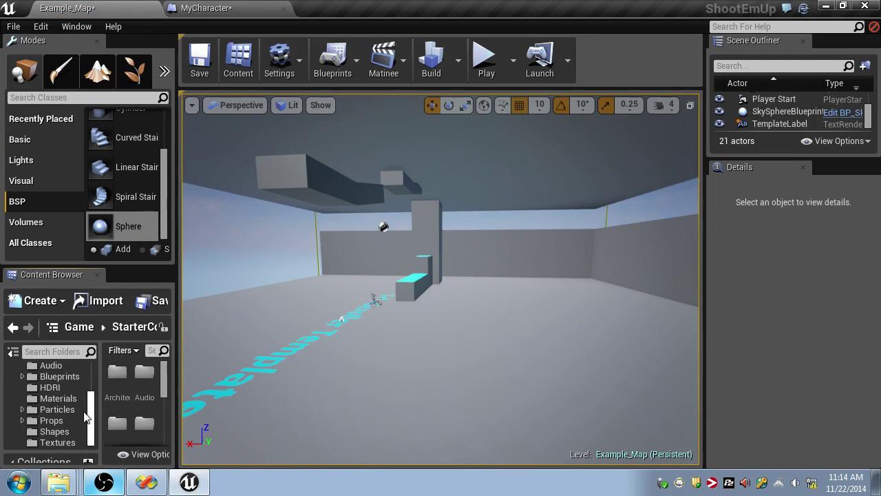
{"action": "left_click_drag", "start_coordinate": [178, 386], "coordinate": [234, 379]}
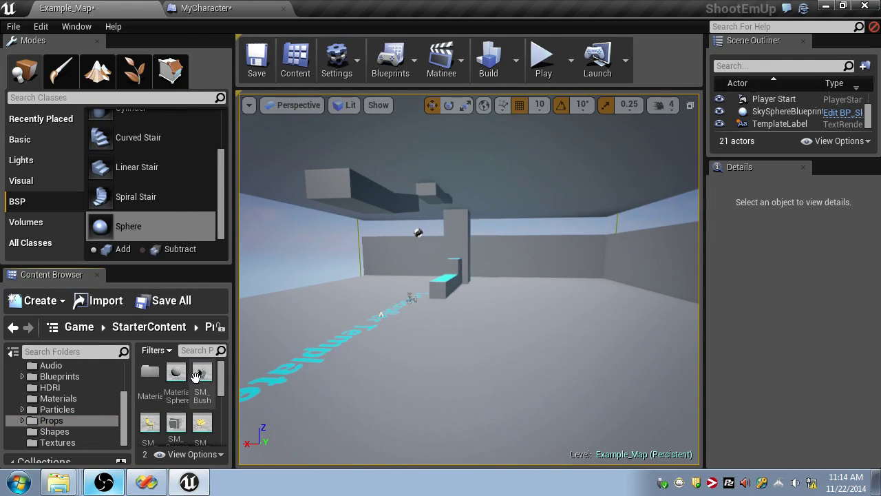
{"action": "left_click_drag", "start_coordinate": [544, 298], "coordinate": [545, 297]}
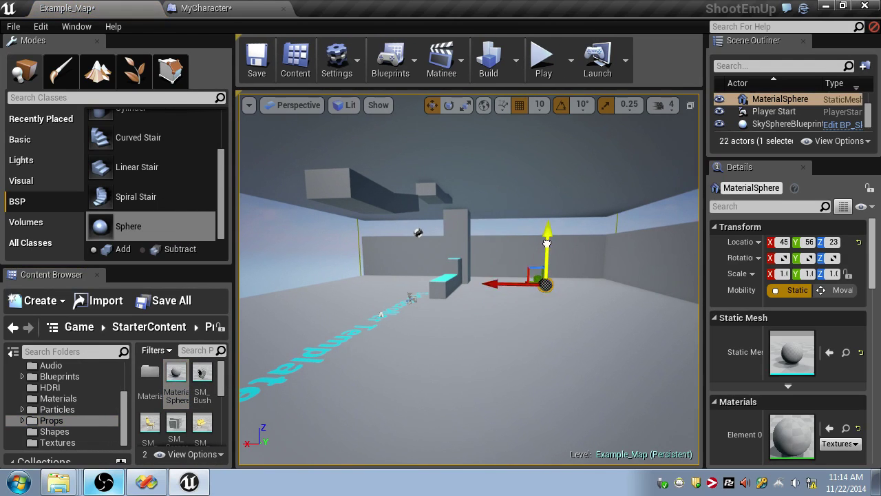
{"action": "key", "text": "Delete"}
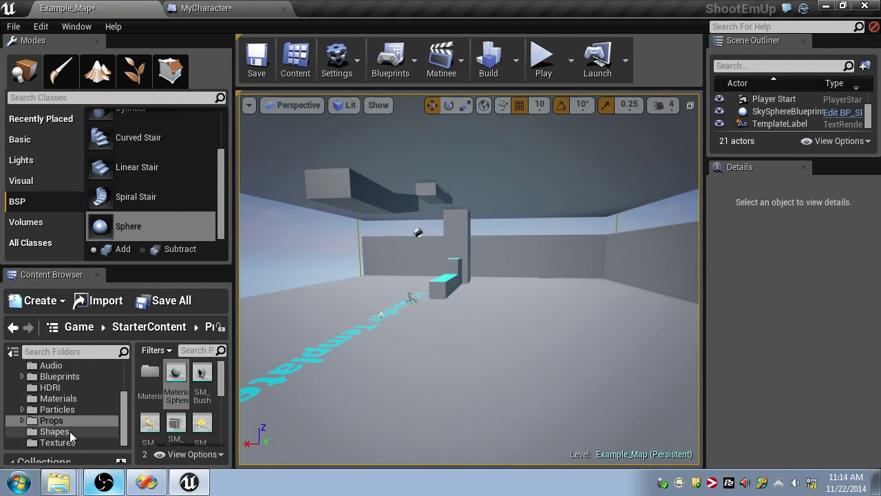
- Place a Shape_Sphere mesh from the StarterContent Shapes folder in the arena behind the flight path
{"action": "left_click", "coordinate": [50, 431]}
{"action": "scroll", "coordinate": [157, 385], "scroll_direction": "down", "scroll_amount": 3}
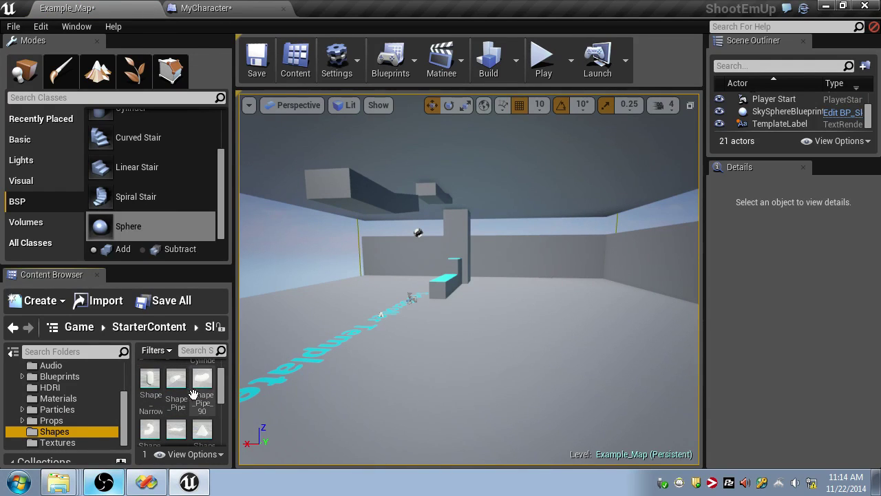
{"action": "scroll", "coordinate": [152, 411], "scroll_direction": "down", "scroll_amount": 1}
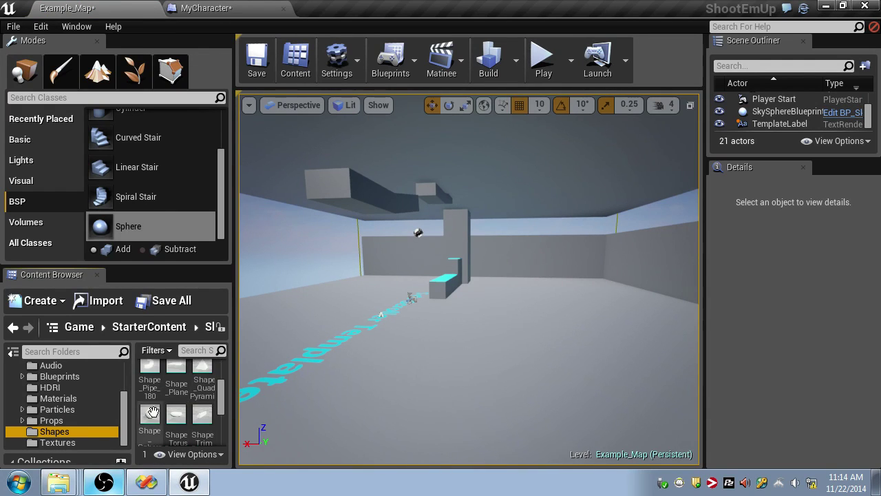
{"action": "left_click_drag", "start_coordinate": [474, 342], "coordinate": [515, 324]}
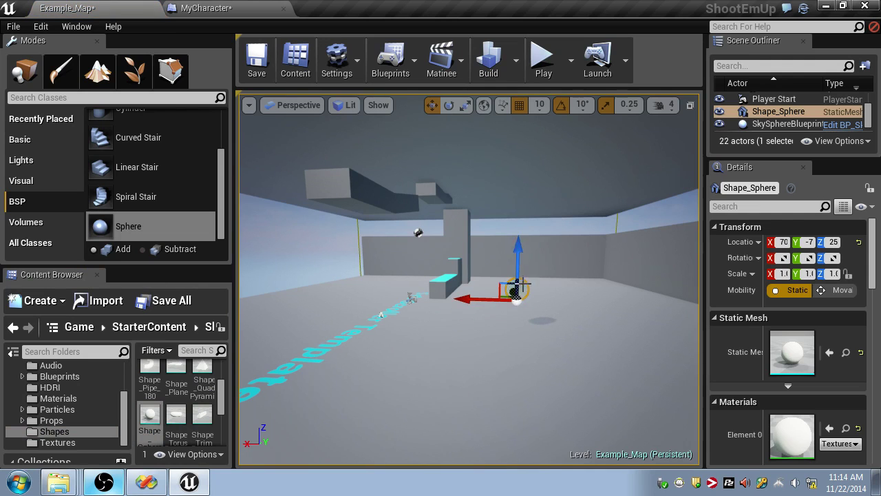
- Duplicate the sphere, enlarge the copy to about three times its size and sink it partly into the floor
{"action": "left_click_drag", "start_coordinate": [487, 298], "coordinate": [627, 320], "text": "alt"}
{"action": "right_click_drag", "start_coordinate": [626, 320], "coordinate": [671, 319]}
{"action": "key", "text": "r"}
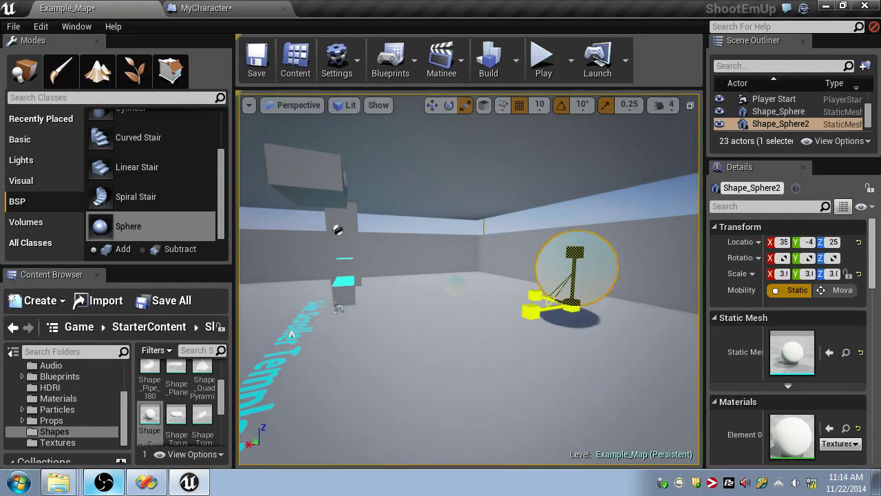
{"action": "left_click_drag", "start_coordinate": [576, 253], "coordinate": [575, 294]}
{"action": "right_click_drag", "start_coordinate": [589, 300], "coordinate": [574, 313]}
- Duplicate the half-buried sphere farther along the floor at about 2.5 scale, and add another copy floating above the ground
{"action": "left_click_drag", "start_coordinate": [489, 339], "coordinate": [463, 346], "text": "alt"}
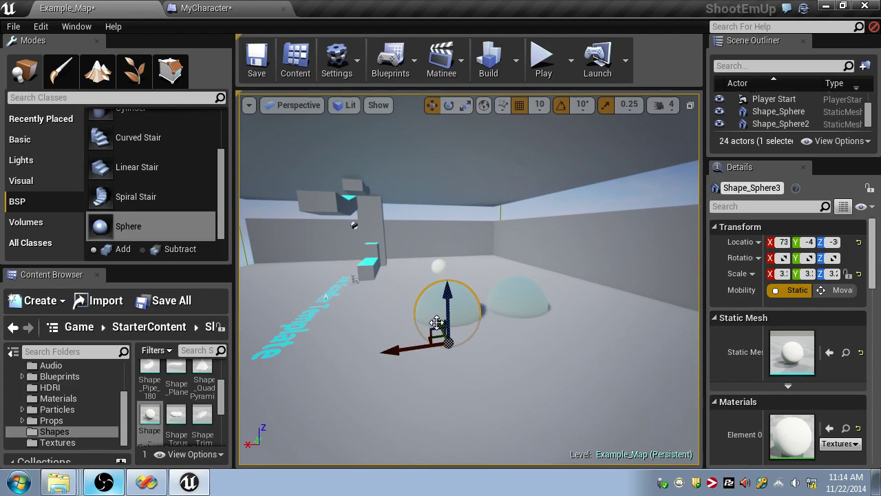
{"action": "right_click_drag", "start_coordinate": [493, 366], "coordinate": [478, 355]}
{"action": "key", "text": "r"}
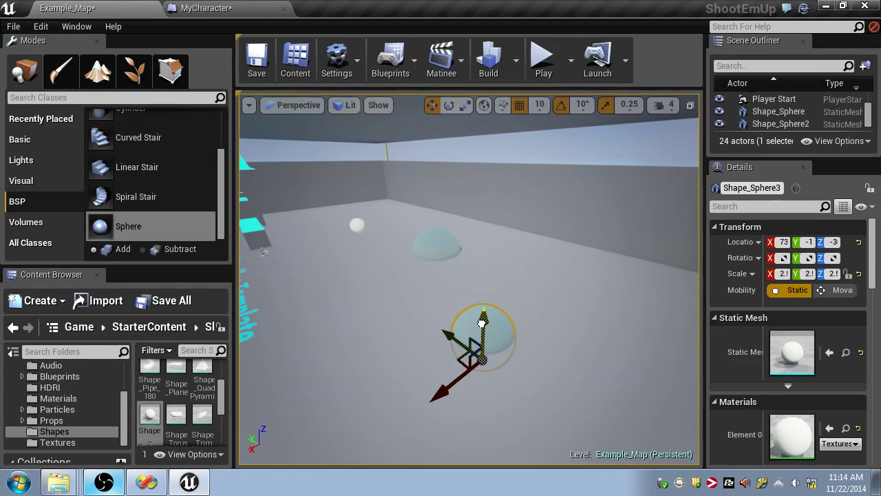
{"action": "left_click_drag", "start_coordinate": [482, 322], "coordinate": [460, 246], "text": "alt"}
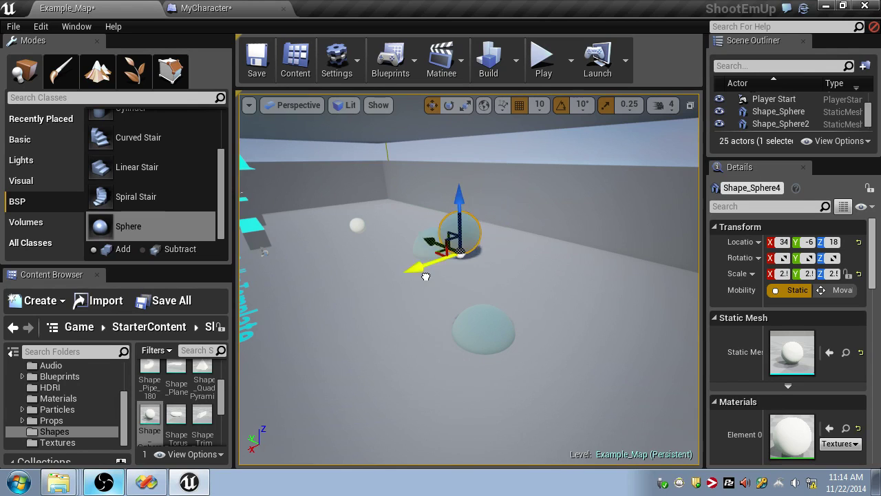
{"action": "left_click_drag", "start_coordinate": [425, 276], "coordinate": [342, 326]}
- Play-test the level to see how the spheres look as the ship flies past them
{"action": "left_click", "coordinate": [543, 61]}
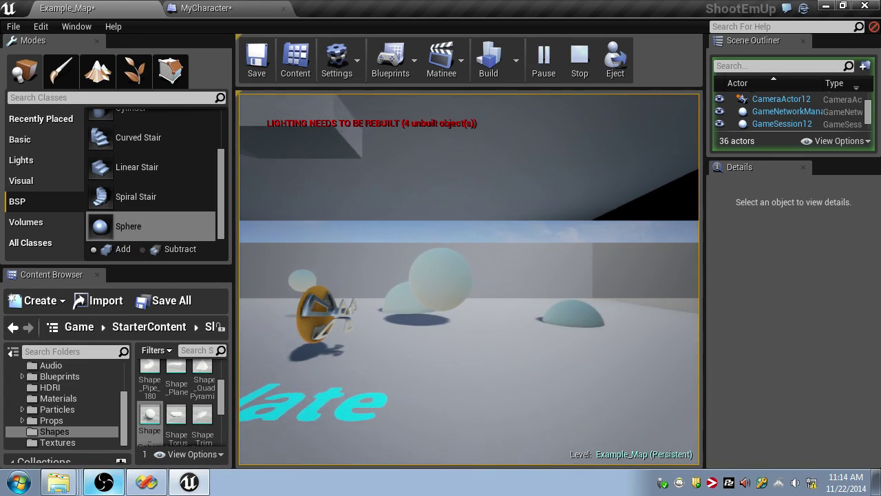
{"action": "key", "text": "w"}
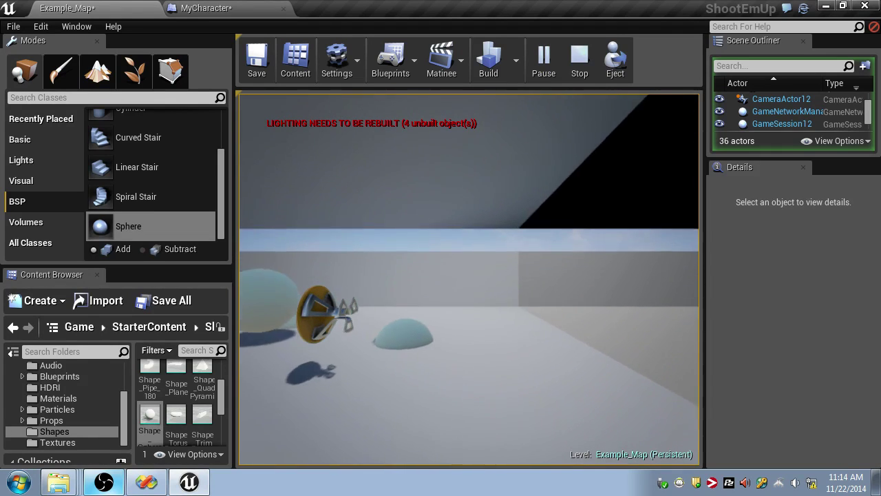
{"action": "key", "text": "Escape"}
- Select the small sphere and the two half-buried spheres together and duplicate them onto the extended floor
{"action": "key", "text": "w"}
{"action": "right_click_drag", "start_coordinate": [454, 305], "coordinate": [454, 305]}
{"action": "left_click", "coordinate": [454, 304]}
{"action": "left_click", "coordinate": [428, 385], "text": "ctrl"}
{"action": "right_click_drag", "start_coordinate": [428, 385], "coordinate": [475, 385]}
{"action": "right_click_drag", "start_coordinate": [358, 273], "coordinate": [359, 274]}
{"action": "key", "text": "a"}
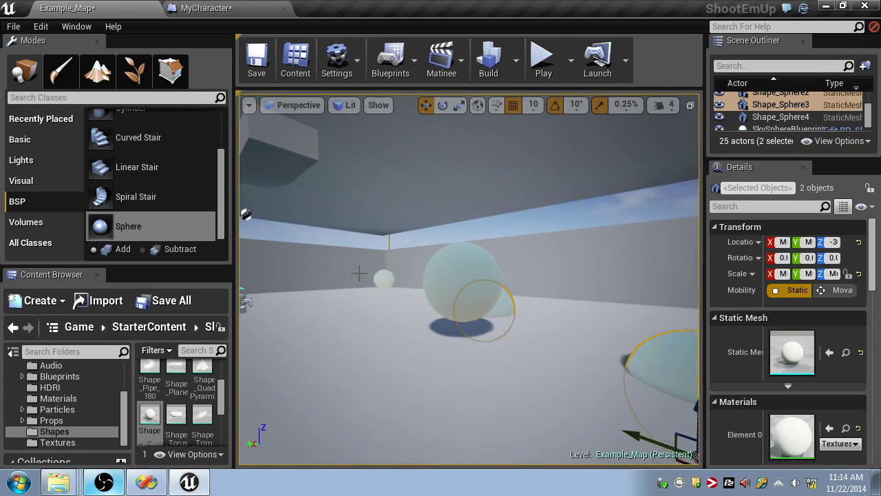
{"action": "left_click", "coordinate": [388, 281], "text": "ctrl"}
{"action": "mouse_move", "coordinate": [417, 279]}
{"action": "right_mouse_down"}
{"action": "mouse_move", "coordinate": [444, 290]}
{"action": "mouse_move", "coordinate": [417, 279]}
{"action": "right_mouse_up"}
{"action": "key", "text": "s"}
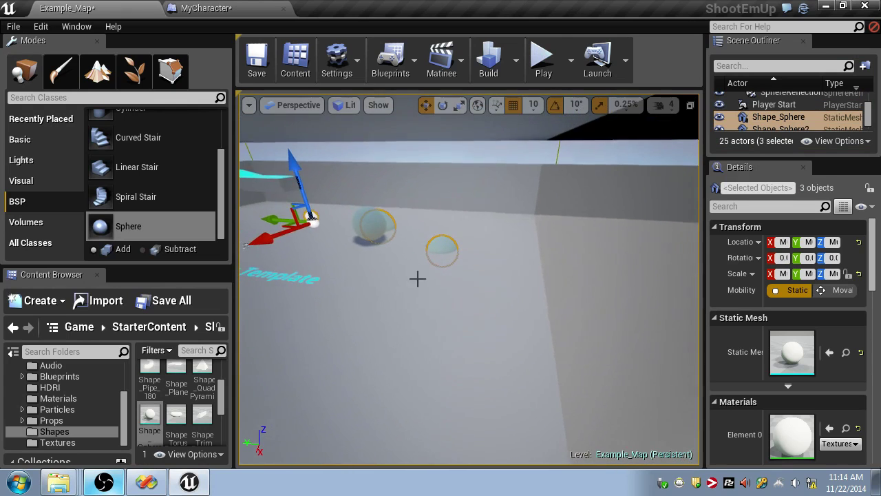
{"action": "left_click_drag", "start_coordinate": [276, 218], "coordinate": [658, 275], "text": "alt"}
- Rotate the copied sphere group about the vertical axis to reverse its arrangement
{"action": "key", "text": "e"}
{"action": "key", "text": "s"}
{"action": "right_click_drag", "start_coordinate": [536, 276], "coordinate": [530, 246]}
{"action": "key", "text": "w"}
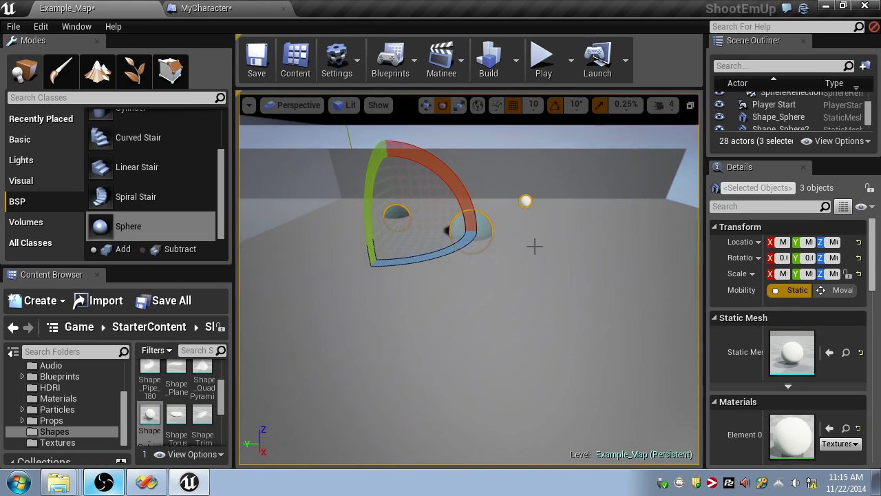
- Duplicate the reversed sphere group farther along the floor and raise the copies so they float above the ground
{"action": "key", "text": "w"}
{"action": "left_click_drag", "start_coordinate": [390, 234], "coordinate": [249, 263], "text": "alt"}
{"action": "left_click_drag", "start_coordinate": [250, 202], "coordinate": [241, 144]}
{"action": "right_click_drag", "start_coordinate": [331, 193], "coordinate": [275, 193]}
{"action": "key", "text": "r"}
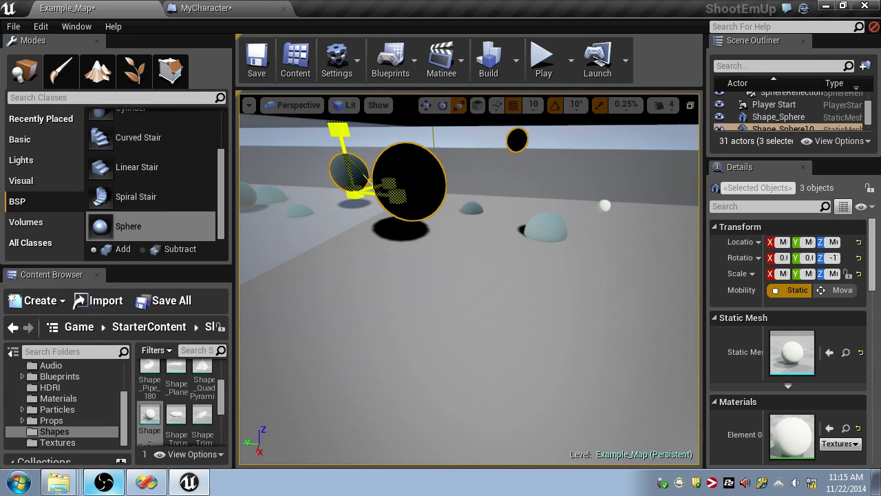
{"action": "right_click_drag", "start_coordinate": [385, 192], "coordinate": [386, 165]}
{"action": "key", "text": "w"}
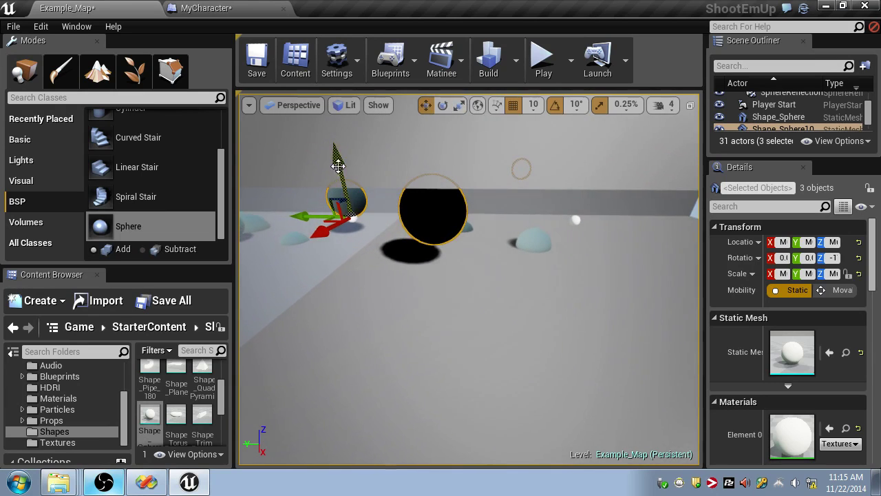
{"action": "left_click_drag", "start_coordinate": [338, 165], "coordinate": [341, 184]}
{"action": "right_click_drag", "start_coordinate": [342, 185], "coordinate": [331, 196]}
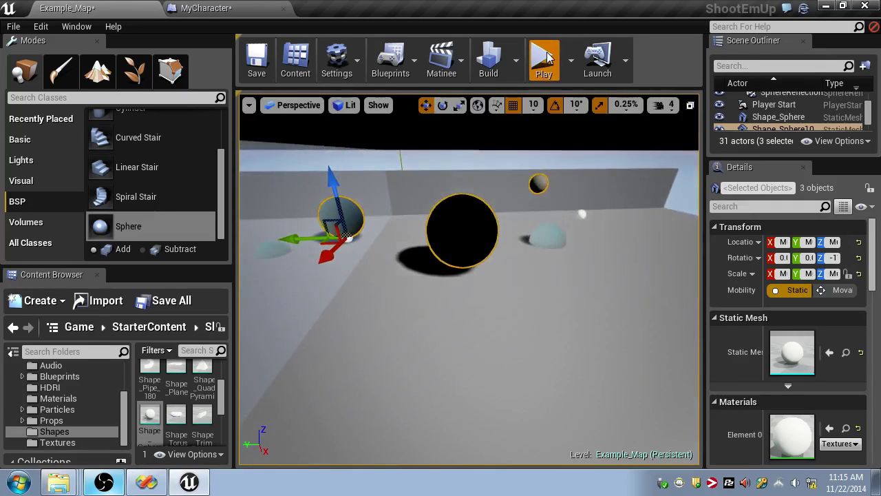
- Play-test the level briefly to see the floating sphere copies, and stop the session
{"action": "left_click", "coordinate": [544, 61]}
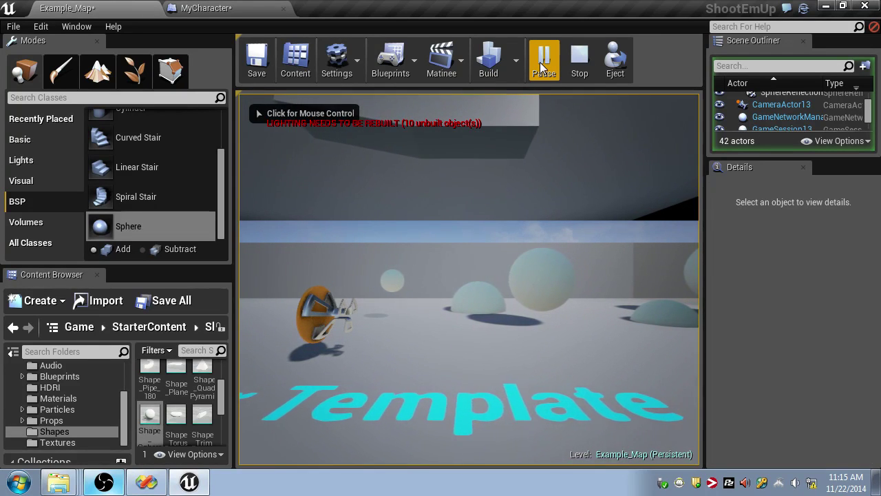
{"action": "key", "text": "Escape"}
- Delete the bent ledge hanging above the player start and the wall sections behind the floor
{"action": "mouse_move", "coordinate": [429, 186]}
{"action": "right_mouse_down"}
{"action": "mouse_move", "coordinate": [417, 187]}
{"action": "mouse_move", "coordinate": [424, 191]}
{"action": "right_mouse_up"}
{"action": "left_click", "coordinate": [485, 212]}
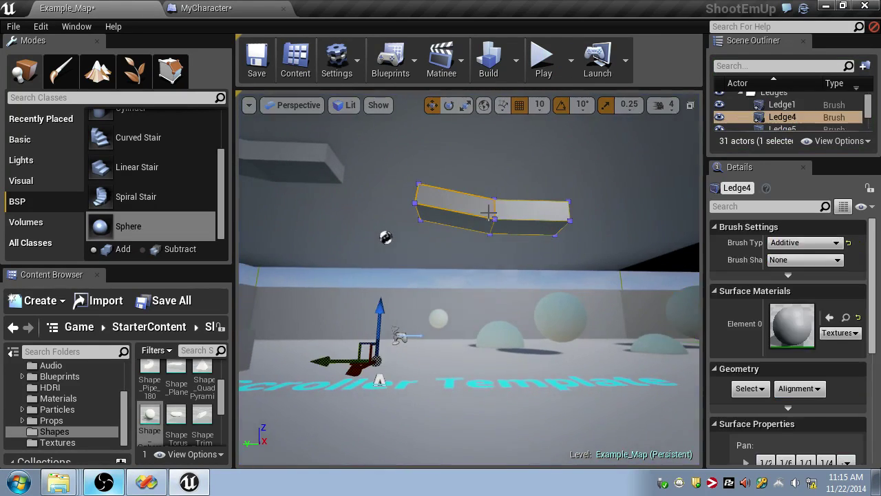
{"action": "key", "text": "Delete"}
{"action": "left_click", "coordinate": [477, 308]}
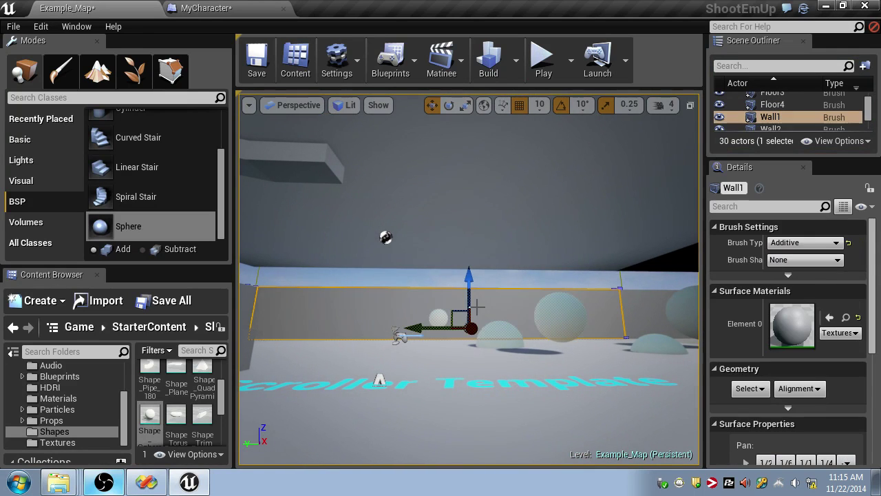
{"action": "key", "text": "Delete"}
{"action": "left_click", "coordinate": [535, 301]}
{"action": "key", "text": "Delete"}
{"action": "mouse_move", "coordinate": [535, 301]}
{"action": "right_mouse_down"}
{"action": "mouse_move", "coordinate": [678, 301]}
{"action": "mouse_move", "coordinate": [508, 301]}
{"action": "right_mouse_up"}
- Delete the remaining template ledges, the tall pillar and the side wall at the start of the level
{"action": "left_click", "coordinate": [448, 309]}
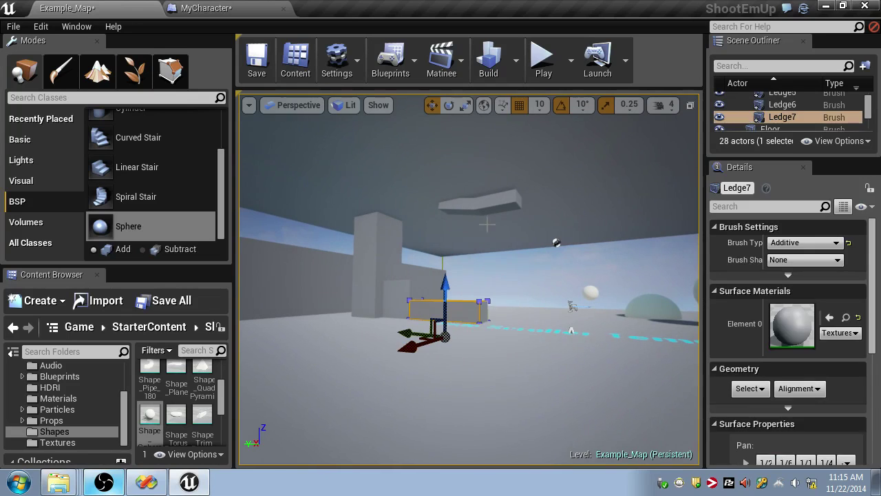
{"action": "key", "text": "Delete"}
{"action": "left_click", "coordinate": [485, 210]}
{"action": "key", "text": "Delete"}
{"action": "left_click", "coordinate": [392, 305]}
{"action": "key", "text": "Delete"}
{"action": "left_click", "coordinate": [375, 296]}
{"action": "key", "text": "Delete"}
{"action": "left_click", "coordinate": [325, 290]}
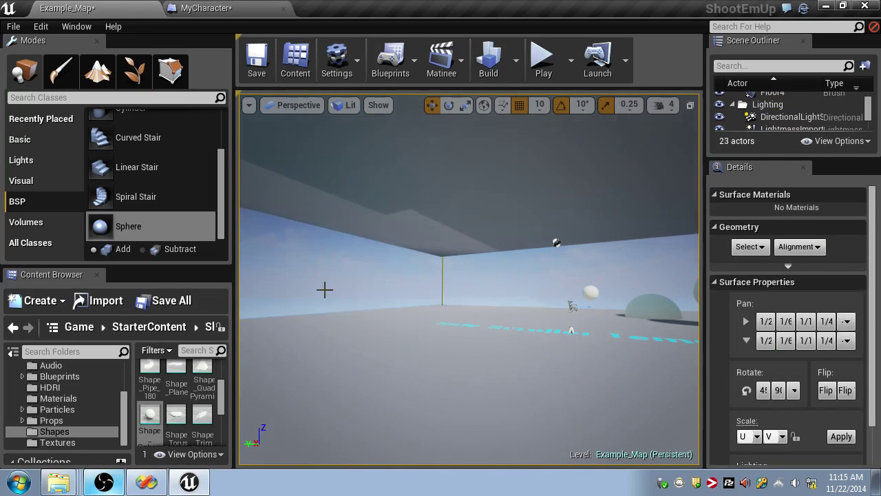
- Play-test the level without its walls and ledges, flying past the spheres, and stop the session
{"action": "left_click", "coordinate": [541, 59]}
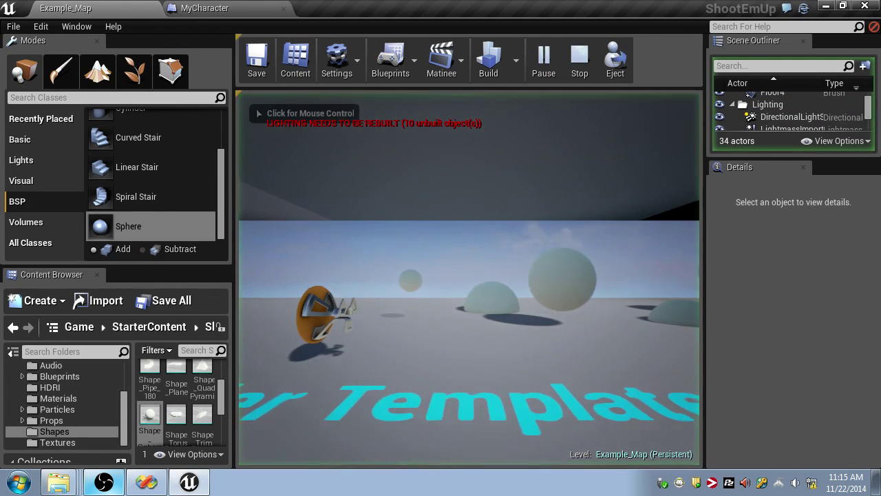
{"action": "left_click", "coordinate": [469, 279]}
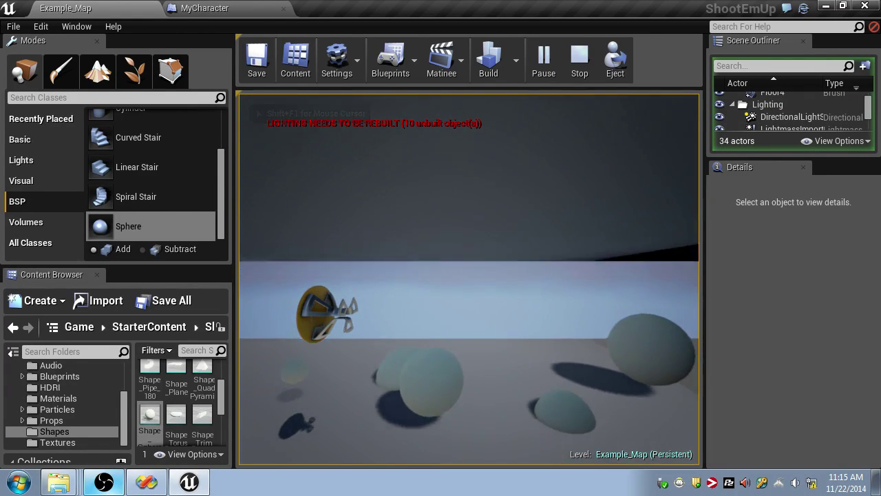
{"action": "key", "text": "Escape"}
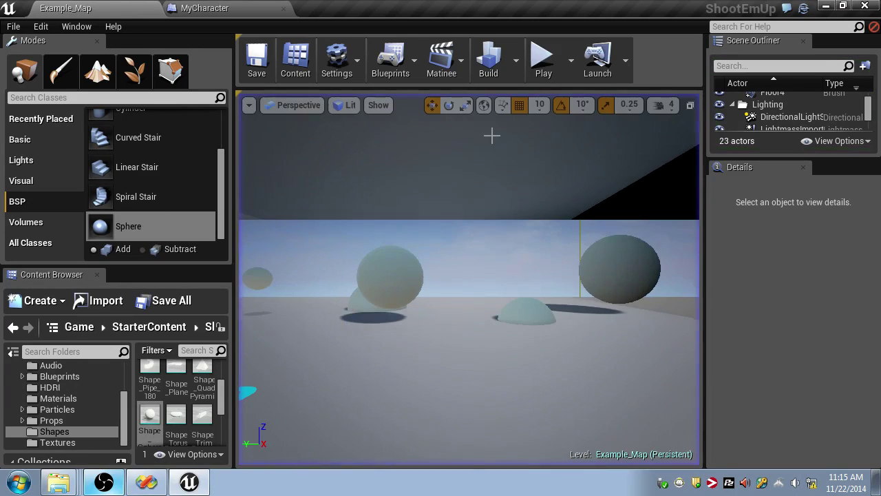
- Build only the level's lighting and close the resulting message log
{"action": "left_click", "coordinate": [572, 61]}
{"action": "left_click", "coordinate": [515, 60]}
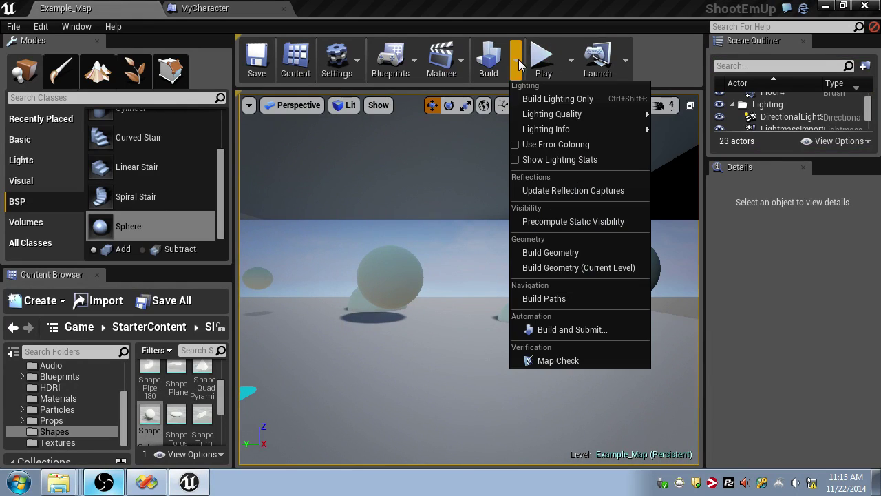
{"action": "left_click", "coordinate": [540, 100]}
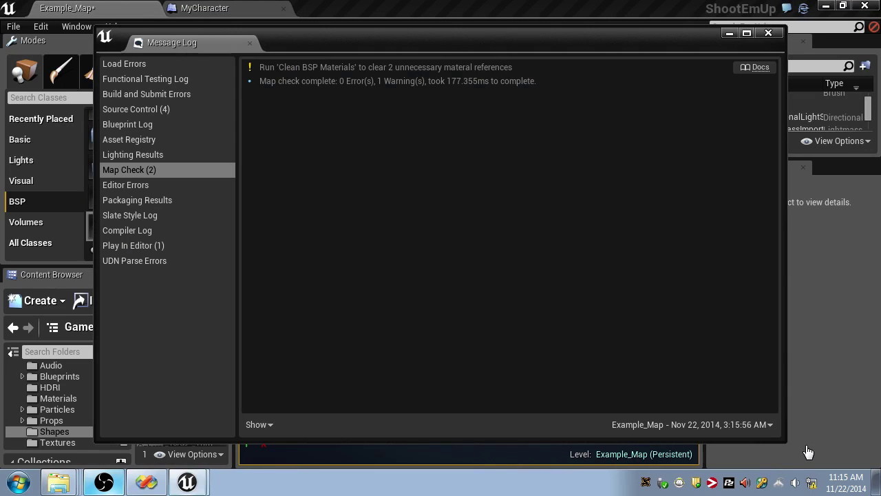
{"action": "left_click", "coordinate": [769, 32]}
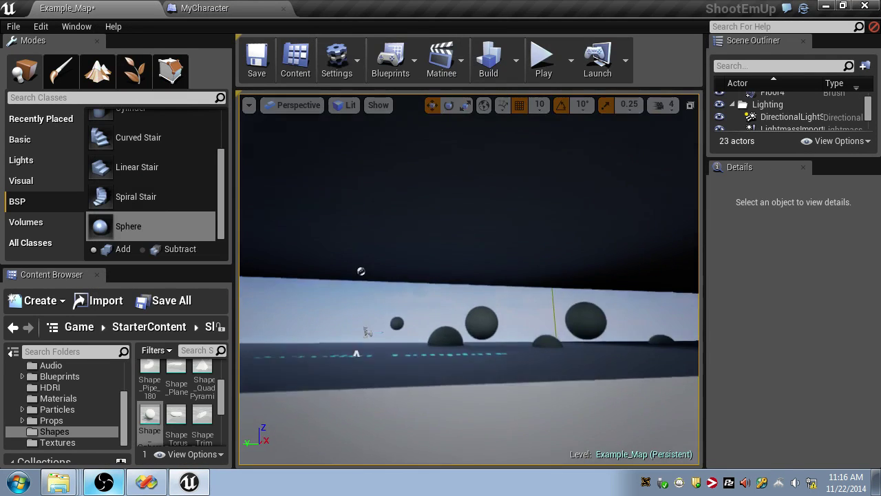
- Place a Point Light above the floor near the first spheres and set its intensity to 100000
{"action": "right_click_drag", "start_coordinate": [468, 275], "coordinate": [468, 275]}
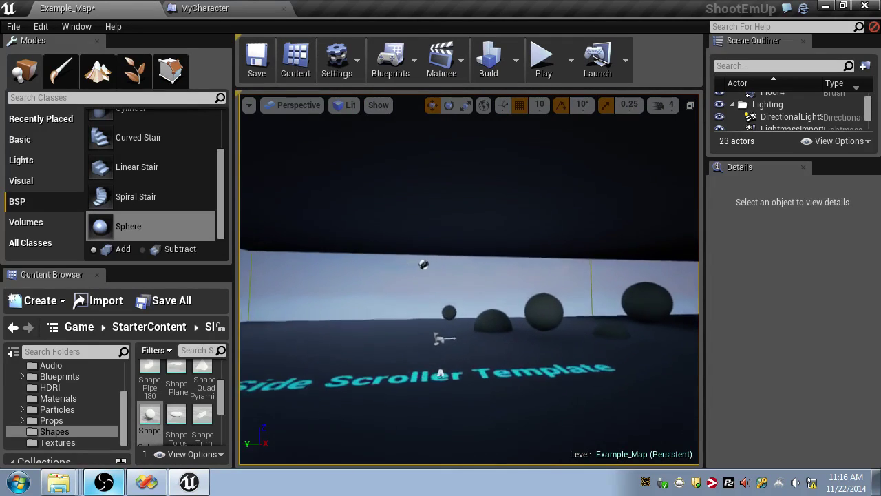
{"action": "right_click_drag", "start_coordinate": [474, 201], "coordinate": [474, 200]}
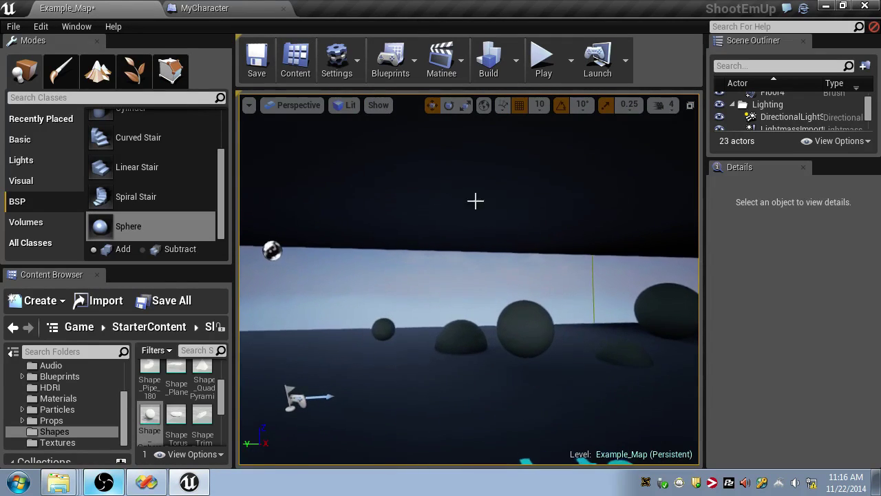
{"action": "left_click", "coordinate": [135, 98]}
{"action": "type", "text": "point"}
{"action": "left_click_drag", "start_coordinate": [33, 128], "coordinate": [384, 356]}
{"action": "left_click_drag", "start_coordinate": [386, 303], "coordinate": [386, 348]}
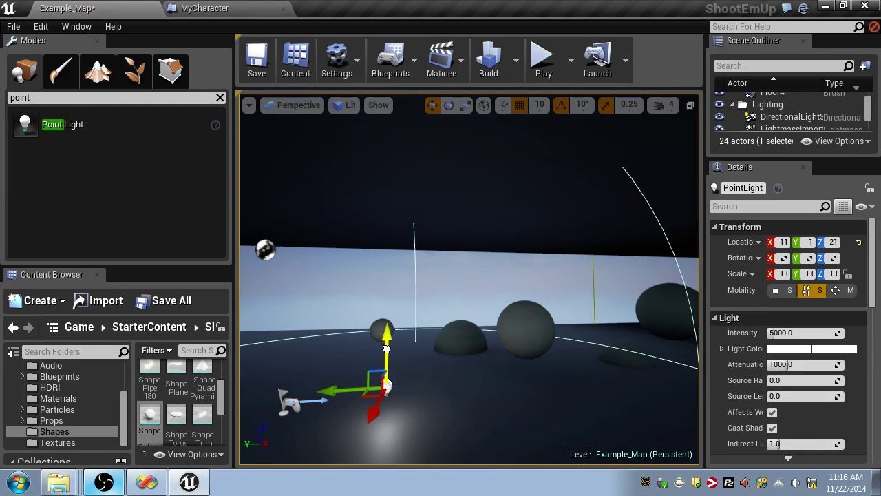
{"action": "left_click_drag", "start_coordinate": [377, 391], "coordinate": [402, 390]}
{"action": "left_click_drag", "start_coordinate": [432, 342], "coordinate": [436, 278]}
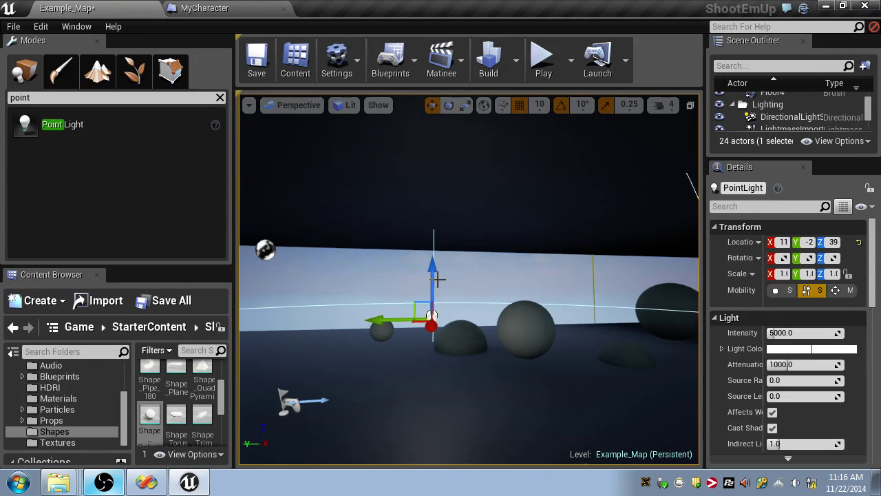
{"action": "type", "text": "100000"}
{"action": "key", "text": "Return"}
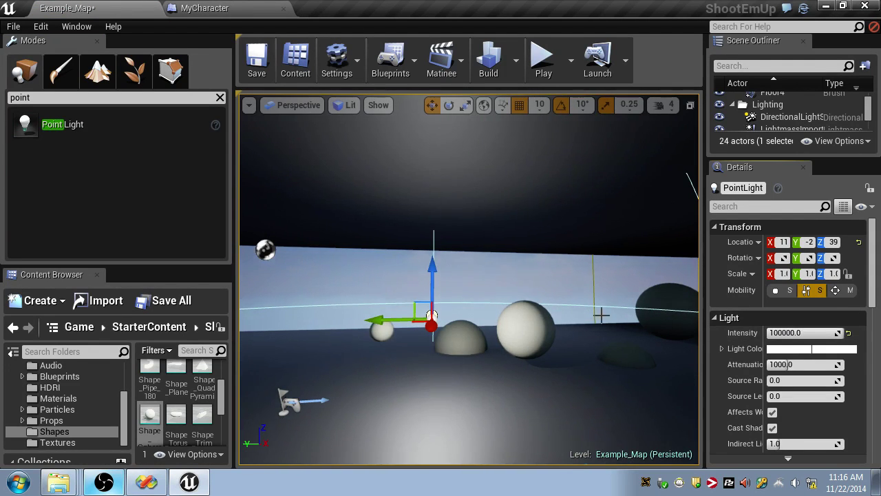
- Duplicate the point light three times, spacing the copies along the length of the level
{"action": "scroll", "coordinate": [551, 313], "scroll_direction": "down", "scroll_amount": 3}
{"action": "left_click_drag", "start_coordinate": [371, 295], "coordinate": [616, 295], "text": "alt"}
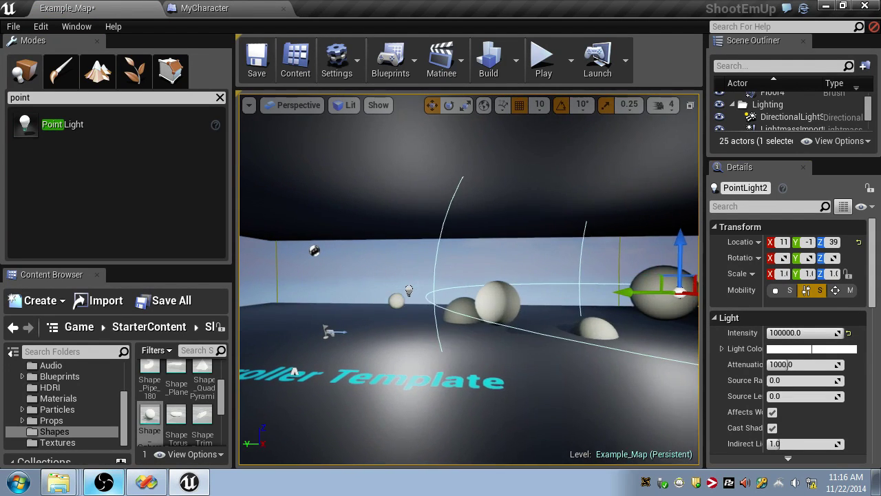
{"action": "key", "text": "f"}
{"action": "left_click_drag", "start_coordinate": [468, 286], "coordinate": [661, 286], "text": "alt"}
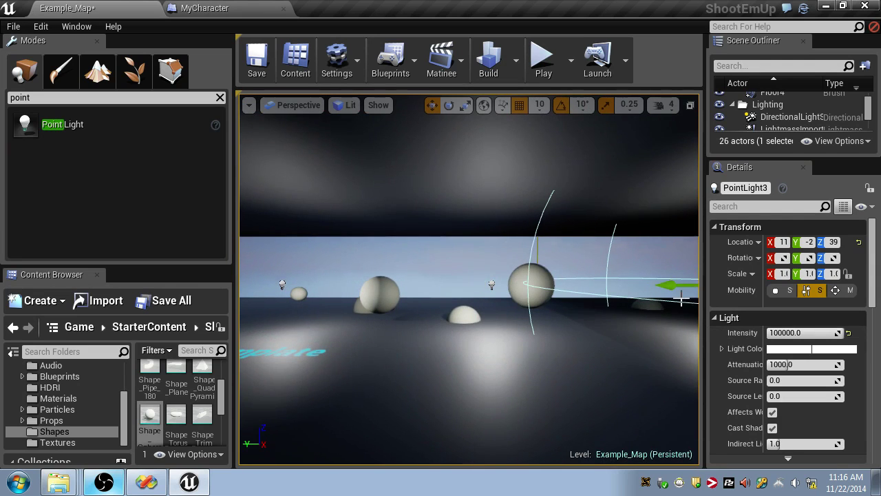
{"action": "key", "text": "f"}
{"action": "left_click_drag", "start_coordinate": [547, 268], "coordinate": [697, 268], "text": "alt"}
{"action": "key", "text": "f"}
{"action": "right_click_drag", "start_coordinate": [468, 289], "coordinate": [450, 232]}
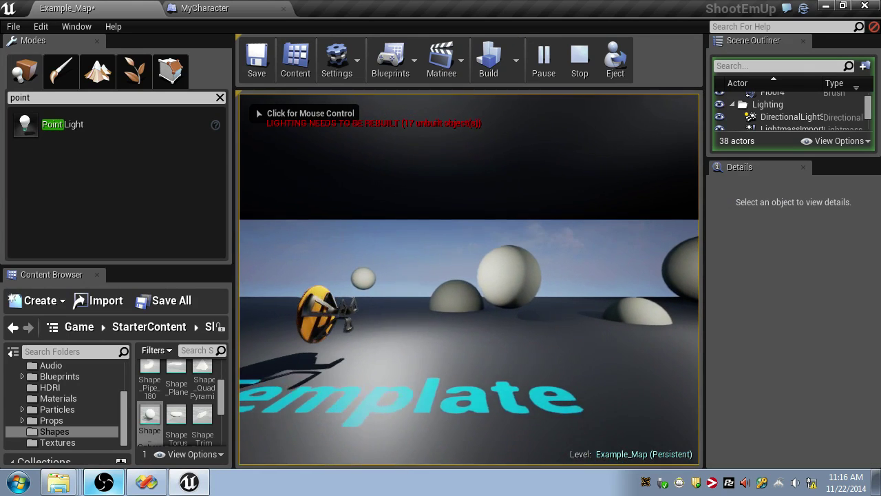
- Play-test the level to check the point lighting on the ship and spheres, and stop the session
{"action": "left_click", "coordinate": [469, 279]}
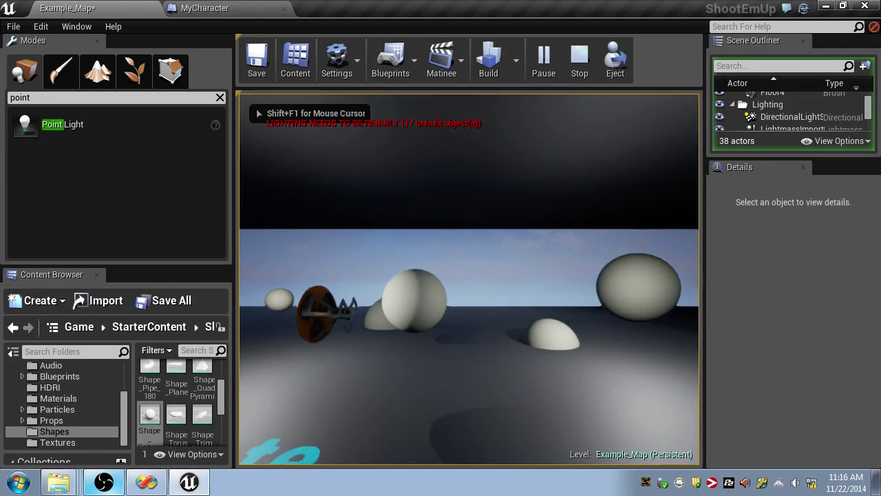
{"action": "key", "text": "d"}
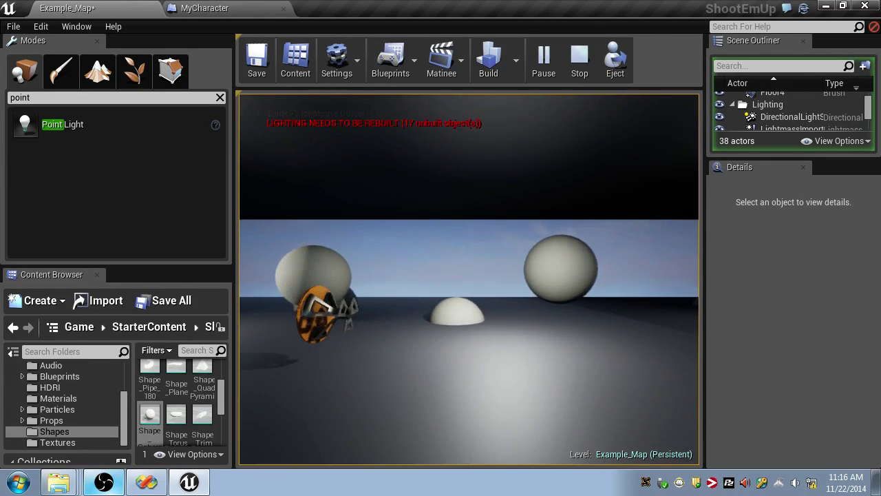
{"action": "key", "text": "Escape"}
- Open the components of the MyCharacter blueprint and examine how the ship mesh sits within its collision capsule
{"action": "left_click", "coordinate": [261, 8]}
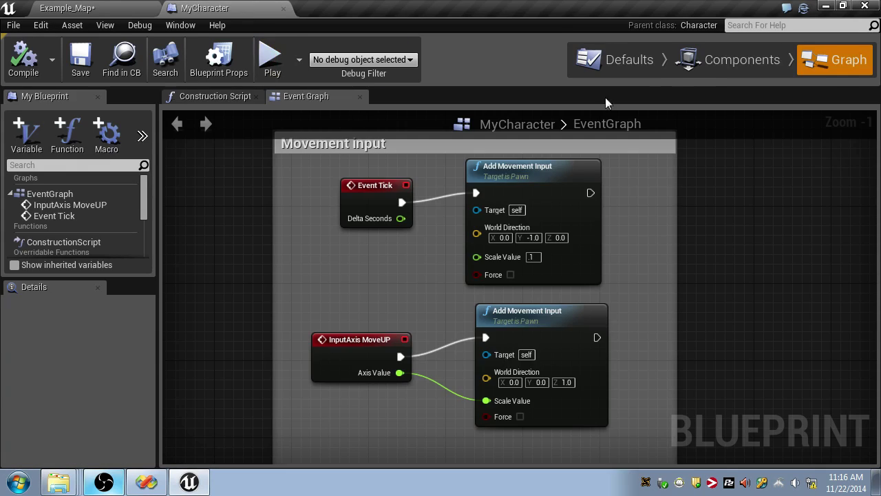
{"action": "left_click", "coordinate": [710, 62]}
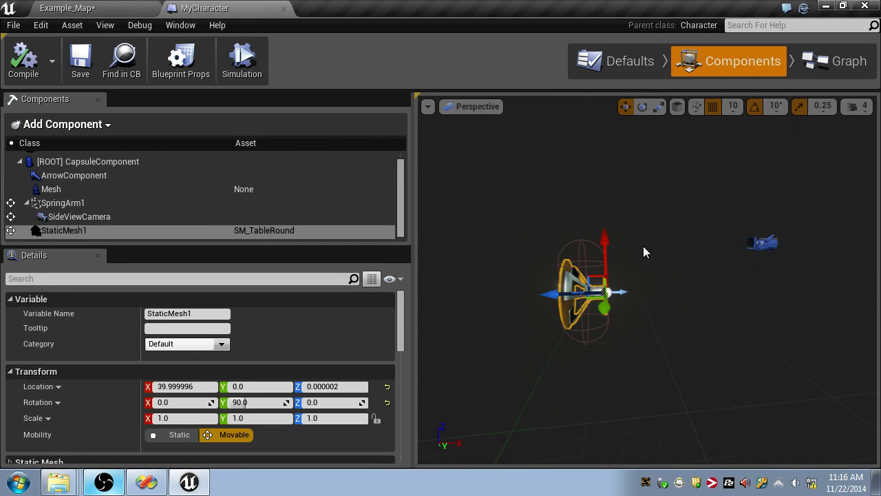
{"action": "key", "text": "d"}
{"action": "right_click_drag", "start_coordinate": [688, 248], "coordinate": [554, 255]}
{"action": "key", "text": "w"}
{"action": "key", "text": "w"}
{"action": "key", "text": "s"}
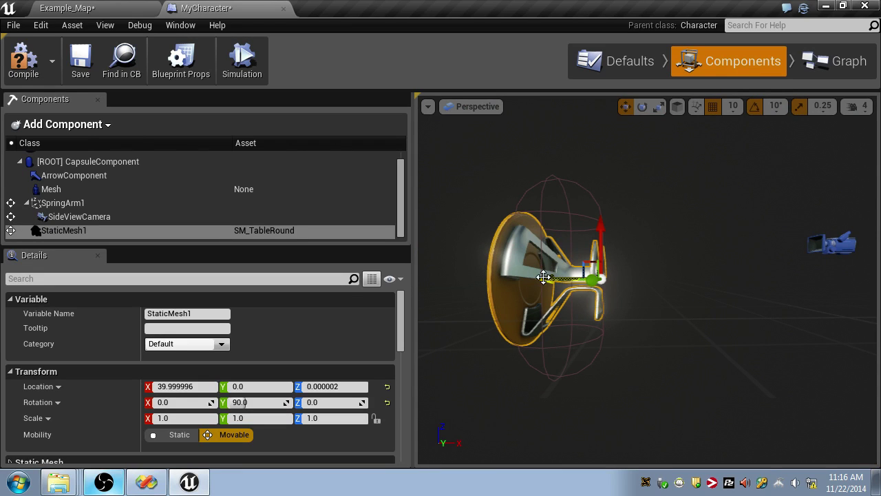
- Look through the settings of the CharacterMovement component
{"action": "scroll", "coordinate": [117, 203], "scroll_direction": "up", "scroll_amount": 1}
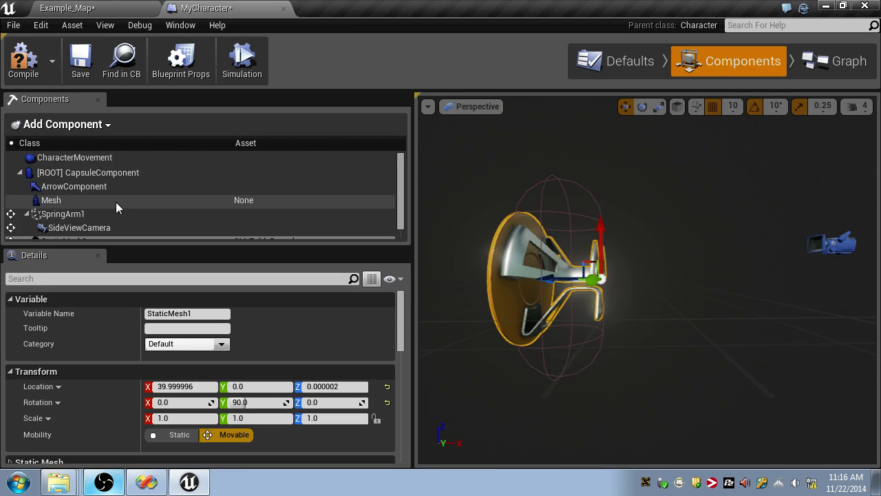
{"action": "left_click", "coordinate": [127, 157]}
{"action": "scroll", "coordinate": [206, 374], "scroll_direction": "down", "scroll_amount": 3}
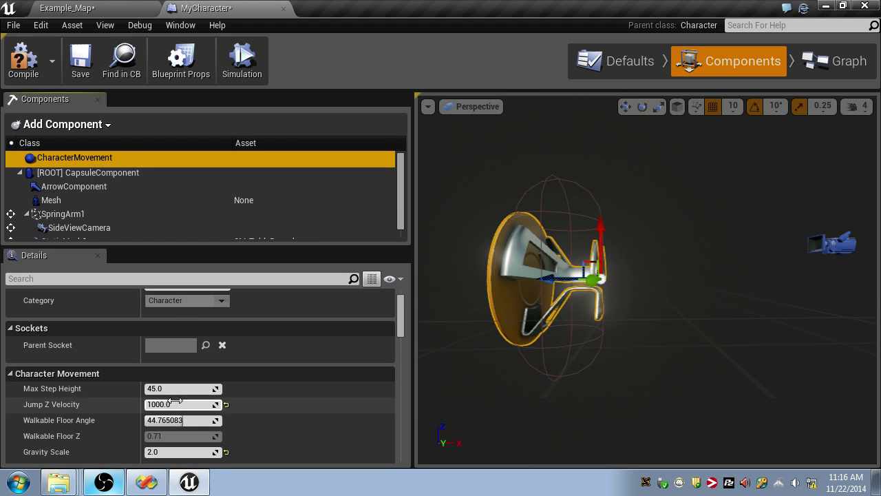
{"action": "scroll", "coordinate": [177, 401], "scroll_direction": "down", "scroll_amount": 3}
{"action": "scroll", "coordinate": [182, 386], "scroll_direction": "up", "scroll_amount": 5}
{"action": "scroll", "coordinate": [189, 358], "scroll_direction": "down", "scroll_amount": 8}
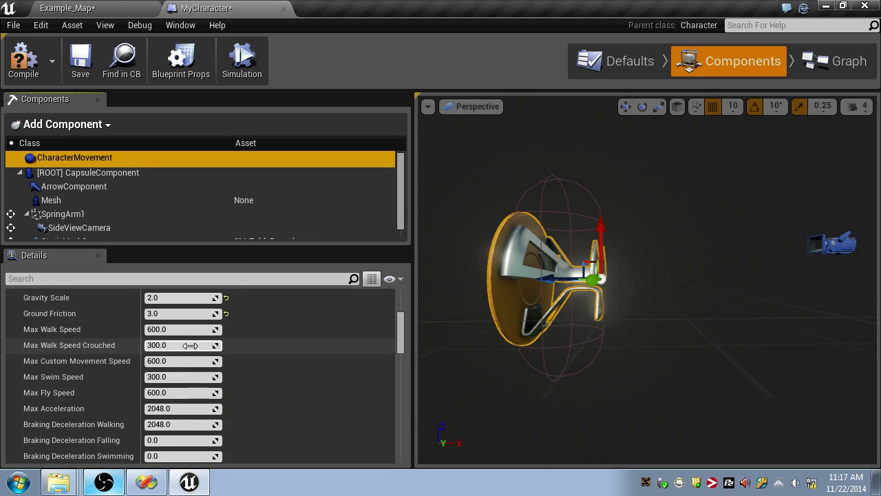
{"action": "scroll", "coordinate": [191, 348], "scroll_direction": "down", "scroll_amount": 12}
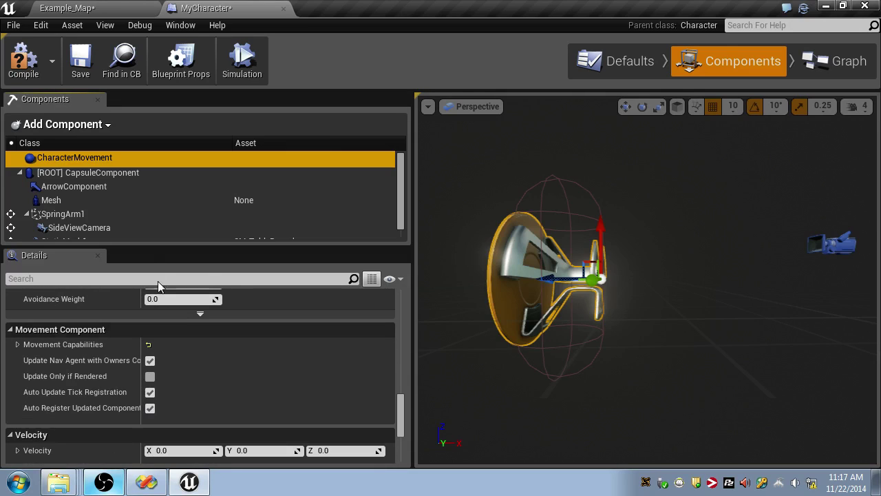
- Resize the root capsule to a half height of about 61.33 and a radius of about 55.61 around the ship mesh
{"action": "left_click", "coordinate": [142, 172]}
{"action": "scroll", "coordinate": [166, 361], "scroll_direction": "up", "scroll_amount": 6}
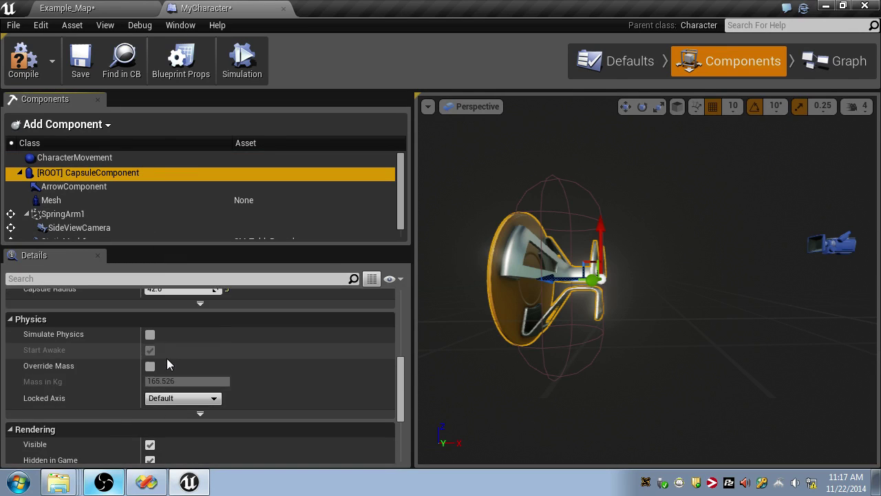
{"action": "left_click_drag", "start_coordinate": [180, 383], "coordinate": [196, 399]}
{"action": "left_click", "coordinate": [127, 200]}
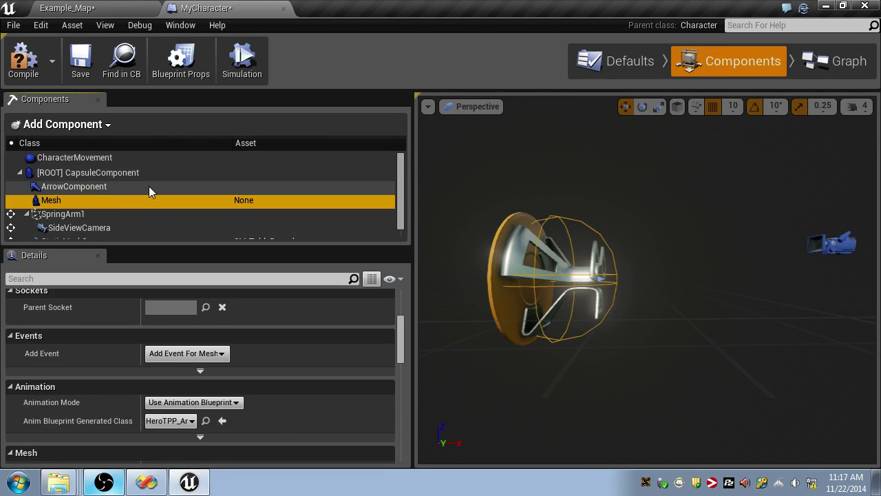
{"action": "left_click", "coordinate": [155, 173]}
{"action": "scroll", "coordinate": [626, 303], "scroll_direction": "down", "scroll_amount": 3}
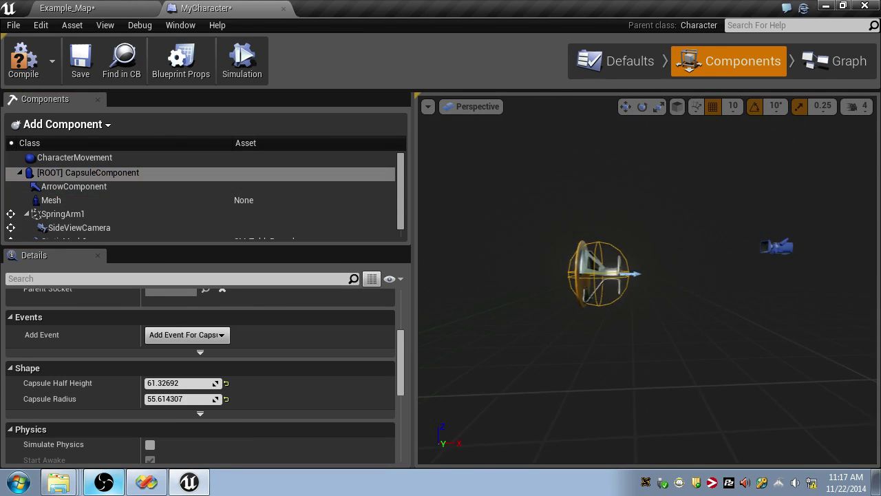
{"action": "mouse_move", "coordinate": [648, 280]}
{"action": "right_mouse_down"}
{"action": "mouse_move", "coordinate": [640, 281]}
{"action": "mouse_move", "coordinate": [650, 268]}
{"action": "mouse_move", "coordinate": [648, 281]}
{"action": "right_mouse_up"}
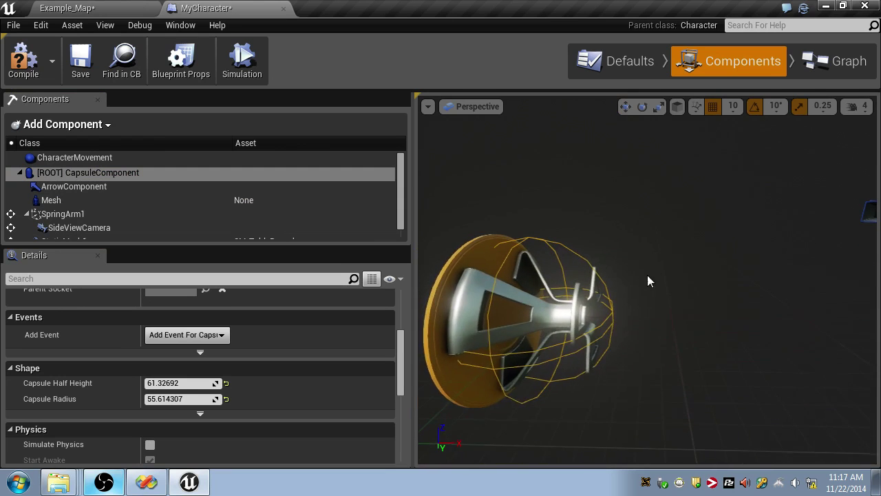
- Add a Scene component named SpawnPoint to MyCharacter and place it about 80 units ahead of the ship along the X axis
{"action": "left_click", "coordinate": [62, 124]}
{"action": "type", "text": "statSce"}
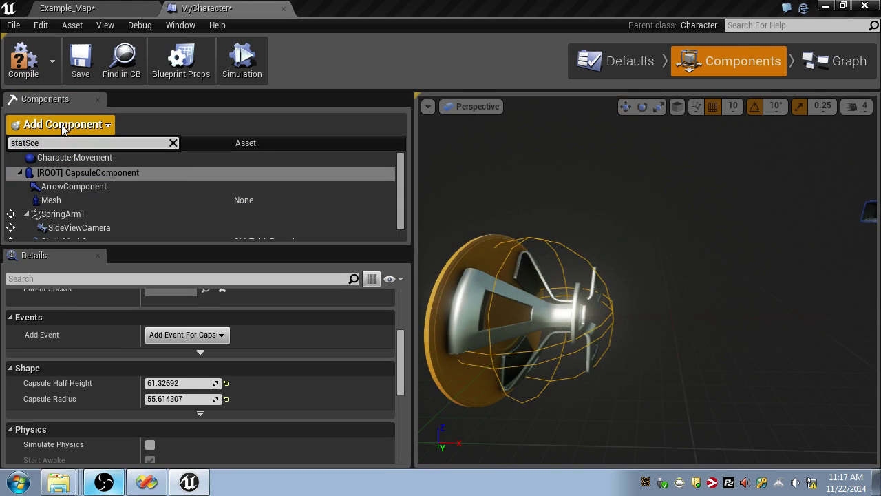
{"action": "key", "text": "BackSpace"}
{"action": "key", "text": "BackSpace"}
{"action": "key", "text": "BackSpace"}
{"action": "key", "text": "BackSpace"}
{"action": "key", "text": "BackSpace"}
{"action": "key", "text": "BackSpace"}
{"action": "key", "text": "BackSpace"}
{"action": "type", "text": "scene"}
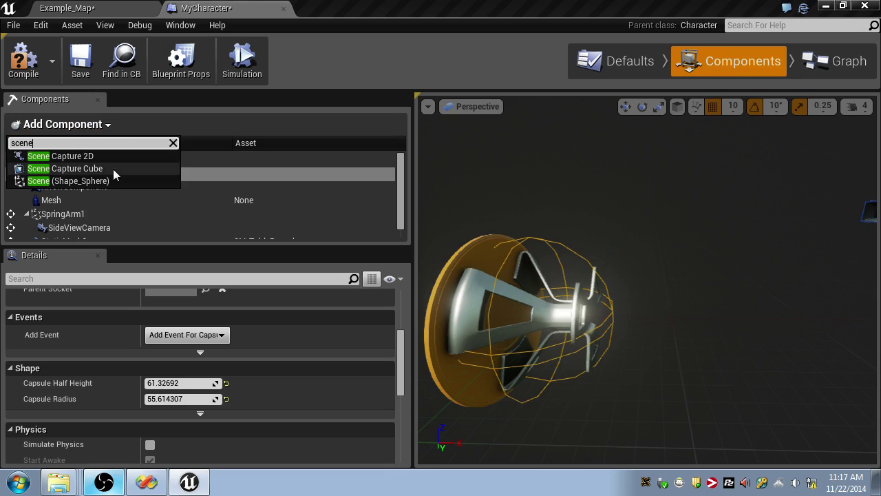
{"action": "left_click", "coordinate": [62, 181]}
{"action": "type", "text": "Spaw"}
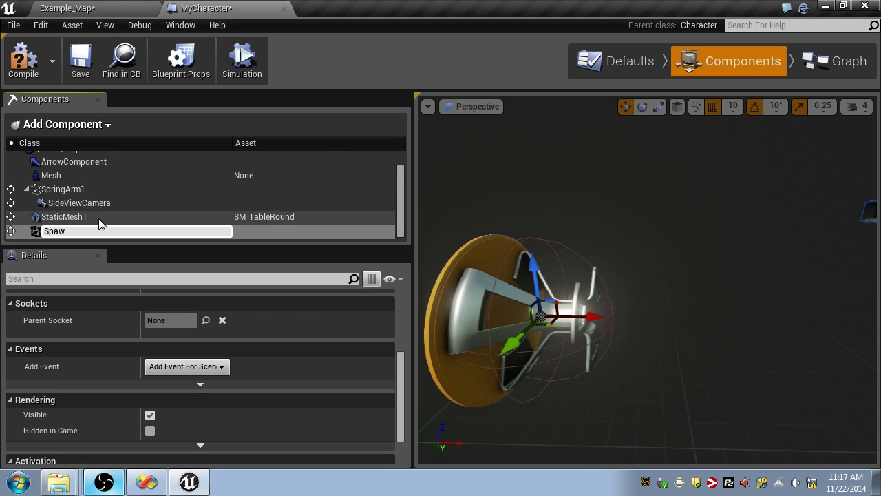
{"action": "type", "text": "nPoint"}
{"action": "key", "text": "Return"}
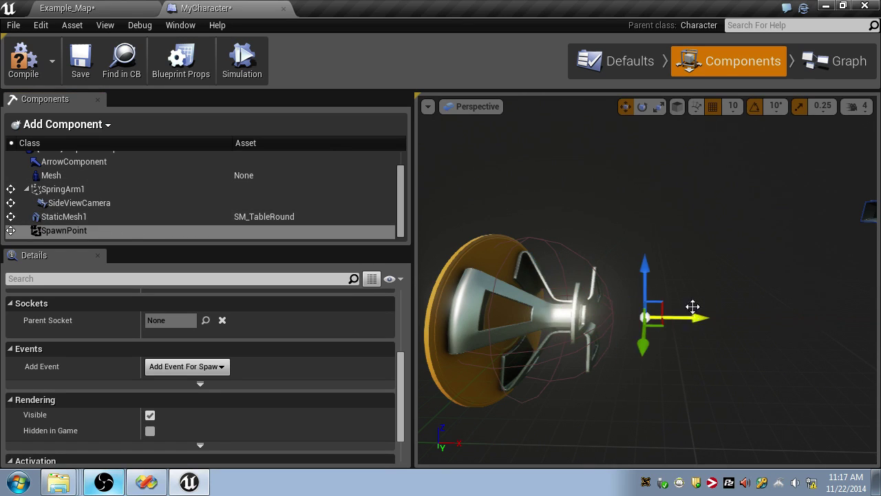
{"action": "right_click_drag", "start_coordinate": [692, 307], "coordinate": [671, 299]}
{"action": "scroll", "coordinate": [333, 342], "scroll_direction": "down", "scroll_amount": 2}
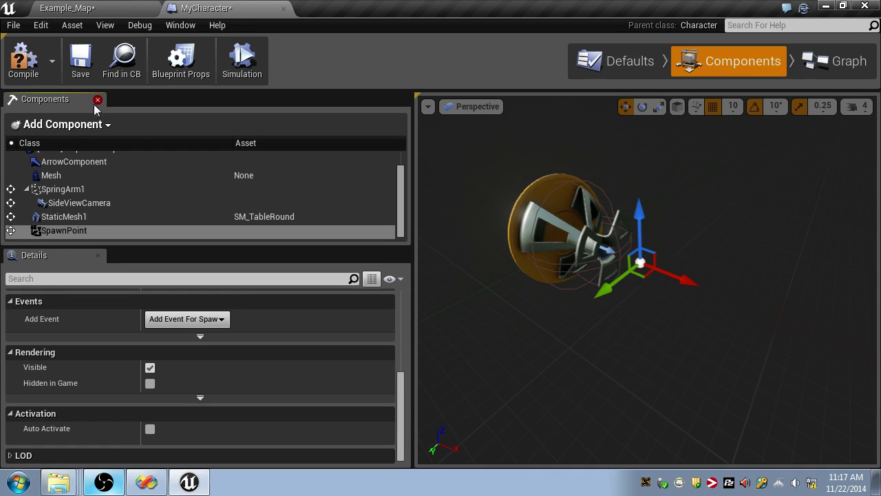
- Add a Billboard component named Spawn to the MyCharacter blueprint
{"action": "left_click", "coordinate": [72, 126]}
{"action": "type", "text": "billb"}
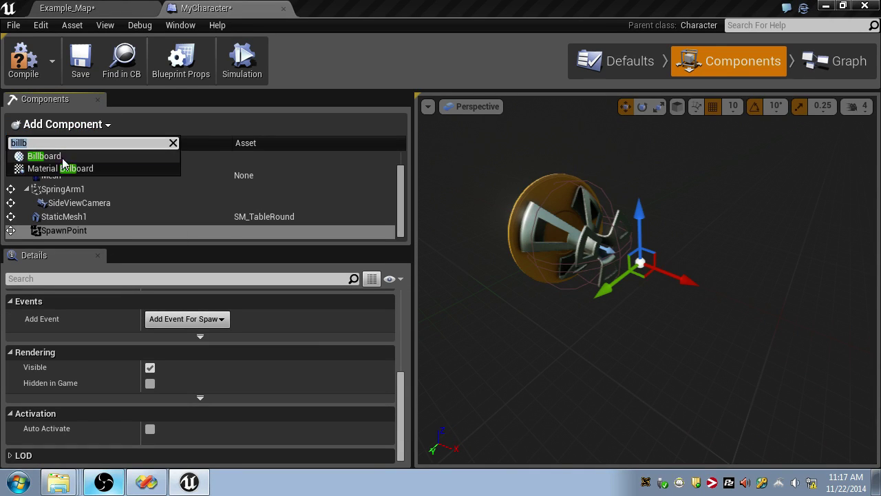
{"action": "left_click", "coordinate": [62, 157]}
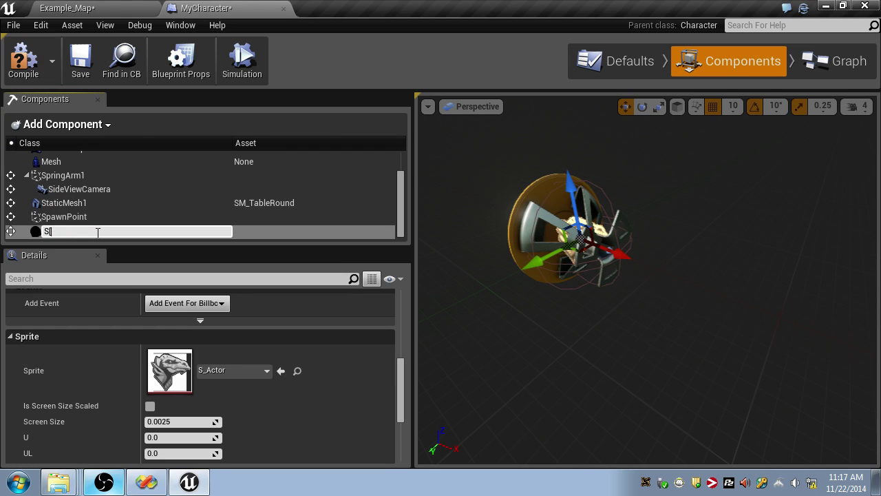
{"action": "right_click_drag", "start_coordinate": [592, 275], "coordinate": [623, 258]}
{"action": "scroll", "coordinate": [238, 353], "scroll_direction": "up", "scroll_amount": 5}
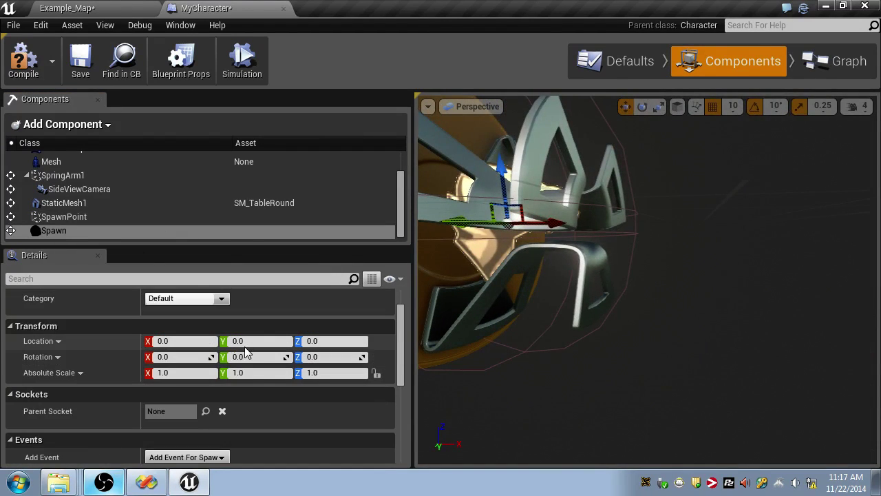
- Attach the Spawn billboard to SpawnPoint and set its X location to 0
{"action": "left_click_drag", "start_coordinate": [60, 230], "coordinate": [61, 217]}
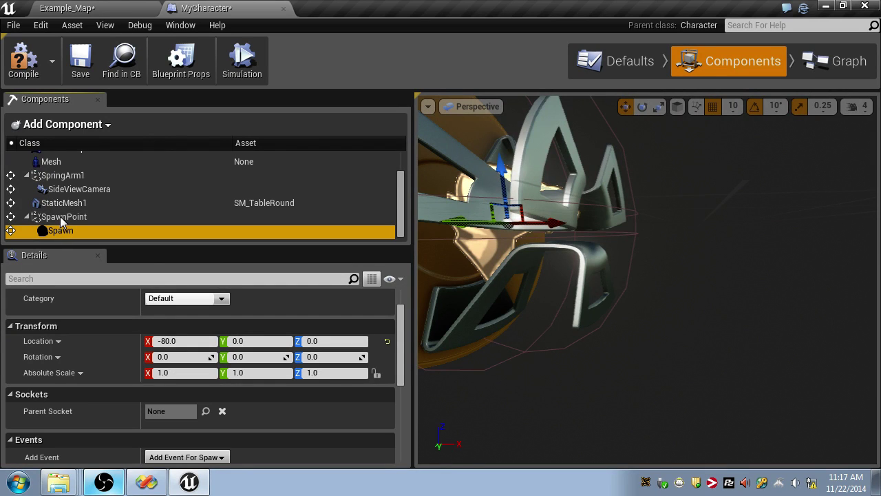
{"action": "left_click", "coordinate": [67, 229]}
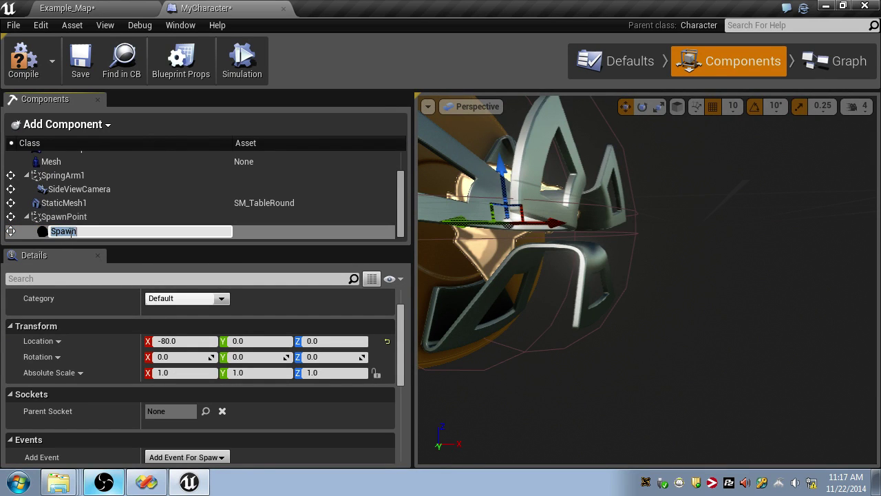
{"action": "left_click", "coordinate": [85, 217]}
{"action": "left_click", "coordinate": [85, 232]}
{"action": "left_click", "coordinate": [180, 342]}
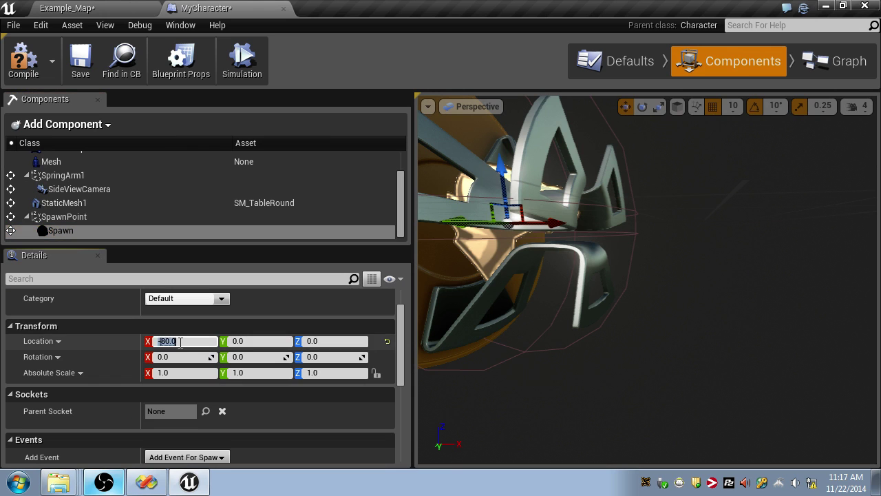
{"action": "key", "text": "Return"}
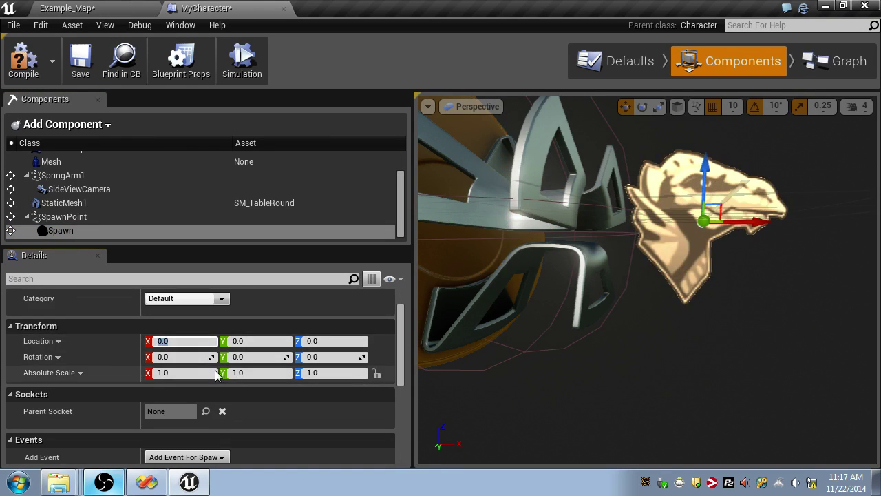
- Scale the Spawn billboard down uniformly to about 0.32 and turn off its Hidden in Game option
{"action": "left_click", "coordinate": [707, 221]}
{"action": "key", "text": "r"}
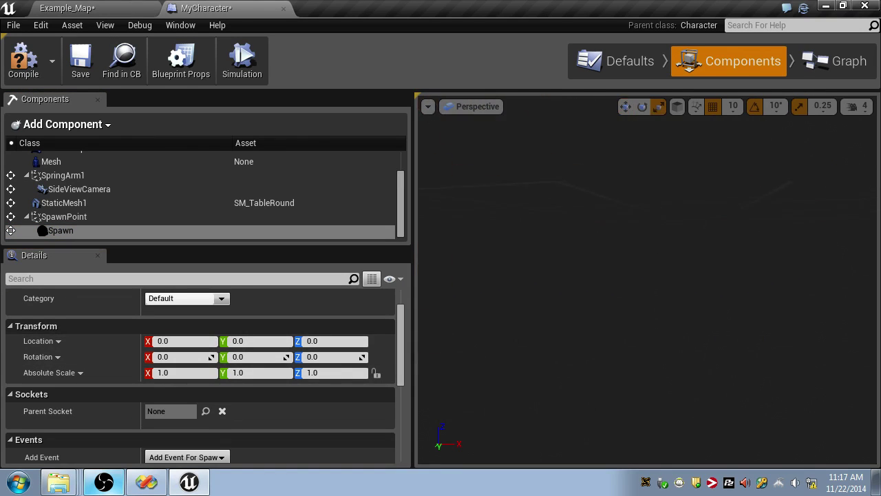
{"action": "left_click_drag", "start_coordinate": [696, 216], "coordinate": [674, 234]}
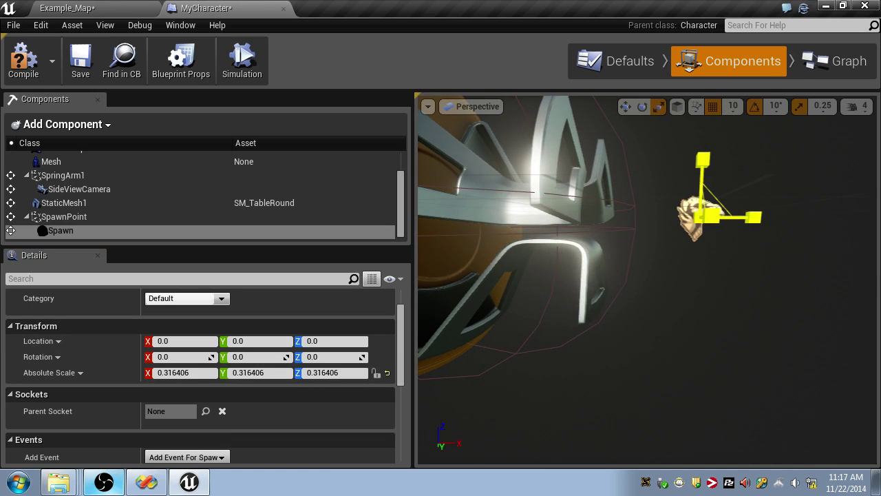
{"action": "left_click_drag", "start_coordinate": [401, 335], "coordinate": [226, 418]}
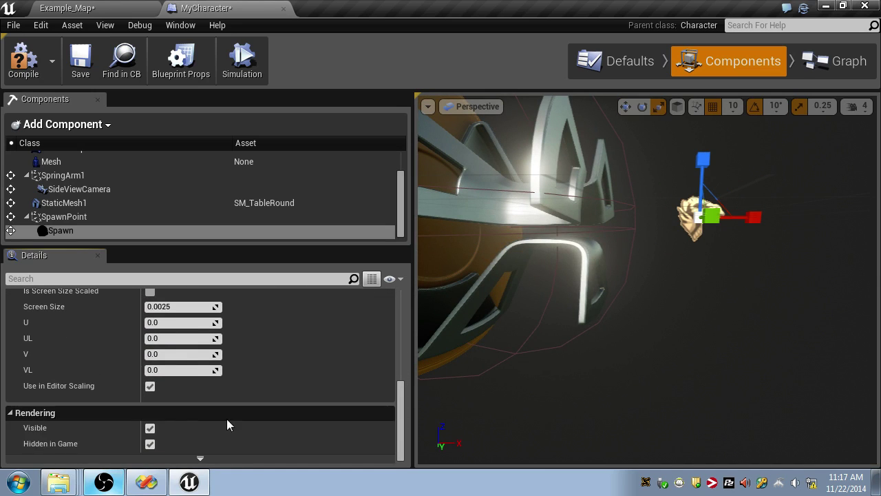
- Play-test Example_Map, flying the ship up and down to check the spawn marker ahead of it, and stop the session
{"action": "left_click", "coordinate": [69, 8]}
{"action": "left_click", "coordinate": [543, 61]}
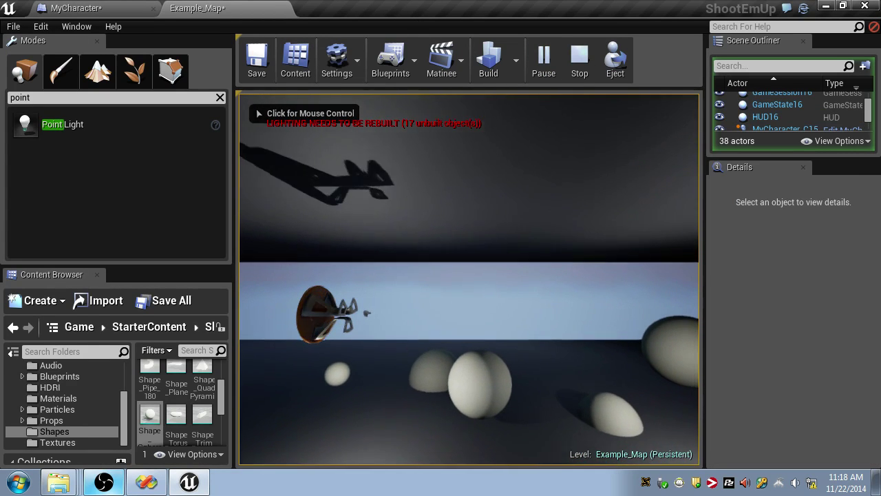
{"action": "key", "text": "s"}
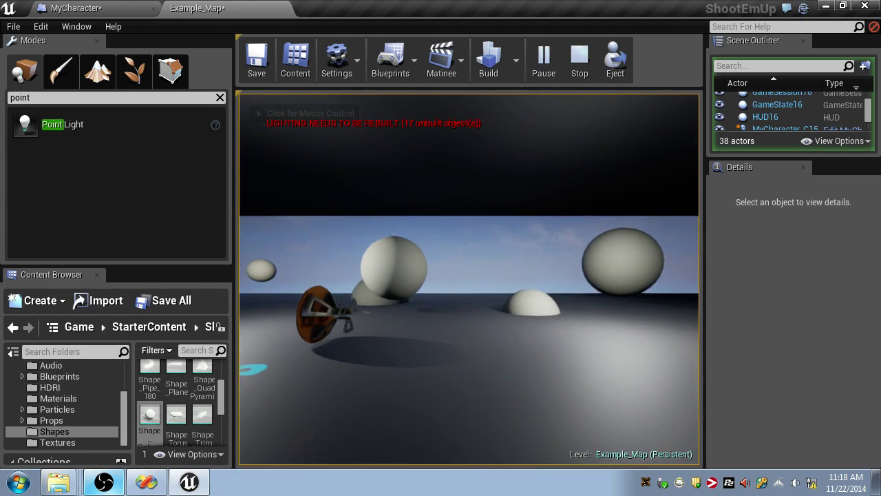
{"action": "left_click", "coordinate": [469, 279]}
{"action": "key", "text": "w"}
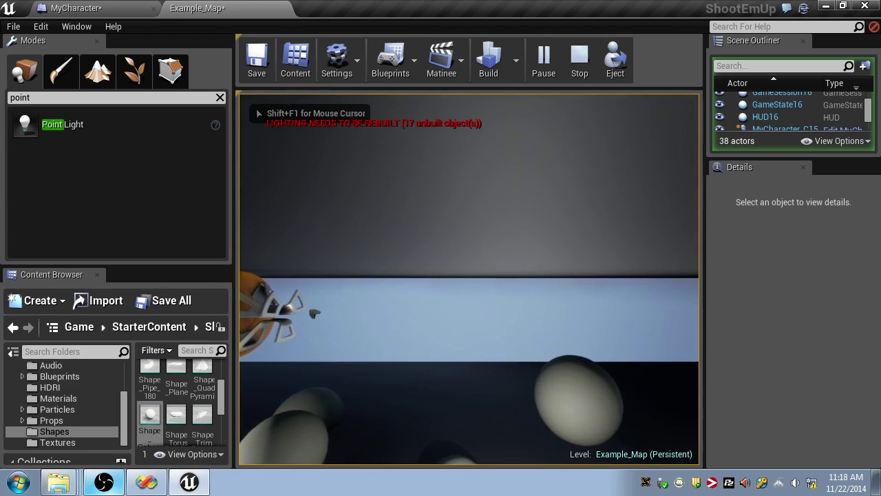
{"action": "key", "text": "Escape"}
- Save the MyCharacter blueprint and the Example_Map level
{"action": "left_click", "coordinate": [115, 9]}
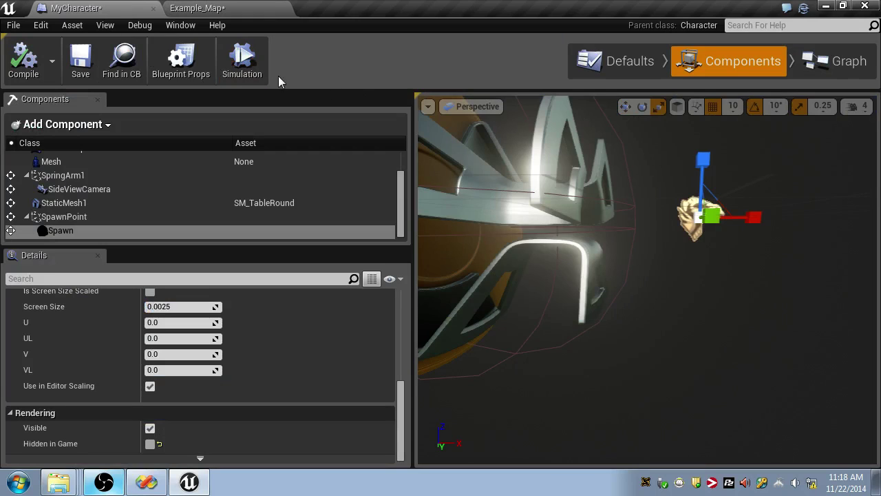
{"action": "key", "text": "ctrl+s"}
{"action": "left_click", "coordinate": [205, 7]}
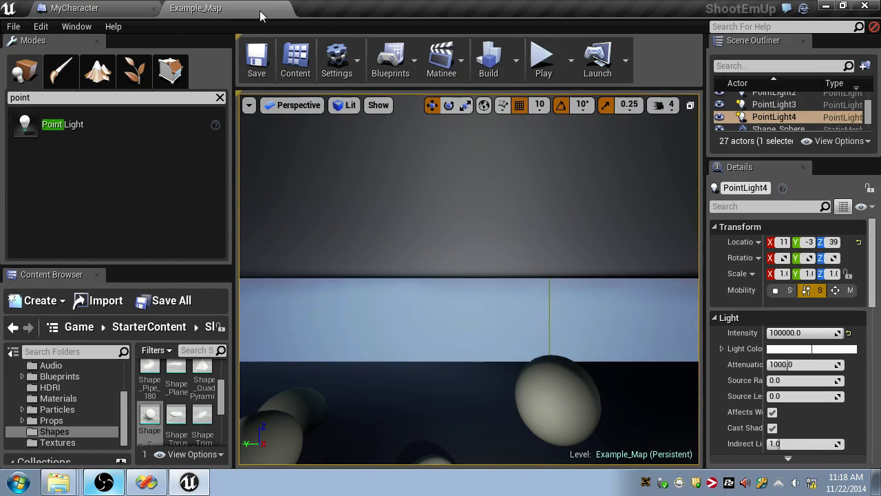
{"action": "left_click", "coordinate": [134, 9]}
{"action": "scroll", "coordinate": [717, 239], "scroll_direction": "down", "scroll_amount": 8}
{"action": "scroll", "coordinate": [710, 238], "scroll_direction": "up", "scroll_amount": 4}
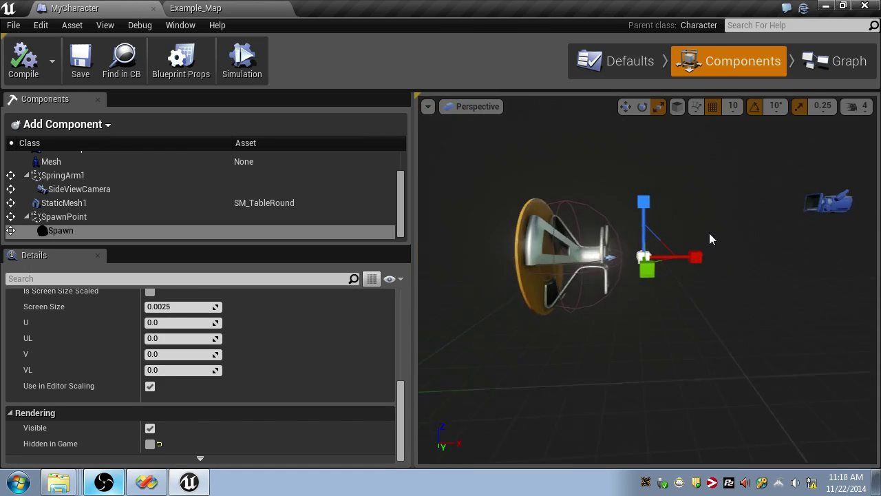
{"action": "left_click", "coordinate": [201, 7]}
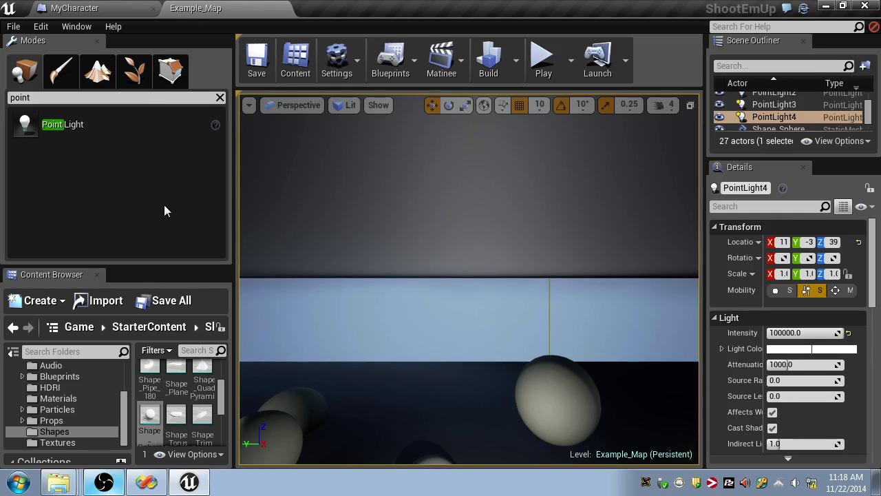
- Create a new class blueprint named BP_Projectile in the Blueprints folder with Actor as its parent class
{"action": "left_click", "coordinate": [390, 59]}
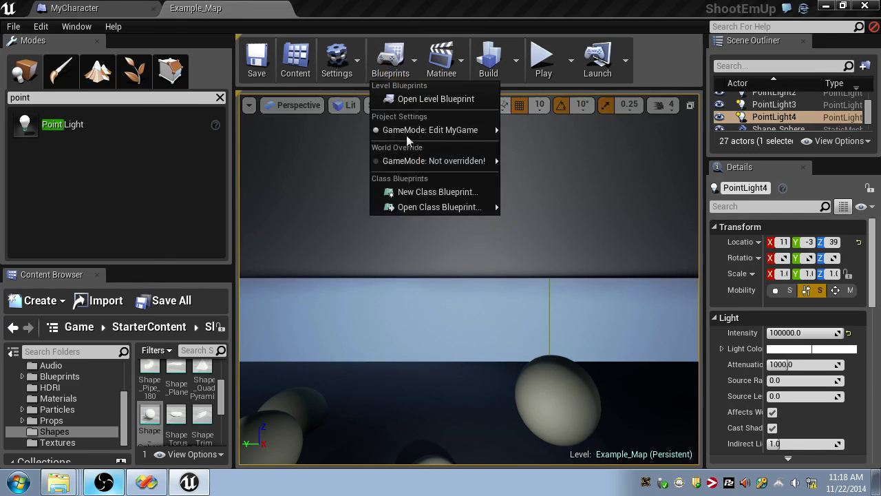
{"action": "left_click", "coordinate": [413, 192]}
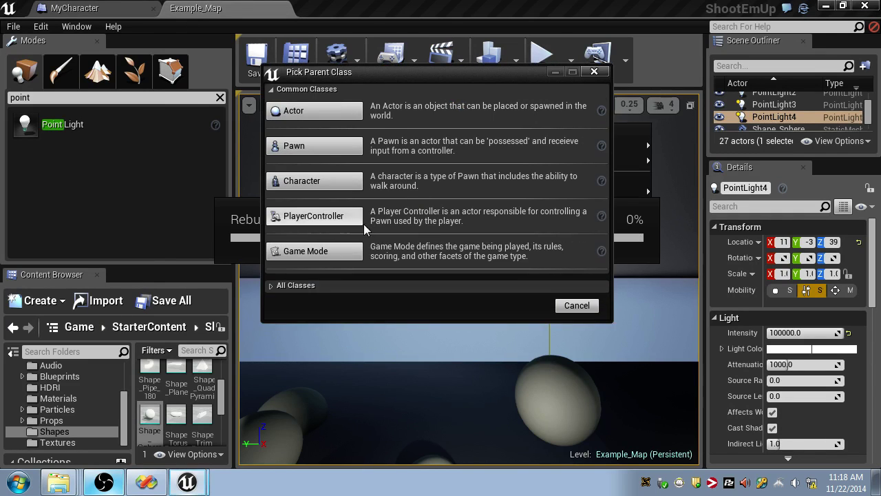
{"action": "left_click", "coordinate": [324, 112]}
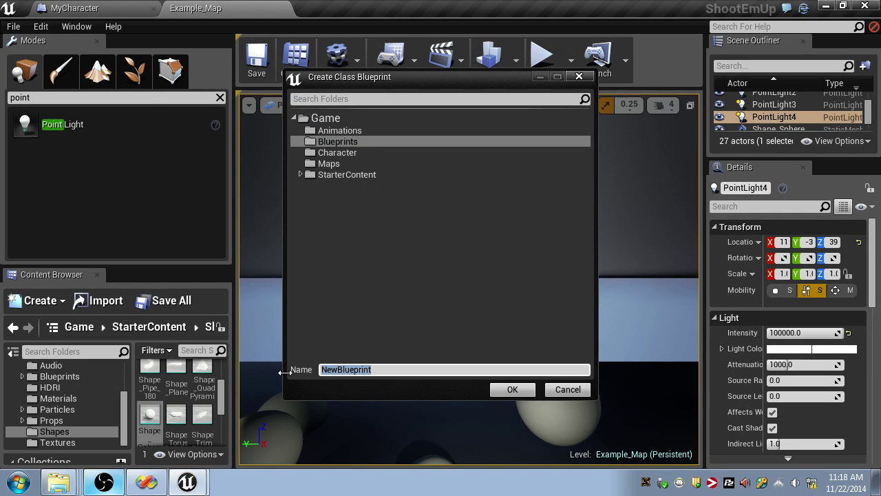
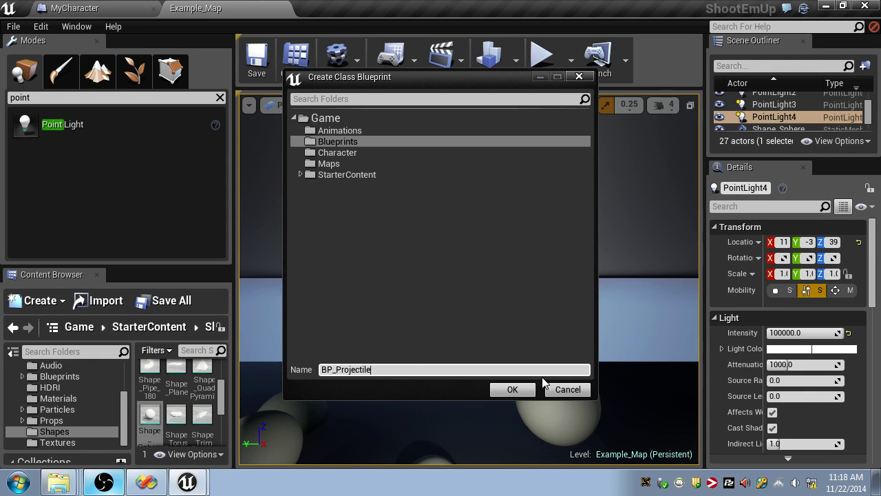
{"action": "type", "text": "BP_Projectile"}
{"action": "left_click", "coordinate": [514, 390]}
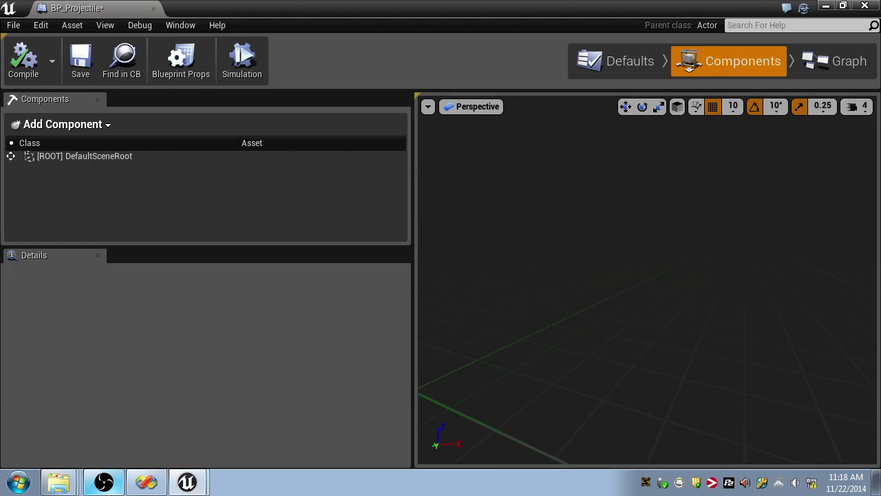
- Add a Static Mesh component using Shape_Sphere to BP_Projectile and compile the blueprint
{"action": "left_click", "coordinate": [103, 125]}
{"action": "type", "text": "static"}
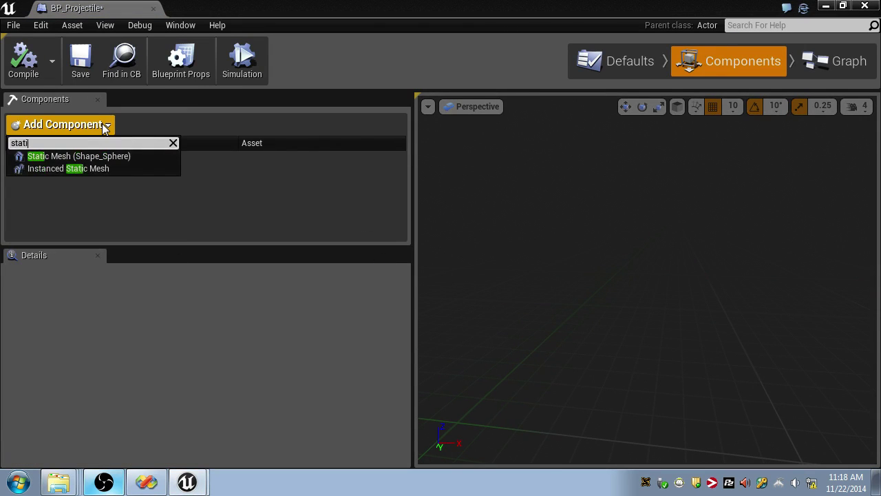
{"action": "left_click", "coordinate": [54, 157]}
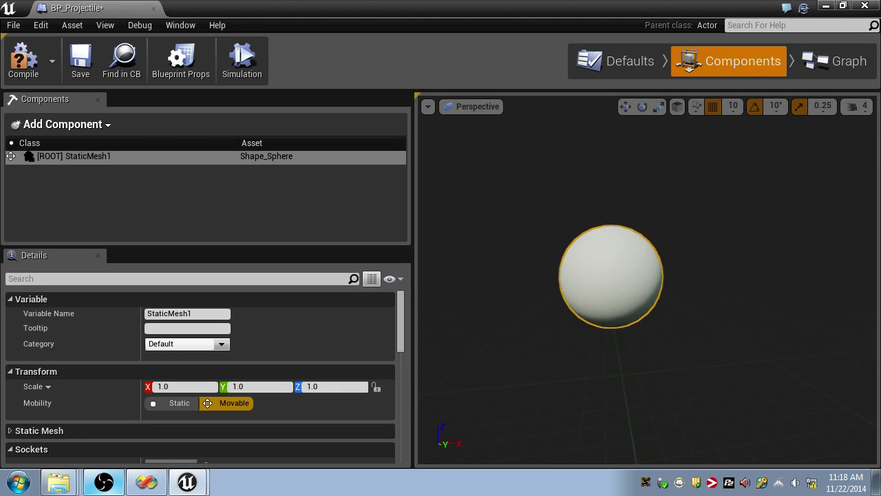
{"action": "scroll", "coordinate": [511, 241], "scroll_direction": "up", "scroll_amount": 3}
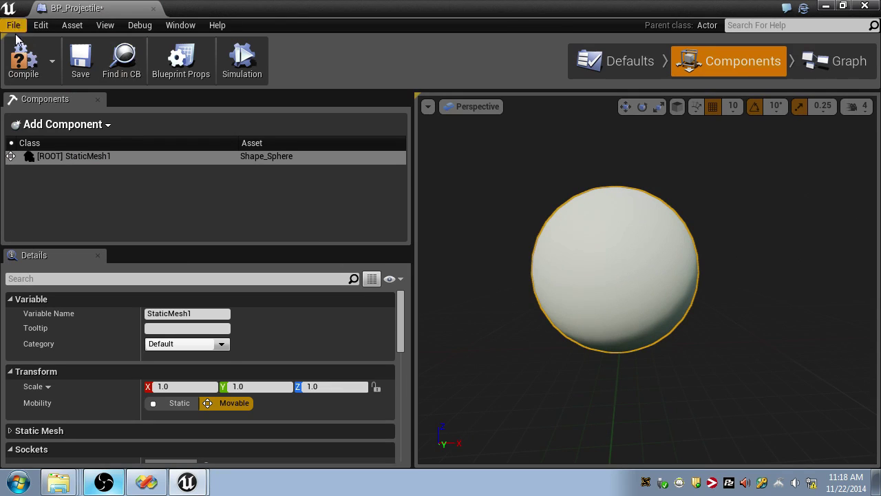
{"action": "left_click", "coordinate": [23, 56]}
{"action": "scroll", "coordinate": [323, 385], "scroll_direction": "down", "scroll_amount": 5}
{"action": "scroll", "coordinate": [290, 309], "scroll_direction": "up", "scroll_amount": 3}
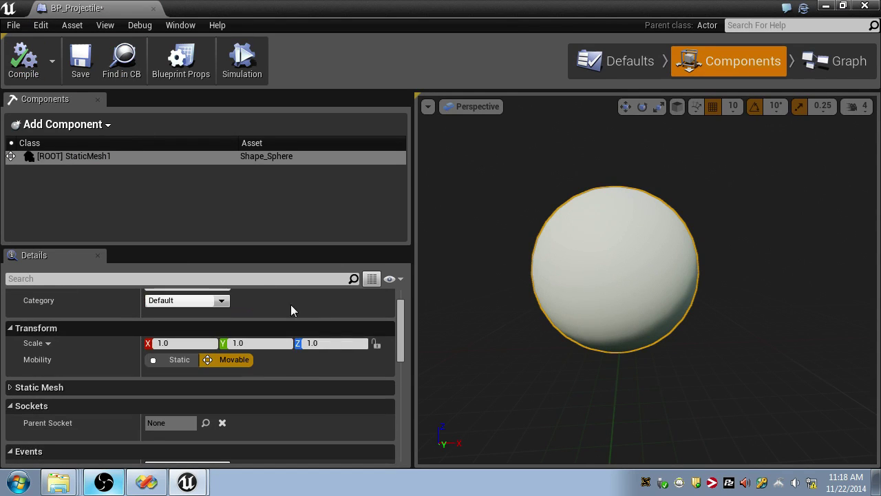
- Add a Projectile Movement component to BP_Projectile and save the blueprint
{"action": "left_click", "coordinate": [83, 124]}
{"action": "type", "text": "pr"}
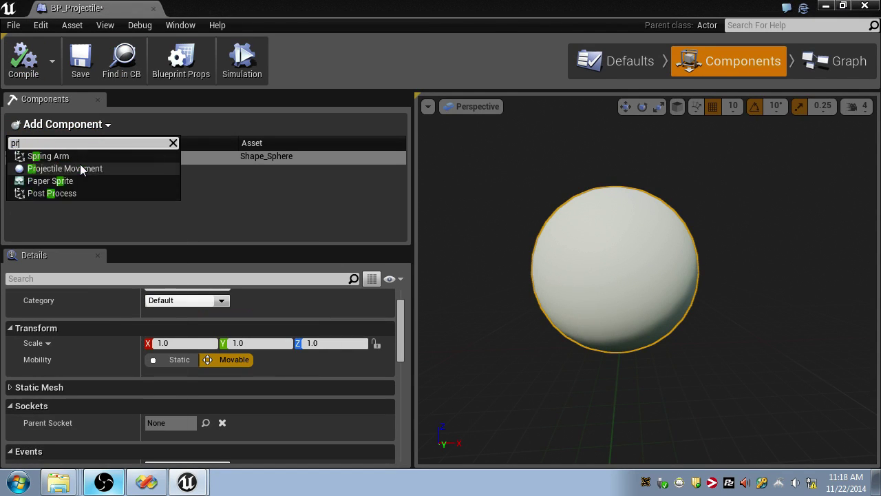
{"action": "type", "text": "oje"}
{"action": "left_click", "coordinate": [78, 157]}
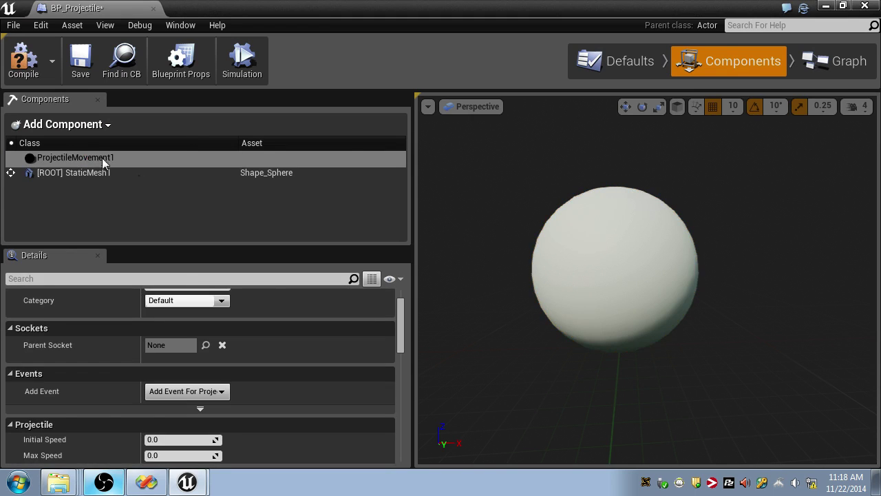
{"action": "key", "text": "ctrl+s"}
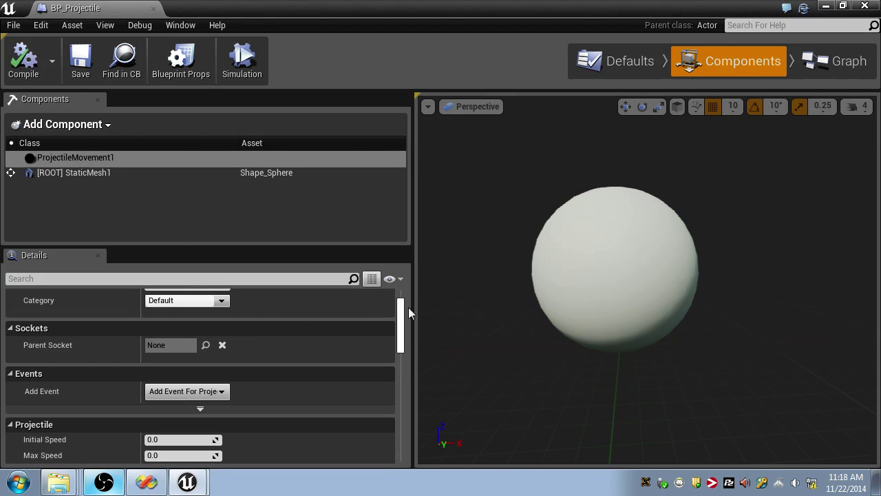
- Set the Projectile Movement component's Initial Speed to about 302.5, and save and compile the blueprint
{"action": "left_click_drag", "start_coordinate": [403, 325], "coordinate": [403, 316]}
{"action": "scroll", "coordinate": [289, 347], "scroll_direction": "down", "scroll_amount": 8}
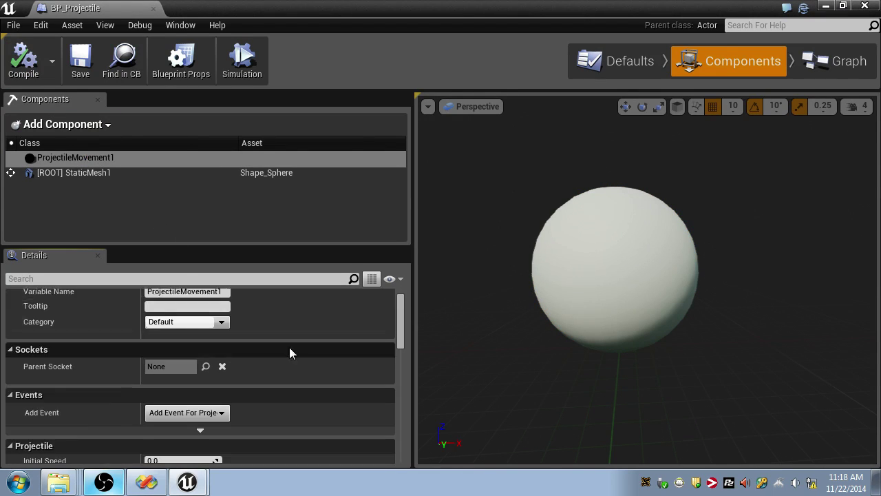
{"action": "scroll", "coordinate": [217, 330], "scroll_direction": "up", "scroll_amount": 7}
{"action": "scroll", "coordinate": [217, 327], "scroll_direction": "down", "scroll_amount": 20}
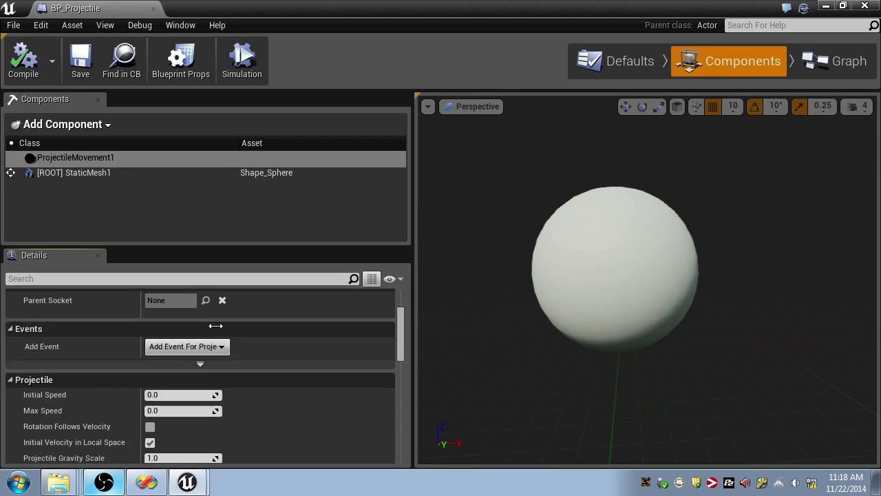
{"action": "scroll", "coordinate": [206, 329], "scroll_direction": "up", "scroll_amount": 8}
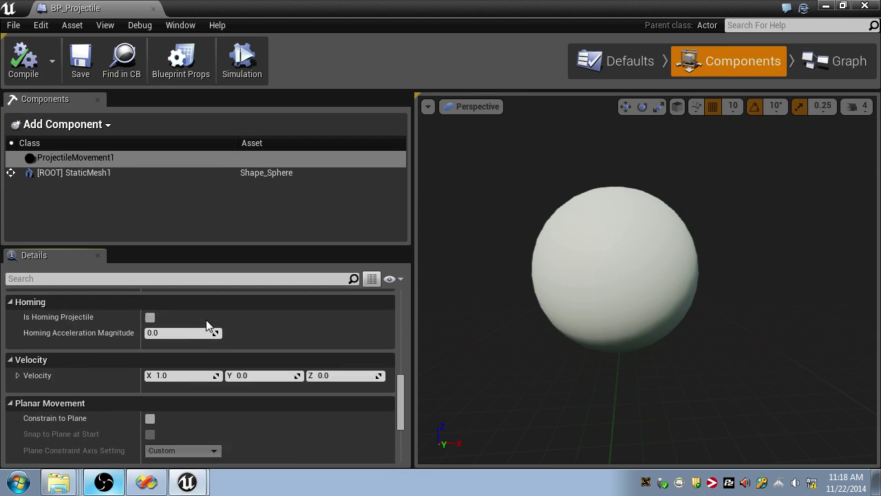
{"action": "scroll", "coordinate": [173, 373], "scroll_direction": "up", "scroll_amount": 6}
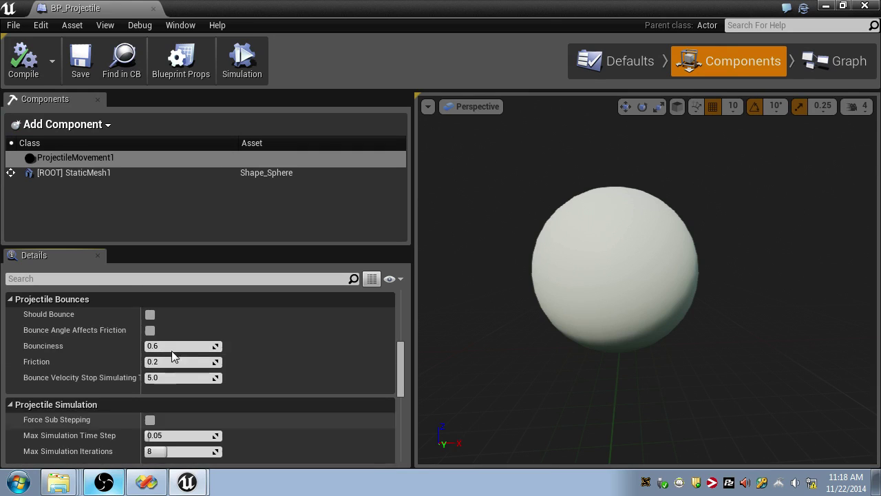
{"action": "left_click_drag", "start_coordinate": [168, 363], "coordinate": [189, 362]}
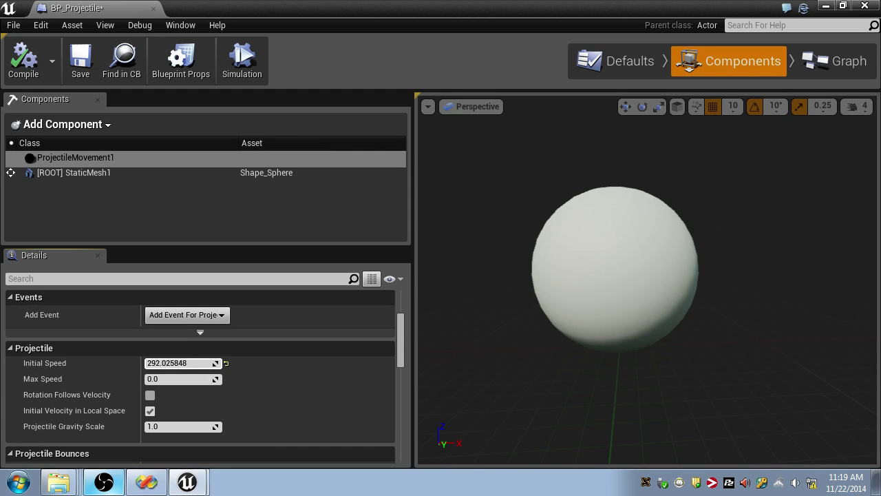
{"action": "left_click_drag", "start_coordinate": [190, 363], "coordinate": [190, 363]}
{"action": "key", "text": "ctrl+s"}
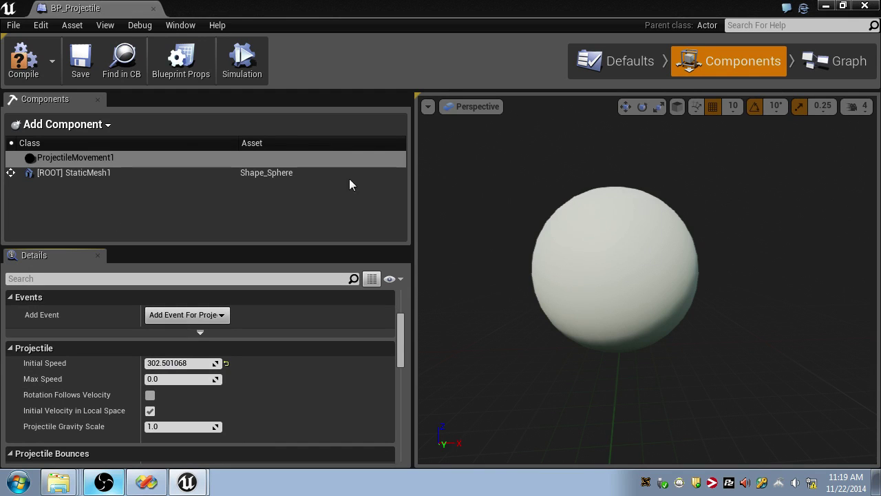
{"action": "left_click", "coordinate": [24, 58]}
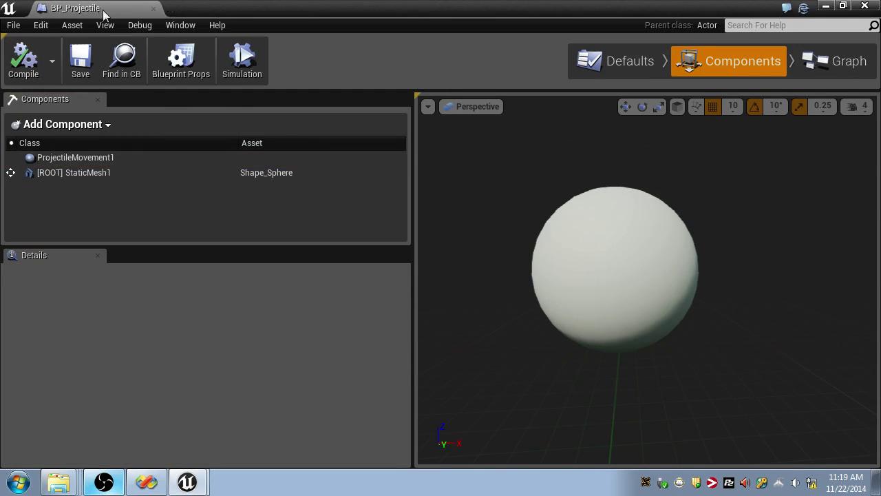
- Dock the BP_Projectile editor alongside the other editor tabs and widen the Content Browser in the Example_Map level editor
{"action": "left_click_drag", "start_coordinate": [105, 10], "coordinate": [366, 6]}
{"action": "left_click", "coordinate": [154, 5]}
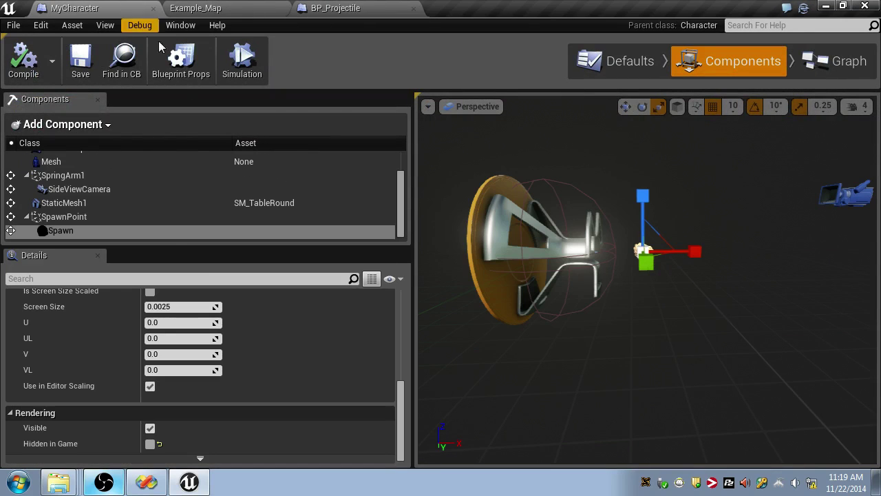
{"action": "left_click", "coordinate": [184, 6]}
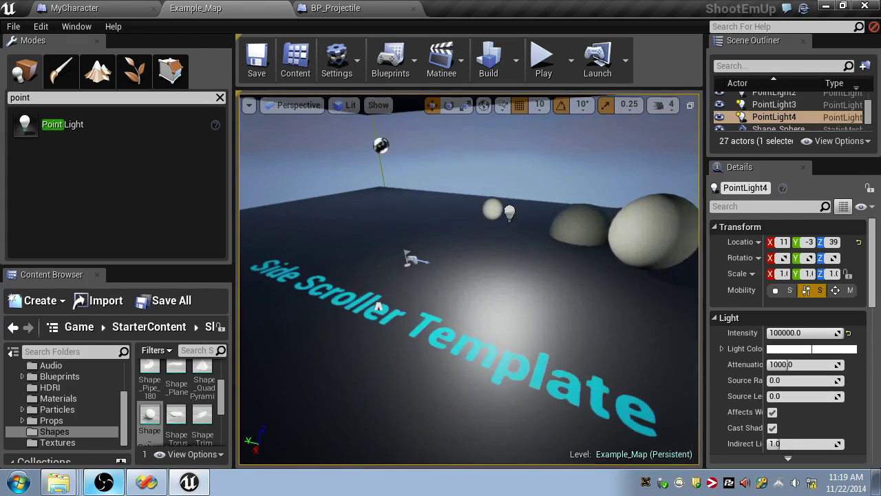
{"action": "right_click_drag", "start_coordinate": [310, 307], "coordinate": [293, 307]}
{"action": "left_click", "coordinate": [80, 378]}
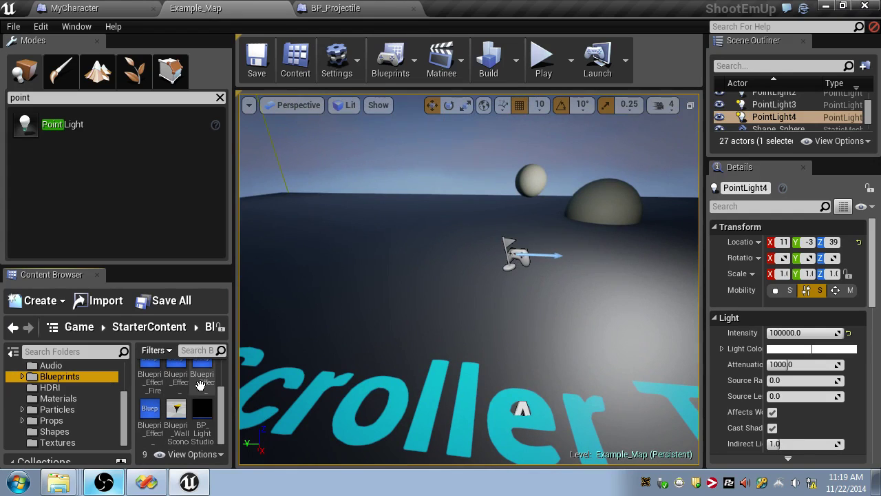
{"action": "left_click_drag", "start_coordinate": [234, 398], "coordinate": [320, 398]}
- Place a BP_Projectile instance from the Game > Blueprints folder on the floor of the level, near the player start
{"action": "left_click", "coordinate": [84, 379]}
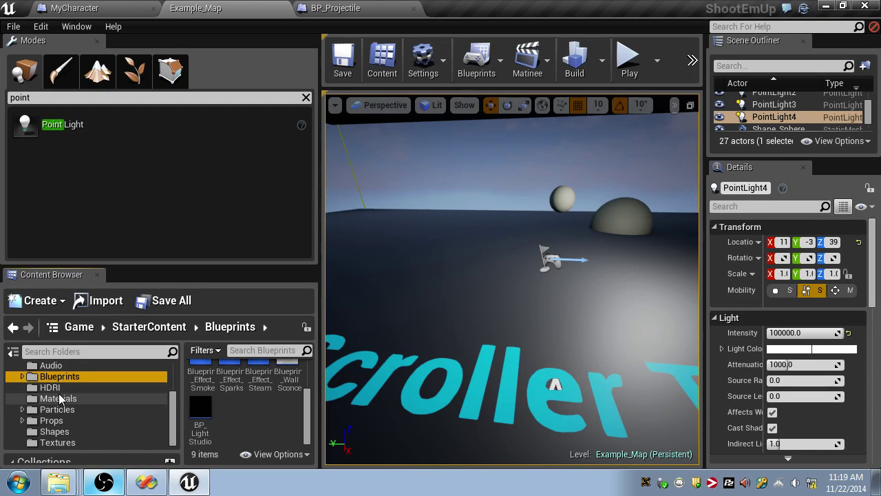
{"action": "left_click", "coordinate": [59, 387]}
{"action": "left_click", "coordinate": [103, 376]}
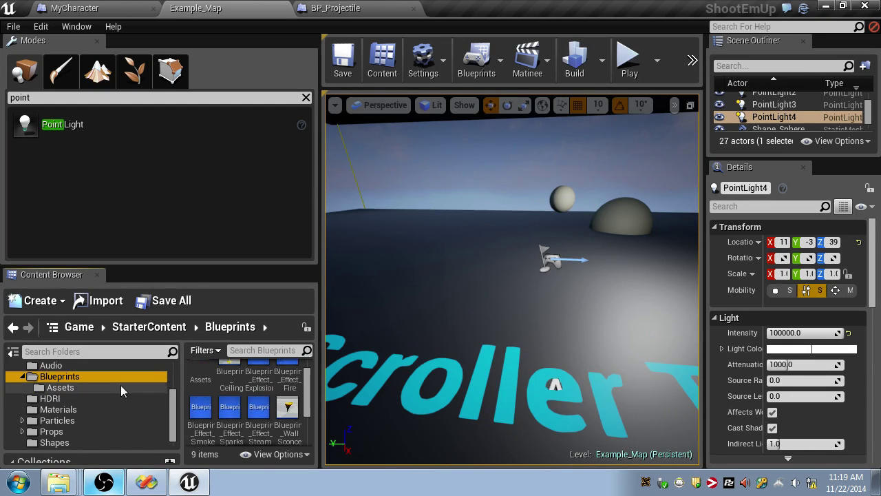
{"action": "scroll", "coordinate": [291, 389], "scroll_direction": "down", "scroll_amount": 1}
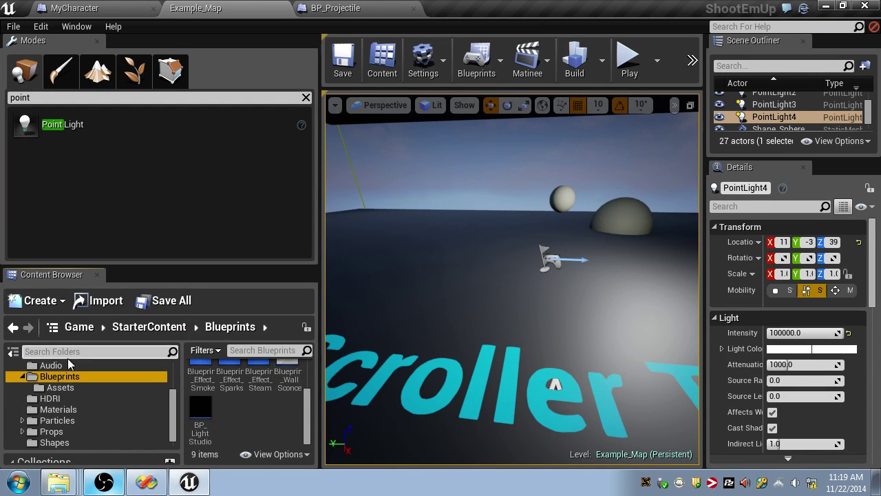
{"action": "left_click", "coordinate": [69, 365]}
{"action": "scroll", "coordinate": [62, 370], "scroll_direction": "up", "scroll_amount": 3}
{"action": "left_click", "coordinate": [56, 370]}
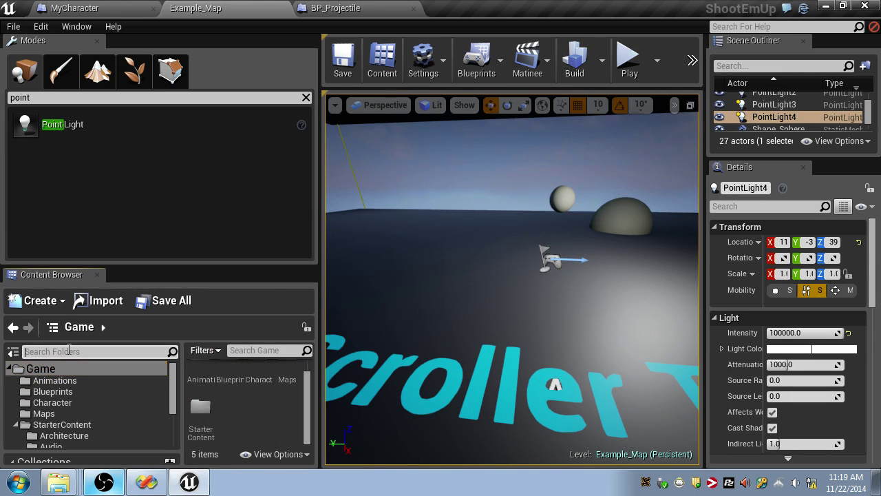
{"action": "left_click", "coordinate": [62, 390]}
{"action": "left_click_drag", "start_coordinate": [201, 375], "coordinate": [606, 324]}
{"action": "key", "text": "f"}
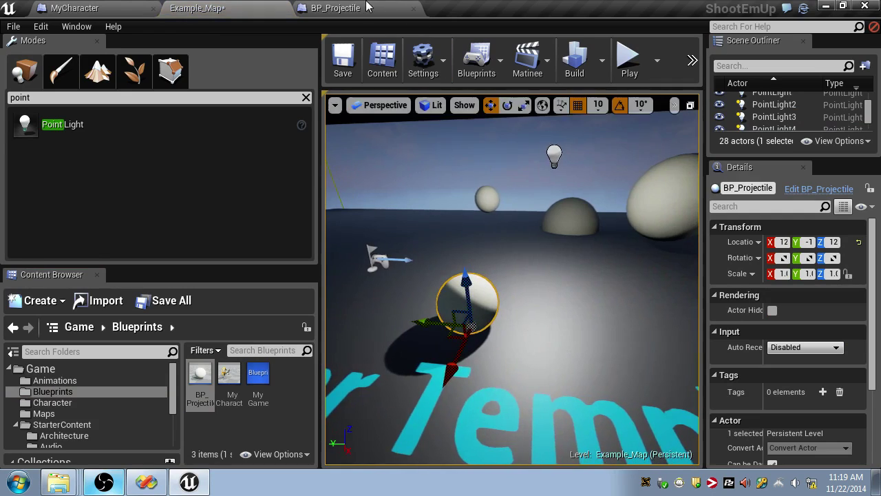
- Add a material element to BP_Projectile's static mesh and assign M_Metal_Gold to it
{"action": "key", "text": "ctrl+e"}
{"action": "left_click", "coordinate": [139, 172]}
{"action": "scroll", "coordinate": [210, 358], "scroll_direction": "down", "scroll_amount": 6}
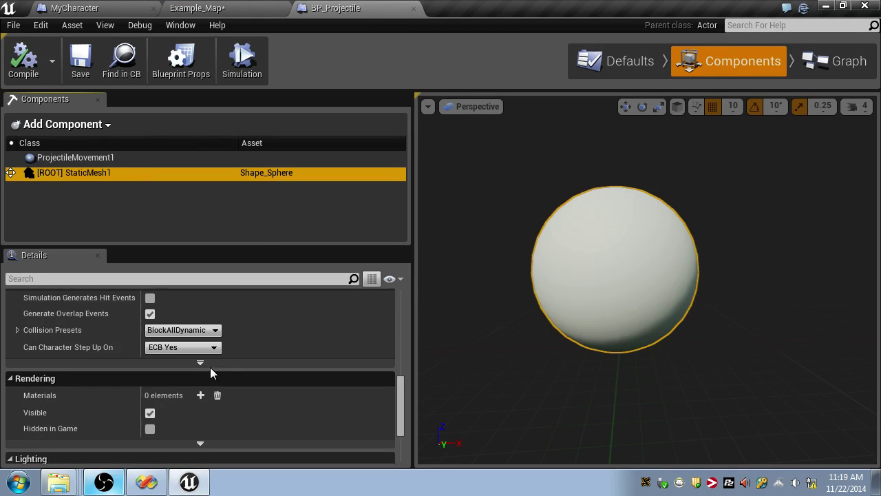
{"action": "left_click", "coordinate": [193, 310]}
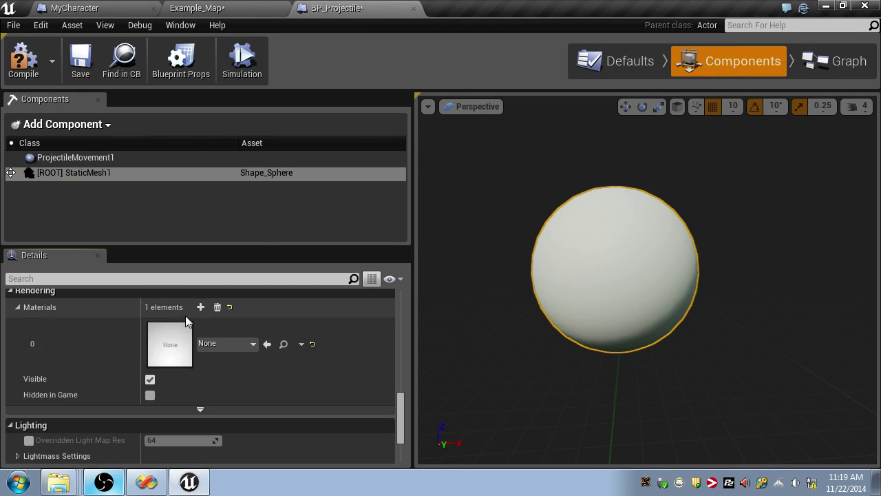
{"action": "left_click", "coordinate": [232, 342]}
{"action": "scroll", "coordinate": [271, 186], "scroll_direction": "down", "scroll_amount": 7}
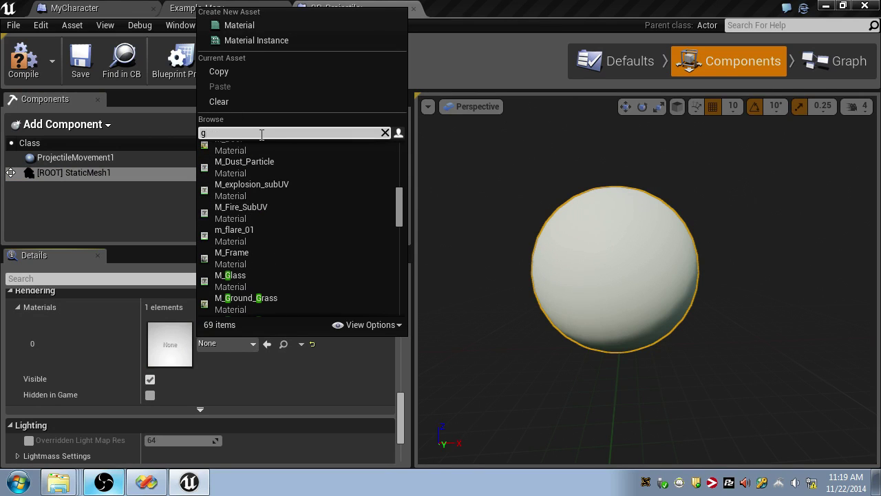
{"action": "type", "text": "d"}
{"action": "left_click", "coordinate": [262, 148]}
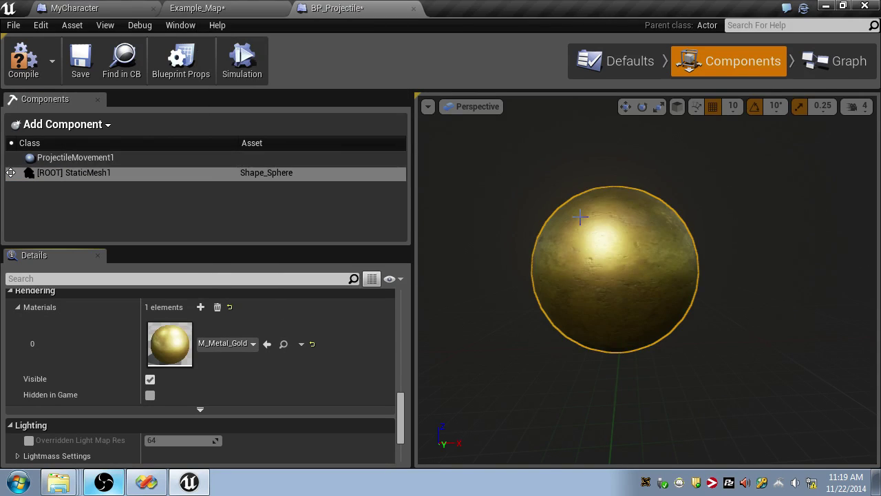
- Play Example_Map to check how the placed gold projectile behaves, and return to the BP_Projectile blueprint
{"action": "left_click", "coordinate": [196, 8]}
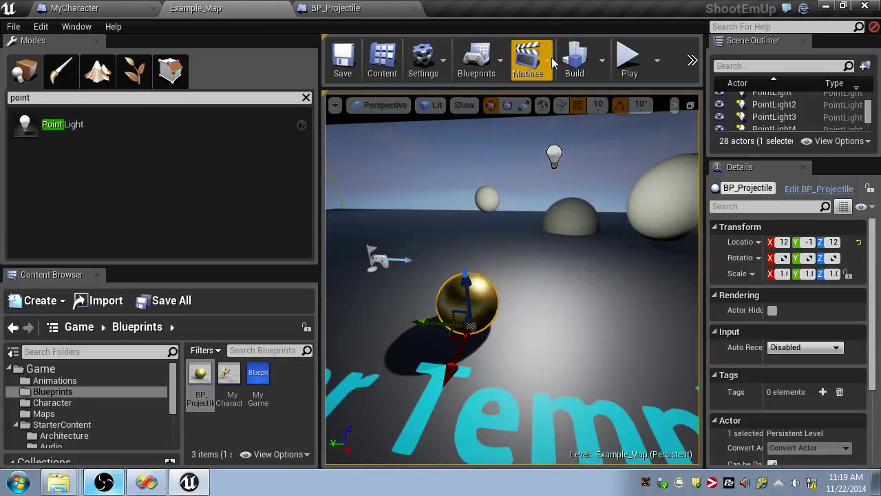
{"action": "left_click", "coordinate": [629, 62]}
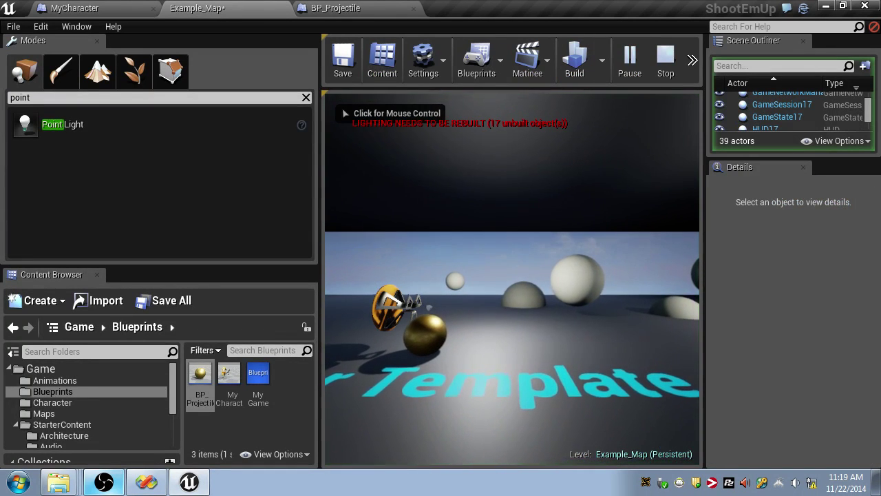
{"action": "left_click", "coordinate": [341, 8]}
- Add a Sphere collision component to BP_Projectile and name it Sphere
{"action": "left_click", "coordinate": [84, 173]}
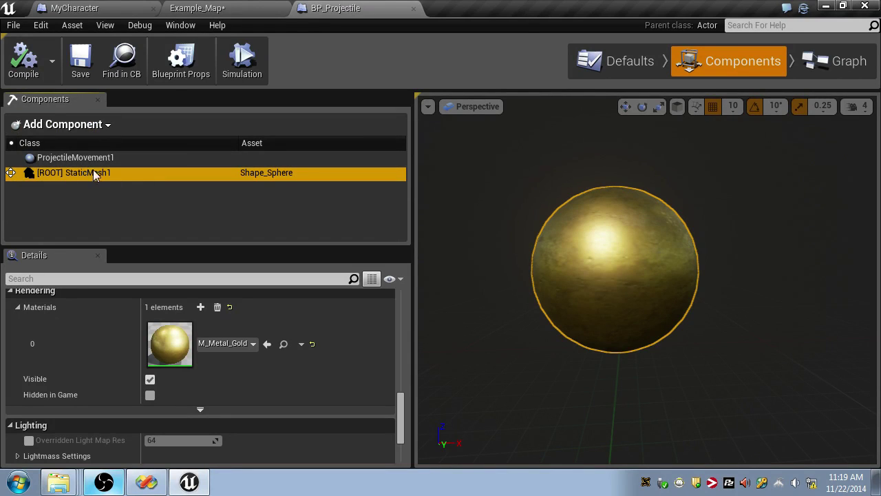
{"action": "scroll", "coordinate": [200, 343], "scroll_direction": "up", "scroll_amount": 10}
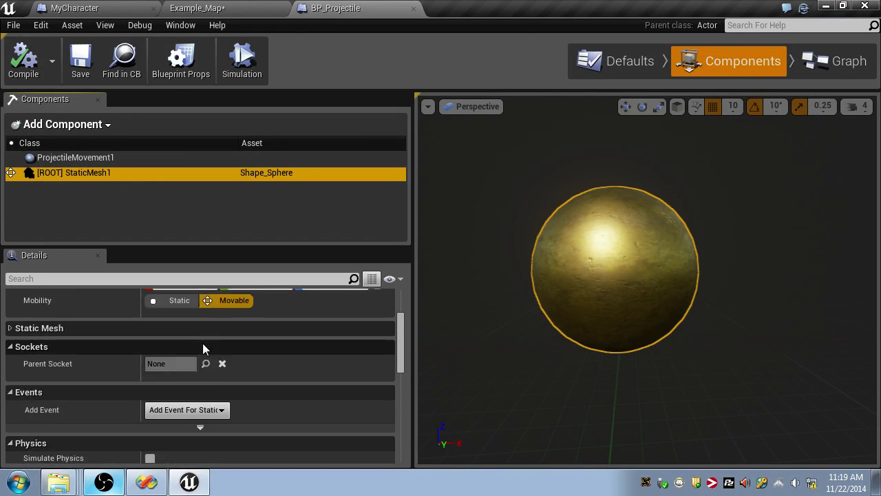
{"action": "left_click", "coordinate": [91, 124]}
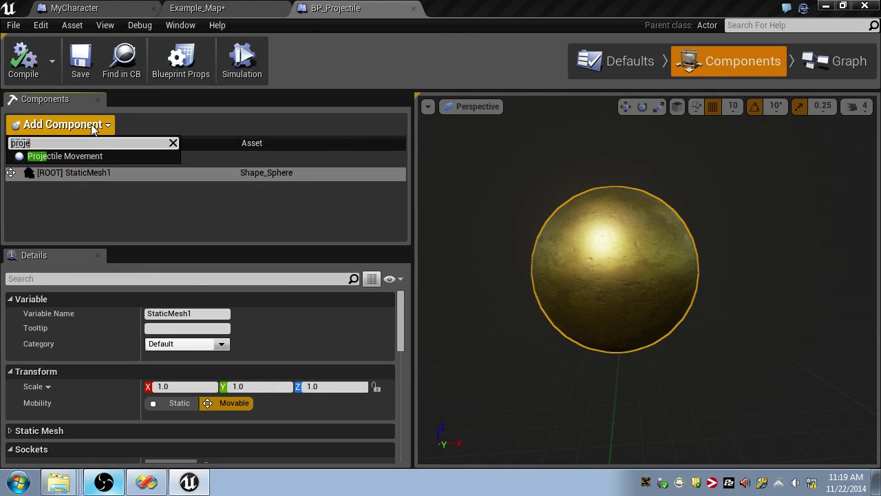
{"action": "type", "text": "projeSphere"}
{"action": "key", "text": "ctrl+a"}
{"action": "key", "text": "BackSpace"}
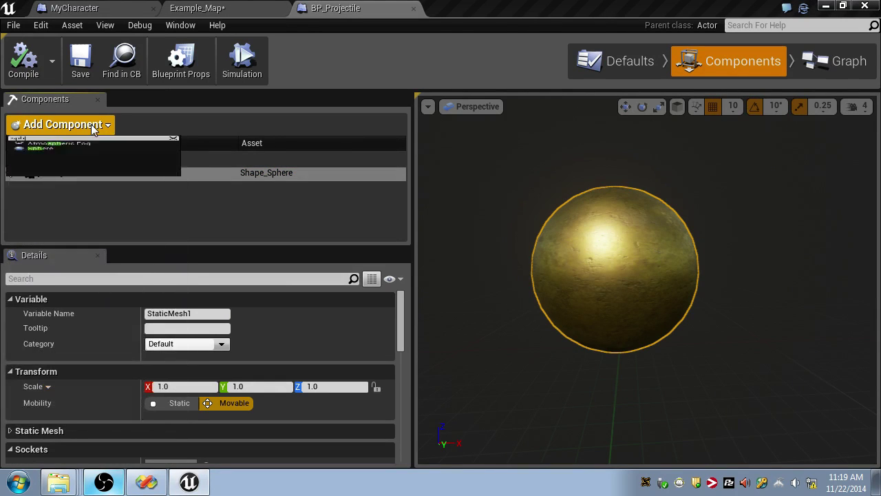
{"action": "type", "text": "sphere"}
{"action": "left_click", "coordinate": [62, 161]}
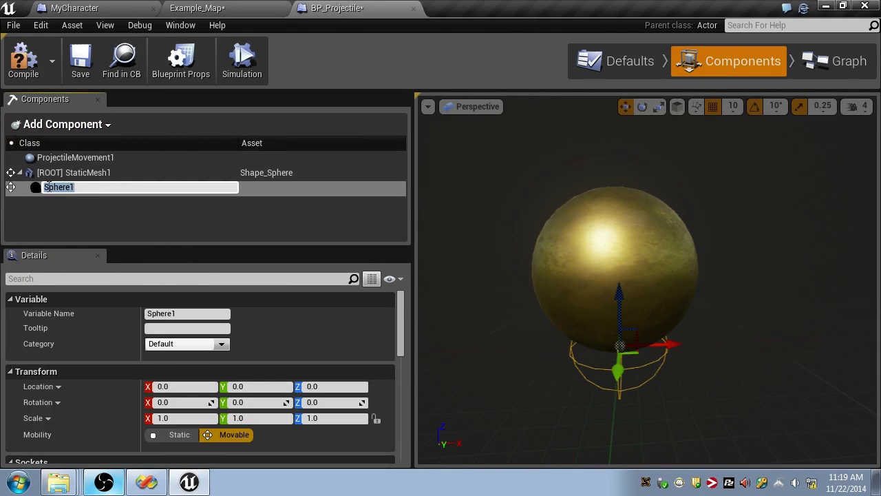
{"action": "type", "text": "Sphere"}
{"action": "key", "text": "Return"}
- Make the Sphere component the root of BP_Projectile, with StaticMesh1 nested beneath it
{"action": "left_click_drag", "start_coordinate": [46, 184], "coordinate": [45, 173]}
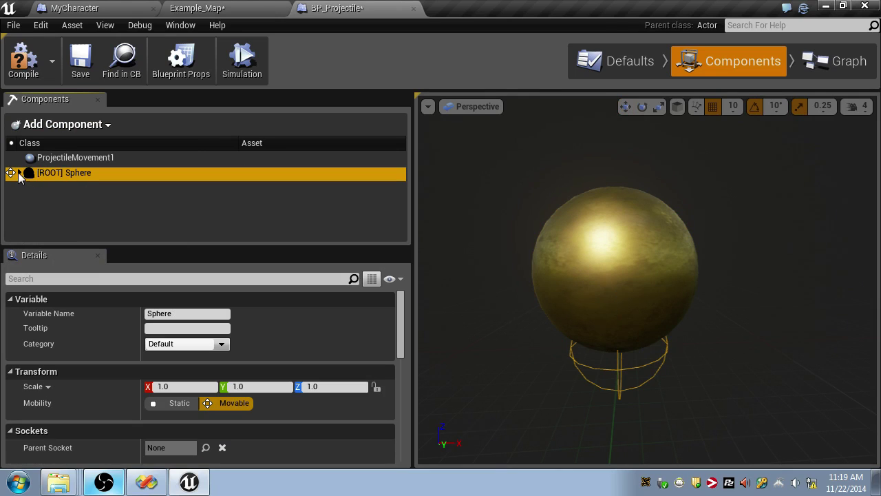
{"action": "left_click", "coordinate": [66, 184]}
{"action": "left_click", "coordinate": [73, 179]}
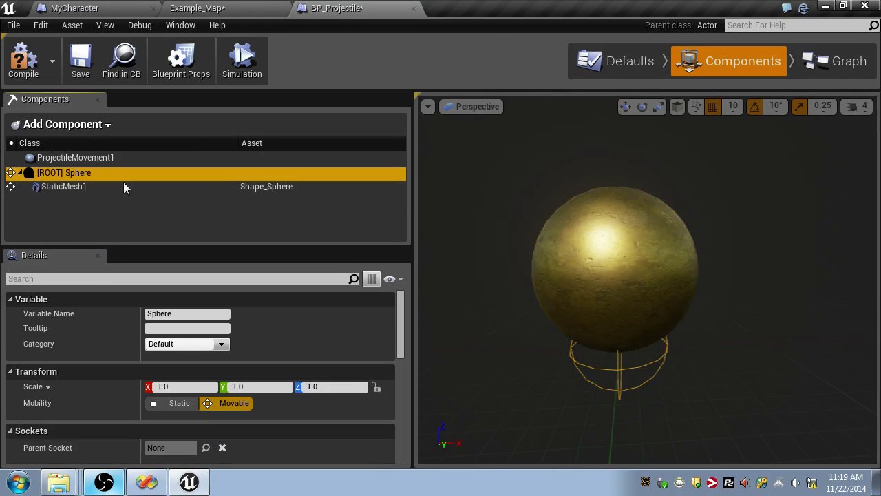
{"action": "scroll", "coordinate": [250, 312], "scroll_direction": "down", "scroll_amount": 10}
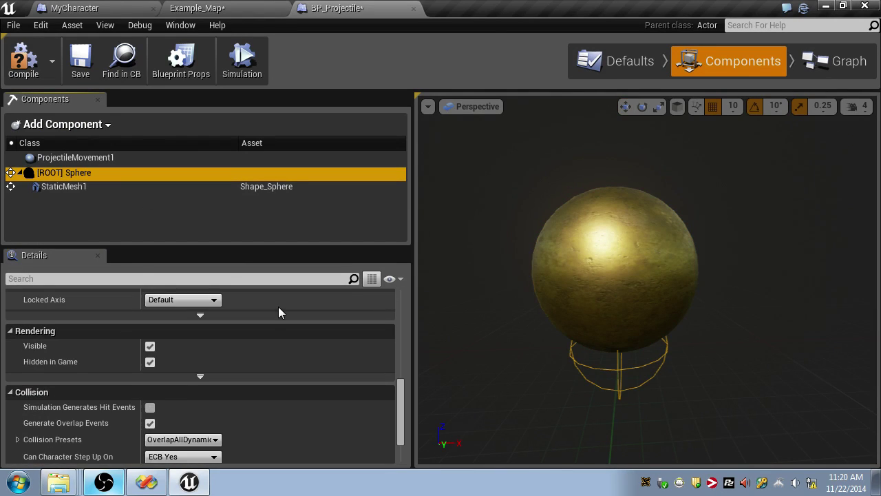
{"action": "left_click", "coordinate": [136, 190]}
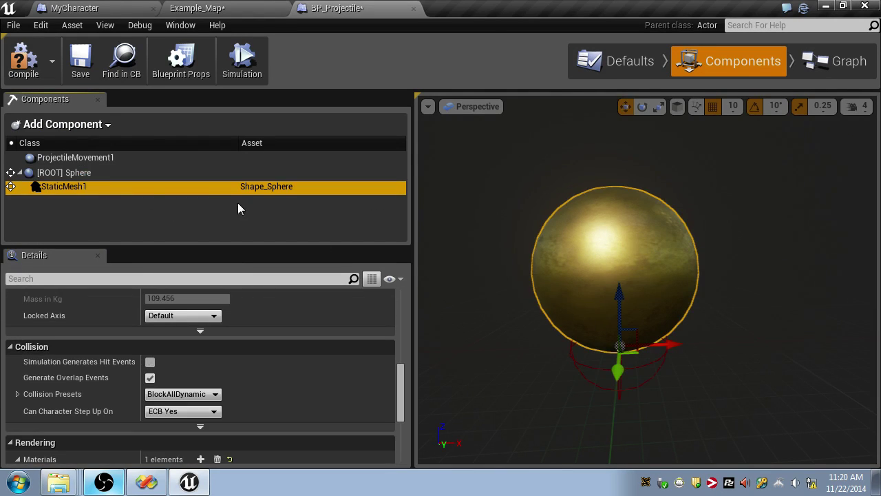
{"action": "left_click", "coordinate": [81, 174]}
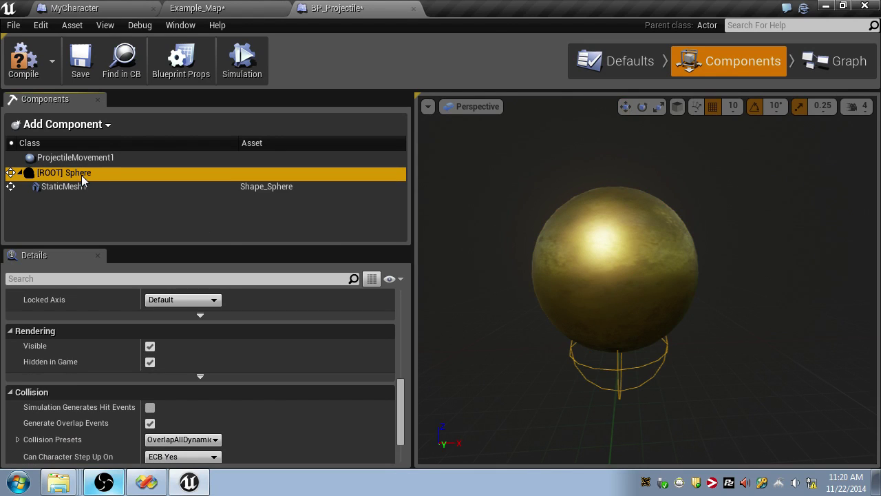
- Try lowering StaticMesh1 to Z -50 relative to the root sphere, and reset its Z location to 0
{"action": "left_click", "coordinate": [82, 187]}
{"action": "left_click_drag", "start_coordinate": [620, 297], "coordinate": [621, 368]}
{"action": "right_click_drag", "start_coordinate": [622, 369], "coordinate": [716, 395]}
{"action": "key", "text": "f"}
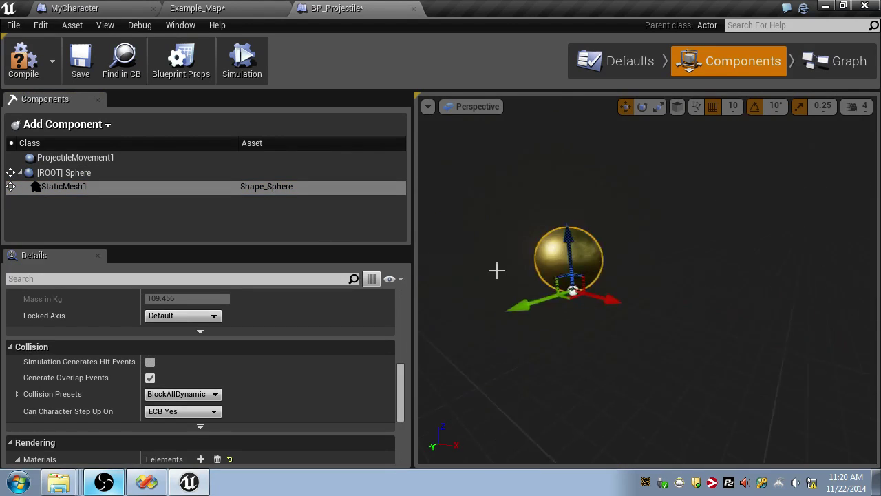
{"action": "scroll", "coordinate": [372, 338], "scroll_direction": "up", "scroll_amount": 10}
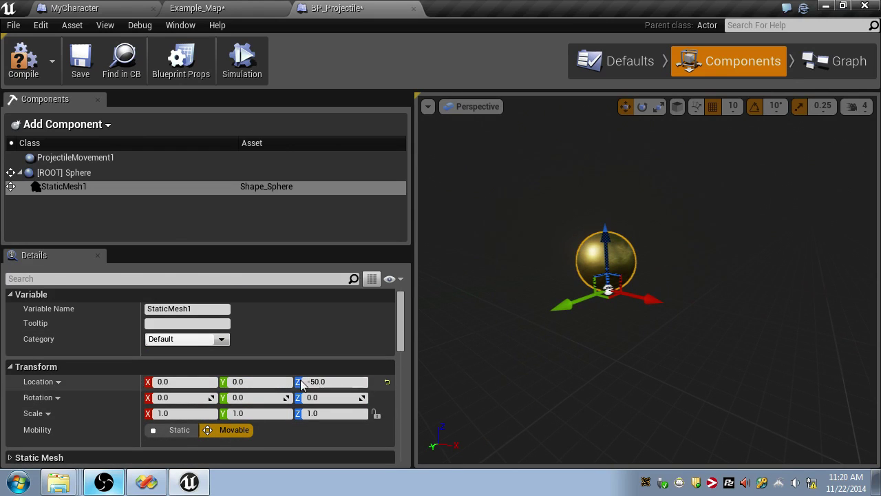
{"action": "type", "text": "0"}
{"action": "key", "text": "Return"}
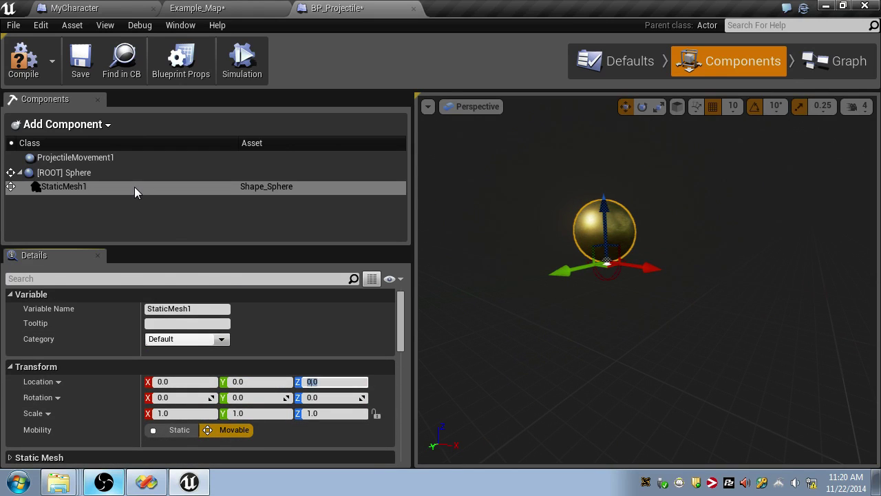
- Scale StaticMesh1 uniformly to about 0.494 and set its Z location to -30 so it fits inside the root sphere
{"action": "left_click_drag", "start_coordinate": [606, 248], "coordinate": [610, 283]}
{"action": "key", "text": "w"}
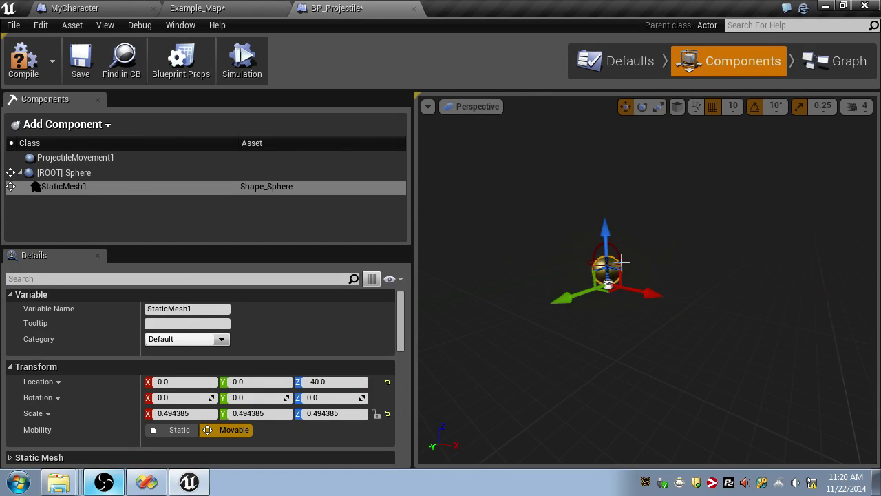
{"action": "scroll", "coordinate": [622, 262], "scroll_direction": "up", "scroll_amount": 6}
{"action": "scroll", "coordinate": [708, 389], "scroll_direction": "down", "scroll_amount": 6}
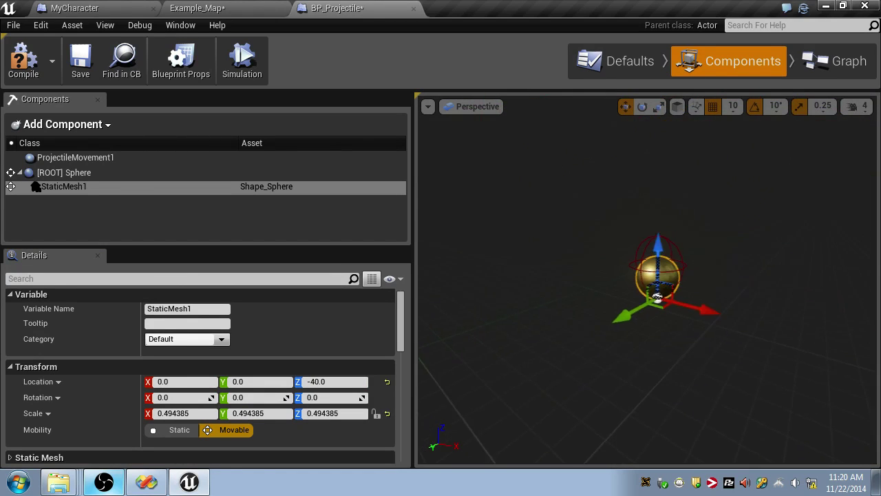
{"action": "mouse_move", "coordinate": [659, 270]}
{"action": "left_mouse_down"}
{"action": "mouse_move", "coordinate": [662, 238]}
{"action": "mouse_move", "coordinate": [662, 255]}
{"action": "left_mouse_up"}
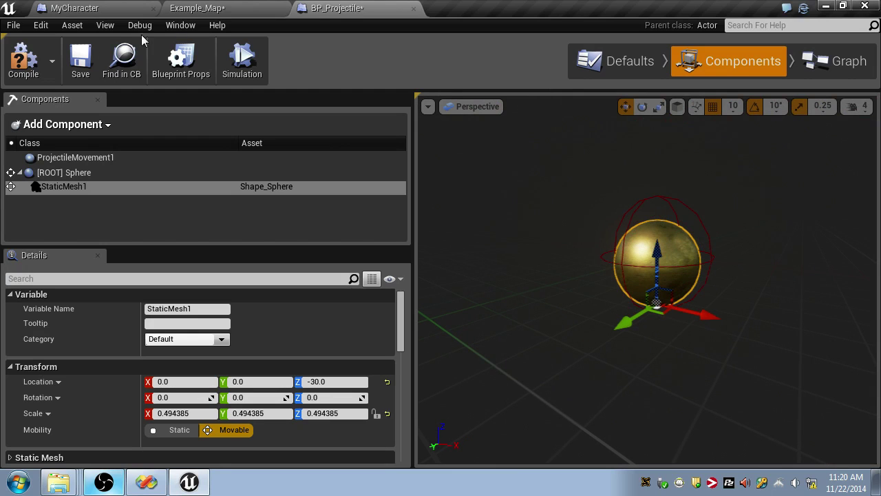
- Play Example_Map briefly to check how the placed projectile moves with its sphere root
{"action": "left_click", "coordinate": [93, 10]}
{"action": "left_click", "coordinate": [201, 8]}
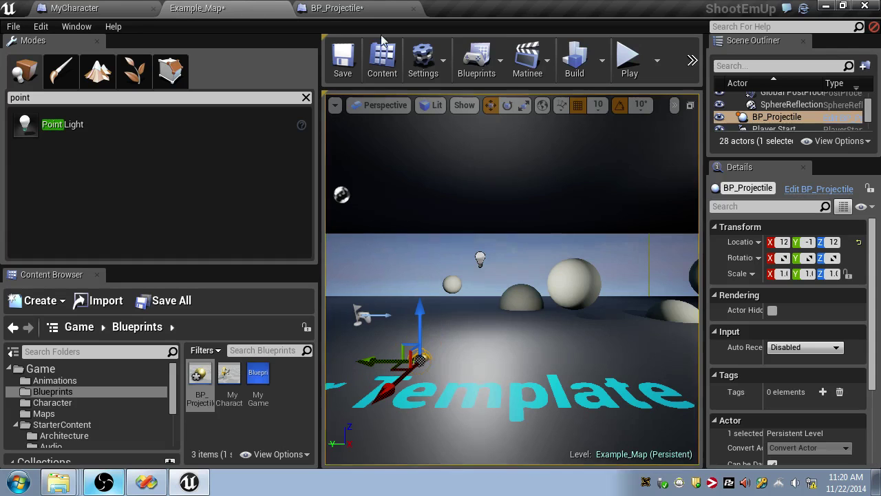
{"action": "left_click", "coordinate": [630, 60]}
{"action": "key", "text": "Escape"}
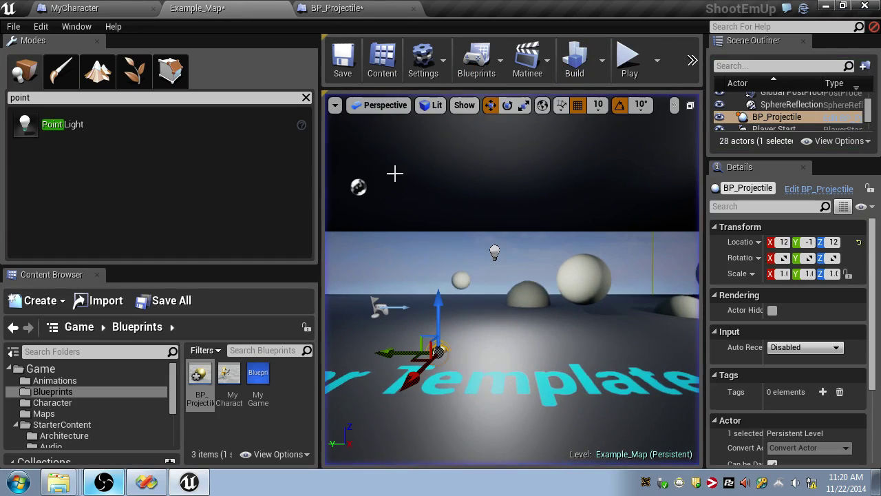
- Raise the placed BP_Projectile well above the floor in Example_Map and play the level again
{"action": "left_click_drag", "start_coordinate": [439, 306], "coordinate": [438, 219]}
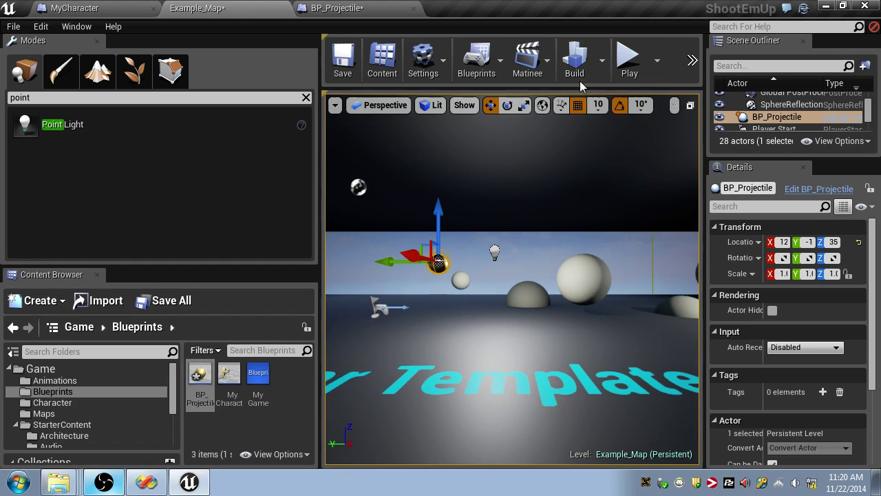
{"action": "left_click", "coordinate": [627, 62]}
{"action": "key", "text": "Escape"}
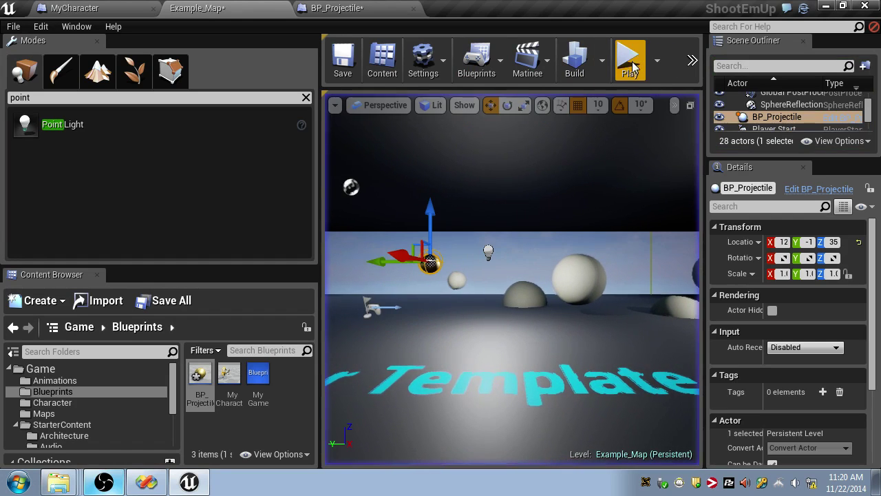
- Rotate the placed BP_Projectile 90° about the vertical axis and play the level to test its flight direction
{"action": "right_click_drag", "start_coordinate": [413, 271], "coordinate": [496, 271]}
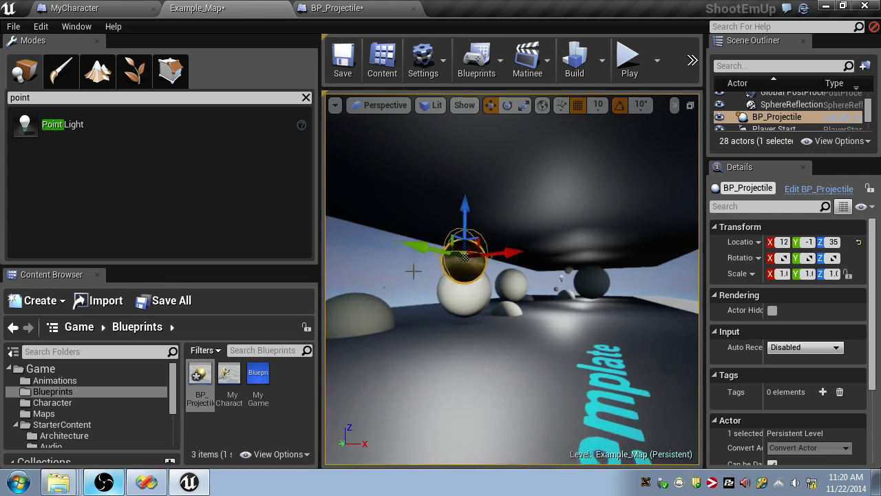
{"action": "key", "text": "e"}
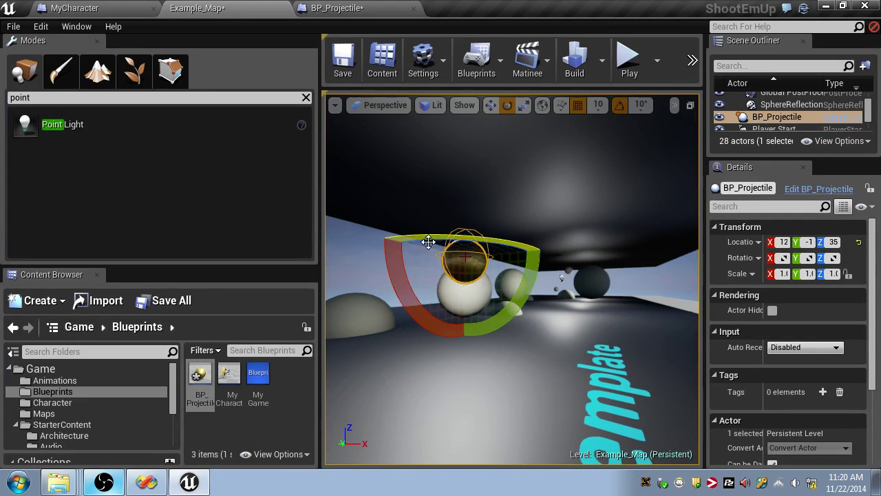
{"action": "left_click_drag", "start_coordinate": [428, 241], "coordinate": [454, 242]}
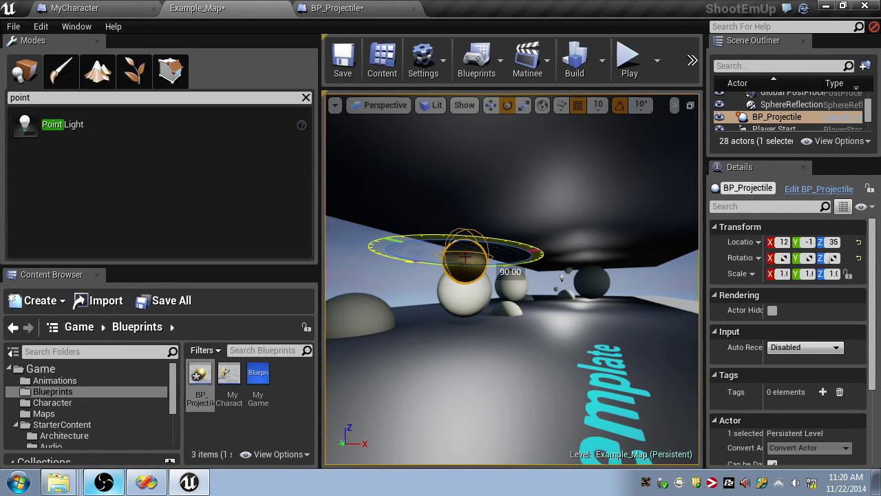
{"action": "left_click_drag", "start_coordinate": [454, 242], "coordinate": [437, 230]}
{"action": "left_click", "coordinate": [627, 61]}
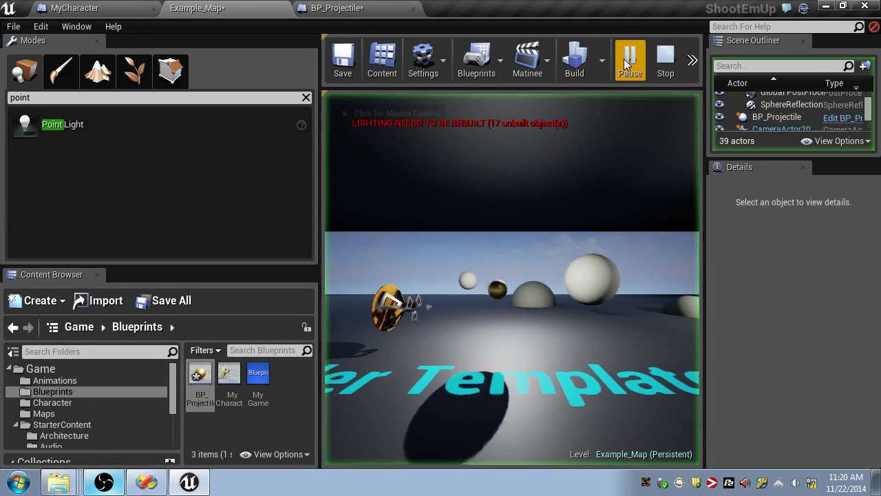
{"action": "key", "text": "Escape"}
{"action": "left_click", "coordinate": [628, 63]}
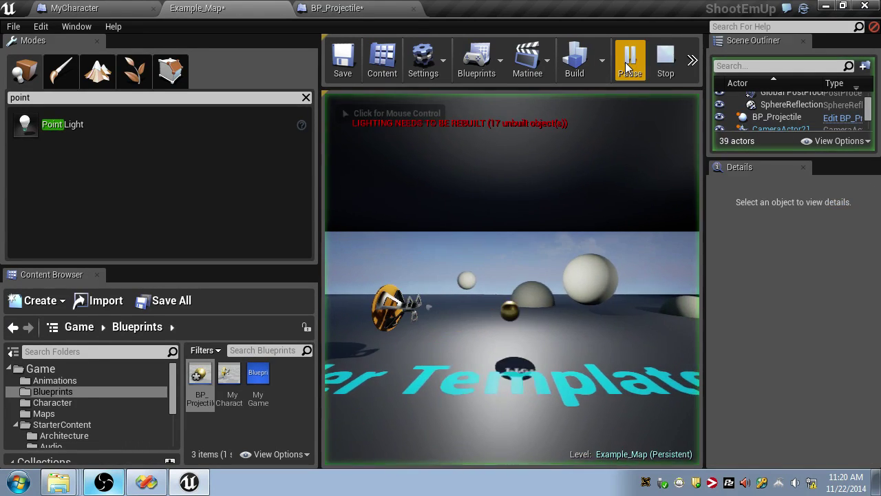
{"action": "key", "text": "Escape"}
- Set ProjectileMovement1's Projectile Gravity Scale to 0.0 in BP_Projectile, and compile and save the blueprint
{"action": "left_click", "coordinate": [357, 10]}
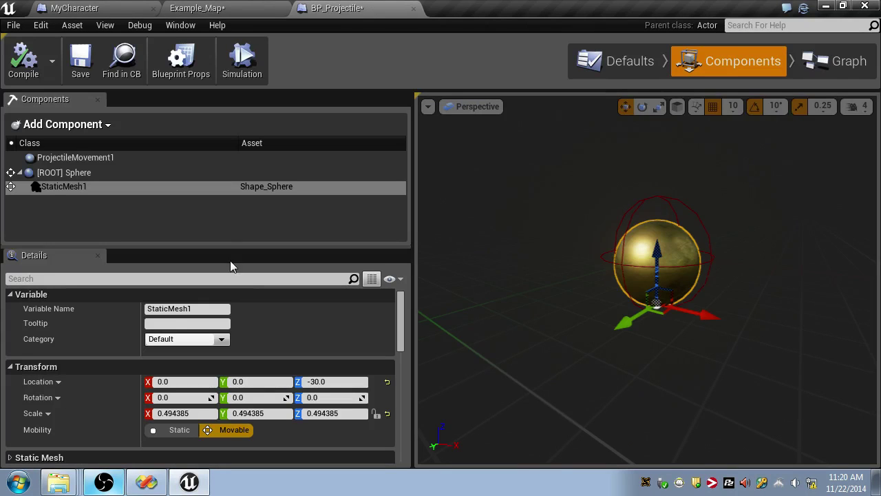
{"action": "left_click", "coordinate": [127, 157]}
{"action": "scroll", "coordinate": [227, 330], "scroll_direction": "down", "scroll_amount": 5}
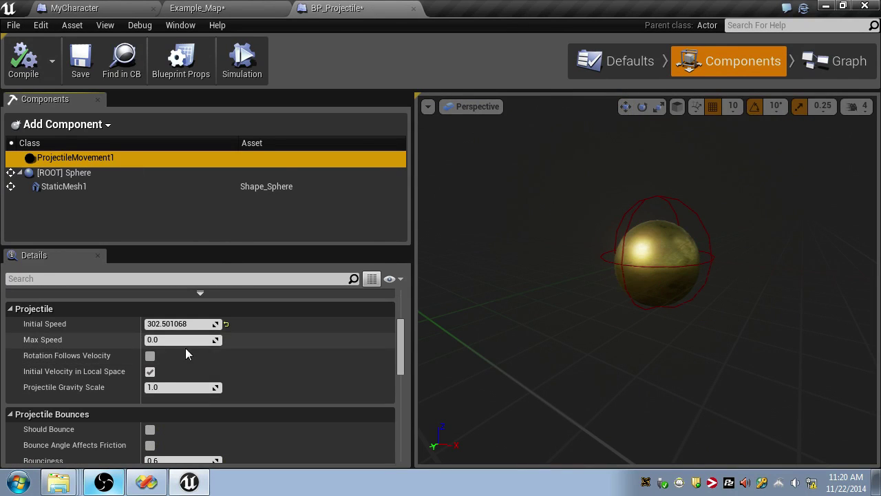
{"action": "left_click", "coordinate": [149, 375]}
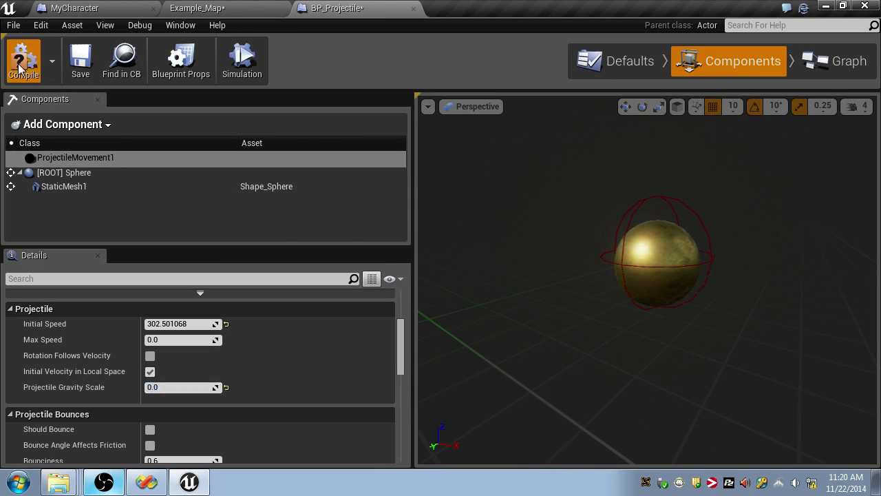
{"action": "left_click", "coordinate": [23, 61]}
{"action": "left_click", "coordinate": [80, 60]}
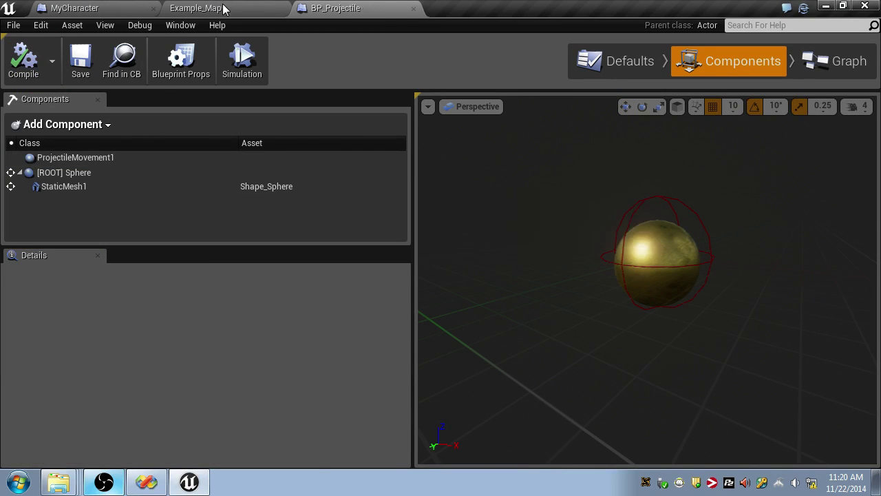
- Play Example_Map to check the projectile's flight without gravity
{"action": "left_click", "coordinate": [227, 9]}
{"action": "left_click", "coordinate": [622, 61]}
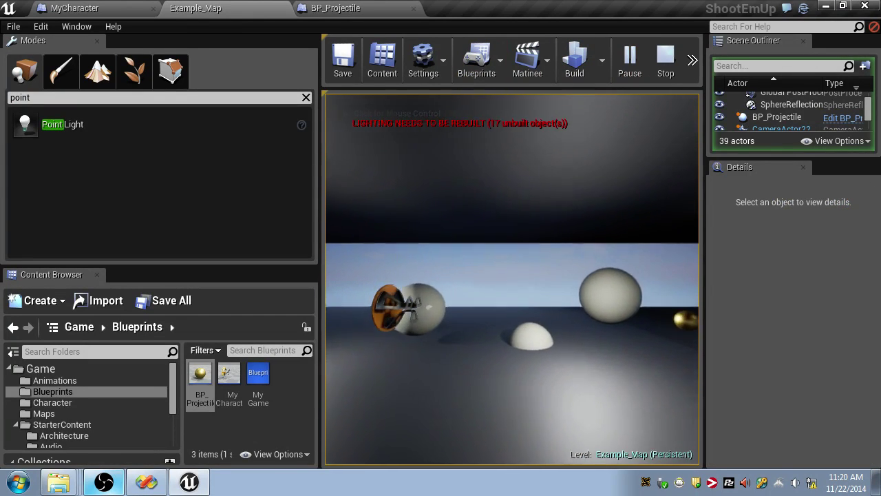
{"action": "key", "text": "Escape"}
- Open MyCharacter's Event Graph and review the InputAxis MoveUP nodes
{"action": "left_click", "coordinate": [335, 8]}
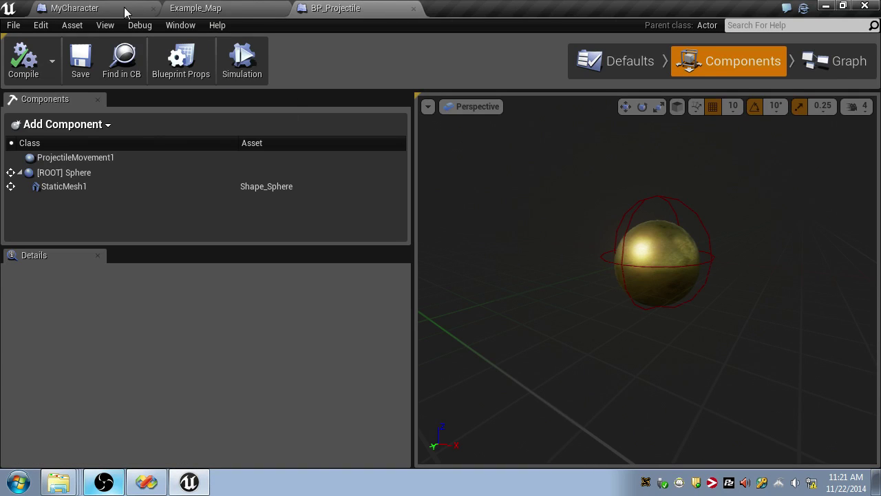
{"action": "left_click", "coordinate": [238, 8]}
{"action": "left_click", "coordinate": [119, 8]}
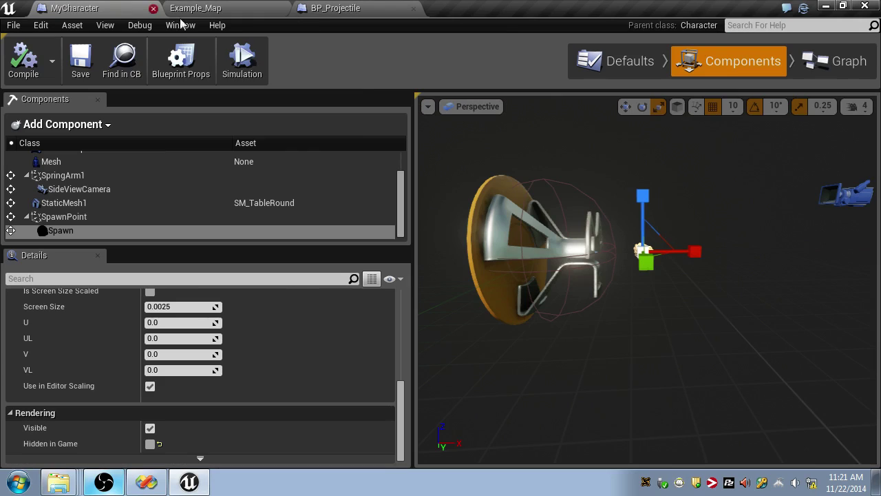
{"action": "left_click", "coordinate": [840, 62]}
{"action": "mouse_move", "coordinate": [437, 293]}
{"action": "right_mouse_down"}
{"action": "mouse_move", "coordinate": [404, 189]}
{"action": "mouse_move", "coordinate": [452, 310]}
{"action": "mouse_move", "coordinate": [436, 301]}
{"action": "right_mouse_up"}
{"action": "right_click_drag", "start_coordinate": [378, 382], "coordinate": [346, 301]}
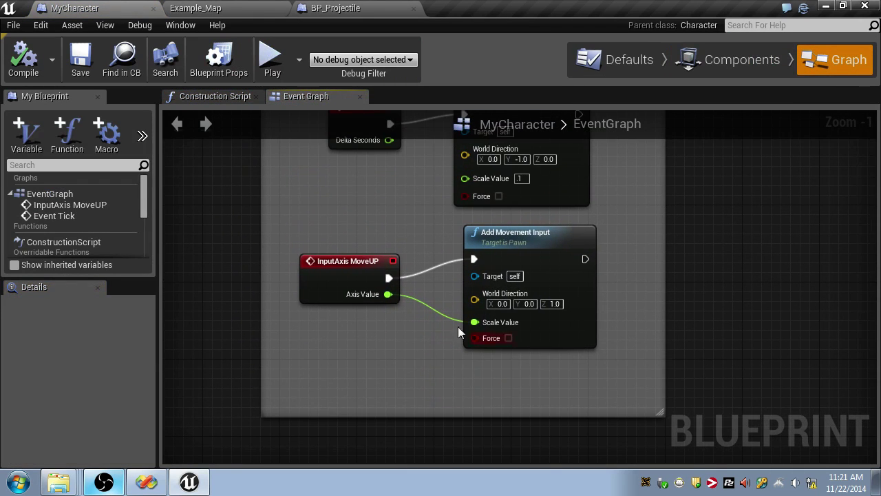
- Open the project's Input settings and delete the Jump action mapping
{"action": "left_click", "coordinate": [241, 7]}
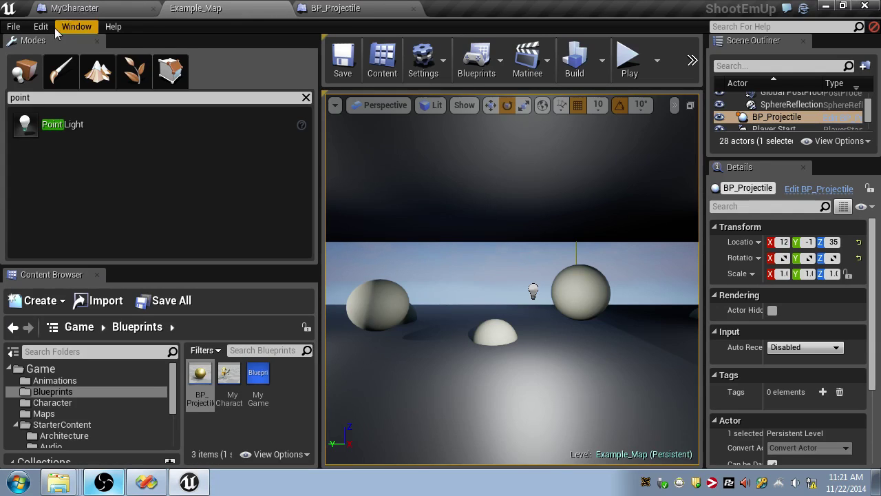
{"action": "left_click", "coordinate": [12, 27]}
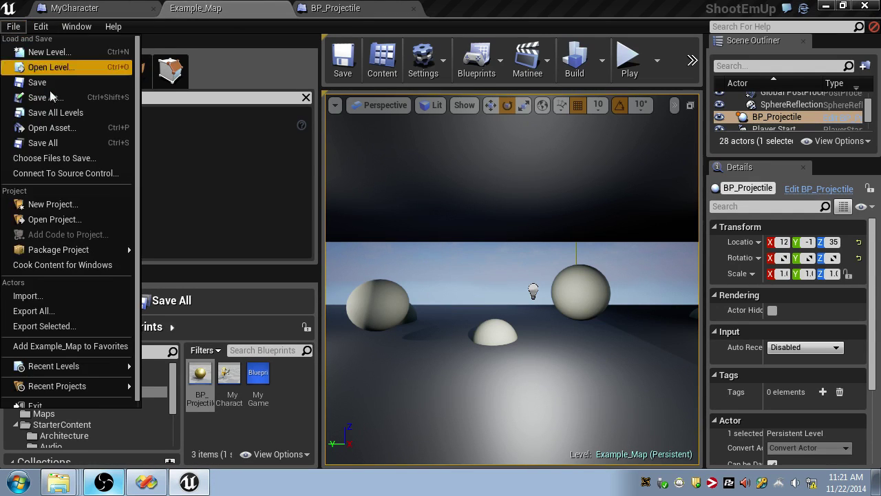
{"action": "left_click", "coordinate": [40, 26]}
{"action": "left_click", "coordinate": [70, 222]}
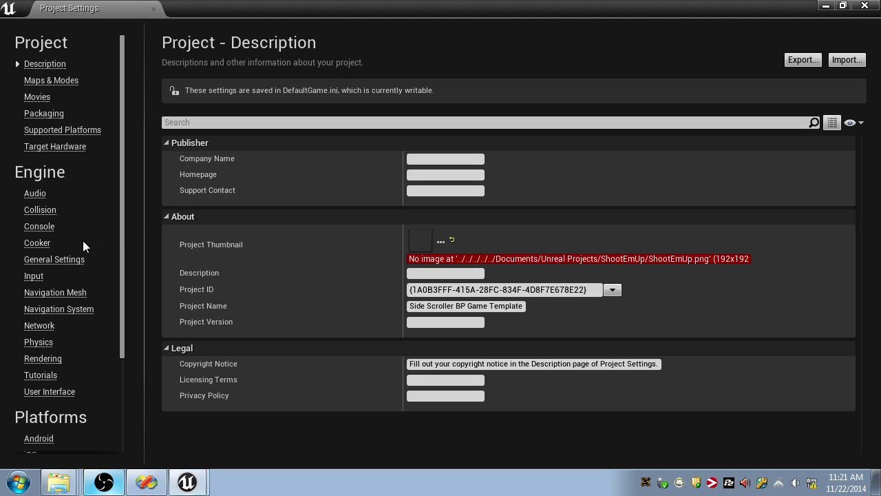
{"action": "left_click", "coordinate": [35, 278]}
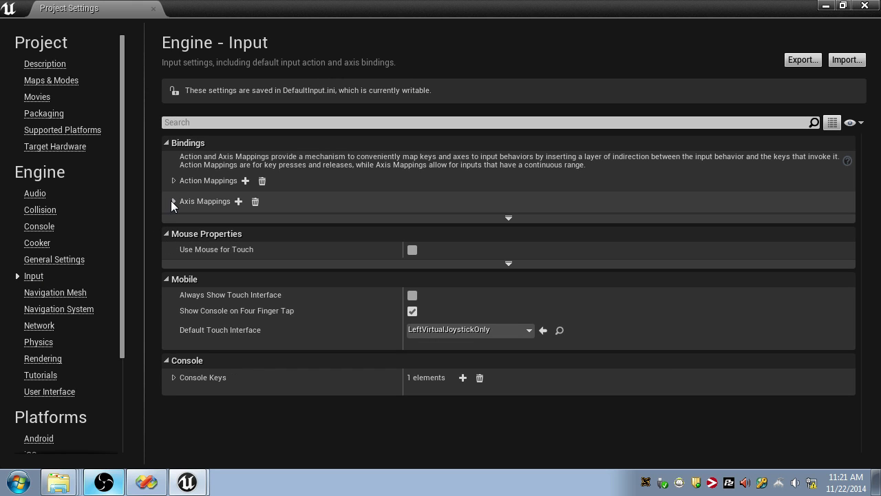
{"action": "left_click", "coordinate": [174, 181]}
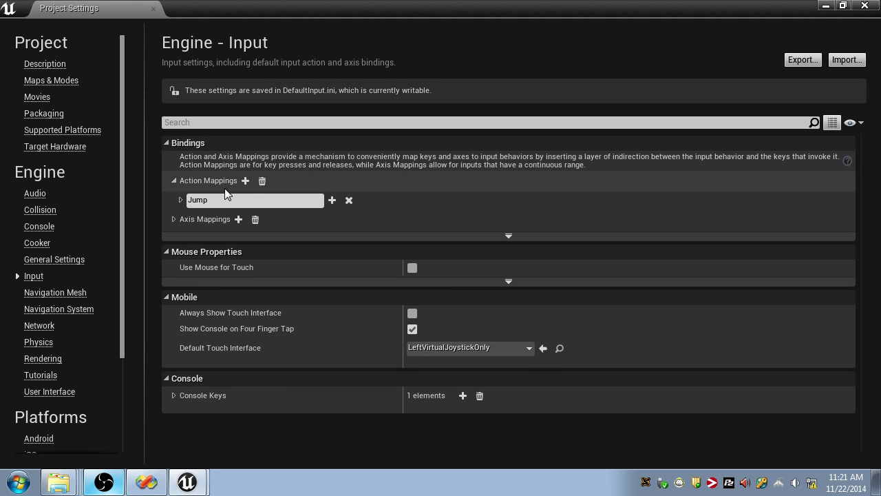
{"action": "left_click", "coordinate": [179, 200]}
{"action": "left_click", "coordinate": [349, 201]}
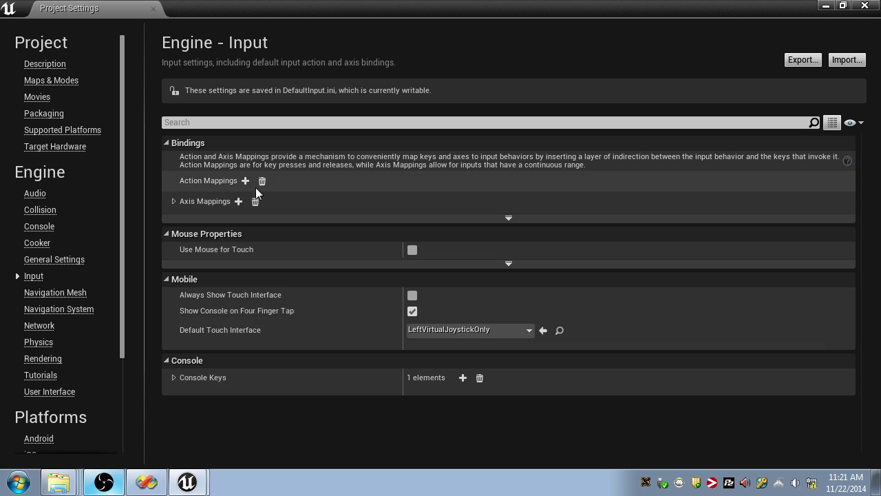
- Add an action mapping named Fire bound to Left Mouse Button, and close the project settings
{"action": "left_click", "coordinate": [245, 180]}
{"action": "left_click", "coordinate": [254, 200]}
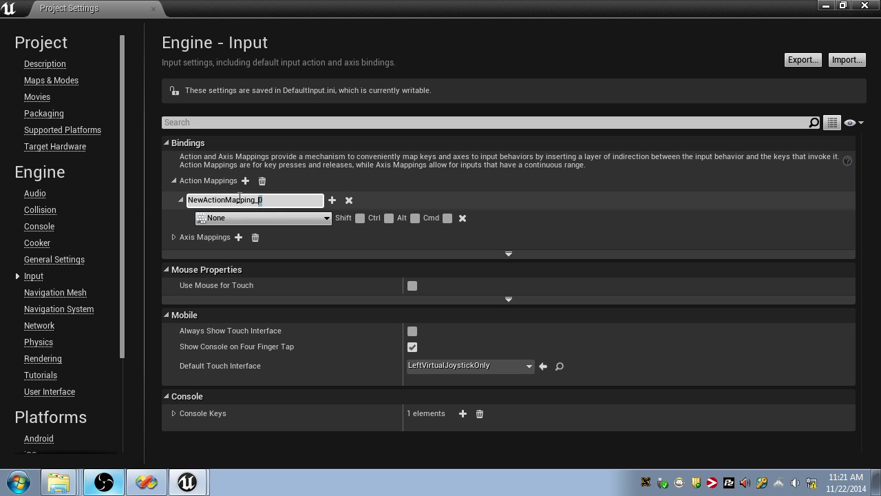
{"action": "type", "text": "Fire"}
{"action": "key", "text": "Return"}
{"action": "left_click", "coordinate": [231, 218]}
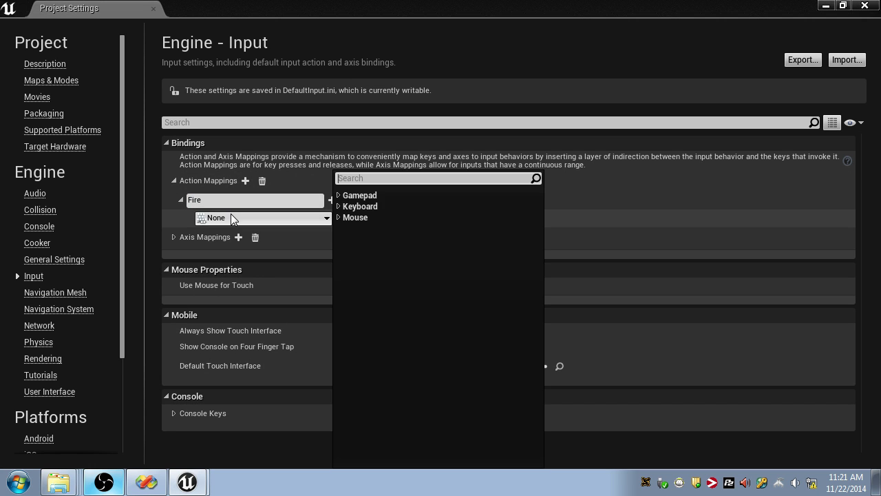
{"action": "type", "text": "Mouse b"}
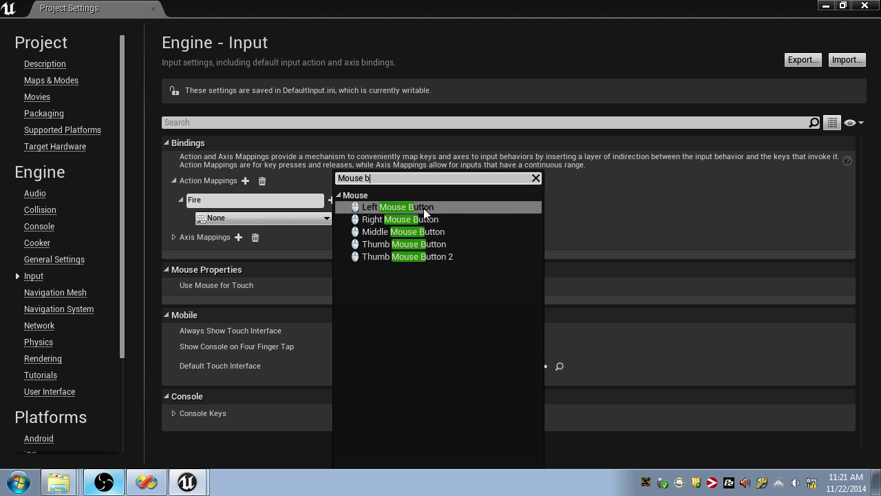
{"action": "left_click", "coordinate": [423, 208]}
{"action": "left_click", "coordinate": [154, 8]}
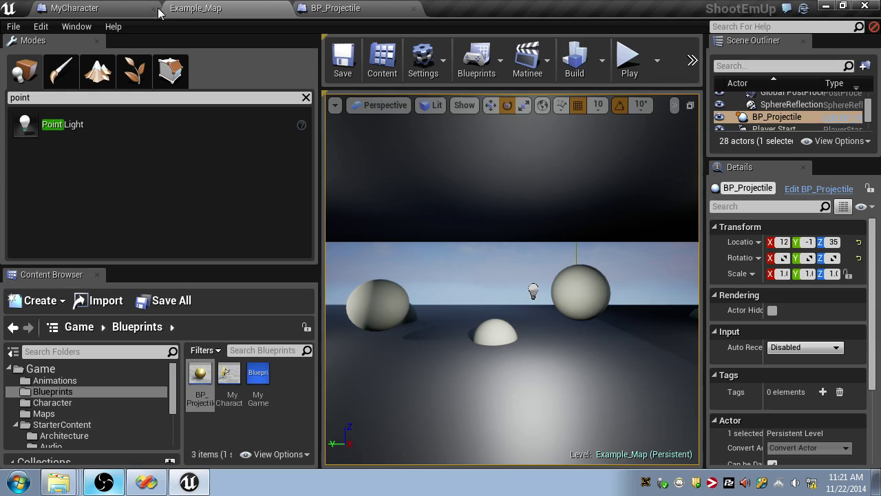
- Add an InputAction Fire event to MyCharacter's Event Graph, placed below the movement comment box
{"action": "left_click", "coordinate": [359, 9]}
{"action": "left_click", "coordinate": [101, 10]}
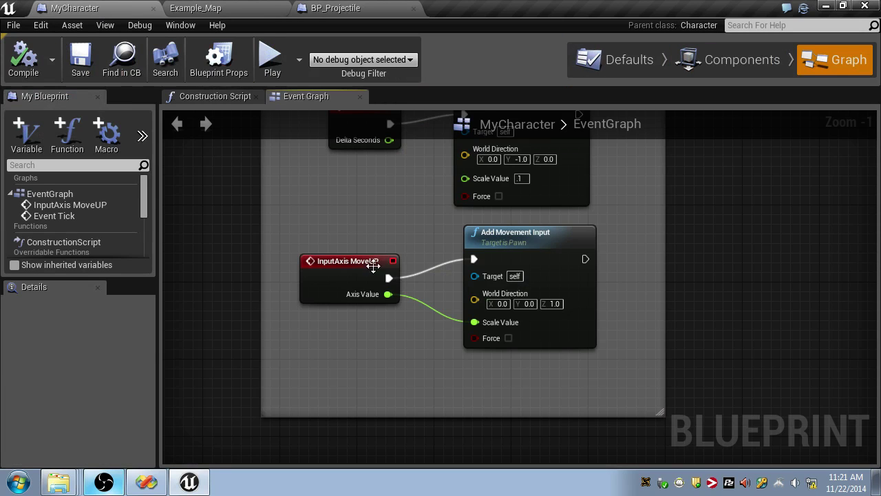
{"action": "right_click", "coordinate": [331, 318]}
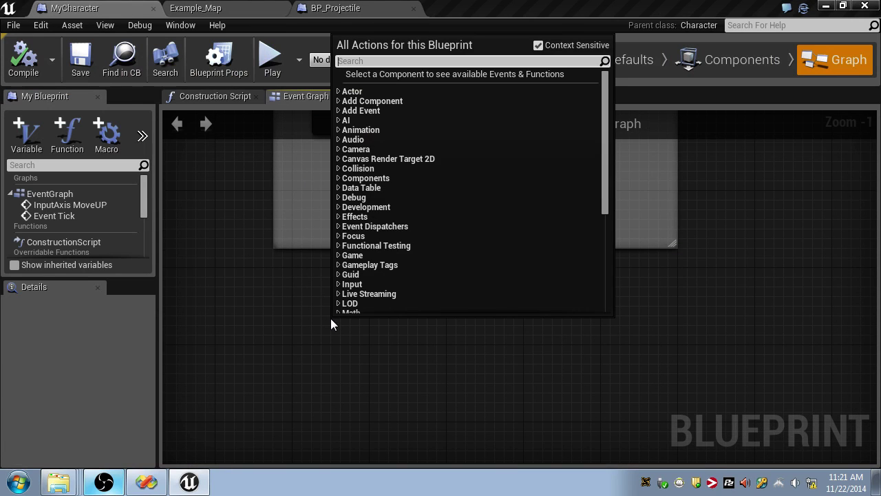
{"action": "type", "text": "fire"}
{"action": "key", "text": "Return"}
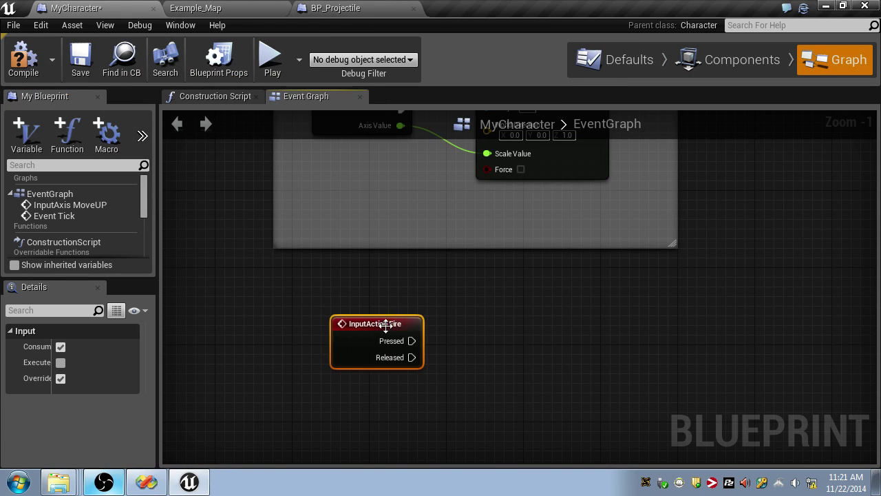
{"action": "left_click_drag", "start_coordinate": [385, 325], "coordinate": [347, 296]}
- Add a Spawn Actor from Class node driven by the Fire event's Pressed output, with BP_Projectile as its class
{"action": "left_click_drag", "start_coordinate": [506, 303], "coordinate": [556, 305]}
{"action": "type", "text": "S"}
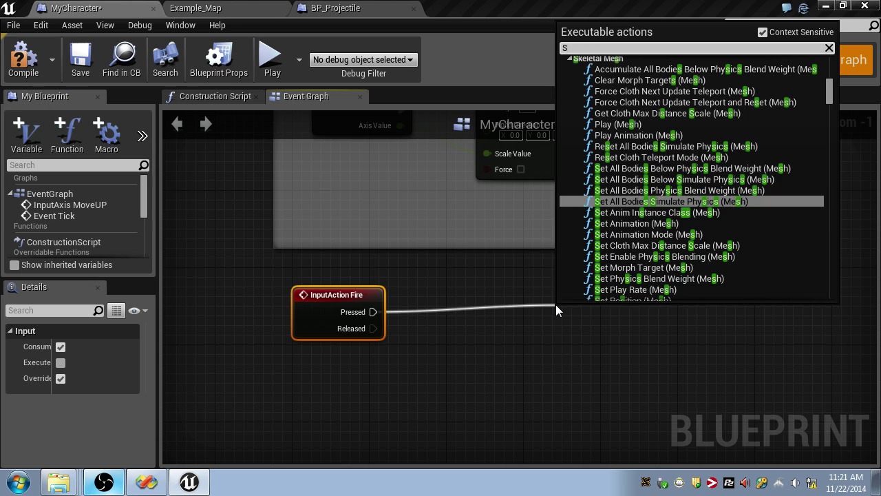
{"action": "type", "text": "pawn Actor"}
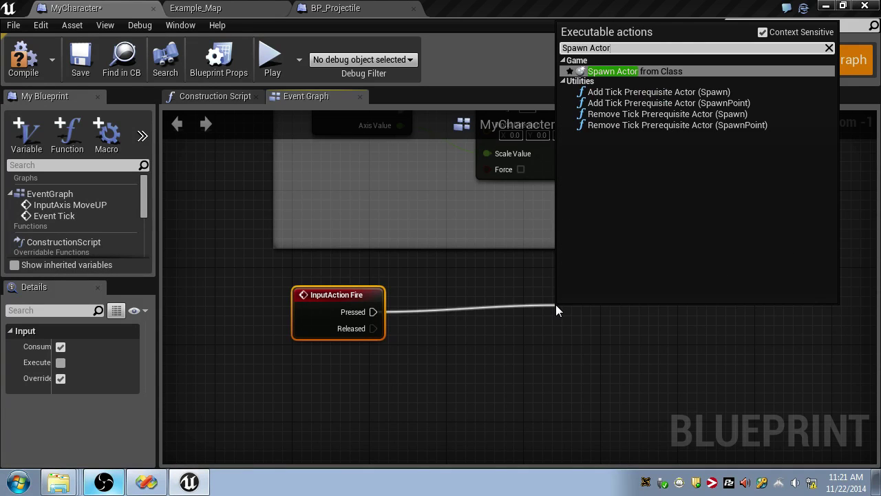
{"action": "left_click", "coordinate": [636, 70]}
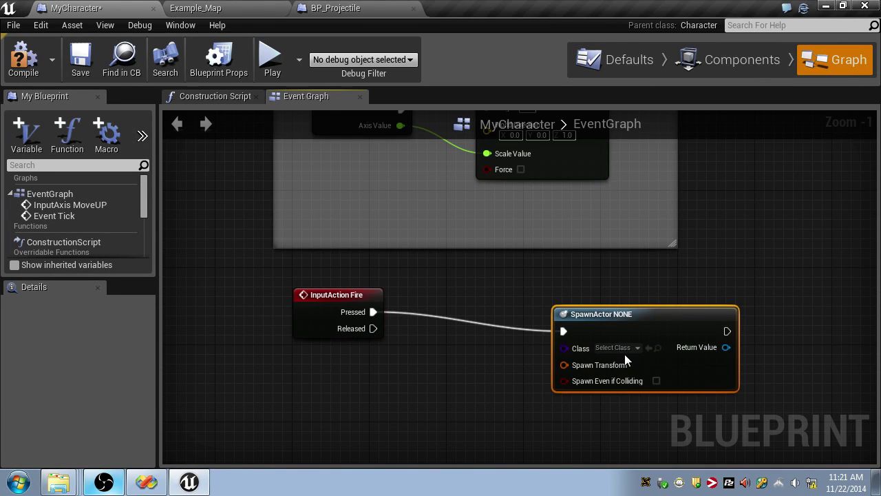
{"action": "left_click", "coordinate": [626, 347]}
{"action": "type", "text": "Bp_"}
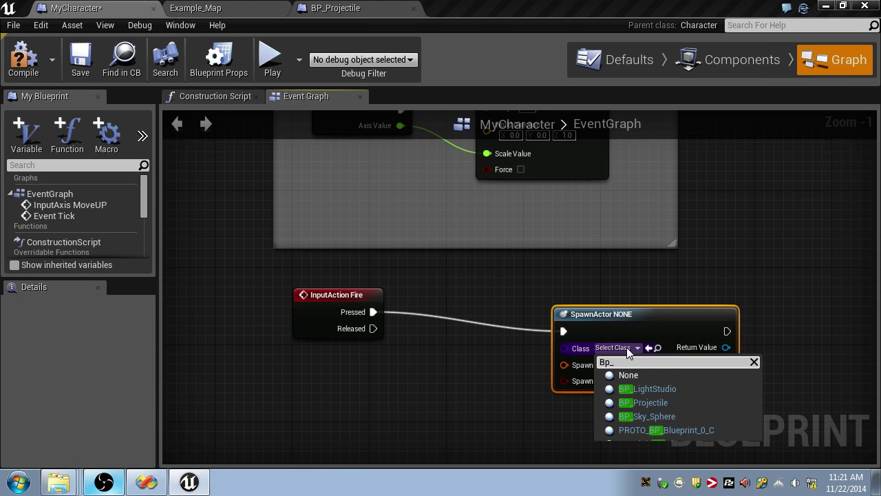
{"action": "left_click", "coordinate": [640, 402]}
{"action": "left_click_drag", "start_coordinate": [635, 322], "coordinate": [633, 292]}
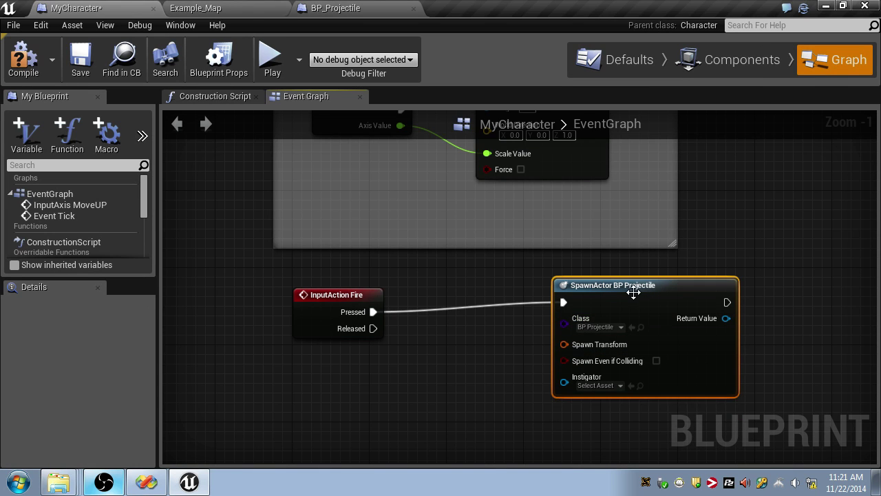
- Add a reference node for the SpawnPoint component to the event graph, below the InputAction Fire node
{"action": "scroll", "coordinate": [76, 221], "scroll_direction": "down", "scroll_amount": 5}
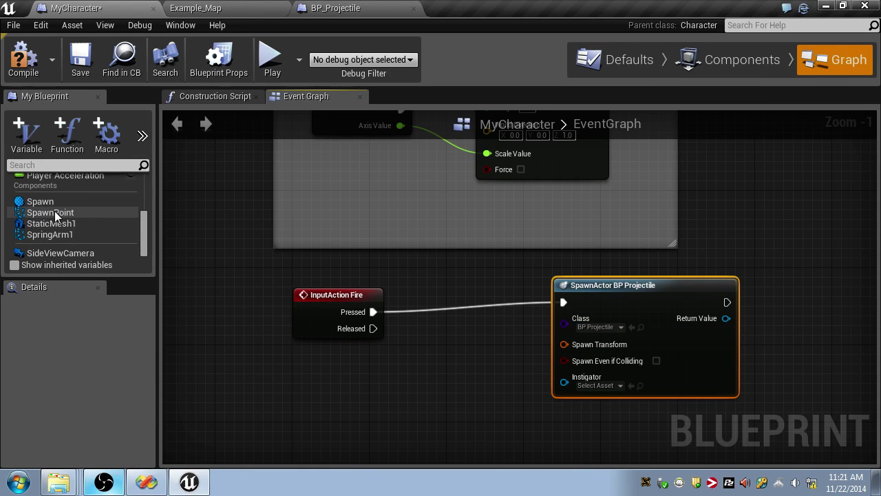
{"action": "left_click_drag", "start_coordinate": [70, 212], "coordinate": [330, 406], "text": "ctrl"}
{"action": "right_click_drag", "start_coordinate": [464, 388], "coordinate": [424, 317]}
{"action": "left_click_drag", "start_coordinate": [356, 351], "coordinate": [422, 291]}
{"action": "type", "text": "Get Transform"}
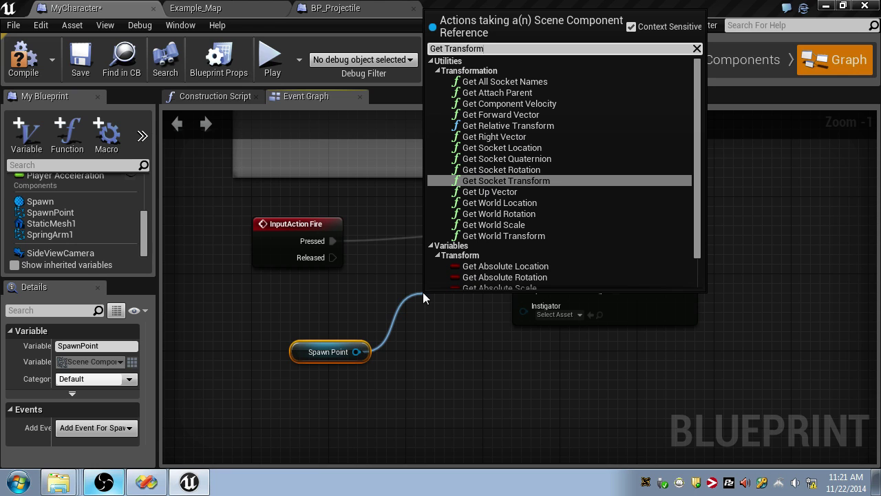
{"action": "scroll", "coordinate": [580, 194], "scroll_direction": "down", "scroll_amount": 1}
{"action": "scroll", "coordinate": [575, 185], "scroll_direction": "up", "scroll_amount": 2}
{"action": "left_click", "coordinate": [330, 347]}
{"action": "left_click_drag", "start_coordinate": [330, 346], "coordinate": [301, 347]}
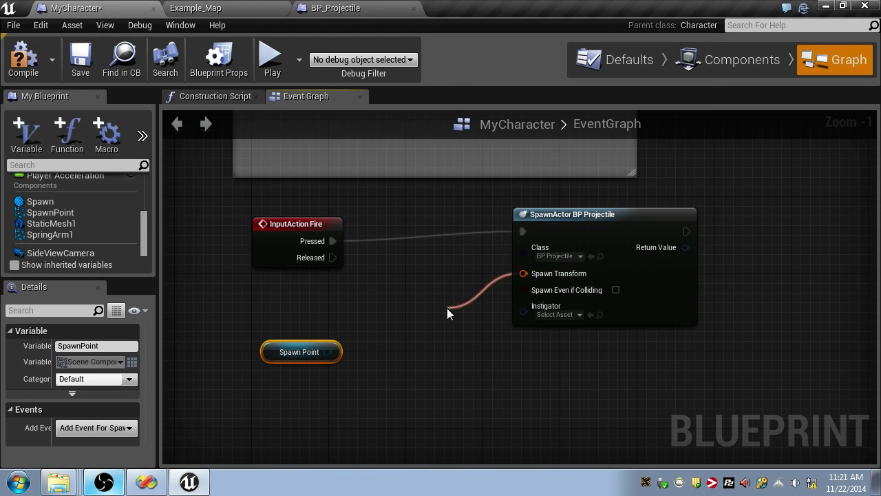
- Add a Make Transform node feeding SpawnActor BP Projectile's Spawn Transform input, and space the surrounding nodes apart
{"action": "left_click_drag", "start_coordinate": [447, 313], "coordinate": [446, 313]}
{"action": "type", "text": "Make"}
{"action": "key", "text": "Return"}
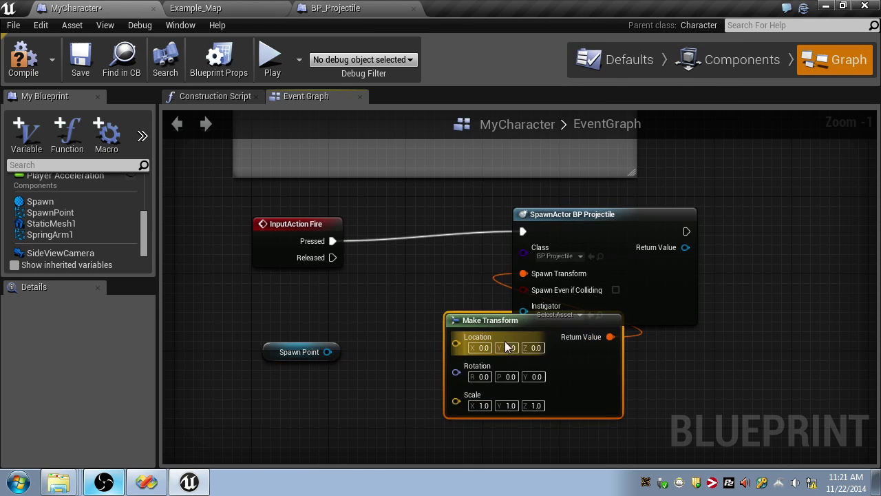
{"action": "left_click_drag", "start_coordinate": [512, 318], "coordinate": [454, 308]}
{"action": "left_click_drag", "start_coordinate": [634, 219], "coordinate": [769, 219]}
{"action": "left_click_drag", "start_coordinate": [279, 358], "coordinate": [250, 368]}
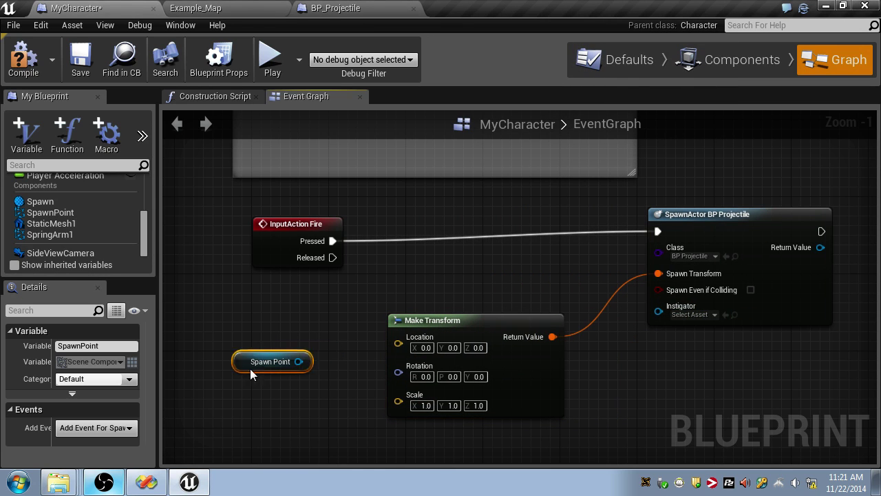
- Add a Get World Location node fed by the Spawn Point reference and arrange it between the two neighbouring nodes
{"action": "left_click_drag", "start_coordinate": [316, 343], "coordinate": [318, 342]}
{"action": "type", "text": "Get Location"}
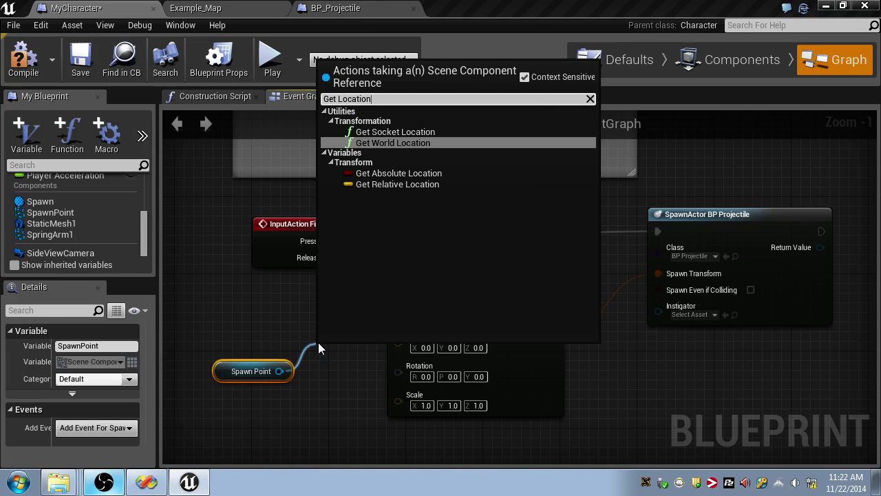
{"action": "left_click", "coordinate": [386, 142]}
{"action": "left_click_drag", "start_coordinate": [255, 329], "coordinate": [167, 390]}
{"action": "right_click_drag", "start_coordinate": [371, 336], "coordinate": [384, 323]}
{"action": "left_click", "coordinate": [384, 334]}
- Add a Get World Transform node targeting the Spawn Point reference
{"action": "left_click_drag", "start_coordinate": [197, 363], "coordinate": [330, 394]}
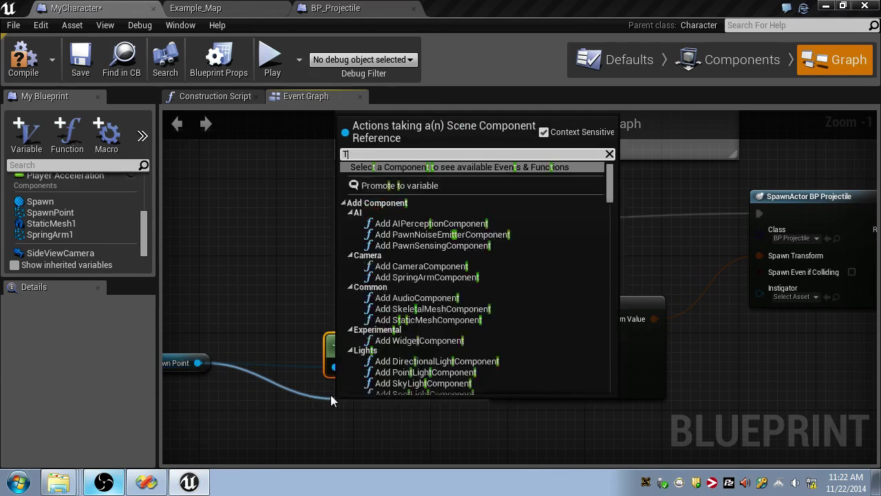
{"action": "type", "text": "Transform"}
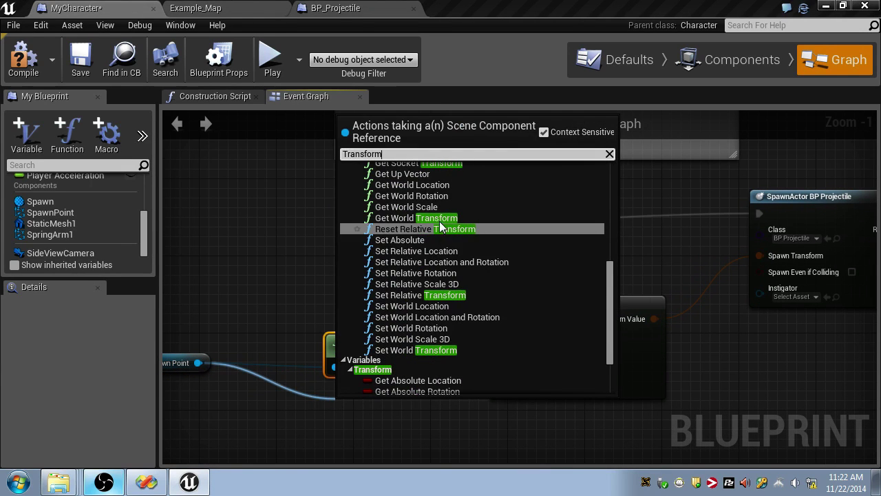
{"action": "left_click", "coordinate": [416, 218]}
- Delete the Get World Location and Make Transform nodes from the graph
{"action": "left_click", "coordinate": [382, 342]}
{"action": "key", "text": "Delete"}
{"action": "left_click", "coordinate": [592, 301]}
{"action": "key", "text": "Delete"}
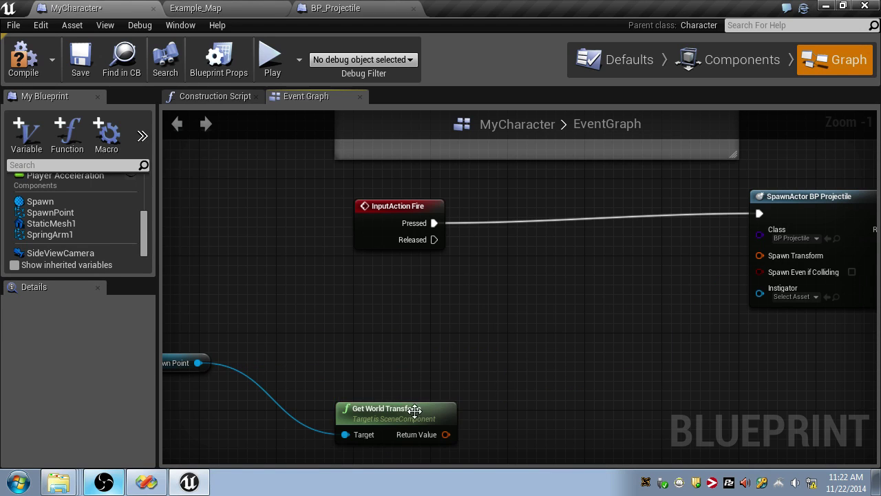
- Connect Get World Transform's Return Value to the Spawn Transform input and group it with Spawn Point near the SpawnActor node
{"action": "left_click_drag", "start_coordinate": [385, 408], "coordinate": [501, 322]}
{"action": "left_click_drag", "start_coordinate": [195, 362], "coordinate": [393, 353]}
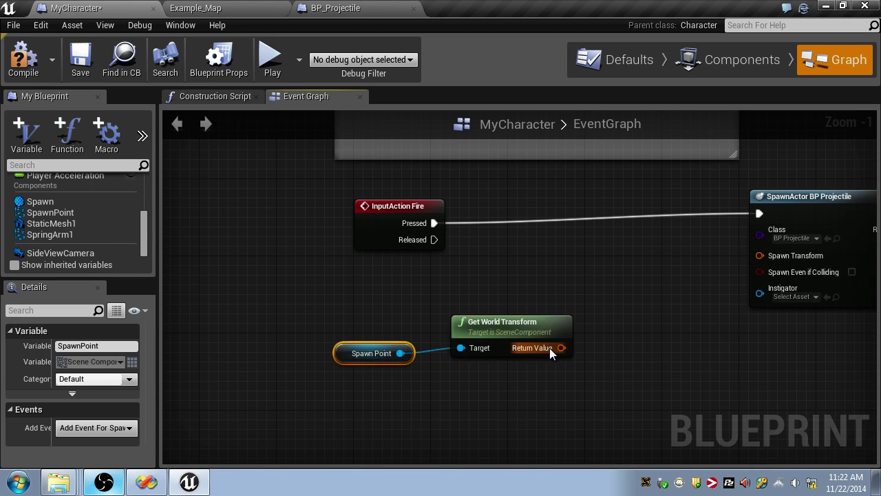
{"action": "left_click_drag", "start_coordinate": [338, 285], "coordinate": [490, 365]}
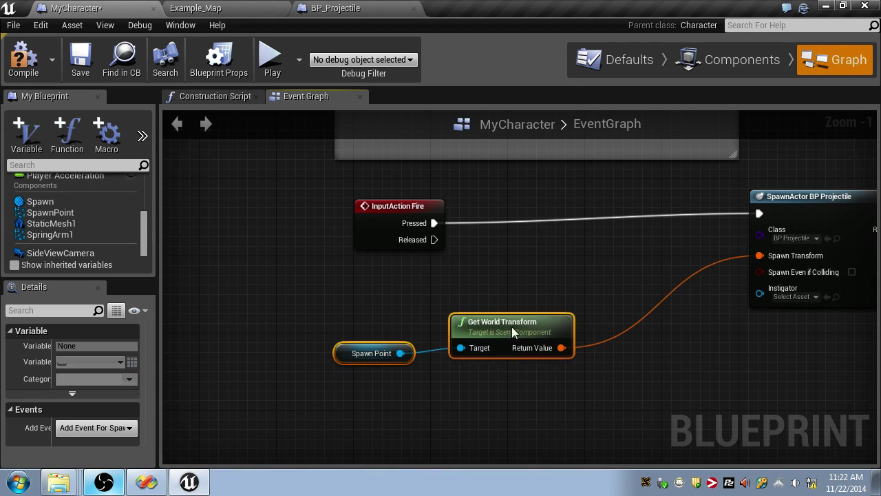
{"action": "left_click_drag", "start_coordinate": [511, 326], "coordinate": [587, 296]}
- Save and compile the MyCharacter blueprint, and play-test firing projectiles from the spawn point
{"action": "right_click_drag", "start_coordinate": [746, 352], "coordinate": [681, 384]}
{"action": "key", "text": "ctrl+s"}
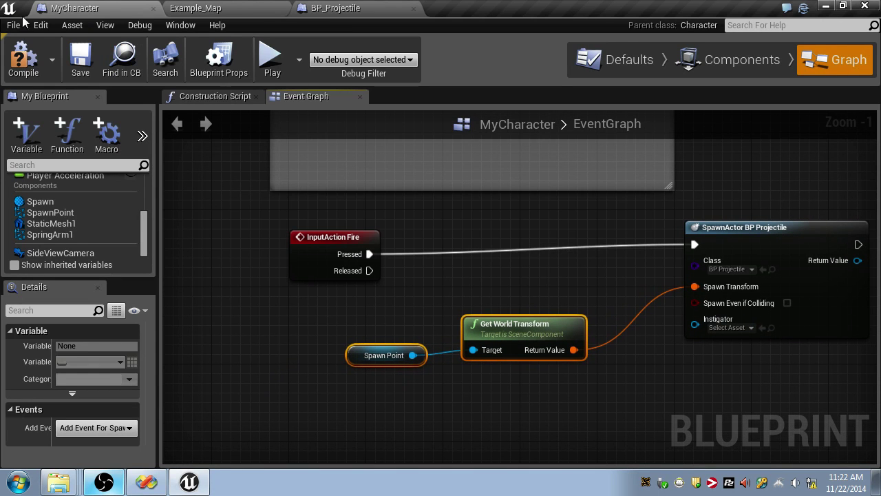
{"action": "left_click", "coordinate": [25, 58]}
{"action": "left_click", "coordinate": [281, 57]}
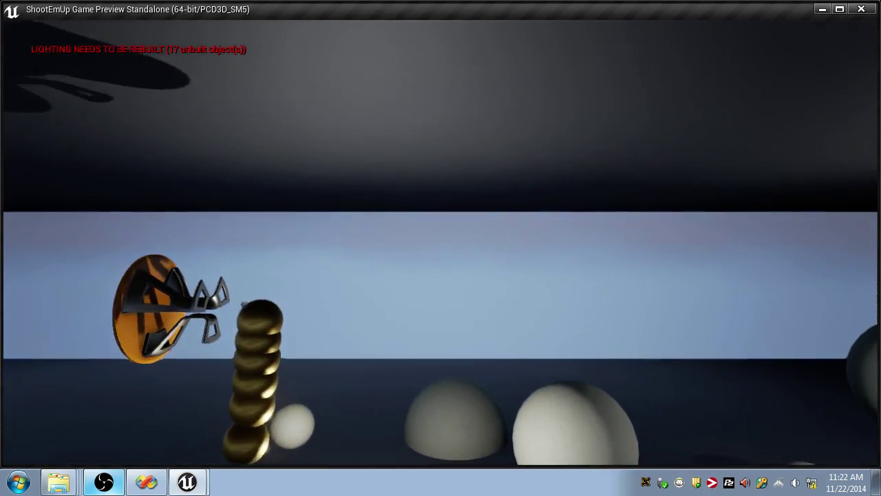
{"action": "key", "text": "Escape"}
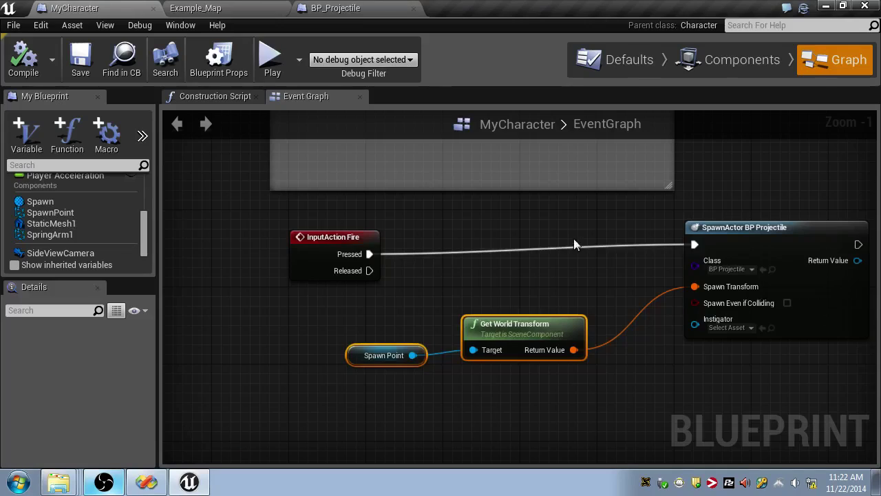
- Move MyCharacter's SpawnPoint component farther in front of the mesh, to an X location of 110
{"action": "right_click_drag", "start_coordinate": [574, 245], "coordinate": [379, 231]}
{"action": "left_click", "coordinate": [335, 9]}
{"action": "left_click", "coordinate": [128, 8]}
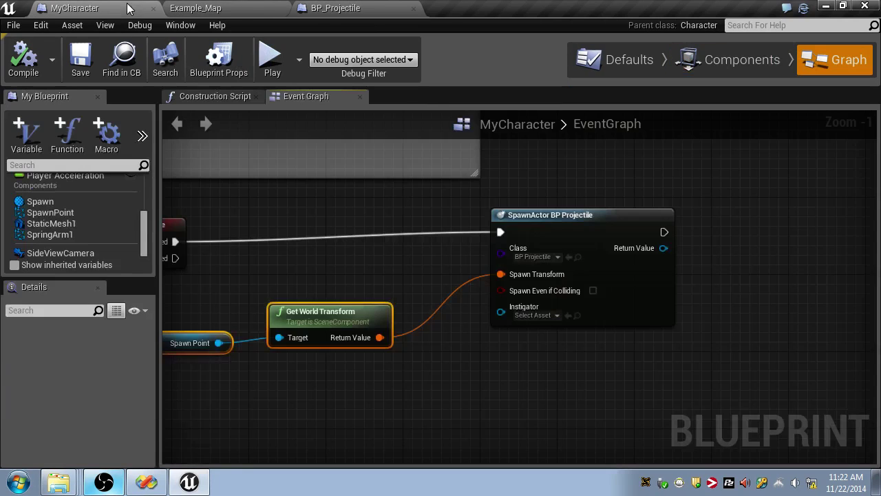
{"action": "left_click", "coordinate": [733, 61]}
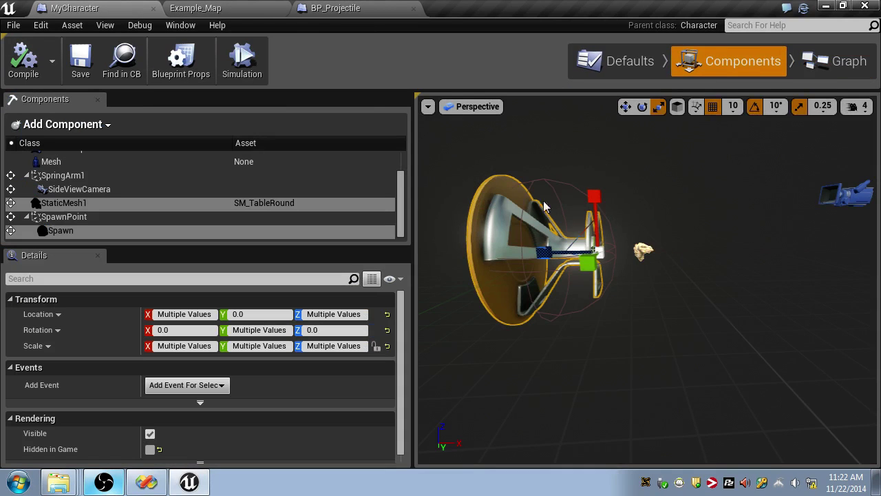
{"action": "left_click", "coordinate": [134, 218]}
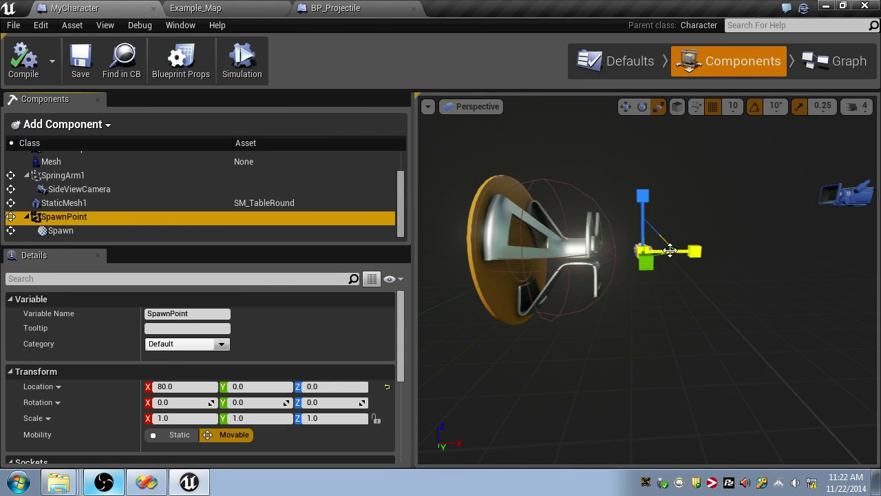
{"action": "left_click_drag", "start_coordinate": [673, 257], "coordinate": [716, 255]}
- Play Example_Map in the editor to test projectile firing from the moved spawn point, and end the session
{"action": "left_click", "coordinate": [215, 8]}
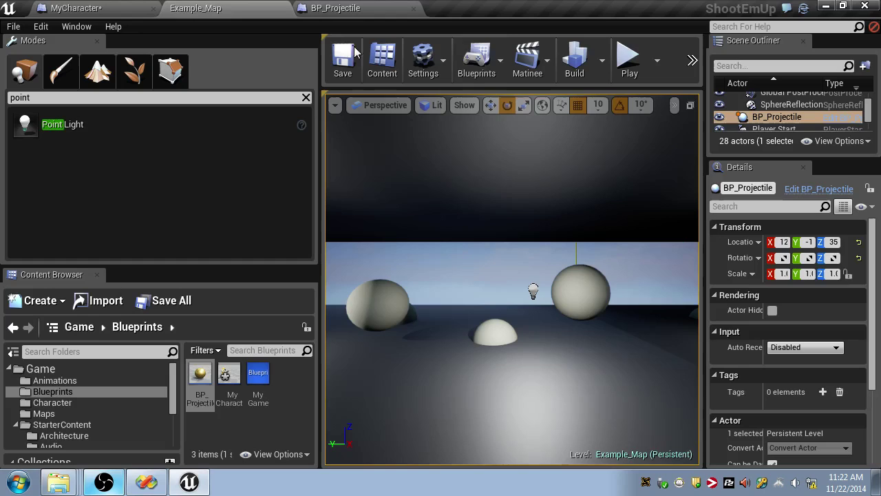
{"action": "left_click", "coordinate": [628, 62]}
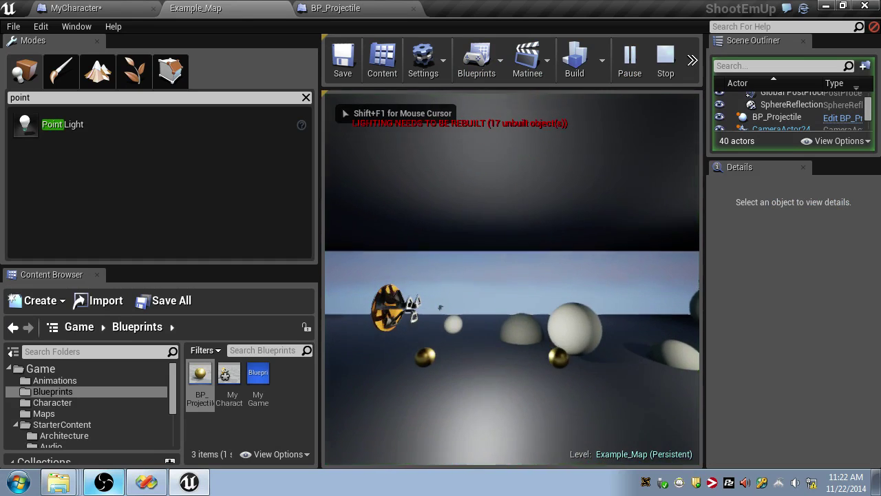
{"action": "left_click", "coordinate": [513, 279]}
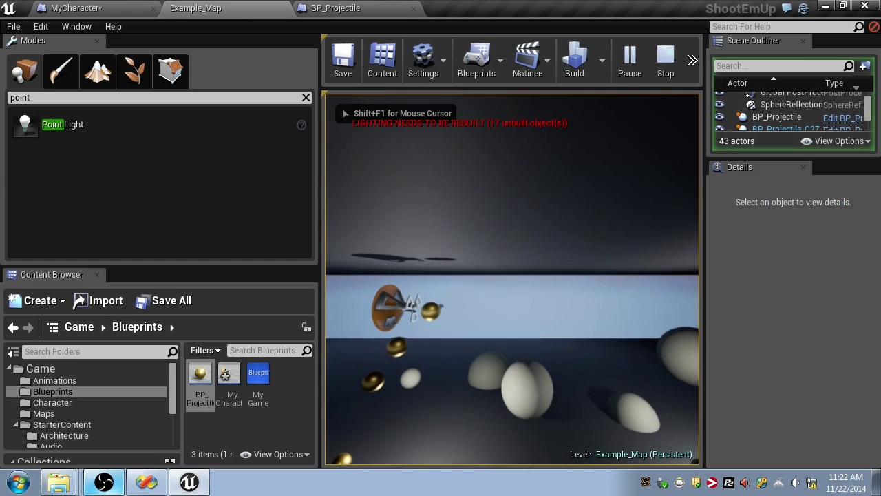
{"action": "key", "text": "Escape"}
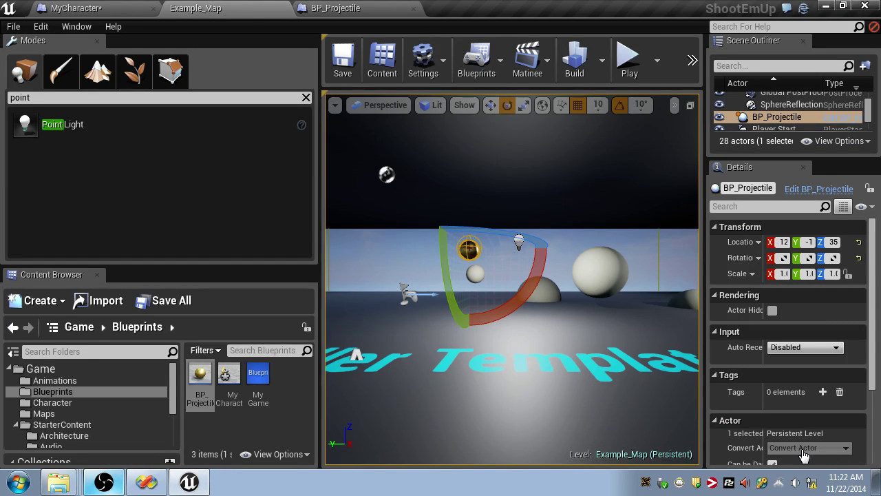
- Play-test Example_Map again, review the Play In Editor messages in the Message Log, and close the log
{"action": "left_click", "coordinate": [626, 68]}
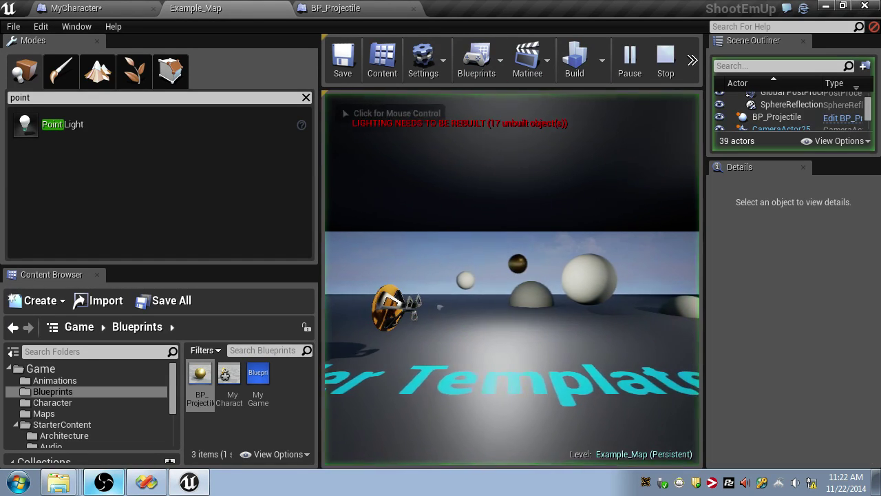
{"action": "key", "text": "Escape"}
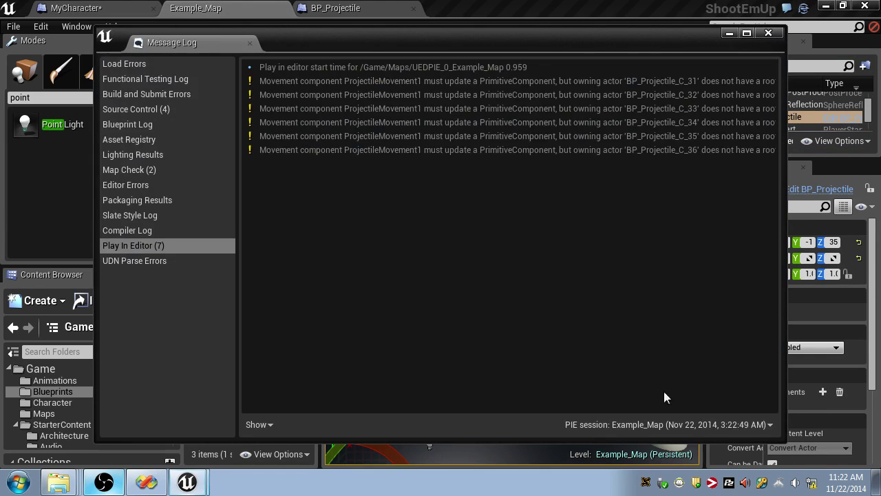
{"action": "left_click", "coordinate": [441, 95]}
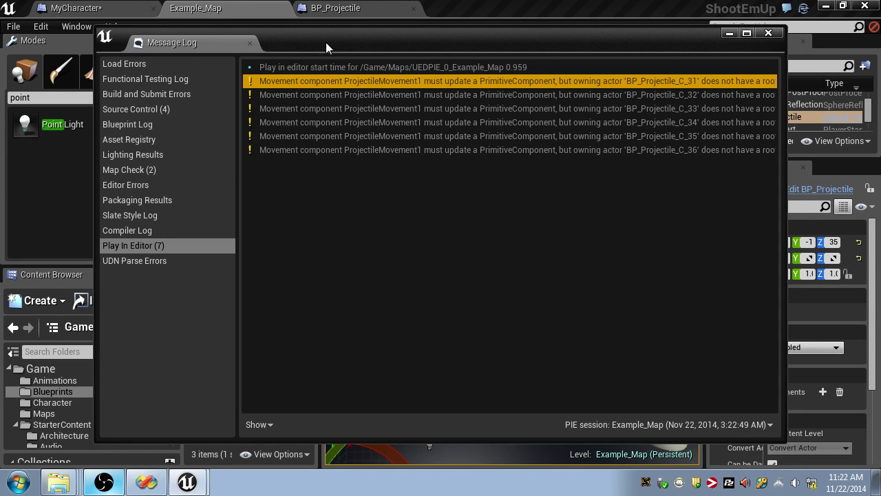
{"action": "left_click", "coordinate": [249, 43]}
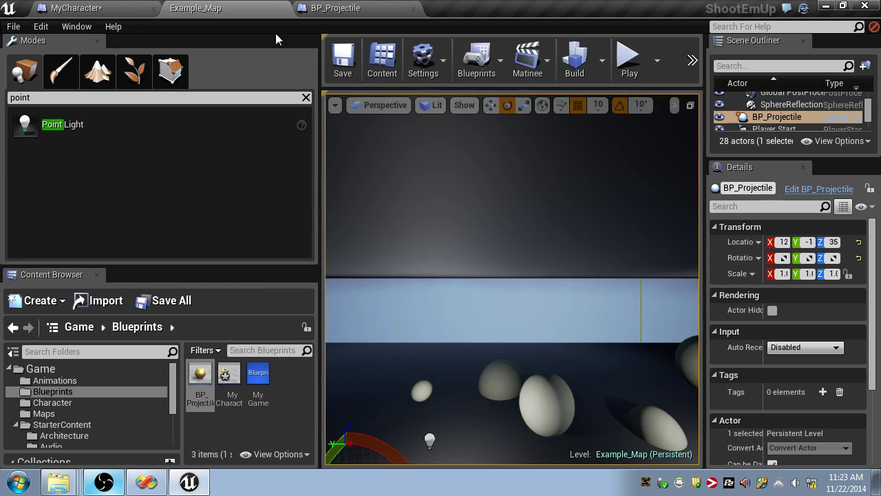
- Replace the ProjectileMovement1 component in BP_Projectile with a duplicate of itself and compile the blueprint
{"action": "left_click", "coordinate": [337, 8]}
{"action": "left_click", "coordinate": [85, 158]}
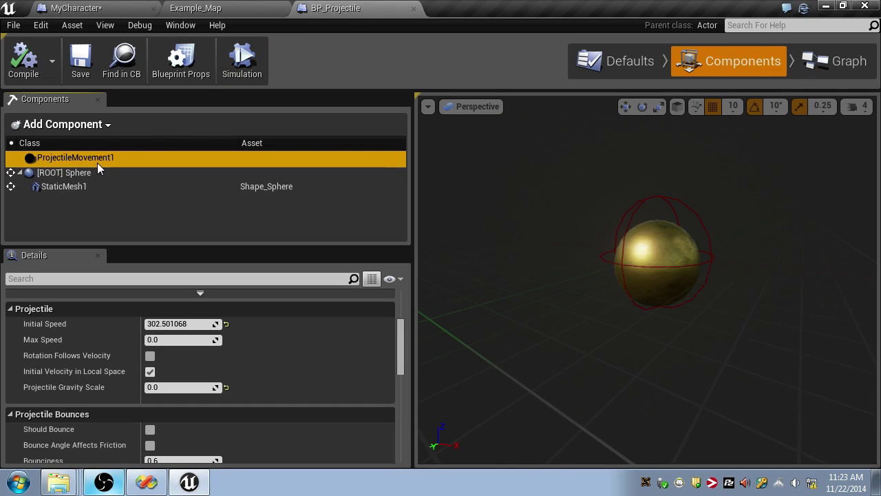
{"action": "key", "text": "ctrl+w"}
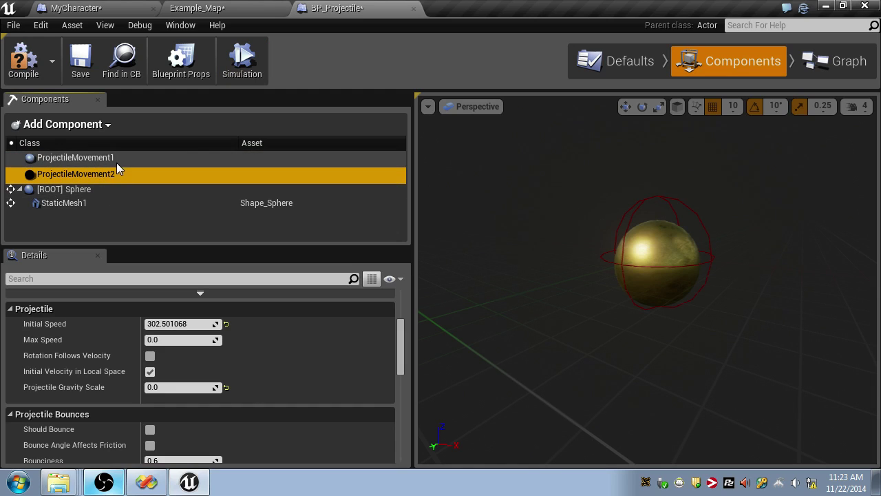
{"action": "left_click", "coordinate": [109, 158]}
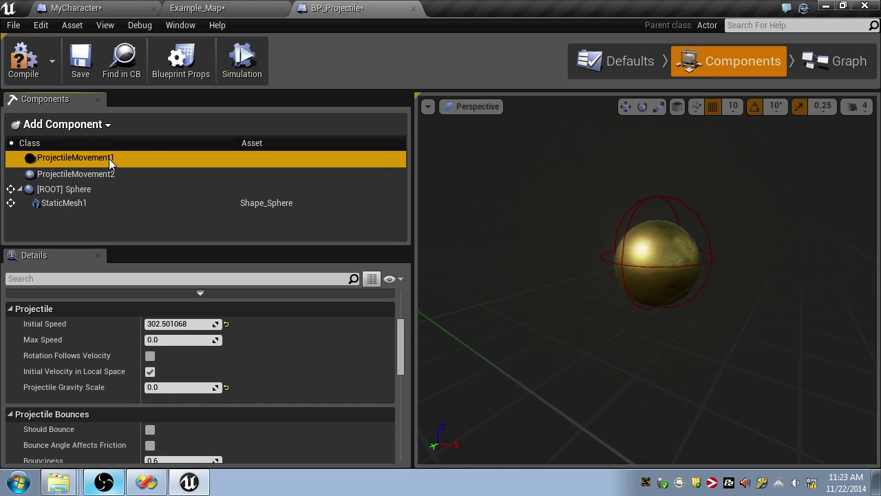
{"action": "key", "text": "Delete"}
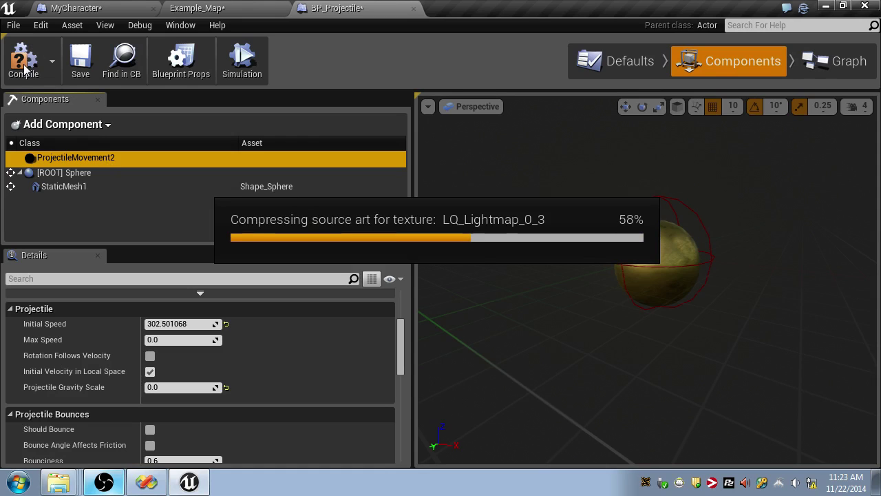
{"action": "left_click", "coordinate": [24, 65]}
- Test firing with the replaced projectile movement component by playing Example_Map, and stop the session
{"action": "left_click", "coordinate": [91, 9]}
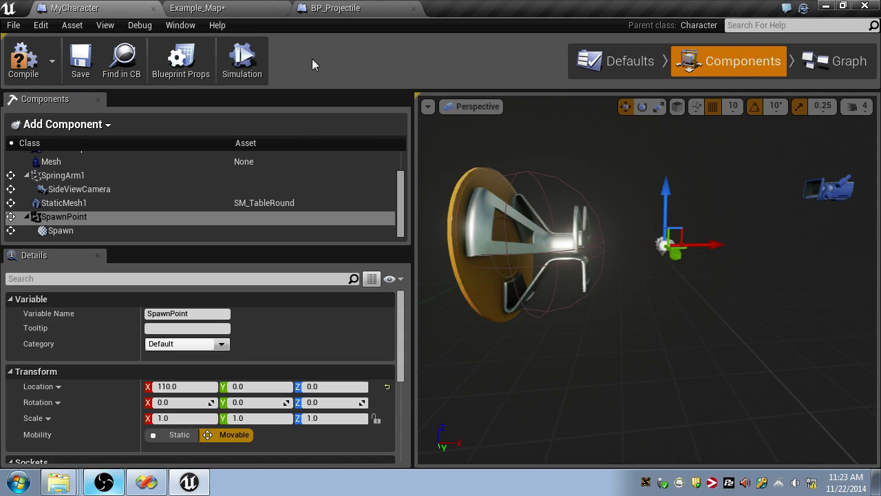
{"action": "left_click", "coordinate": [140, 55]}
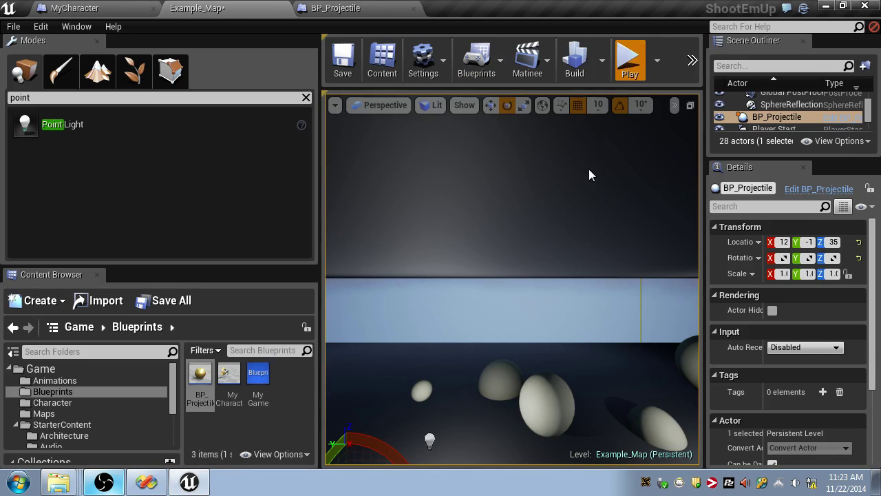
{"action": "key", "text": "alt+p"}
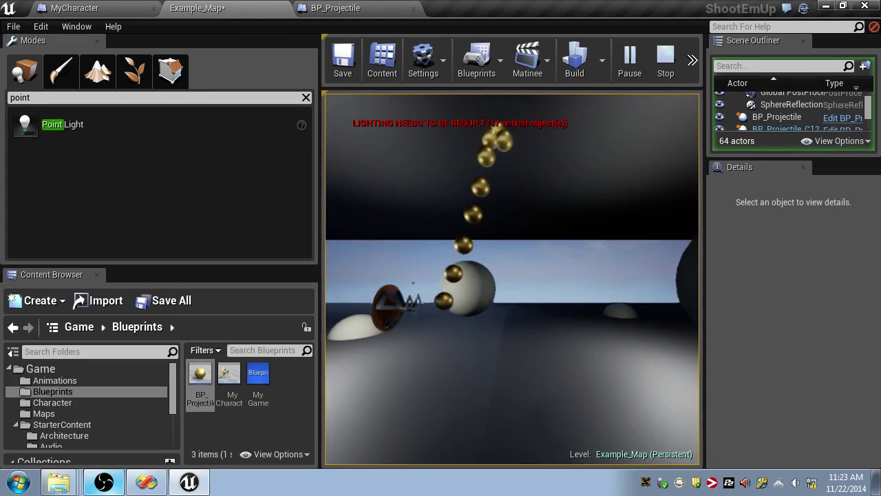
{"action": "key", "text": "Escape"}
- Set the Initial Speed of BP_Projectile's projectile movement component to 1688.107788 and save the changes
{"action": "left_click", "coordinate": [335, 7]}
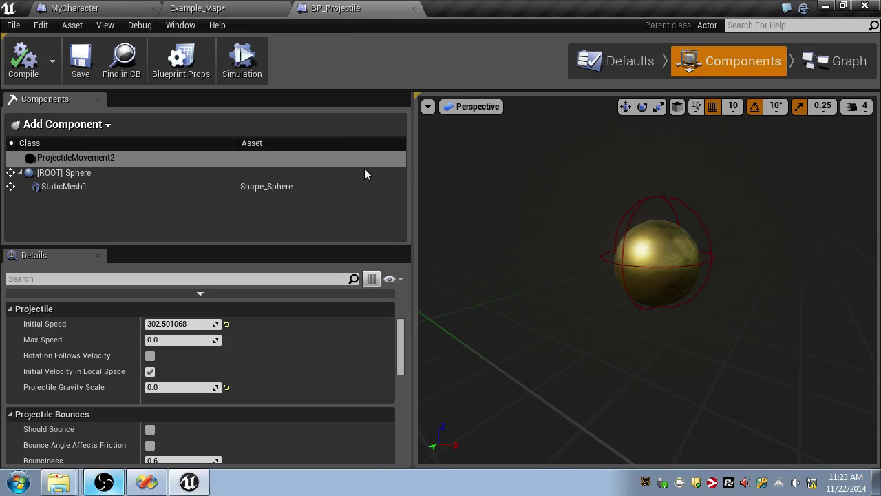
{"action": "scroll", "coordinate": [160, 372], "scroll_direction": "down", "scroll_amount": 8}
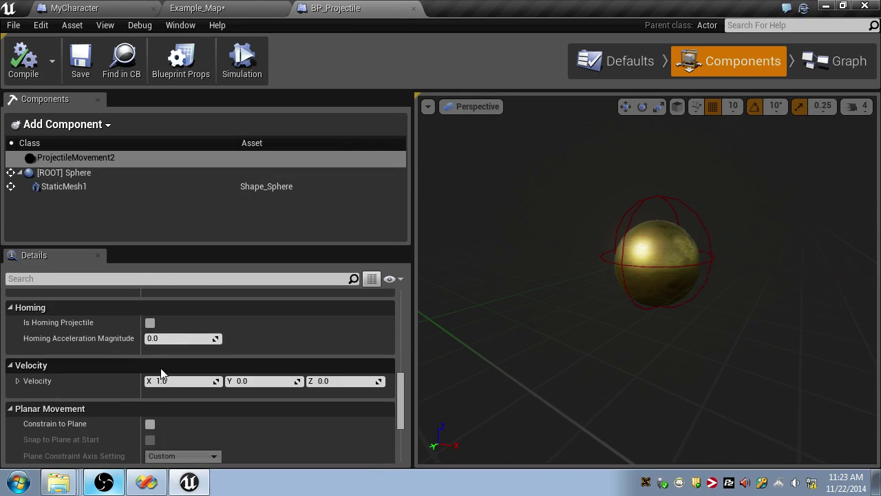
{"action": "scroll", "coordinate": [161, 366], "scroll_direction": "down", "scroll_amount": 3}
{"action": "scroll", "coordinate": [162, 363], "scroll_direction": "up", "scroll_amount": 12}
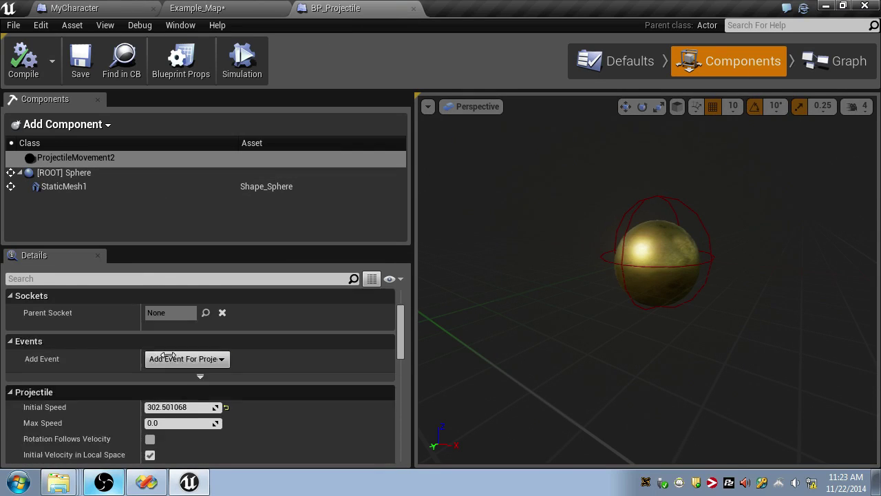
{"action": "scroll", "coordinate": [168, 355], "scroll_direction": "up", "scroll_amount": 1}
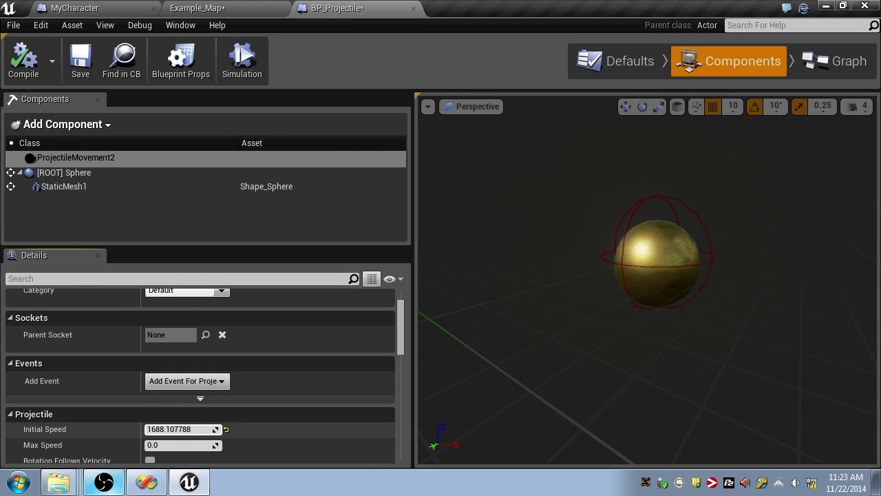
{"action": "key", "text": "ctrl+s"}
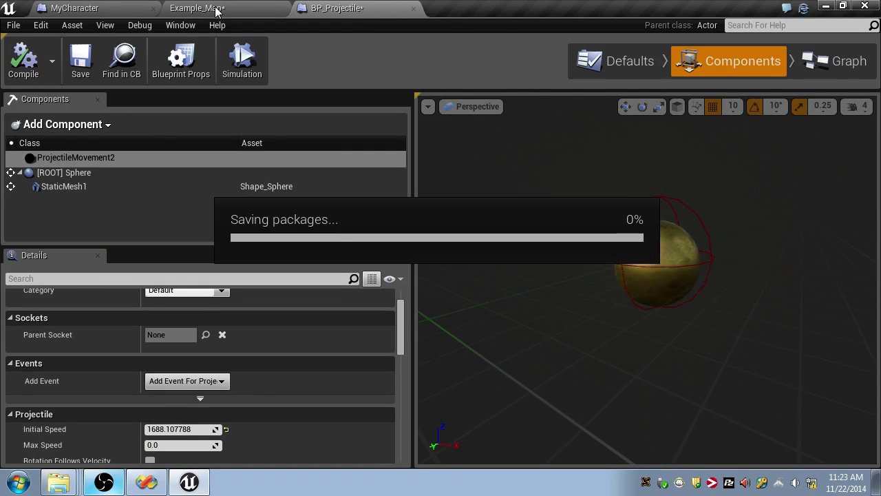
- Play Example_Map in the editor to test the faster projectiles while flying the character around, and stop the session
{"action": "left_click", "coordinate": [215, 9]}
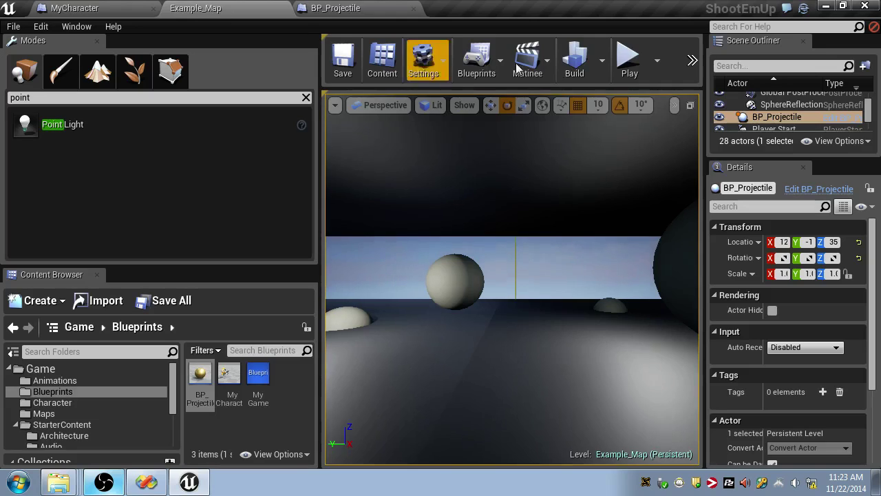
{"action": "left_click", "coordinate": [629, 61]}
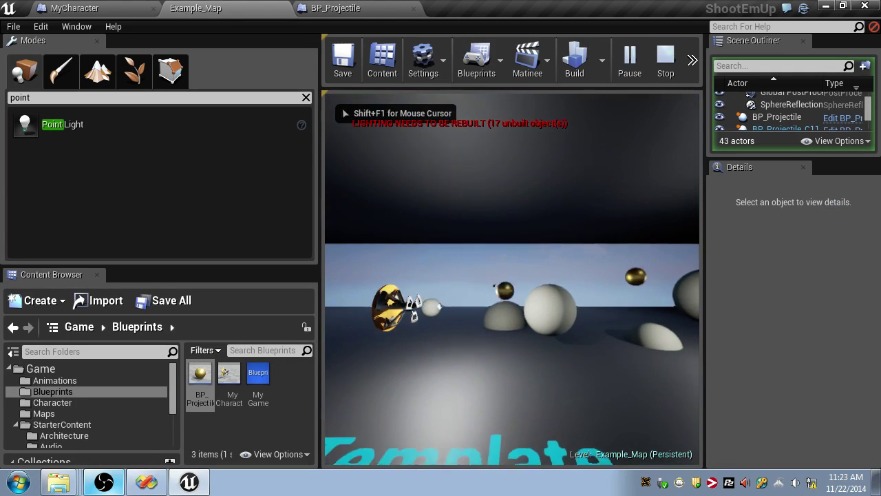
{"action": "key", "text": "w"}
{"action": "key", "text": "s"}
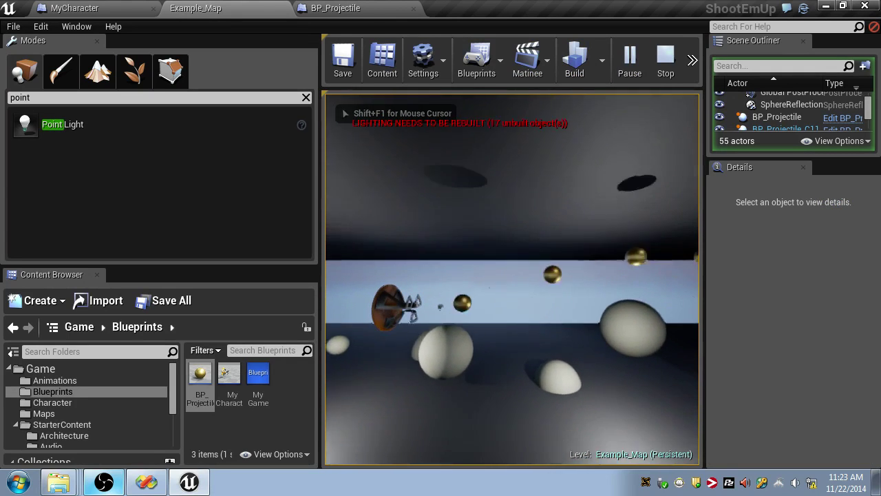
{"action": "key", "text": "s"}
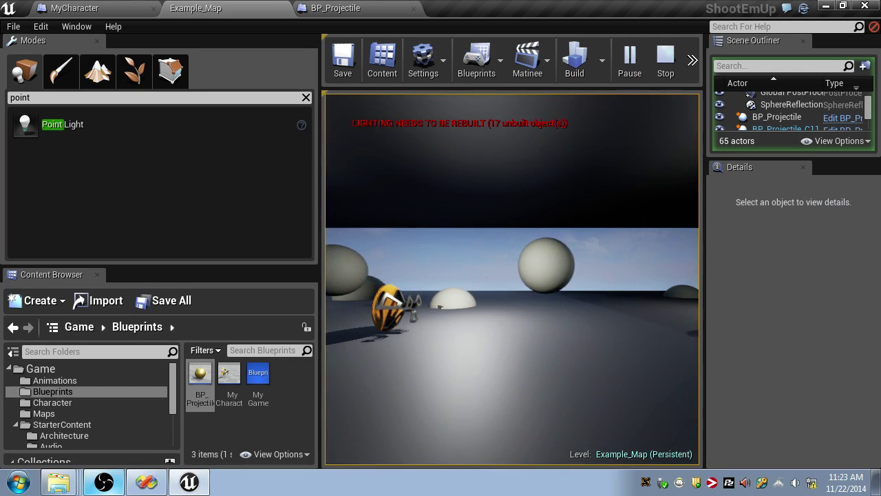
{"action": "key", "text": "w"}
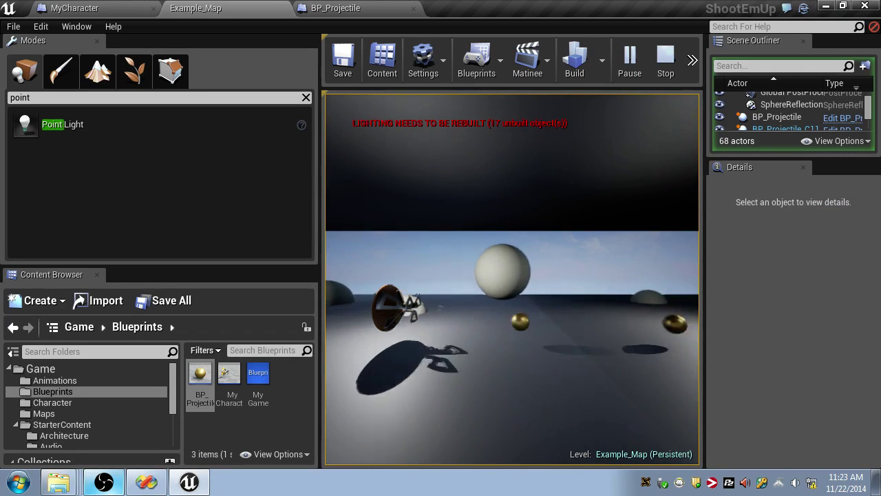
{"action": "key", "text": "s"}
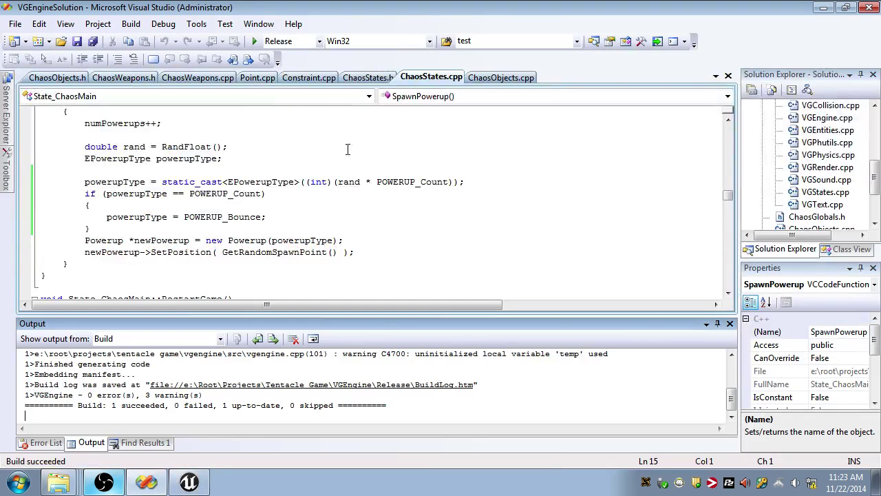
{"action": "key", "text": "w"}
{"action": "left_click", "coordinate": [177, 485]}
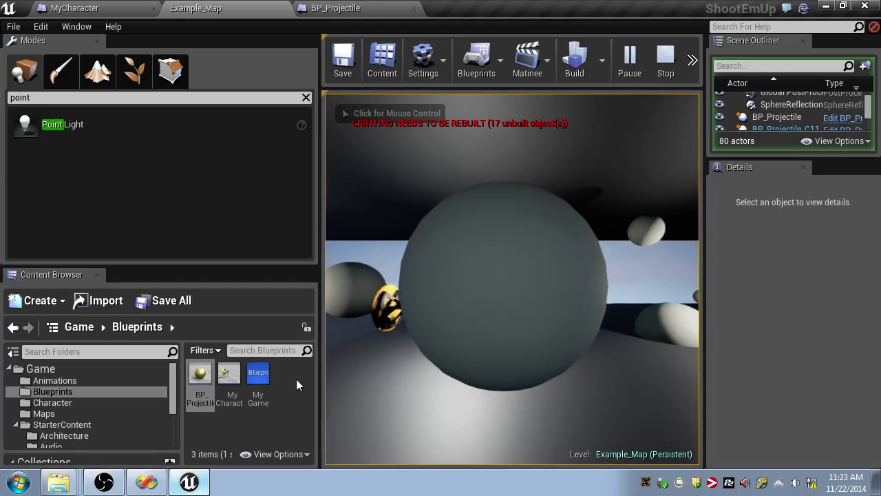
{"action": "left_click", "coordinate": [671, 71]}
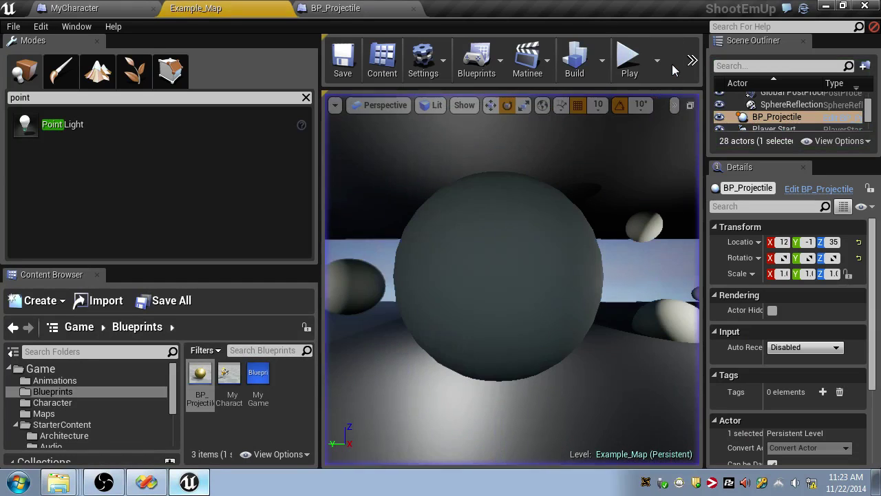
- Place a copy of a sphere mesh in Example_Map and reposition it among the other spheres
{"action": "left_click", "coordinate": [475, 272]}
{"action": "right_click_drag", "start_coordinate": [475, 273], "coordinate": [344, 276]}
{"action": "key", "text": "w"}
{"action": "left_click_drag", "start_coordinate": [474, 311], "coordinate": [326, 328]}
{"action": "right_click_drag", "start_coordinate": [438, 285], "coordinate": [515, 342]}
{"action": "key", "text": "r"}
{"action": "key", "text": "w"}
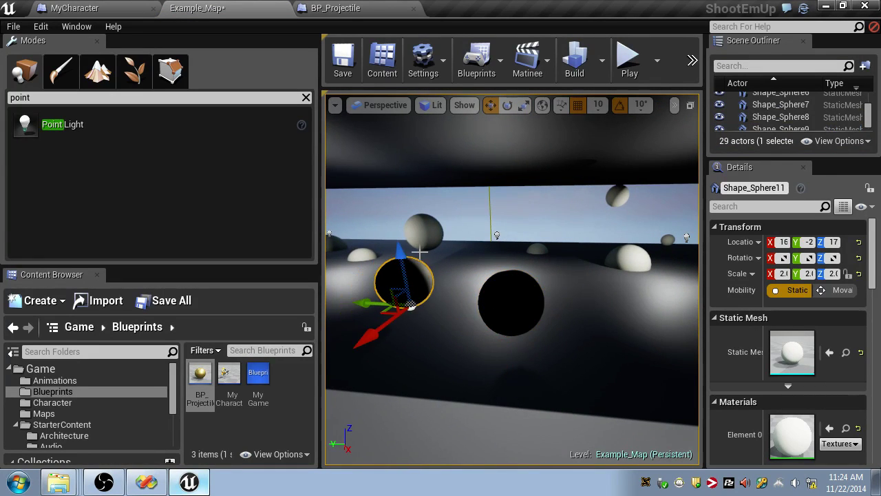
- Run Example_Map as a Standalone Game, fly up and down while firing repeated projectiles, and end the preview
{"action": "left_click", "coordinate": [657, 62]}
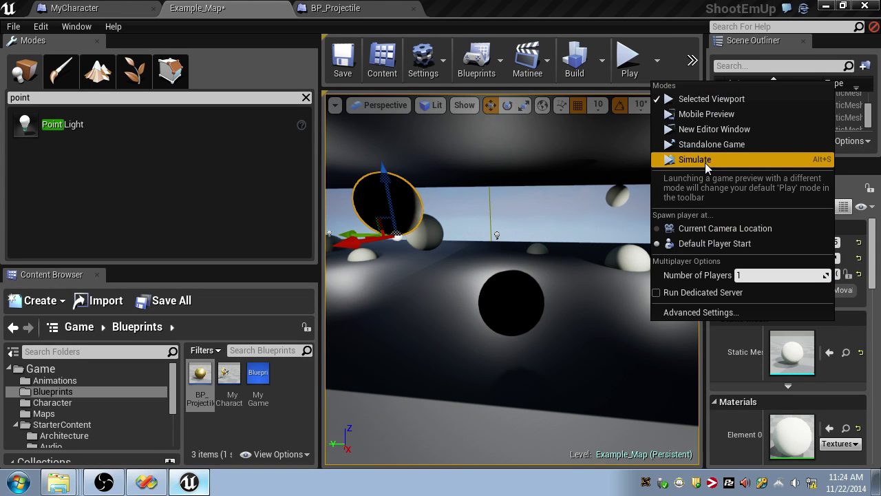
{"action": "left_click", "coordinate": [712, 144]}
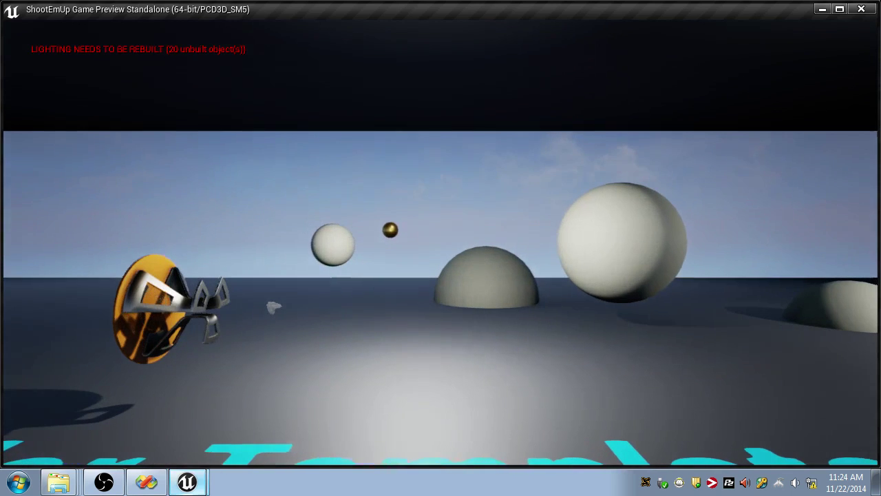
{"action": "key", "text": "w"}
{"action": "key", "text": "s"}
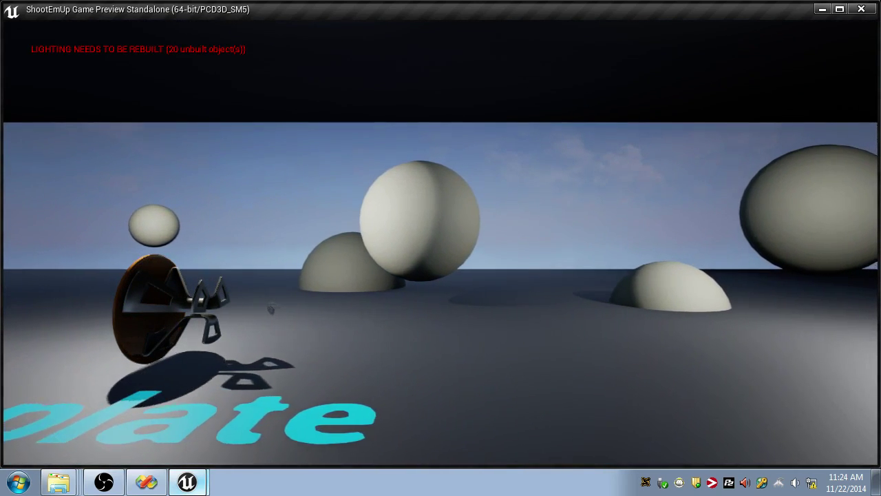
{"action": "key", "text": "w"}
{"action": "key", "text": "s"}
{"action": "key", "text": "space"}
{"action": "key", "text": "space"}
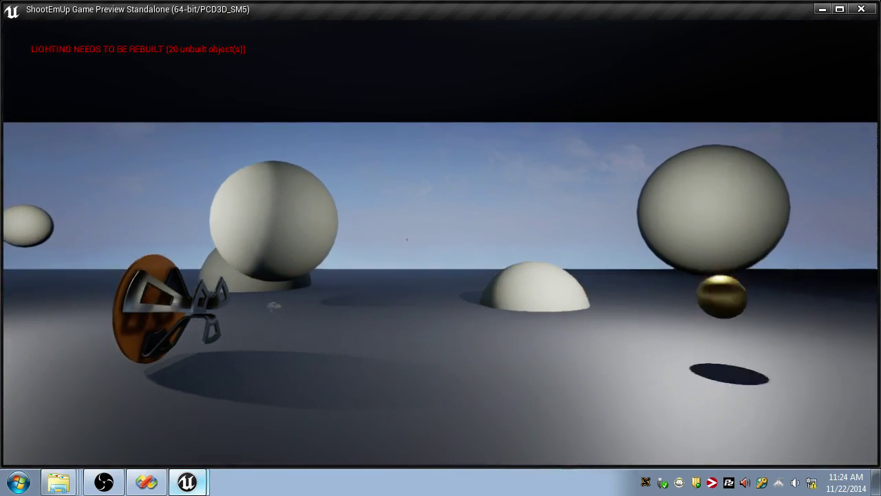
{"action": "key", "text": "w"}
{"action": "key", "text": "s"}
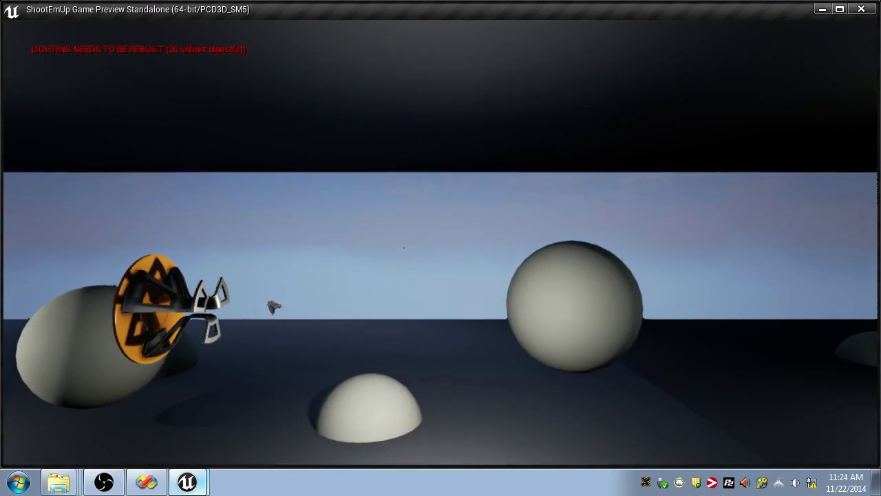
{"action": "key", "text": "w"}
{"action": "key", "text": "s"}
{"action": "key", "text": "space"}
{"action": "key", "text": "space"}
{"action": "key", "text": "space"}
{"action": "key", "text": "space"}
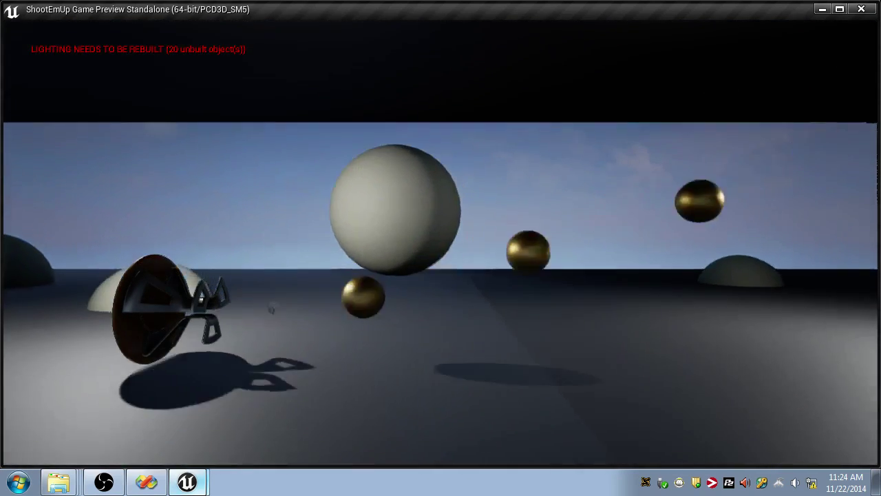
{"action": "key", "text": "w"}
{"action": "key", "text": "space"}
{"action": "key", "text": "space"}
{"action": "key", "text": "space"}
{"action": "key", "text": "space"}
{"action": "key", "text": "space"}
{"action": "key", "text": "s"}
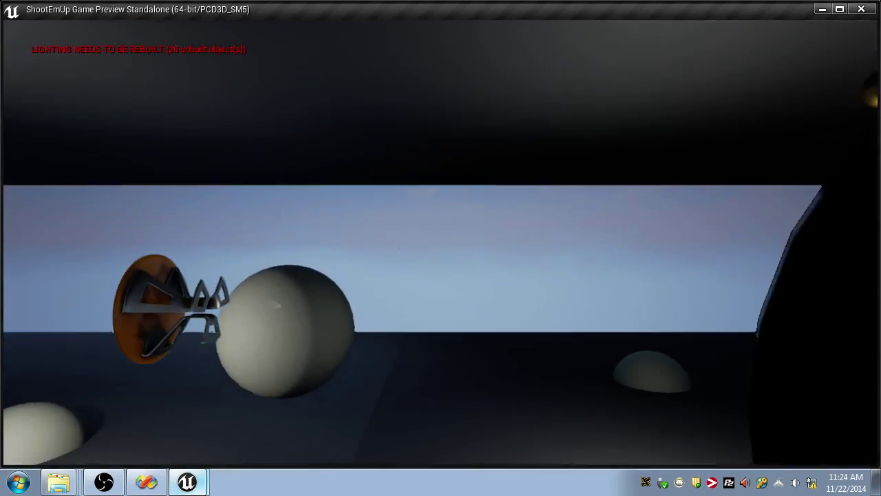
{"action": "key", "text": "w"}
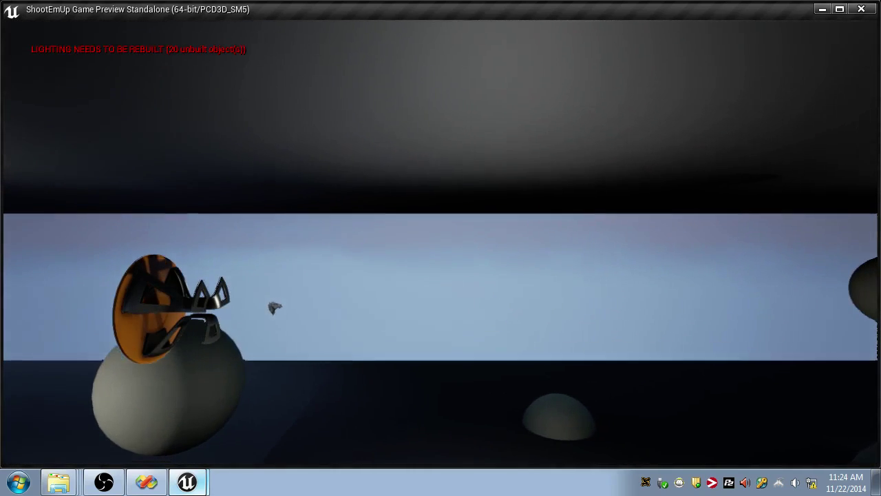
{"action": "key", "text": "Escape"}
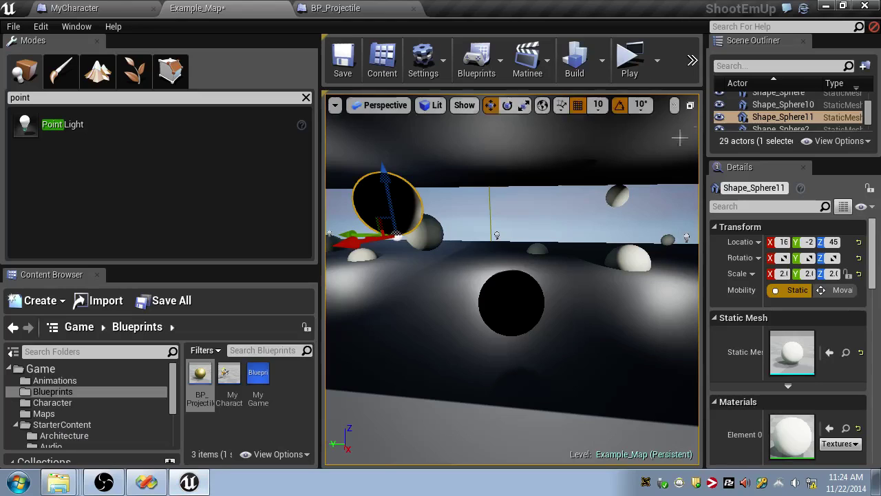
- Delete the Shape_Sphere11 mesh from Example_Map and save the map
{"action": "key", "text": "Delete"}
{"action": "right_click_drag", "start_coordinate": [550, 220], "coordinate": [511, 218]}
{"action": "key", "text": "s"}
{"action": "key", "text": "w"}
{"action": "key", "text": "ctrl+s"}
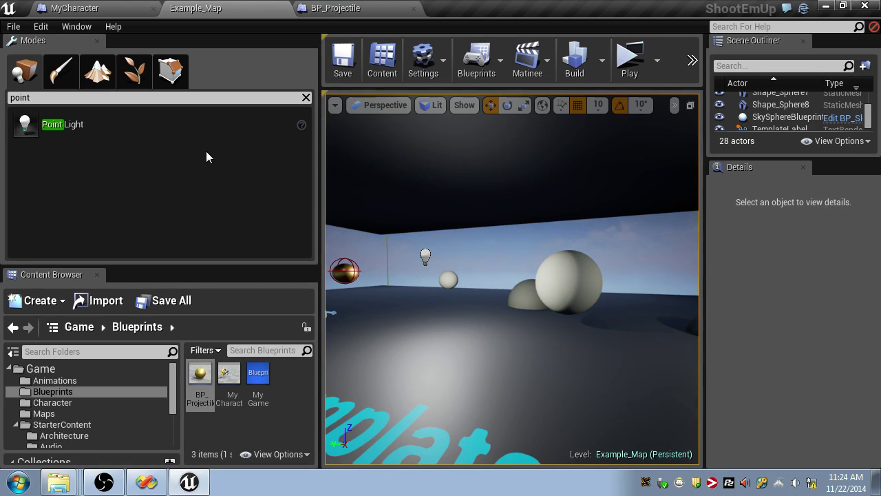
- Duplicate the BP_Projectile blueprint as BP_Enemy and open the copy's components for editing
{"action": "right_click", "coordinate": [200, 384]}
{"action": "left_click", "coordinate": [234, 245]}
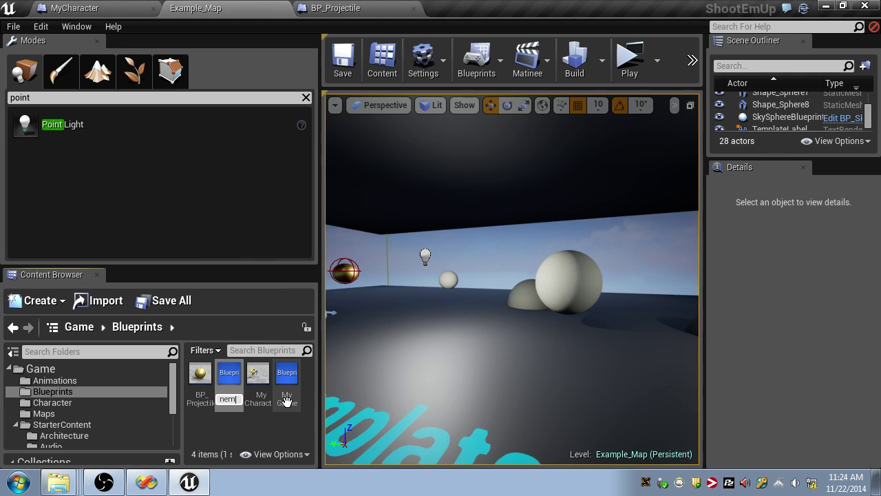
{"action": "double_click", "coordinate": [201, 383]}
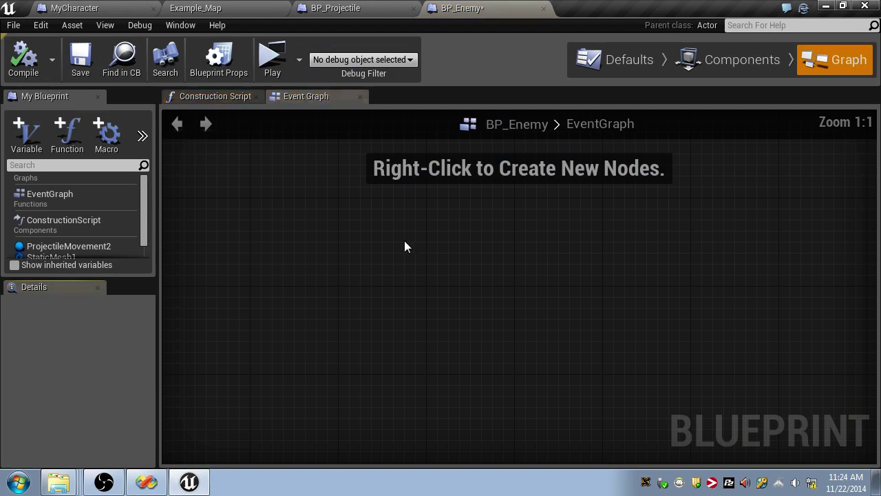
{"action": "left_click", "coordinate": [704, 64]}
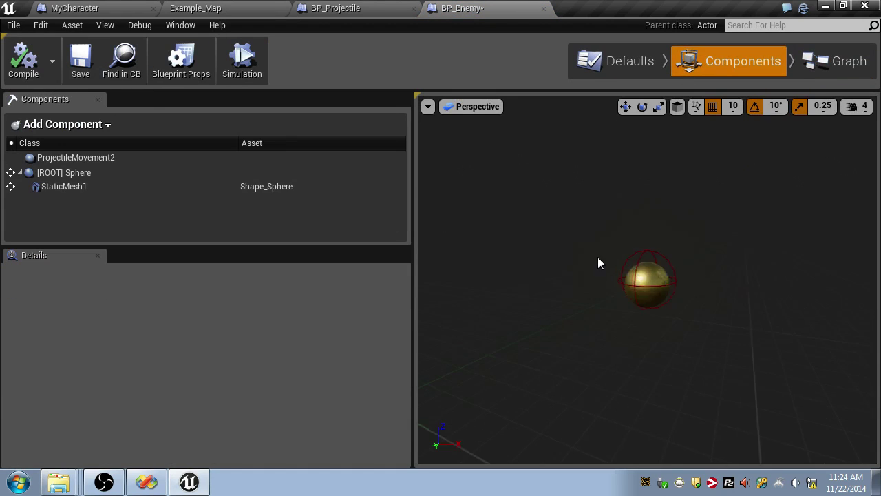
- Examine the material, transform and collision settings of BP_Enemy's StaticMesh1 and root Sphere components
{"action": "scroll", "coordinate": [664, 277], "scroll_direction": "up", "scroll_amount": 7}
{"action": "left_click", "coordinate": [84, 172]}
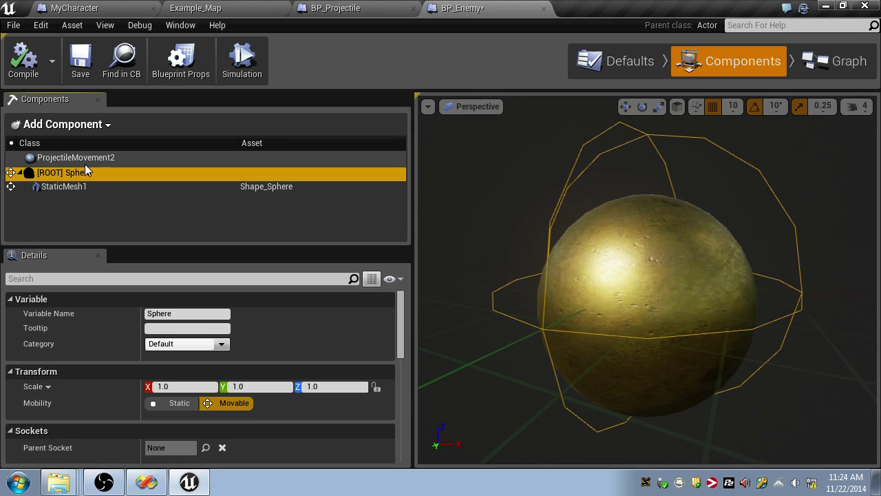
{"action": "left_click", "coordinate": [83, 185]}
{"action": "scroll", "coordinate": [232, 357], "scroll_direction": "down", "scroll_amount": 2}
{"action": "scroll", "coordinate": [209, 360], "scroll_direction": "down", "scroll_amount": 10}
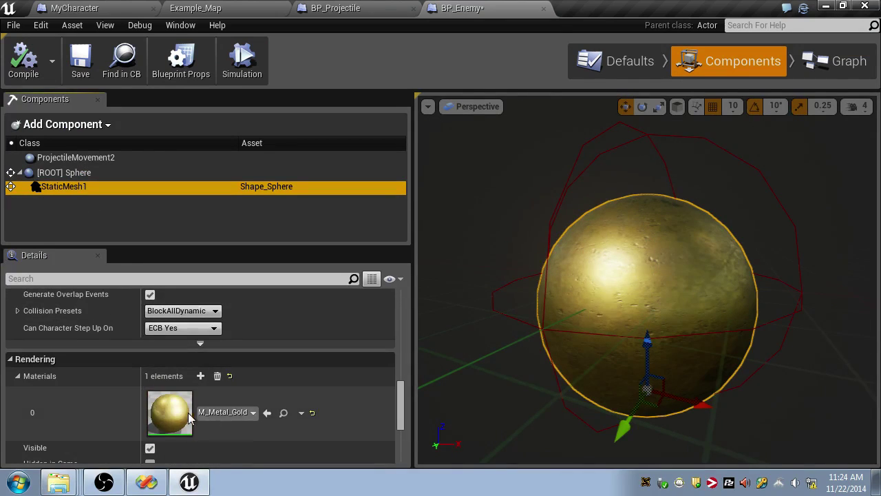
{"action": "scroll", "coordinate": [187, 399], "scroll_direction": "up", "scroll_amount": 12}
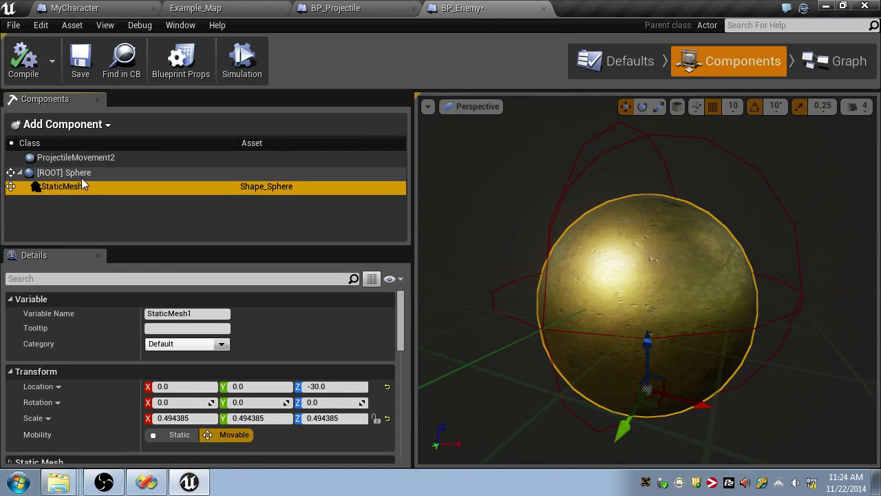
{"action": "left_click", "coordinate": [81, 176]}
{"action": "scroll", "coordinate": [186, 369], "scroll_direction": "down", "scroll_amount": 8}
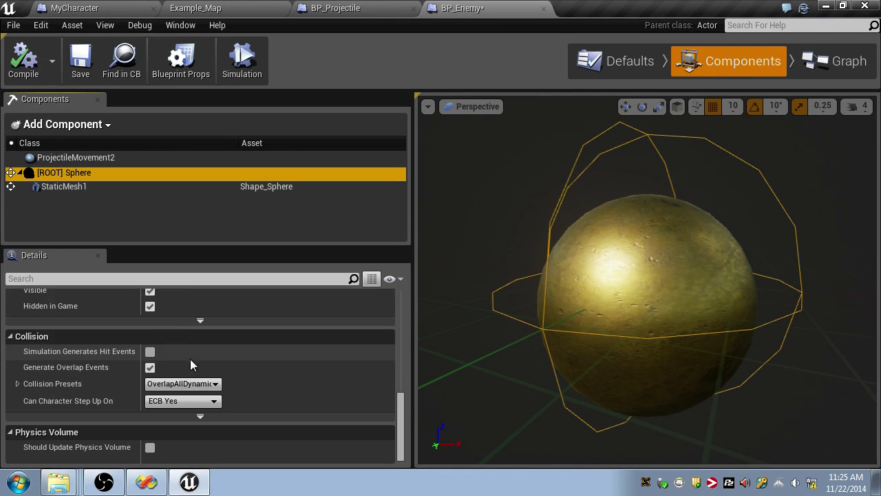
- Change the static mesh of BP_Enemy's StaticMesh1 component to Shape_TriPyramid
{"action": "left_click", "coordinate": [106, 188]}
{"action": "scroll", "coordinate": [199, 371], "scroll_direction": "down", "scroll_amount": 1}
{"action": "scroll", "coordinate": [199, 371], "scroll_direction": "up", "scroll_amount": 5}
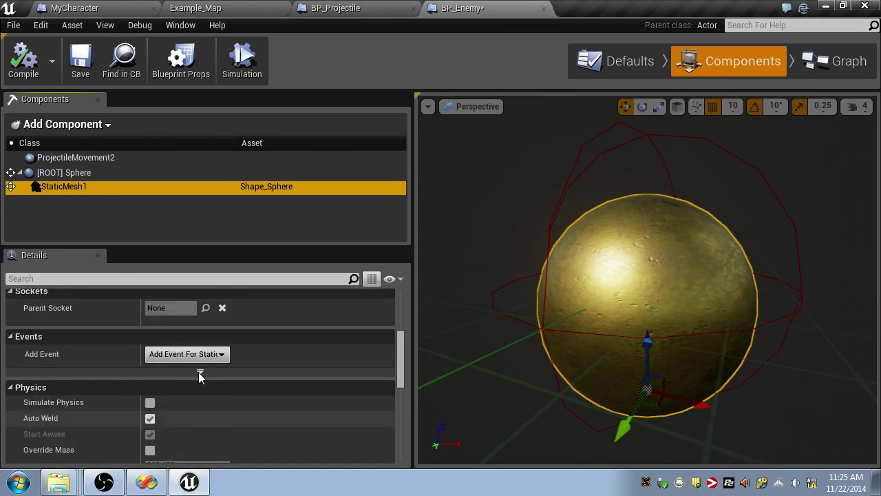
{"action": "scroll", "coordinate": [198, 372], "scroll_direction": "up", "scroll_amount": 3}
{"action": "left_click", "coordinate": [30, 383]}
{"action": "scroll", "coordinate": [130, 375], "scroll_direction": "down", "scroll_amount": 1}
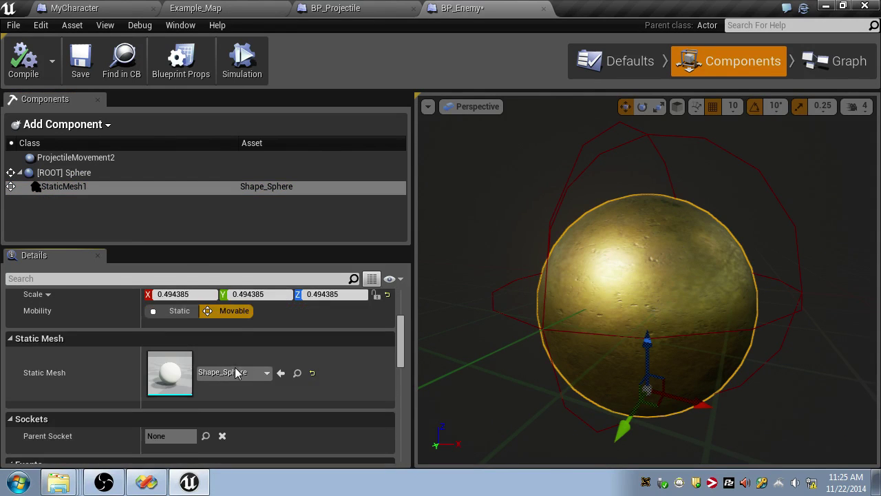
{"action": "left_click", "coordinate": [234, 371]}
{"action": "scroll", "coordinate": [301, 253], "scroll_direction": "down", "scroll_amount": 1}
{"action": "left_click", "coordinate": [291, 225]}
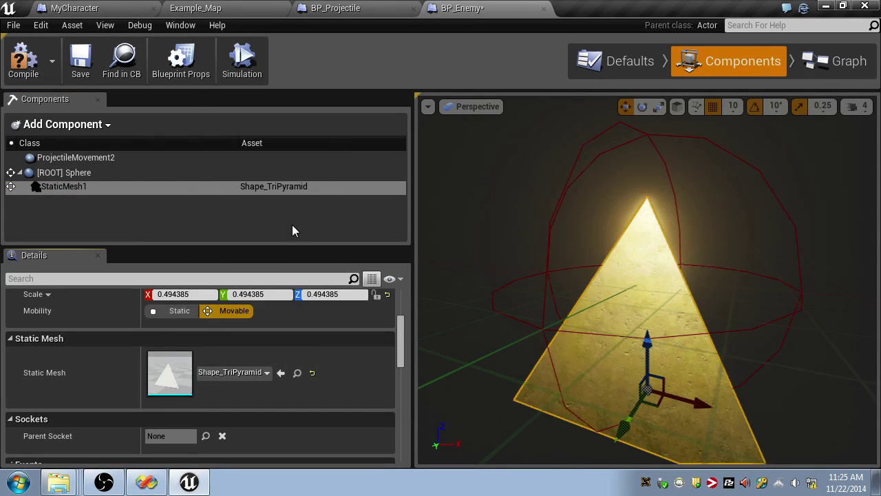
- Inspect how the pyramid mesh sits inside BP_Enemy's collision sphere from different distances and angles
{"action": "left_click", "coordinate": [229, 376]}
{"action": "left_click", "coordinate": [627, 326]}
{"action": "right_click_drag", "start_coordinate": [627, 326], "coordinate": [667, 327]}
{"action": "key", "text": "w"}
{"action": "key", "text": "s"}
{"action": "key", "text": "w"}
{"action": "key", "text": "s"}
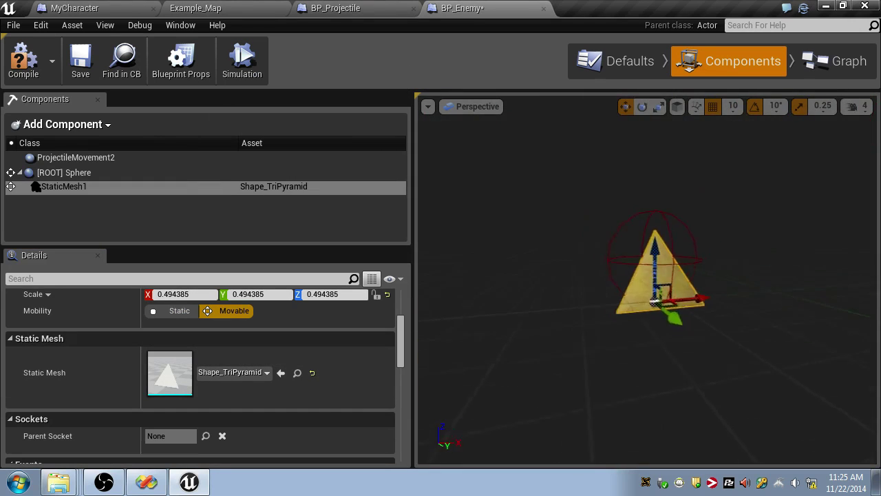
- Rotate BP_Enemy's pyramid mesh to -90° about Y so that its tip points along the X axis
{"action": "key", "text": "e"}
{"action": "key", "text": "f"}
{"action": "left_click_drag", "start_coordinate": [638, 326], "coordinate": [687, 354]}
{"action": "scroll", "coordinate": [687, 354], "scroll_direction": "down", "scroll_amount": 5}
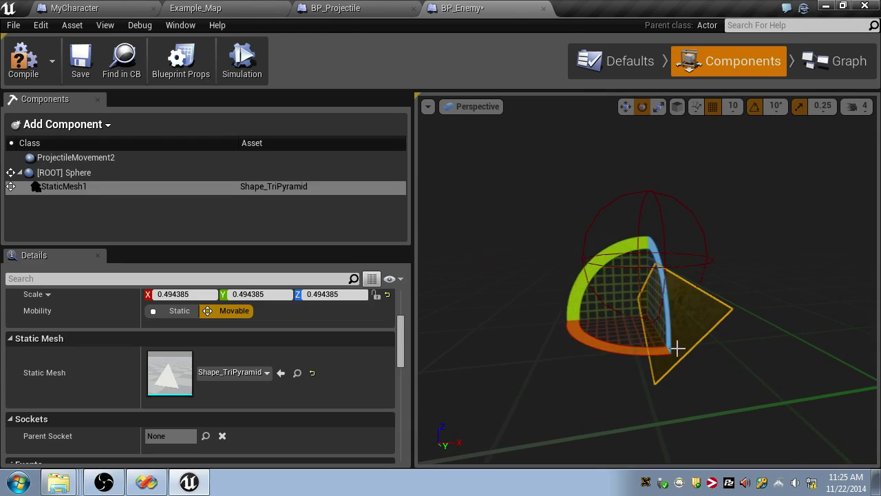
- Move the pyramid mesh into the middle of BP_Enemy's collision sphere, at about X -20 and Z 0, and save the blueprint
{"action": "key", "text": "w"}
{"action": "left_click_drag", "start_coordinate": [647, 359], "coordinate": [646, 310]}
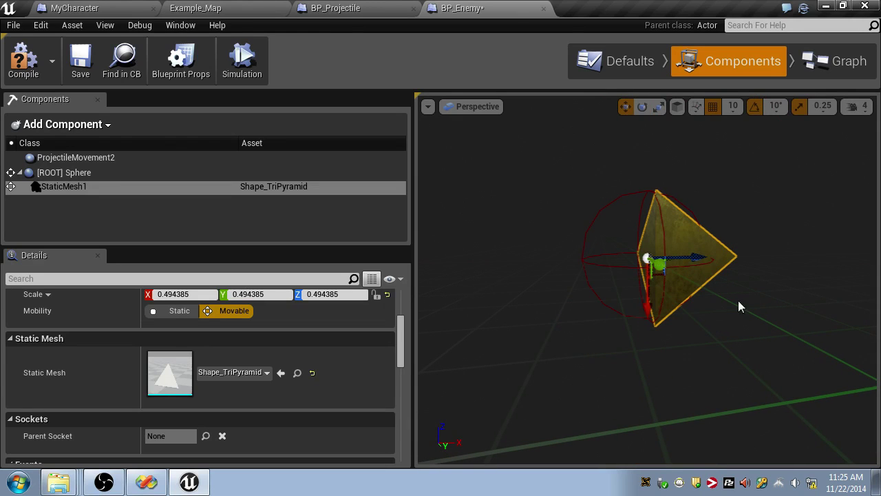
{"action": "left_click_drag", "start_coordinate": [700, 258], "coordinate": [669, 257]}
{"action": "right_click_drag", "start_coordinate": [726, 260], "coordinate": [708, 259]}
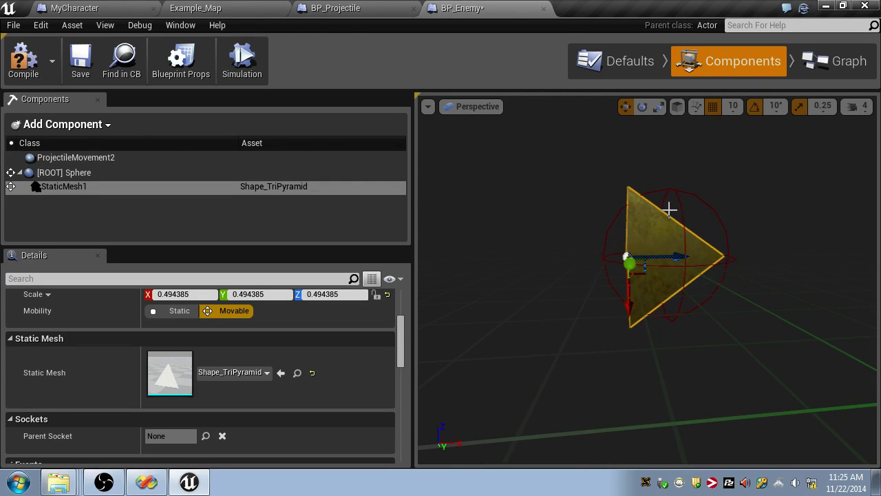
{"action": "key", "text": "ctrl+s"}
{"action": "scroll", "coordinate": [700, 249], "scroll_direction": "up", "scroll_amount": 5}
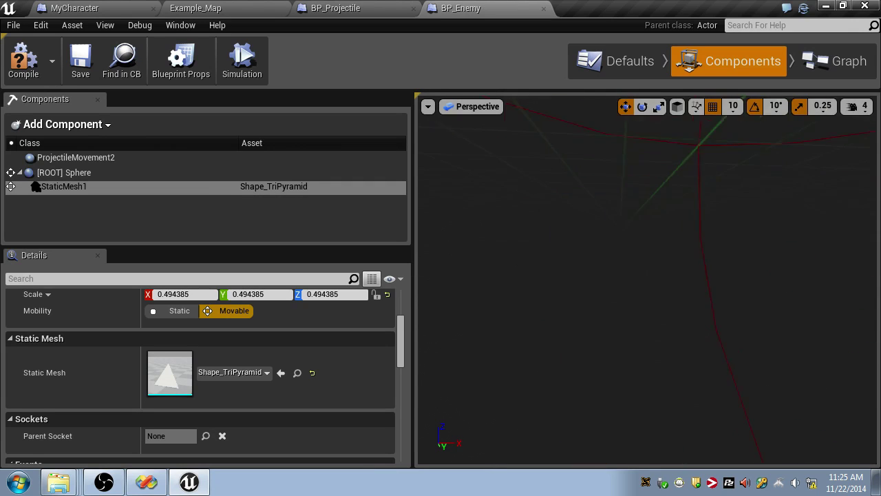
{"action": "scroll", "coordinate": [697, 248], "scroll_direction": "down", "scroll_amount": 6}
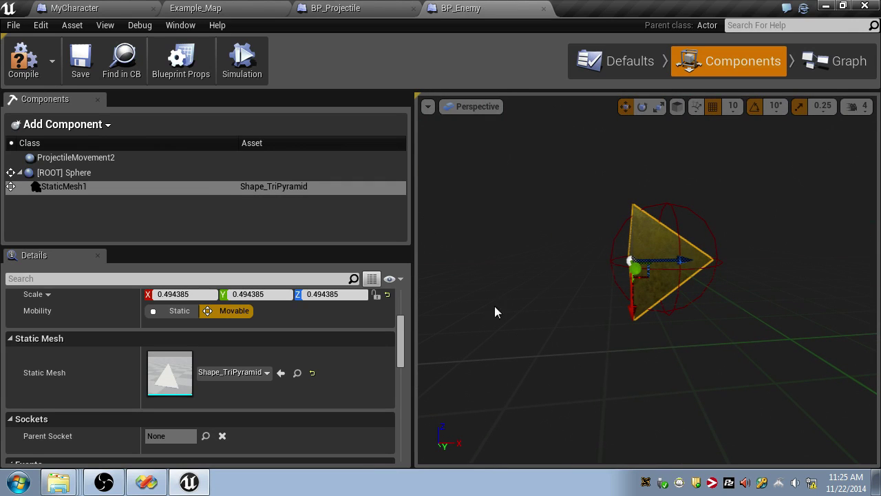
{"action": "scroll", "coordinate": [375, 341], "scroll_direction": "up", "scroll_amount": 2}
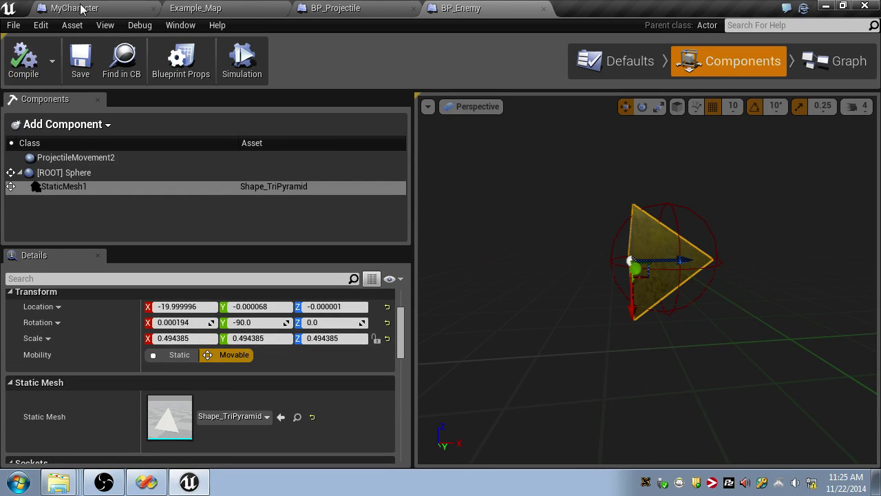
- Set the Initial Speed of BP_Enemy's ProjectileMovement2 component to about 664.5, then compile and save the blueprint
{"action": "left_click", "coordinate": [110, 157]}
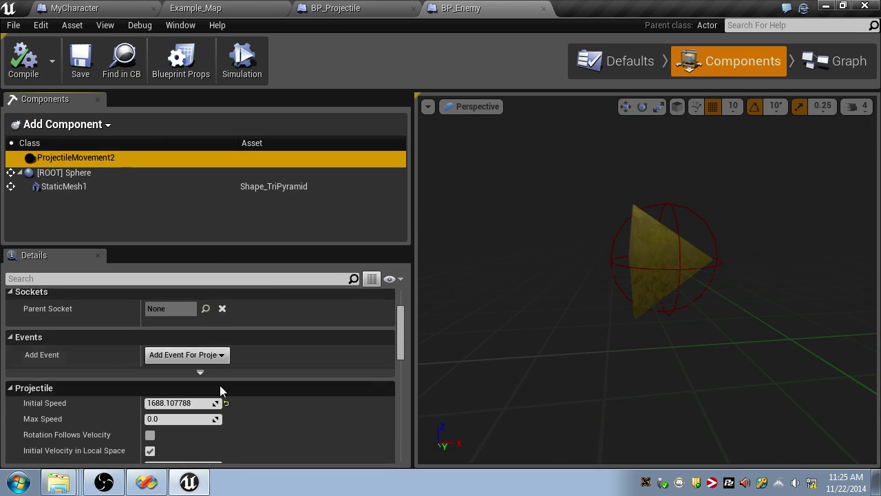
{"action": "left_click_drag", "start_coordinate": [187, 402], "coordinate": [158, 402]}
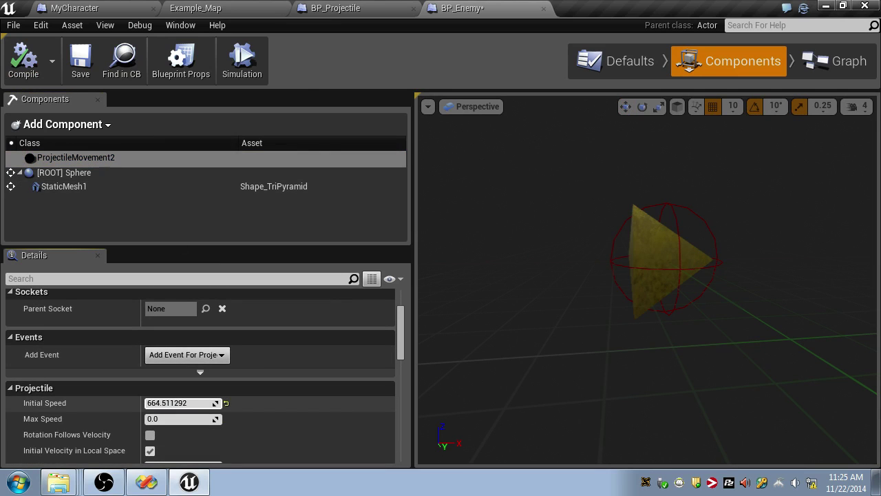
{"action": "left_click", "coordinate": [24, 61]}
{"action": "key", "text": "ctrl+s"}
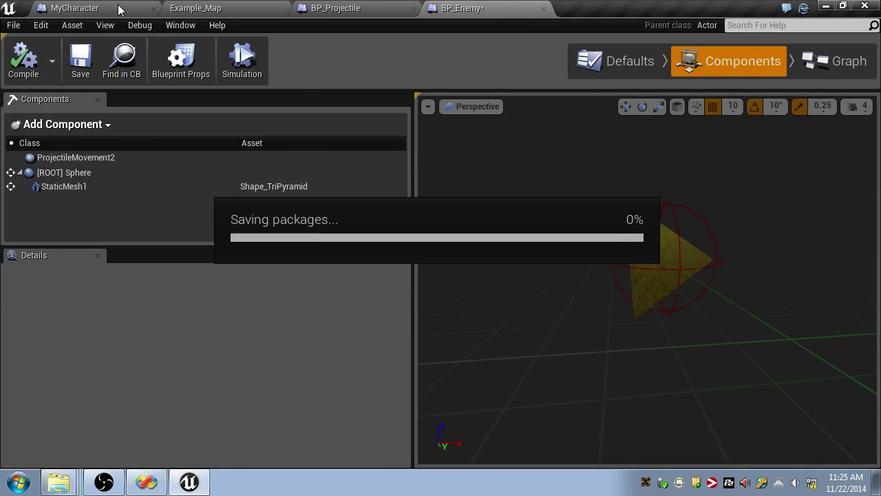
{"action": "left_click", "coordinate": [209, 11]}
{"action": "left_click", "coordinate": [511, 6]}
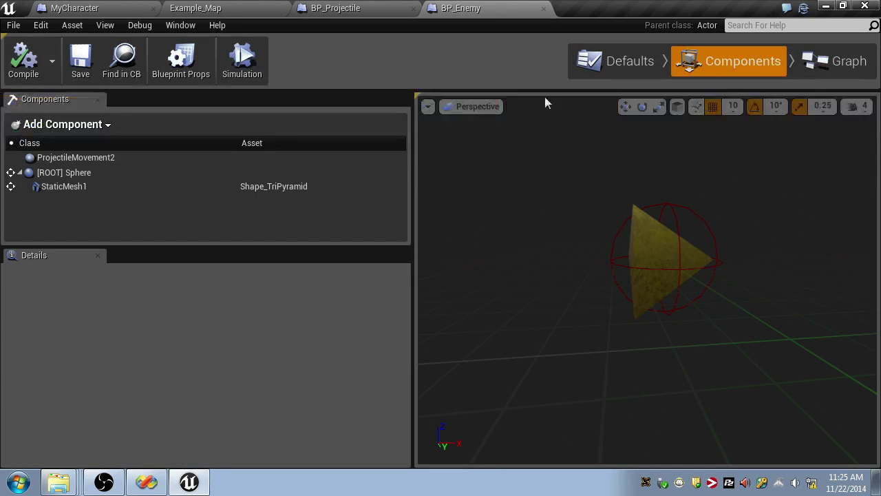
- Change the material of BP_Enemy's StaticMesh1 component to M_Tech_Hex_Tile_Pulse
{"action": "left_click", "coordinate": [155, 187]}
{"action": "scroll", "coordinate": [176, 378], "scroll_direction": "down", "scroll_amount": 3}
{"action": "scroll", "coordinate": [178, 376], "scroll_direction": "down", "scroll_amount": 8}
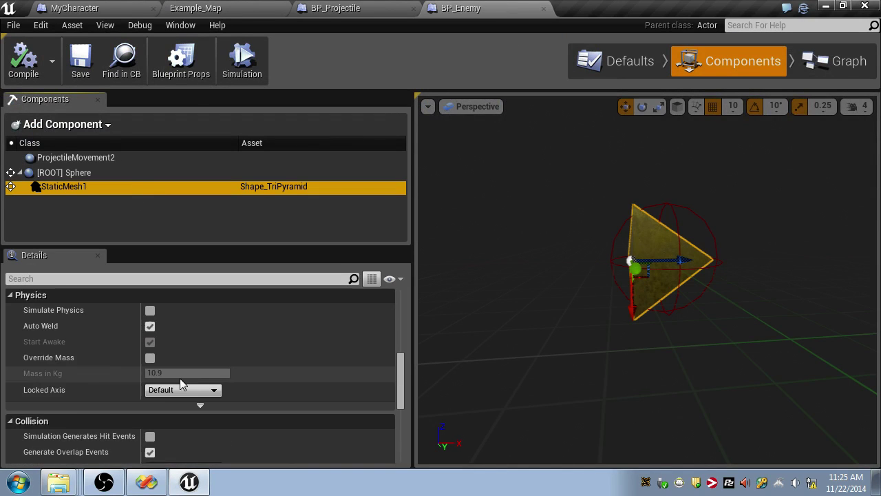
{"action": "left_click", "coordinate": [222, 393]}
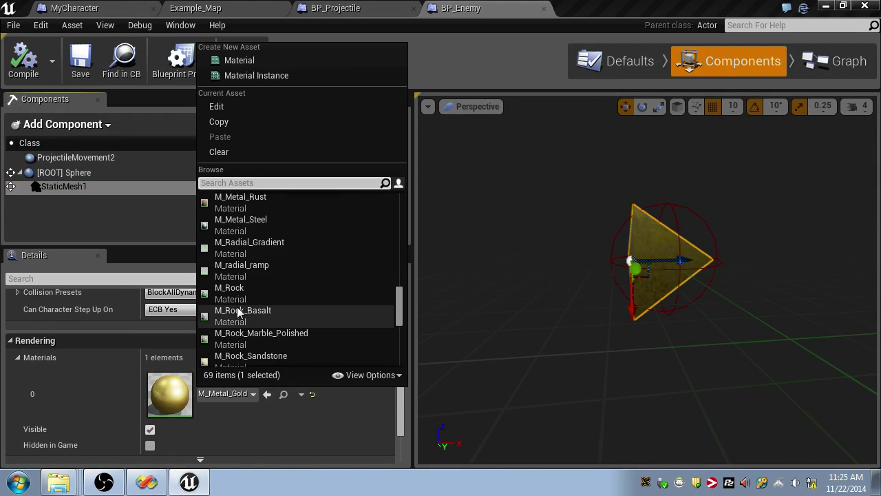
{"action": "scroll", "coordinate": [248, 288], "scroll_direction": "down", "scroll_amount": 5}
{"action": "scroll", "coordinate": [261, 283], "scroll_direction": "down", "scroll_amount": 2}
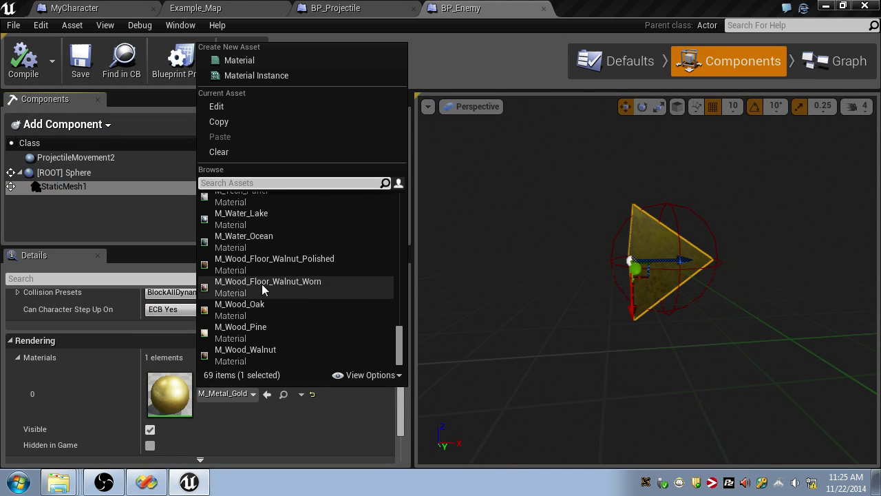
{"action": "scroll", "coordinate": [270, 208], "scroll_direction": "up", "scroll_amount": 2}
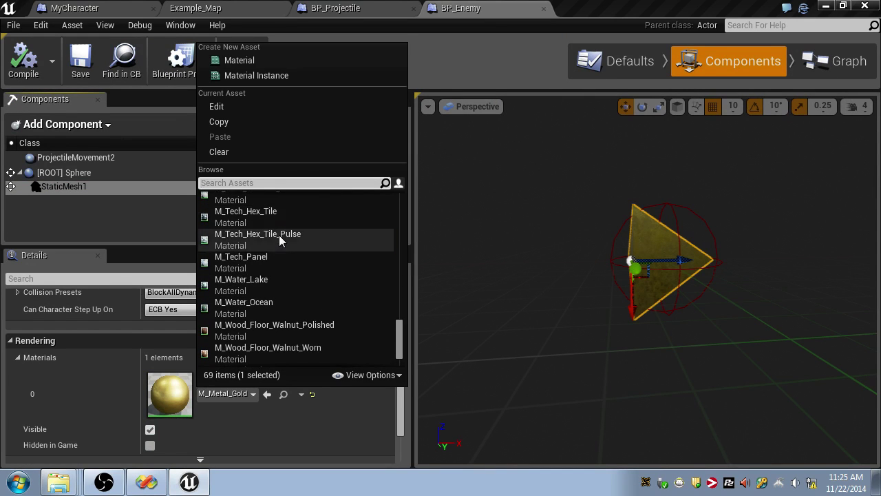
{"action": "left_click", "coordinate": [279, 235]}
{"action": "left_click_drag", "start_coordinate": [647, 311], "coordinate": [746, 303]}
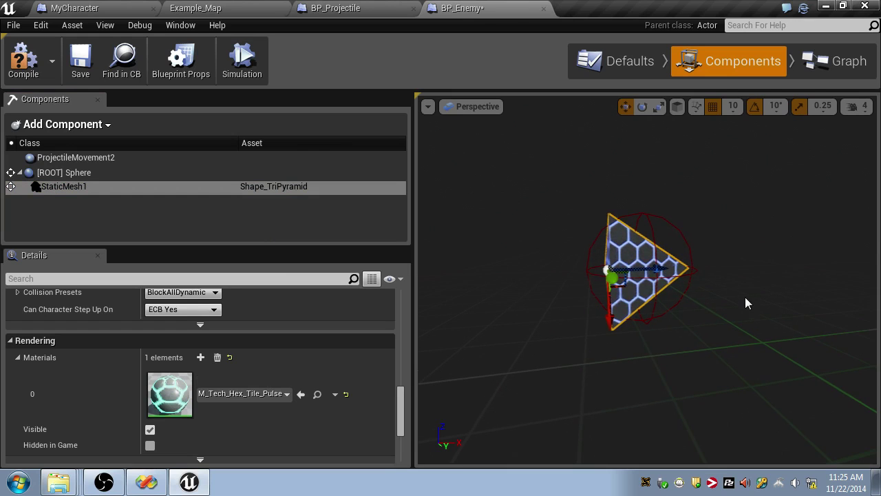
- Place a BP_Enemy instance in Example_Map, turn its tip toward the player's side and test its flight in a play session
{"action": "left_click", "coordinate": [117, 10]}
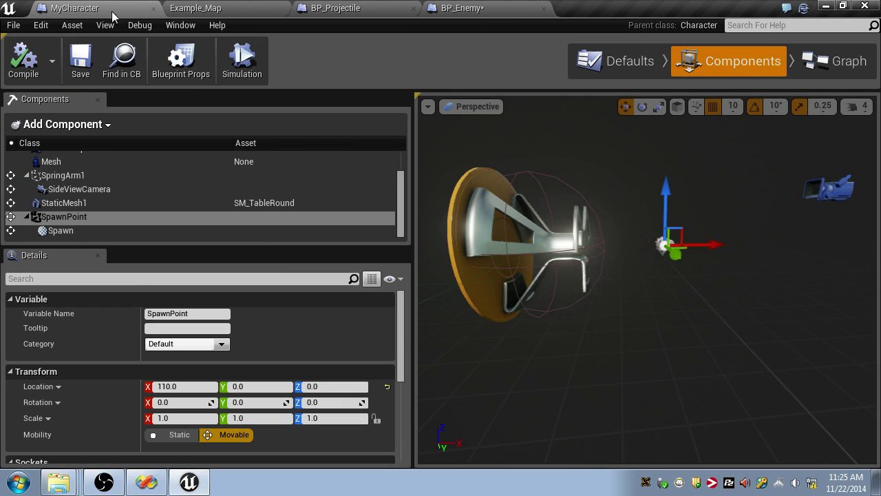
{"action": "left_click", "coordinate": [257, 8]}
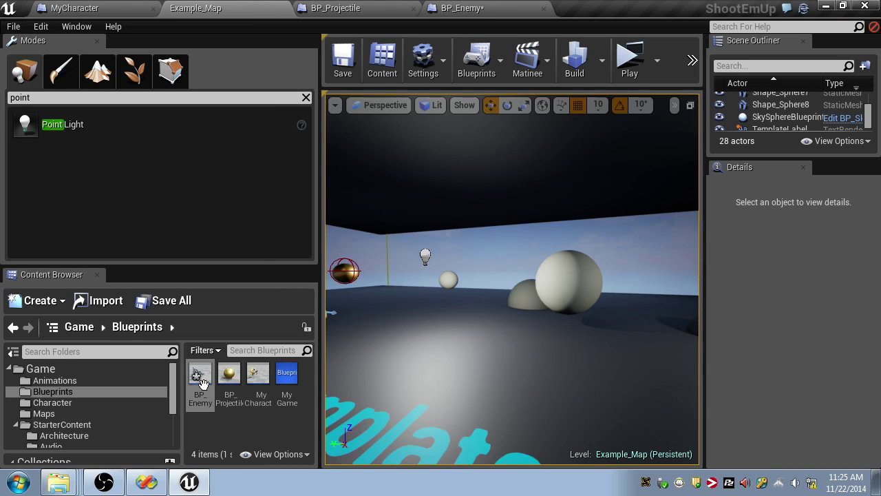
{"action": "left_click_drag", "start_coordinate": [499, 372], "coordinate": [481, 344]}
{"action": "right_click_drag", "start_coordinate": [482, 345], "coordinate": [463, 301]}
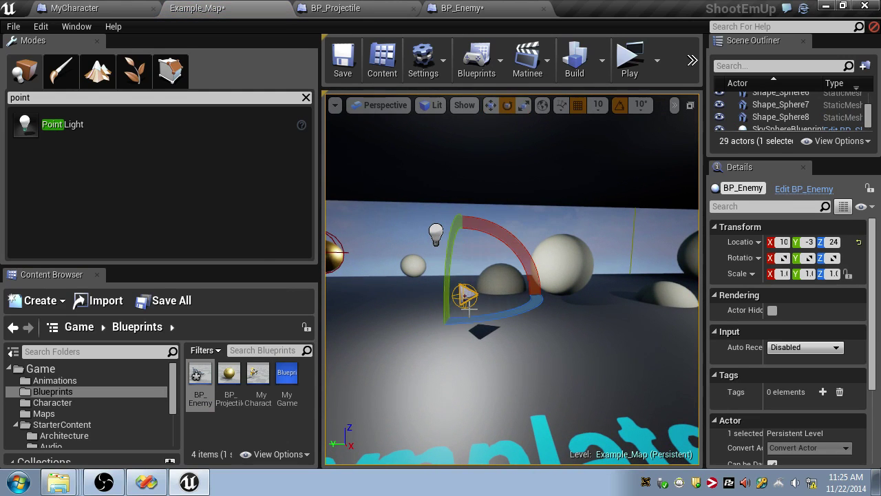
{"action": "left_click_drag", "start_coordinate": [481, 317], "coordinate": [503, 313]}
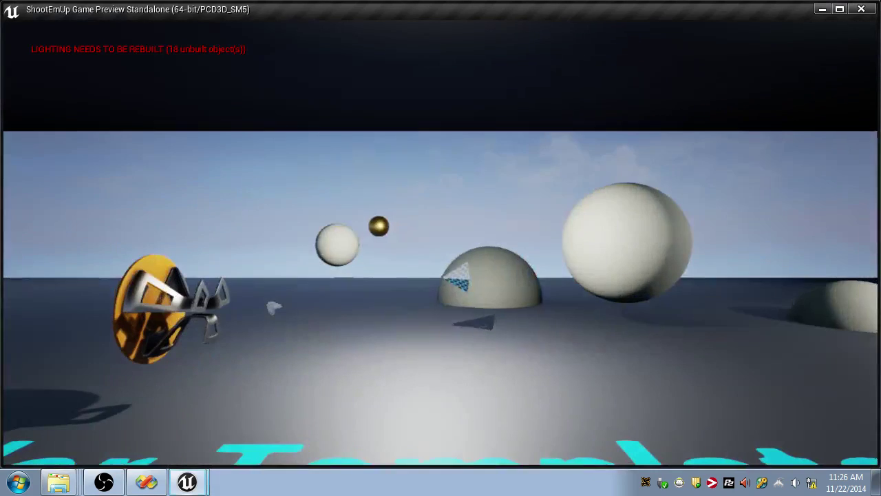
{"action": "key", "text": "Escape"}
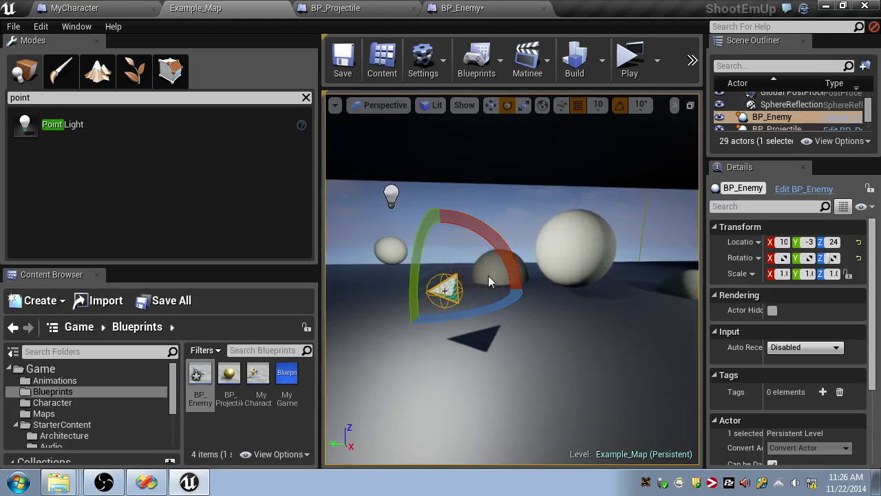
- Examine the placed BP_Enemy up close from several sides and rotate it to a different orientation
{"action": "right_click_drag", "start_coordinate": [474, 290], "coordinate": [504, 283]}
{"action": "left_click", "coordinate": [472, 288]}
{"action": "key", "text": "w"}
{"action": "right_click_drag", "start_coordinate": [498, 250], "coordinate": [499, 250]}
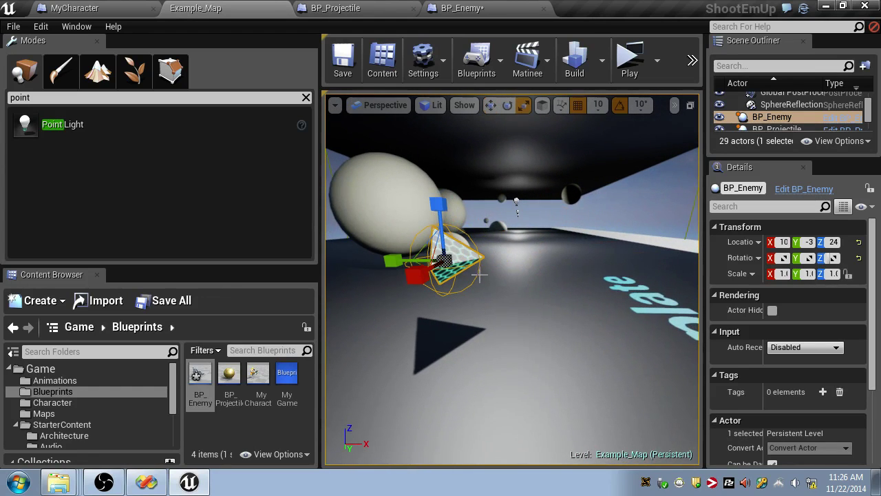
{"action": "right_click_drag", "start_coordinate": [436, 276], "coordinate": [544, 309]}
{"action": "key", "text": "f"}
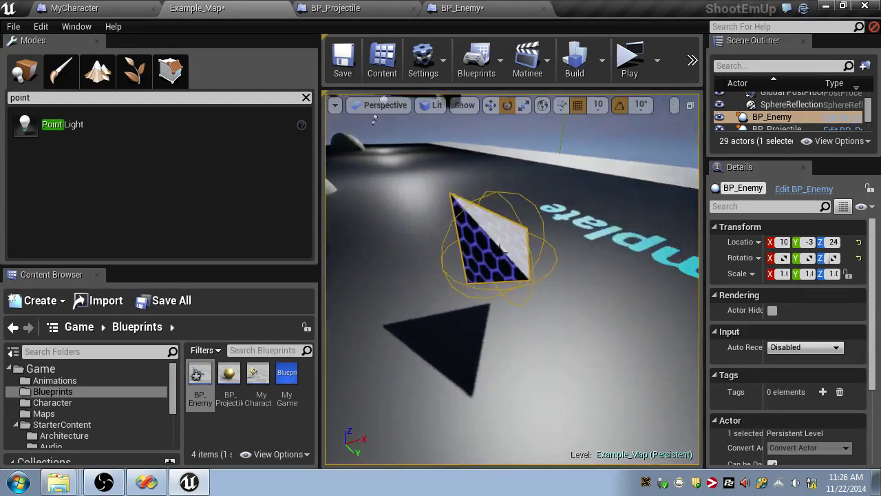
- Check BP_Enemy's root Sphere component and look through the open MyCharacter and BP_Projectile blueprints
{"action": "left_click", "coordinate": [462, 8]}
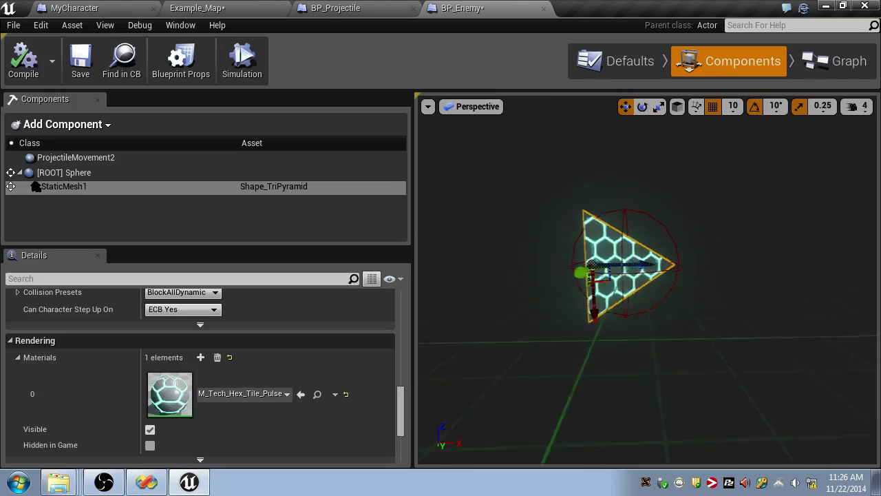
{"action": "left_click", "coordinate": [58, 176]}
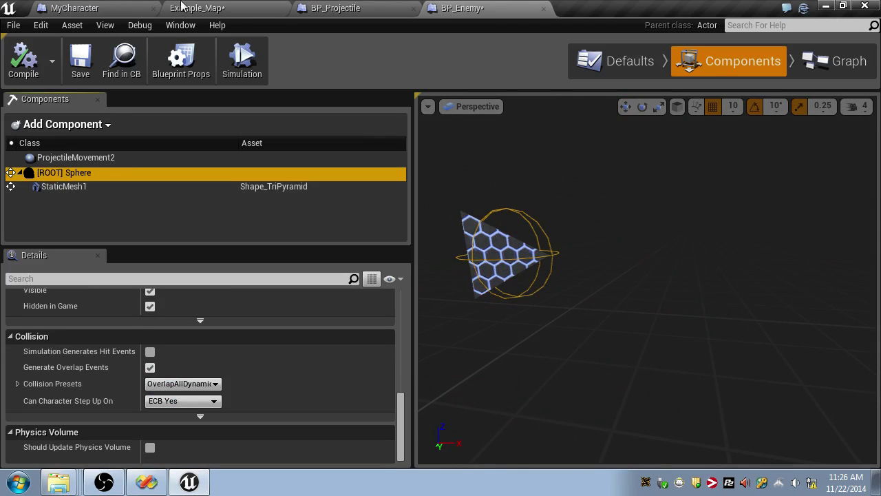
{"action": "left_click", "coordinate": [69, 7]}
{"action": "left_click", "coordinate": [474, 6]}
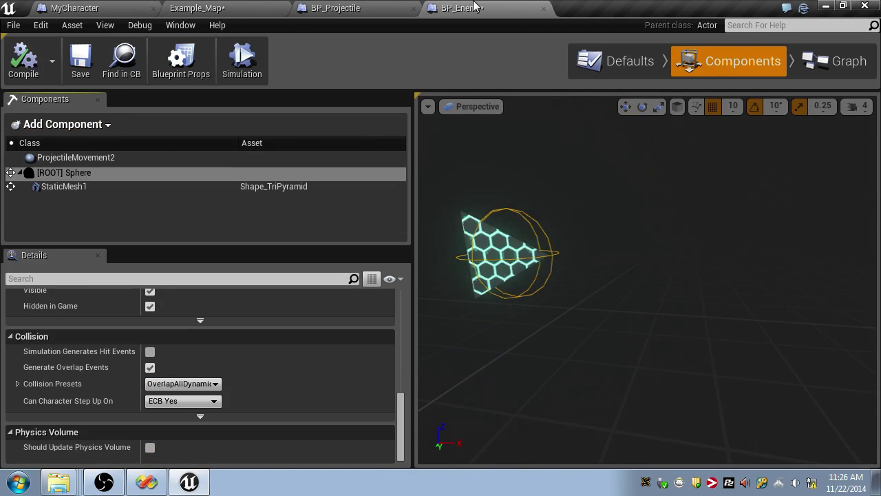
{"action": "left_click", "coordinate": [325, 5]}
- Turn the level's BP_Enemy so its tip points away from the player's side, save Example_Map and test-play it
{"action": "left_click", "coordinate": [233, 5]}
{"action": "left_click_drag", "start_coordinate": [442, 199], "coordinate": [442, 197], "text": "alt"}
{"action": "key", "text": "w"}
{"action": "left_click_drag", "start_coordinate": [477, 338], "coordinate": [490, 340]}
{"action": "left_click", "coordinate": [339, 62]}
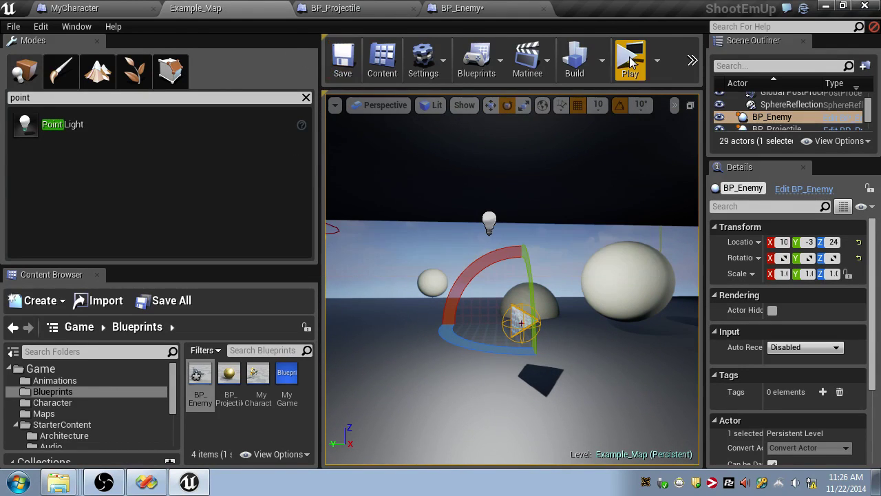
{"action": "left_click", "coordinate": [629, 59]}
{"action": "key", "text": "Escape"}
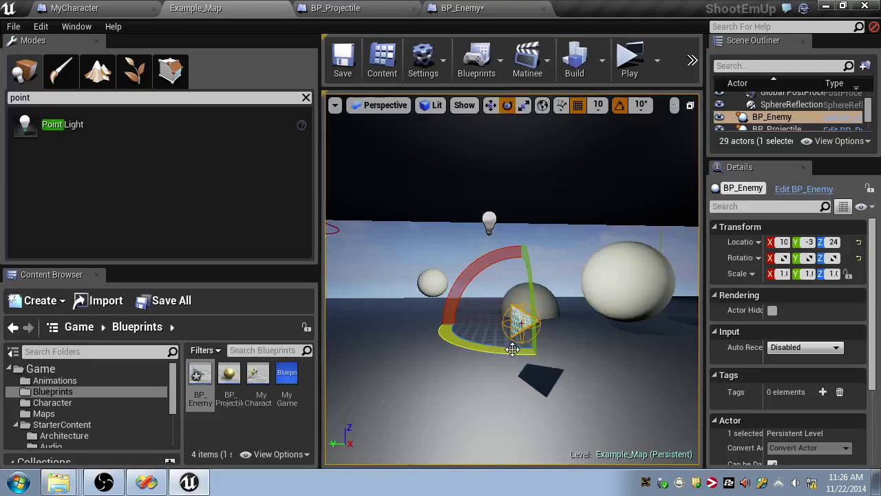
- Rotate the BP_Enemy instance further about its vertical axis, play-test its flight direction and save the changes
{"action": "left_click_drag", "start_coordinate": [482, 341], "coordinate": [502, 340]}
{"action": "left_click", "coordinate": [630, 59]}
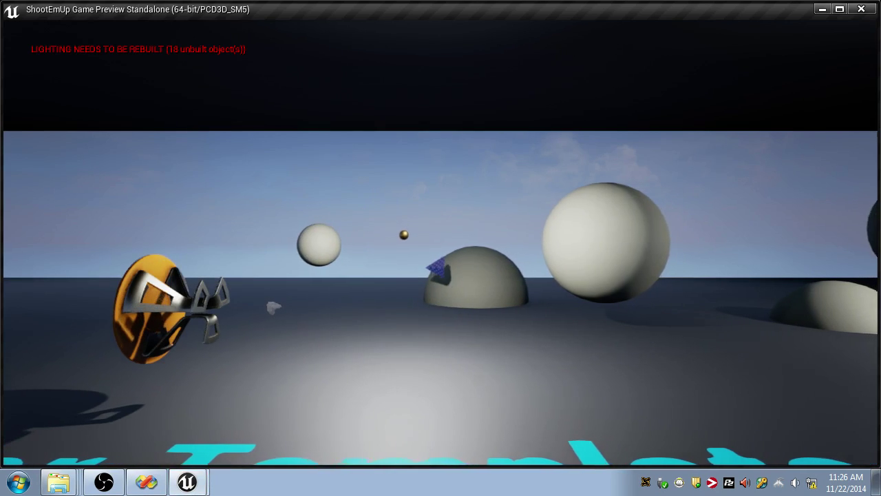
{"action": "key", "text": "Escape"}
{"action": "right_click", "coordinate": [610, 296]}
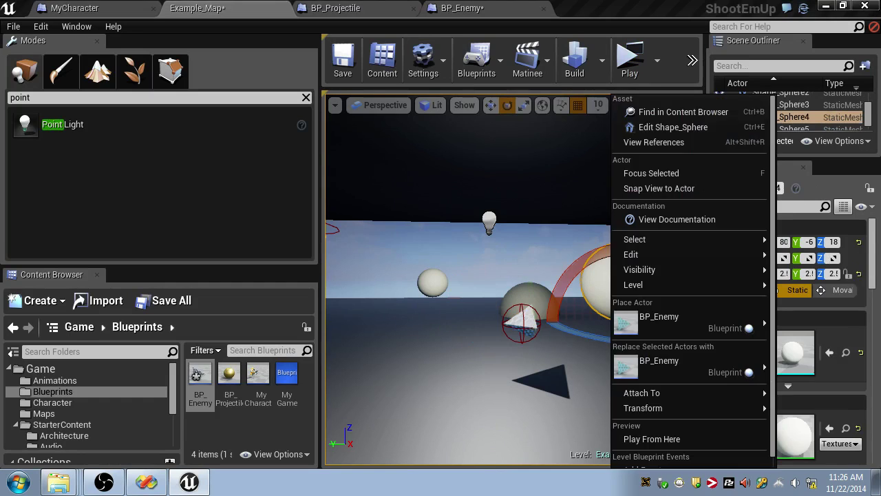
{"action": "left_click", "coordinate": [534, 321]}
{"action": "key", "text": "ctrl+s"}
- View the BP_Enemy instance from the opposite side, adjust its rotation about the vertical axis and run another play test
{"action": "right_click_drag", "start_coordinate": [617, 296], "coordinate": [568, 330]}
{"action": "key", "text": "Escape"}
{"action": "left_click", "coordinate": [542, 327]}
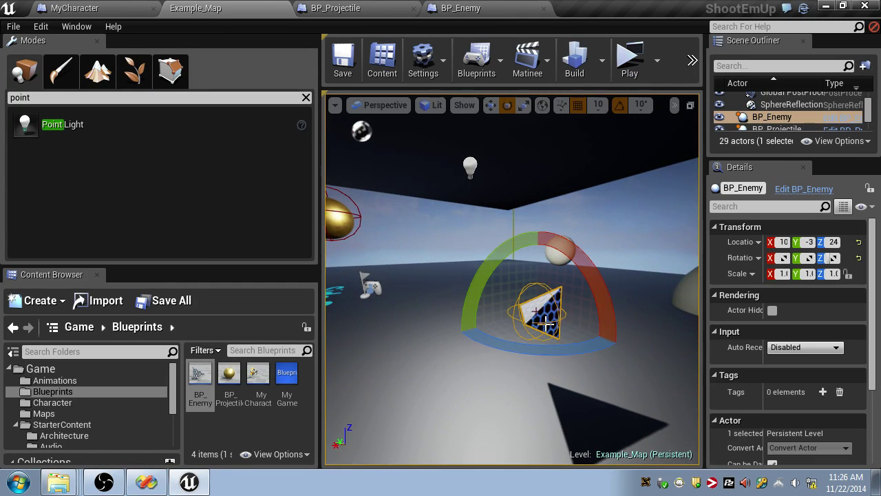
{"action": "left_click_drag", "start_coordinate": [541, 348], "coordinate": [506, 348]}
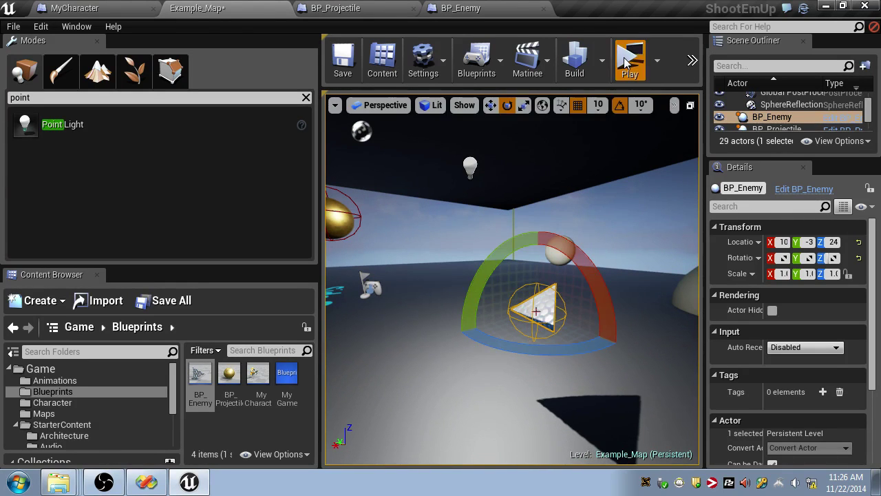
{"action": "left_click", "coordinate": [629, 61]}
{"action": "key", "text": "Escape"}
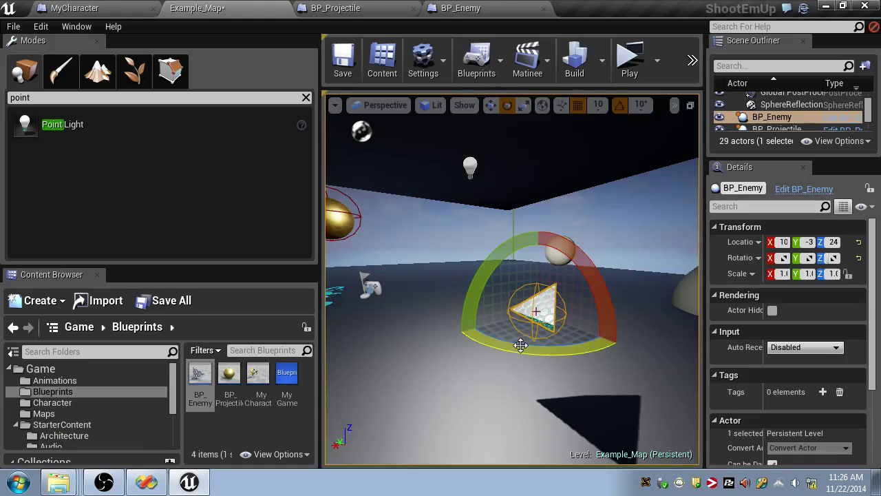
- Rotate the BP_Enemy instance by -20° about the vertical axis and play-test the level again
{"action": "mouse_move", "coordinate": [541, 347]}
{"action": "left_mouse_down"}
{"action": "mouse_move", "coordinate": [534, 348]}
{"action": "mouse_move", "coordinate": [554, 347]}
{"action": "left_mouse_up"}
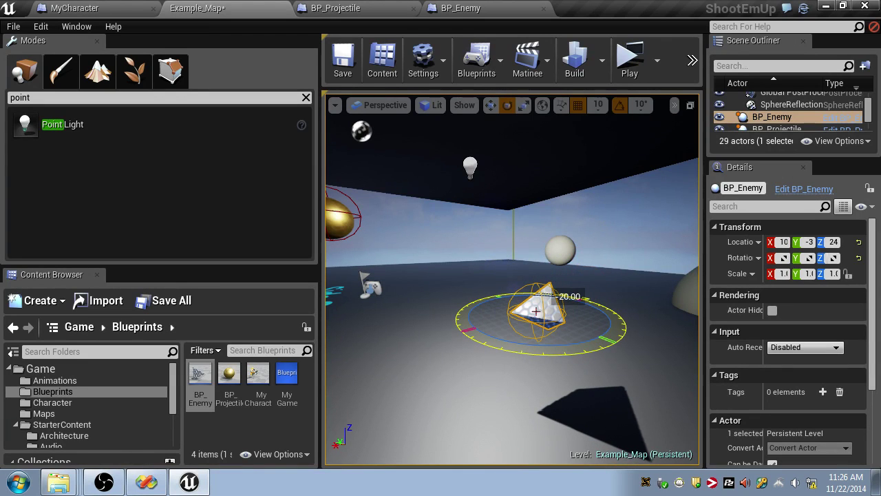
{"action": "left_click", "coordinate": [629, 61]}
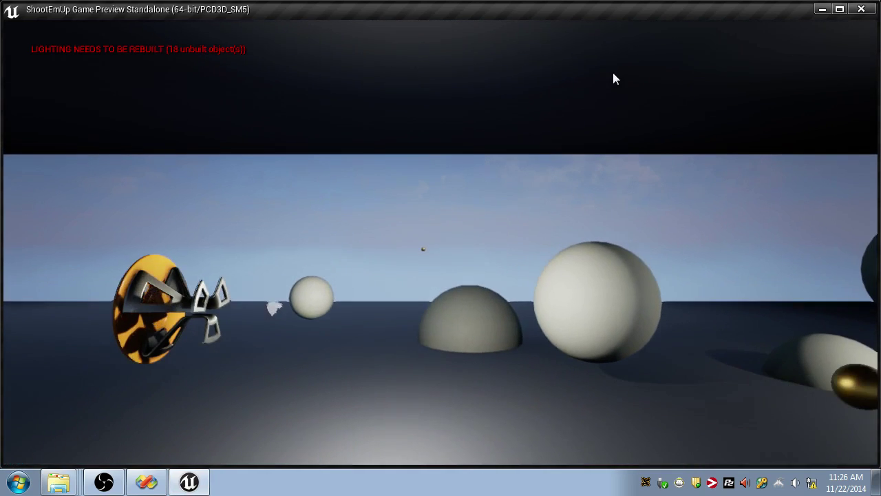
{"action": "key", "text": "Escape"}
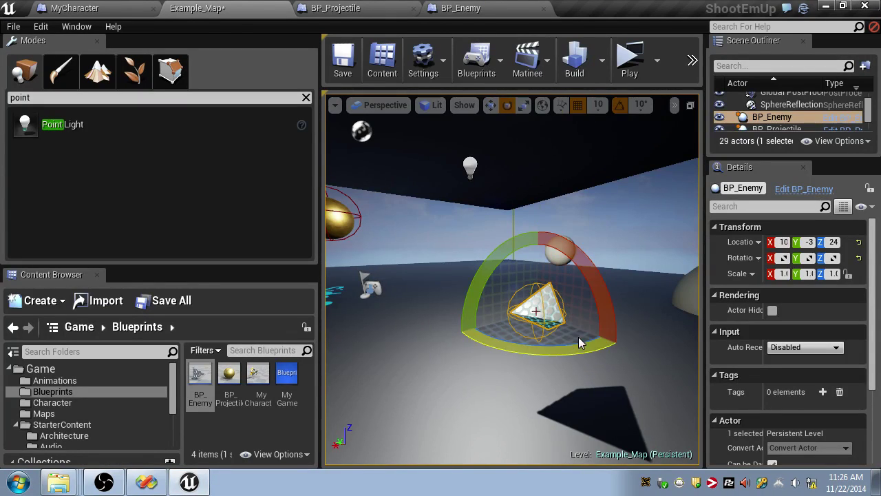
- Delete the level's BP_Enemy, place a fresh BP_Enemy instance from the Blueprints folder on the floor and play-test the level
{"action": "left_click", "coordinate": [533, 323]}
{"action": "left_click", "coordinate": [542, 312]}
{"action": "key", "text": "Delete"}
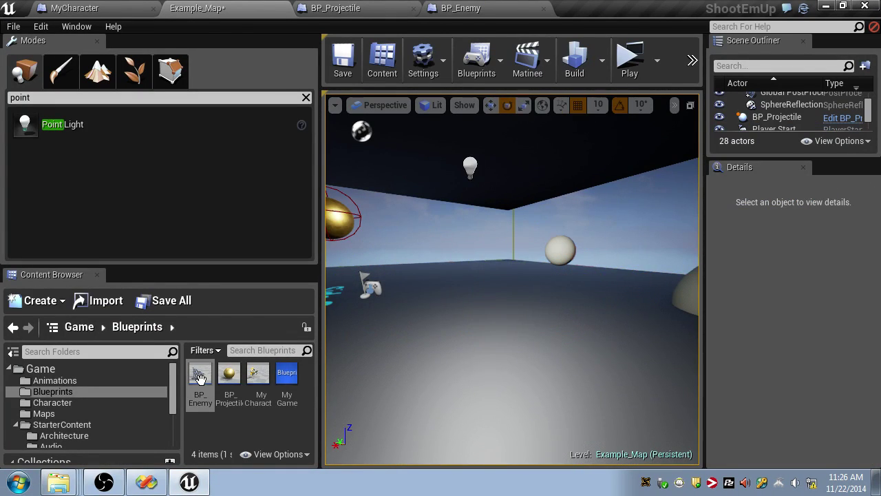
{"action": "left_click_drag", "start_coordinate": [230, 374], "coordinate": [498, 358]}
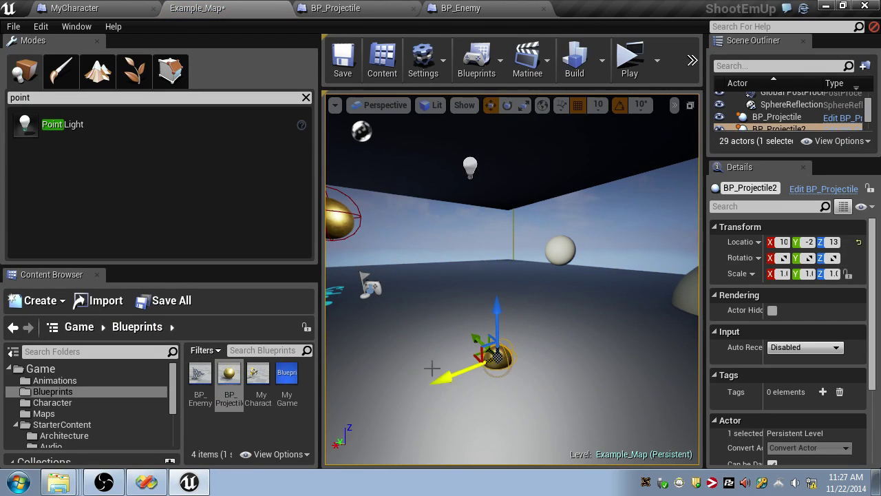
{"action": "key", "text": "Delete"}
{"action": "left_click_drag", "start_coordinate": [199, 375], "coordinate": [497, 342]}
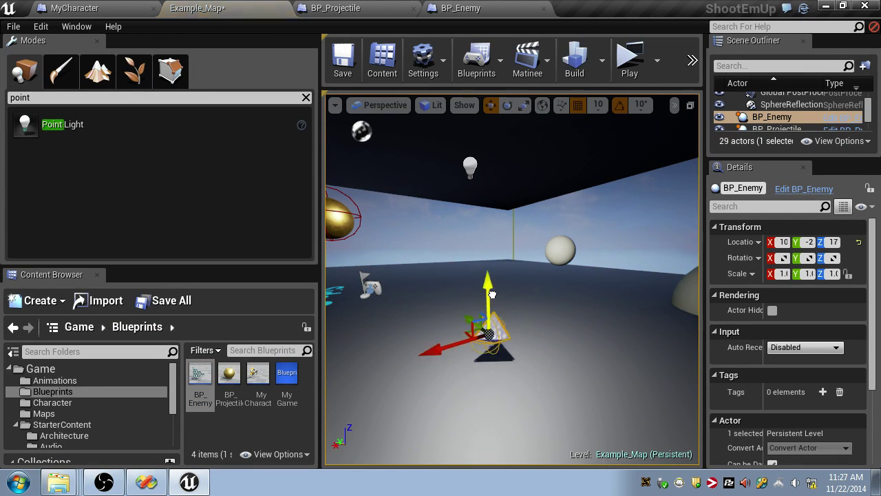
{"action": "left_click", "coordinate": [629, 60]}
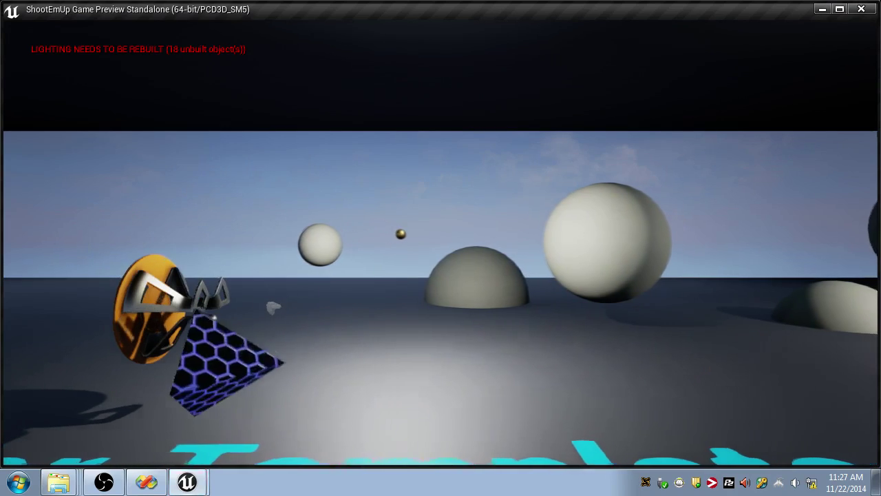
{"action": "key", "text": "Escape"}
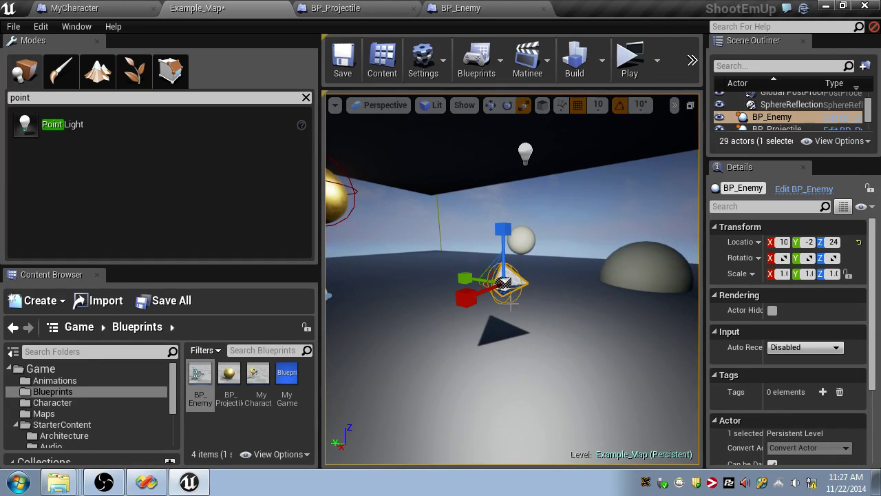
- Try turning the new BP_Enemy instance about its vertical axis and play-test its flight direction
{"action": "key", "text": "e"}
{"action": "left_click_drag", "start_coordinate": [527, 305], "coordinate": [527, 305]}
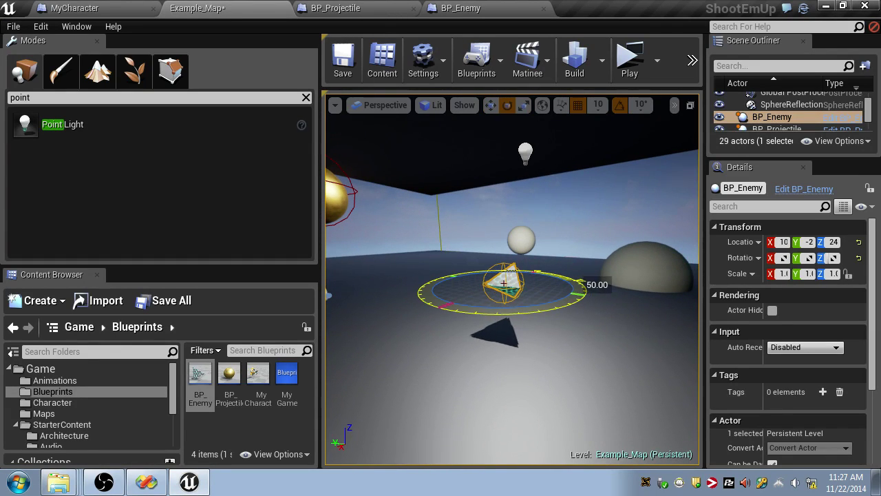
{"action": "left_click", "coordinate": [635, 61]}
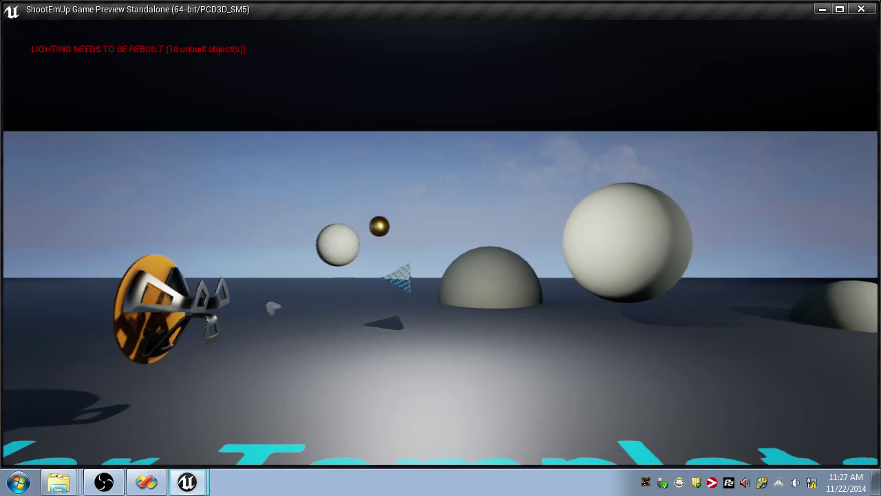
{"action": "key", "text": "Escape"}
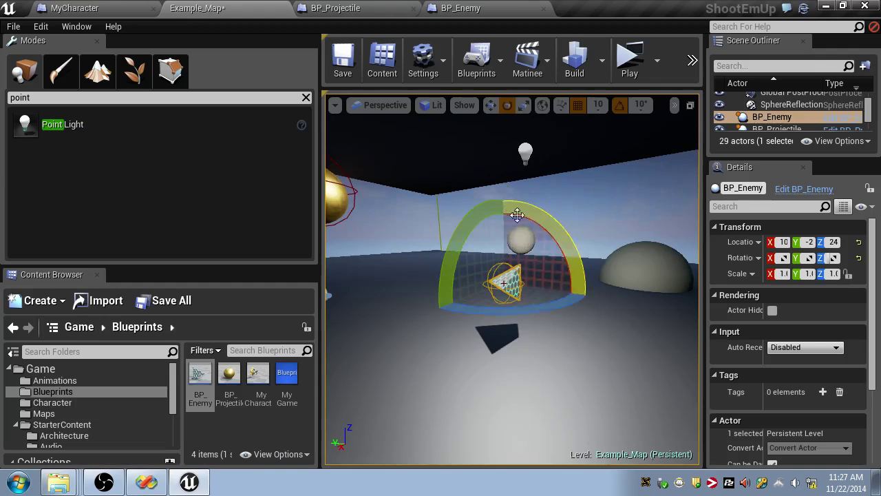
{"action": "mouse_move", "coordinate": [606, 183]}
{"action": "right_mouse_down"}
{"action": "mouse_move", "coordinate": [537, 183]}
{"action": "mouse_move", "coordinate": [606, 183]}
{"action": "right_mouse_up"}
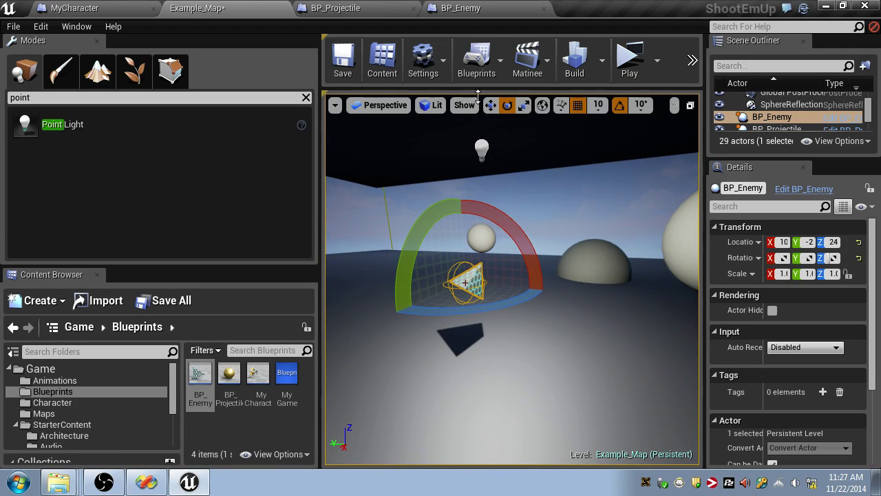
{"action": "left_click_drag", "start_coordinate": [496, 301], "coordinate": [480, 303]}
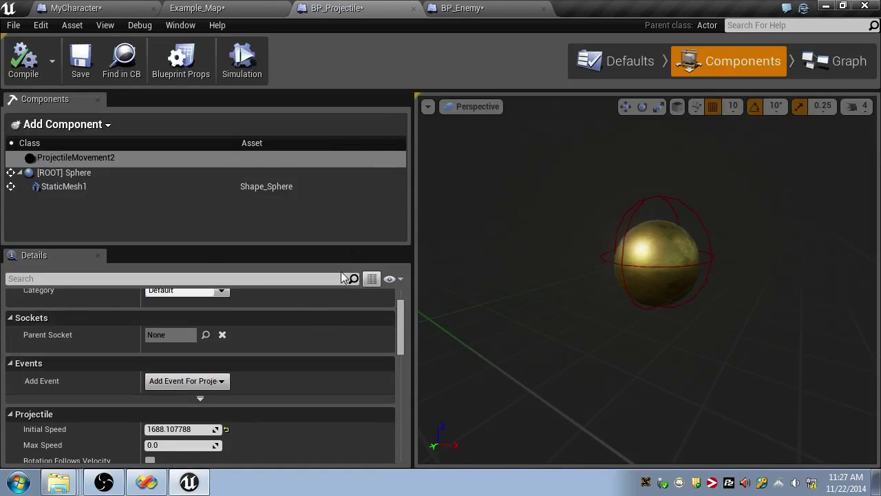
- Save the open assets and inspect the Velocity settings of BP_Projectile's ProjectileMovement2 component
{"action": "key", "text": "ctrl+s"}
{"action": "scroll", "coordinate": [271, 369], "scroll_direction": "down", "scroll_amount": 10}
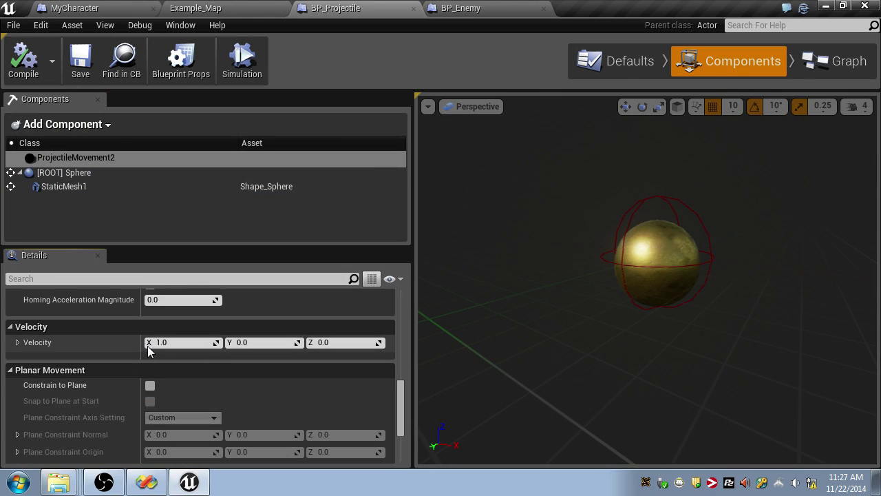
{"action": "left_click", "coordinate": [18, 342]}
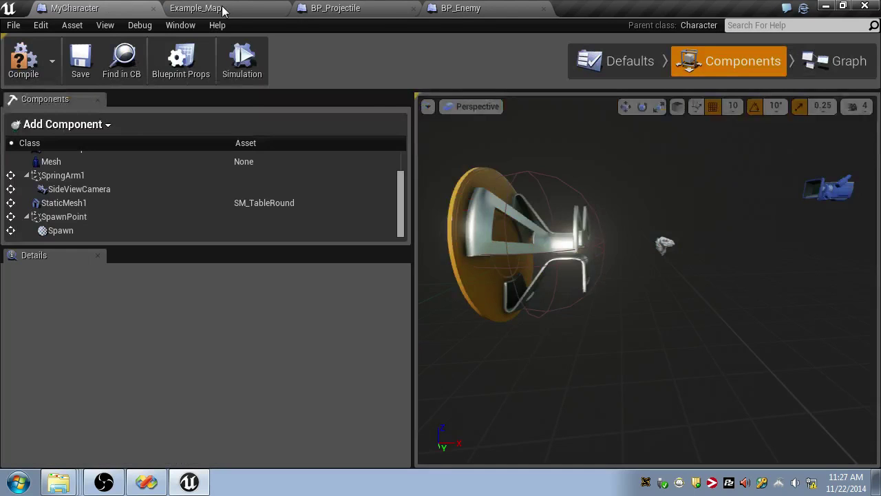
- Add an Arrow component to the BP_Enemy blueprint and turn off its Hidden in Game option
{"action": "left_click", "coordinate": [460, 9]}
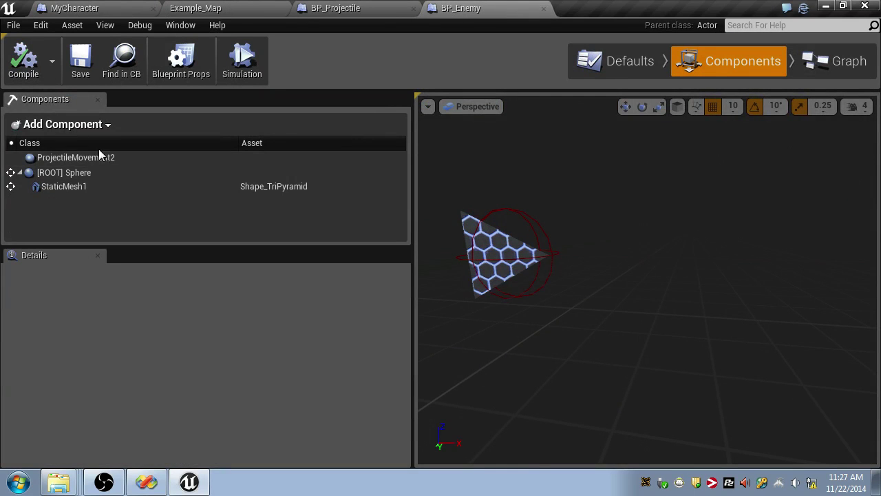
{"action": "left_click", "coordinate": [97, 126]}
{"action": "scroll", "coordinate": [103, 261], "scroll_direction": "down", "scroll_amount": 15}
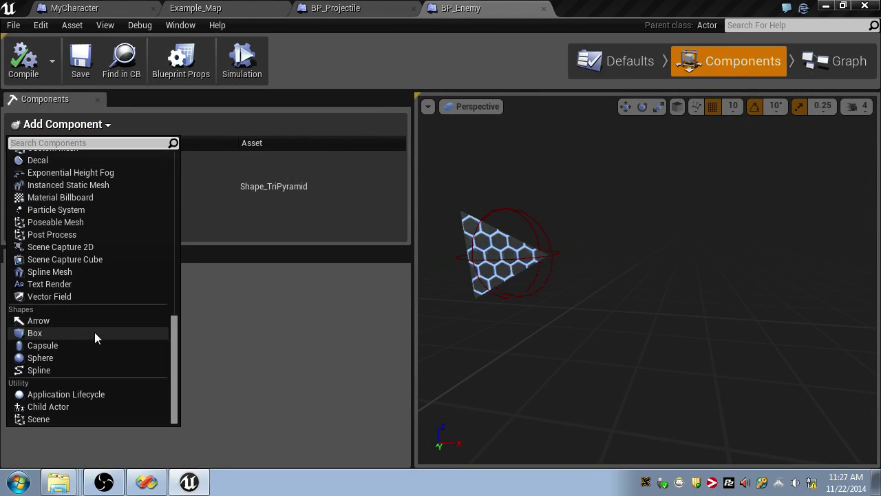
{"action": "left_click", "coordinate": [39, 321]}
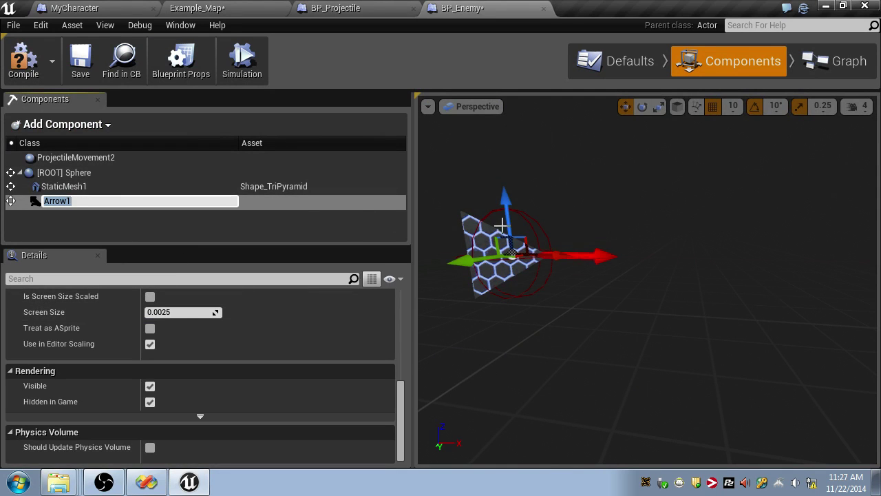
{"action": "scroll", "coordinate": [604, 219], "scroll_direction": "up", "scroll_amount": 4}
{"action": "scroll", "coordinate": [603, 219], "scroll_direction": "down", "scroll_amount": 7}
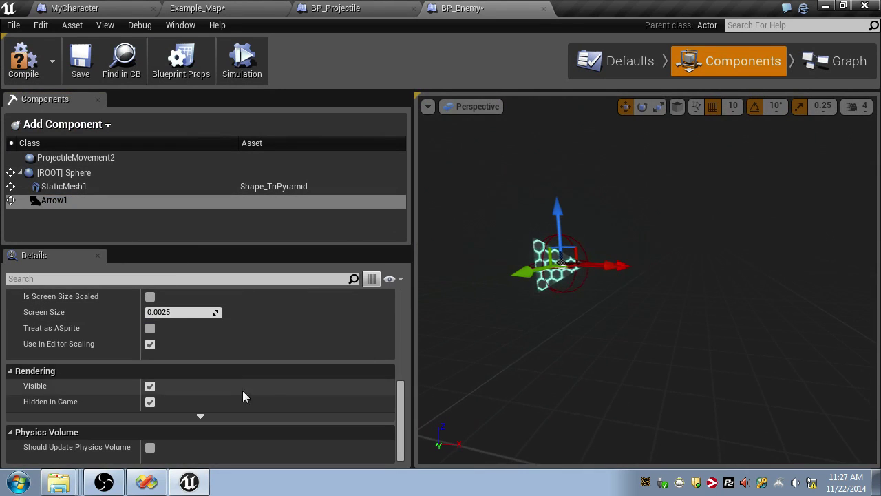
{"action": "left_click", "coordinate": [151, 402]}
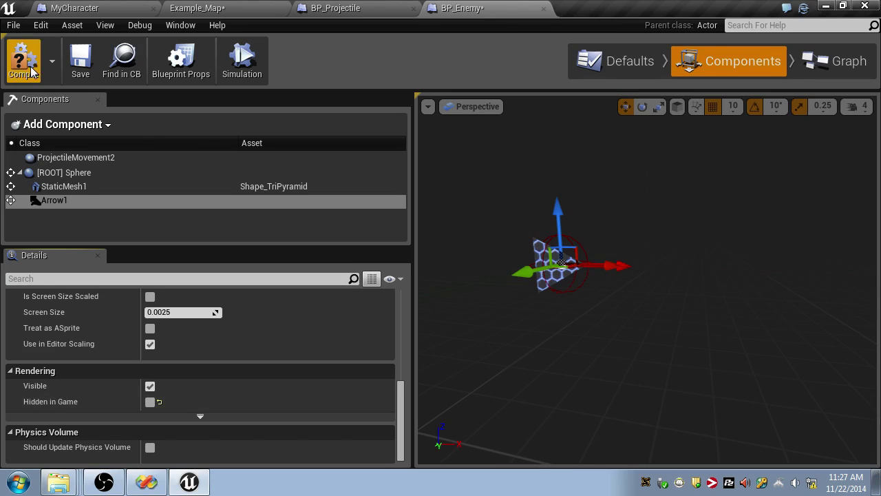
- Return to Example_Map and play-test it to compare BP_Enemy's flight direction with its arrow
{"action": "left_click", "coordinate": [180, 7]}
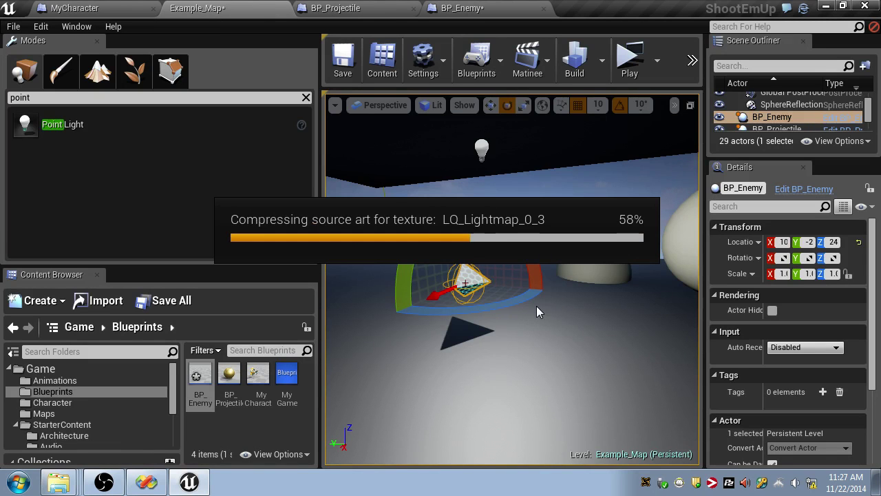
{"action": "key", "text": "a"}
{"action": "right_click_drag", "start_coordinate": [537, 307], "coordinate": [553, 307]}
{"action": "left_click", "coordinate": [590, 303]}
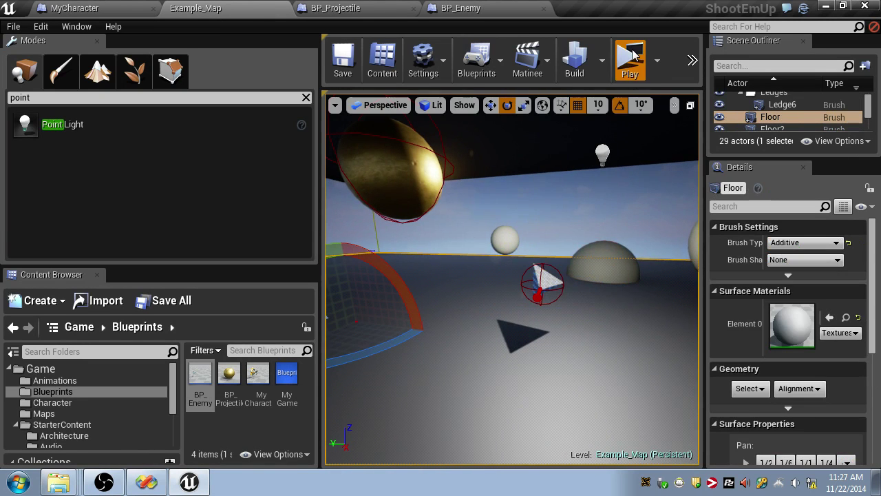
{"action": "left_click", "coordinate": [629, 59]}
{"action": "key", "text": "Escape"}
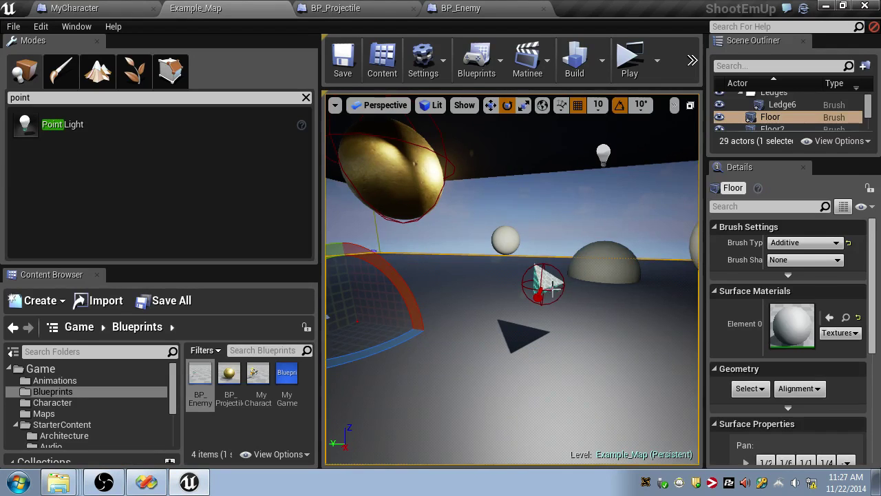
- Rotate the level's BP_Enemy by 50° about the vertical axis and play-test its flight
{"action": "left_click", "coordinate": [551, 289]}
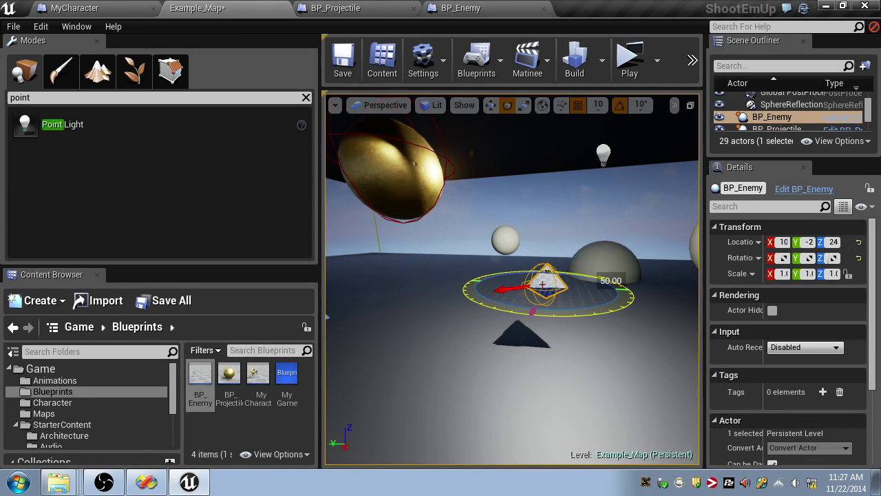
{"action": "key", "text": "e"}
{"action": "left_click", "coordinate": [629, 58]}
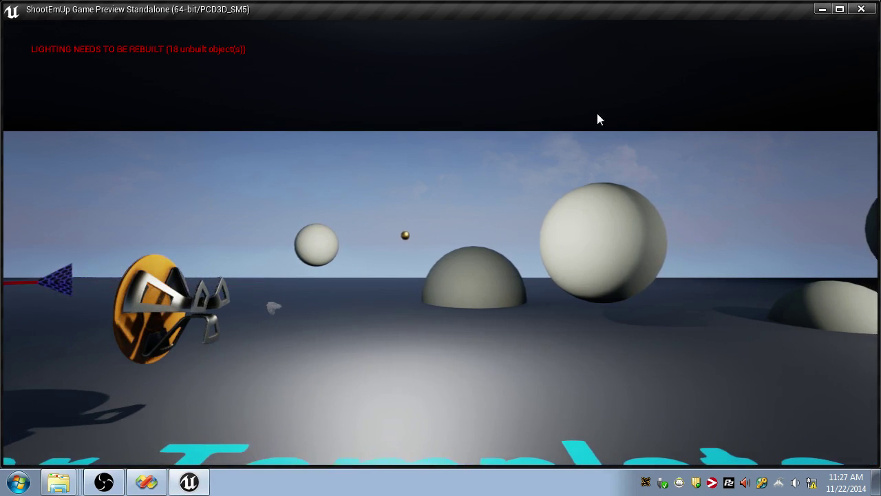
{"action": "key", "text": "Escape"}
{"action": "key", "text": "Escape"}
- Rotate BP_Enemy a further 30° about the vertical axis from a closer view and run another play test
{"action": "key", "text": "w"}
{"action": "right_click_drag", "start_coordinate": [572, 263], "coordinate": [572, 263]}
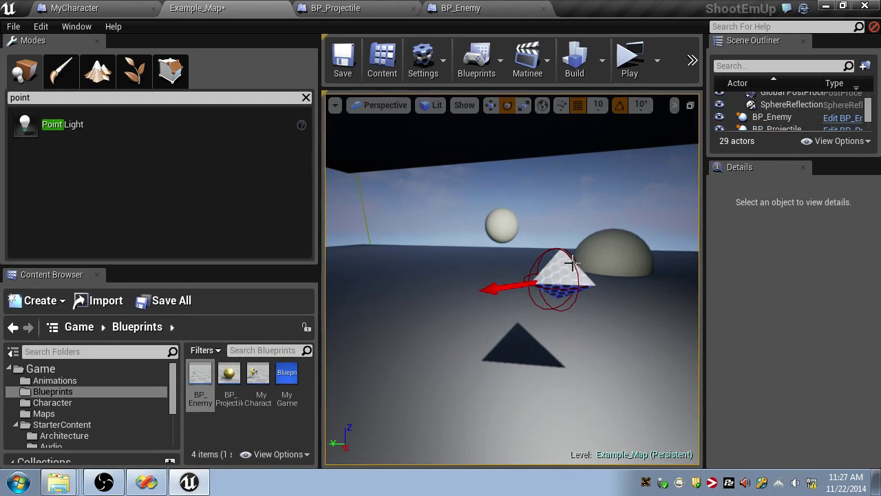
{"action": "left_click", "coordinate": [572, 262]}
{"action": "scroll", "coordinate": [572, 262], "scroll_direction": "up", "scroll_amount": 4}
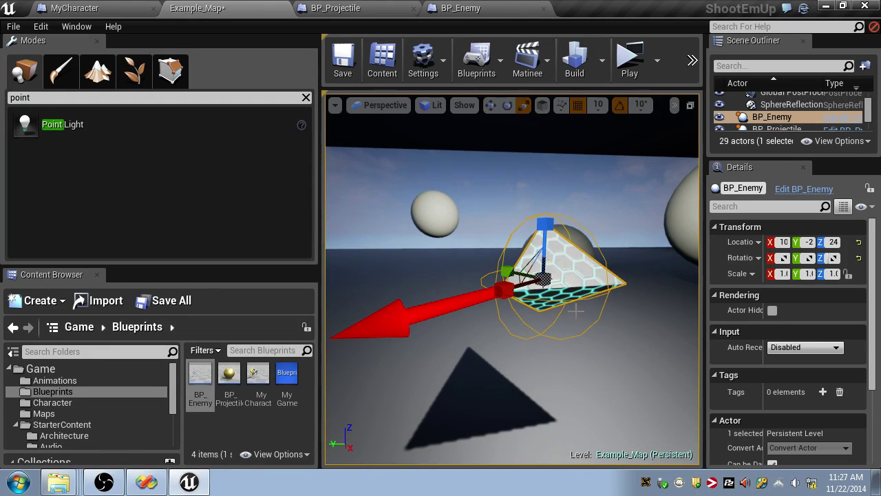
{"action": "key", "text": "e"}
{"action": "left_click_drag", "start_coordinate": [576, 311], "coordinate": [544, 278]}
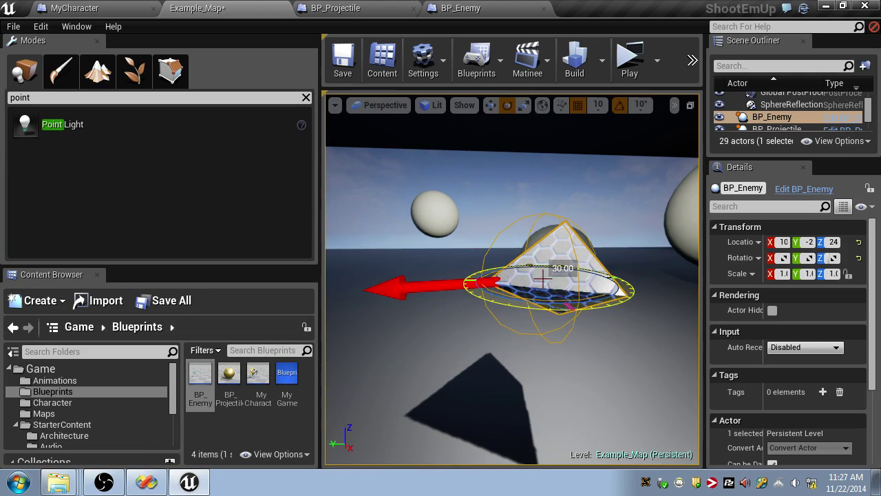
{"action": "left_click", "coordinate": [629, 60]}
{"action": "key", "text": "Escape"}
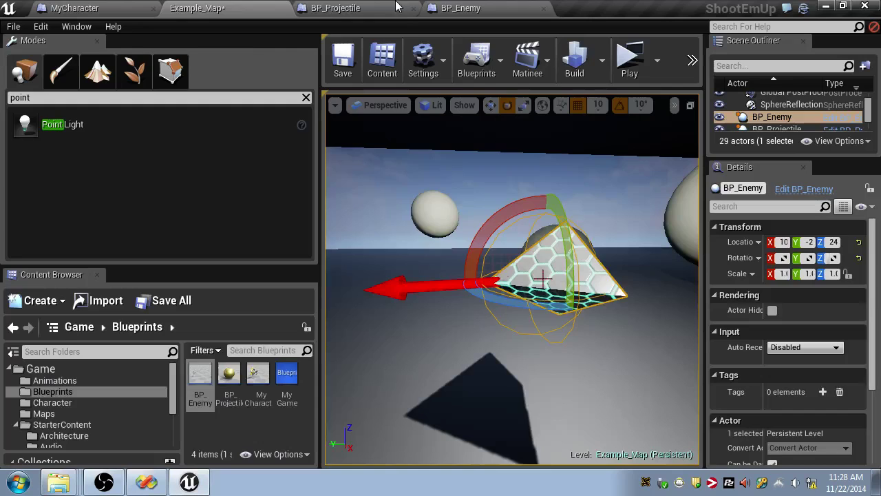
- Review the Projectile, Homing, Velocity and Planar Movement settings of BP_Enemy's ProjectileMovement2 component
{"action": "left_click", "coordinate": [459, 8]}
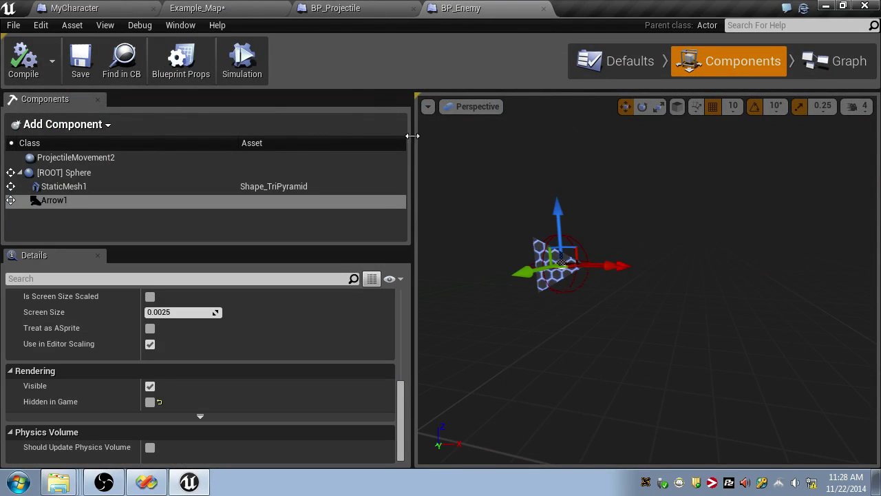
{"action": "scroll", "coordinate": [227, 296], "scroll_direction": "up", "scroll_amount": 3}
{"action": "left_click", "coordinate": [110, 158]}
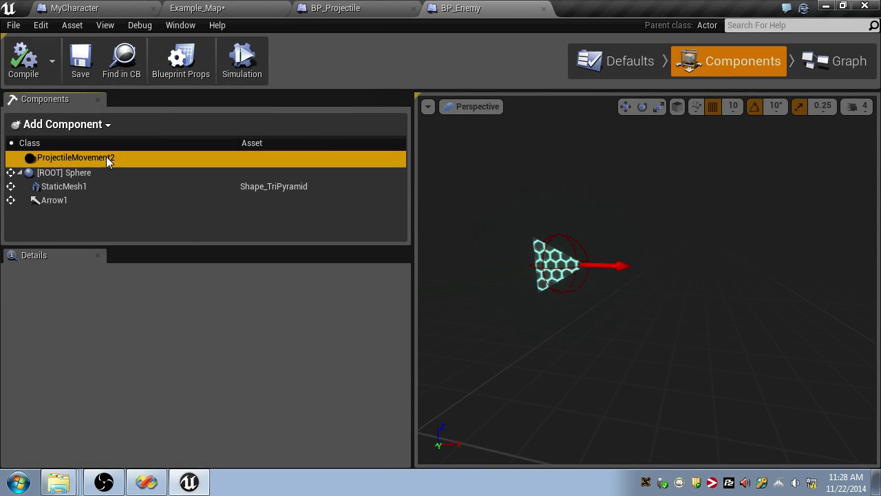
{"action": "scroll", "coordinate": [267, 309], "scroll_direction": "up", "scroll_amount": 10}
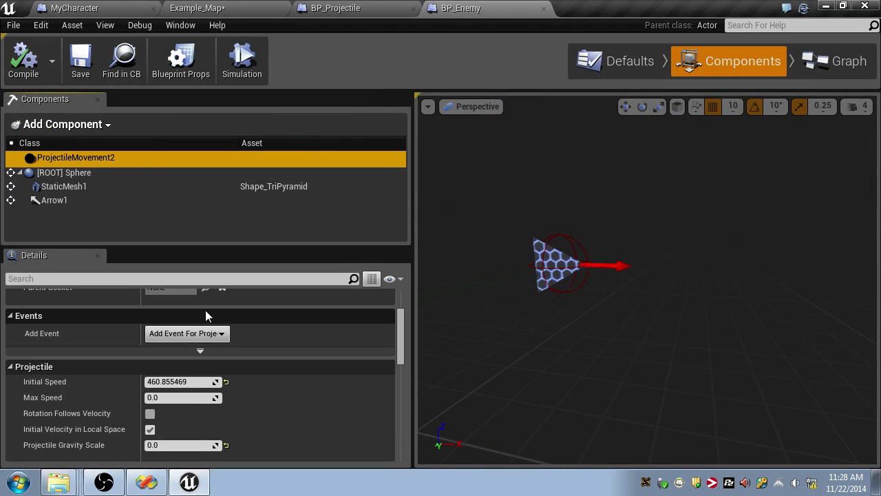
{"action": "scroll", "coordinate": [202, 329], "scroll_direction": "down", "scroll_amount": 1}
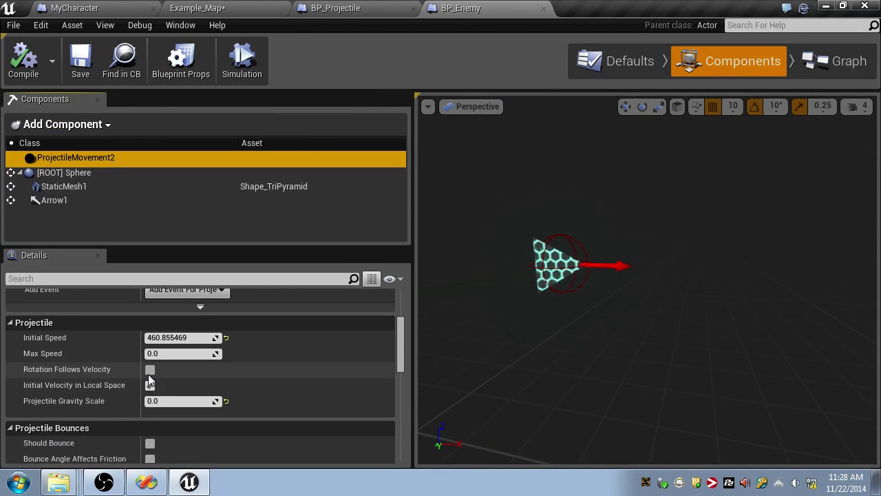
{"action": "scroll", "coordinate": [179, 368], "scroll_direction": "up", "scroll_amount": 5}
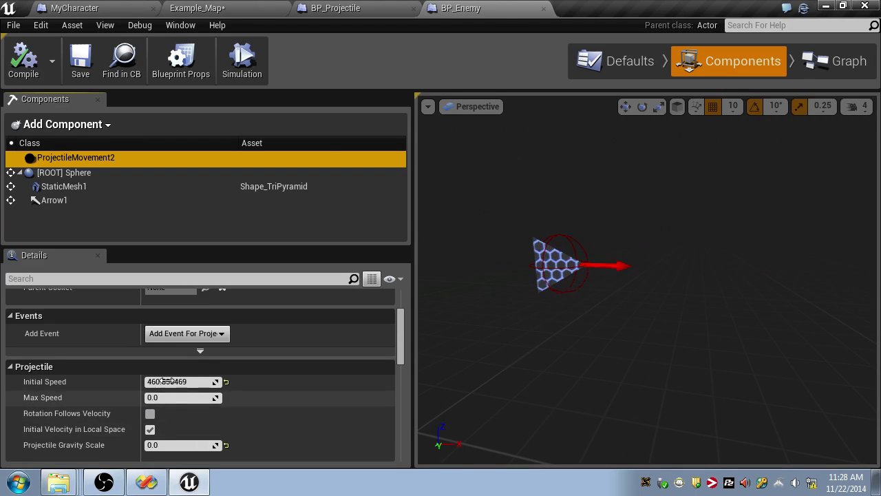
{"action": "scroll", "coordinate": [174, 355], "scroll_direction": "down", "scroll_amount": 8}
{"action": "scroll", "coordinate": [176, 354], "scroll_direction": "down", "scroll_amount": 10}
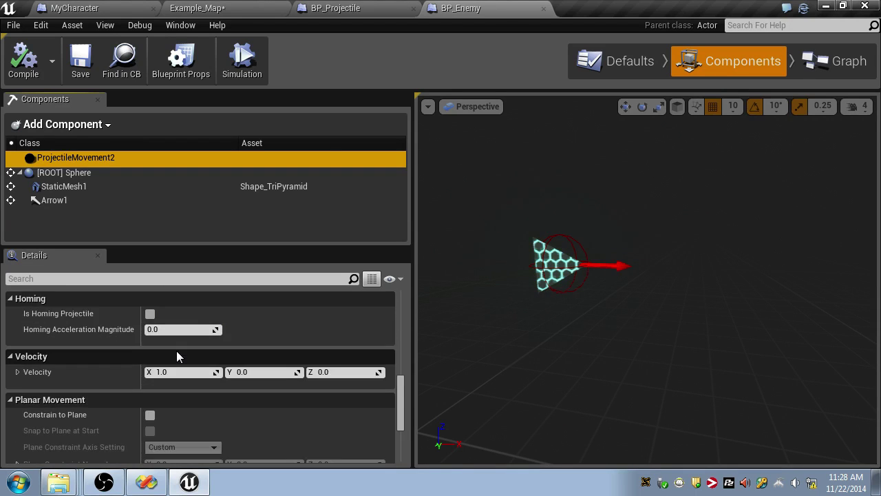
{"action": "scroll", "coordinate": [165, 346], "scroll_direction": "up", "scroll_amount": 1}
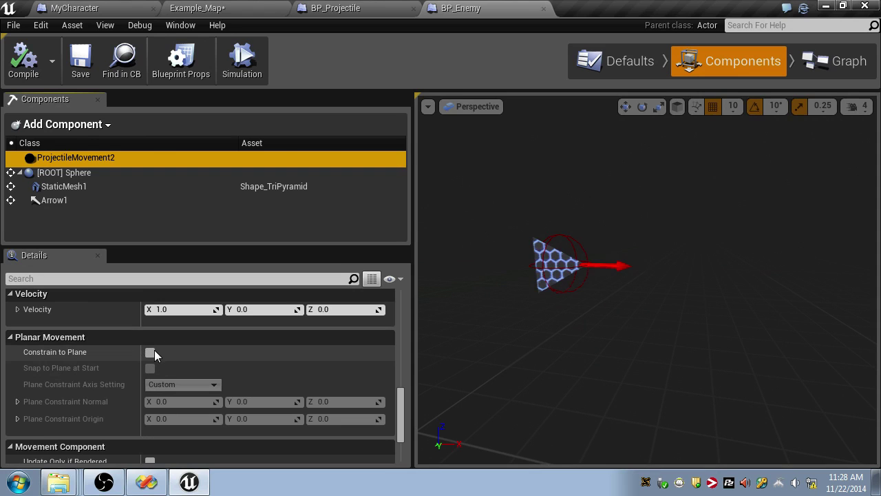
{"action": "scroll", "coordinate": [154, 348], "scroll_direction": "up", "scroll_amount": 1}
{"action": "scroll", "coordinate": [99, 327], "scroll_direction": "up", "scroll_amount": 3}
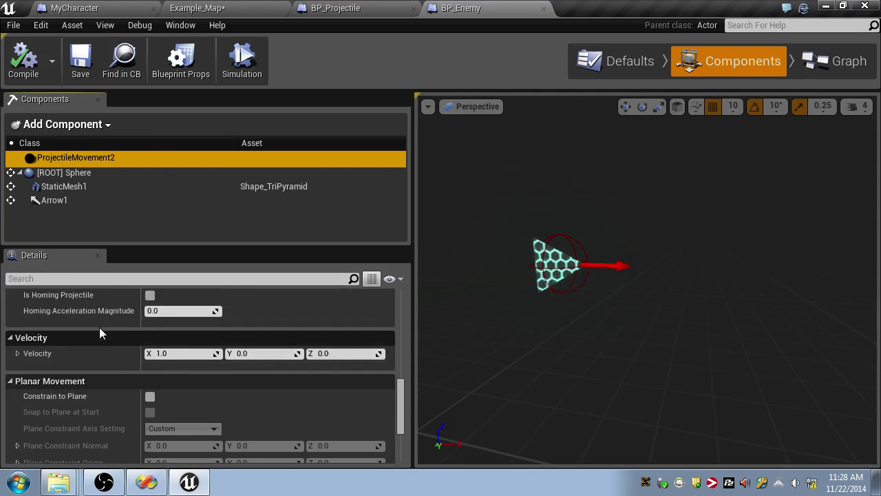
- Return to Example_Map and save the changed enemy placement
{"action": "left_click", "coordinate": [204, 5]}
{"action": "key", "text": "ctrl+s"}
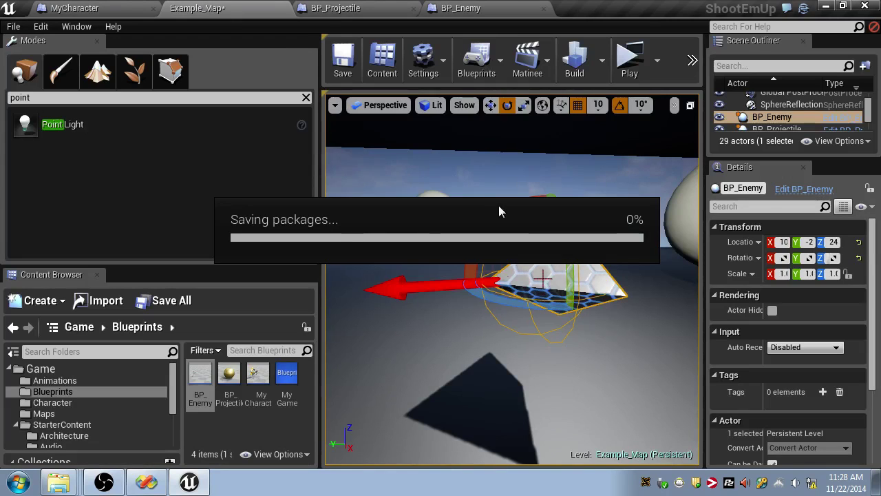
- Play-test the saved level to check BP_Enemy's flight direction, and end the test
{"action": "right_click_drag", "start_coordinate": [498, 205], "coordinate": [498, 179]}
{"action": "key", "text": "s"}
{"action": "left_click", "coordinate": [629, 60]}
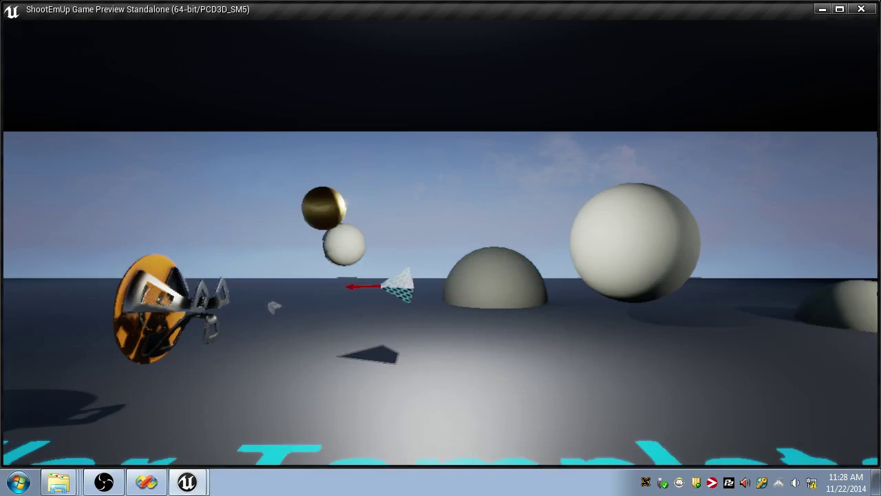
{"action": "key", "text": "Escape"}
- Rotate the level's BP_Projectile about the vertical axis, save the map and play-test its flight
{"action": "left_click", "coordinate": [428, 193]}
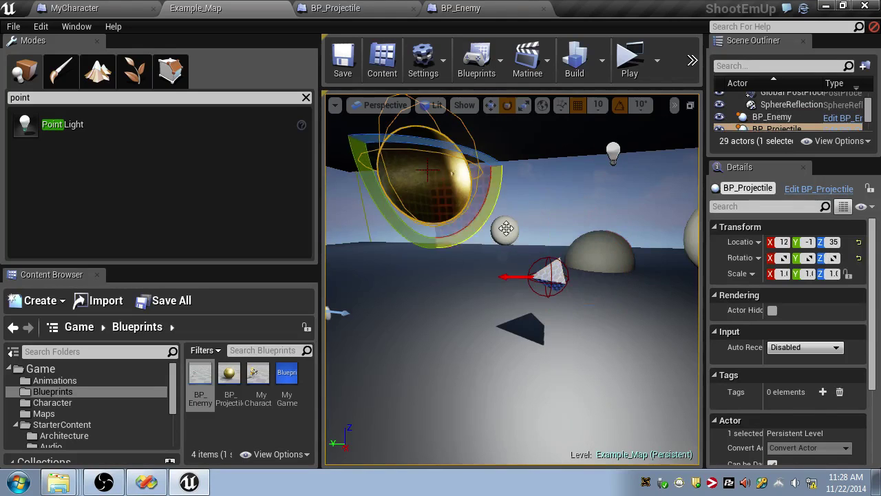
{"action": "key", "text": "s"}
{"action": "right_click_drag", "start_coordinate": [505, 237], "coordinate": [526, 224]}
{"action": "key", "text": "w"}
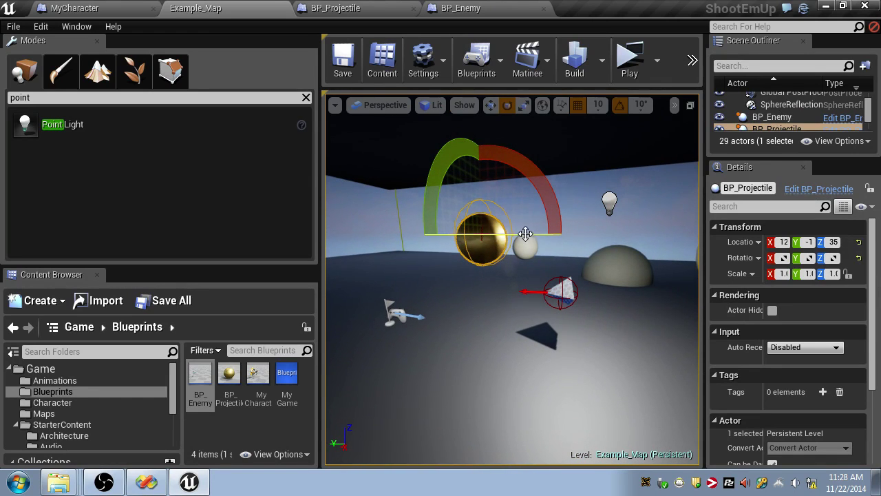
{"action": "left_click_drag", "start_coordinate": [526, 234], "coordinate": [551, 238]}
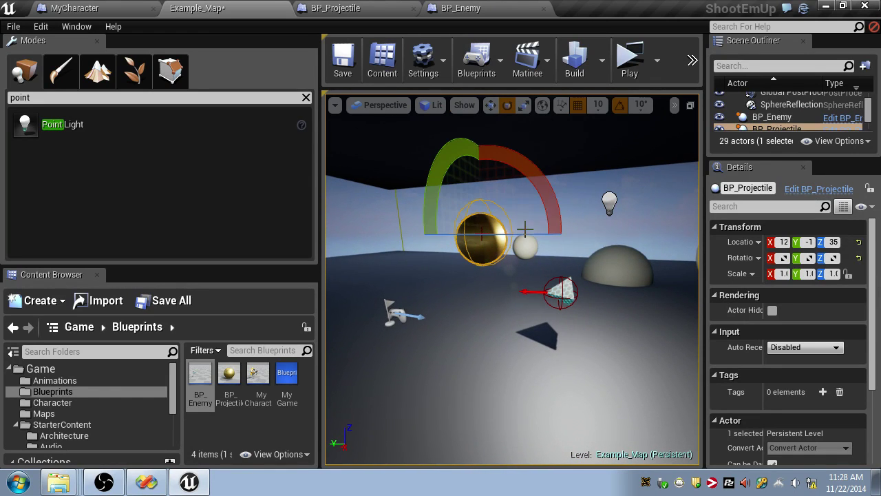
{"action": "key", "text": "ctrl+s"}
{"action": "left_click", "coordinate": [635, 60]}
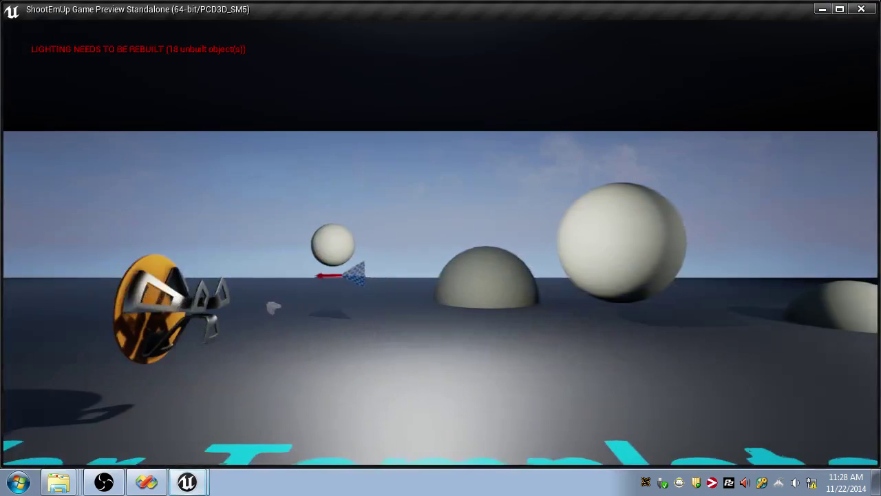
{"action": "key", "text": "Escape"}
- Delete the placed BP_Enemy and BP_Projectile from the level and save the map
{"action": "left_click", "coordinate": [559, 297]}
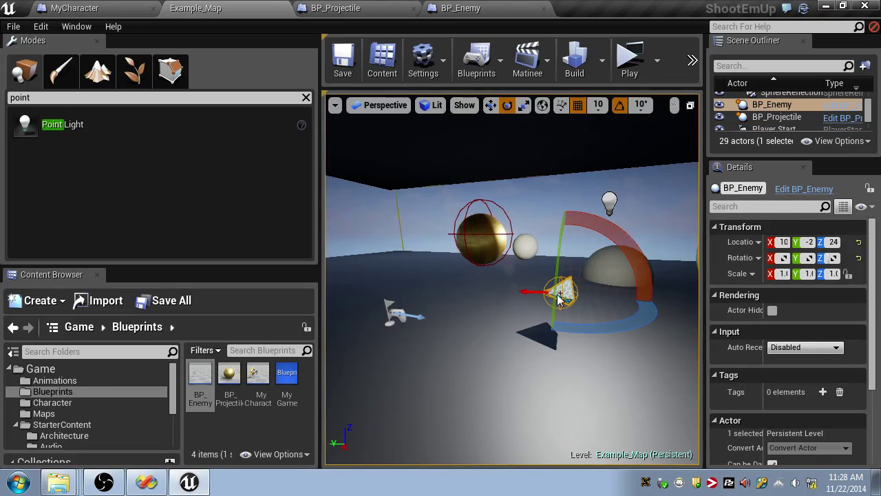
{"action": "key", "text": "Delete"}
{"action": "left_click", "coordinate": [488, 242]}
{"action": "key", "text": "Delete"}
{"action": "key", "text": "ctrl+s"}
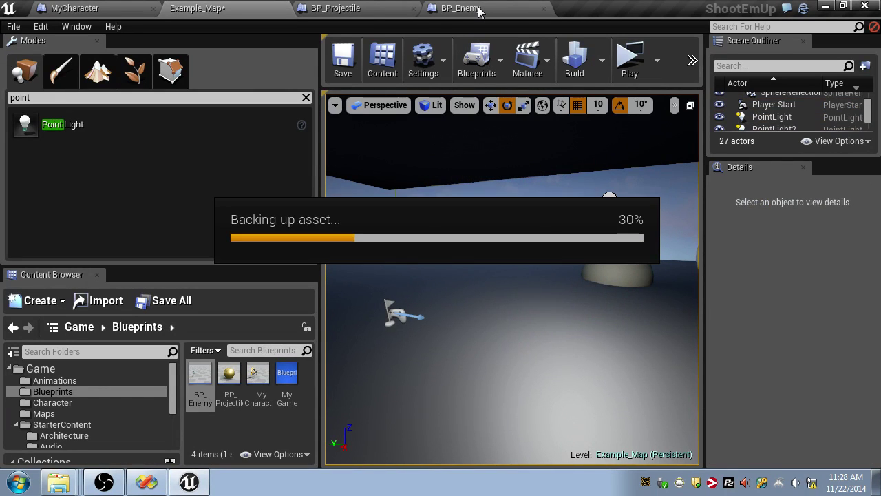
- Inspect BP_Enemy's pyramid mesh and arrow direction up close in its component view
{"action": "left_click", "coordinate": [476, 9]}
{"action": "left_click", "coordinate": [249, 9]}
{"action": "key", "text": "s"}
{"action": "mouse_move", "coordinate": [510, 130]}
{"action": "right_mouse_down"}
{"action": "mouse_move", "coordinate": [475, 148]}
{"action": "mouse_move", "coordinate": [510, 130]}
{"action": "right_mouse_up"}
{"action": "left_click", "coordinate": [476, 9]}
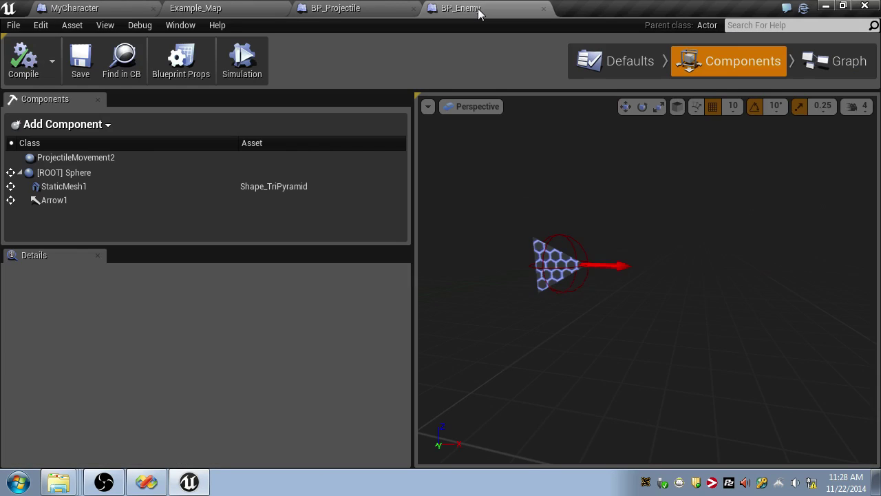
{"action": "scroll", "coordinate": [559, 208], "scroll_direction": "up", "scroll_amount": 5}
{"action": "scroll", "coordinate": [562, 216], "scroll_direction": "down", "scroll_amount": 3}
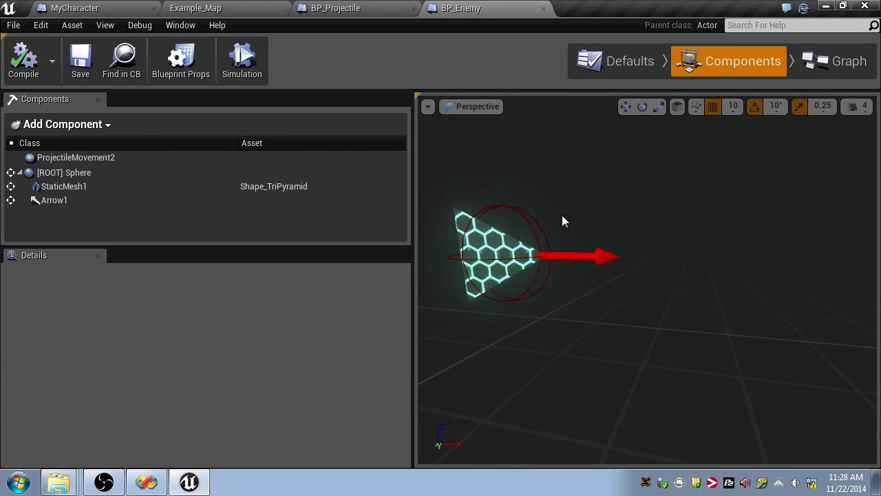
- From Example_Map, create a new Actor class blueprint named BP_EnemySpawner in the Blueprints folder
{"action": "left_click", "coordinate": [74, 7]}
{"action": "left_click", "coordinate": [206, 8]}
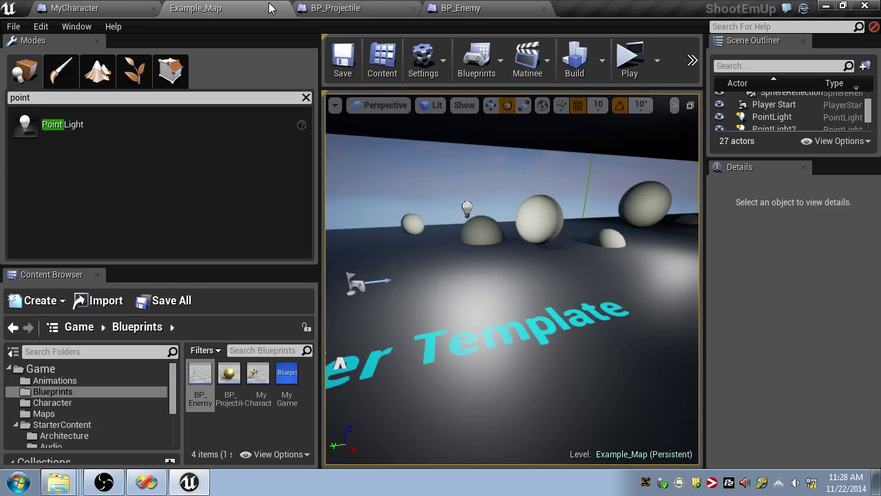
{"action": "left_click_drag", "start_coordinate": [321, 382], "coordinate": [429, 372]}
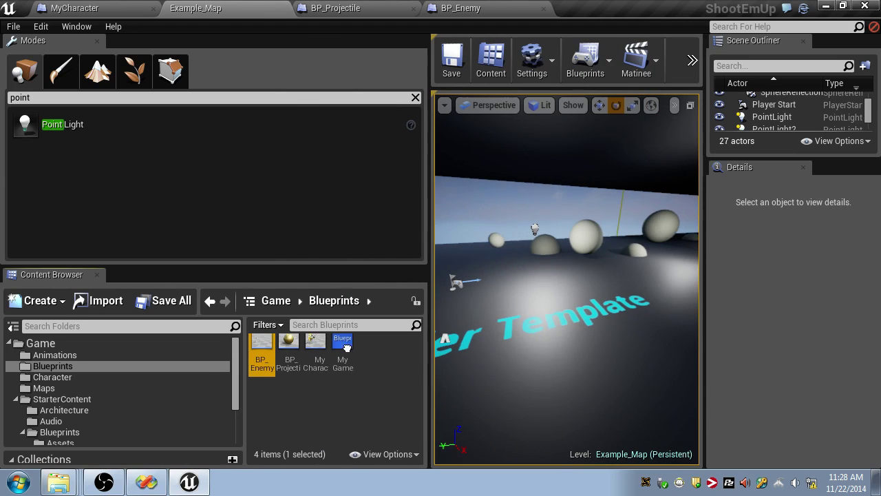
{"action": "left_click", "coordinate": [589, 60]}
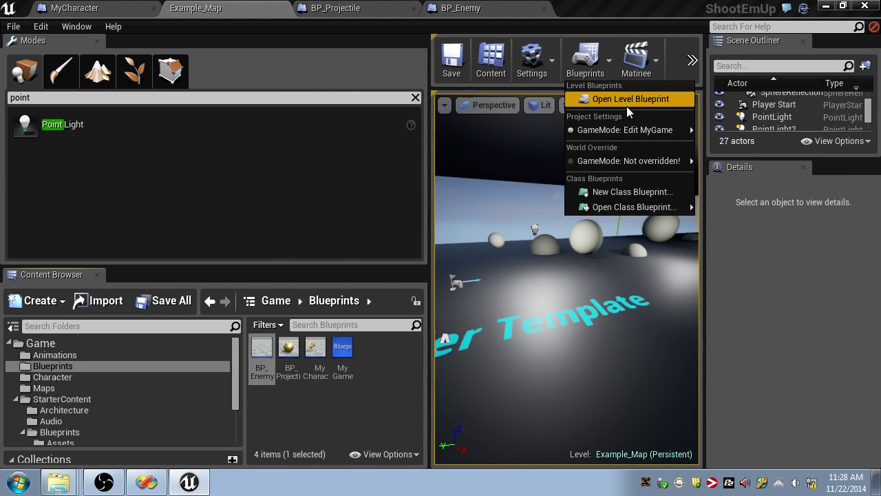
{"action": "left_click", "coordinate": [606, 191]}
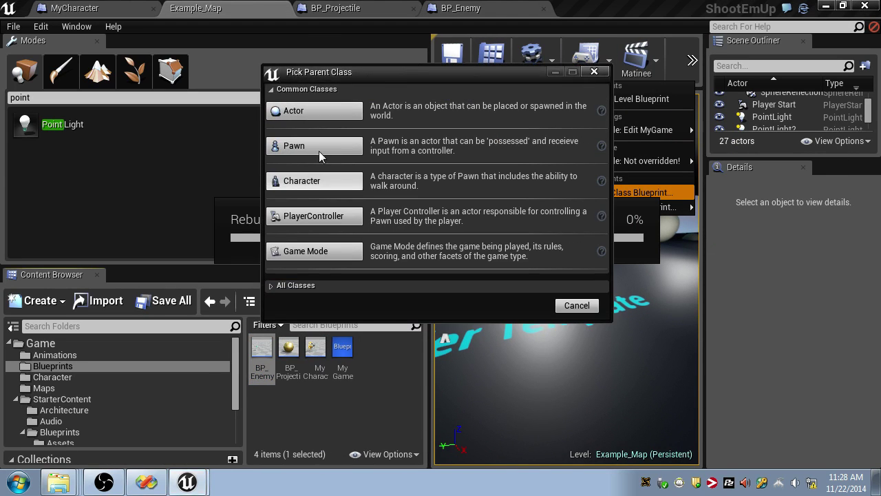
{"action": "left_click", "coordinate": [320, 112]}
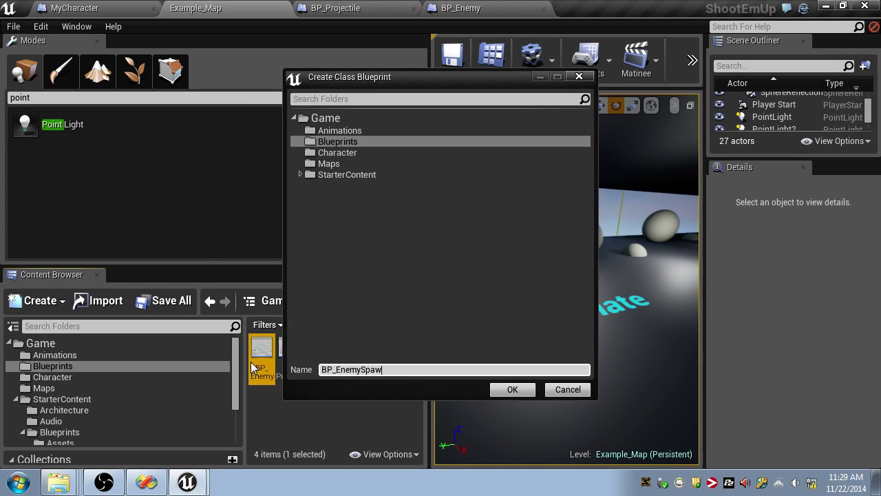
{"action": "left_click", "coordinate": [512, 390]}
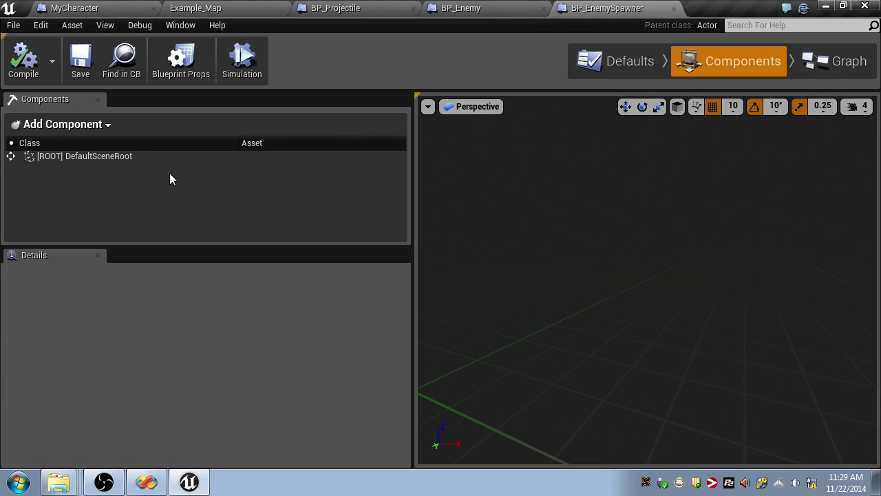
- Add a Billboard component to BP_EnemySpawner, turn off its Hidden in Game option and save
{"action": "left_click", "coordinate": [66, 124]}
{"action": "type", "text": "bill"}
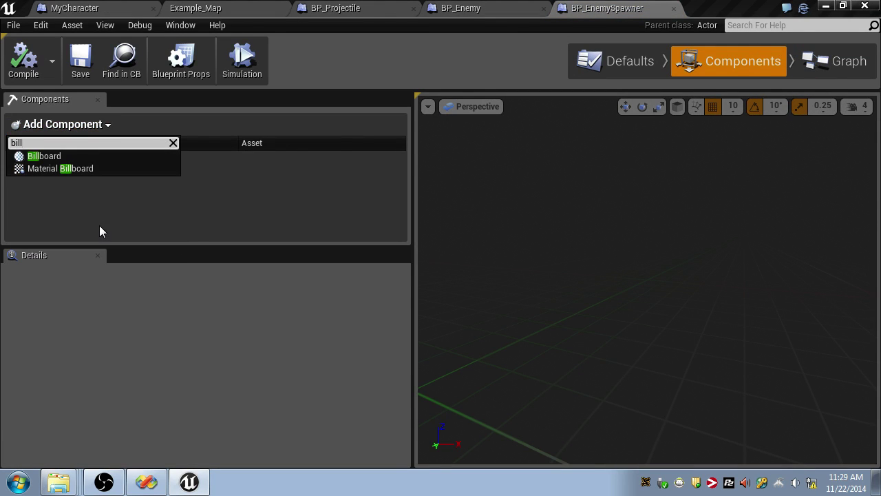
{"action": "left_click", "coordinate": [59, 156]}
{"action": "scroll", "coordinate": [152, 413], "scroll_direction": "down", "scroll_amount": 10}
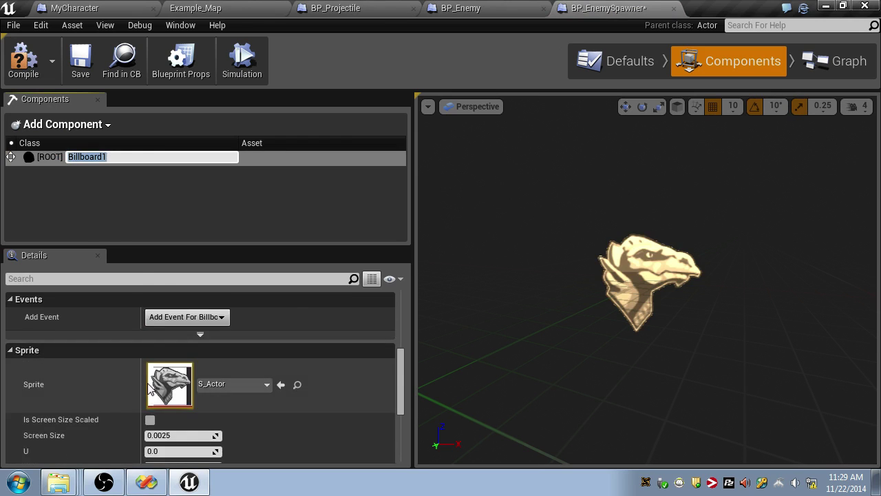
{"action": "left_click", "coordinate": [150, 444]}
{"action": "key", "text": "ctrl+s"}
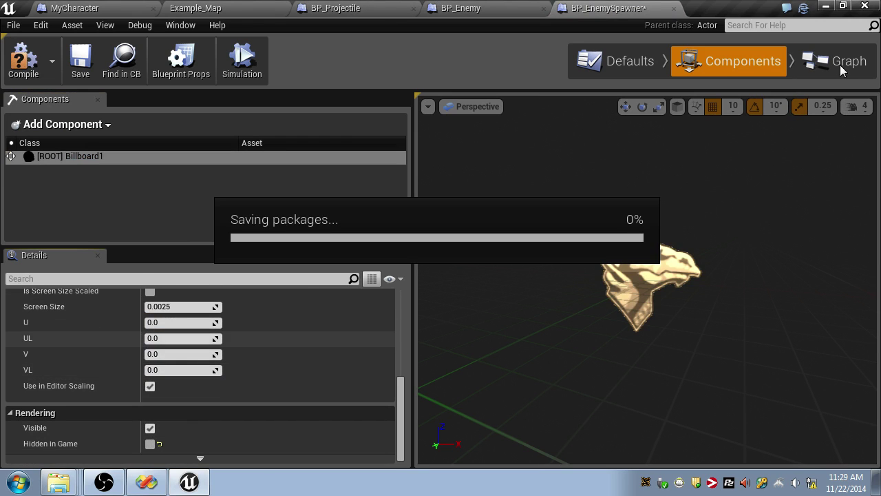
- Add an Arrow component under the Billboard, turn off its Hidden in Game option and save the blueprint
{"action": "left_click", "coordinate": [89, 128]}
{"action": "type", "text": "arro"}
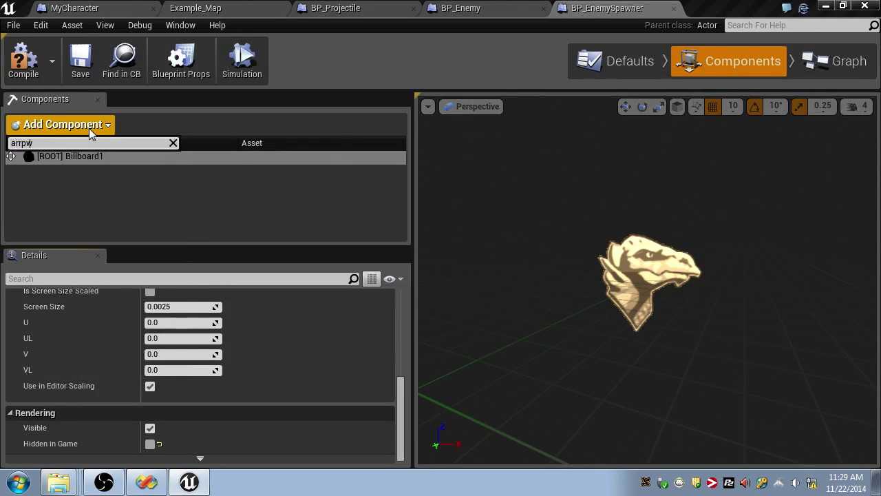
{"action": "type", "text": "w"}
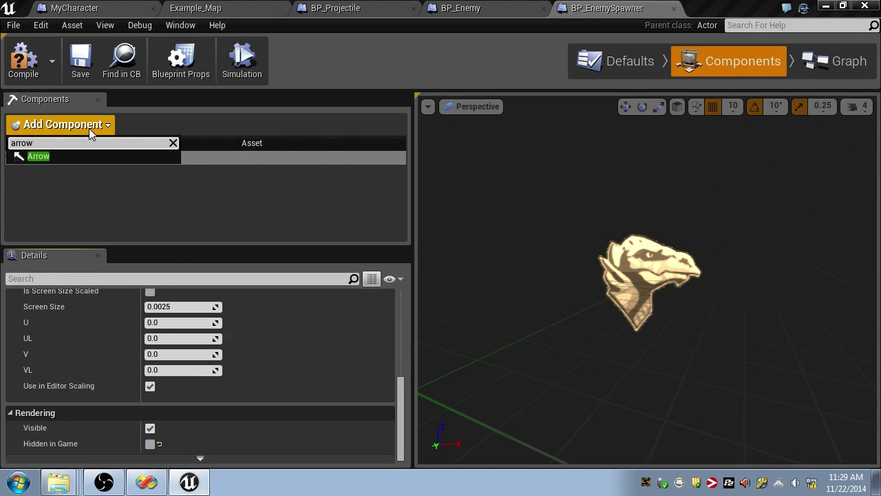
{"action": "left_click", "coordinate": [31, 158]}
{"action": "left_click", "coordinate": [150, 445]}
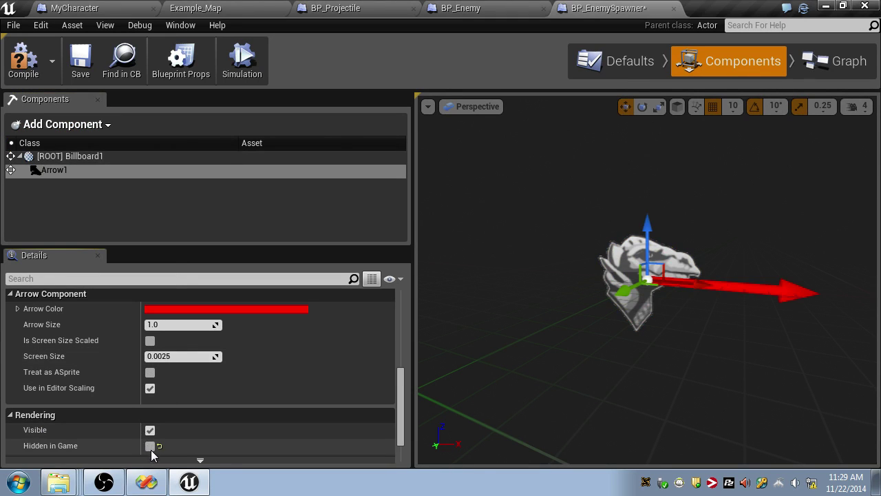
{"action": "key", "text": "ctrl+s"}
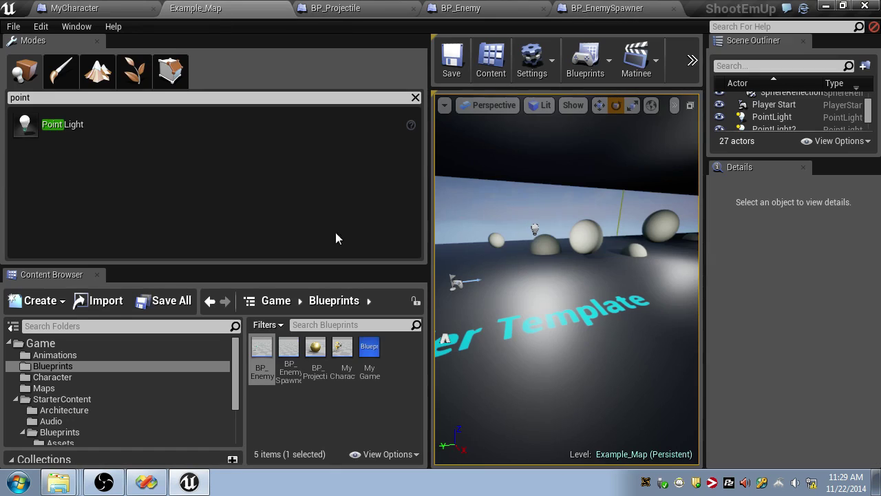
- Place a BP_EnemySpawner in Example_Map near the floor text and raise it above the floor
{"action": "left_click_drag", "start_coordinate": [298, 357], "coordinate": [597, 300]}
{"action": "key", "text": "w"}
{"action": "key", "text": "f"}
{"action": "key", "text": "e"}
{"action": "key", "text": "w"}
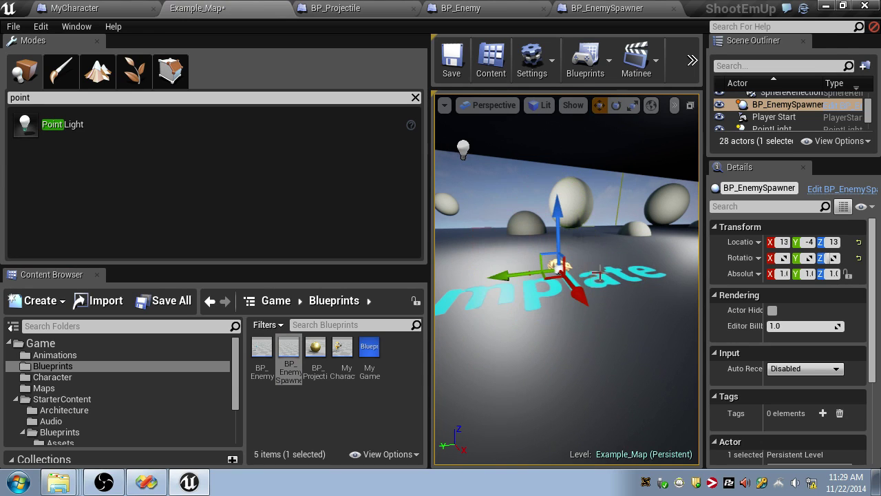
{"action": "left_click_drag", "start_coordinate": [565, 188], "coordinate": [566, 165]}
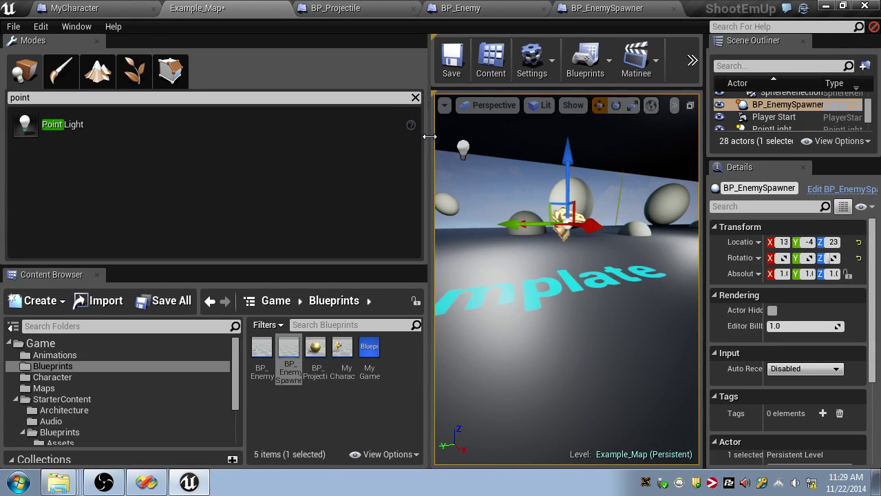
- Enlarge the level viewport and play-test to check the spawner's position and arrow direction
{"action": "left_click_drag", "start_coordinate": [428, 136], "coordinate": [130, 151]}
{"action": "left_click", "coordinate": [441, 62]}
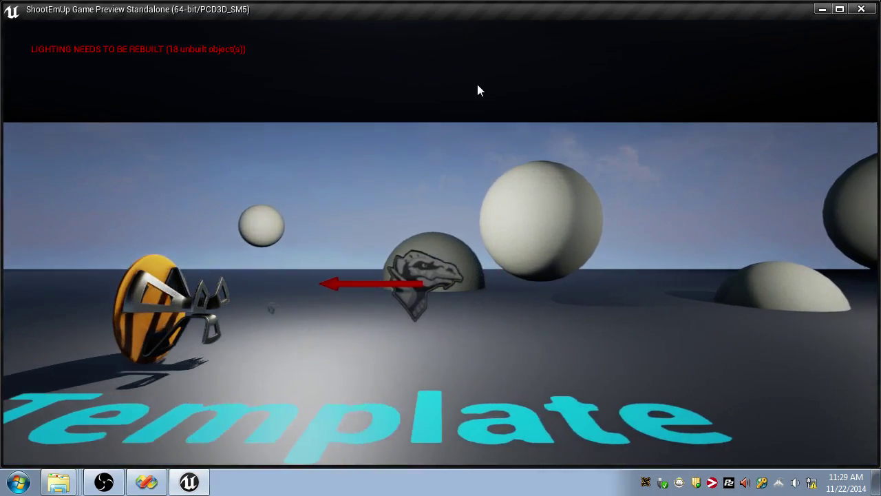
{"action": "key", "text": "Escape"}
- Move BP_EnemySpawner along the Y axis, farther from the player start, and save the map
{"action": "right_click_drag", "start_coordinate": [351, 220], "coordinate": [366, 220]}
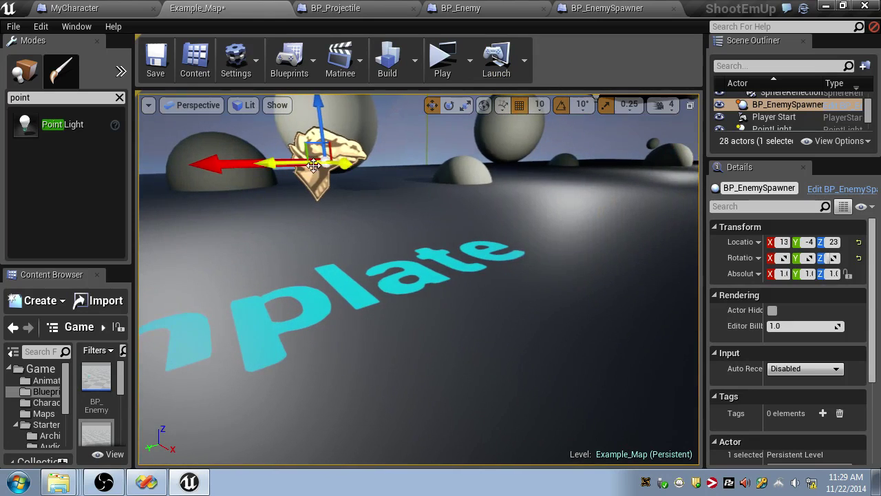
{"action": "left_click_drag", "start_coordinate": [287, 161], "coordinate": [426, 159]}
{"action": "right_click_drag", "start_coordinate": [555, 199], "coordinate": [569, 186]}
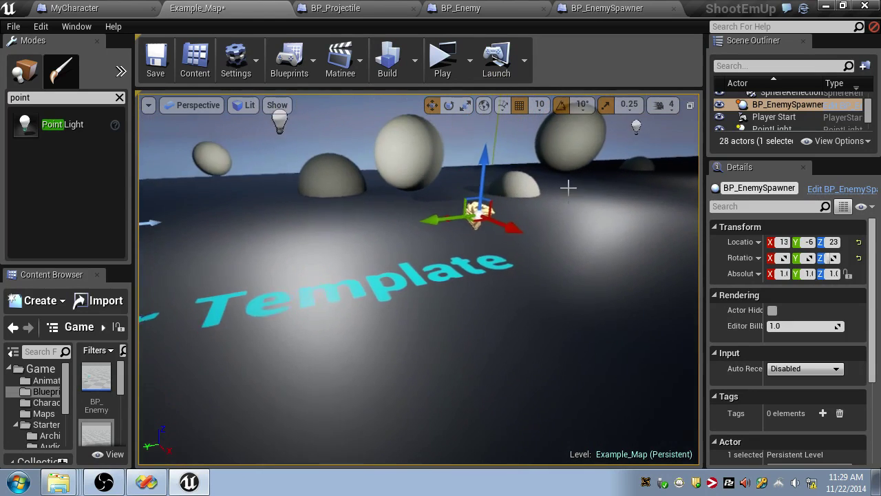
{"action": "key", "text": "ctrl+s"}
- Add an Event Begin Play node to BP_EnemySpawner's event graph
{"action": "left_click", "coordinate": [605, 8]}
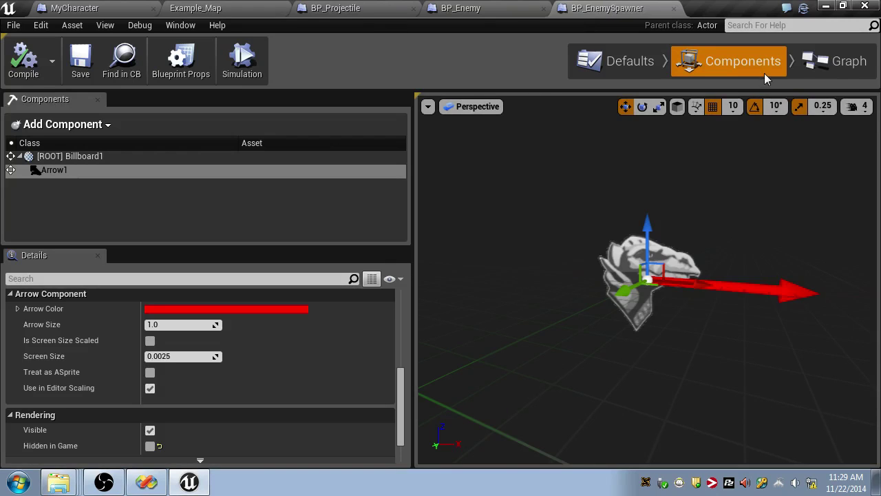
{"action": "left_click", "coordinate": [837, 61]}
{"action": "right_click", "coordinate": [346, 232]}
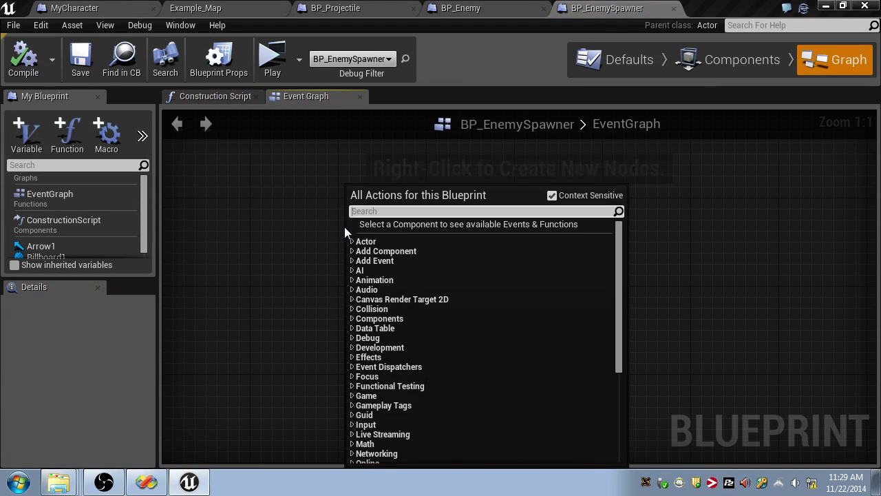
{"action": "type", "text": "even b"}
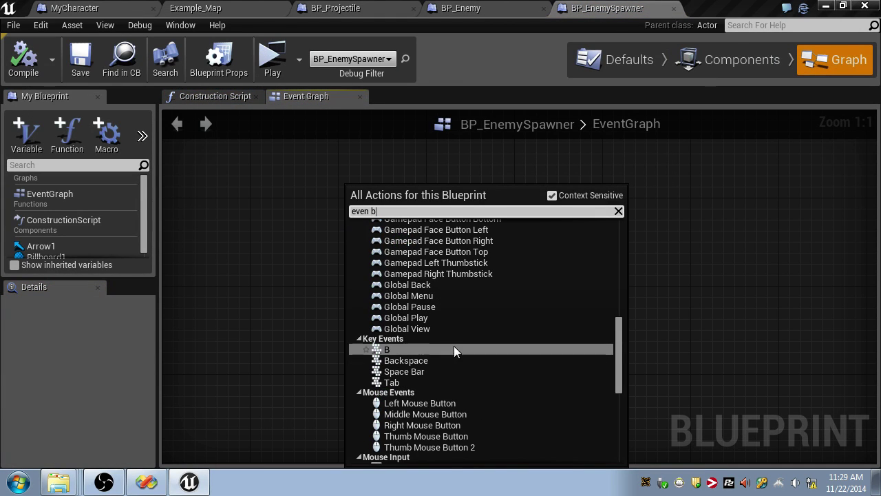
{"action": "key", "text": "BackSpace"}
{"action": "key", "text": "BackSpace"}
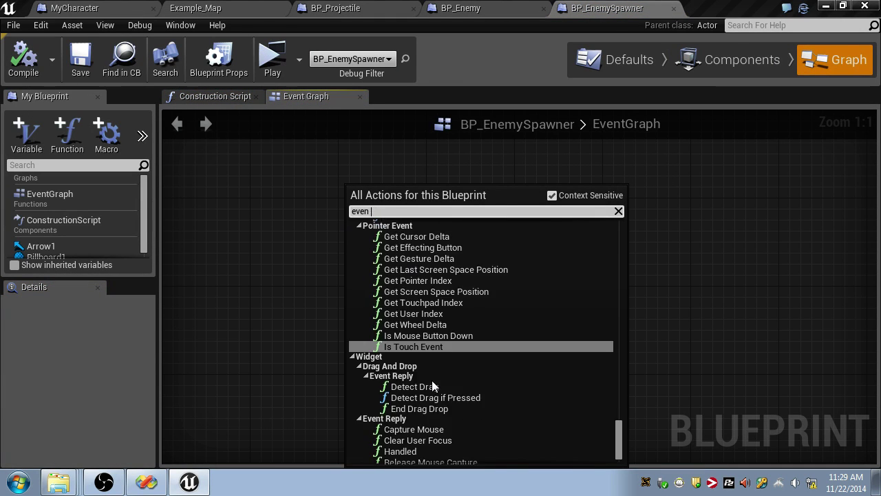
{"action": "type", "text": "t begin pla"}
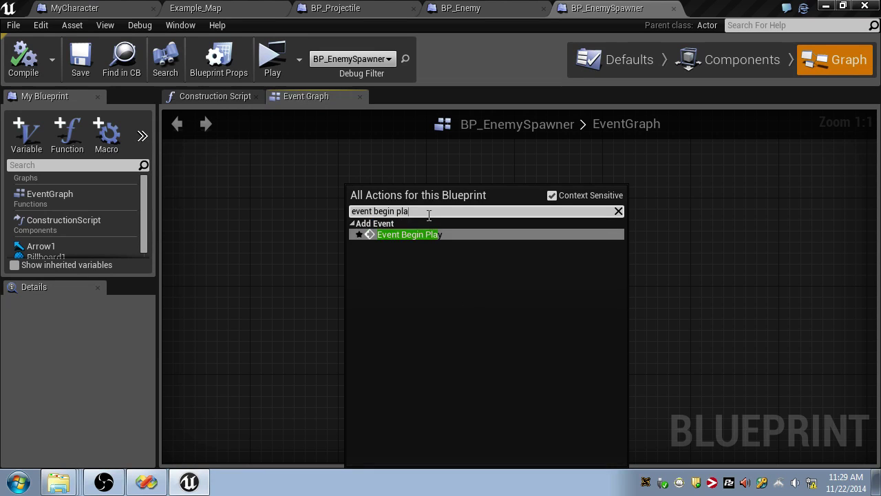
{"action": "key", "text": "Return"}
- Add a Spawn Actor from Class node driven by Event Begin Play's execution output
{"action": "left_click_drag", "start_coordinate": [561, 234], "coordinate": [561, 234]}
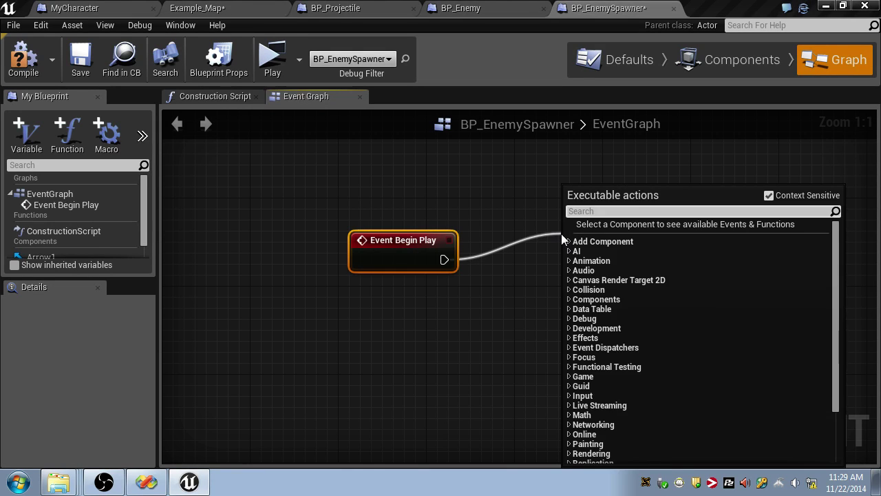
{"action": "type", "text": "Spawn Aco"}
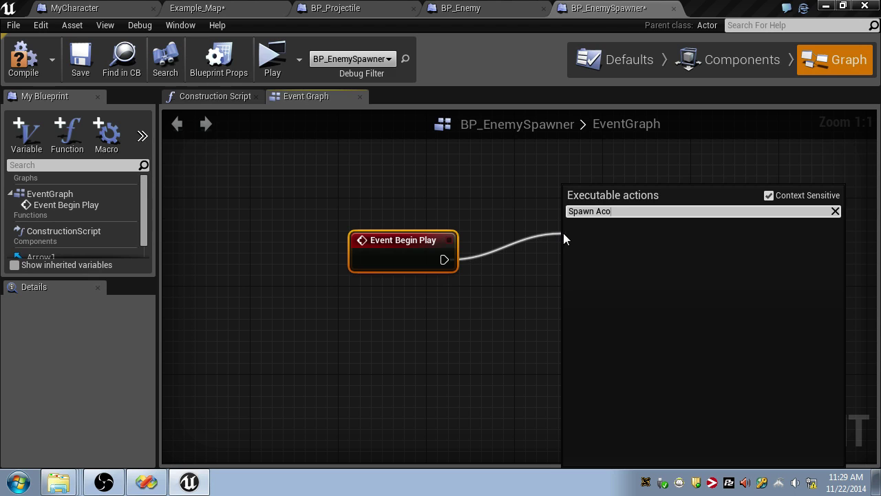
{"action": "key", "text": "BackSpace"}
{"action": "left_click", "coordinate": [651, 274]}
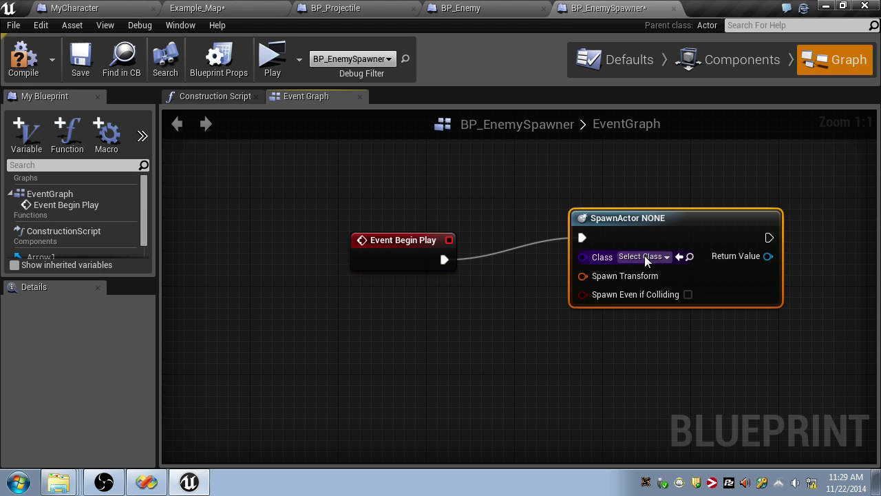
- Set the SpawnActor node's class to BP_Enemy and move the node farther from Event Begin Play
{"action": "left_click", "coordinate": [644, 255]}
{"action": "type", "text": "bp_en"}
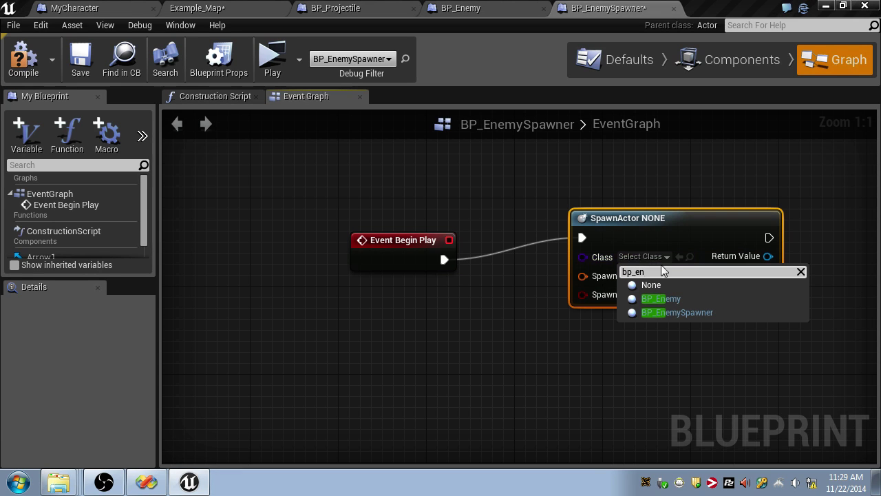
{"action": "left_click", "coordinate": [660, 298]}
{"action": "mouse_move", "coordinate": [647, 281]}
{"action": "right_mouse_down"}
{"action": "mouse_move", "coordinate": [712, 280]}
{"action": "mouse_move", "coordinate": [633, 281]}
{"action": "right_mouse_up"}
{"action": "left_click_drag", "start_coordinate": [569, 275], "coordinate": [345, 327]}
{"action": "left_click_drag", "start_coordinate": [488, 262], "coordinate": [775, 196]}
{"action": "left_click_drag", "start_coordinate": [650, 254], "coordinate": [482, 305]}
{"action": "type", "text": "Get Worl"}
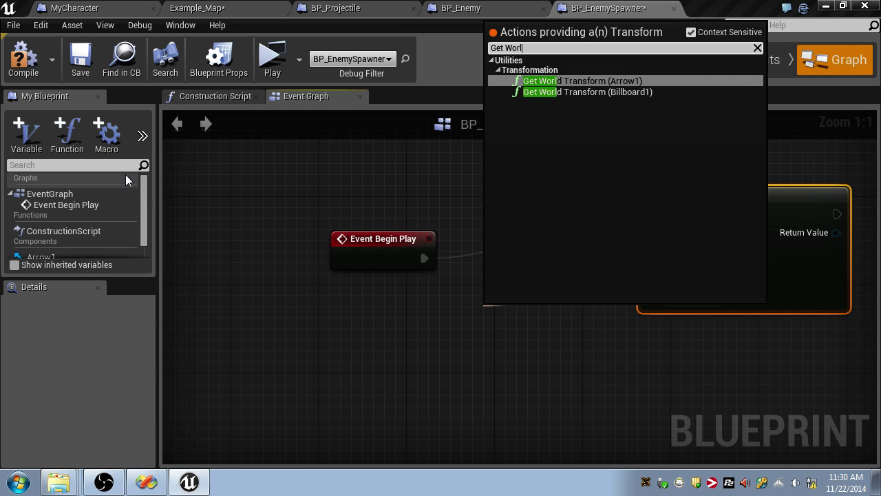
{"action": "left_click", "coordinate": [419, 325]}
{"action": "right_click", "coordinate": [461, 309]}
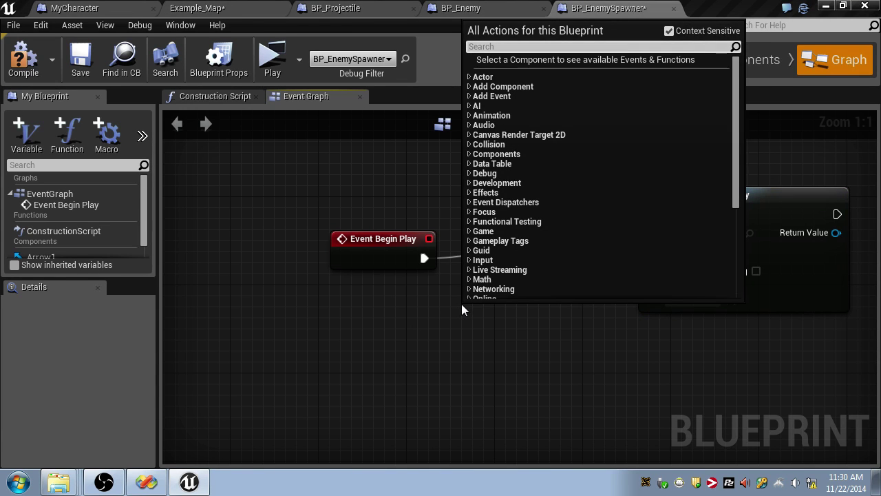
{"action": "type", "text": "Get WOrld Tran"}
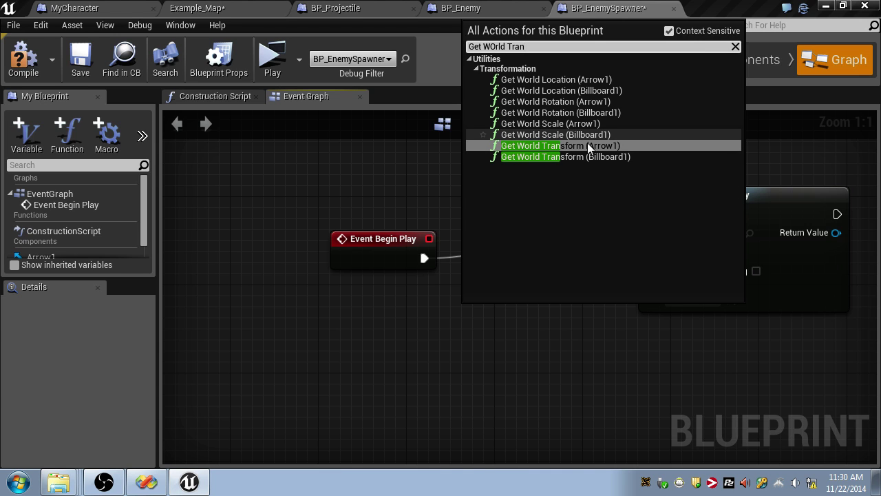
{"action": "left_click", "coordinate": [148, 209]}
{"action": "scroll", "coordinate": [110, 227], "scroll_direction": "down", "scroll_amount": 1}
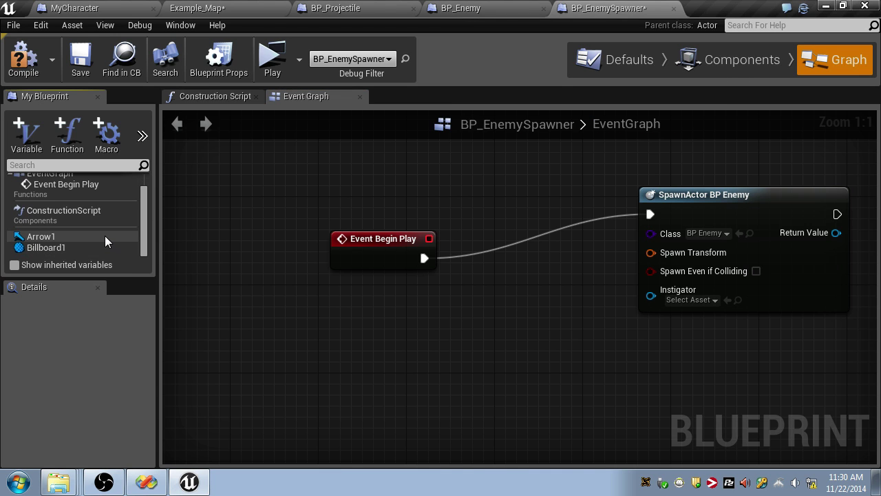
- Add a Get World Transform node targeting a scene component and connect its return value to SpawnActor's Spawn Transform
{"action": "right_click", "coordinate": [472, 260]}
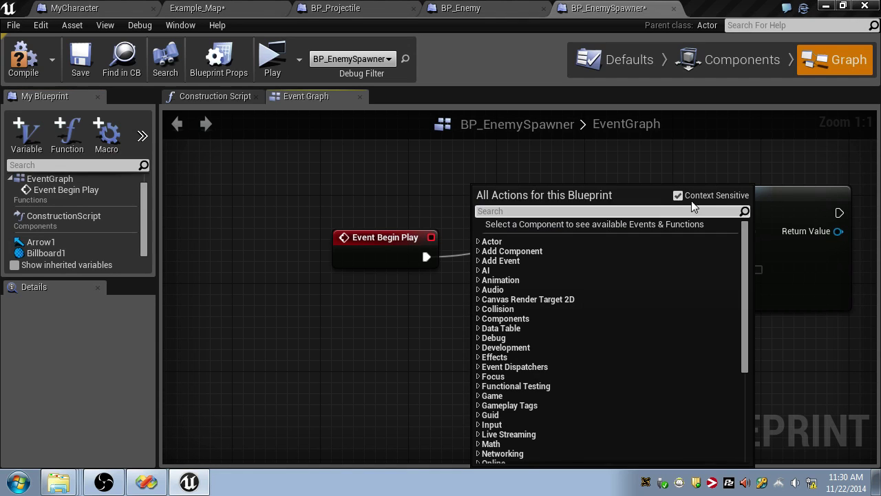
{"action": "left_click", "coordinate": [678, 196]}
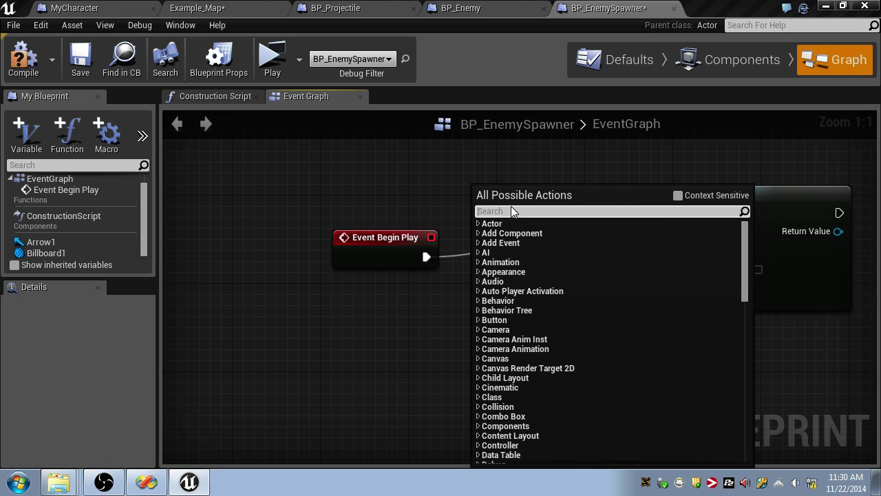
{"action": "type", "text": "Get World Transform"}
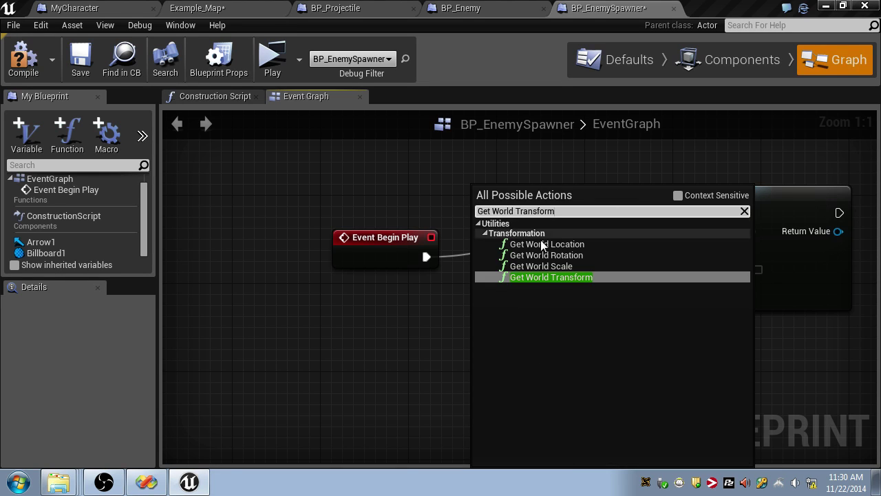
{"action": "left_click", "coordinate": [542, 276]}
{"action": "left_click_drag", "start_coordinate": [545, 284], "coordinate": [479, 317]}
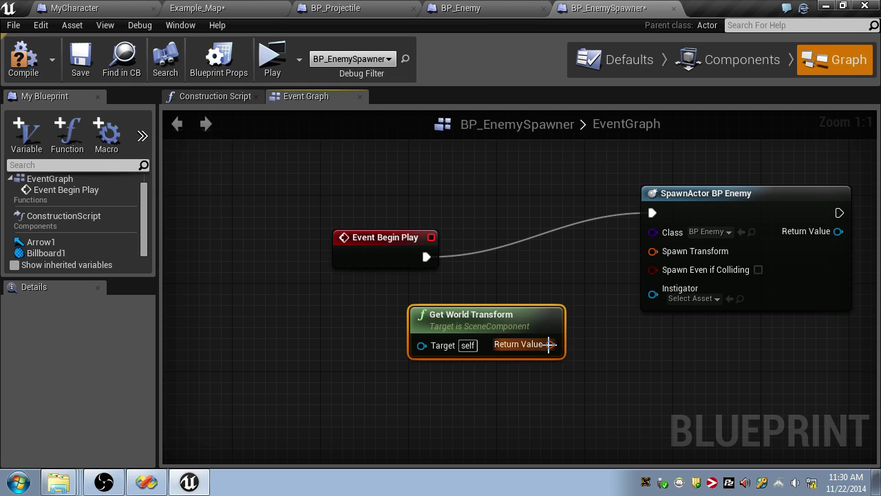
{"action": "left_click_drag", "start_coordinate": [549, 344], "coordinate": [654, 251]}
- Save and compile BP_EnemySpawner and enlarge the compiler results to read them
{"action": "right_click_drag", "start_coordinate": [585, 254], "coordinate": [554, 217]}
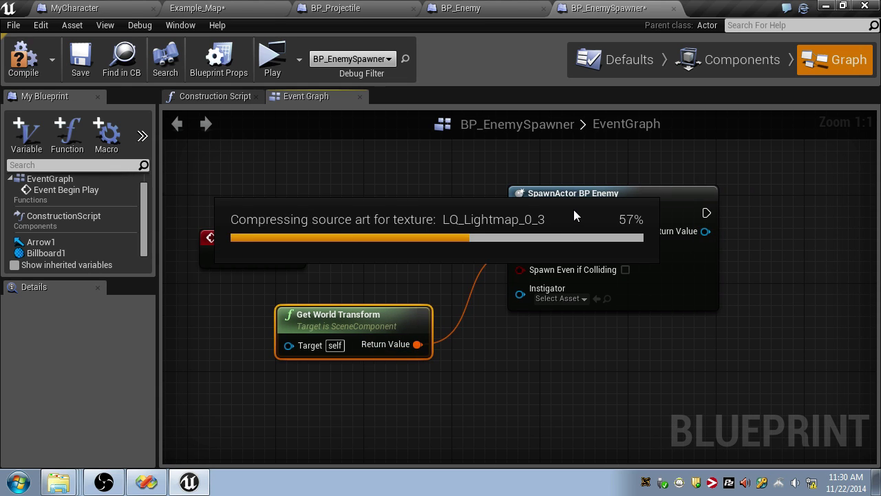
{"action": "key", "text": "F7"}
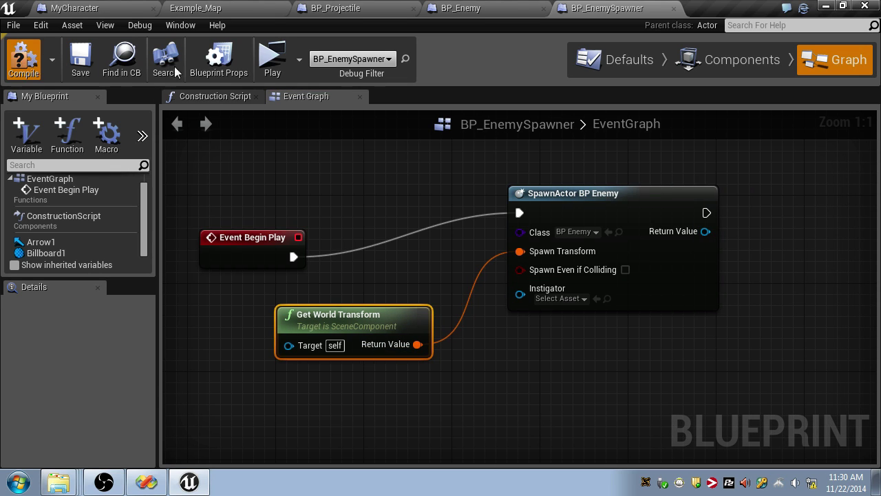
{"action": "right_click_drag", "start_coordinate": [433, 295], "coordinate": [426, 240]}
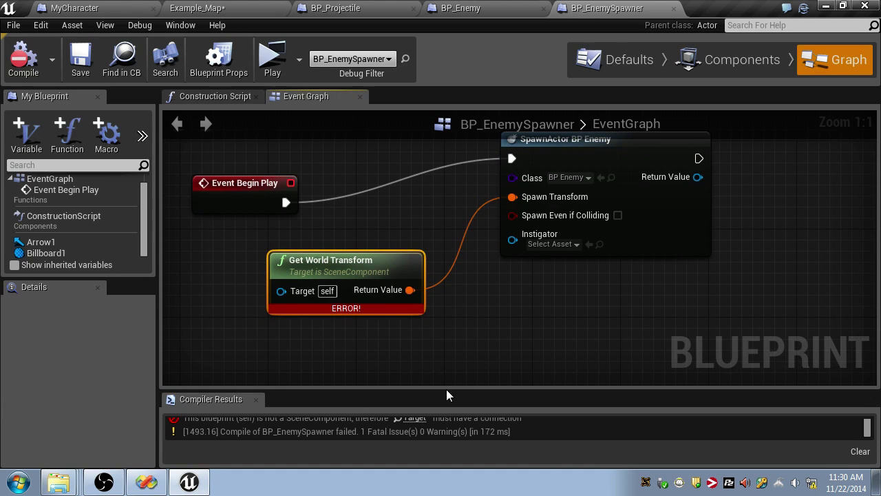
{"action": "left_click_drag", "start_coordinate": [448, 390], "coordinate": [453, 342]}
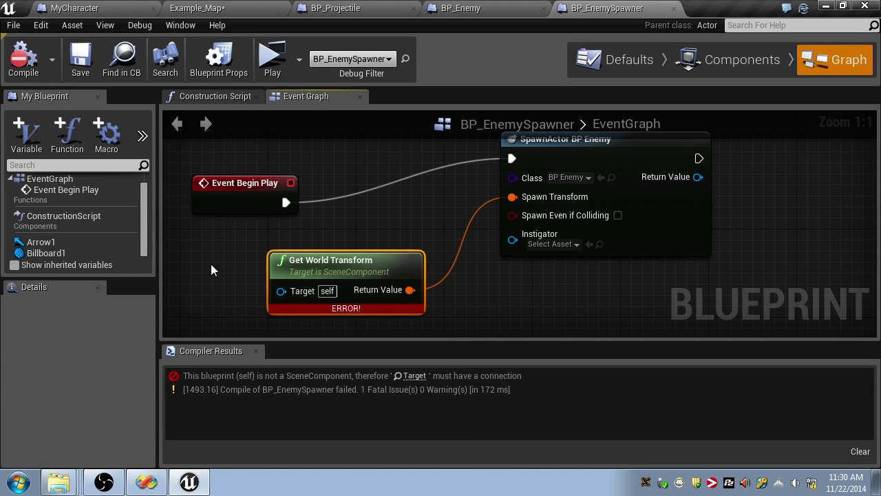
- Connect the root component Billboard1 to Get World Transform's Target, and compile and save the blueprint
{"action": "left_click", "coordinate": [730, 62]}
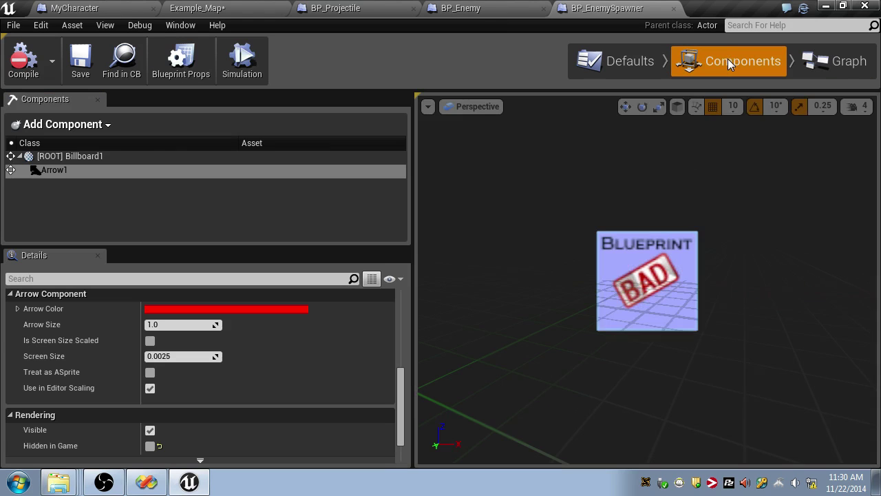
{"action": "left_click", "coordinate": [130, 157]}
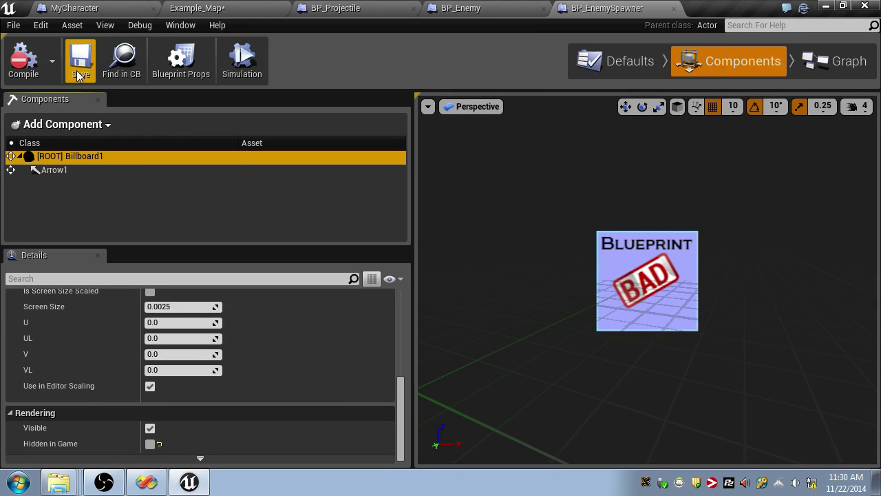
{"action": "left_click", "coordinate": [829, 60]}
{"action": "scroll", "coordinate": [103, 238], "scroll_direction": "down", "scroll_amount": 1}
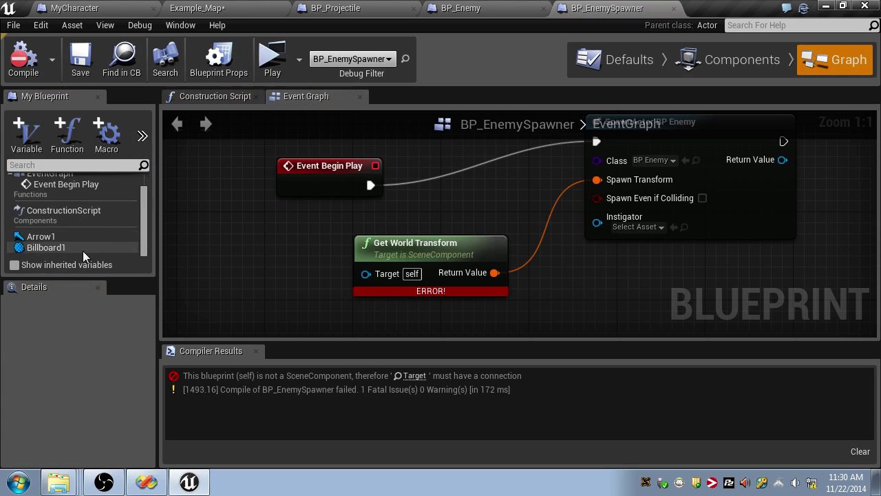
{"action": "left_click_drag", "start_coordinate": [83, 249], "coordinate": [364, 272]}
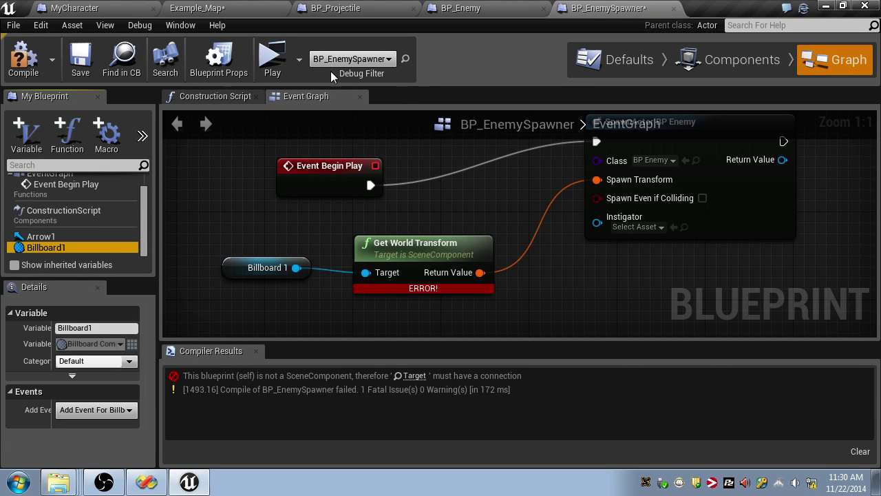
{"action": "key", "text": "ctrl+s"}
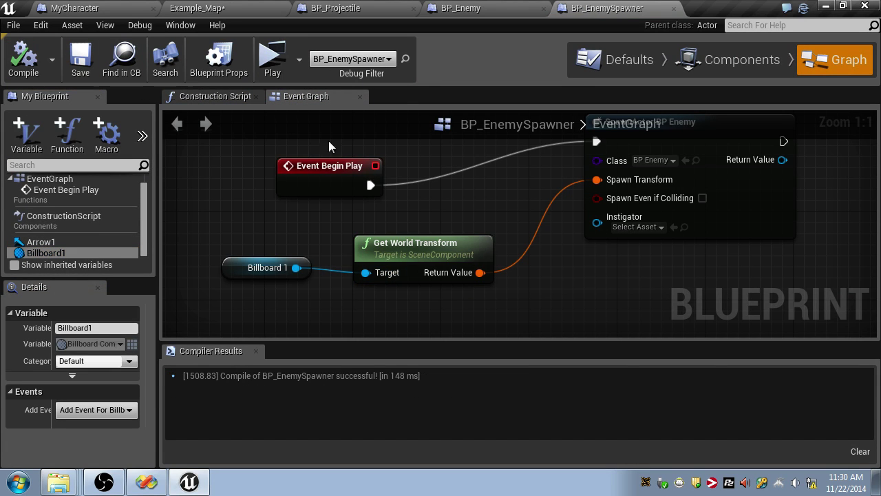
- Insert a Delay with duration 2 between Event Begin Play and SpawnActor, and loop SpawnActor's execution output back into it
{"action": "right_click_drag", "start_coordinate": [557, 220], "coordinate": [477, 242]}
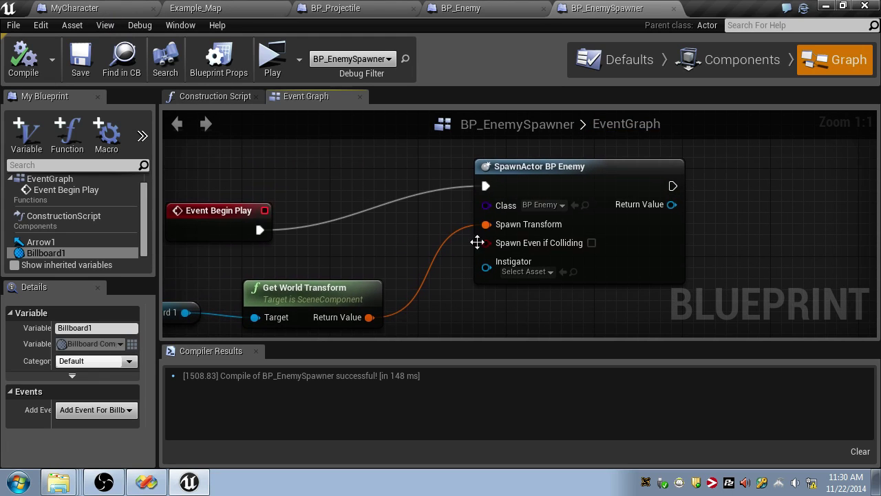
{"action": "left_click_drag", "start_coordinate": [244, 216], "coordinate": [265, 181]}
{"action": "right_click_drag", "start_coordinate": [266, 181], "coordinate": [315, 238]}
{"action": "left_click_drag", "start_coordinate": [314, 238], "coordinate": [342, 223]}
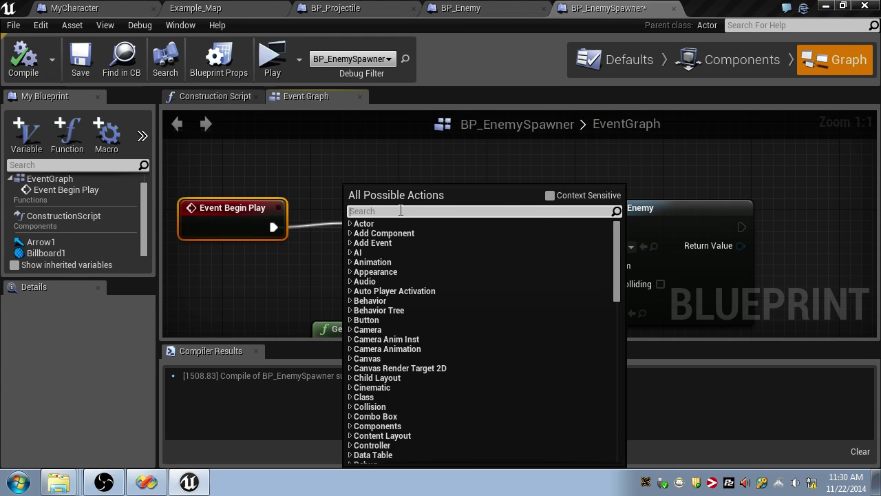
{"action": "type", "text": "Delay"}
{"action": "left_click", "coordinate": [550, 196]}
{"action": "left_click", "coordinate": [550, 195]}
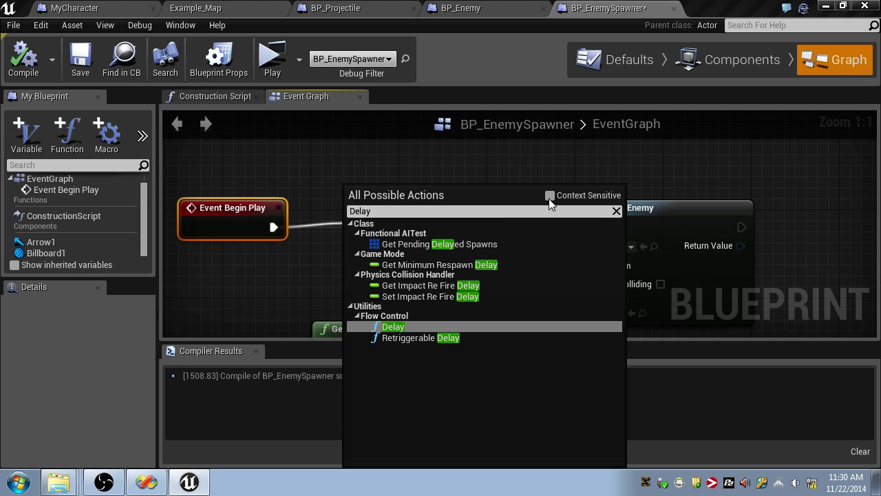
{"action": "left_click", "coordinate": [550, 195]}
{"action": "left_click", "coordinate": [393, 244]}
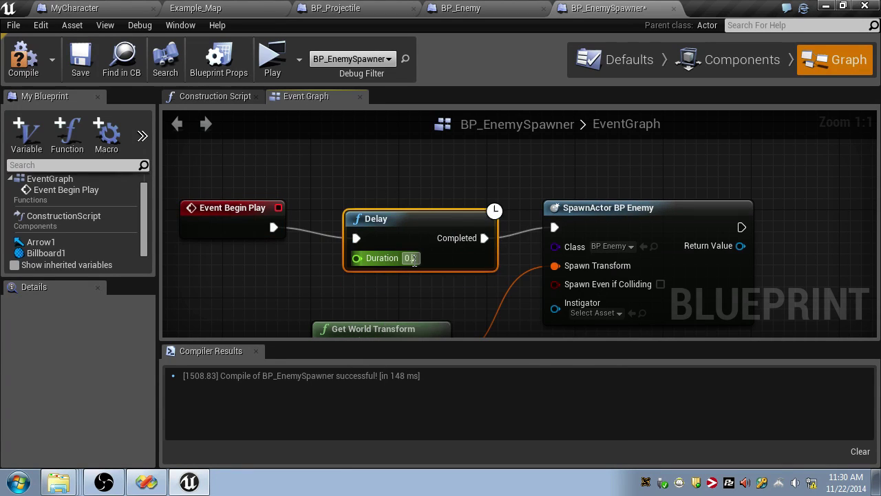
{"action": "left_click_drag", "start_coordinate": [741, 227], "coordinate": [355, 247]}
{"action": "left_click_drag", "start_coordinate": [400, 221], "coordinate": [453, 255]}
- Add a custom event named Spawn Enemy to the event graph
{"action": "right_click", "coordinate": [312, 180]}
{"action": "type", "text": "Cs"}
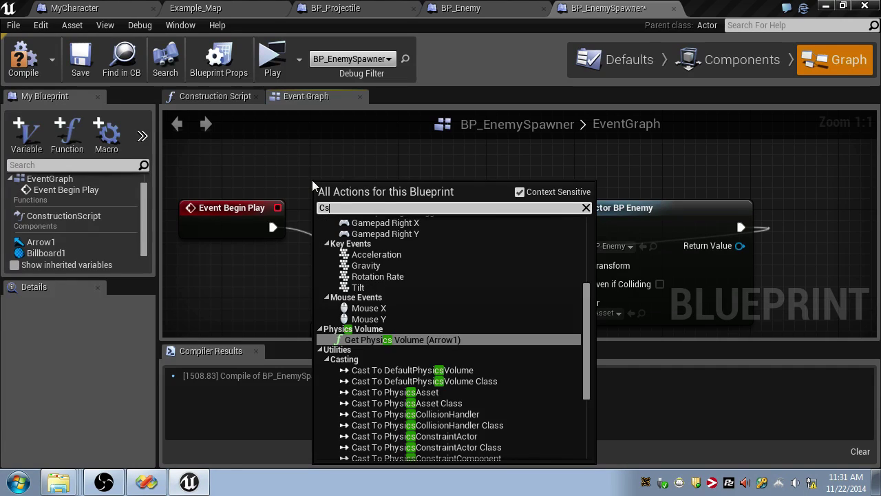
{"action": "key", "text": "BackSpace"}
{"action": "type", "text": "ustom"}
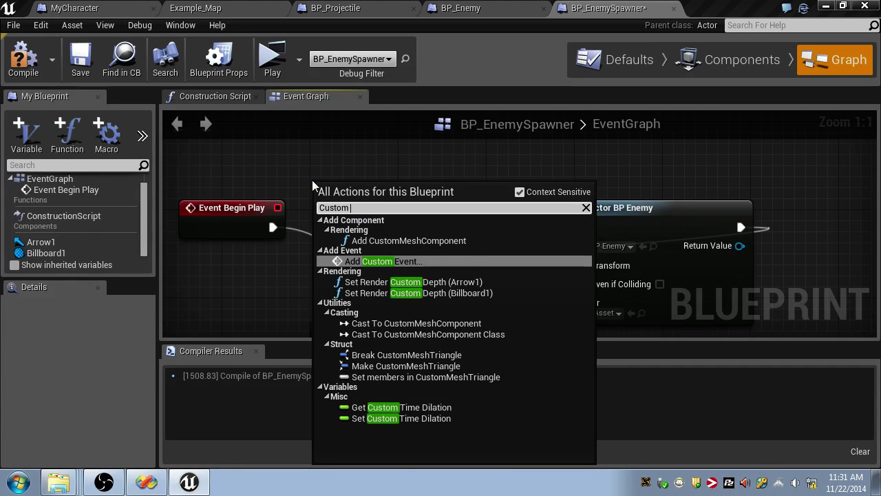
{"action": "left_click", "coordinate": [384, 262]}
{"action": "type", "text": "Spaw"}
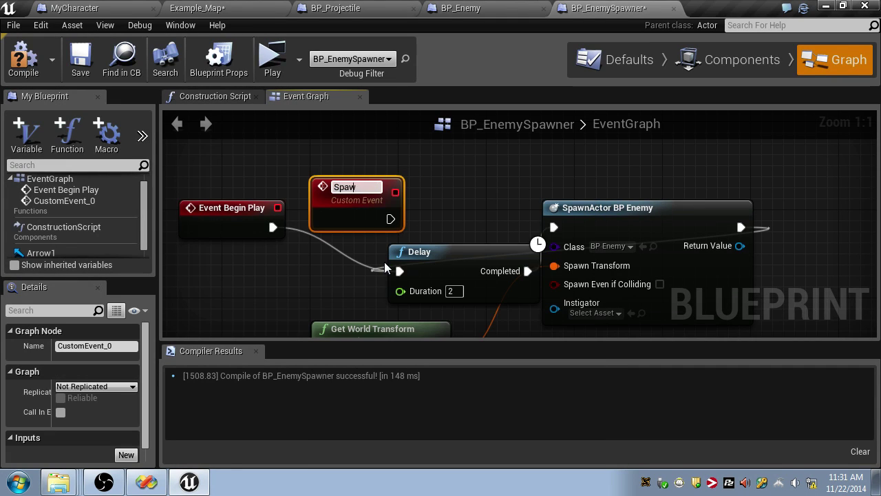
{"action": "type", "text": "n ENem"}
{"action": "key", "text": "BackSpace"}
{"action": "key", "text": "BackSpace"}
{"action": "key", "text": "BackSpace"}
{"action": "type", "text": "nemy"}
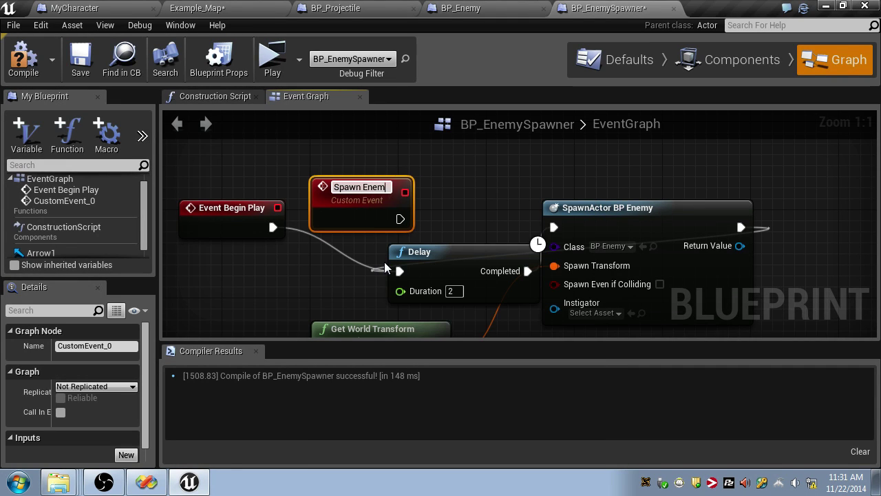
{"action": "key", "text": "Return"}
- Connect the Spawn Enemy event to the Delay's execution input and place both event nodes before the Delay
{"action": "left_click_drag", "start_coordinate": [380, 196], "coordinate": [314, 161]}
{"action": "left_click_drag", "start_coordinate": [449, 256], "coordinate": [427, 190]}
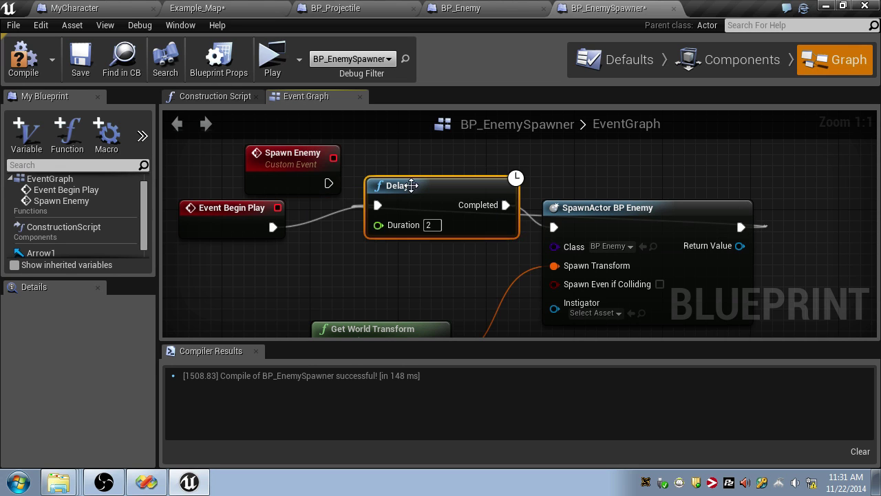
{"action": "left_click_drag", "start_coordinate": [268, 209], "coordinate": [255, 243]}
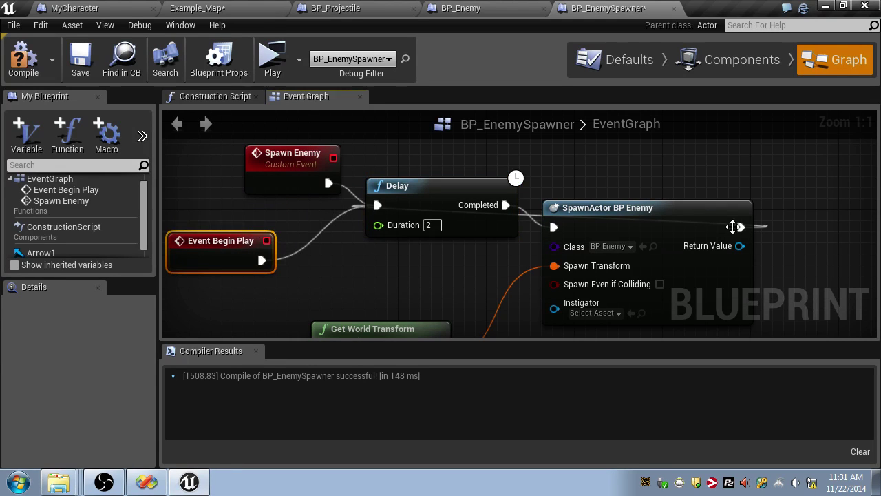
{"action": "left_click_drag", "start_coordinate": [741, 227], "coordinate": [803, 225]}
{"action": "type", "text": "Spawn EN"}
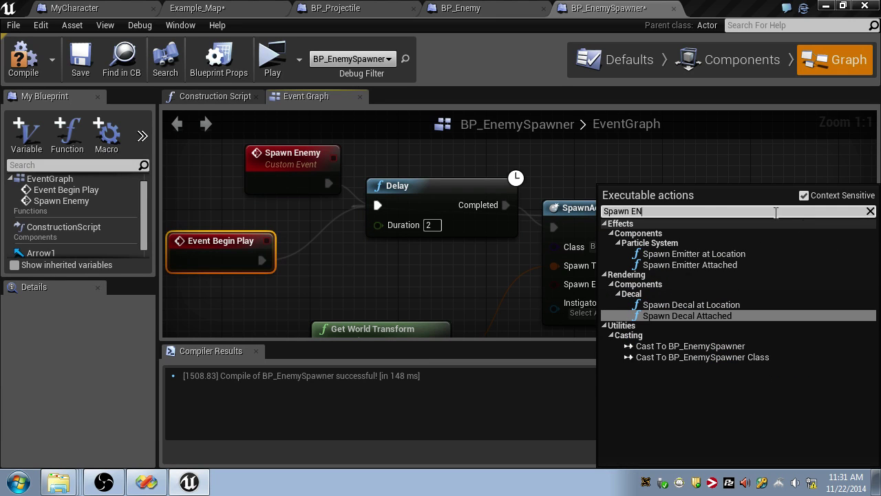
{"action": "left_click", "coordinate": [703, 142]}
- Compile the blueprint and add a Spawn Enemy call after SpawnActor, without an execution link back to the Delay
{"action": "left_click", "coordinate": [35, 71]}
{"action": "right_click_drag", "start_coordinate": [622, 163], "coordinate": [452, 185]}
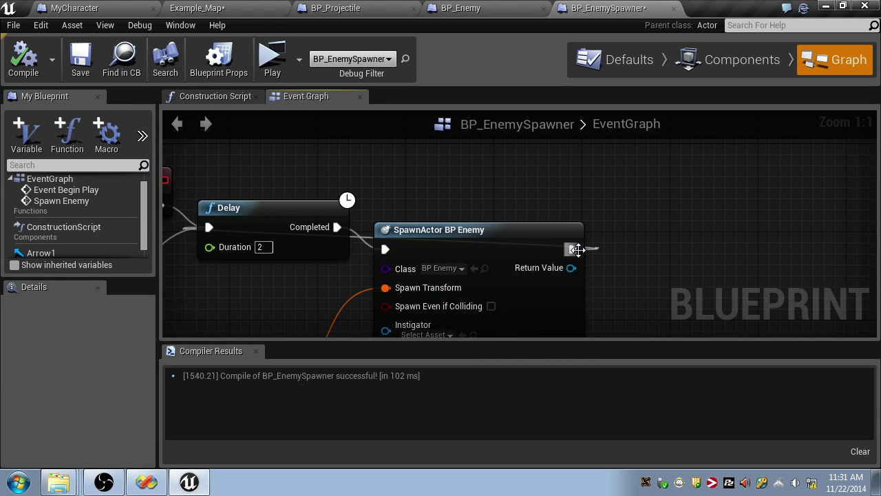
{"action": "left_click_drag", "start_coordinate": [572, 249], "coordinate": [648, 244]}
{"action": "type", "text": "Spawn enem"}
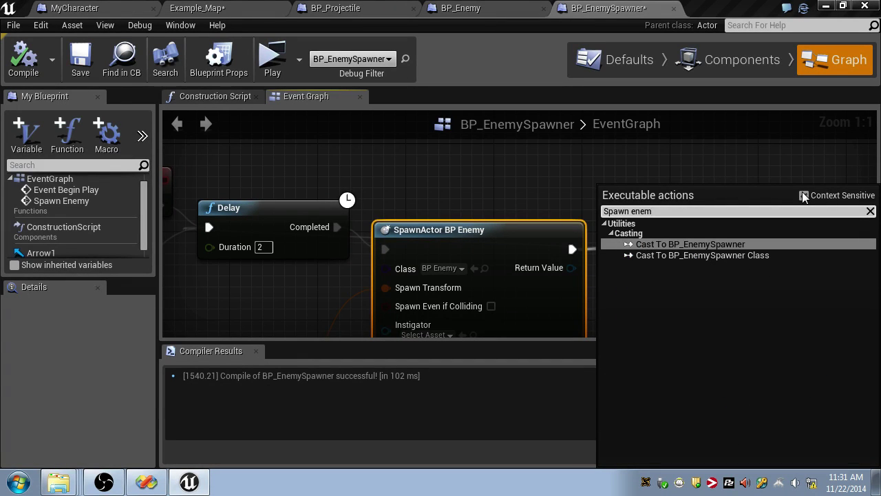
{"action": "left_click", "coordinate": [803, 194]}
{"action": "left_click", "coordinate": [655, 234]}
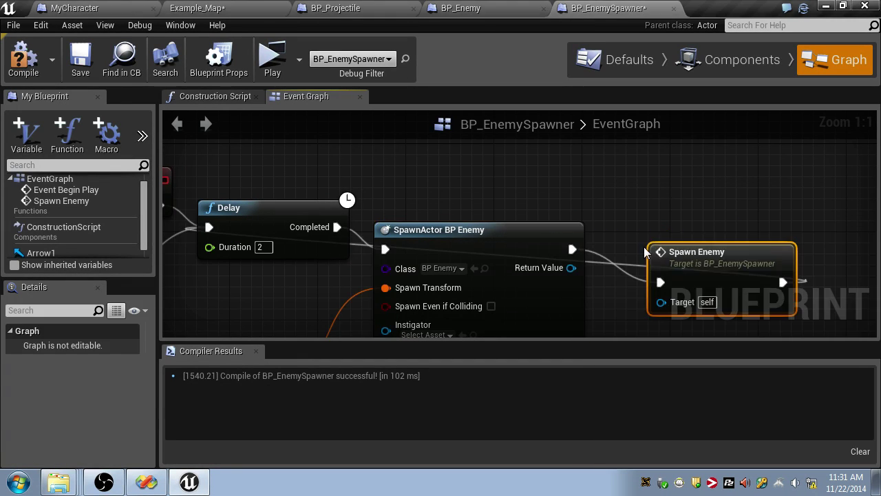
{"action": "right_click_drag", "start_coordinate": [781, 250], "coordinate": [820, 234]}
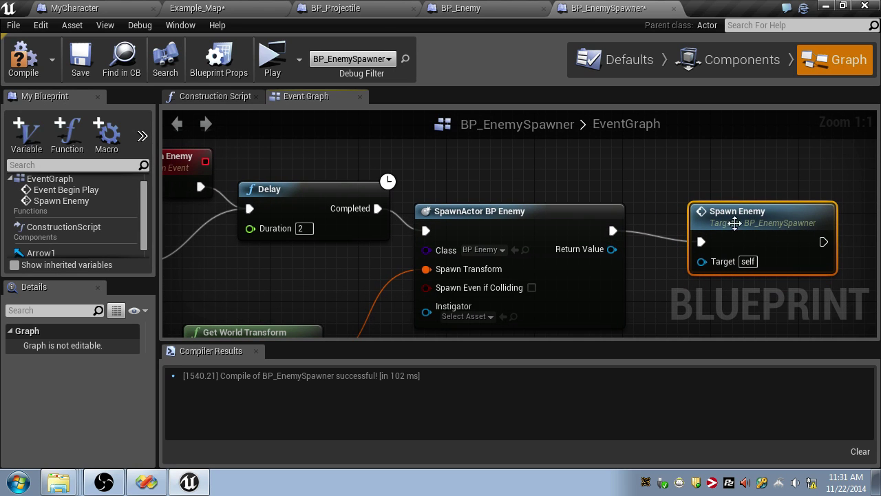
- Tidy the graph by moving the Spawn Enemy event away from the Delay and aligning the Spawn Enemy call with SpawnActor
{"action": "scroll", "coordinate": [666, 214], "scroll_direction": "down", "scroll_amount": 4}
{"action": "left_click_drag", "start_coordinate": [372, 182], "coordinate": [341, 179]}
{"action": "scroll", "coordinate": [343, 180], "scroll_direction": "up", "scroll_amount": 4}
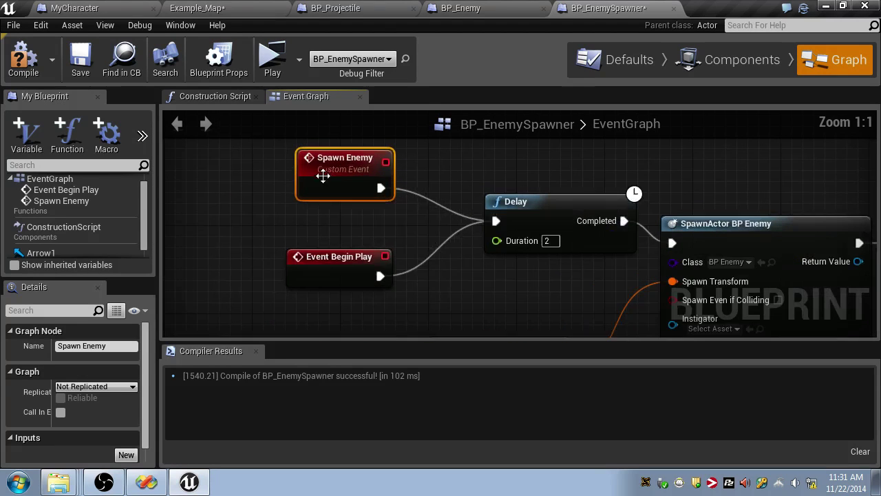
{"action": "right_click_drag", "start_coordinate": [502, 214], "coordinate": [358, 211]}
{"action": "left_click", "coordinate": [397, 214]}
{"action": "right_click_drag", "start_coordinate": [444, 269], "coordinate": [313, 254]}
{"action": "left_click", "coordinate": [471, 210]}
{"action": "right_click_drag", "start_coordinate": [632, 272], "coordinate": [589, 273]}
{"action": "left_click", "coordinate": [689, 210]}
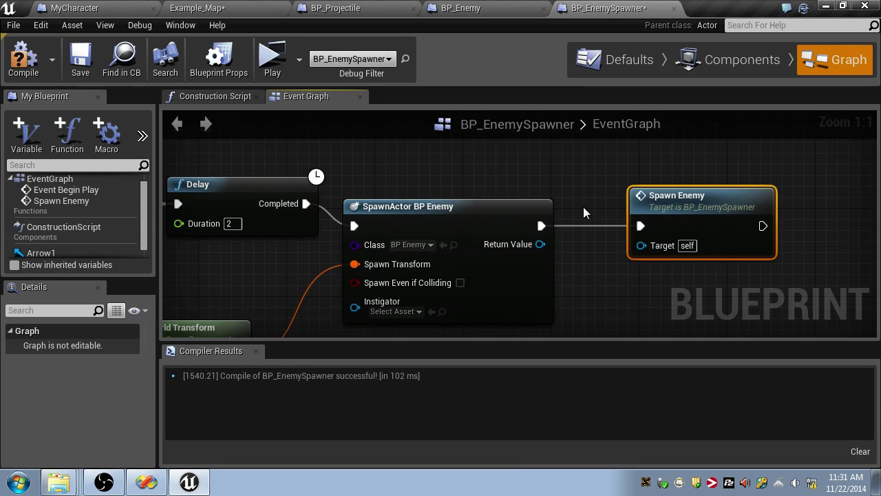
- Compile and save the BP_EnemySpawner blueprint with its looping Spawn Enemy event graph
{"action": "right_click_drag", "start_coordinate": [583, 206], "coordinate": [771, 245]}
{"action": "left_click", "coordinate": [230, 191]}
{"action": "left_click", "coordinate": [407, 229]}
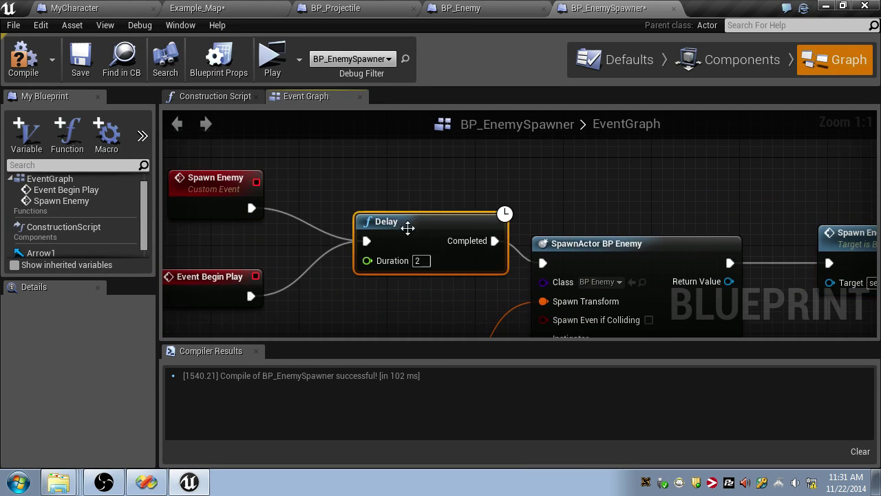
{"action": "left_click", "coordinate": [23, 58]}
{"action": "left_click", "coordinate": [79, 58]}
- Play-test Example_Map to check the repeated enemy spawning, then end the preview
{"action": "left_click", "coordinate": [99, 9]}
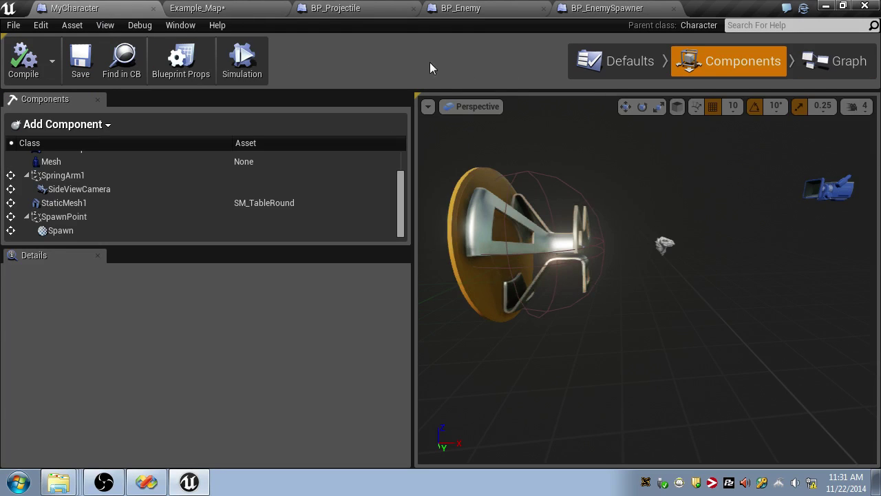
{"action": "left_click", "coordinate": [209, 8]}
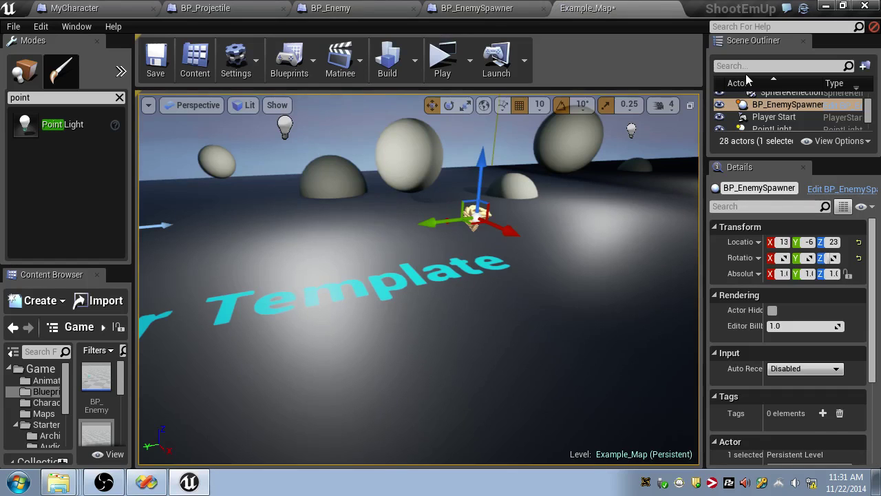
{"action": "left_click", "coordinate": [442, 61]}
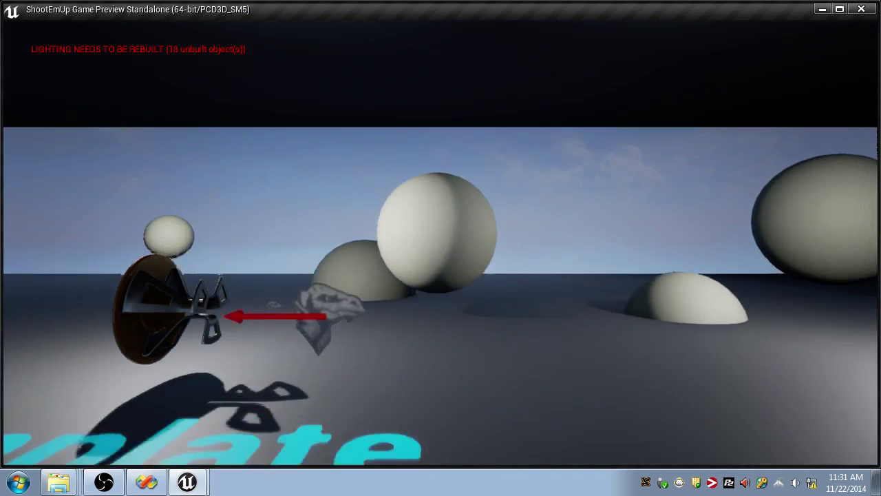
{"action": "key", "text": "Escape"}
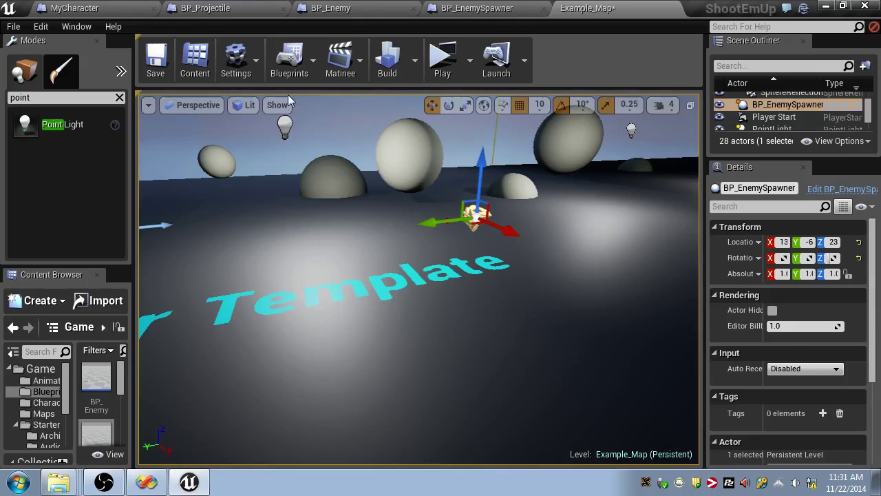
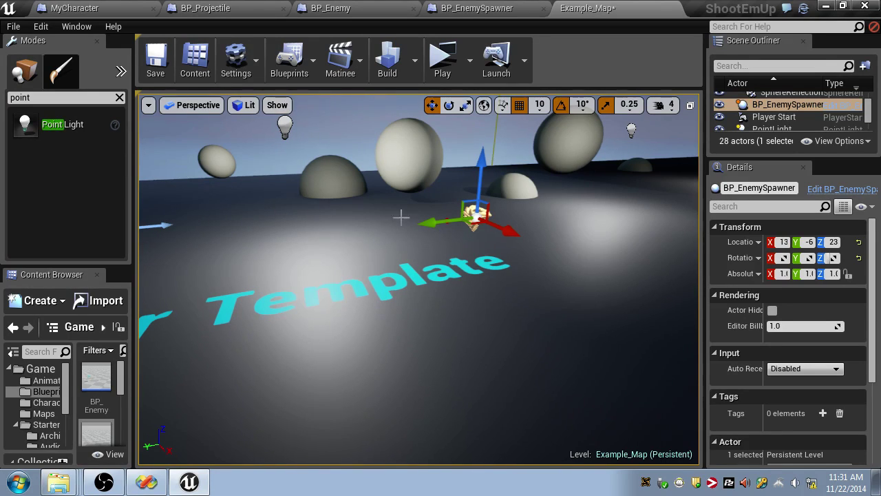
- Move the BP_EnemySpawner actor slightly farther from the Player Start and raise it high above its current height
{"action": "right_click_drag", "start_coordinate": [401, 217], "coordinate": [351, 203]}
{"action": "left_click", "coordinate": [267, 237]}
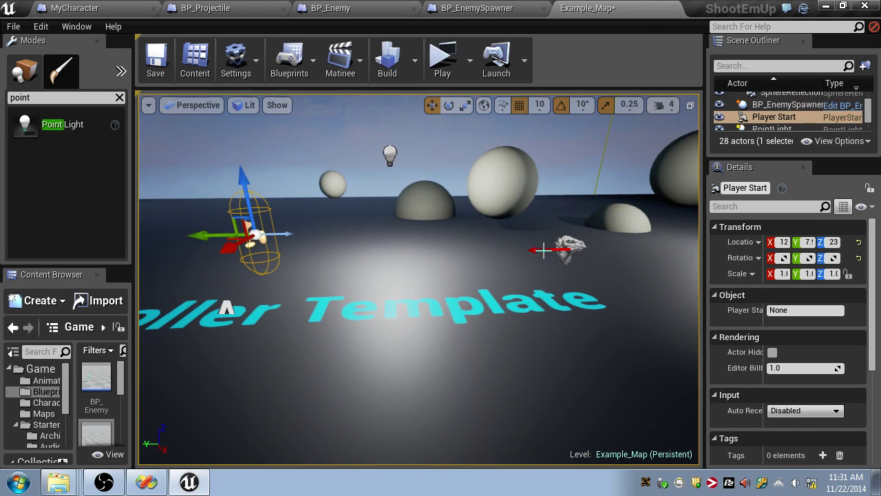
{"action": "left_click", "coordinate": [568, 249]}
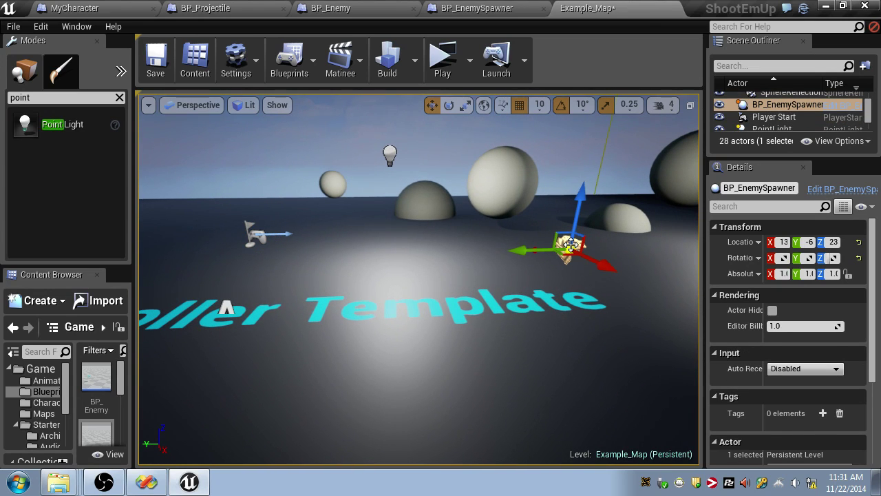
{"action": "left_click_drag", "start_coordinate": [517, 250], "coordinate": [541, 251]}
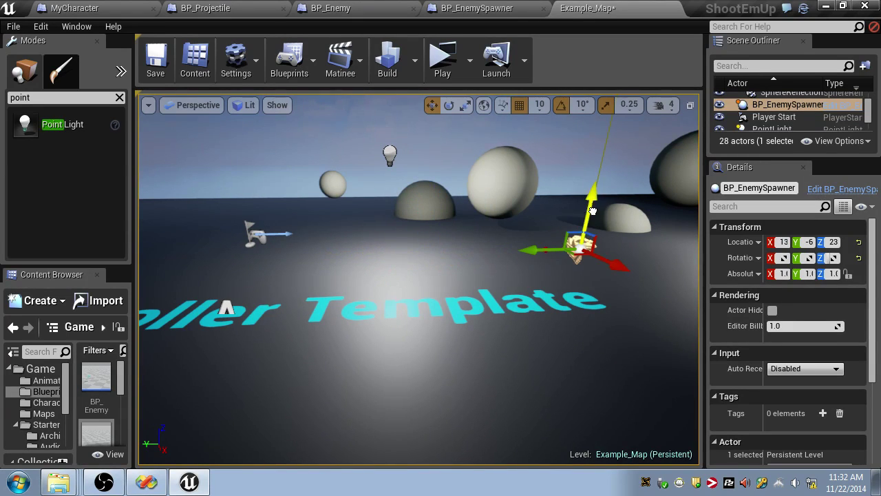
{"action": "left_click_drag", "start_coordinate": [593, 211], "coordinate": [596, 130]}
- Duplicate the raised enemy spawner straight down, placing the copy at about the Player Start's height
{"action": "key", "text": "s"}
{"action": "right_click_drag", "start_coordinate": [597, 129], "coordinate": [548, 174]}
{"action": "left_click_drag", "start_coordinate": [517, 153], "coordinate": [462, 244], "text": "alt"}
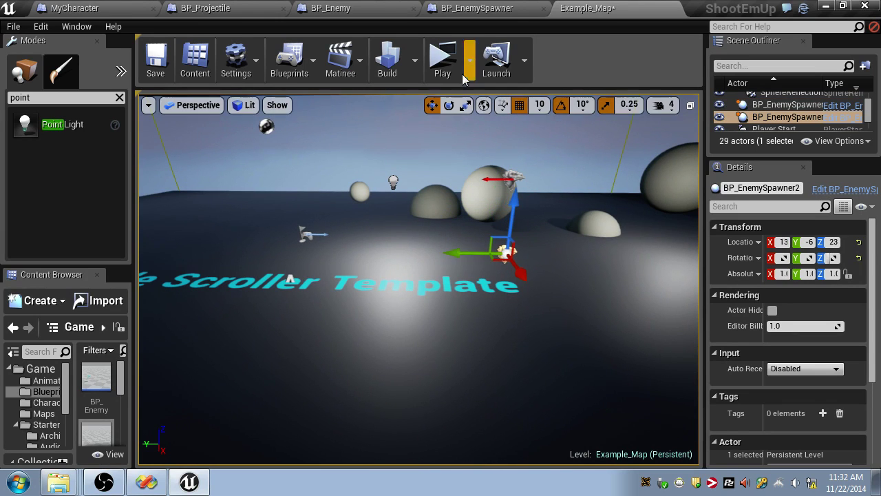
- Play-test the level with both enemy spawners, end the preview and select the upper spawner
{"action": "left_click", "coordinate": [442, 61]}
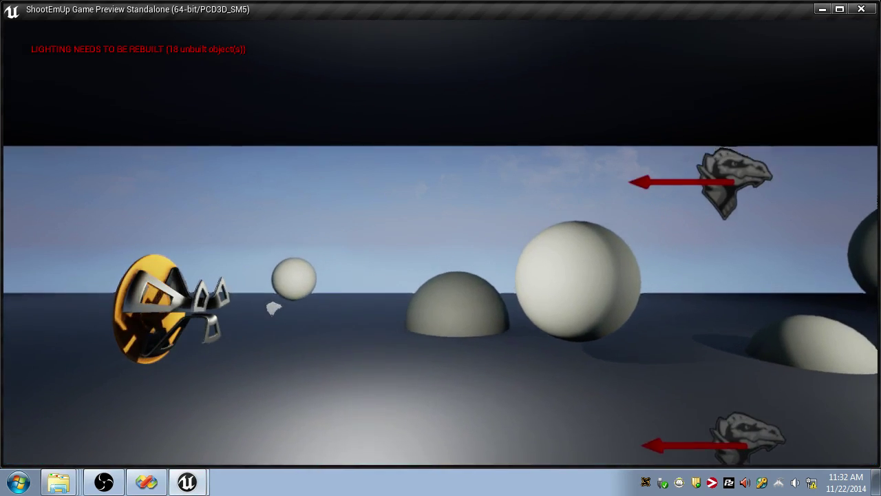
{"action": "key", "text": "Escape"}
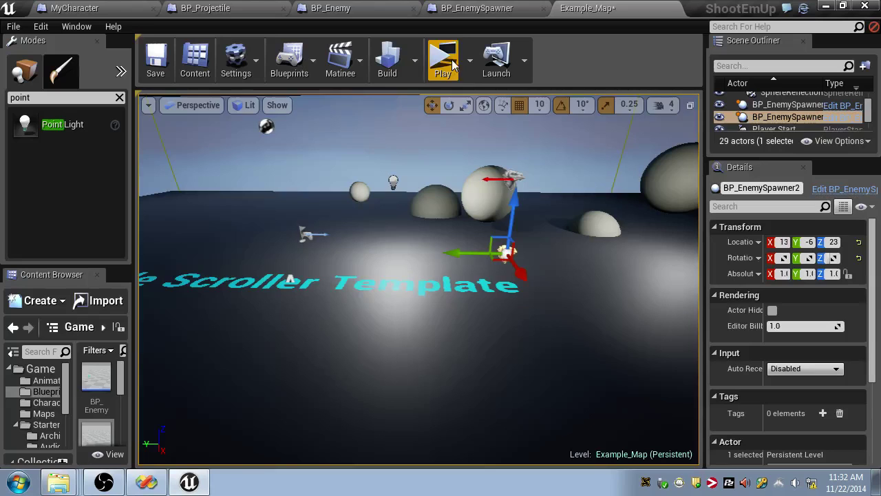
{"action": "left_click", "coordinate": [516, 168]}
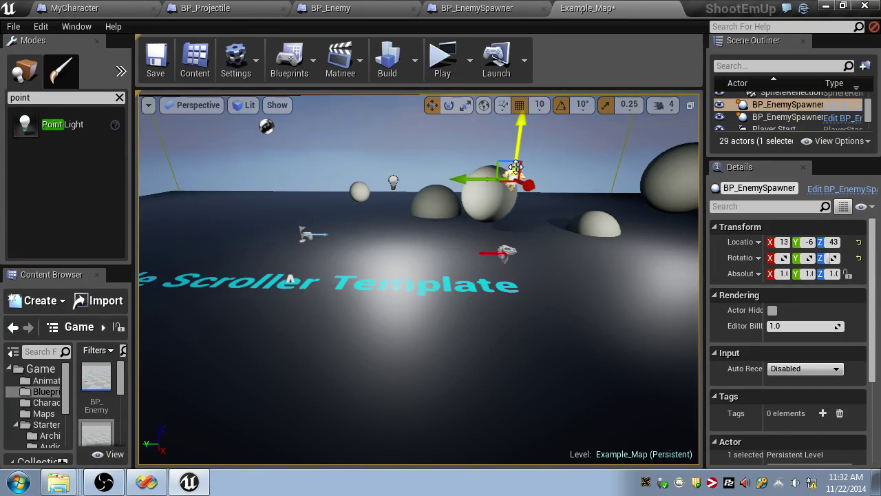
- Add an Event Tick node in an empty area below the existing nodes of BP_EnemySpawner's event graph
{"action": "left_click", "coordinate": [475, 8]}
{"action": "scroll", "coordinate": [646, 198], "scroll_direction": "down", "scroll_amount": 3}
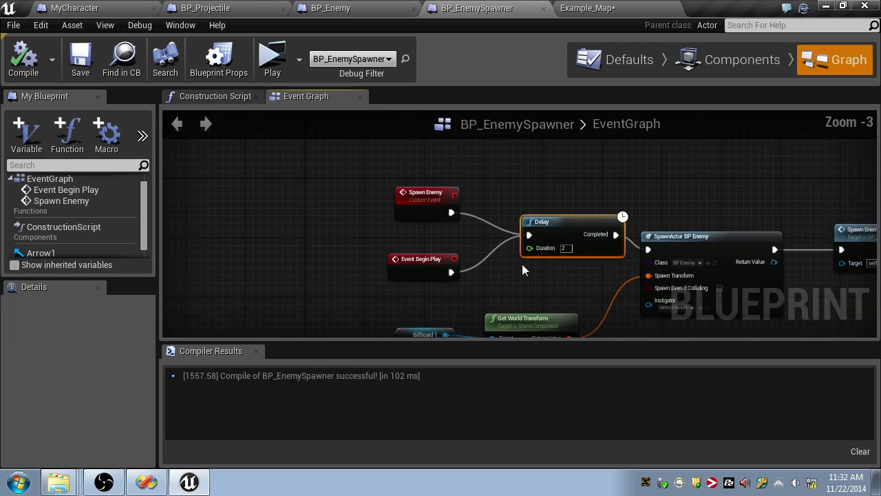
{"action": "right_click_drag", "start_coordinate": [522, 264], "coordinate": [474, 62]}
{"action": "right_click", "coordinate": [406, 230]}
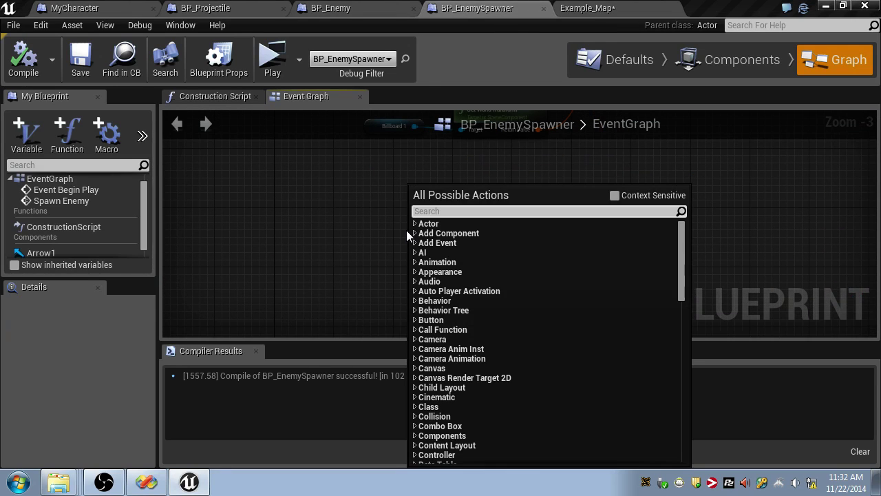
{"action": "type", "text": "Event Tick"}
{"action": "left_click", "coordinate": [462, 232]}
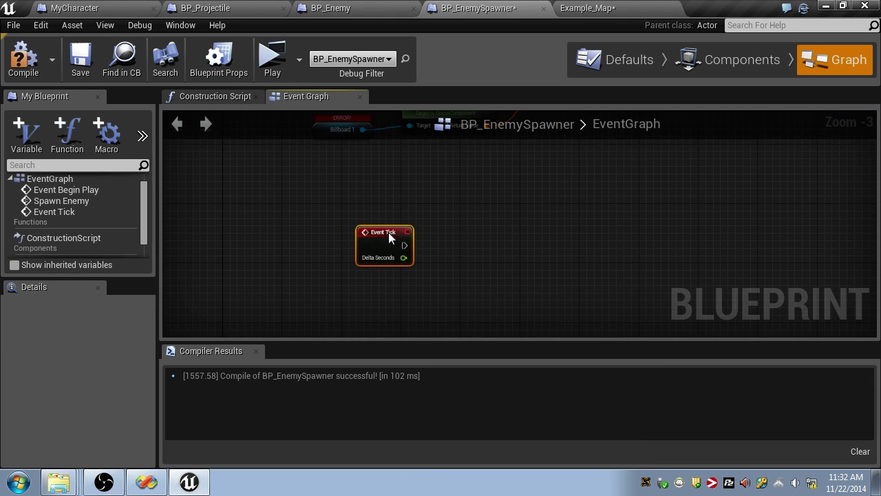
{"action": "scroll", "coordinate": [388, 232], "scroll_direction": "up", "scroll_amount": 3}
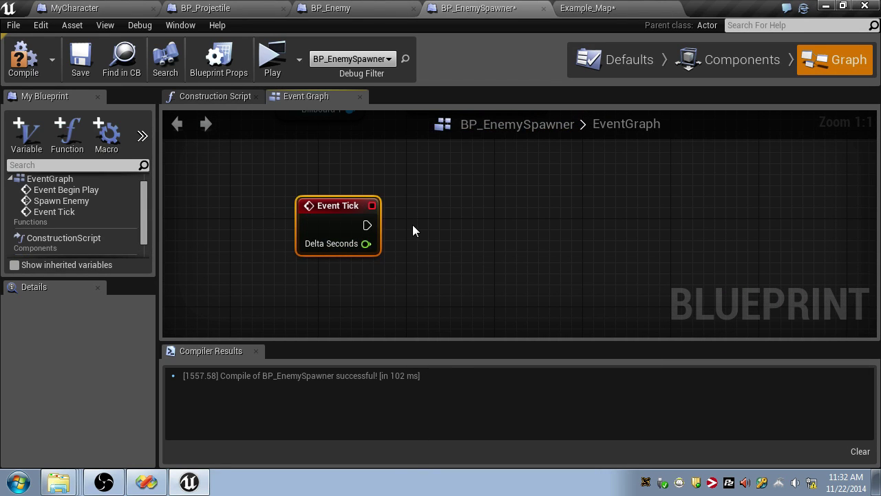
- Move the Player Start in Example_Map along the Y axis, farther away from the enemy spawners
{"action": "left_click", "coordinate": [110, 8]}
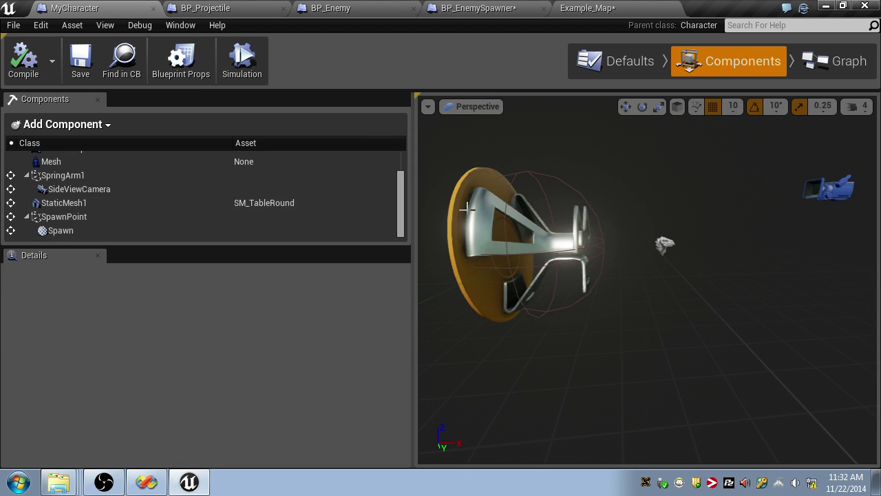
{"action": "left_click", "coordinate": [278, 7]}
{"action": "left_click", "coordinate": [589, 7]}
{"action": "right_click_drag", "start_coordinate": [333, 246], "coordinate": [364, 299]}
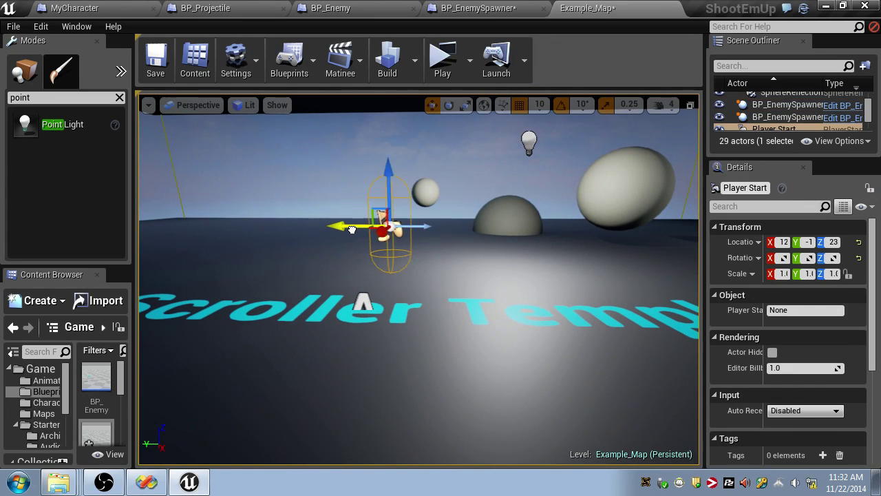
{"action": "left_click_drag", "start_coordinate": [341, 229], "coordinate": [287, 254]}
{"action": "left_click", "coordinate": [377, 231]}
{"action": "left_click", "coordinate": [413, 227]}
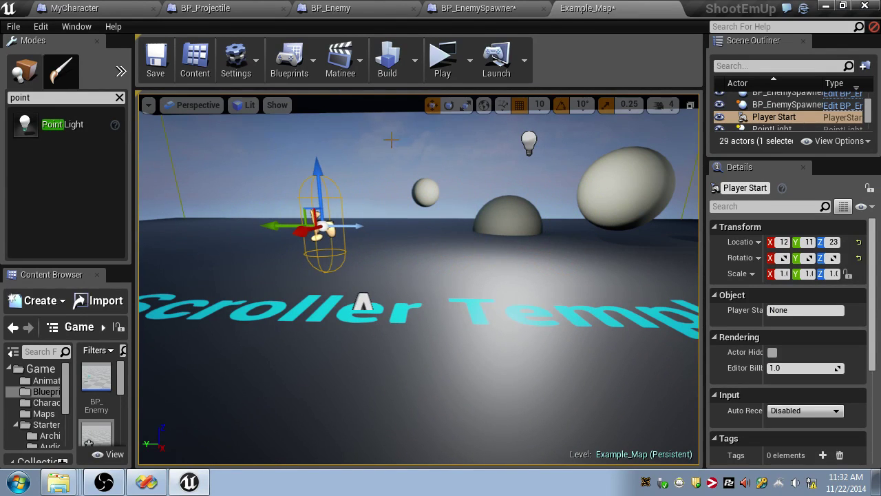
- Add a context-sensitive Get Player Character node to BP_EnemySpawner's event graph and place it below Event Tick
{"action": "left_click", "coordinate": [480, 8]}
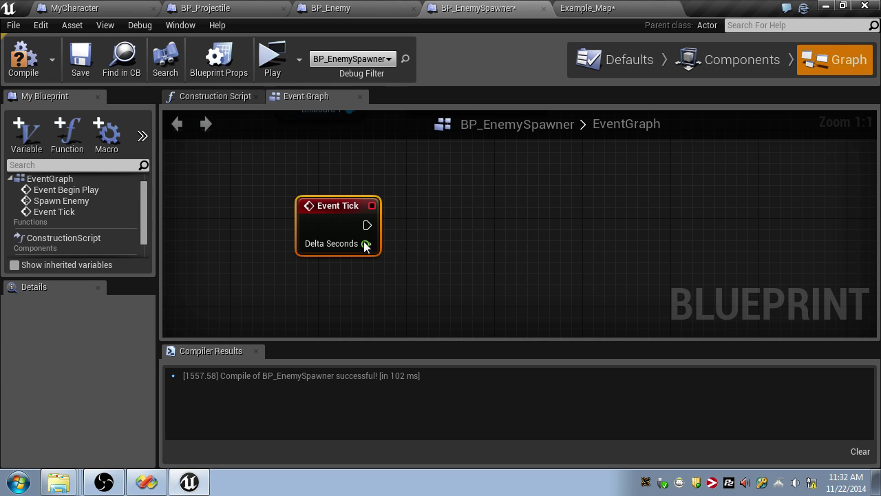
{"action": "right_click", "coordinate": [364, 275]}
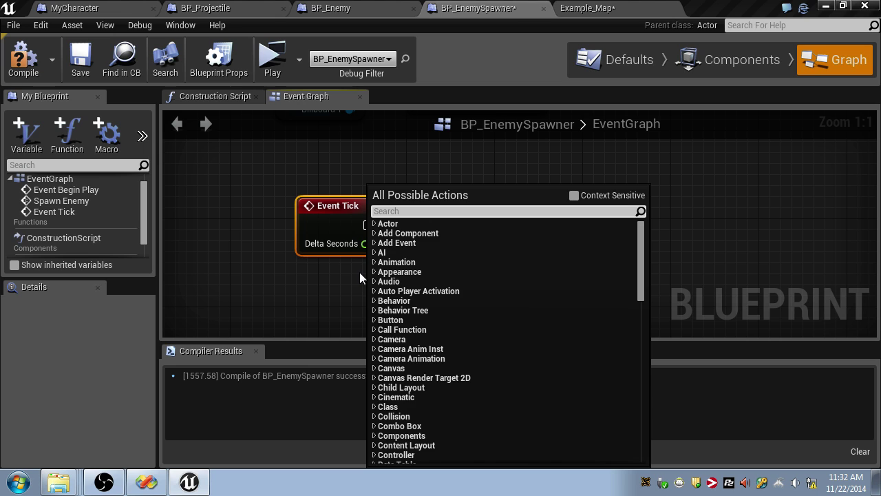
{"action": "type", "text": "Get Player P"}
{"action": "left_click", "coordinate": [573, 195]}
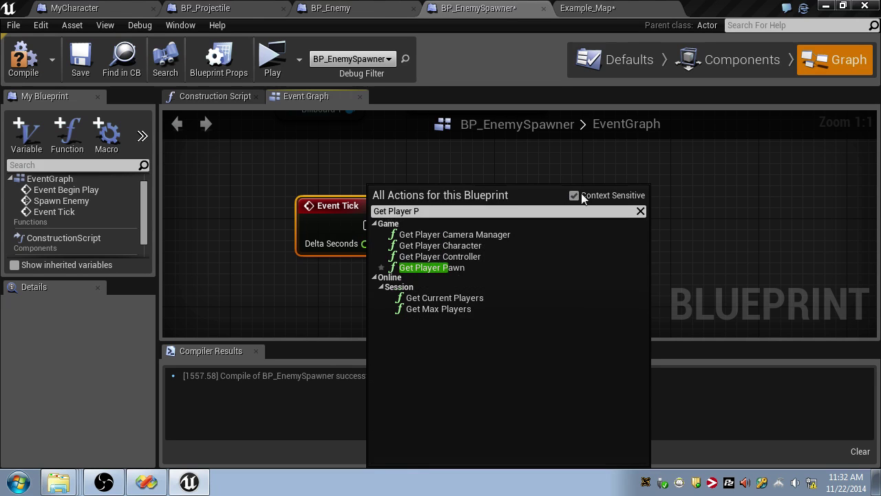
{"action": "left_click", "coordinate": [464, 246]}
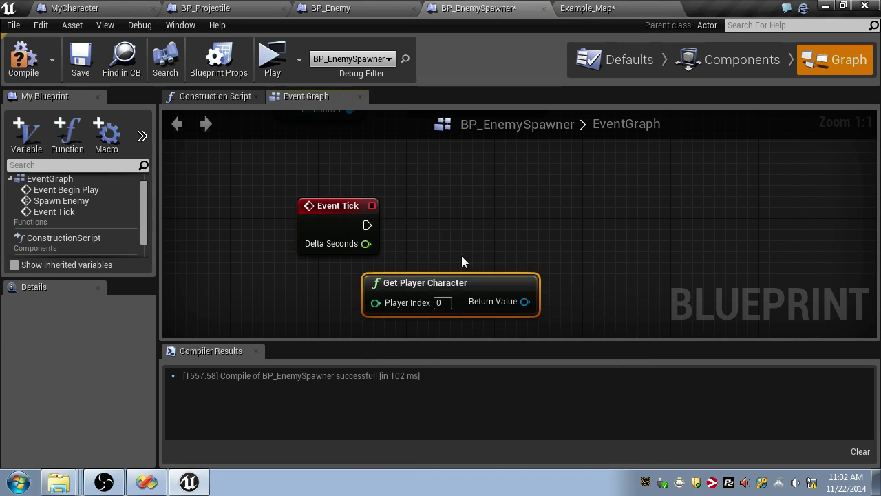
{"action": "right_click_drag", "start_coordinate": [462, 255], "coordinate": [443, 199]}
{"action": "left_click_drag", "start_coordinate": [444, 214], "coordinate": [313, 236]}
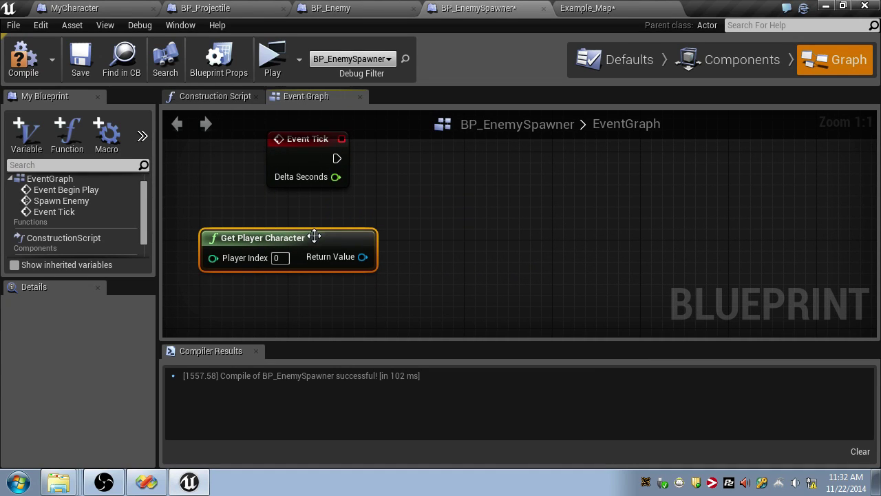
- Add a Get Actor Location node fed by Get Player Character's return value
{"action": "left_click_drag", "start_coordinate": [357, 260], "coordinate": [456, 207]}
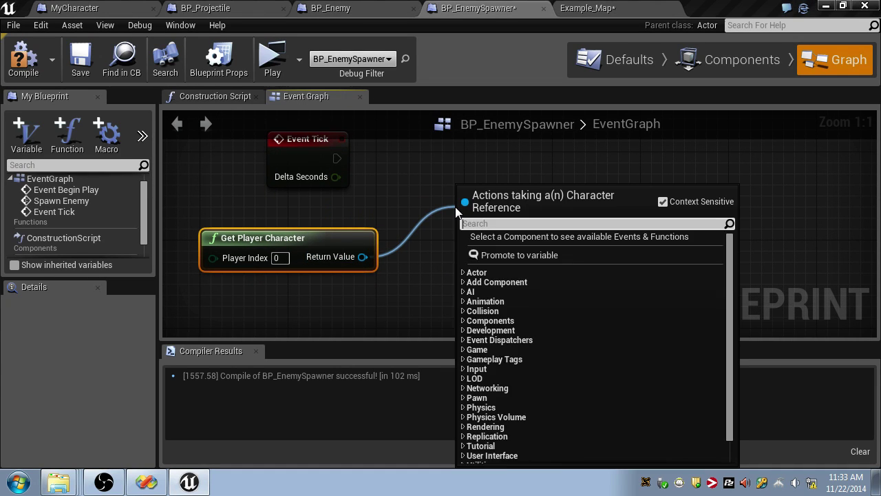
{"action": "type", "text": "Get Location"}
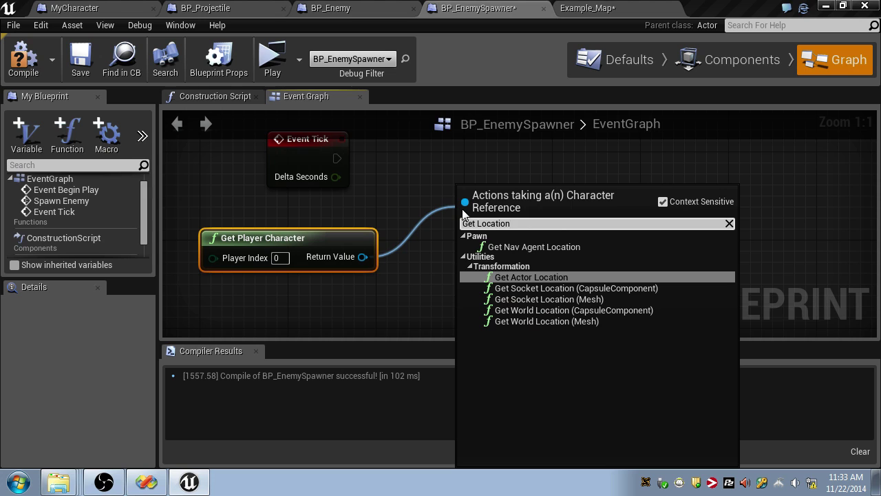
{"action": "left_click", "coordinate": [513, 277]}
- Split the player's location with a Break Vector node connected to Get Actor Location's return value
{"action": "right_click_drag", "start_coordinate": [576, 245], "coordinate": [523, 276]}
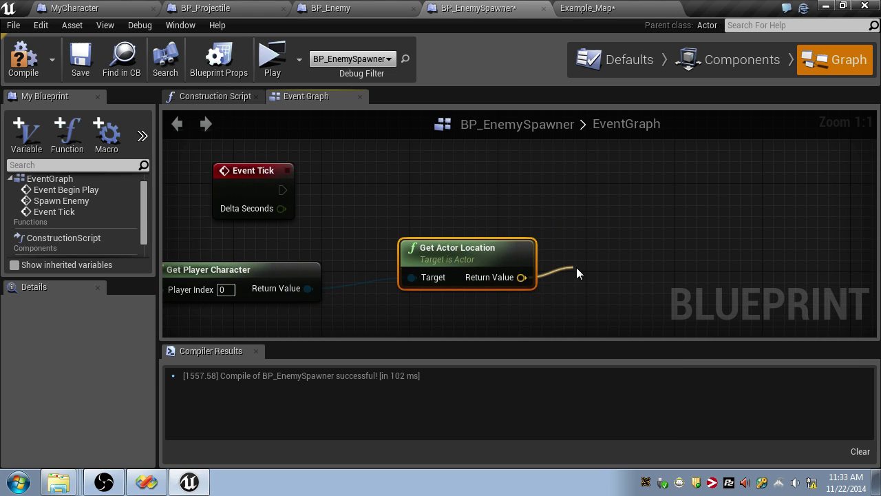
{"action": "type", "text": "break"}
{"action": "left_click_drag", "start_coordinate": [576, 273], "coordinate": [607, 240]}
{"action": "key", "text": "Return"}
{"action": "left_click_drag", "start_coordinate": [710, 249], "coordinate": [711, 243]}
{"action": "right_click_drag", "start_coordinate": [680, 160], "coordinate": [616, 173]}
- Add a Float + Float node fed by the Y output of Break Vector
{"action": "left_click_drag", "start_coordinate": [584, 284], "coordinate": [645, 242]}
{"action": "type", "text": "+"}
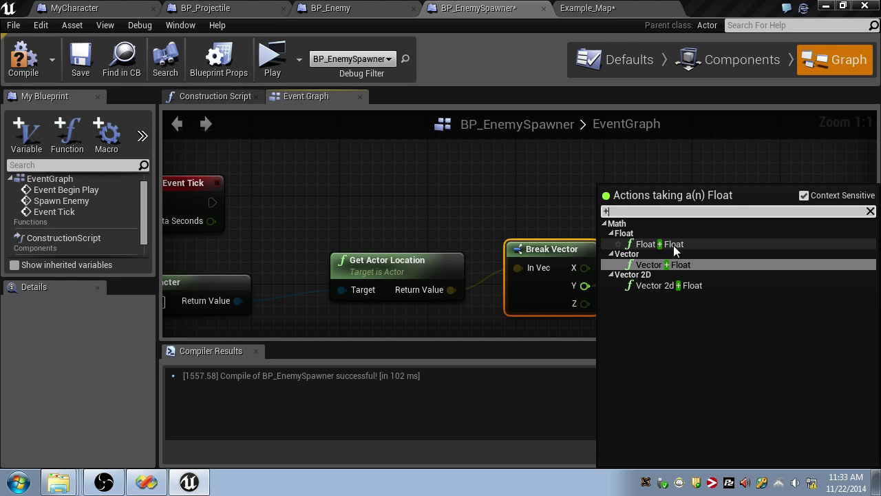
{"action": "left_click", "coordinate": [645, 243]}
- Return to Example_Map and switch the level viewport from Perspective to the Top view
{"action": "left_click", "coordinate": [330, 10]}
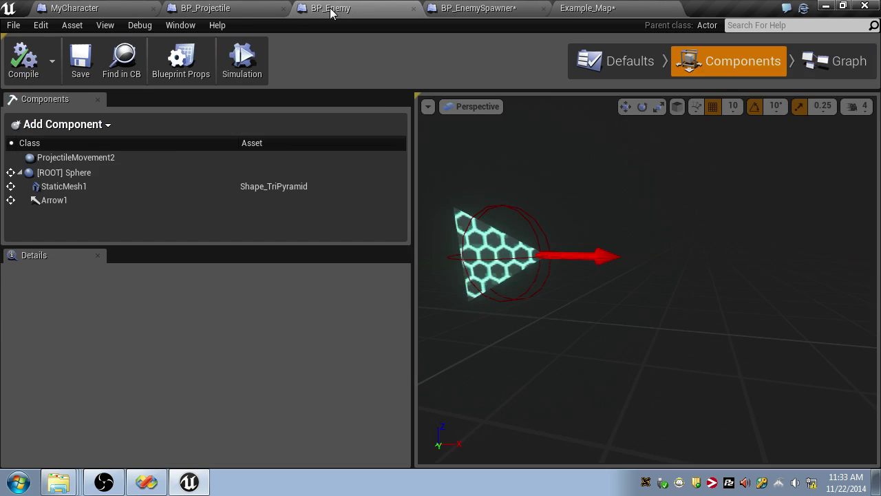
{"action": "left_click", "coordinate": [507, 8]}
{"action": "left_click", "coordinate": [579, 9]}
{"action": "key", "text": "s"}
{"action": "right_click_drag", "start_coordinate": [352, 214], "coordinate": [368, 233]}
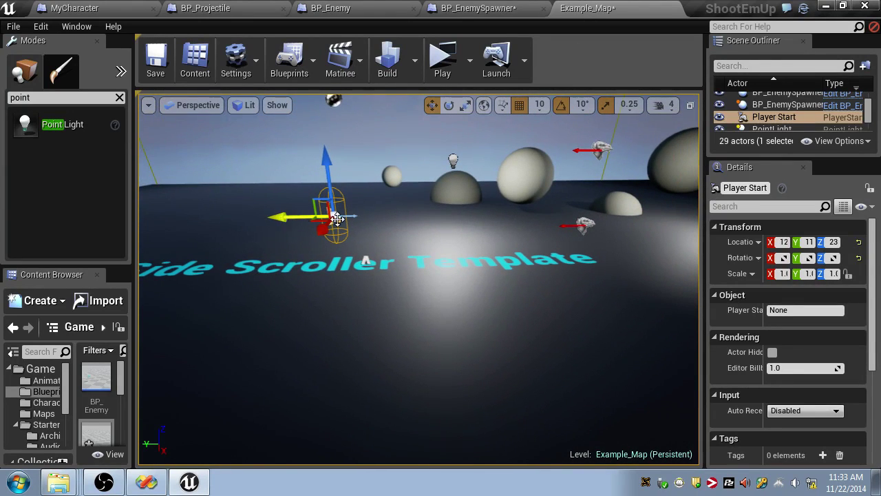
{"action": "left_click", "coordinate": [197, 104]}
{"action": "left_click", "coordinate": [203, 143]}
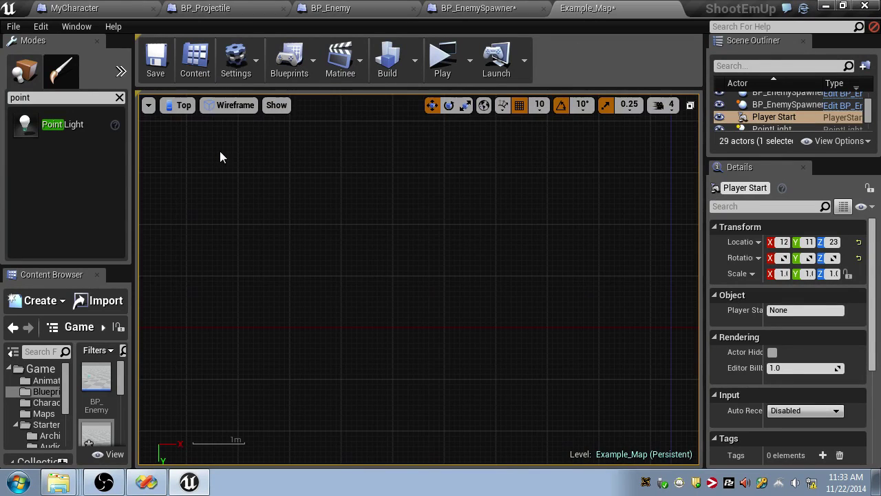
- Measure the Y distance between the Player Start and the enemy spawner in the Top view
{"action": "scroll", "coordinate": [215, 163], "scroll_direction": "down", "scroll_amount": 1}
{"action": "right_click_drag", "start_coordinate": [266, 199], "coordinate": [551, 143]}
{"action": "scroll", "coordinate": [446, 309], "scroll_direction": "down", "scroll_amount": 1}
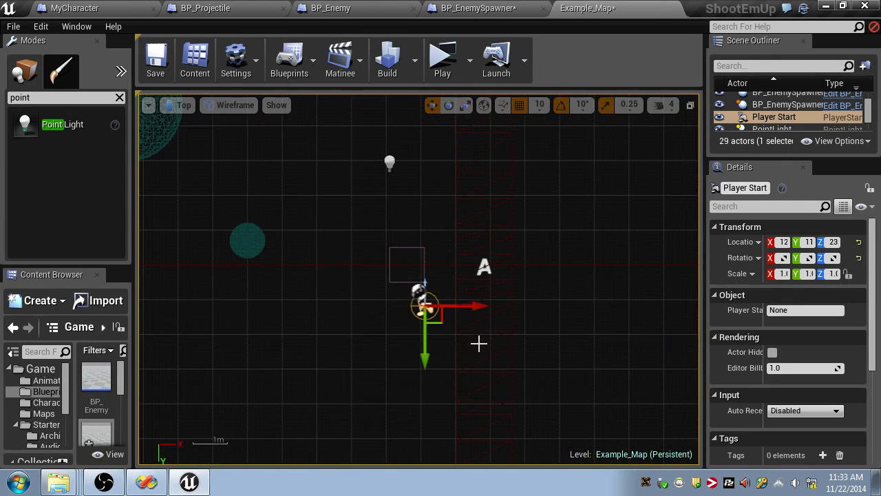
{"action": "right_click_drag", "start_coordinate": [473, 337], "coordinate": [459, 136]}
{"action": "scroll", "coordinate": [461, 131], "scroll_direction": "down", "scroll_amount": 3}
{"action": "right_click_drag", "start_coordinate": [462, 181], "coordinate": [445, 369]}
{"action": "right_click_drag", "start_coordinate": [416, 235], "coordinate": [405, 304]}
{"action": "scroll", "coordinate": [405, 304], "scroll_direction": "up", "scroll_amount": 4}
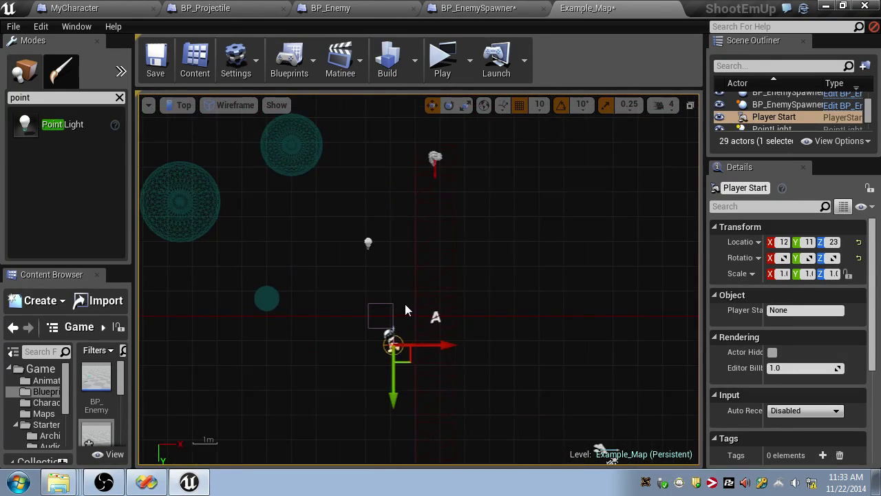
{"action": "scroll", "coordinate": [407, 308], "scroll_direction": "down", "scroll_amount": 1}
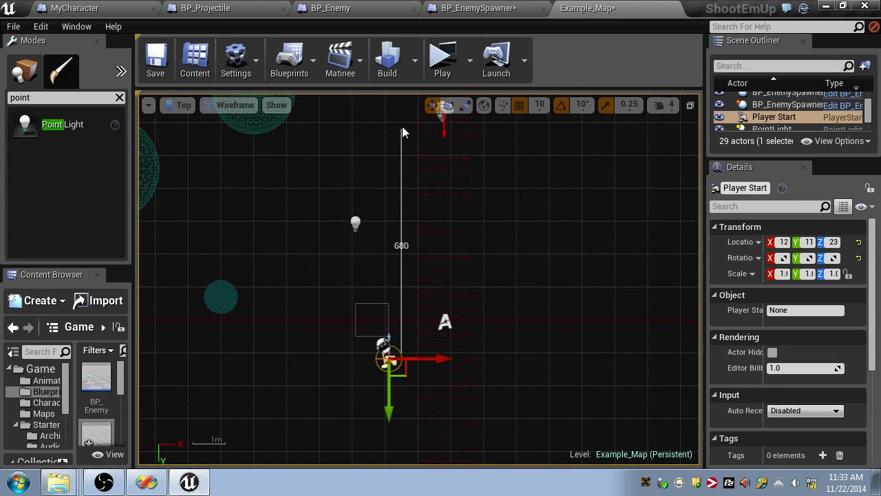
{"action": "middle_click_drag", "start_coordinate": [402, 126], "coordinate": [404, 108]}
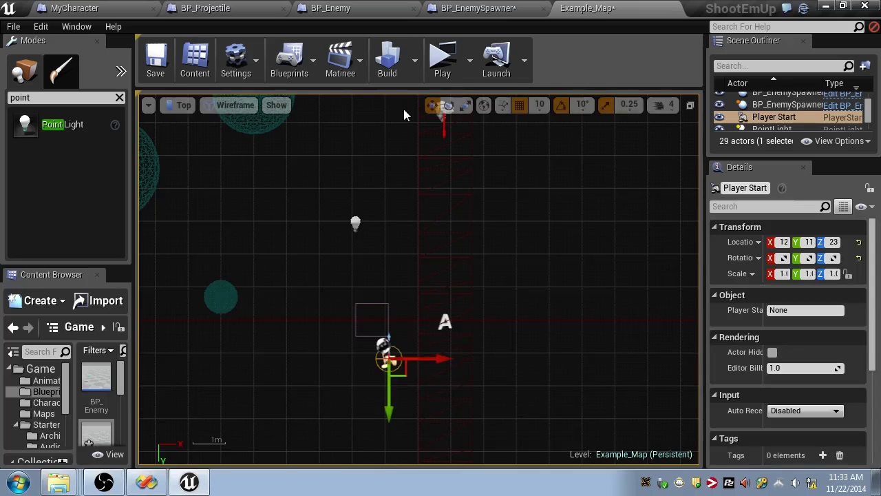
- In BP_EnemySpawner, set the addition node's second value to 700 and move Event Tick above the addition node
{"action": "left_click", "coordinate": [468, 7]}
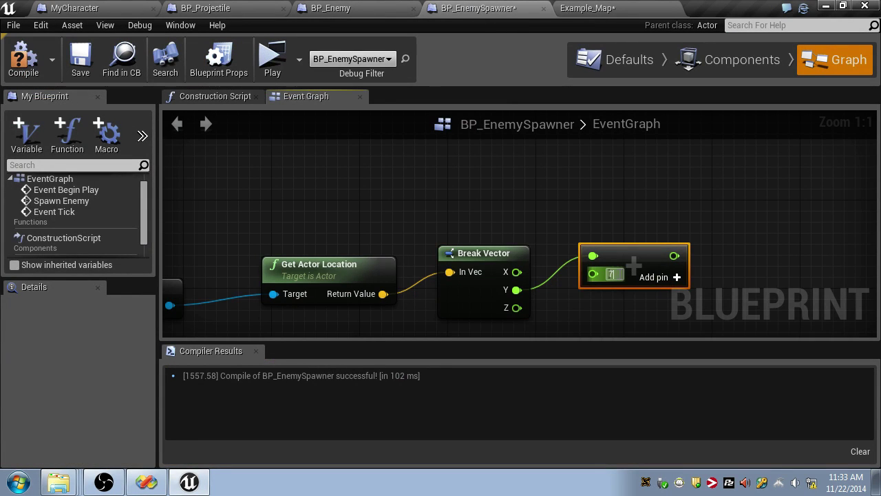
{"action": "right_click_drag", "start_coordinate": [425, 195], "coordinate": [528, 246]}
{"action": "left_click_drag", "start_coordinate": [258, 244], "coordinate": [723, 210]}
{"action": "right_click_drag", "start_coordinate": [723, 210], "coordinate": [469, 197]}
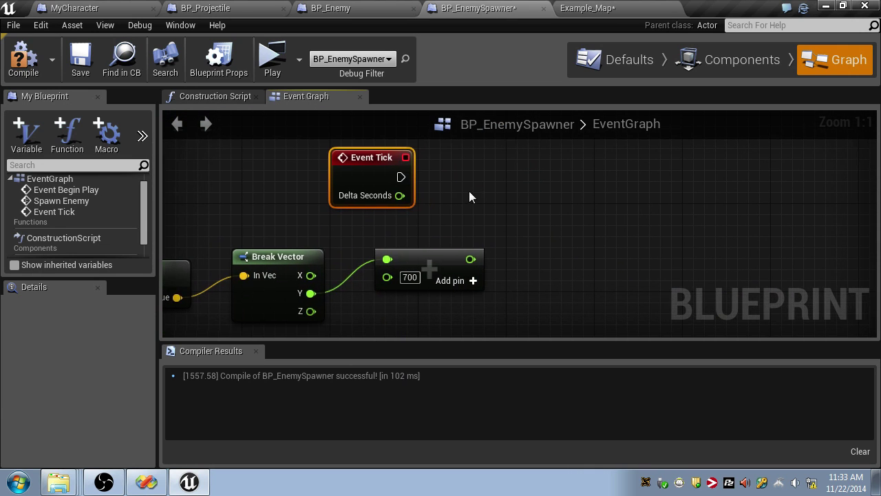
- Add a Set Actor Location node executed by Event Tick and place it farther along the graph
{"action": "left_click_drag", "start_coordinate": [400, 177], "coordinate": [530, 174]}
{"action": "type", "text": "Set"}
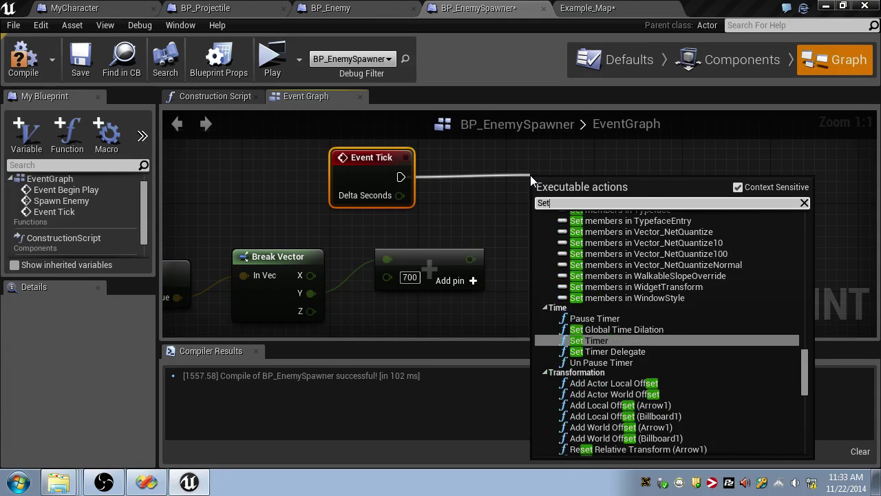
{"action": "type", "text": " Acto"}
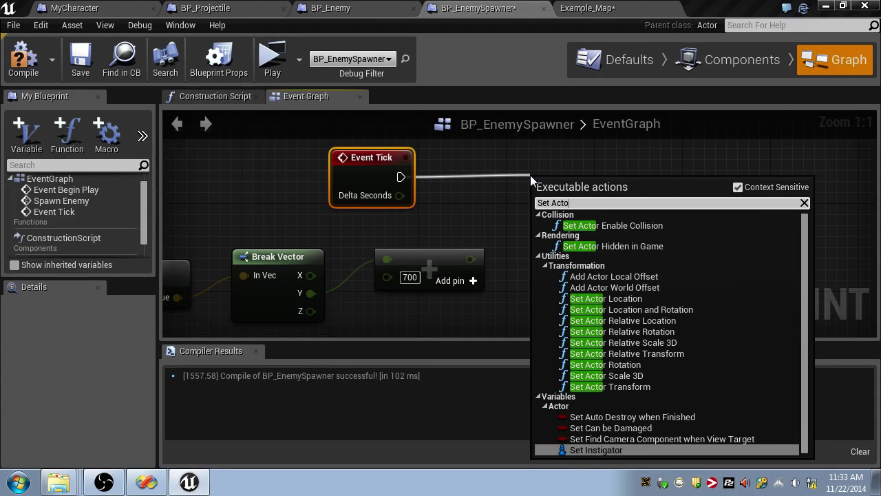
{"action": "left_click", "coordinate": [635, 304]}
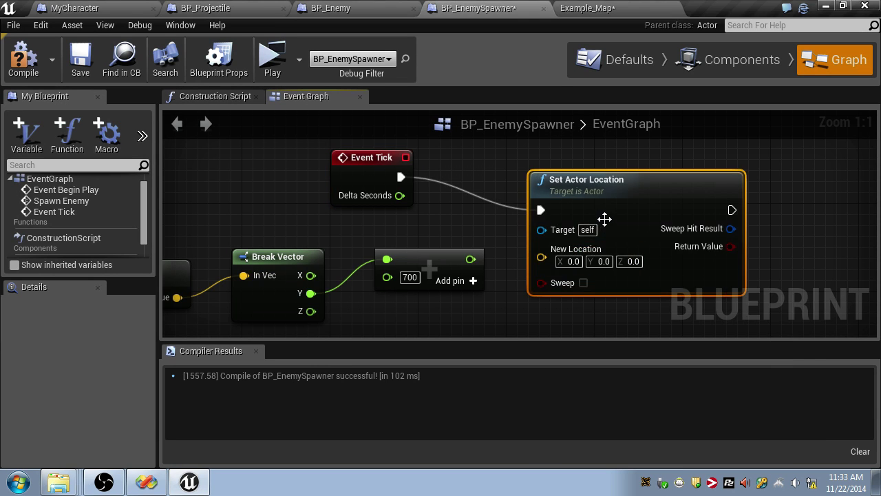
{"action": "left_click_drag", "start_coordinate": [629, 181], "coordinate": [723, 152]}
{"action": "right_click_drag", "start_coordinate": [559, 214], "coordinate": [509, 201]}
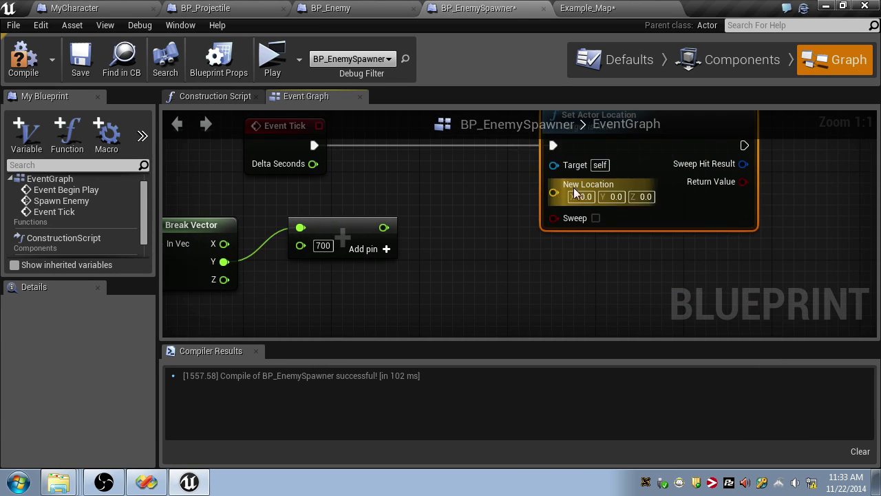
- Feed Set Actor Location's New Location from a Get Actor Location node targeting self, and make room between the two nodes
{"action": "left_click_drag", "start_coordinate": [554, 192], "coordinate": [433, 188]}
{"action": "type", "text": "Get Actor"}
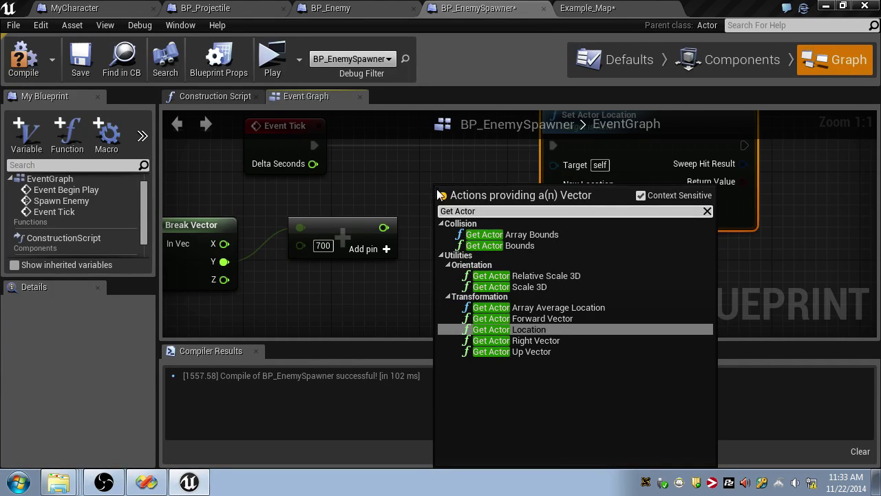
{"action": "left_click", "coordinate": [531, 330]}
{"action": "right_click_drag", "start_coordinate": [582, 206], "coordinate": [497, 244]}
{"action": "left_click_drag", "start_coordinate": [547, 167], "coordinate": [740, 156]}
- Split the spawner's own location with a Break Vector node and move the addition node below Get Actor Location
{"action": "left_click_drag", "start_coordinate": [482, 235], "coordinate": [469, 273]}
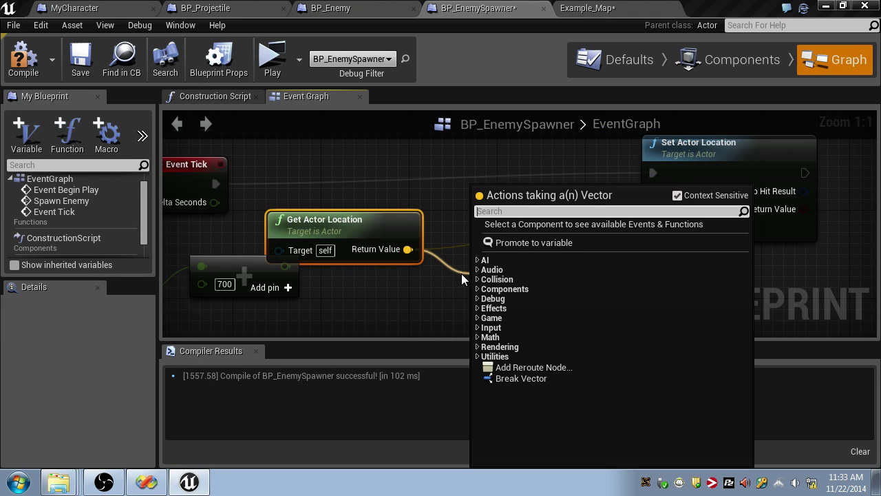
{"action": "type", "text": "break"}
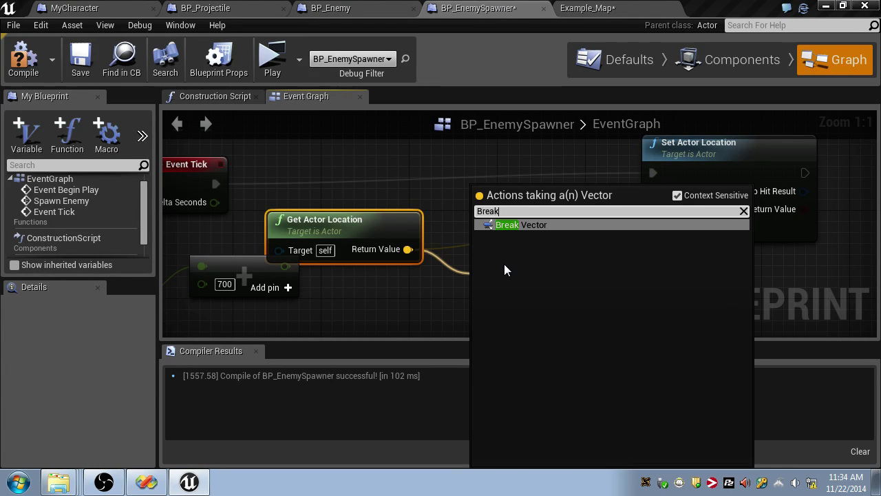
{"action": "key", "text": "Return"}
{"action": "right_click_drag", "start_coordinate": [503, 264], "coordinate": [508, 163]}
{"action": "left_click_drag", "start_coordinate": [509, 200], "coordinate": [498, 211]}
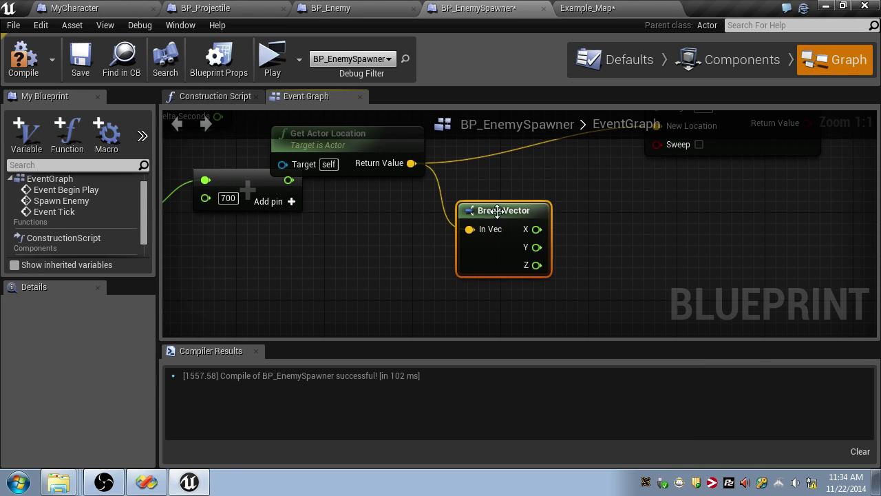
{"action": "left_click_drag", "start_coordinate": [277, 194], "coordinate": [322, 280]}
{"action": "right_click_drag", "start_coordinate": [522, 206], "coordinate": [410, 250]}
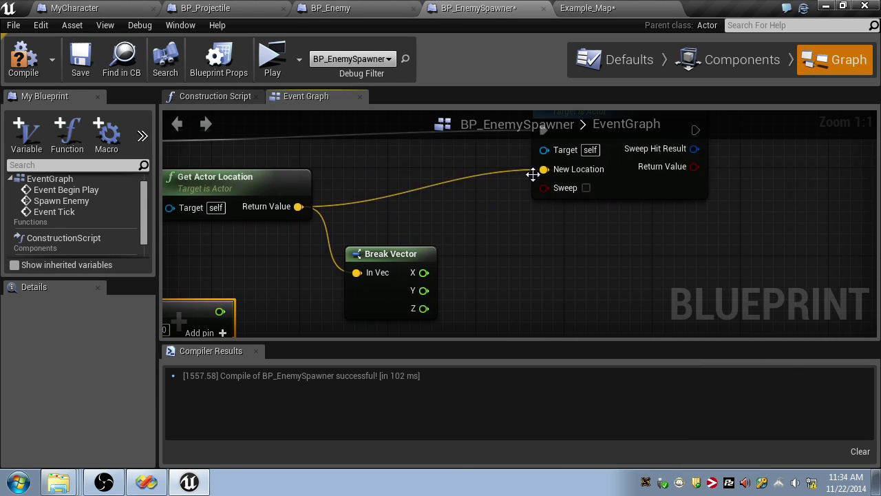
- Add a Make Vector node, connect its return value to New Location, and shift Set Actor Location clear of it
{"action": "left_click_drag", "start_coordinate": [540, 170], "coordinate": [508, 221]}
{"action": "type", "text": "Make veo"}
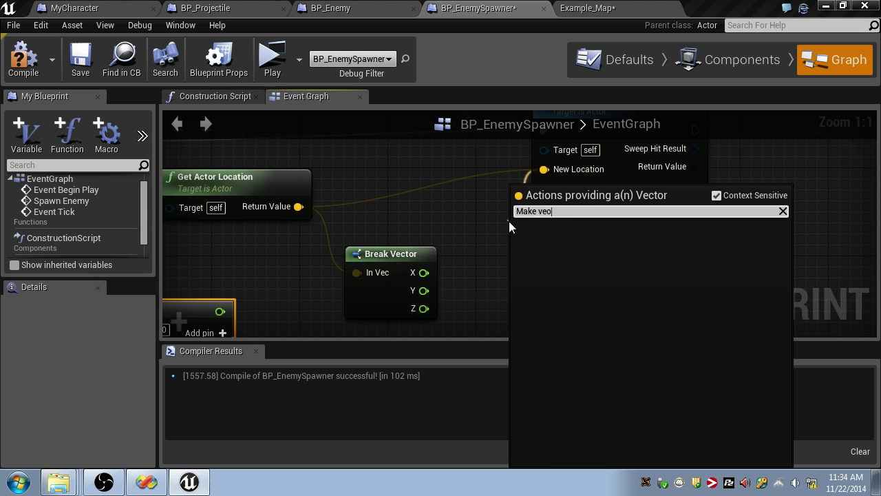
{"action": "key", "text": "ctrl+a"}
{"action": "key", "text": "BackSpace"}
{"action": "type", "text": "c"}
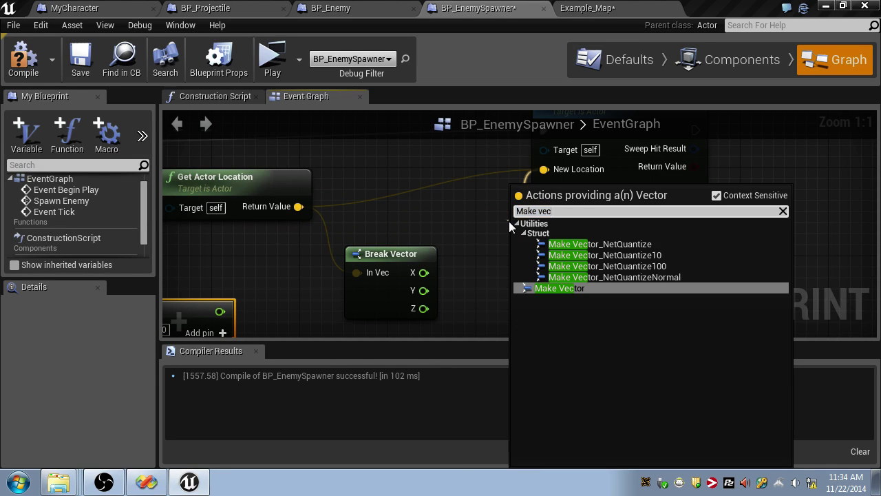
{"action": "key", "text": "Return"}
{"action": "left_click_drag", "start_coordinate": [609, 250], "coordinate": [547, 171]}
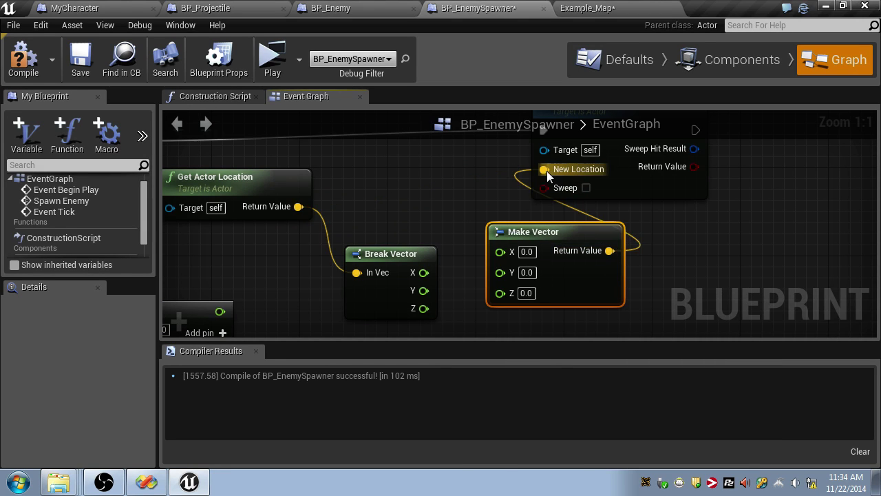
{"action": "right_click_drag", "start_coordinate": [547, 170], "coordinate": [593, 262]}
{"action": "left_click_drag", "start_coordinate": [584, 187], "coordinate": [694, 183]}
{"action": "right_click_drag", "start_coordinate": [433, 293], "coordinate": [408, 215]}
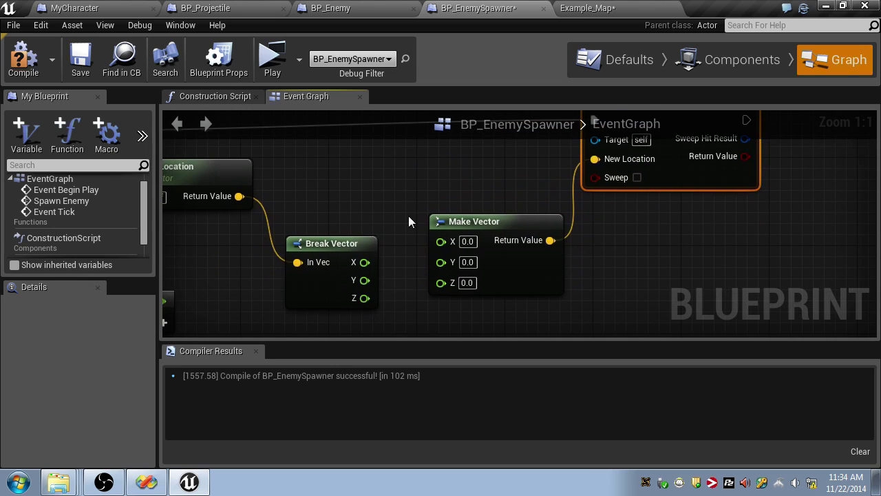
- Connect Break Vector's X and Z to Make Vector's X and Z, and the addition result to its Y
{"action": "left_click_drag", "start_coordinate": [348, 250], "coordinate": [444, 242]}
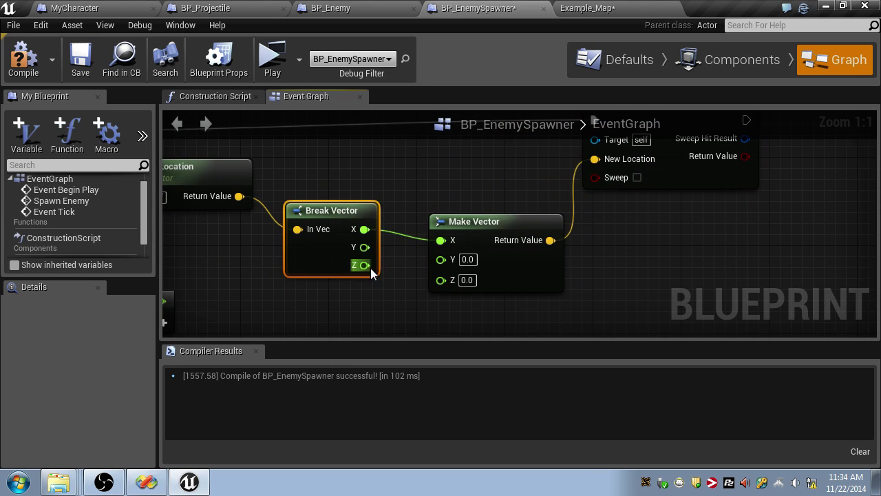
{"action": "left_click_drag", "start_coordinate": [365, 265], "coordinate": [444, 282]}
{"action": "right_click_drag", "start_coordinate": [402, 302], "coordinate": [521, 291]}
{"action": "left_click_drag", "start_coordinate": [279, 290], "coordinate": [560, 249]}
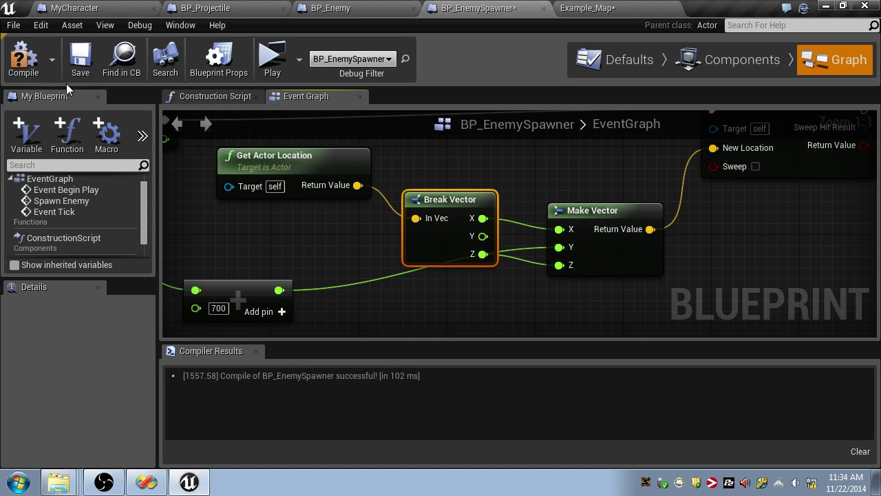
- Compile BP_EnemySpawner and play-test the spawner's tick-based positioning
{"action": "left_click", "coordinate": [28, 61]}
{"action": "left_click", "coordinate": [271, 63]}
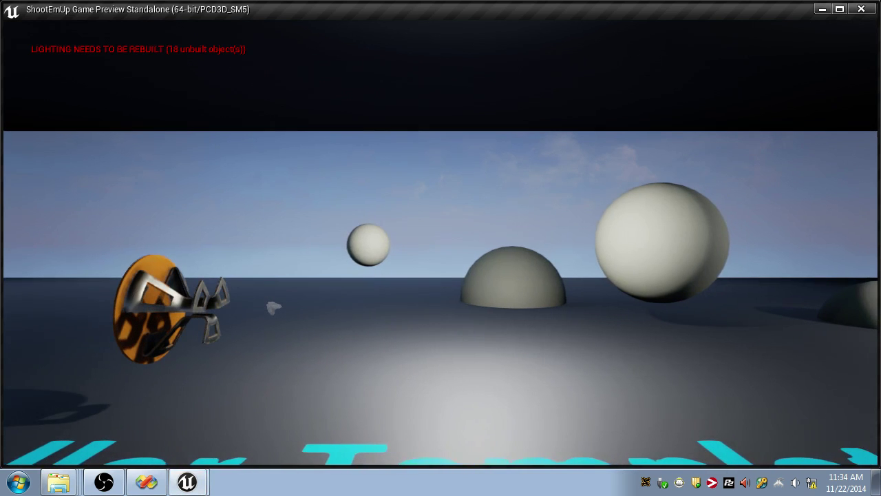
{"action": "key", "text": "Escape"}
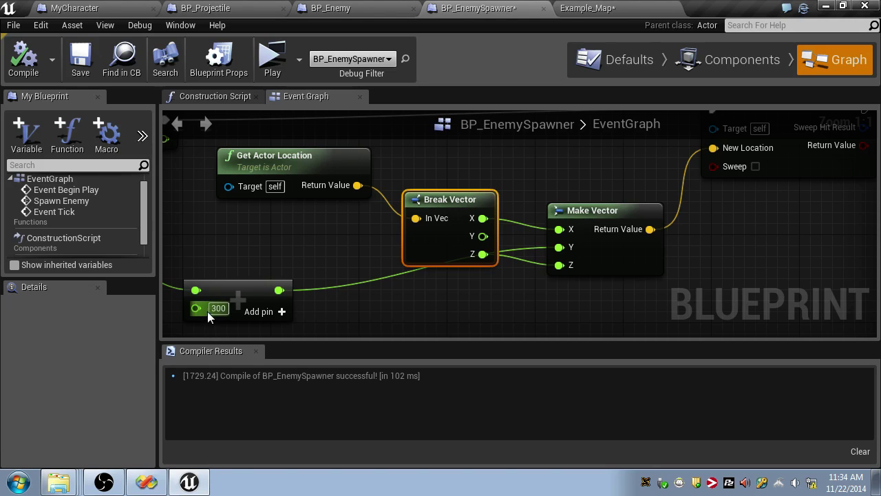
- Set the addition node's offset to -300, compile the blueprint and play-test the enemy spawning
{"action": "type", "text": "-"}
{"action": "key", "text": "Return"}
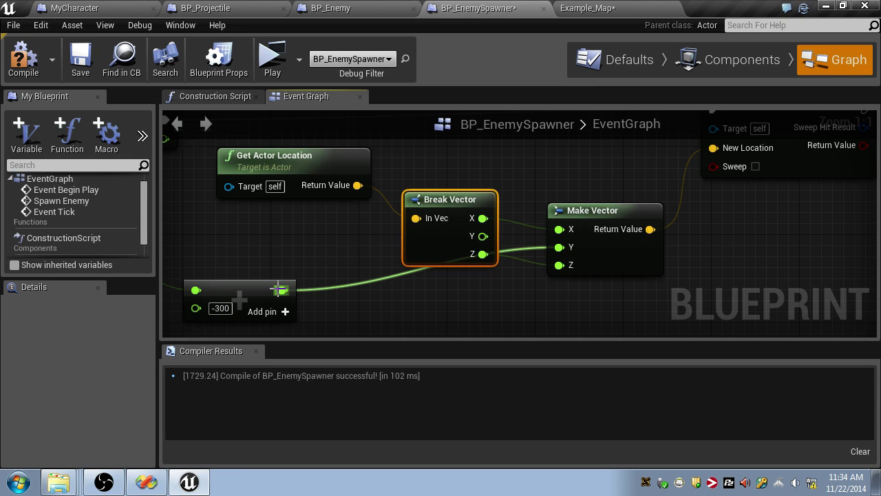
{"action": "key", "text": "ctrl+s"}
{"action": "left_click", "coordinate": [24, 59]}
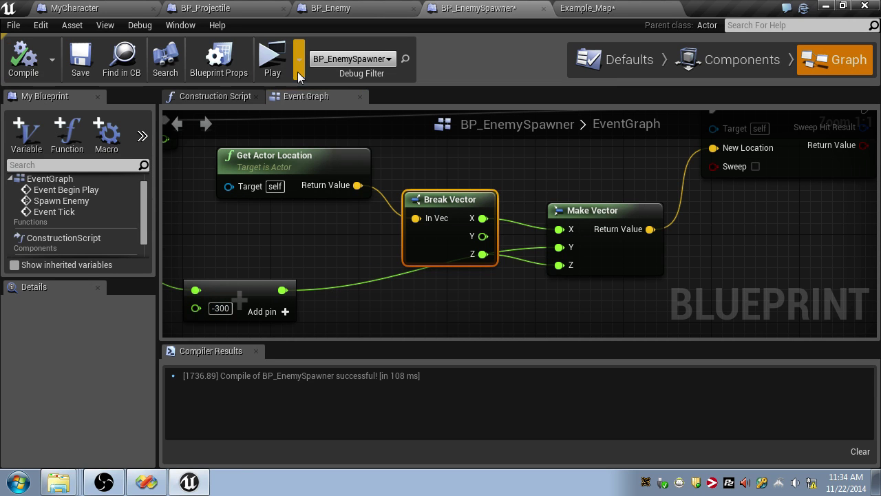
{"action": "left_click", "coordinate": [272, 59]}
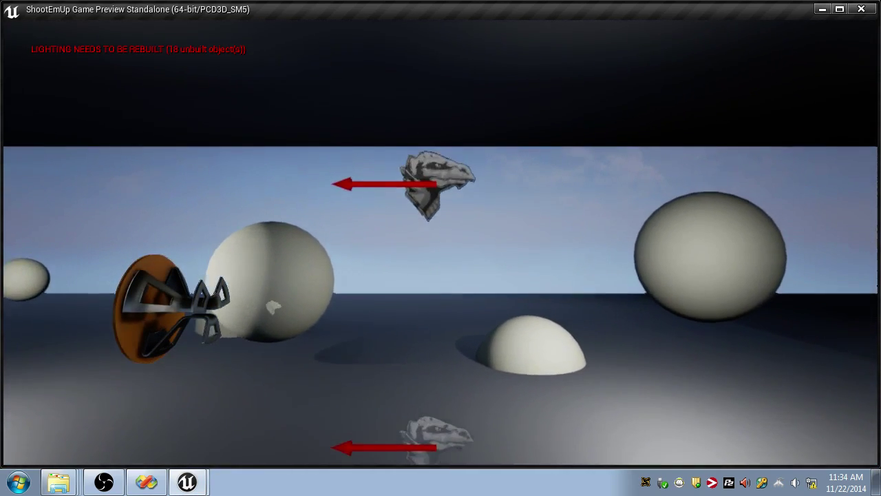
{"action": "key", "text": "Escape"}
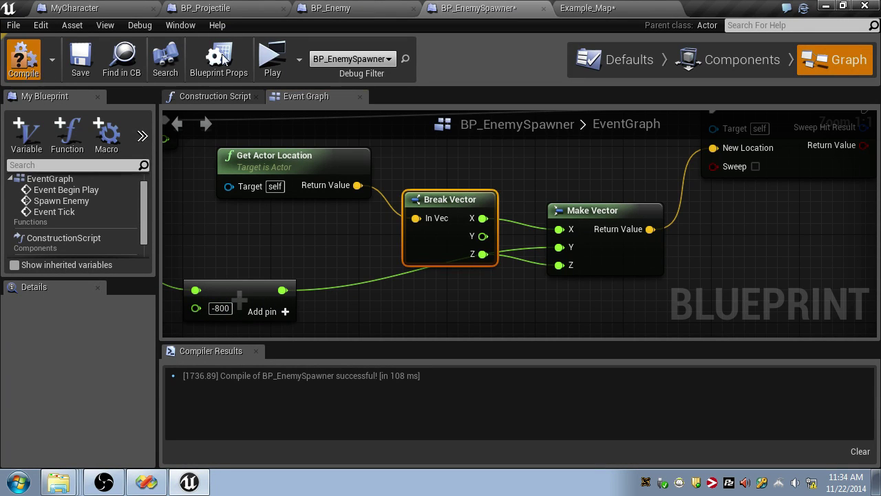
- Set the addition node's offset to -800, with the blueprint compiled, and play-test the spawning distance
{"action": "left_click", "coordinate": [272, 59]}
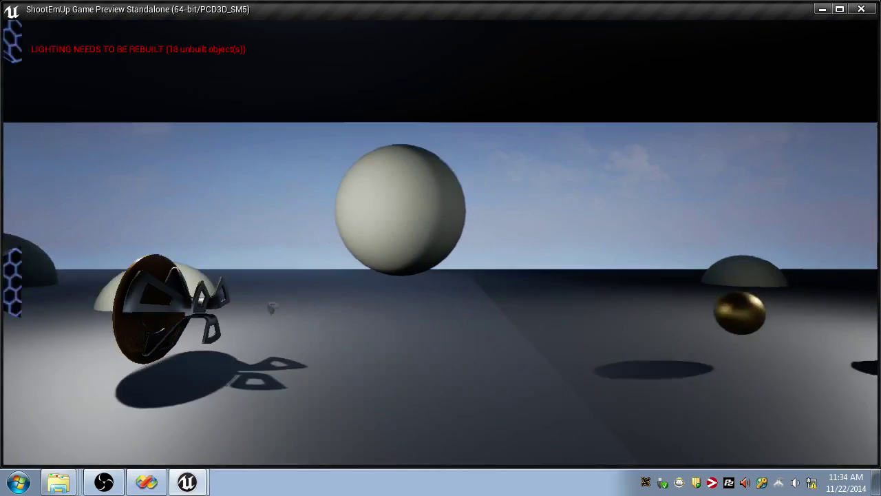
{"action": "key", "text": "Escape"}
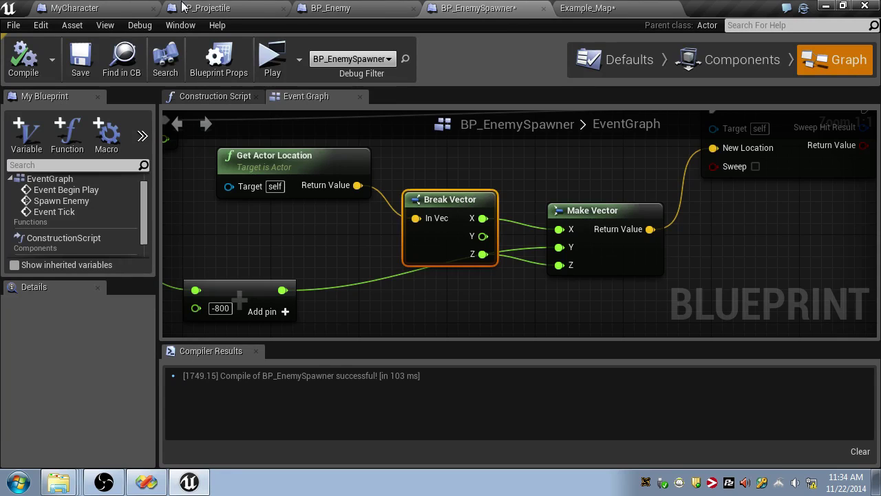
- Select both enemy spawners in Example_Map and move them along X roughly in line with the Player Start
{"action": "left_click", "coordinate": [588, 8]}
{"action": "right_click_drag", "start_coordinate": [543, 212], "coordinate": [556, 275]}
{"action": "left_click", "coordinate": [454, 168]}
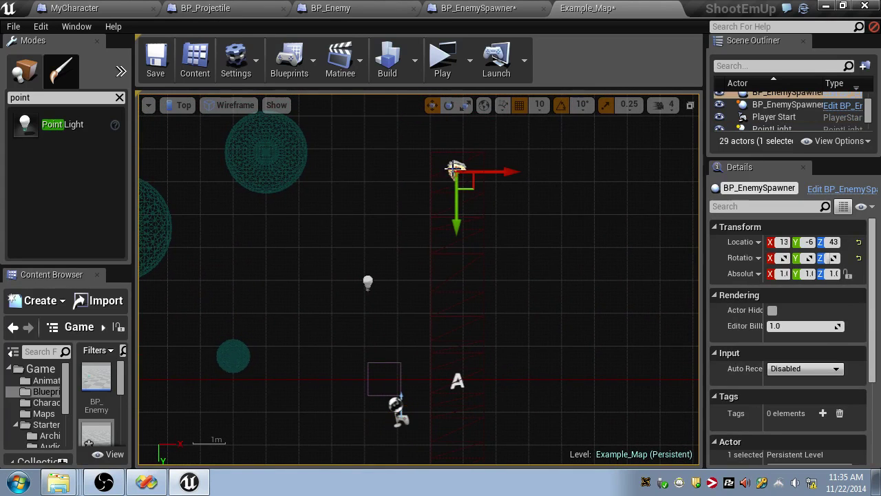
{"action": "left_click", "coordinate": [400, 412]}
{"action": "left_click", "coordinate": [457, 172]}
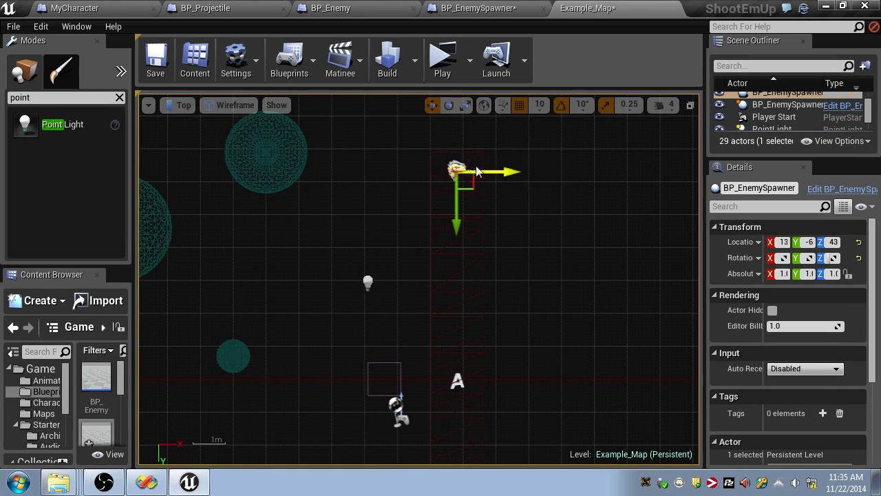
{"action": "scroll", "coordinate": [458, 173], "scroll_direction": "up", "scroll_amount": 2}
{"action": "left_click", "coordinate": [457, 172], "text": "ctrl"}
{"action": "left_click_drag", "start_coordinate": [488, 171], "coordinate": [398, 172]}
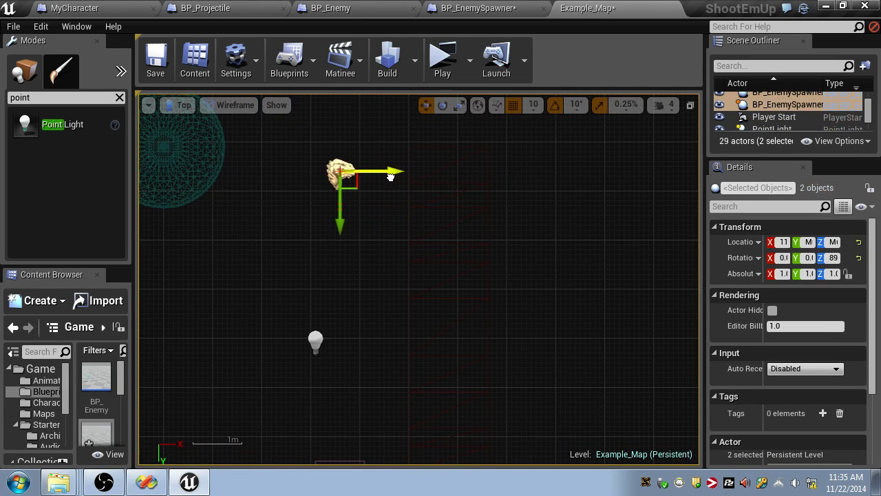
{"action": "scroll", "coordinate": [401, 198], "scroll_direction": "down", "scroll_amount": 3}
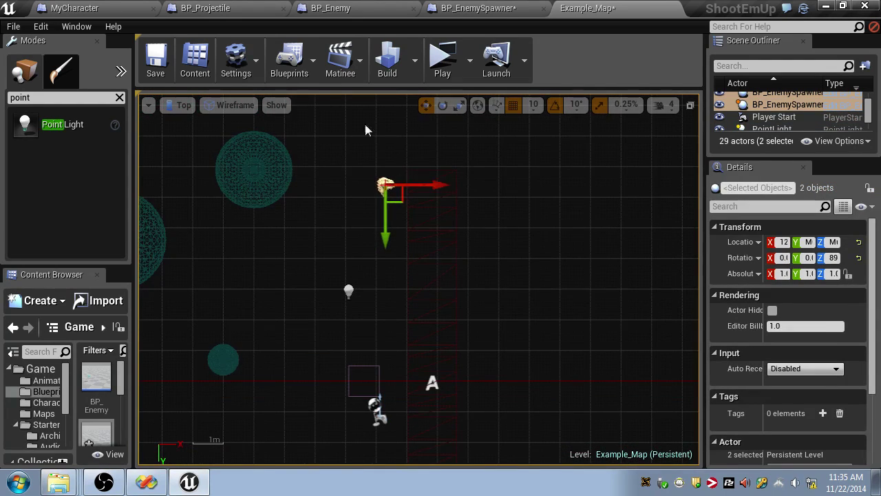
- Save the level and play-test it after switching the viewport back to Perspective
{"action": "left_click", "coordinate": [156, 61]}
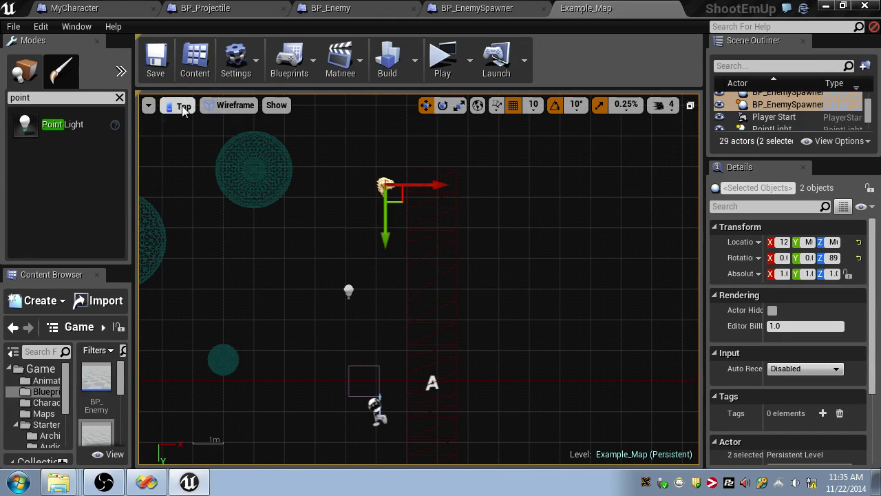
{"action": "left_click", "coordinate": [184, 106]}
{"action": "left_click", "coordinate": [197, 119]}
{"action": "left_click", "coordinate": [442, 61]}
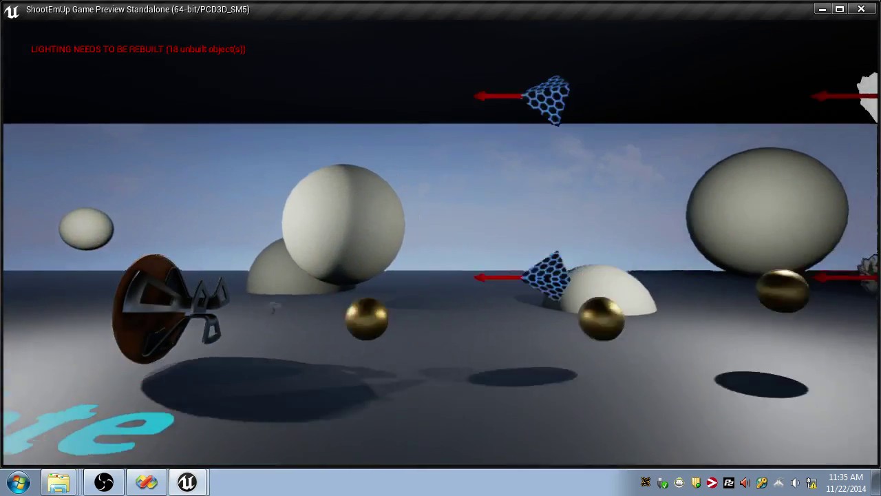
- Stop the play-test and inspect the collision settings of the root Sphere component in BP_Projectile
{"action": "key", "text": "Escape"}
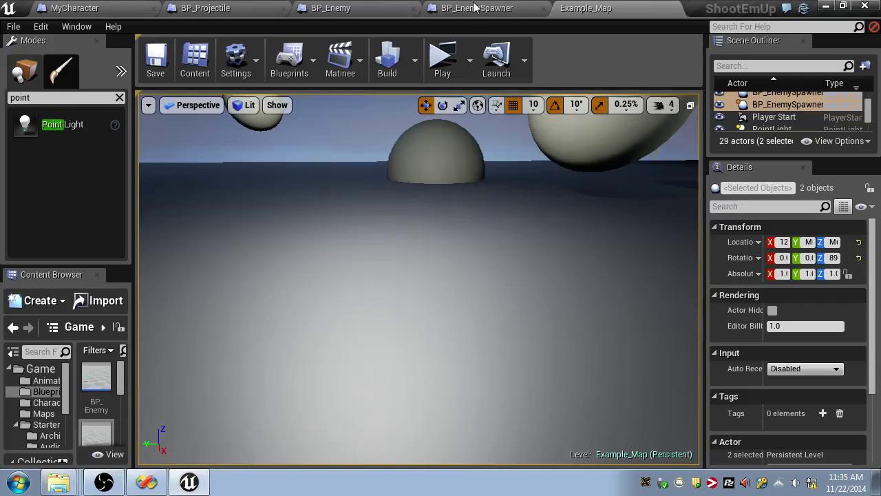
{"action": "left_click", "coordinate": [205, 7]}
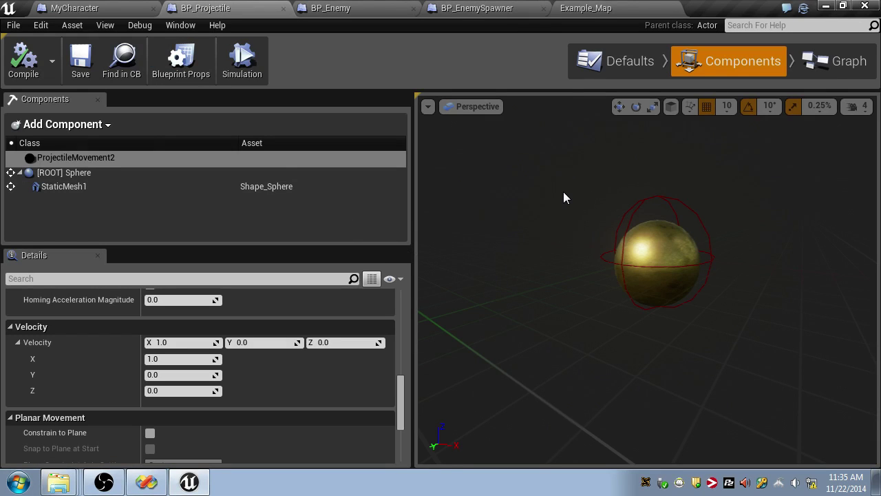
{"action": "left_click", "coordinate": [826, 60]}
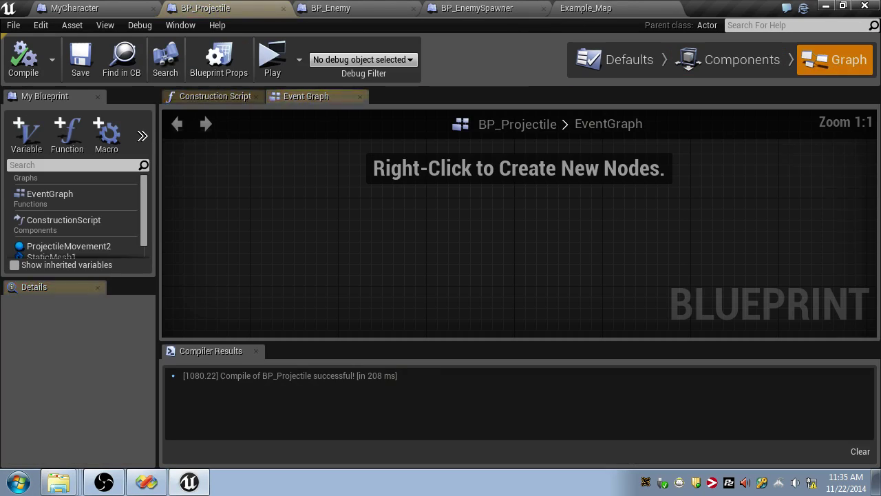
{"action": "left_click", "coordinate": [776, 64]}
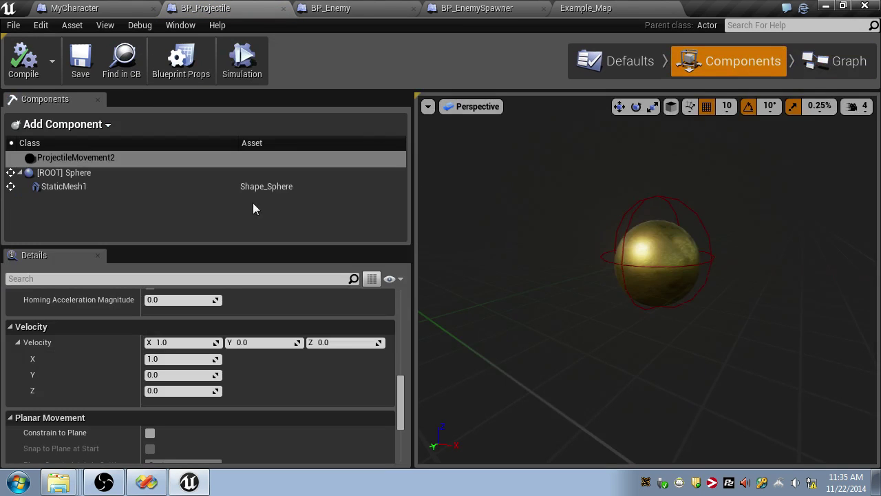
{"action": "left_click", "coordinate": [96, 173]}
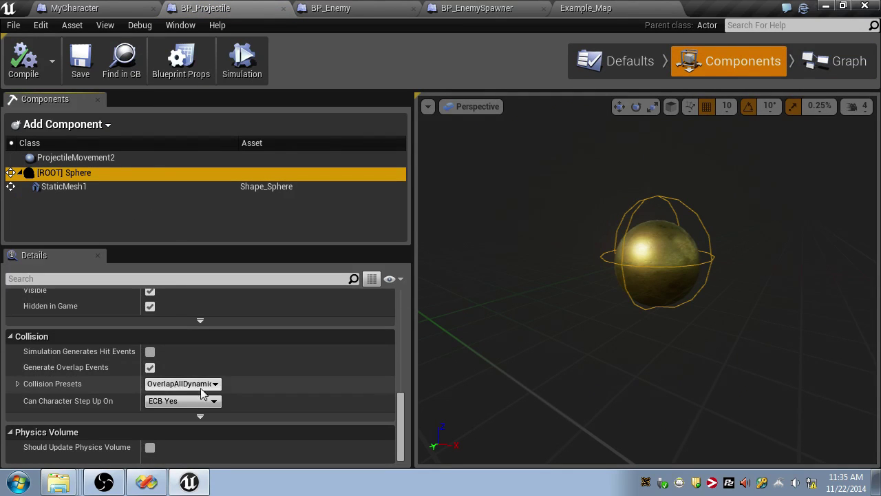
- Add an OnComponentBeginOverlap event for the Sphere component to BP_Projectile's event graph
{"action": "left_click", "coordinate": [833, 63]}
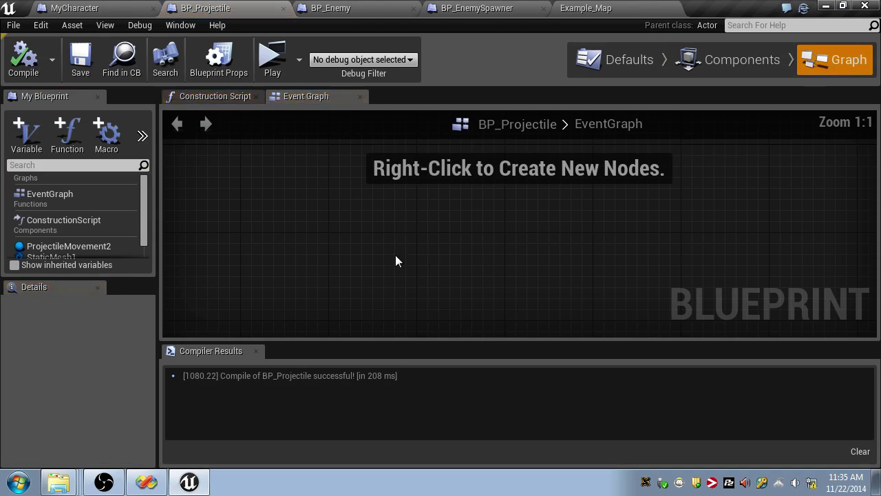
{"action": "right_click", "coordinate": [328, 261]}
{"action": "left_click", "coordinate": [102, 243]}
{"action": "left_click", "coordinate": [87, 250]}
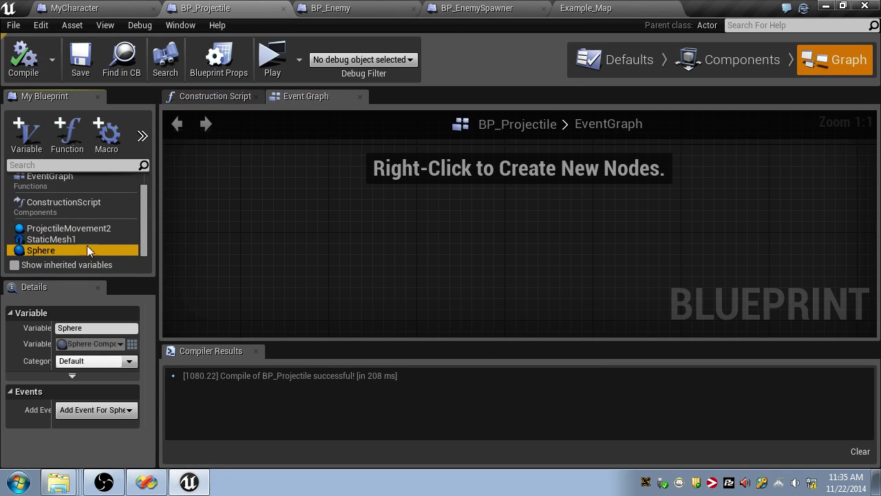
{"action": "right_click", "coordinate": [250, 243]}
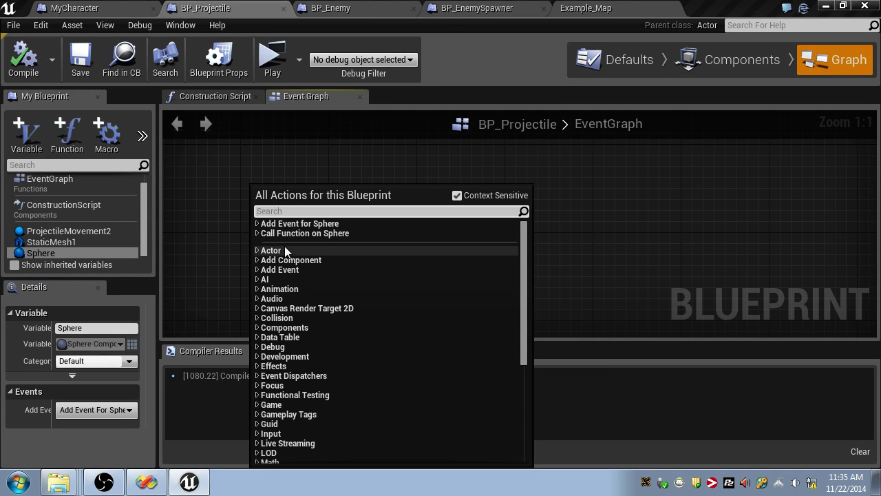
{"action": "type", "text": "overlap"}
{"action": "scroll", "coordinate": [327, 236], "scroll_direction": "up", "scroll_amount": 5}
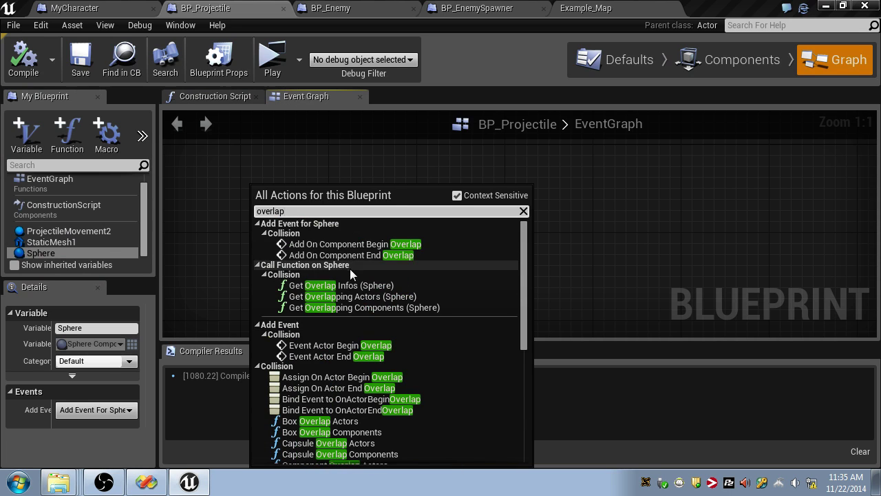
{"action": "left_click", "coordinate": [366, 244]}
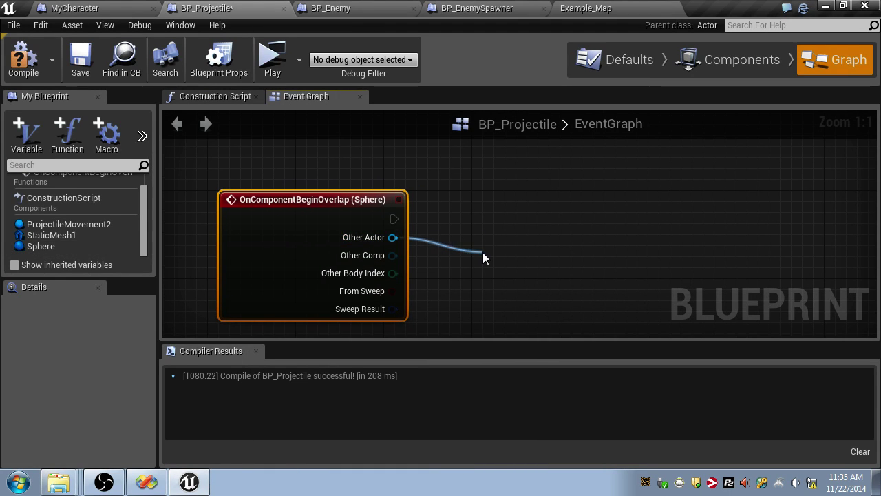
- Cast the overlap event's Other Actor to BP_Enemy and run a Destroy Actor node on self when the cast succeeds
{"action": "left_click_drag", "start_coordinate": [482, 252], "coordinate": [482, 253]}
{"action": "type", "text": "Cast"}
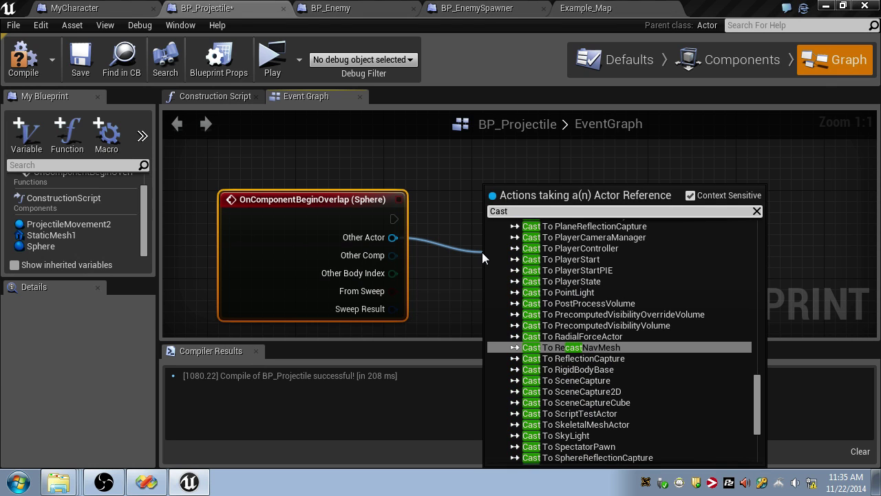
{"action": "type", "text": " enem"}
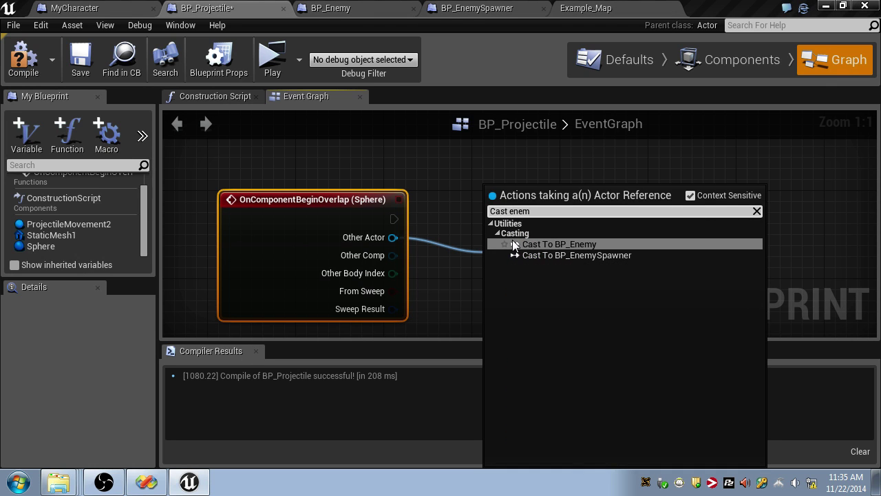
{"action": "left_click", "coordinate": [514, 244]}
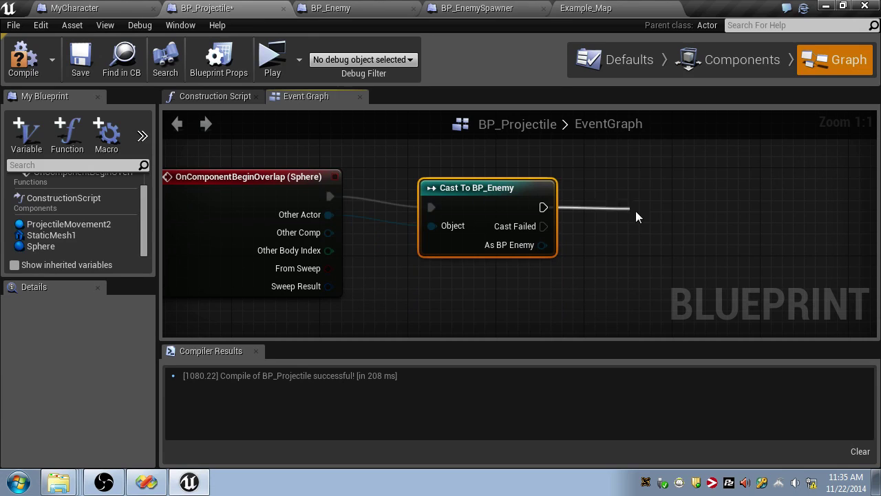
{"action": "left_click_drag", "start_coordinate": [635, 210], "coordinate": [635, 210]}
{"action": "type", "text": "Destroy"}
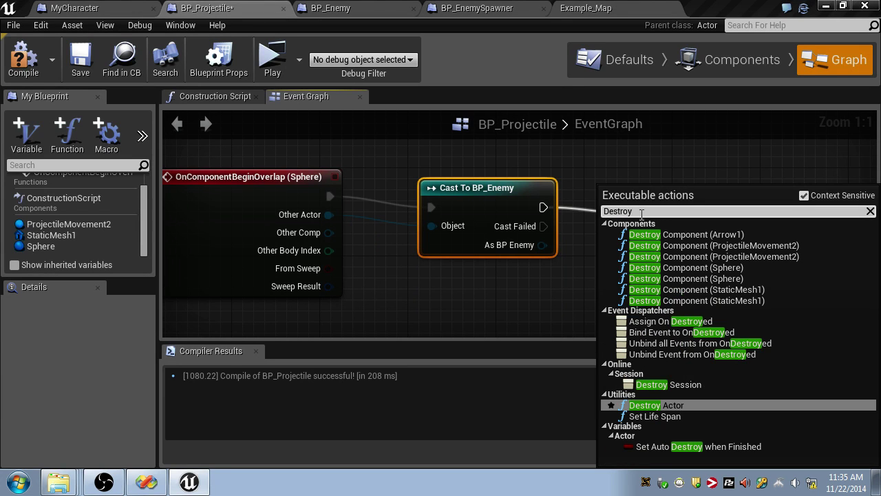
{"action": "key", "text": "Return"}
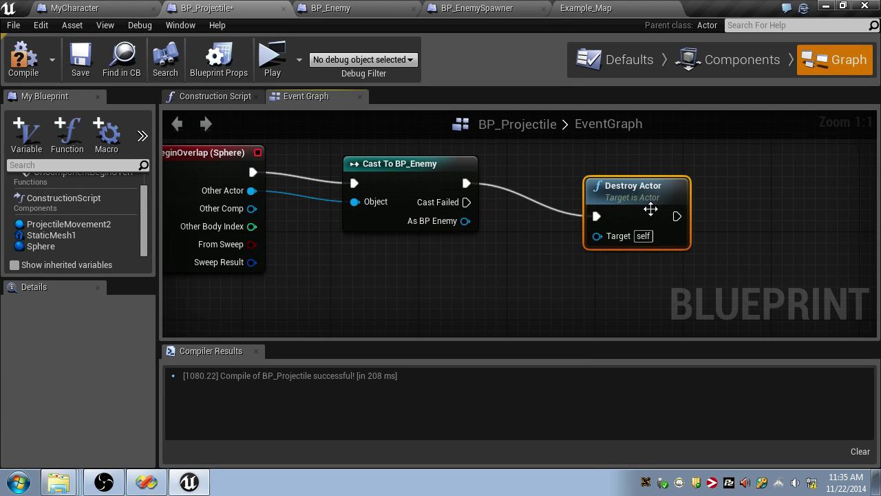
- Duplicate the Destroy Actor node, chain it after the first one and connect As BP Enemy to its target
{"action": "key", "text": "ctrl+c"}
{"action": "key", "text": "ctrl+v"}
{"action": "left_click_drag", "start_coordinate": [691, 258], "coordinate": [626, 292]}
{"action": "left_click_drag", "start_coordinate": [677, 216], "coordinate": [637, 275]}
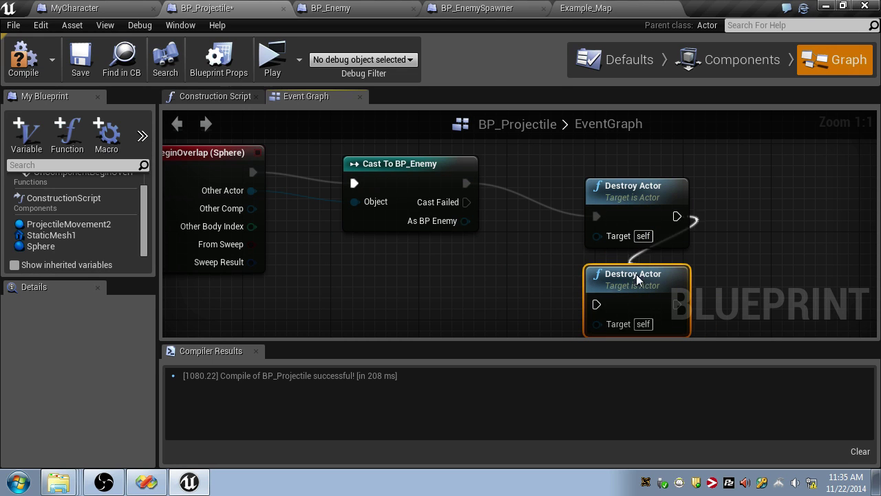
{"action": "left_click_drag", "start_coordinate": [598, 304], "coordinate": [598, 304]}
{"action": "left_click_drag", "start_coordinate": [467, 220], "coordinate": [596, 212]}
- Compile BP_Projectile and play-test shooting the enemies
{"action": "right_click_drag", "start_coordinate": [486, 110], "coordinate": [439, 205]}
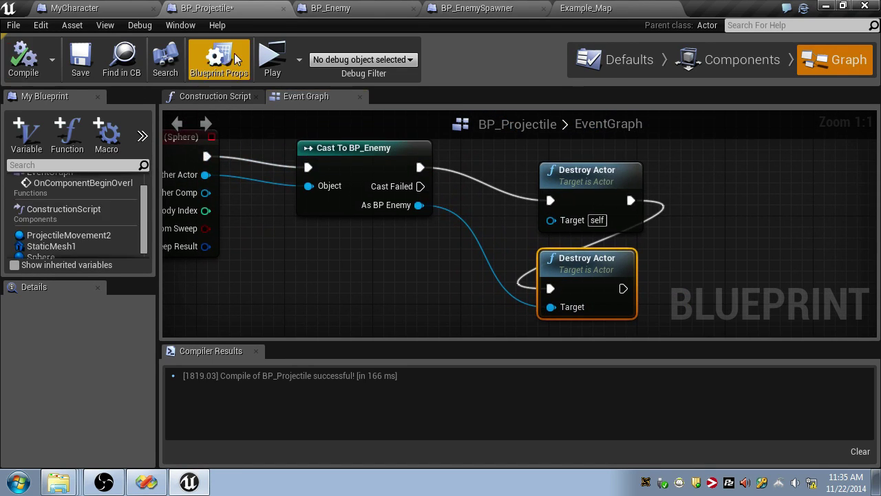
{"action": "left_click", "coordinate": [271, 60]}
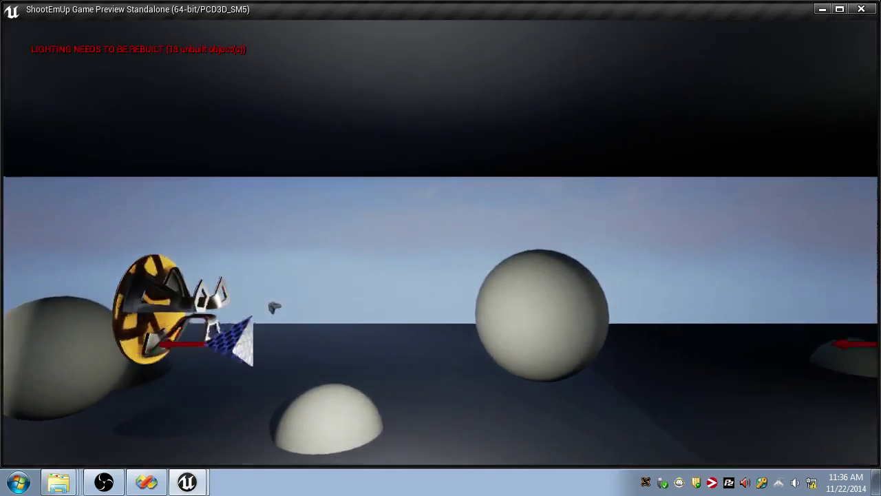
{"action": "key", "text": "Escape"}
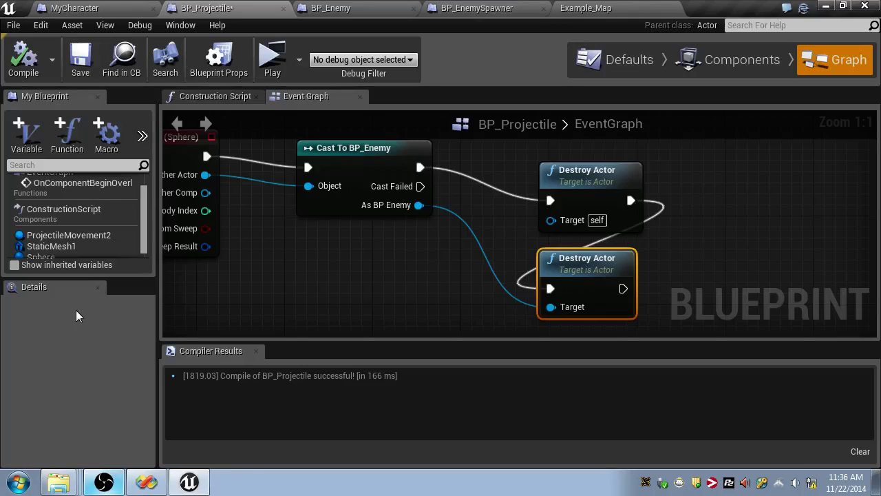
- Check the Sphere's collision settings in BP_Enemy and add an OnComponentBeginOverlap event for it to the event graph
{"action": "left_click", "coordinate": [320, 9]}
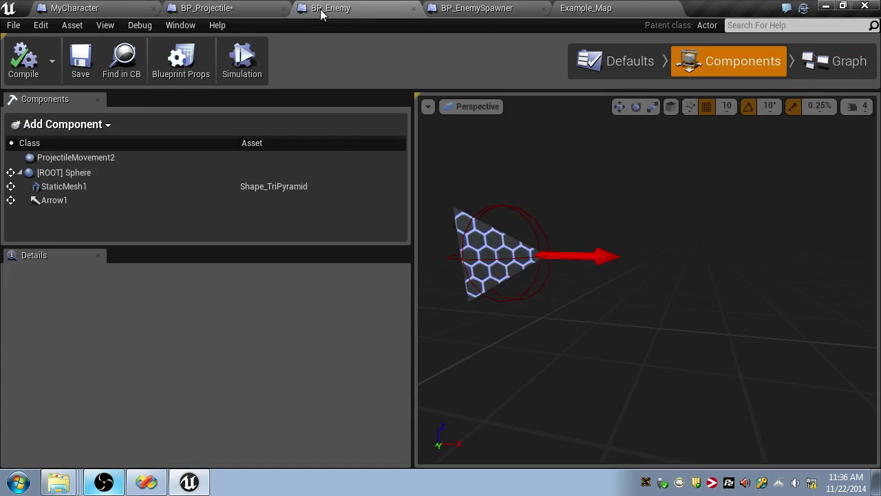
{"action": "left_click", "coordinate": [82, 172]}
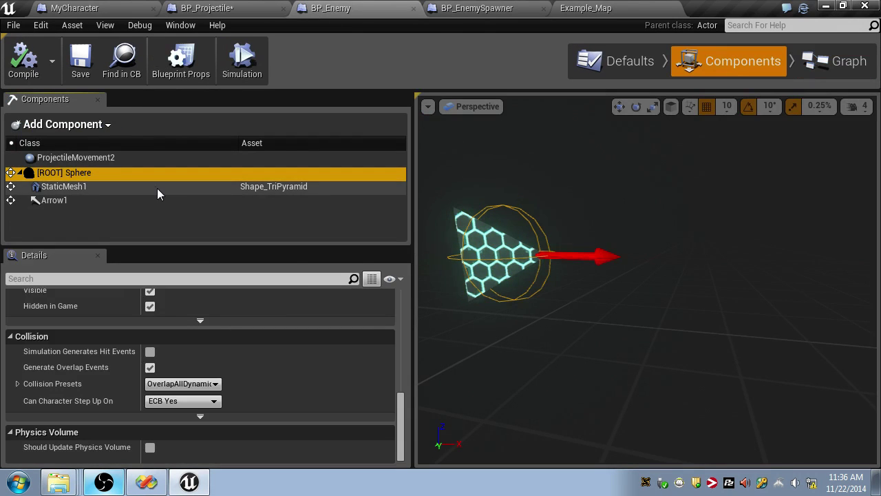
{"action": "left_click", "coordinate": [823, 67]}
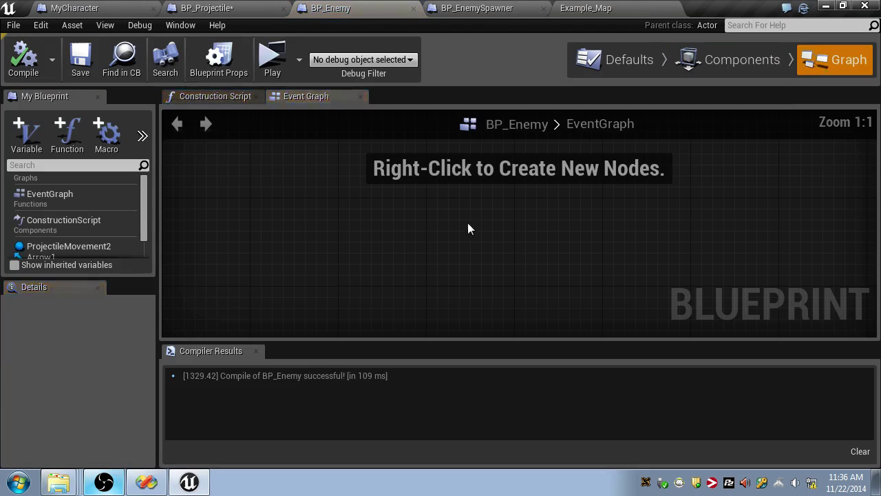
{"action": "scroll", "coordinate": [144, 222], "scroll_direction": "down", "scroll_amount": 2}
{"action": "left_click", "coordinate": [69, 249]}
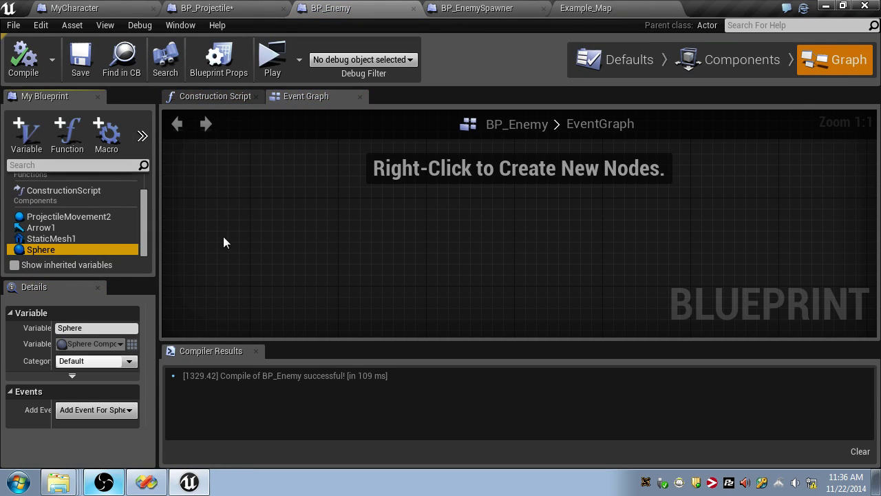
{"action": "right_click", "coordinate": [341, 234]}
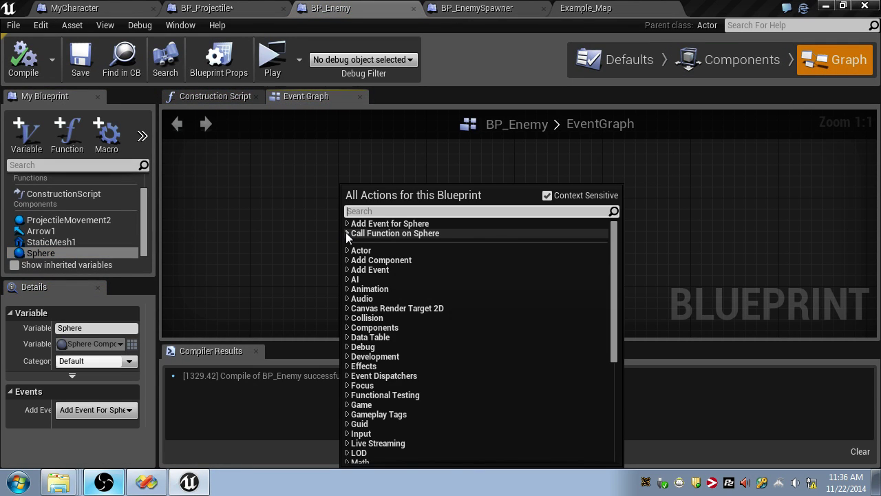
{"action": "type", "text": "on over"}
{"action": "scroll", "coordinate": [404, 241], "scroll_direction": "up", "scroll_amount": 10}
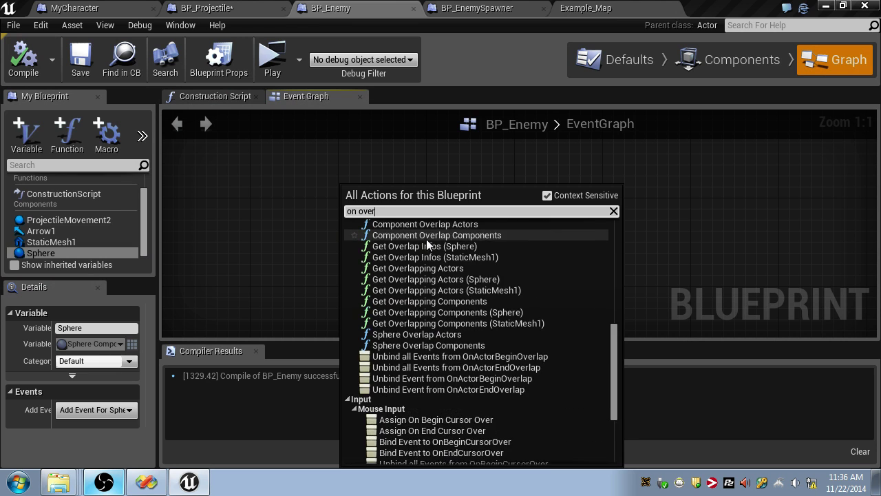
{"action": "left_click", "coordinate": [437, 245]}
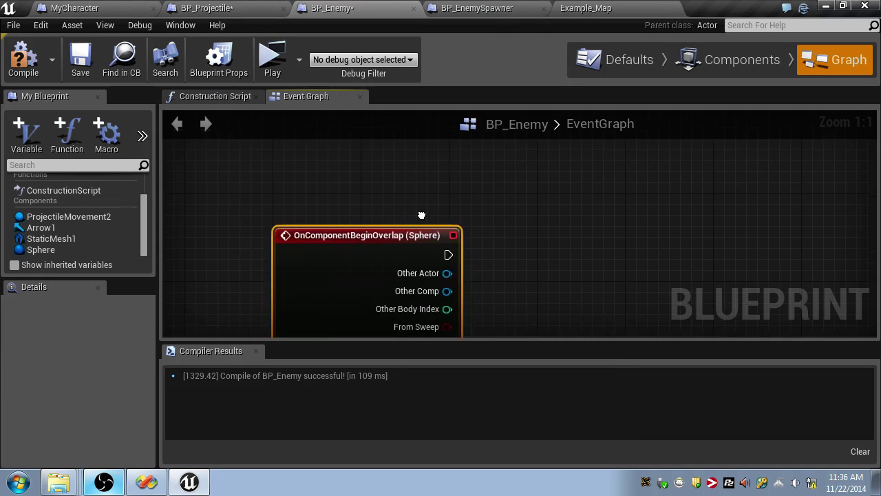
- Cast the enemy overlap event's Other Actor to MyCharacter and place the cast node beside the event
{"action": "left_click_drag", "start_coordinate": [403, 258], "coordinate": [486, 271]}
{"action": "type", "text": "Cast "}
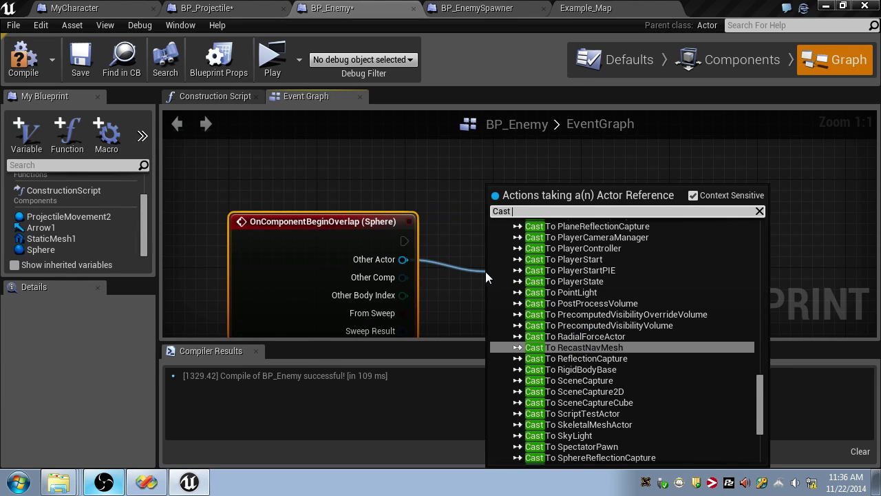
{"action": "type", "text": "MyC"}
{"action": "left_click", "coordinate": [539, 255]}
{"action": "right_click_drag", "start_coordinate": [503, 242], "coordinate": [451, 185]}
{"action": "left_click_drag", "start_coordinate": [509, 236], "coordinate": [476, 169]}
{"action": "right_click_drag", "start_coordinate": [583, 213], "coordinate": [599, 268]}
{"action": "left_click_drag", "start_coordinate": [521, 209], "coordinate": [530, 227]}
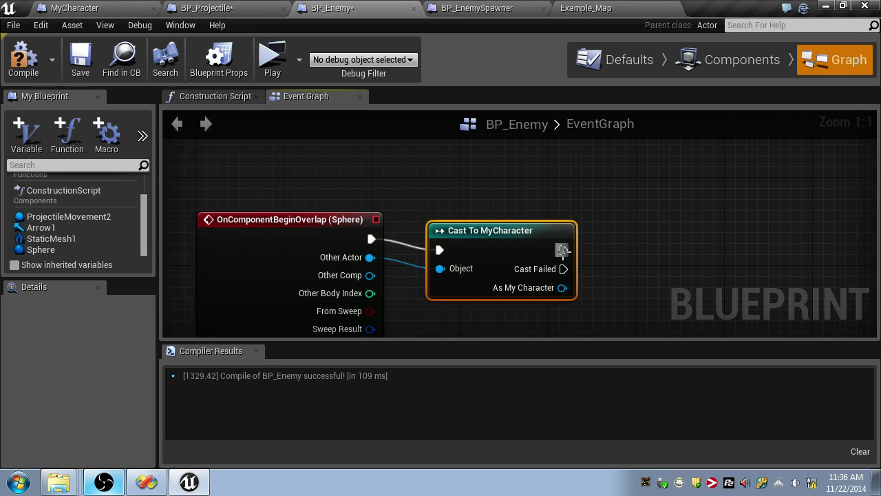
- Add an Open Level node after the successful MyCharacter cast, with Example_Map as the level name
{"action": "left_click_drag", "start_coordinate": [646, 235], "coordinate": [646, 236]}
{"action": "type", "text": "Open L"}
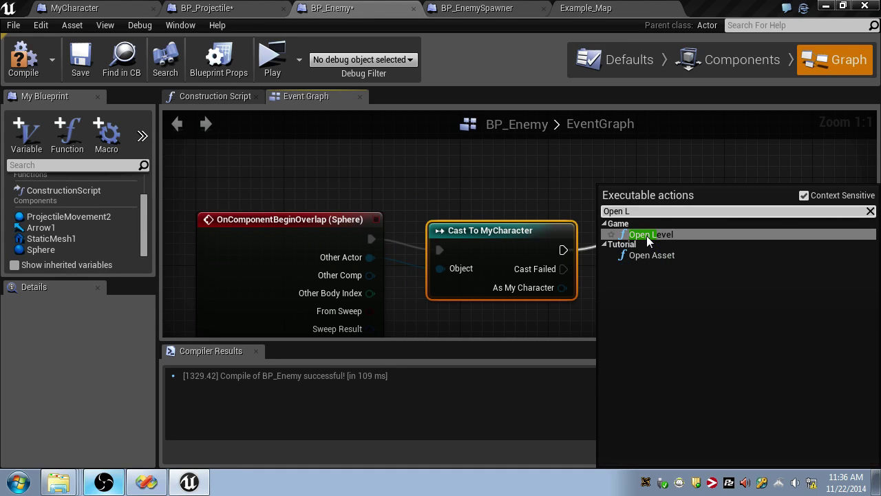
{"action": "left_click", "coordinate": [660, 235]}
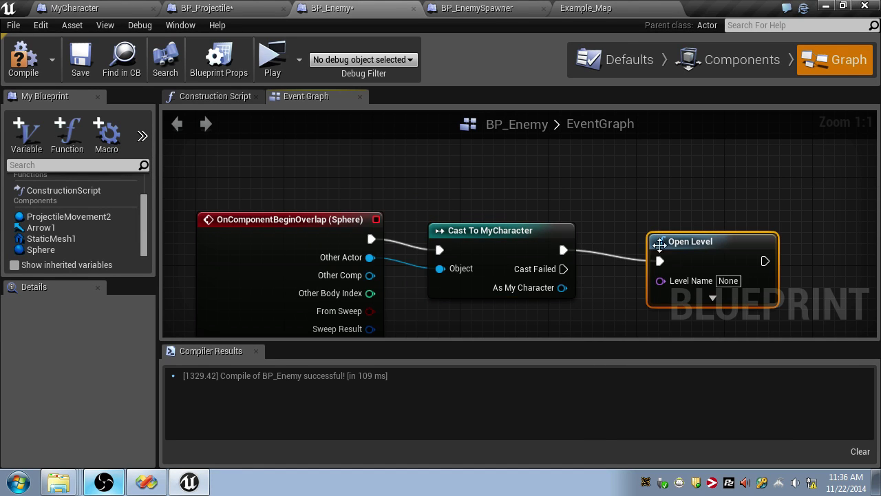
{"action": "left_click", "coordinate": [721, 280]}
{"action": "type", "text": "Example_"}
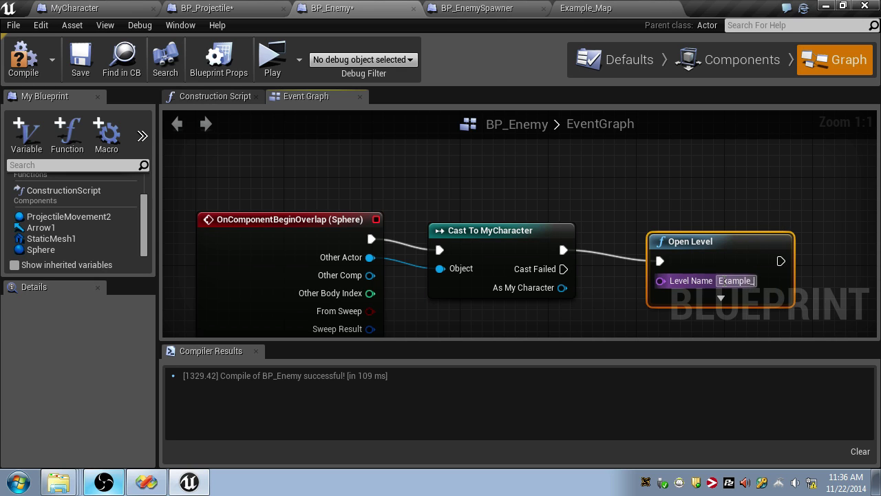
{"action": "type", "text": "Map"}
- Compile and save BP_Enemy and play-test the enemies' collision with the player
{"action": "left_click", "coordinate": [19, 62]}
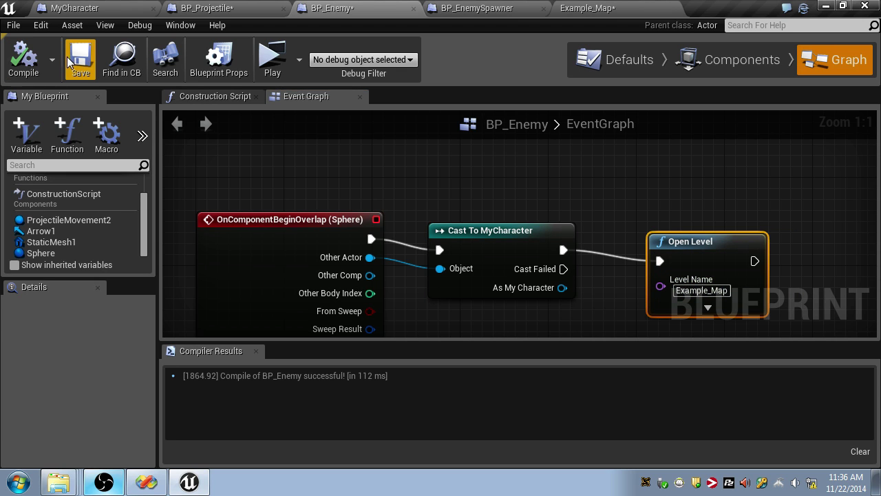
{"action": "left_click", "coordinate": [80, 58]}
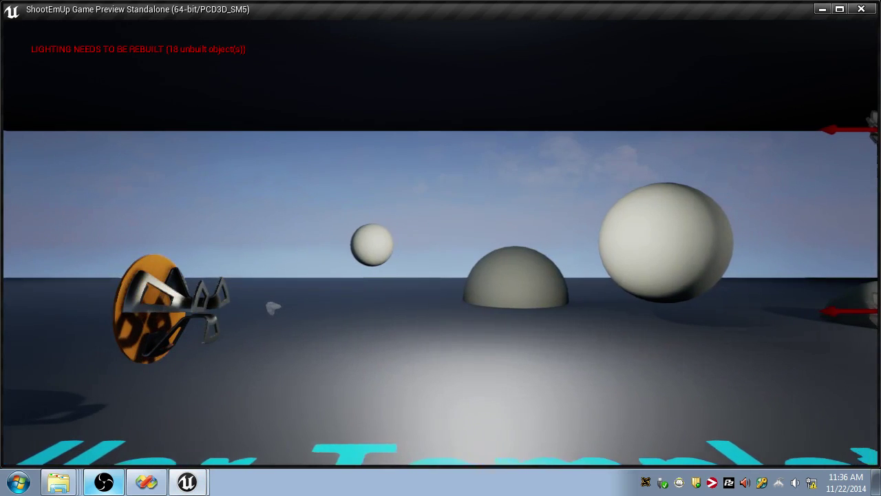
{"action": "key", "text": "Escape"}
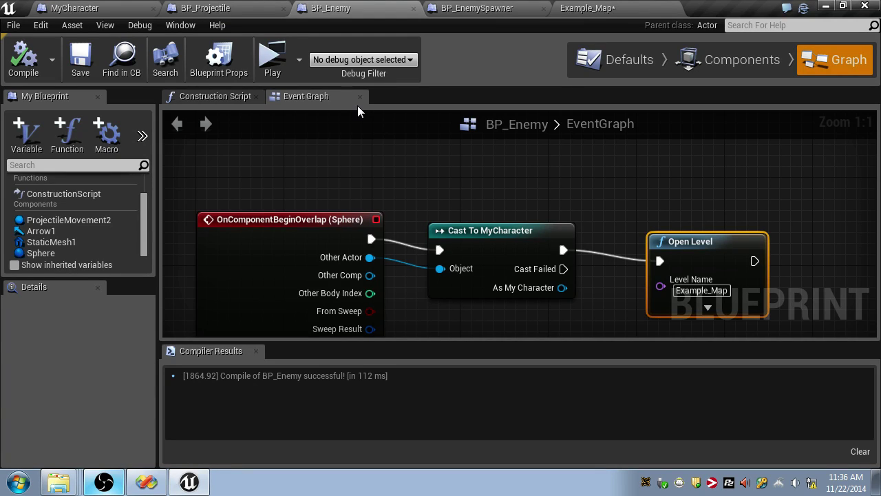
- Set the addition node's offset in BP_EnemySpawner to -1200, then compile and save the blueprint
{"action": "right_click_drag", "start_coordinate": [467, 177], "coordinate": [399, 127]}
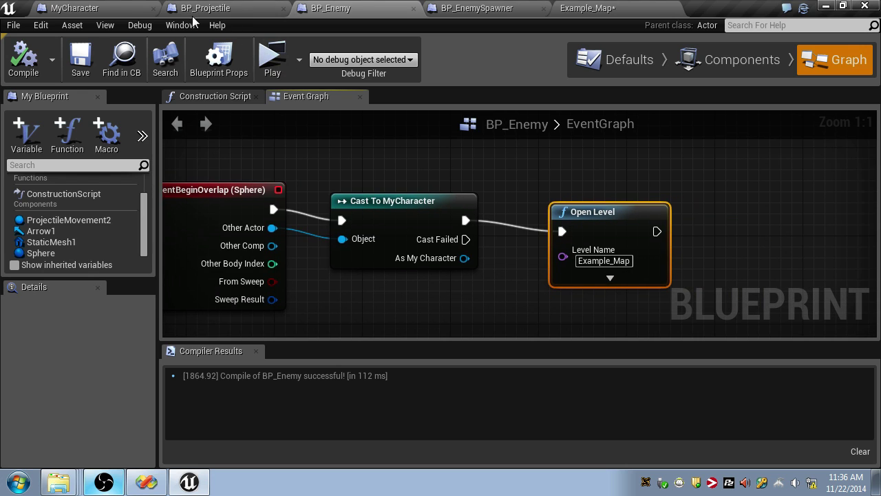
{"action": "left_click", "coordinate": [454, 8]}
{"action": "right_click_drag", "start_coordinate": [454, 185], "coordinate": [616, 184]}
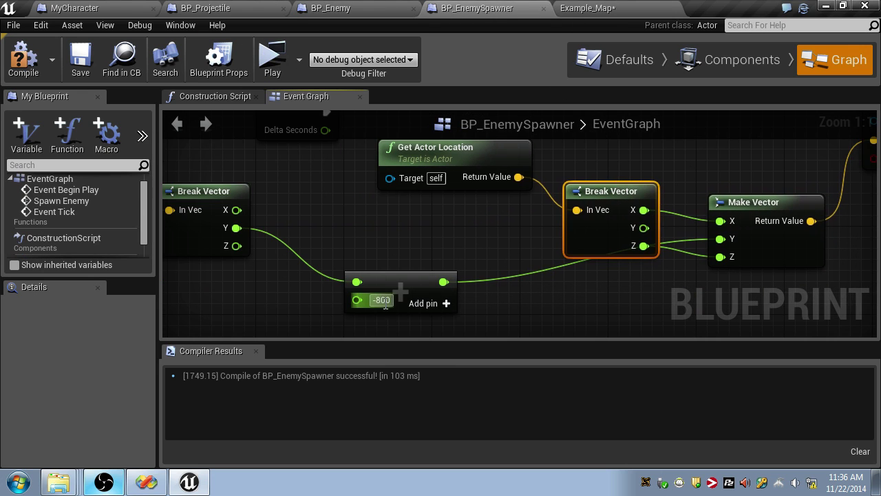
{"action": "left_click", "coordinate": [80, 58]}
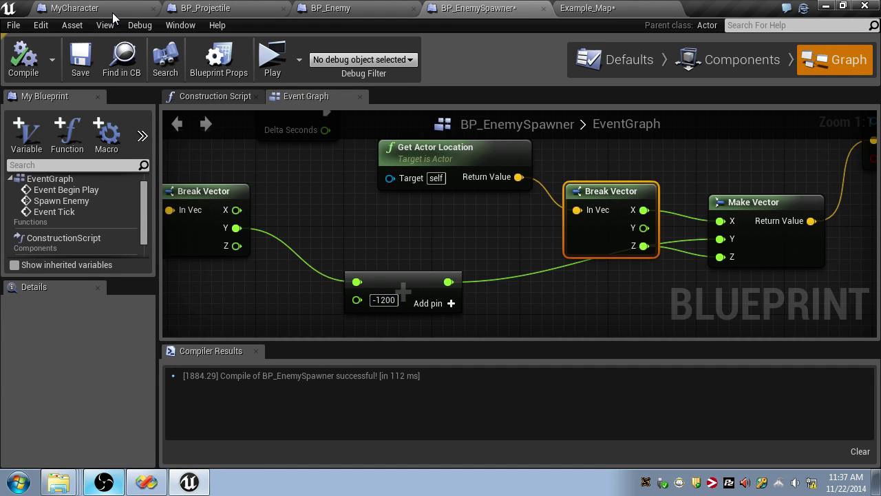
- Look over the event graph and play-test the game with the increased spawning distance
{"action": "right_click_drag", "start_coordinate": [362, 224], "coordinate": [523, 273]}
{"action": "left_click_drag", "start_coordinate": [376, 257], "coordinate": [409, 267]}
{"action": "right_click_drag", "start_coordinate": [410, 234], "coordinate": [543, 236]}
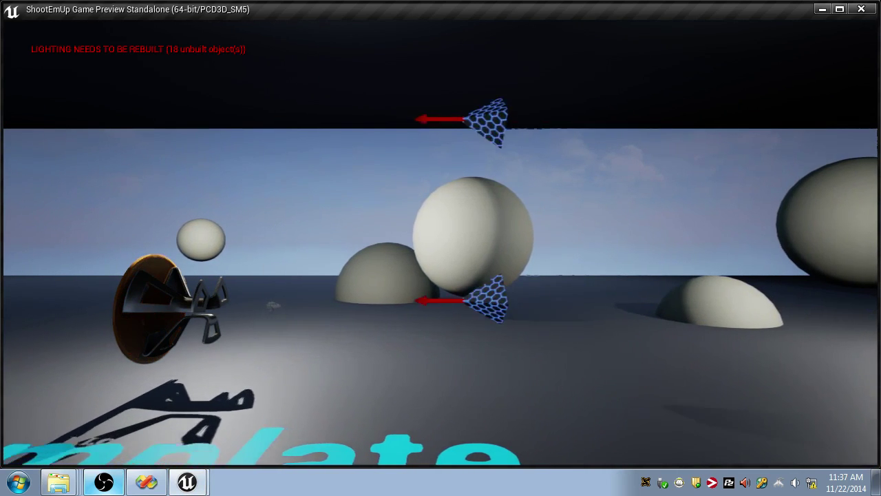
- End the game preview and feed the Delay node's Duration in BP_EnemySpawner from a new Random Float in Range node
{"action": "key", "text": "Escape"}
{"action": "right_click_drag", "start_coordinate": [464, 236], "coordinate": [481, 208]}
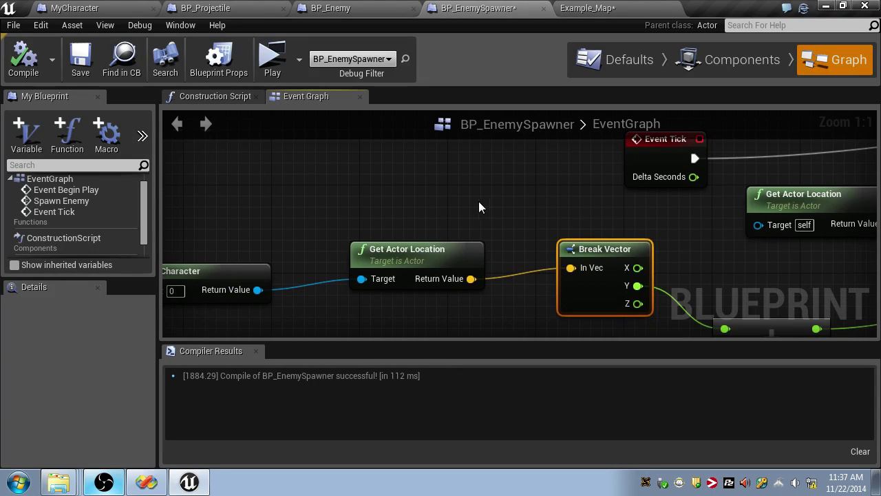
{"action": "right_click_drag", "start_coordinate": [399, 205], "coordinate": [386, 313]}
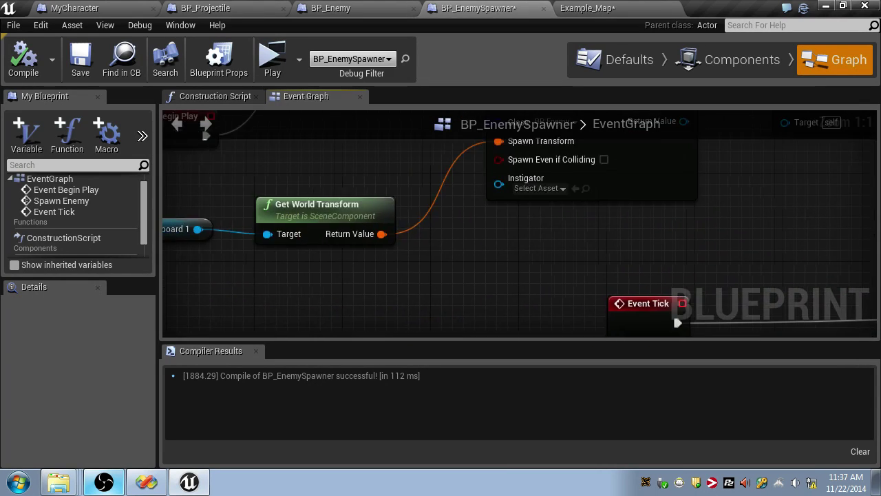
{"action": "right_click_drag", "start_coordinate": [303, 125], "coordinate": [470, 249]}
{"action": "left_click_drag", "start_coordinate": [501, 227], "coordinate": [354, 284]}
{"action": "type", "text": "R"}
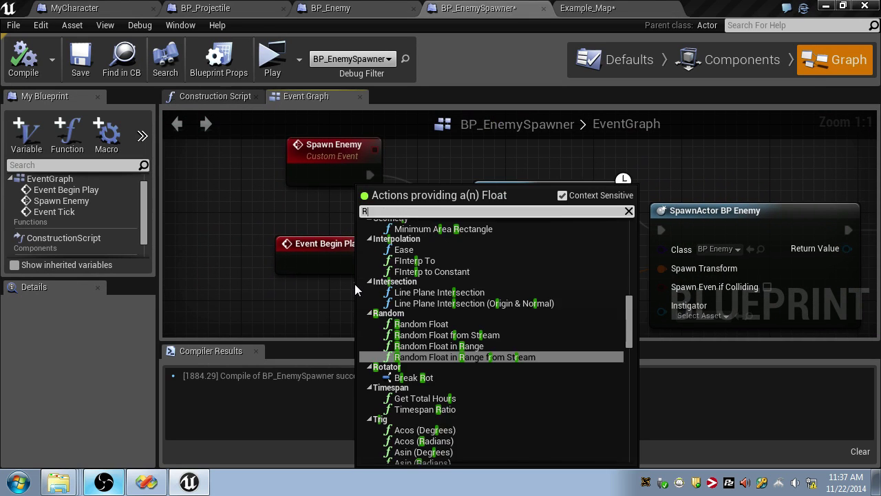
{"action": "type", "text": "andom Float"}
{"action": "key", "text": "Down"}
{"action": "key", "text": "Down"}
{"action": "key", "text": "Return"}
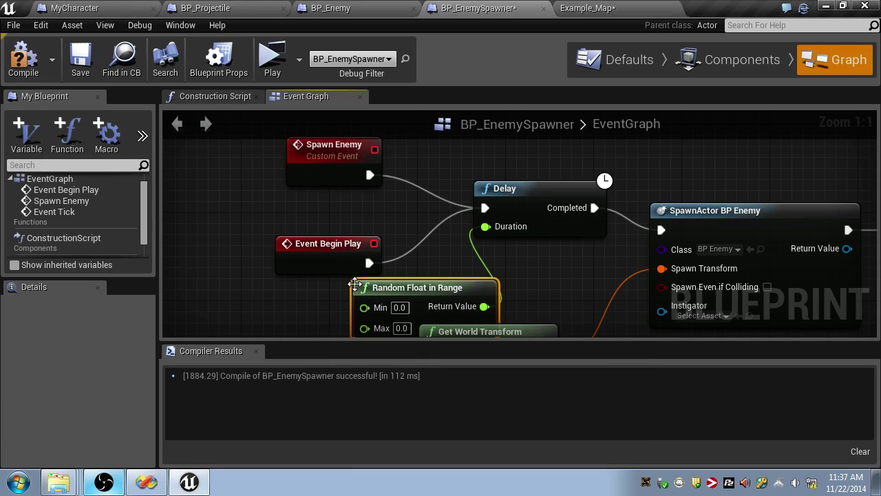
- Set the random range to Min 2 and Max 4, tidy the nodes around Event Begin Play, and save
{"action": "left_click_drag", "start_coordinate": [325, 245], "coordinate": [347, 201]}
{"action": "left_click_drag", "start_coordinate": [411, 301], "coordinate": [345, 278]}
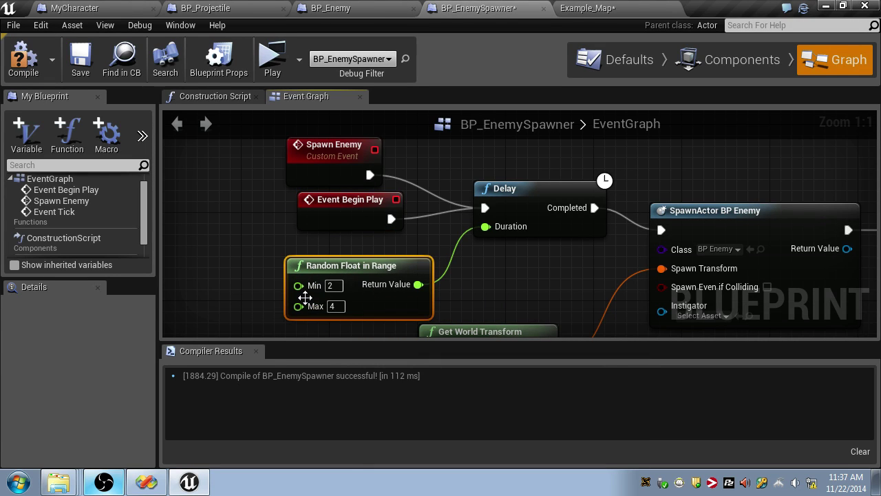
{"action": "key", "text": "ctrl+s"}
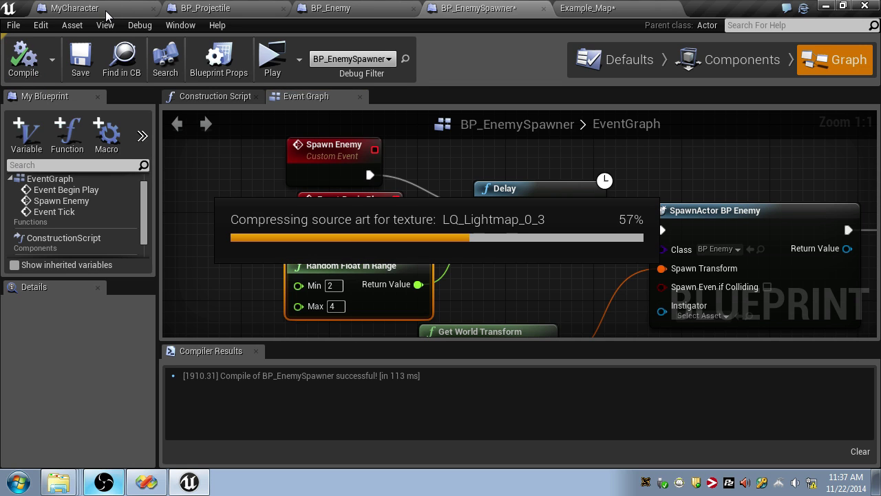
- In Example_Map, duplicate the upper enemy spawner, space the three spawners in an even vertical column, and save
{"action": "left_click", "coordinate": [107, 9]}
{"action": "left_click", "coordinate": [406, 8]}
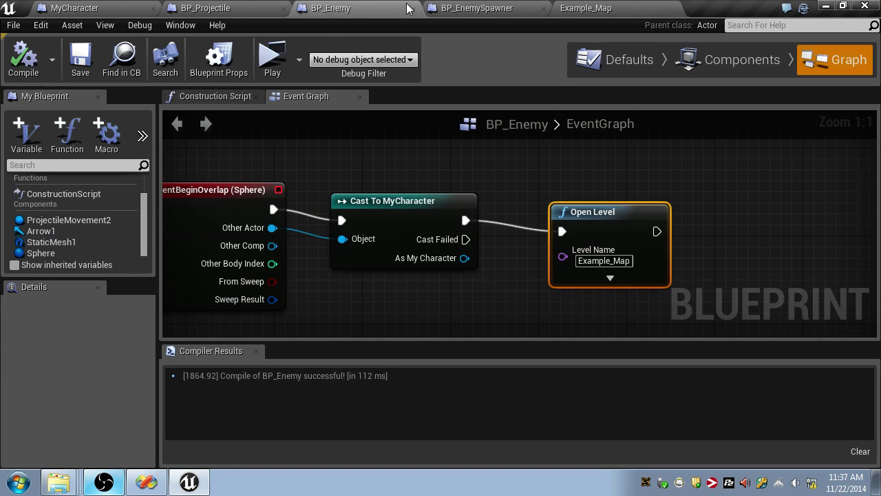
{"action": "left_click", "coordinate": [576, 13]}
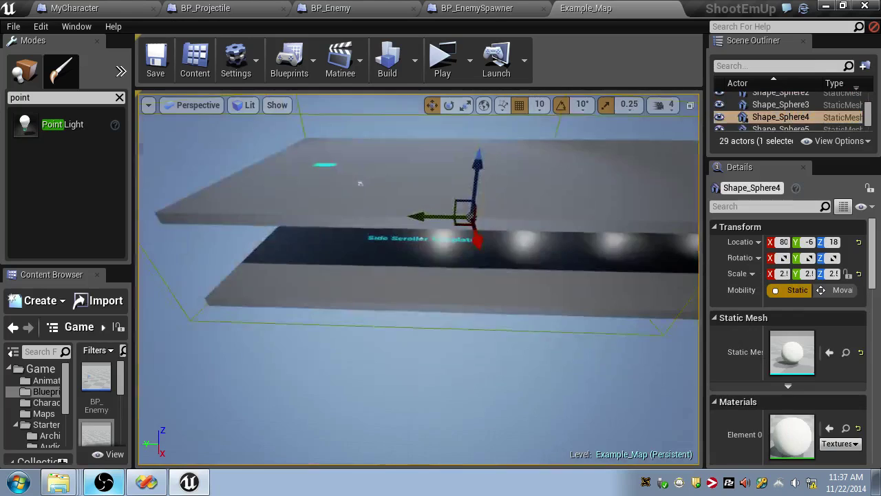
{"action": "right_click_drag", "start_coordinate": [601, 135], "coordinate": [566, 179]}
{"action": "key", "text": "f"}
{"action": "key", "text": "s"}
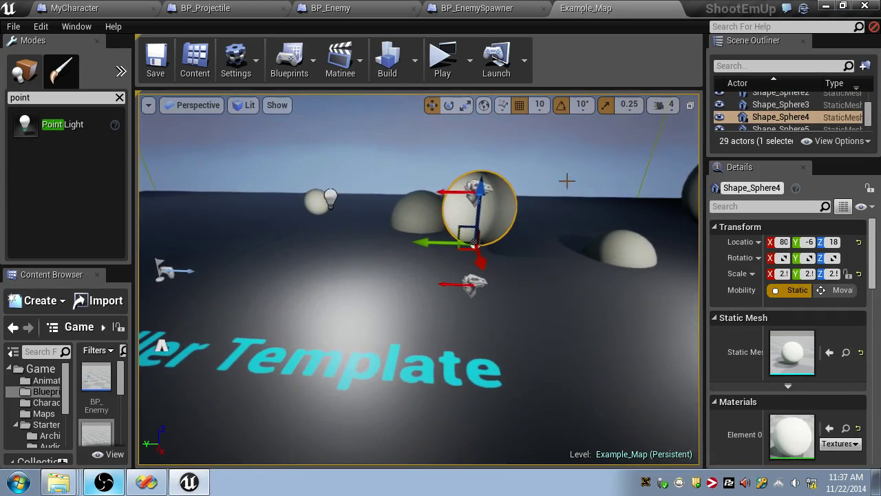
{"action": "left_click", "coordinate": [476, 185]}
{"action": "left_click_drag", "start_coordinate": [484, 121], "coordinate": [485, 125], "text": "alt"}
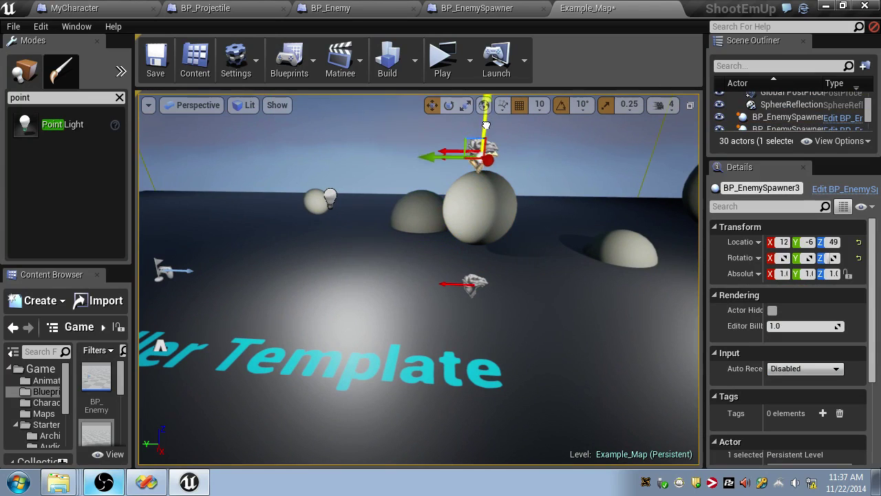
{"action": "left_click", "coordinate": [474, 283]}
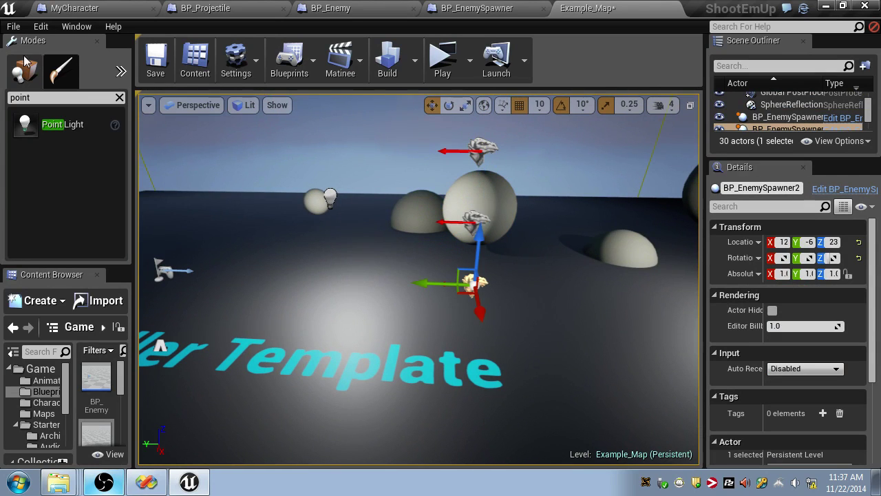
{"action": "key", "text": "ctrl+s"}
- Play-test Example_Map with the three enemy spawners, then end the preview
{"action": "left_click", "coordinate": [331, 7]}
{"action": "left_click", "coordinate": [75, 8]}
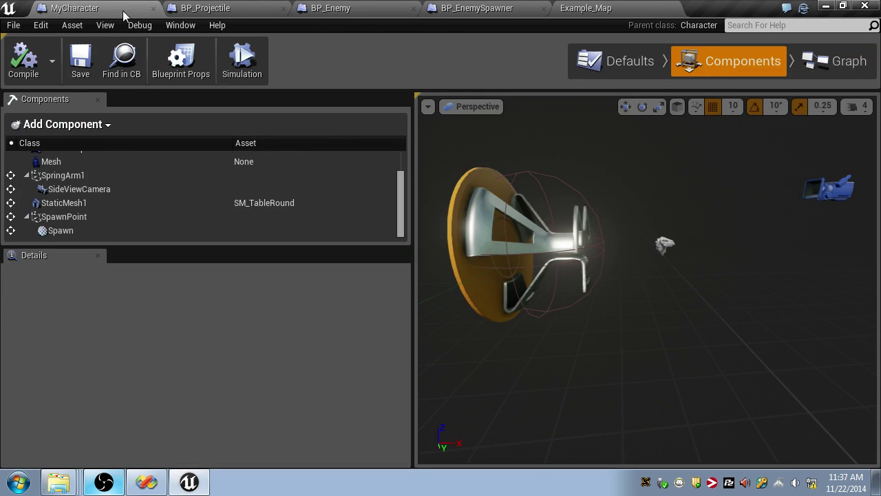
{"action": "left_click", "coordinate": [606, 8]}
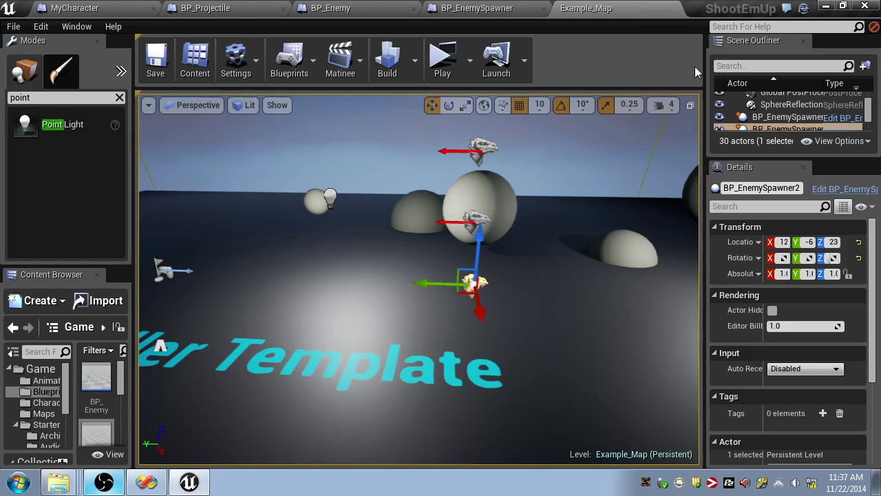
{"action": "left_click", "coordinate": [443, 60]}
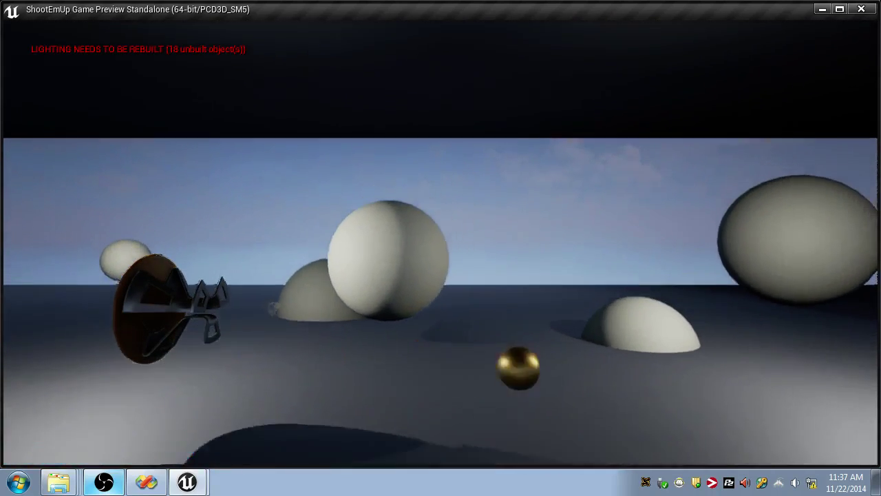
{"action": "key", "text": "Escape"}
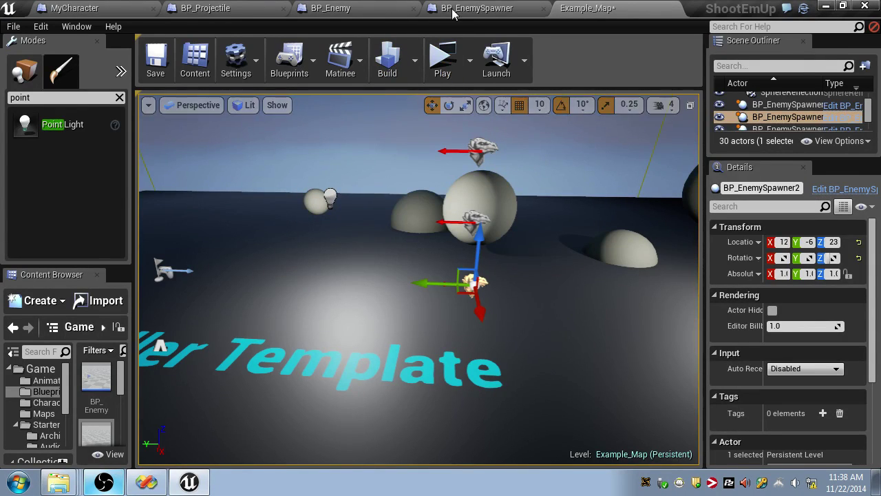
- Set the Initial Speed of the ProjectileMovement2 component in BP_Enemy to 200
{"action": "left_click", "coordinate": [358, 8]}
{"action": "left_click", "coordinate": [122, 220]}
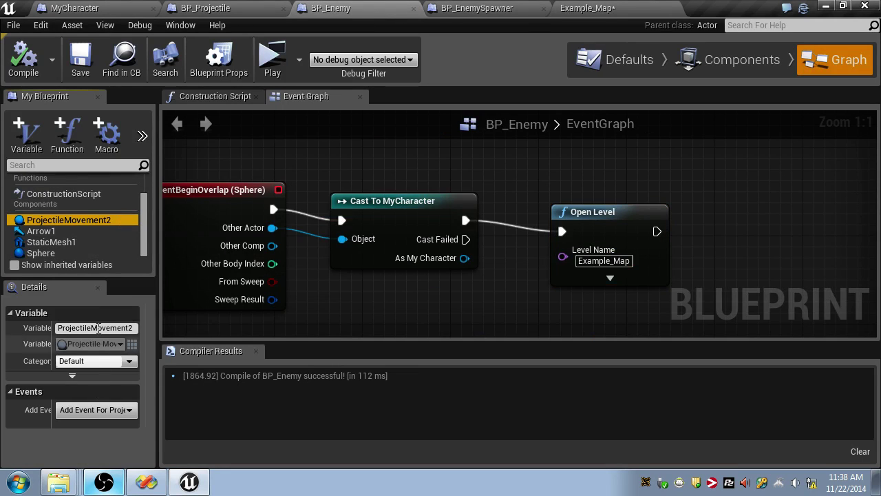
{"action": "left_click_drag", "start_coordinate": [158, 258], "coordinate": [274, 258]}
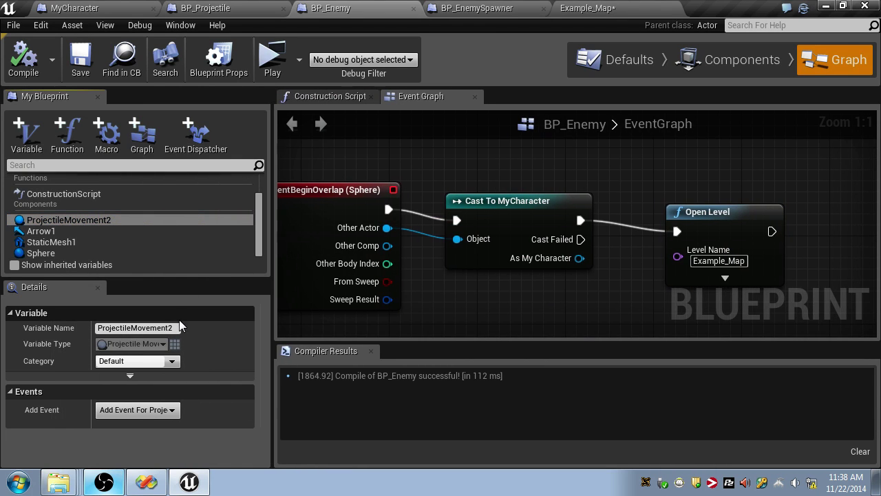
{"action": "left_click", "coordinate": [731, 61]}
{"action": "left_click", "coordinate": [75, 157]}
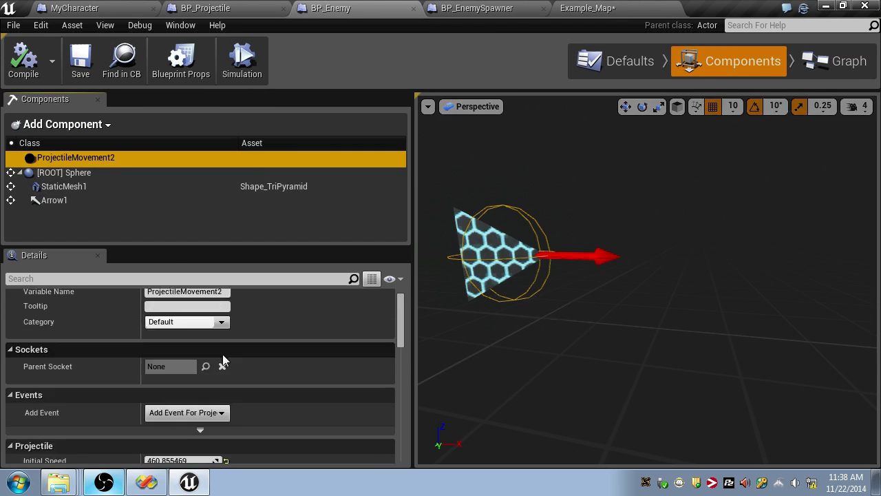
{"action": "scroll", "coordinate": [195, 345], "scroll_direction": "down", "scroll_amount": 5}
{"action": "left_click", "coordinate": [195, 351]}
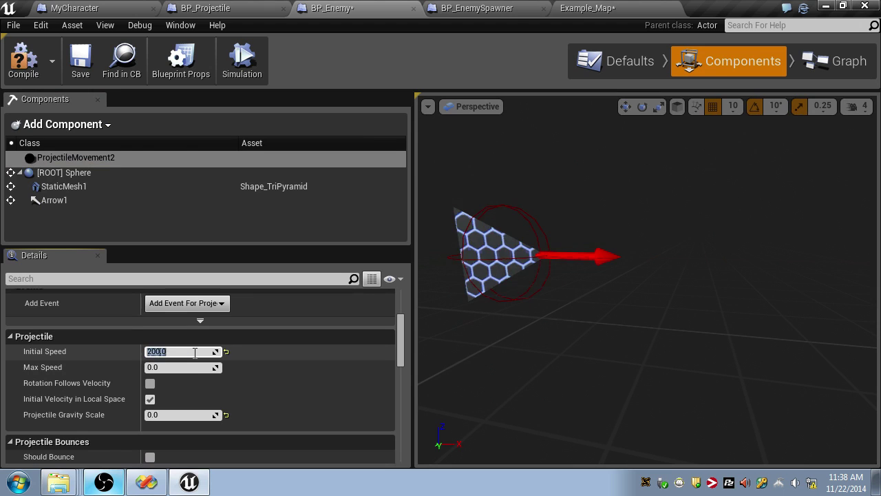
- Save all changes and play-test Example_Map to check the enemies' speed
{"action": "left_click", "coordinate": [96, 8]}
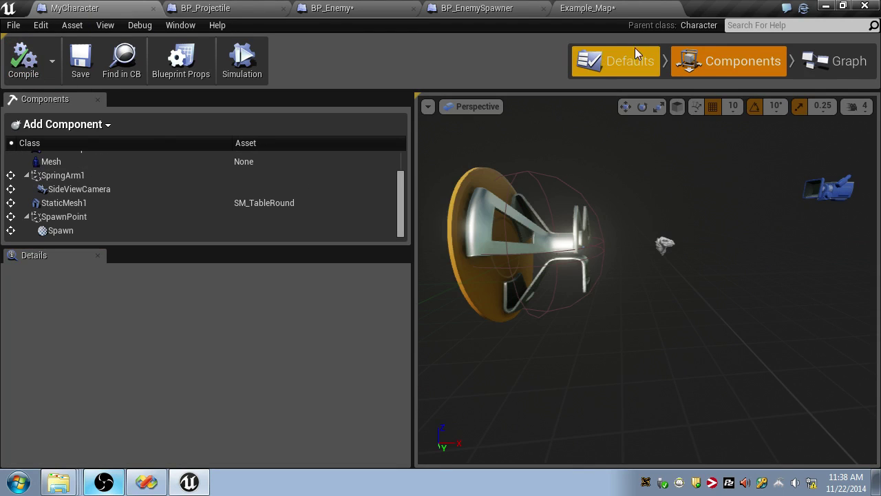
{"action": "key", "text": "ctrl+shift+s"}
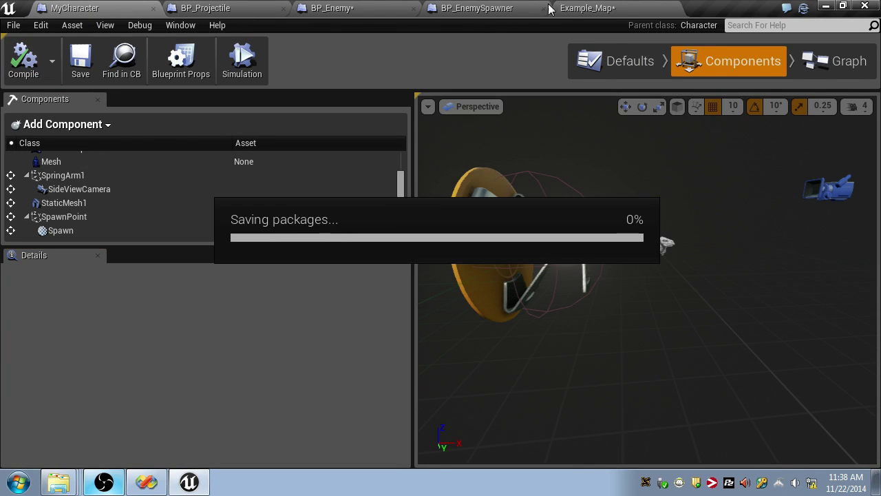
{"action": "left_click", "coordinate": [609, 9]}
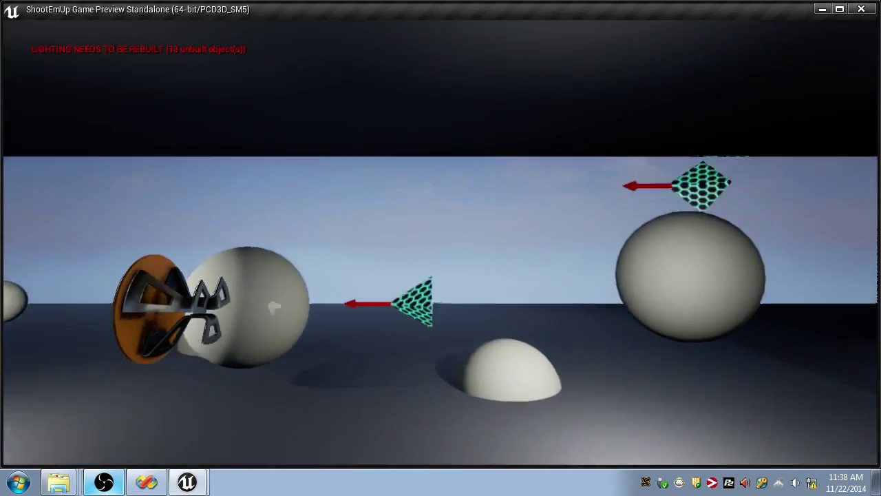
{"action": "key", "text": "Escape"}
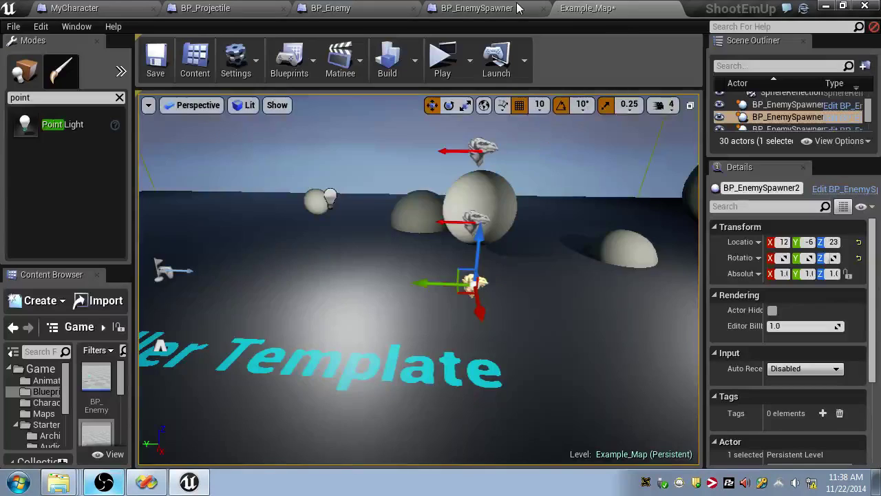
- Turn on Hidden in Game for the Arrow1 component of BP_Enemy and save
{"action": "left_click", "coordinate": [388, 10]}
{"action": "left_click", "coordinate": [110, 200]}
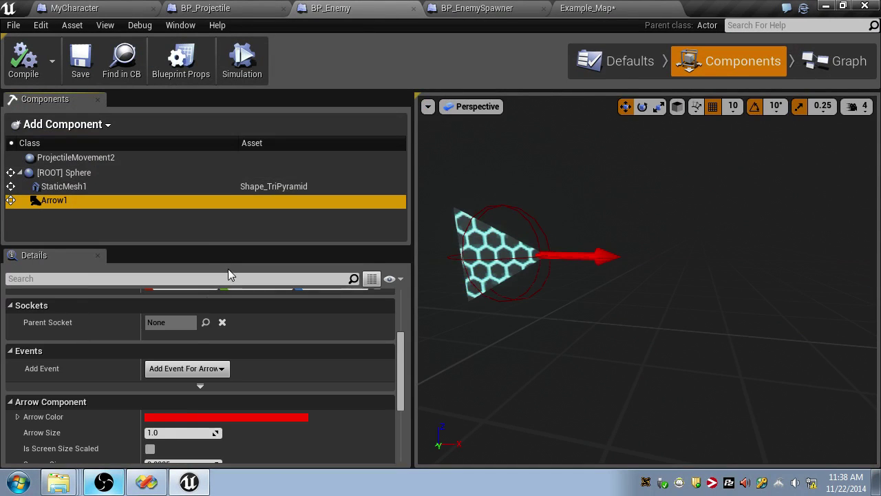
{"action": "scroll", "coordinate": [180, 353], "scroll_direction": "down", "scroll_amount": 5}
{"action": "left_click", "coordinate": [150, 401]}
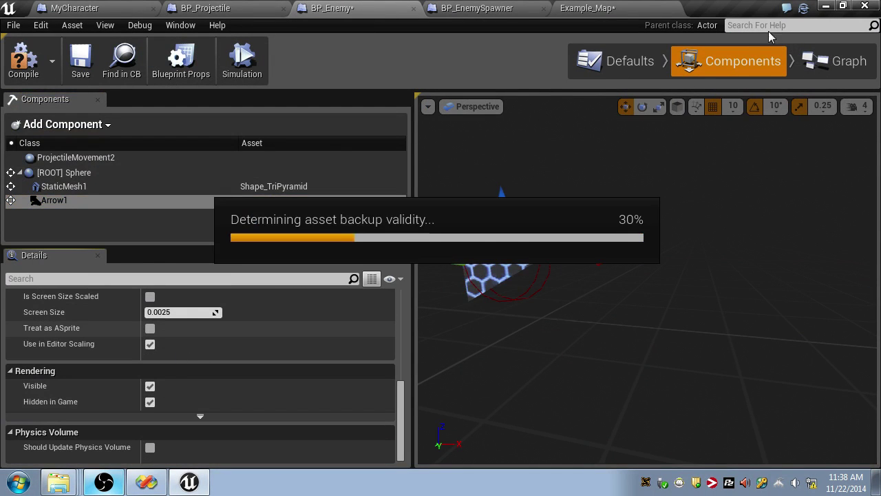
- Add an Event Tick node above the sphere's overlap event in BP_Enemy's event graph
{"action": "left_click", "coordinate": [817, 61]}
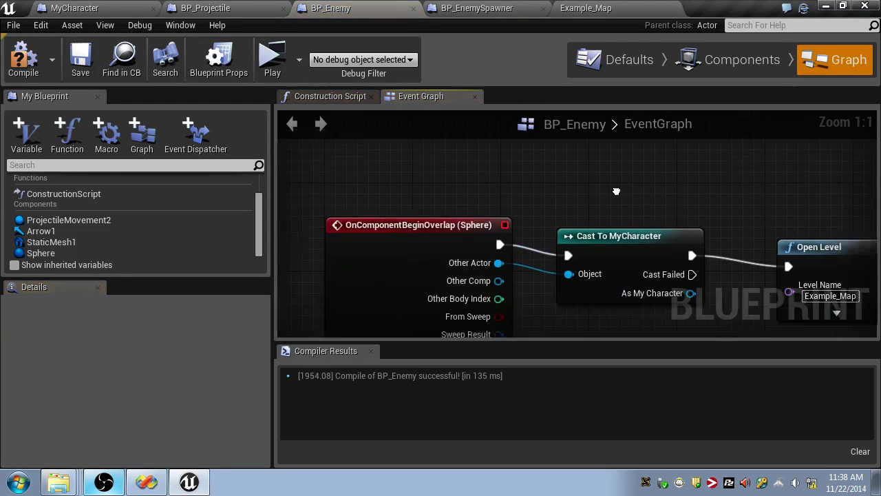
{"action": "scroll", "coordinate": [580, 225], "scroll_direction": "down", "scroll_amount": 2}
{"action": "right_click", "coordinate": [454, 188]}
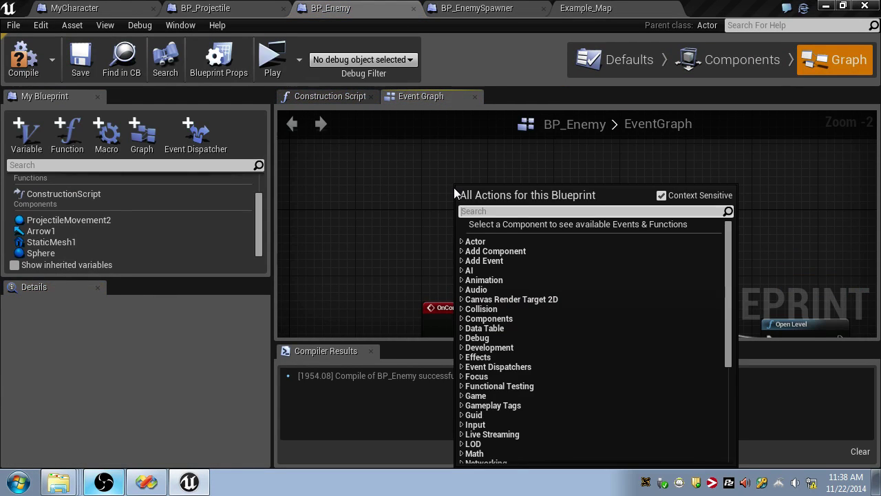
{"action": "type", "text": "event"}
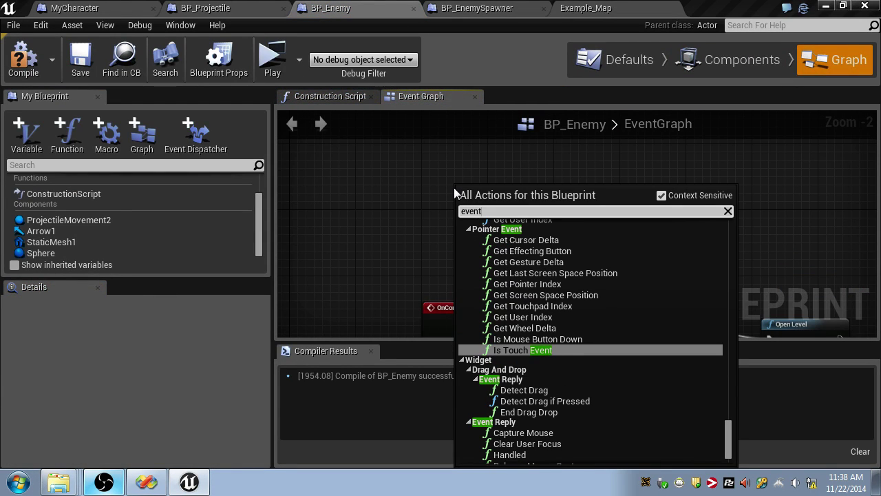
{"action": "type", "text": " tick"}
{"action": "left_click", "coordinate": [528, 238]}
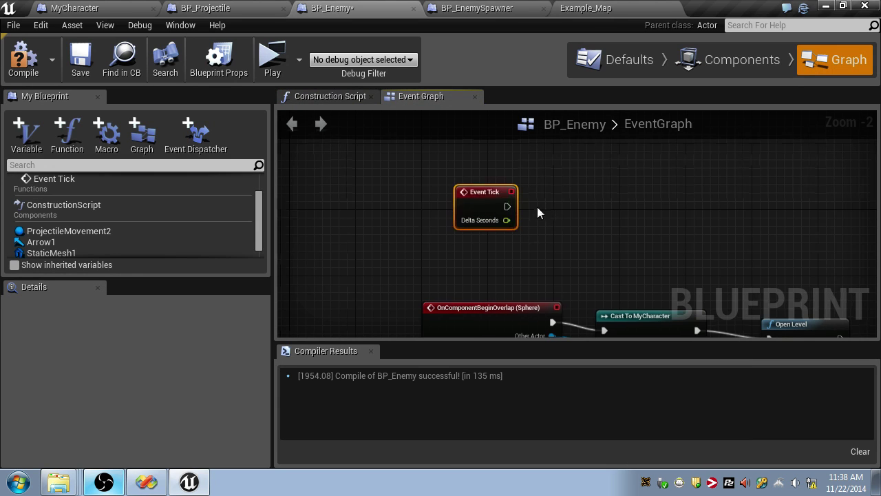
- Connect Event Tick to a new Add Actor Local Rotation node and place that node beside it
{"action": "left_click_drag", "start_coordinate": [463, 208], "coordinate": [544, 204]}
{"action": "type", "text": "Add Ac"}
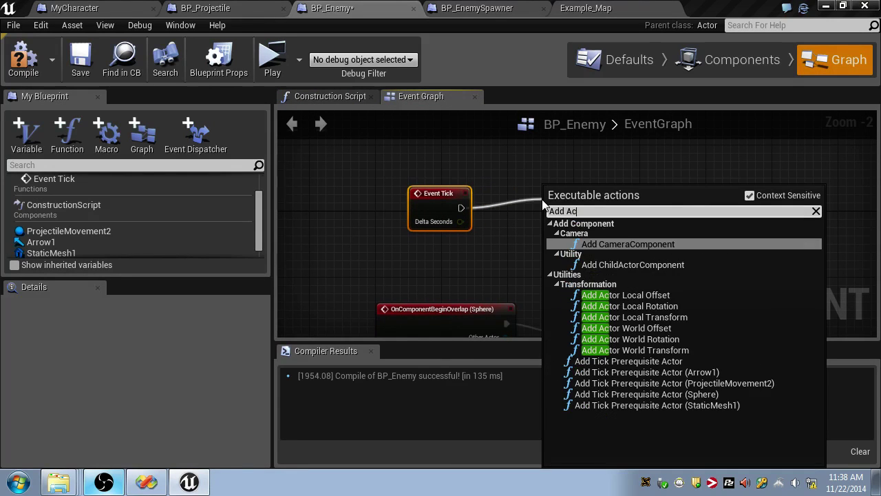
{"action": "type", "text": "tor Loca"}
{"action": "left_click", "coordinate": [654, 254]}
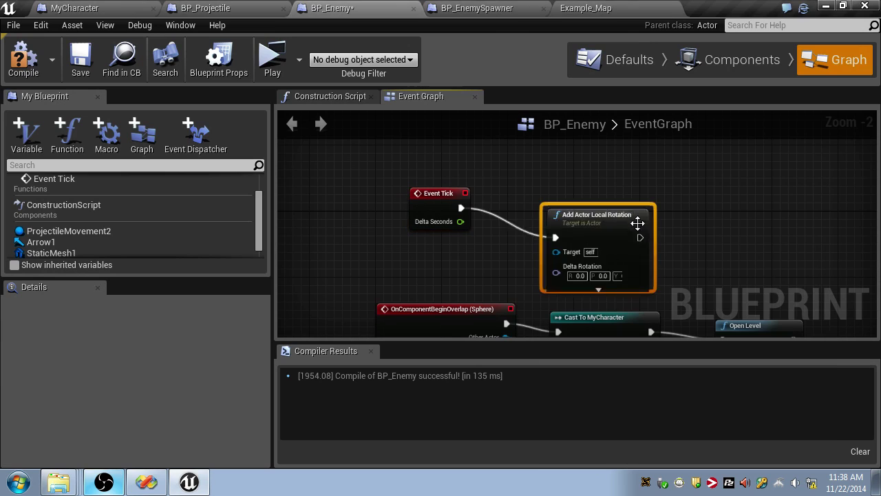
{"action": "left_click_drag", "start_coordinate": [631, 205], "coordinate": [678, 172]}
{"action": "right_click_drag", "start_coordinate": [569, 219], "coordinate": [553, 230]}
{"action": "scroll", "coordinate": [619, 252], "scroll_direction": "up", "scroll_amount": 2}
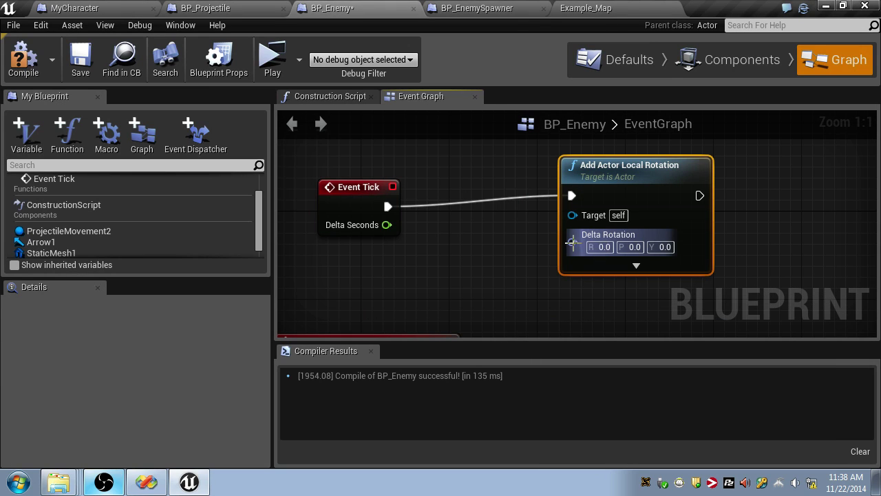
- Multiply Event Tick's Delta Seconds by 60 with a Float * Float node
{"action": "left_click_drag", "start_coordinate": [425, 237], "coordinate": [425, 237]}
{"action": "type", "text": "*"}
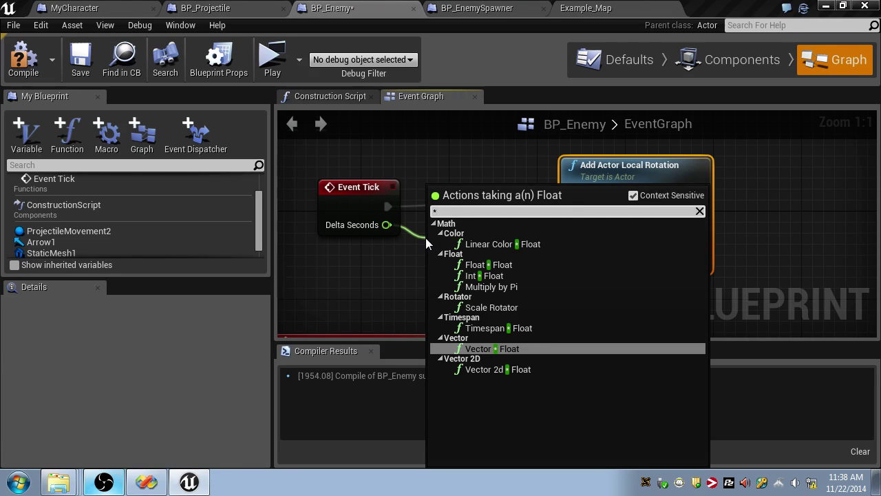
{"action": "key", "text": "Up"}
{"action": "key", "text": "Up"}
{"action": "key", "text": "Up"}
{"action": "key", "text": "Up"}
{"action": "key", "text": "Up"}
{"action": "key", "text": "Return"}
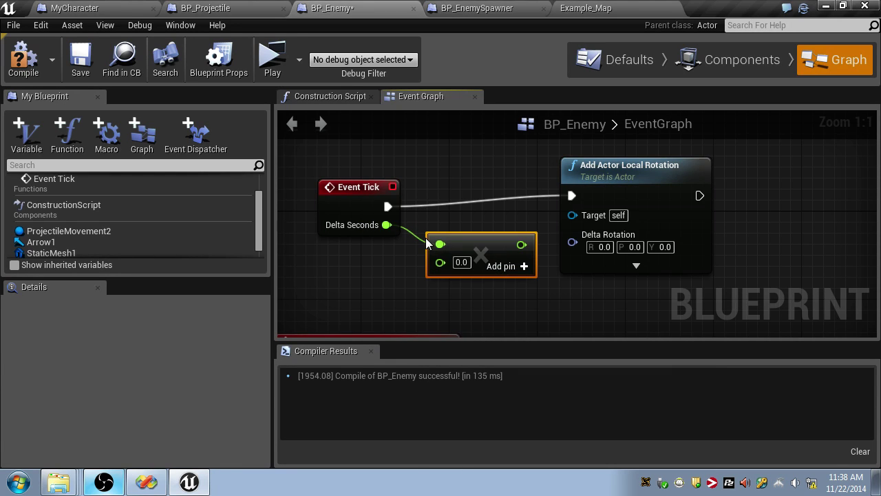
{"action": "type", "text": "60"}
- Move the Add Actor Local Rotation node farther from Event Tick and feed its Delta Rotation from a new Make Rot node
{"action": "left_click_drag", "start_coordinate": [616, 182], "coordinate": [736, 172]}
{"action": "left_click_drag", "start_coordinate": [693, 231], "coordinate": [621, 241]}
{"action": "type", "text": "Make ro"}
{"action": "key", "text": "Return"}
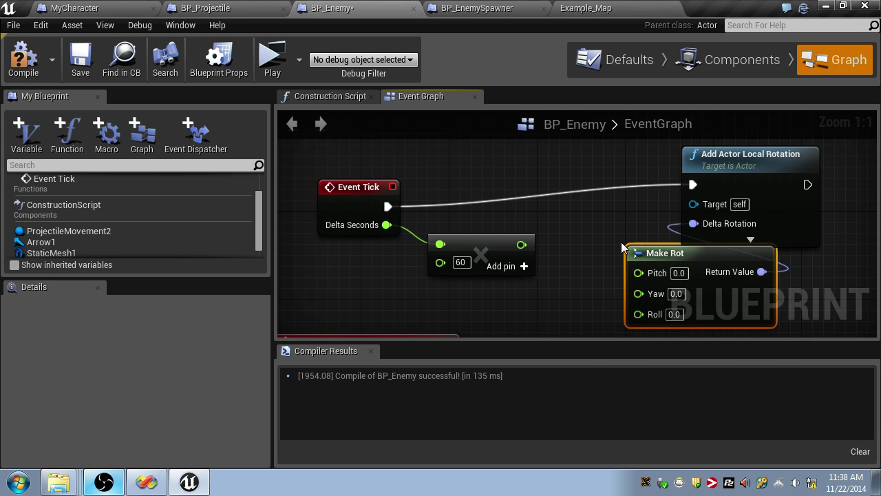
- Feed Make Rot's Roll from the multiplied Delta Seconds, then save the blueprint and preview the rotating enemies in-game
{"action": "left_click_drag", "start_coordinate": [630, 271], "coordinate": [553, 262]}
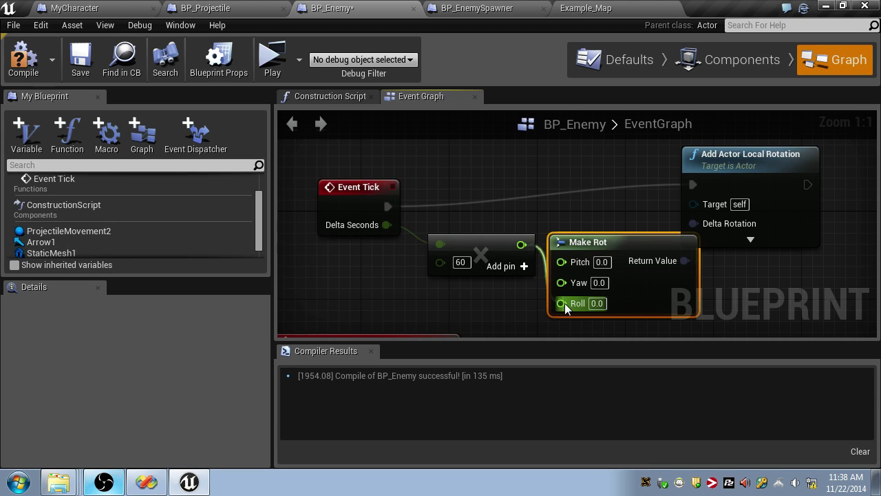
{"action": "left_click_drag", "start_coordinate": [564, 303], "coordinate": [561, 303]}
{"action": "left_click", "coordinate": [80, 59]}
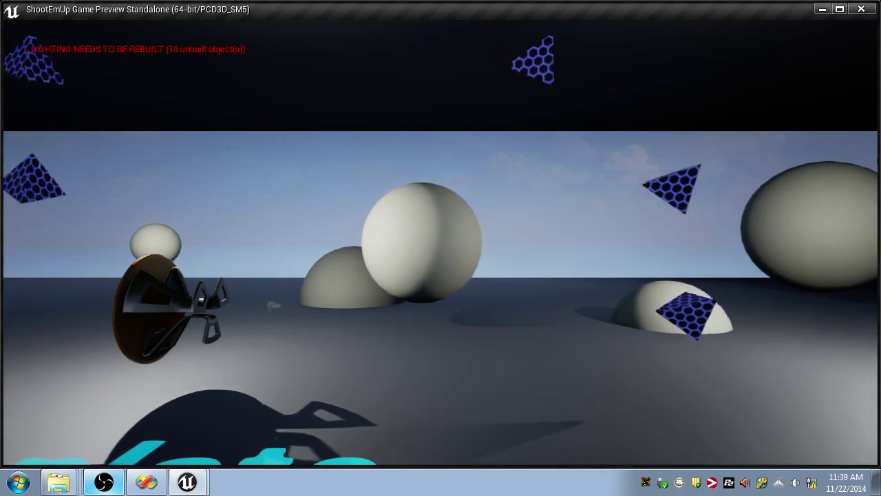
{"action": "key", "text": "Escape"}
- Spread out the Event Tick, multiply and Make Rot nodes so the rotation chain in the event graph reads clearly
{"action": "right_click_drag", "start_coordinate": [643, 209], "coordinate": [651, 148]}
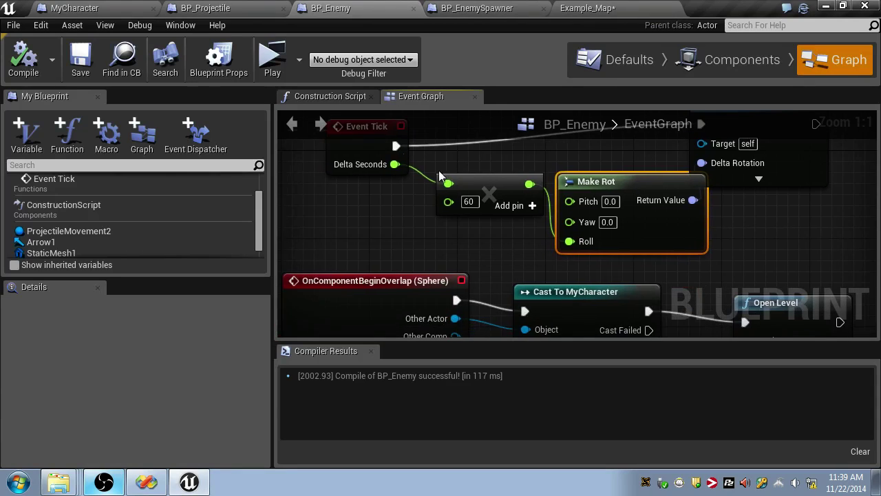
{"action": "right_click_drag", "start_coordinate": [388, 199], "coordinate": [457, 248]}
{"action": "left_click_drag", "start_coordinate": [437, 183], "coordinate": [382, 158]}
{"action": "left_click_drag", "start_coordinate": [566, 242], "coordinate": [490, 243]}
{"action": "left_click_drag", "start_coordinate": [658, 240], "coordinate": [603, 219]}
{"action": "right_click_drag", "start_coordinate": [439, 199], "coordinate": [504, 200]}
{"action": "left_click_drag", "start_coordinate": [455, 156], "coordinate": [430, 145]}
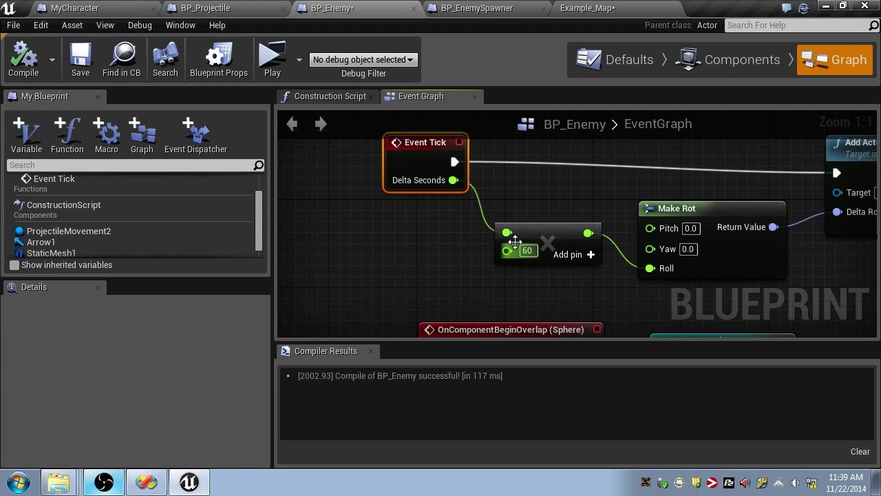
{"action": "right_click_drag", "start_coordinate": [444, 255], "coordinate": [422, 281]}
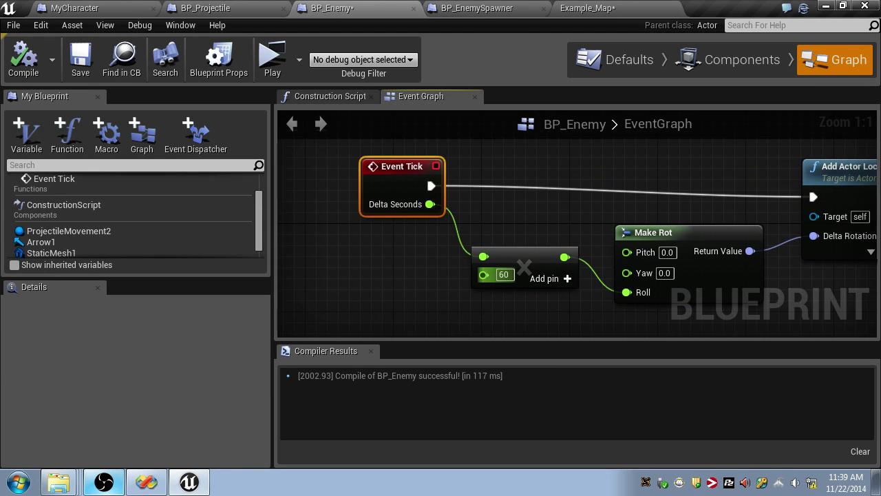
{"action": "right_click_drag", "start_coordinate": [621, 273], "coordinate": [604, 229]}
{"action": "right_click_drag", "start_coordinate": [339, 124], "coordinate": [310, 166]}
{"action": "left_click_drag", "start_coordinate": [383, 183], "coordinate": [463, 168]}
{"action": "type", "text": "Add"}
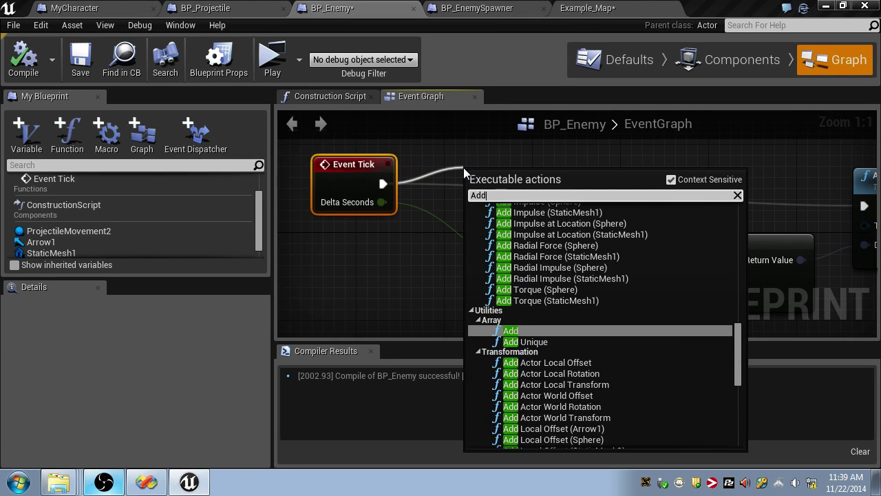
{"action": "key", "text": "BackSpace"}
{"action": "key", "text": "BackSpace"}
{"action": "key", "text": "BackSpace"}
{"action": "left_click", "coordinate": [417, 243]}
- Add an Event Begin Play node above Event Tick in BP_Enemy's event graph
{"action": "scroll", "coordinate": [417, 243], "scroll_direction": "down", "scroll_amount": 4}
{"action": "mouse_move", "coordinate": [483, 264]}
{"action": "right_mouse_down"}
{"action": "mouse_move", "coordinate": [482, 150]}
{"action": "mouse_move", "coordinate": [523, 248]}
{"action": "mouse_move", "coordinate": [490, 278]}
{"action": "right_mouse_up"}
{"action": "scroll", "coordinate": [416, 177], "scroll_direction": "up", "scroll_amount": 2}
{"action": "right_click", "coordinate": [415, 176]}
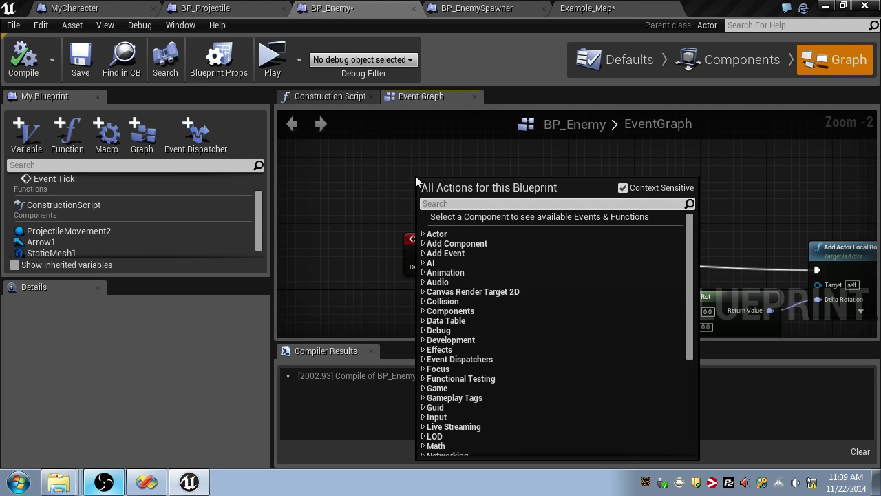
{"action": "type", "text": "event begin"}
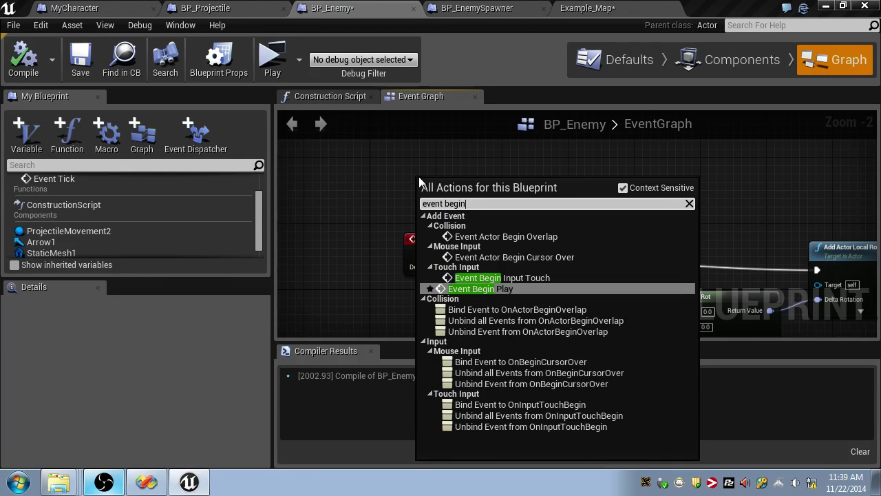
{"action": "left_click", "coordinate": [482, 289]}
- Connect Event Begin Play to a new Add Actor Local Rotation node and line it up with the event
{"action": "left_click_drag", "start_coordinate": [454, 192], "coordinate": [625, 172]}
{"action": "type", "text": "Add actor loc"}
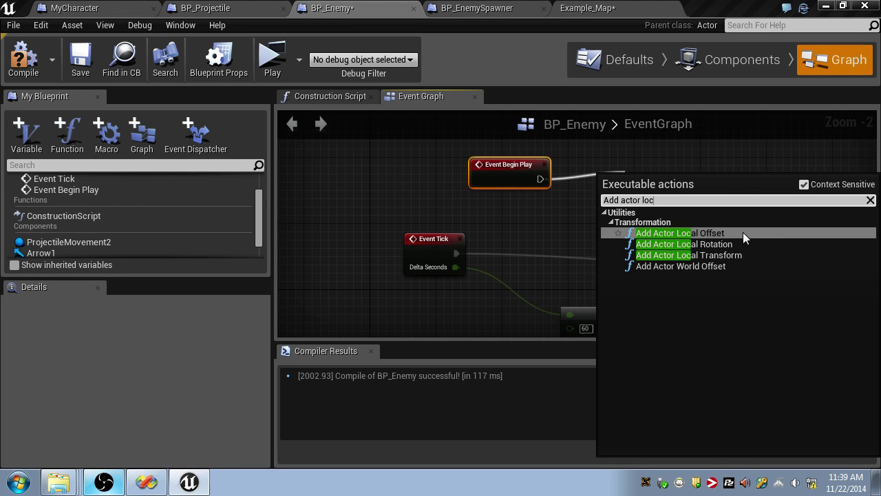
{"action": "left_click", "coordinate": [688, 244]}
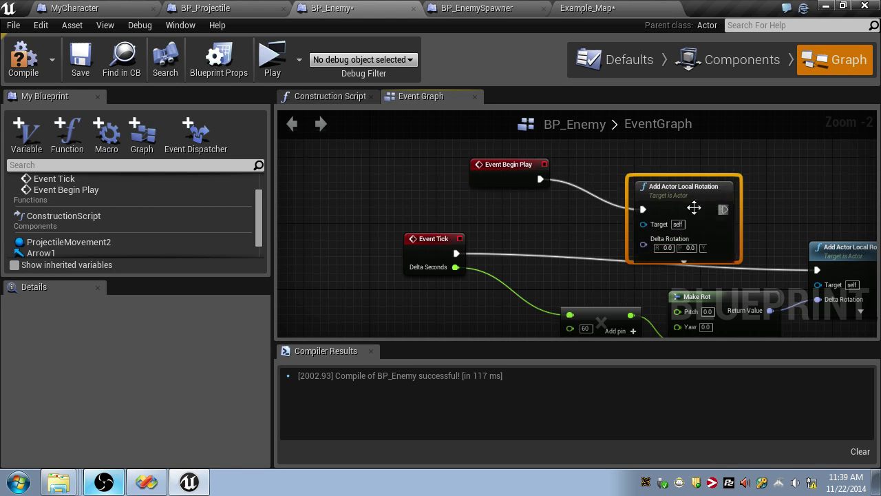
{"action": "left_click_drag", "start_coordinate": [668, 181], "coordinate": [710, 153]}
{"action": "scroll", "coordinate": [735, 220], "scroll_direction": "up", "scroll_amount": 2}
- Feed the Begin Play rotation node's Delta Rotation from a new Make Rot node and arrange both nodes
{"action": "left_click", "coordinate": [704, 217]}
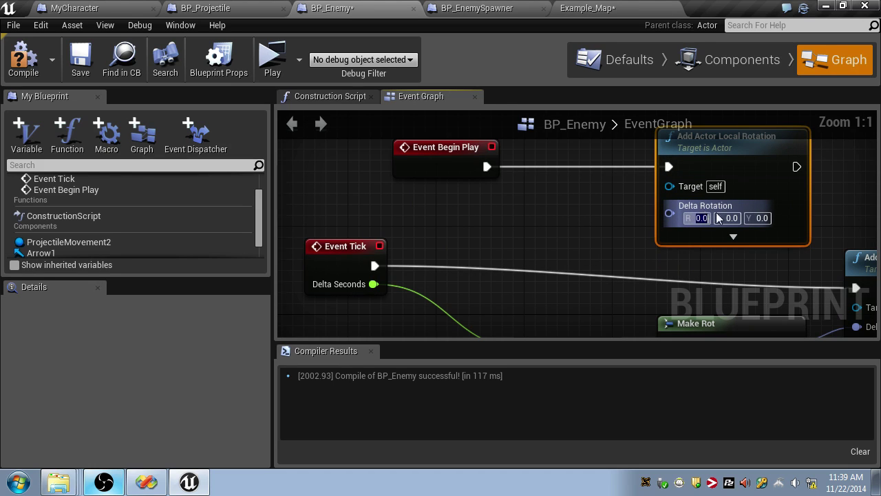
{"action": "left_click_drag", "start_coordinate": [671, 212], "coordinate": [532, 212]}
{"action": "type", "text": "Make ro"}
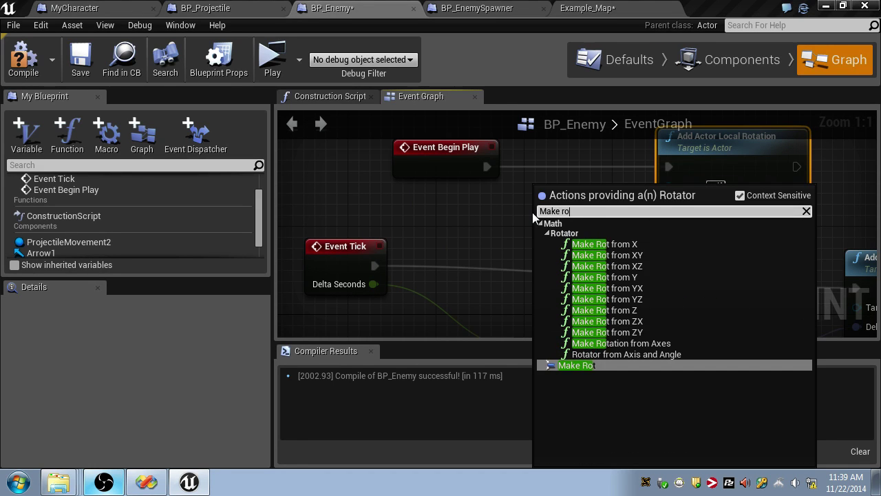
{"action": "key", "text": "Return"}
{"action": "left_click_drag", "start_coordinate": [730, 146], "coordinate": [828, 157]}
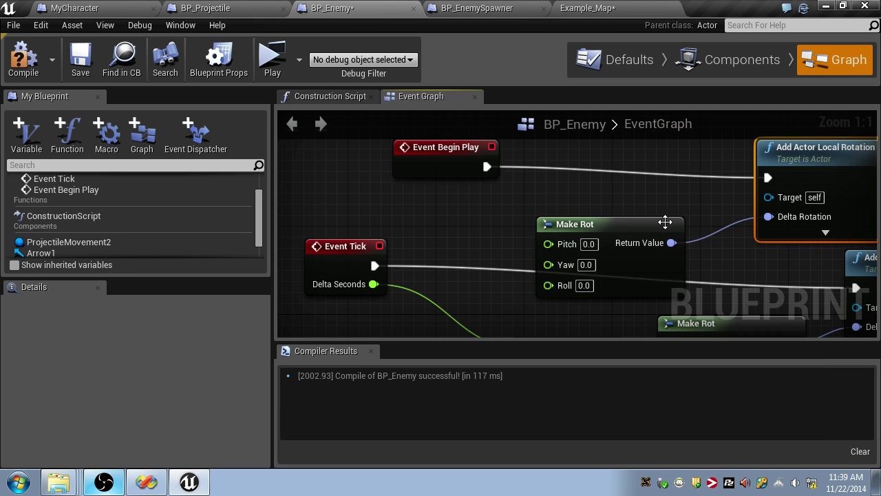
{"action": "left_click_drag", "start_coordinate": [665, 222], "coordinate": [698, 167]}
{"action": "left_click_drag", "start_coordinate": [580, 230], "coordinate": [477, 211]}
{"action": "type", "text": "Random"}
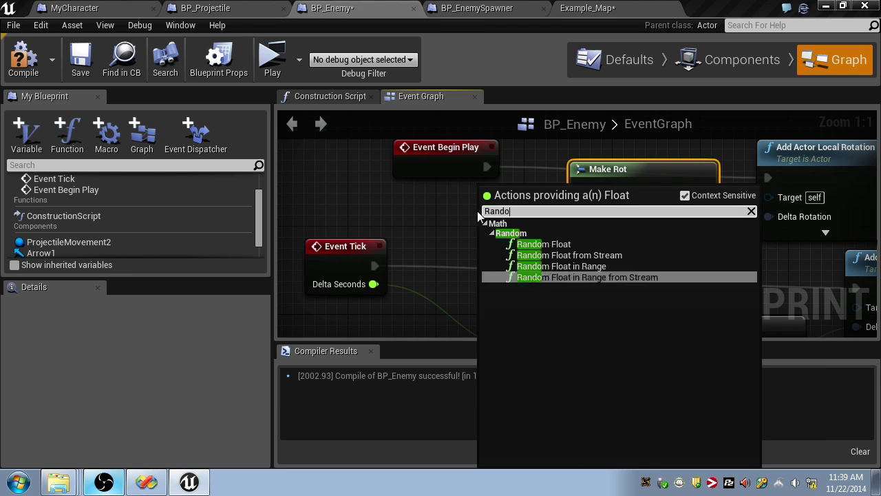
{"action": "left_click", "coordinate": [541, 256]}
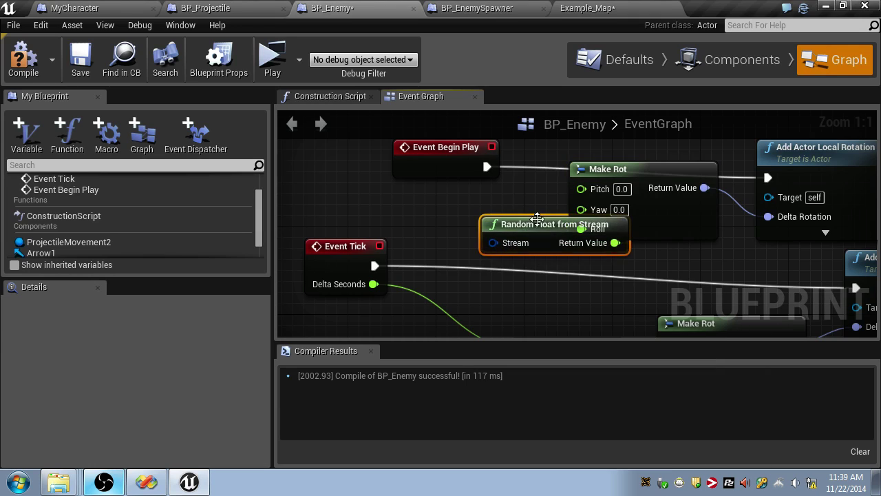
{"action": "key", "text": "Delete"}
- Feed the Roll of the Begin Play Make Rot node from a new Random Float in Range node
{"action": "left_click_drag", "start_coordinate": [581, 229], "coordinate": [507, 216]}
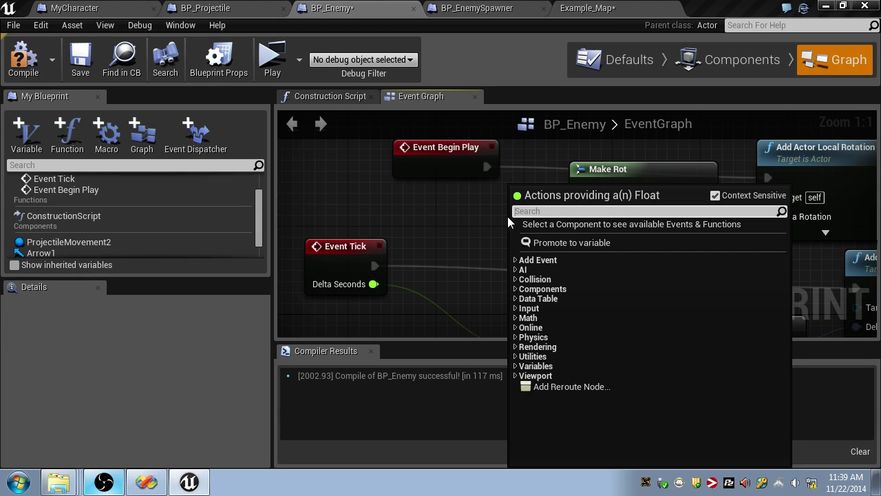
{"action": "type", "text": "random f"}
{"action": "key", "text": "Down"}
{"action": "key", "text": "Down"}
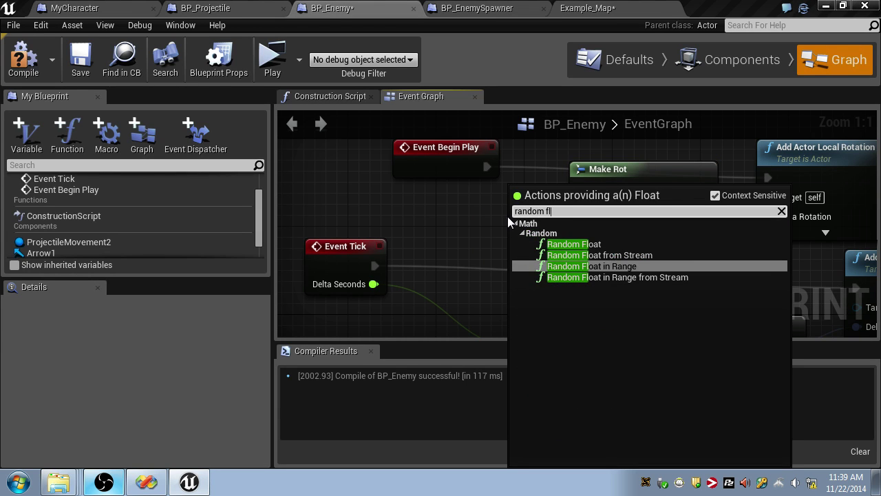
{"action": "key", "text": "Return"}
- Set the random roll range to Min 0 and Max 45, position the node, then compile and preview the game
{"action": "left_click_drag", "start_coordinate": [512, 221], "coordinate": [423, 177]}
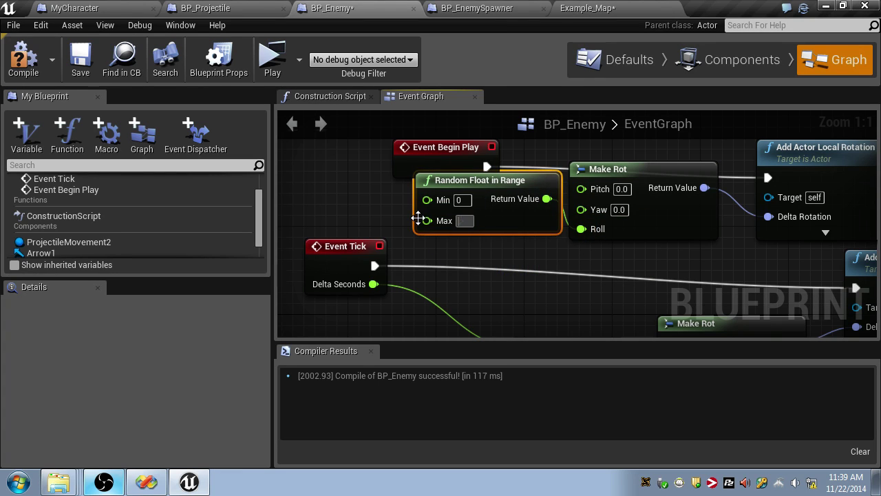
{"action": "left_click_drag", "start_coordinate": [494, 187], "coordinate": [460, 197]}
{"action": "scroll", "coordinate": [461, 198], "scroll_direction": "down", "scroll_amount": 2}
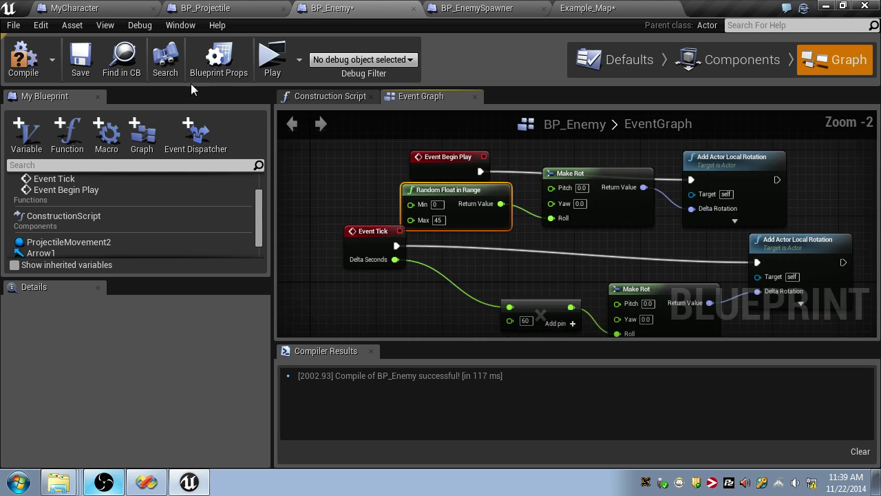
{"action": "left_click", "coordinate": [24, 58]}
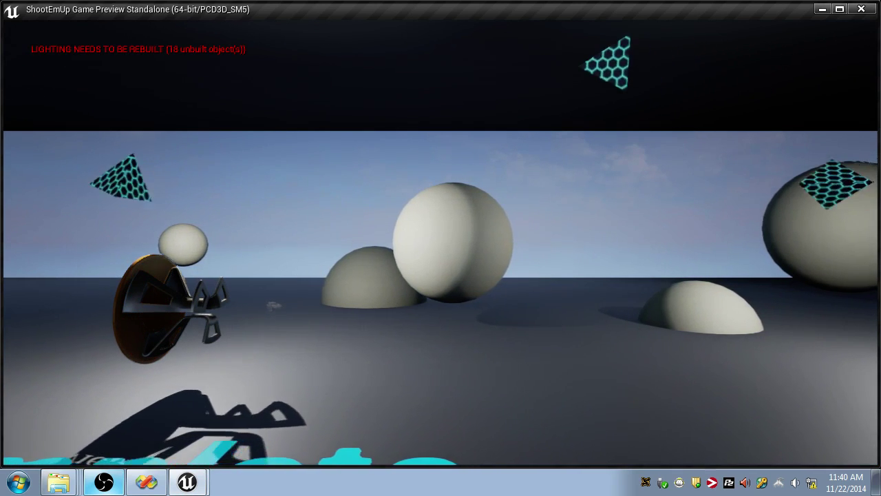
{"action": "key", "text": "Escape"}
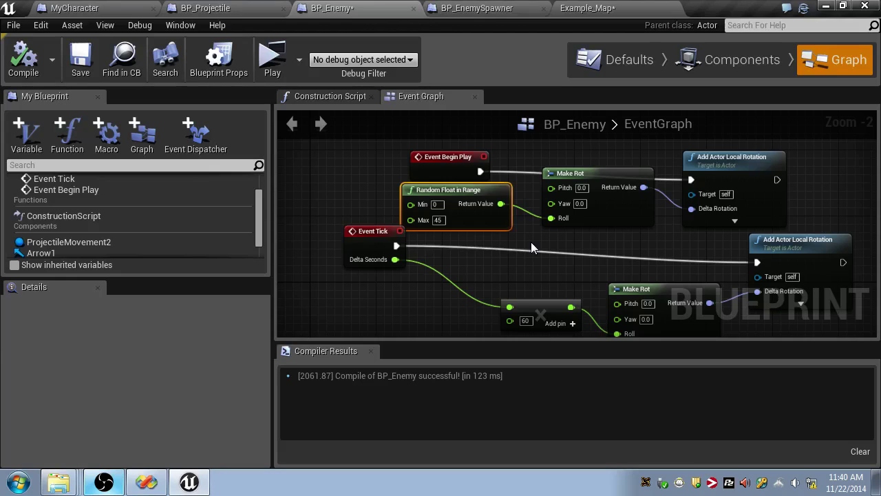
- Move the whole Event Begin Play rotation chain up, clear of the Event Tick nodes
{"action": "left_click_drag", "start_coordinate": [424, 145], "coordinate": [728, 224]}
{"action": "left_click_drag", "start_coordinate": [728, 181], "coordinate": [703, 141]}
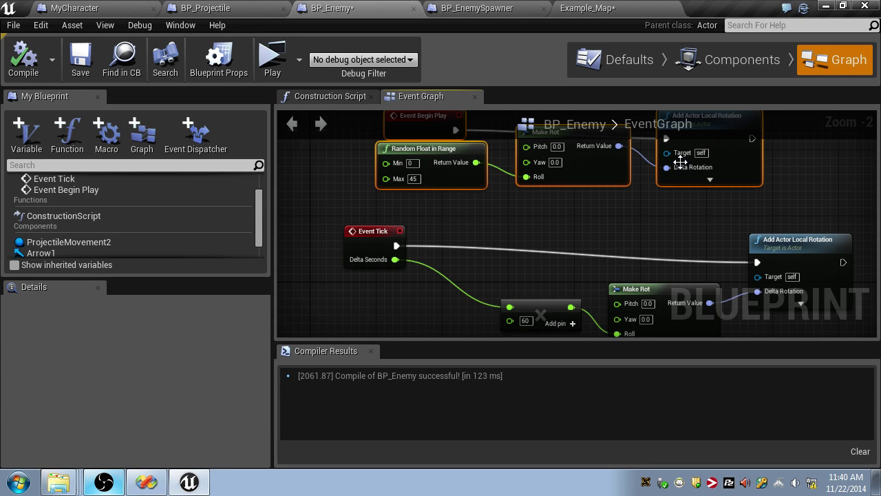
{"action": "scroll", "coordinate": [616, 214], "scroll_direction": "down", "scroll_amount": 3}
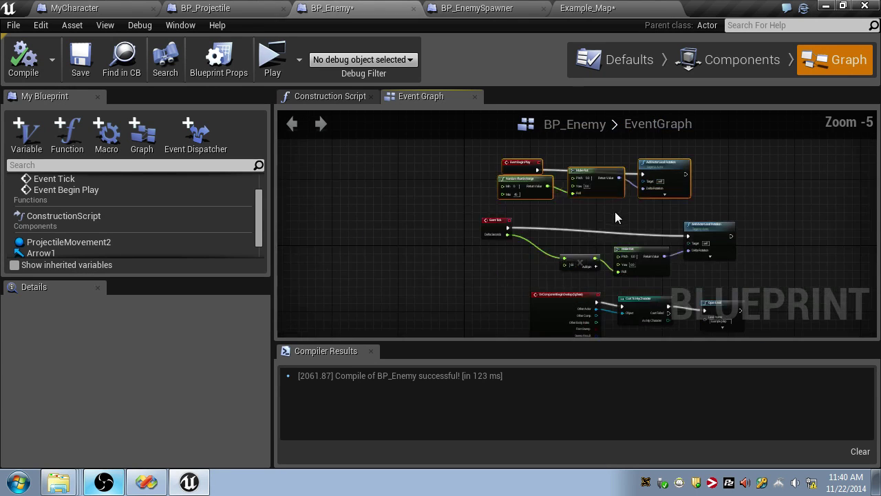
- Return to Example_Map and save all modified assets
{"action": "left_click", "coordinate": [486, 9]}
{"action": "left_click", "coordinate": [111, 9]}
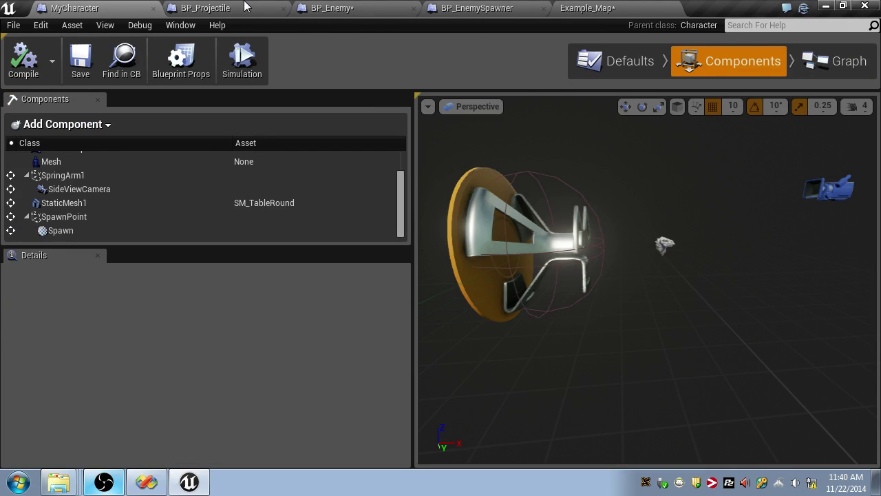
{"action": "left_click", "coordinate": [634, 9]}
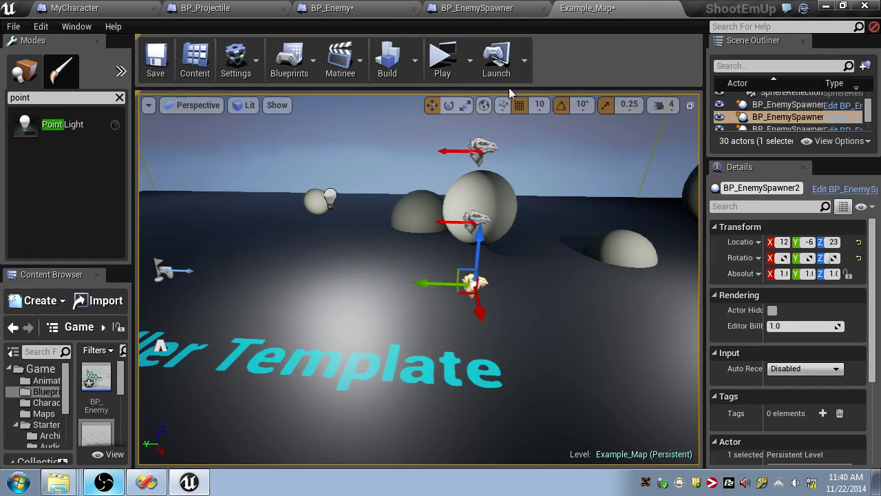
{"action": "key", "text": "ctrl+shift+s"}
- Duplicate BP_Enemy in the Blueprints folder as BP_AdvancedEnemy and save all assets
{"action": "left_click_drag", "start_coordinate": [135, 335], "coordinate": [282, 336]}
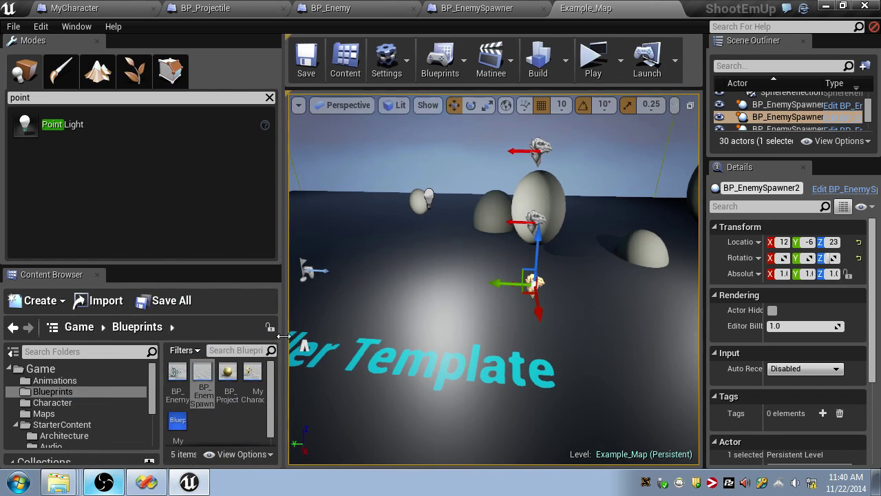
{"action": "right_click", "coordinate": [202, 387]}
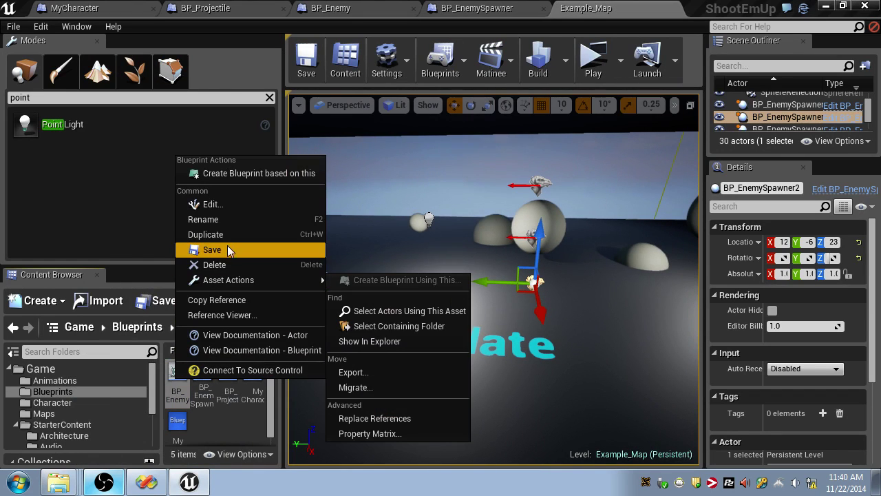
{"action": "left_click", "coordinate": [207, 234]}
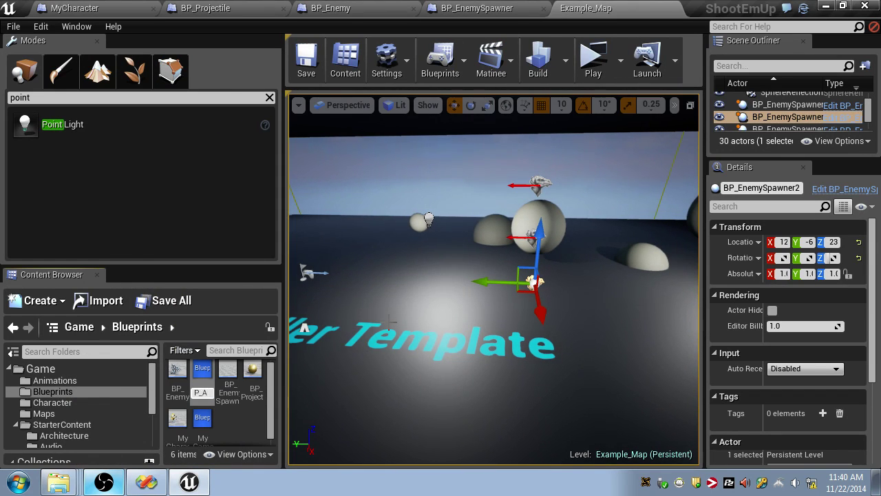
{"action": "type", "text": "BP_AdvancedEnemy"}
{"action": "key", "text": "Return"}
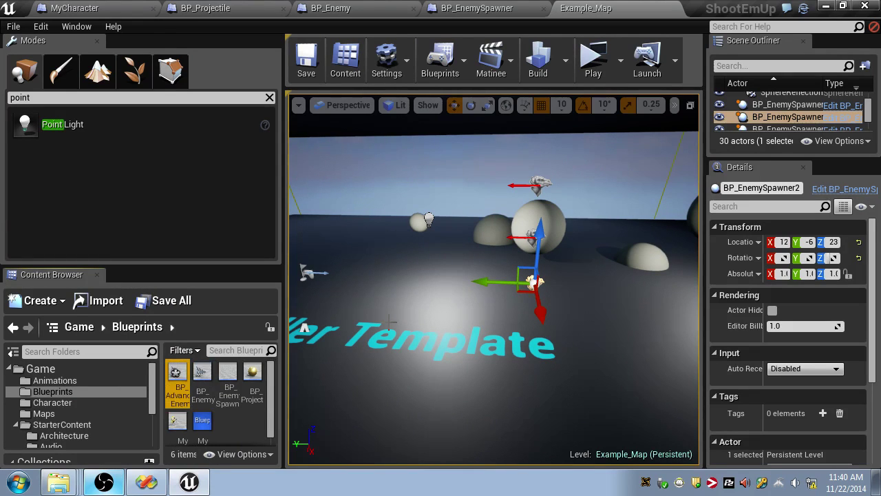
{"action": "key", "text": "ctrl+shift+s"}
- In BP_EnemySpawner, promote the spawn node's Class input to an editable variable named Enemy Type
{"action": "left_click", "coordinate": [458, 8]}
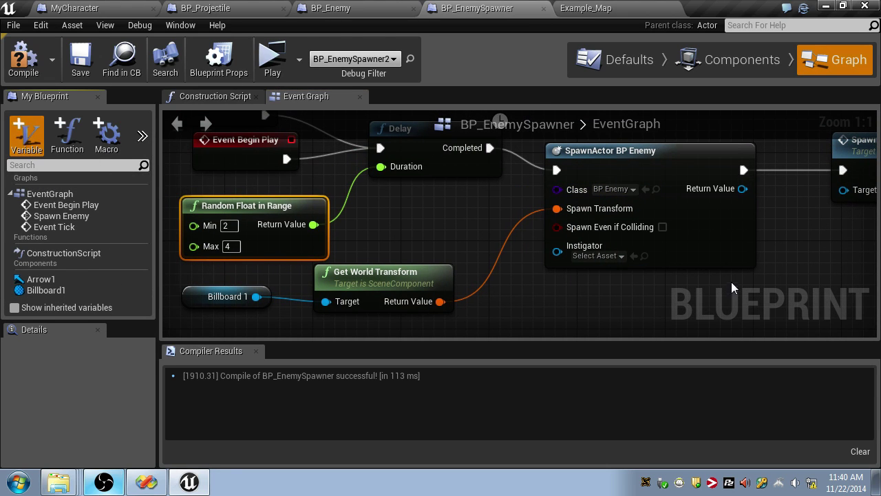
{"action": "right_click", "coordinate": [571, 191]}
{"action": "left_click", "coordinate": [593, 209]}
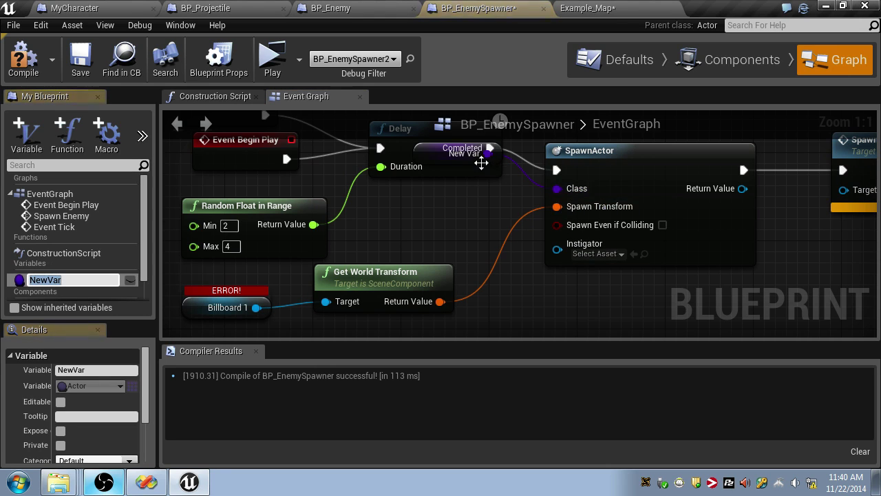
{"action": "type", "text": "Enemy T"}
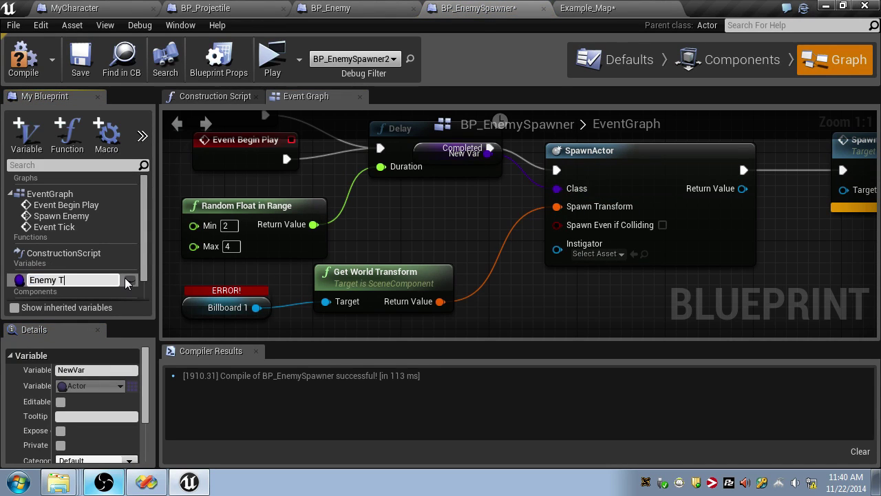
{"action": "type", "text": "ype"}
{"action": "key", "text": "Return"}
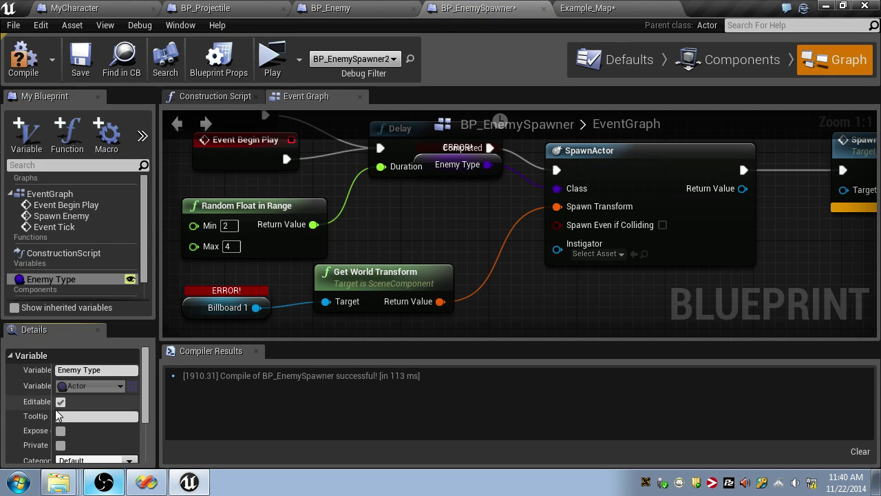
- Widen the variable's property labels and move the Enemy Type node below the Delay node
{"action": "left_click_drag", "start_coordinate": [56, 415], "coordinate": [82, 415]}
{"action": "scroll", "coordinate": [82, 413], "scroll_direction": "down", "scroll_amount": 3}
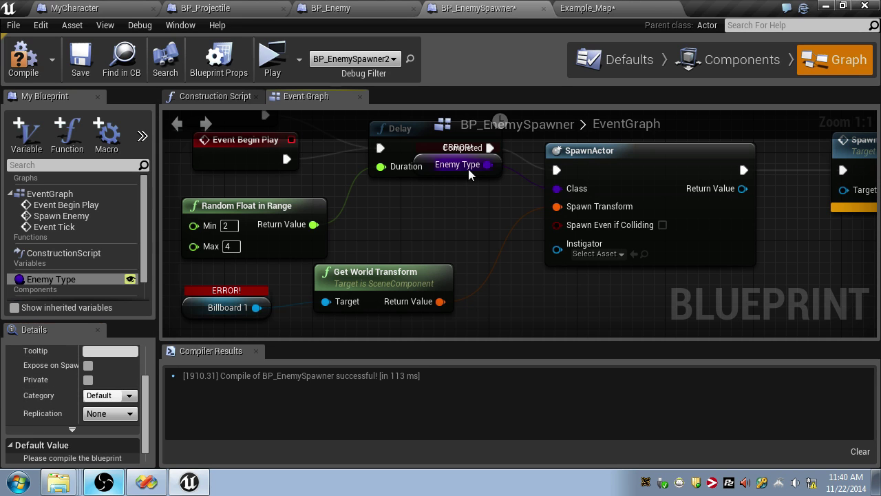
{"action": "left_click_drag", "start_coordinate": [480, 197], "coordinate": [482, 198]}
{"action": "left_click", "coordinate": [462, 157]}
{"action": "left_click_drag", "start_coordinate": [462, 157], "coordinate": [462, 208]}
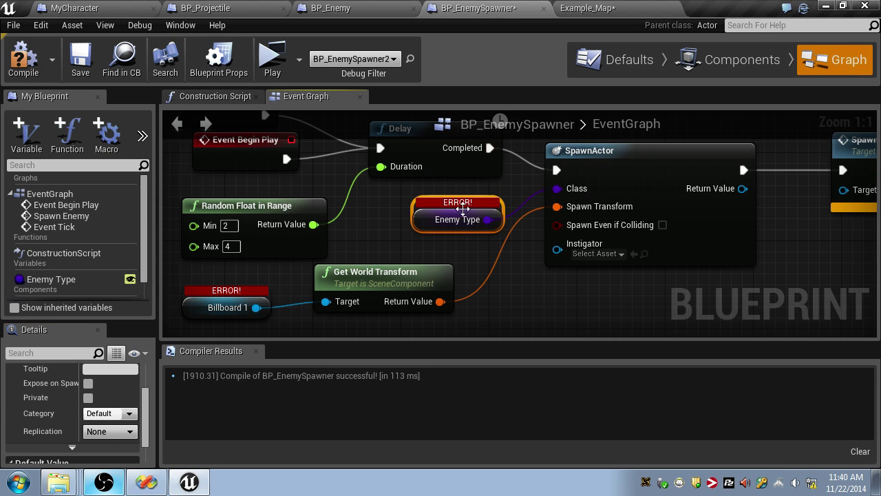
- Compile and save BP_EnemySpawner, and return to Example_Map
{"action": "left_click", "coordinate": [31, 62]}
{"action": "key", "text": "ctrl+s"}
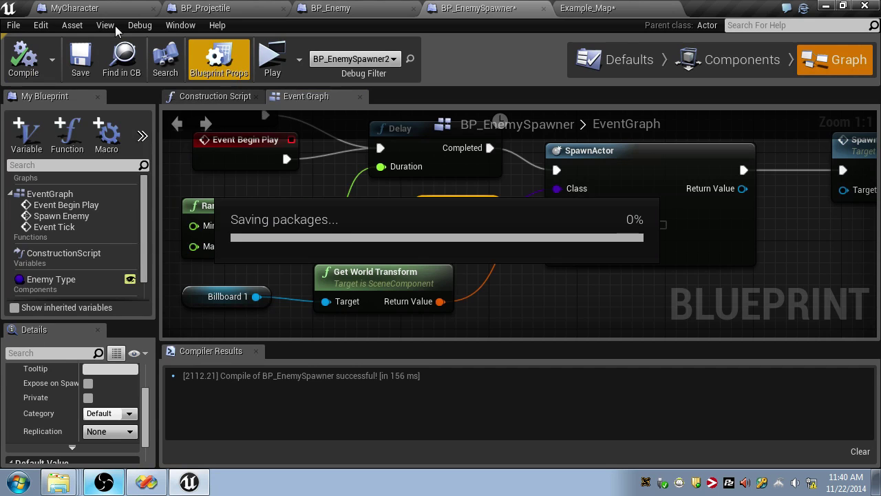
{"action": "left_click", "coordinate": [593, 9]}
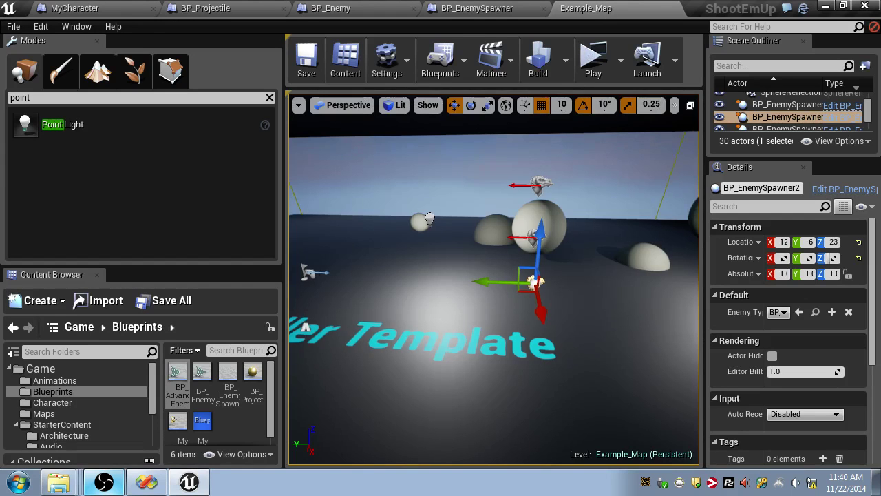
- Set the Enemy Type of BP_EnemySpawner3 to BP_AdvancedEnemy and save the map
{"action": "scroll", "coordinate": [586, 232], "scroll_direction": "up", "scroll_amount": 3}
{"action": "left_click_drag", "start_coordinate": [698, 275], "coordinate": [568, 275]}
{"action": "left_click", "coordinate": [709, 313]}
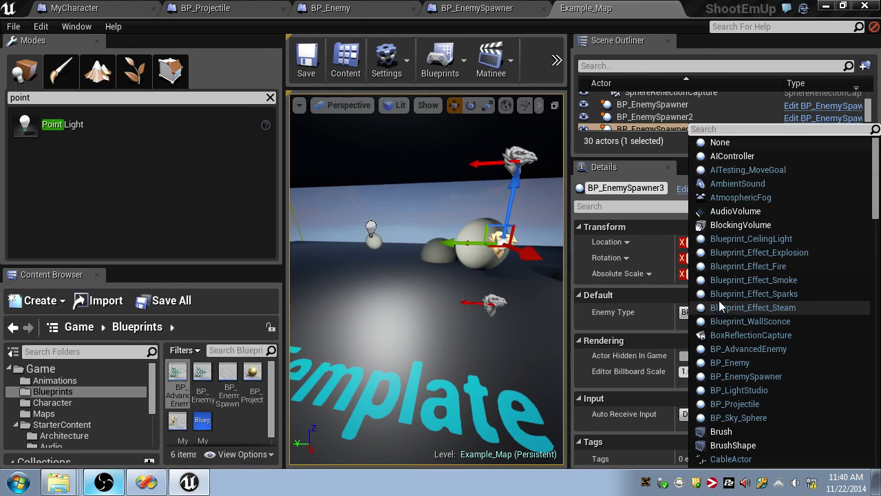
{"action": "type", "text": "bp_"}
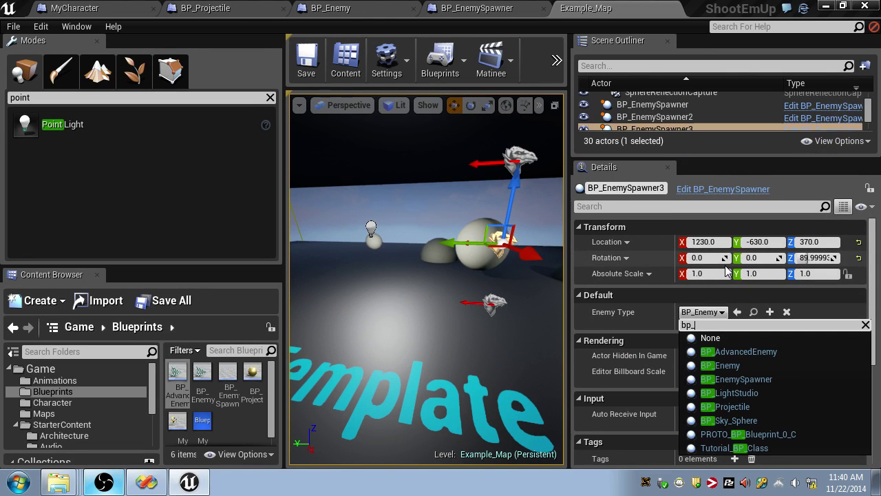
{"action": "left_click", "coordinate": [758, 352]}
{"action": "right_click_drag", "start_coordinate": [534, 305], "coordinate": [503, 292]}
{"action": "key", "text": "ctrl+s"}
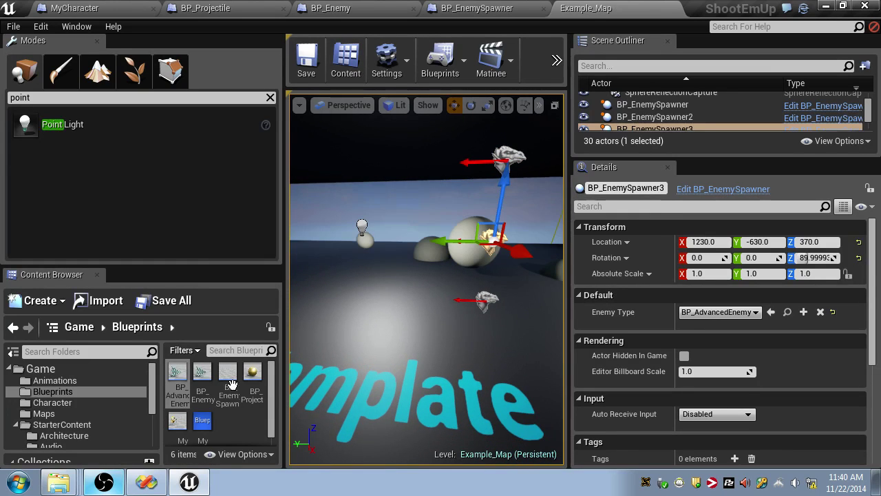
- Open BP_AdvancedEnemy's components and bring up the material settings of StaticMesh1
{"action": "double_click", "coordinate": [175, 376]}
{"action": "left_click", "coordinate": [714, 67]}
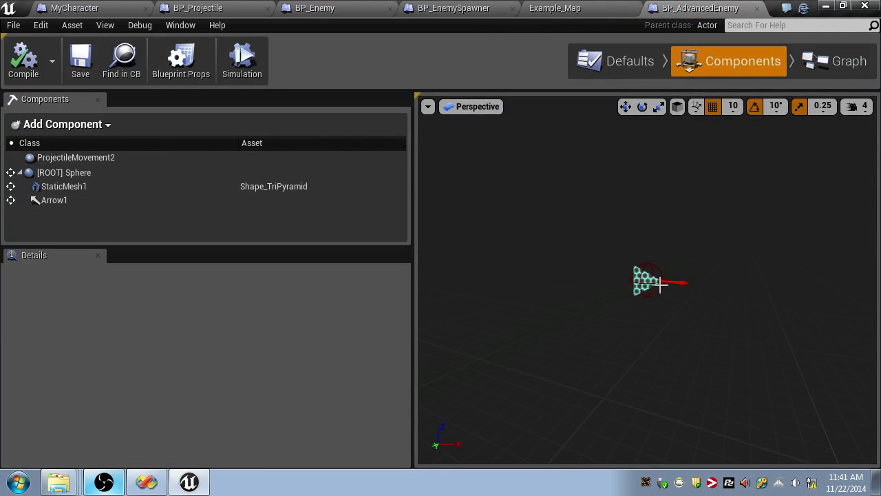
{"action": "left_click", "coordinate": [69, 186]}
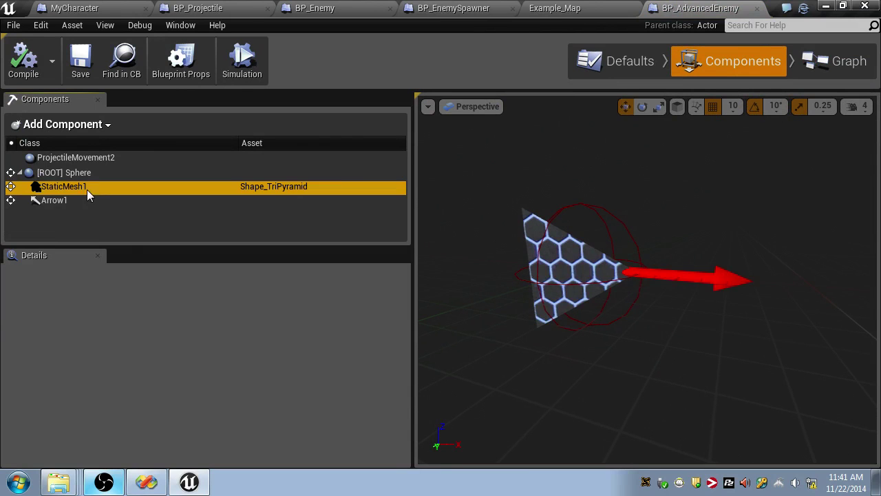
{"action": "scroll", "coordinate": [241, 338], "scroll_direction": "down", "scroll_amount": 10}
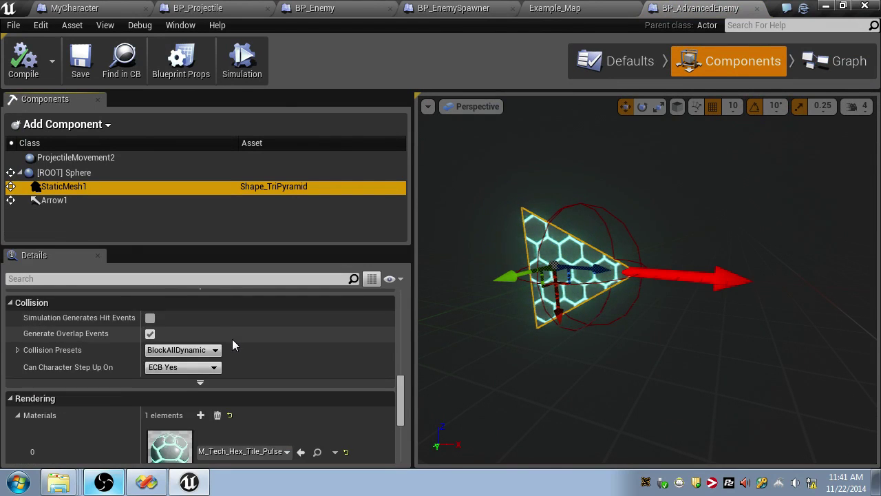
{"action": "scroll", "coordinate": [232, 339], "scroll_direction": "down", "scroll_amount": 3}
- Try M_Wood_Floor_Walnut_Polished and M_Tech_Checker_Dot as the material of StaticMesh1
{"action": "left_click", "coordinate": [252, 342]}
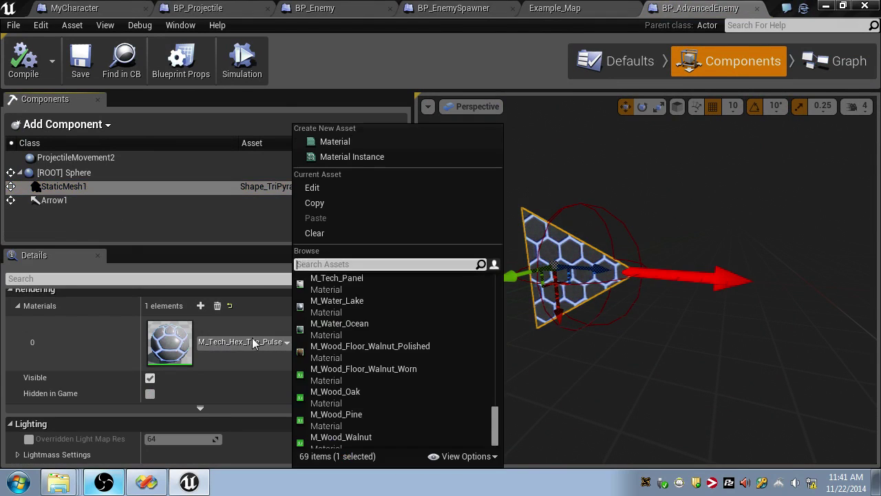
{"action": "scroll", "coordinate": [377, 293], "scroll_direction": "down", "scroll_amount": 1}
{"action": "left_click", "coordinate": [354, 337]}
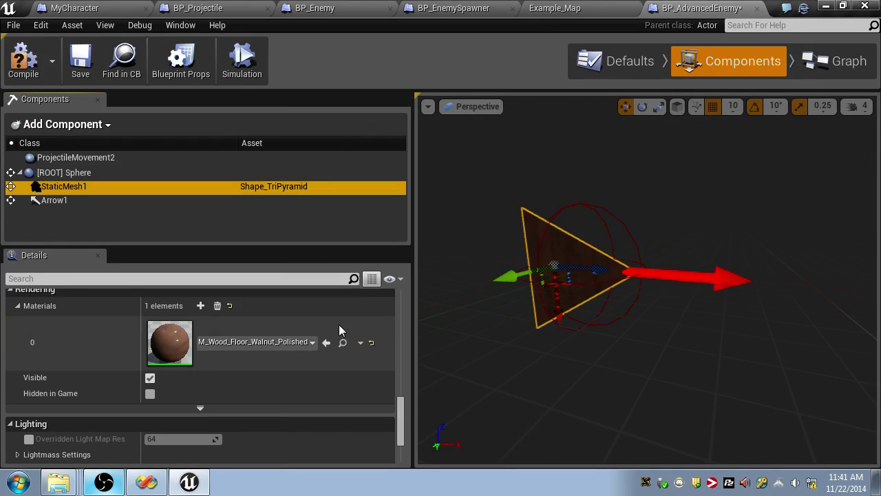
{"action": "left_click", "coordinate": [268, 342]}
{"action": "scroll", "coordinate": [391, 368], "scroll_direction": "up", "scroll_amount": 1}
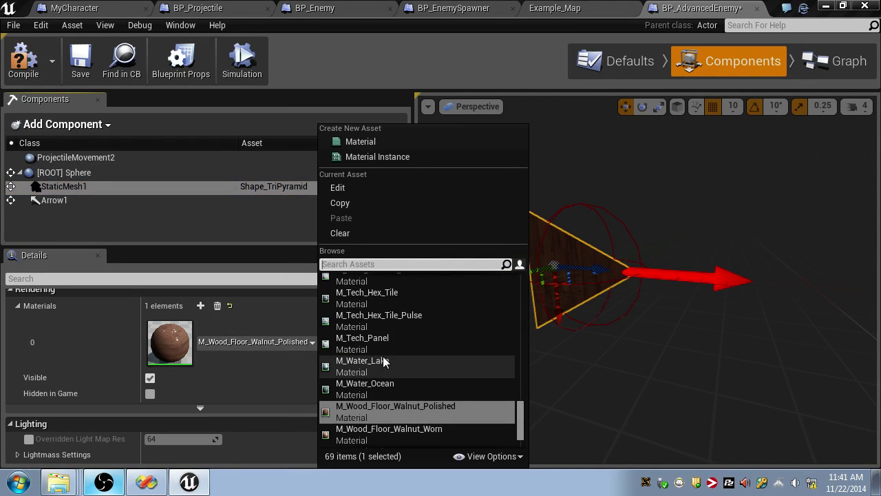
{"action": "scroll", "coordinate": [383, 355], "scroll_direction": "up", "scroll_amount": 1}
{"action": "left_click", "coordinate": [397, 333]}
- Try the M_Tech_Hex_Tile material on StaticMesh1, and reassign M_Tech_Hex_Tile_Pulse
{"action": "left_click", "coordinate": [236, 343]}
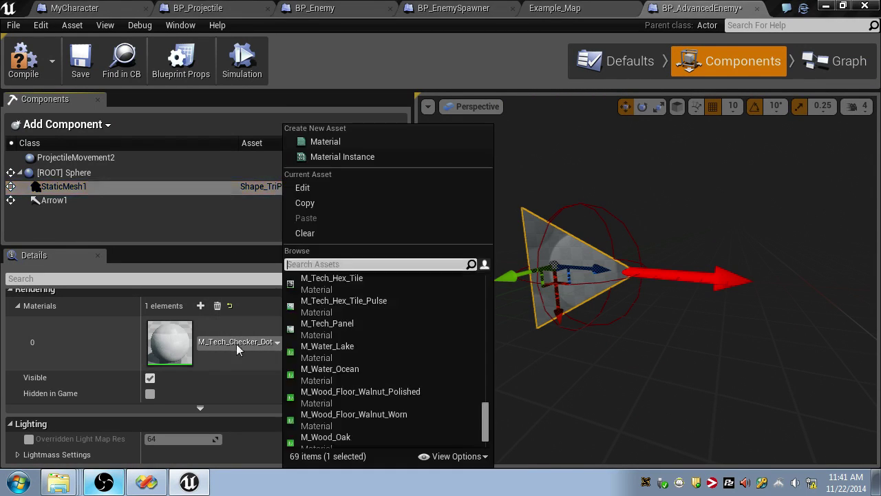
{"action": "scroll", "coordinate": [351, 298], "scroll_direction": "up", "scroll_amount": 5}
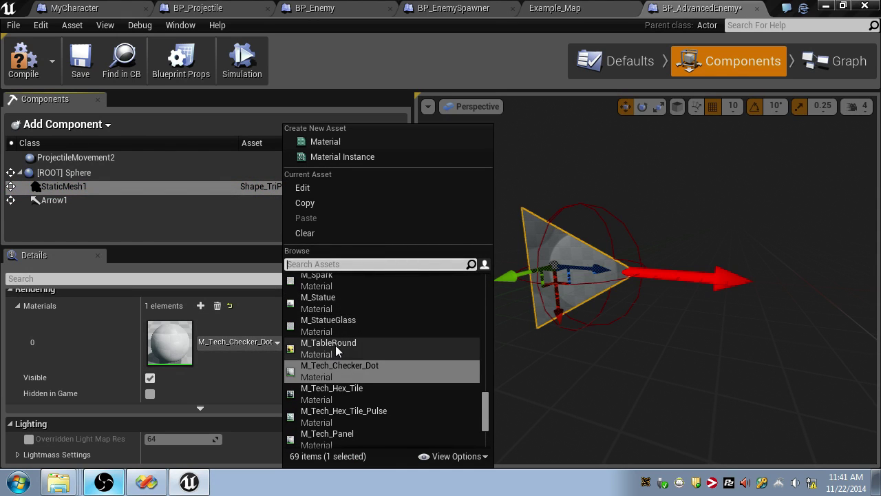
{"action": "left_click", "coordinate": [334, 389]}
{"action": "left_click", "coordinate": [264, 342]}
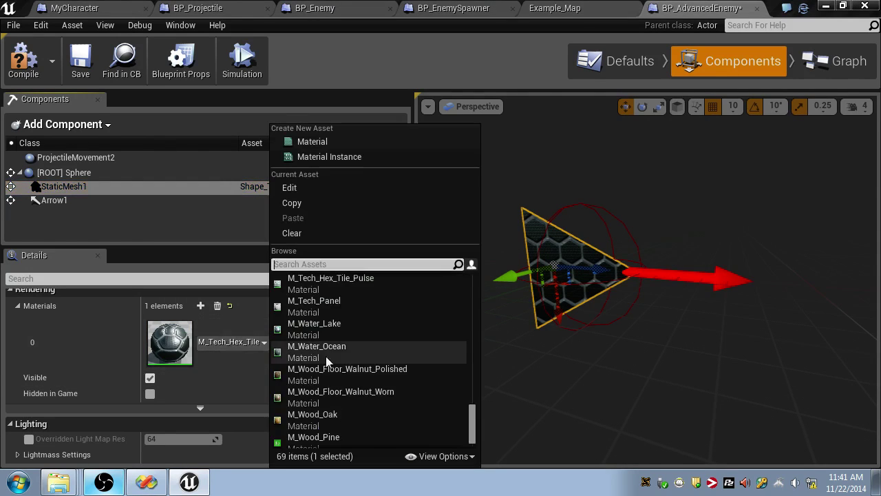
{"action": "scroll", "coordinate": [371, 370], "scroll_direction": "down", "scroll_amount": 2}
{"action": "scroll", "coordinate": [362, 357], "scroll_direction": "up", "scroll_amount": 4}
{"action": "left_click", "coordinate": [358, 343]}
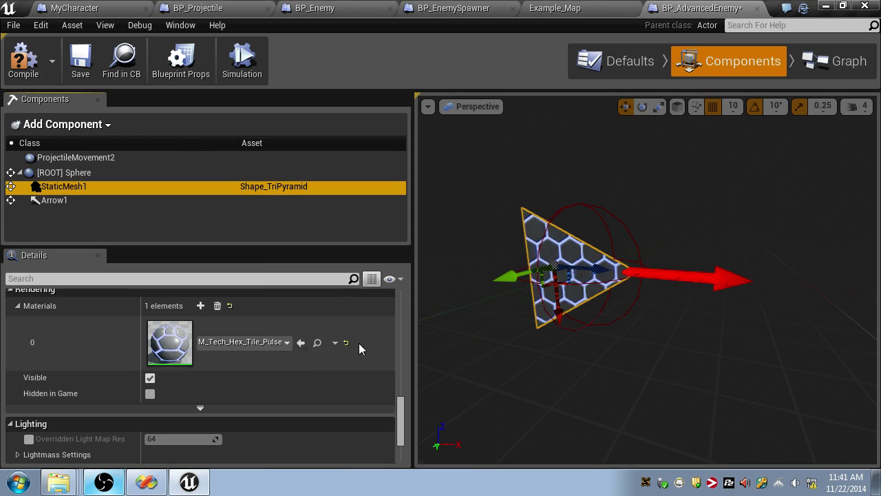
- Locate M_Tech_Hex_Tile_Pulse in the project's Materials folder and create a material instance of it named M_Advanced_Enemy
{"action": "left_click", "coordinate": [317, 343]}
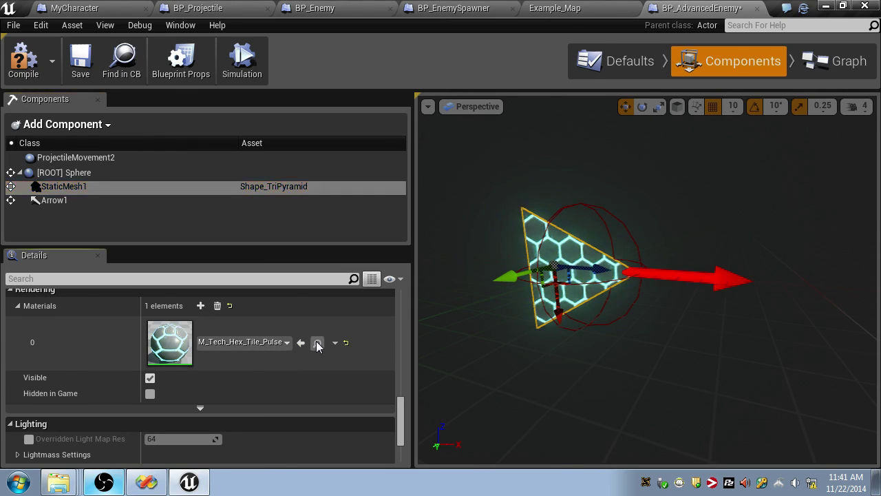
{"action": "left_click_drag", "start_coordinate": [288, 361], "coordinate": [369, 362]}
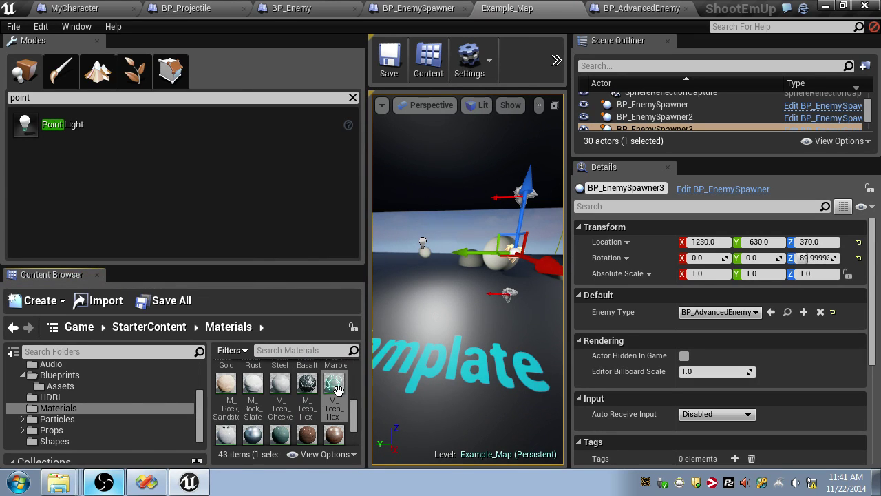
{"action": "right_click", "coordinate": [335, 390]}
{"action": "left_click", "coordinate": [410, 202]}
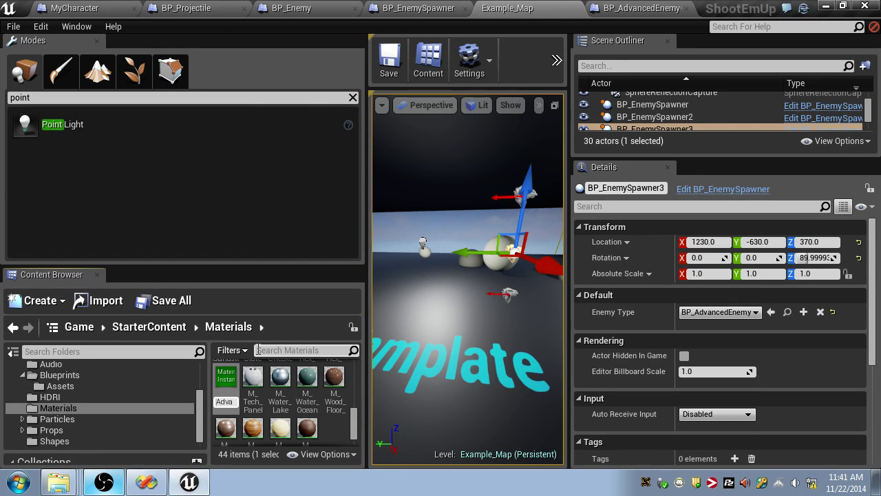
{"action": "key", "text": "Return"}
- In M_Advanced_Enemy, override Emissive color 01 with red, about R 1.0, G 0.033, B 0
{"action": "double_click", "coordinate": [234, 366]}
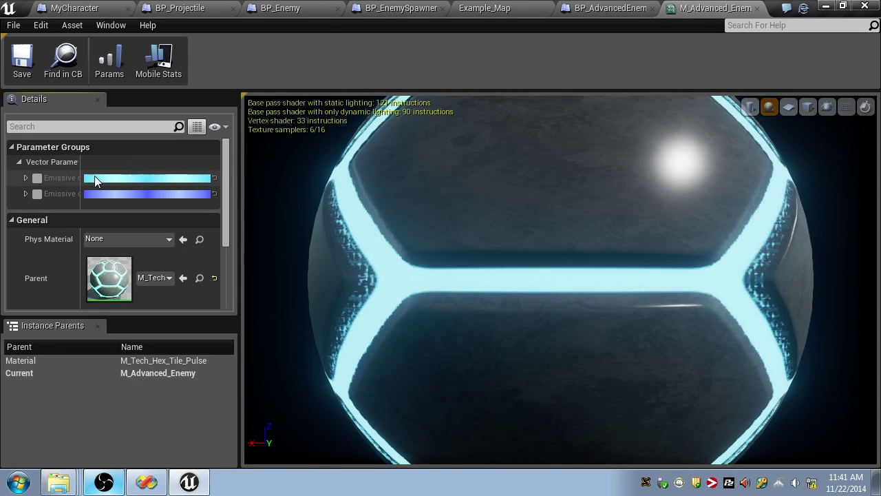
{"action": "left_click", "coordinate": [25, 177]}
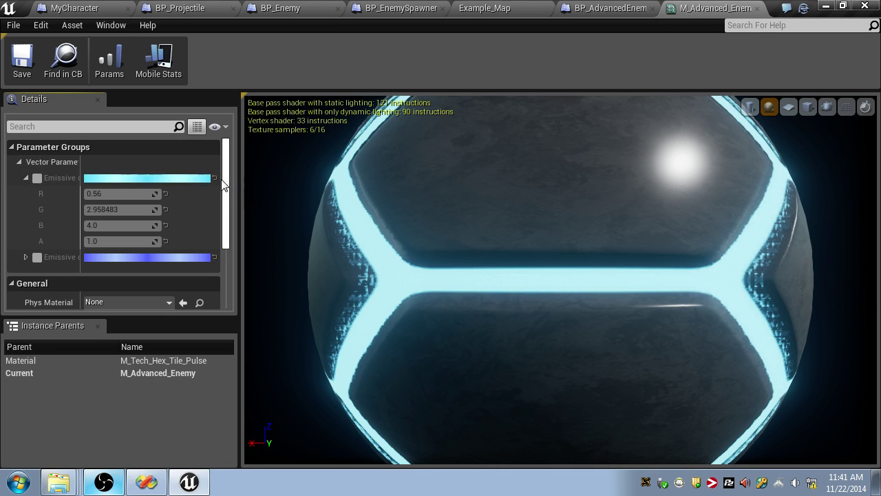
{"action": "left_click", "coordinate": [37, 178]}
{"action": "left_click", "coordinate": [183, 178]}
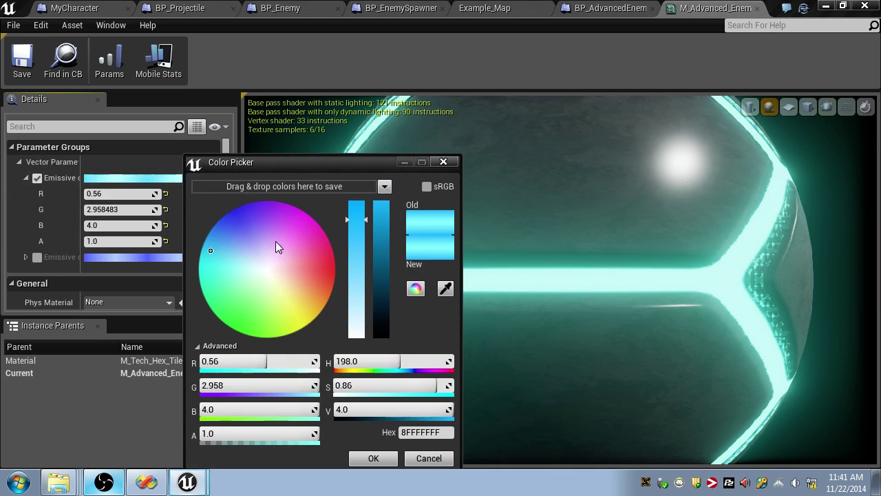
{"action": "left_click_drag", "start_coordinate": [297, 252], "coordinate": [385, 199]}
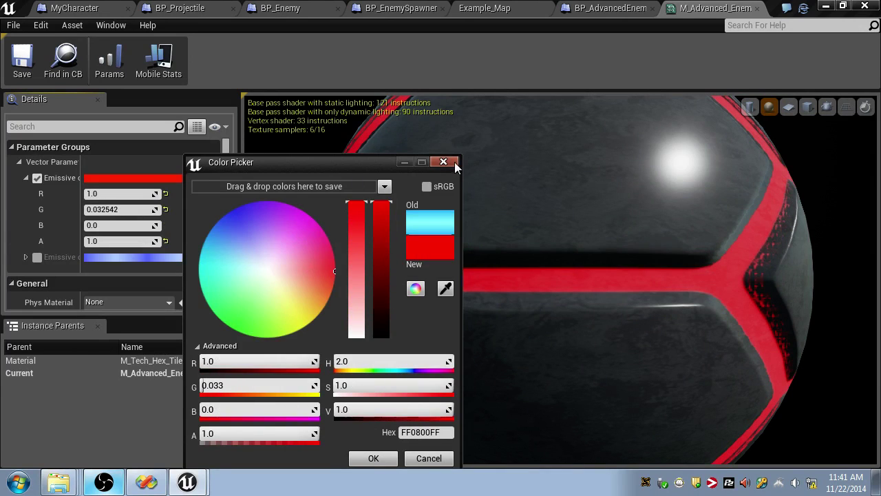
{"action": "left_click", "coordinate": [452, 164]}
- Enable the Emissive color 02 override and set it to orange-red, about R 4.0, G 0.206, B 0
{"action": "left_click", "coordinate": [26, 258]}
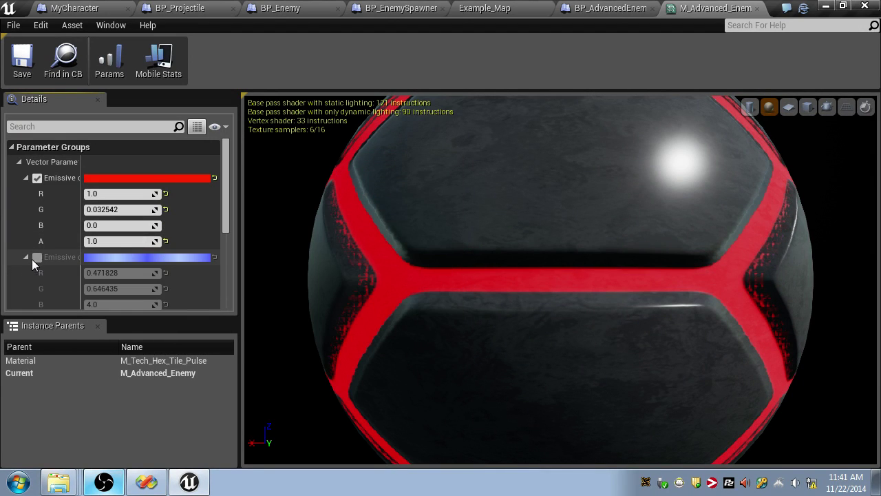
{"action": "left_click", "coordinate": [37, 257]}
{"action": "left_click", "coordinate": [121, 257]}
{"action": "left_click_drag", "start_coordinate": [265, 254], "coordinate": [283, 273]}
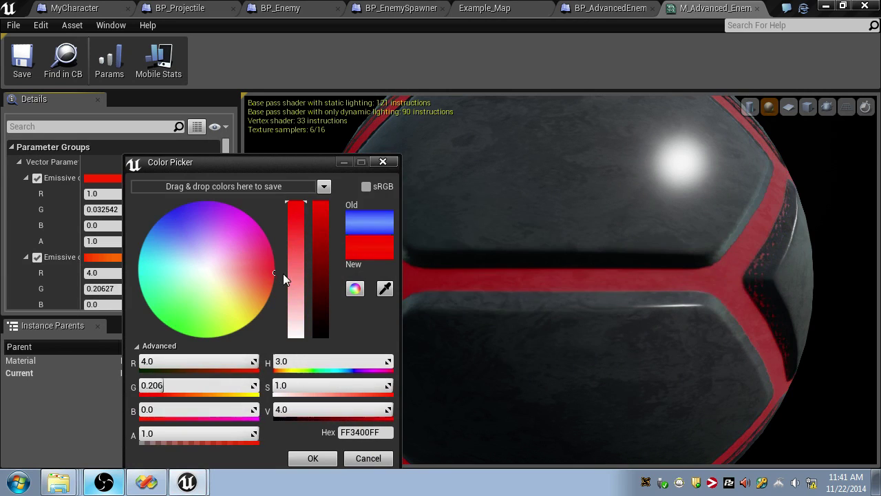
{"action": "left_click", "coordinate": [384, 164]}
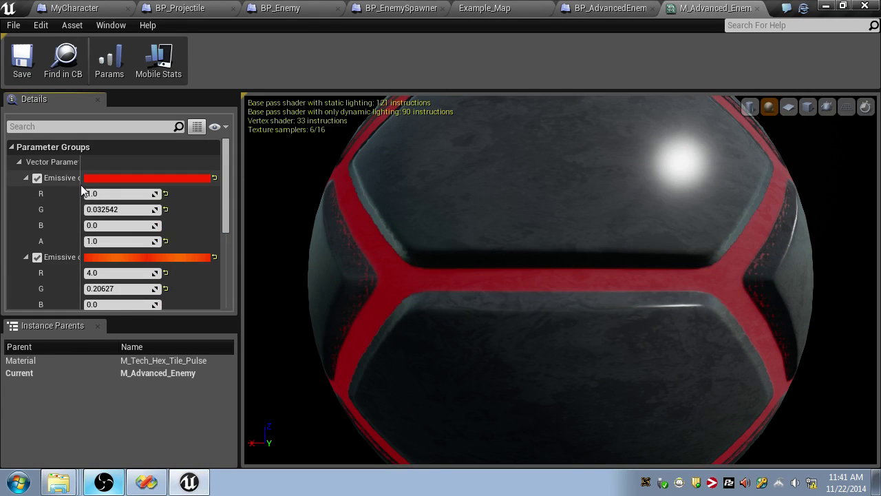
- Change Emissive color 02 to near-white, about R 4.0, G 3.72, B 3.72, and save the material instance
{"action": "left_click_drag", "start_coordinate": [81, 185], "coordinate": [132, 185]}
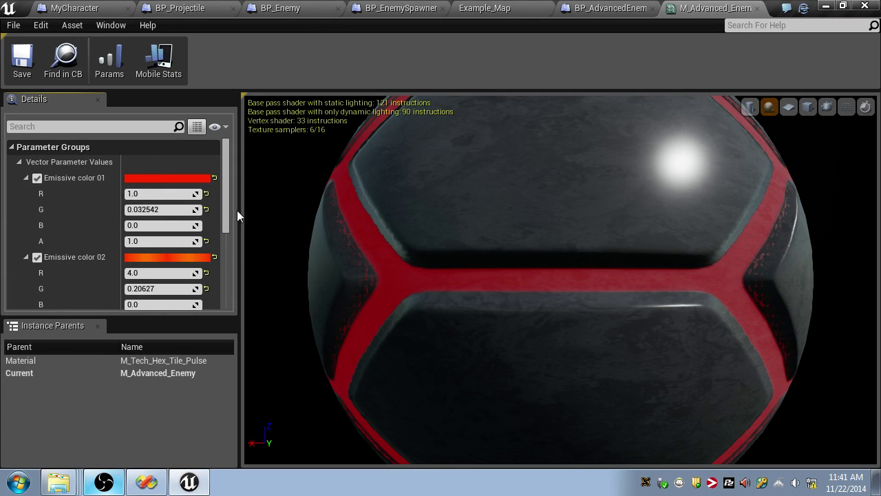
{"action": "left_click", "coordinate": [175, 260]}
{"action": "left_click_drag", "start_coordinate": [309, 261], "coordinate": [262, 272]}
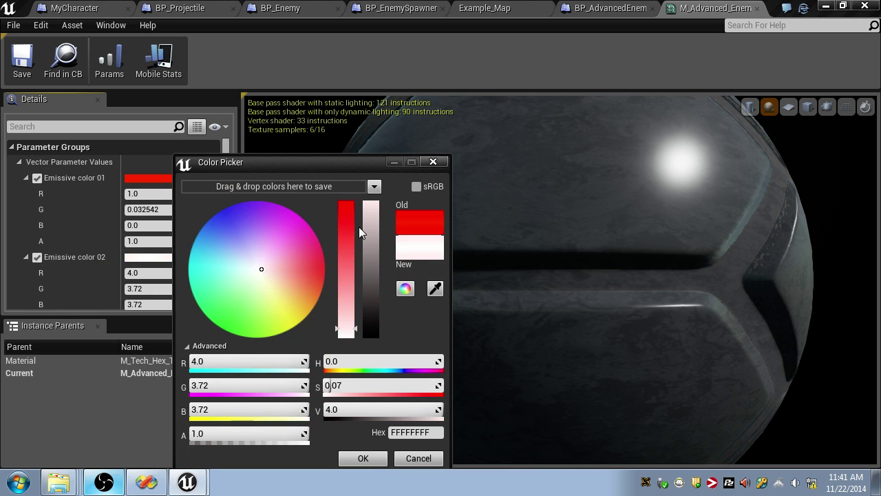
{"action": "left_click", "coordinate": [428, 164]}
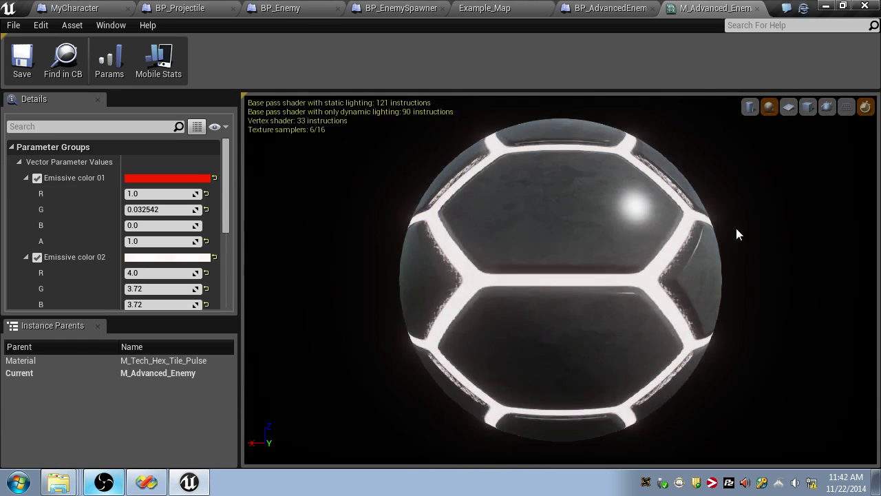
{"action": "left_click_drag", "start_coordinate": [228, 223], "coordinate": [223, 295]}
{"action": "left_click", "coordinate": [22, 59]}
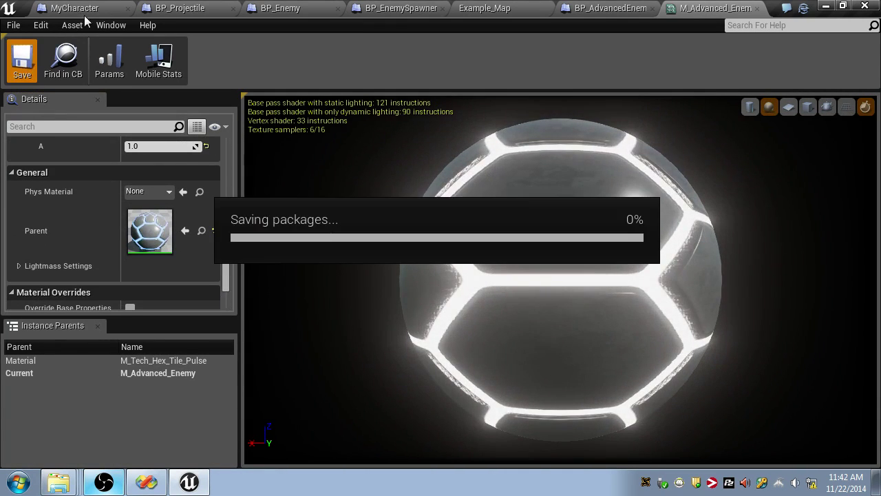
- In BP_AdvancedEnemy, assign M_Advanced_Enemy as the material of StaticMesh1 and save
{"action": "left_click", "coordinate": [377, 9]}
{"action": "left_click", "coordinate": [580, 8]}
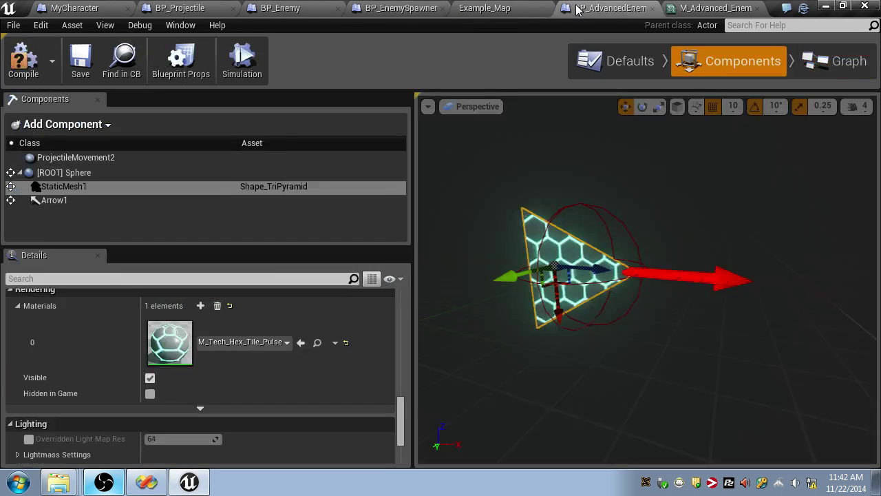
{"action": "left_click", "coordinate": [248, 343]}
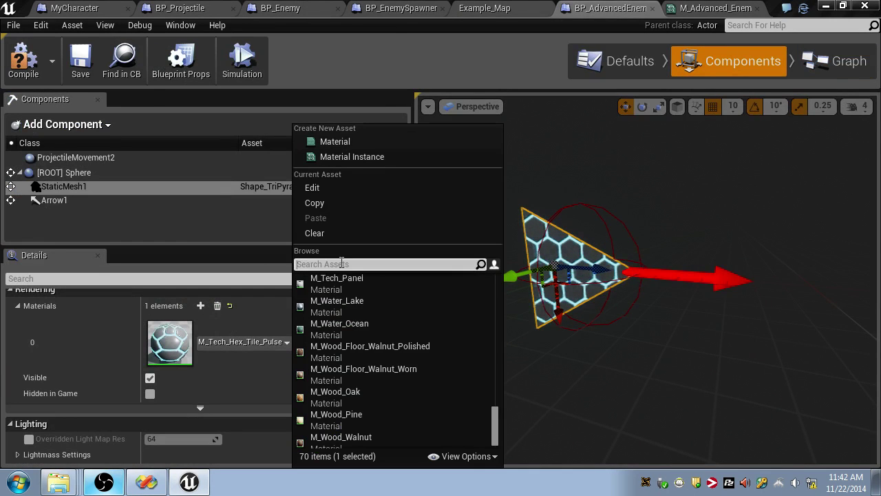
{"action": "type", "text": "advan"}
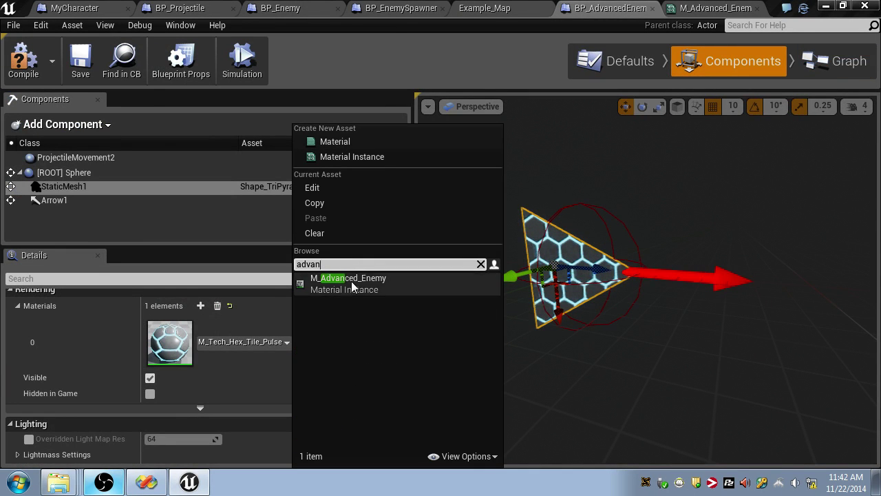
{"action": "left_click", "coordinate": [336, 280]}
{"action": "key", "text": "ctrl+s"}
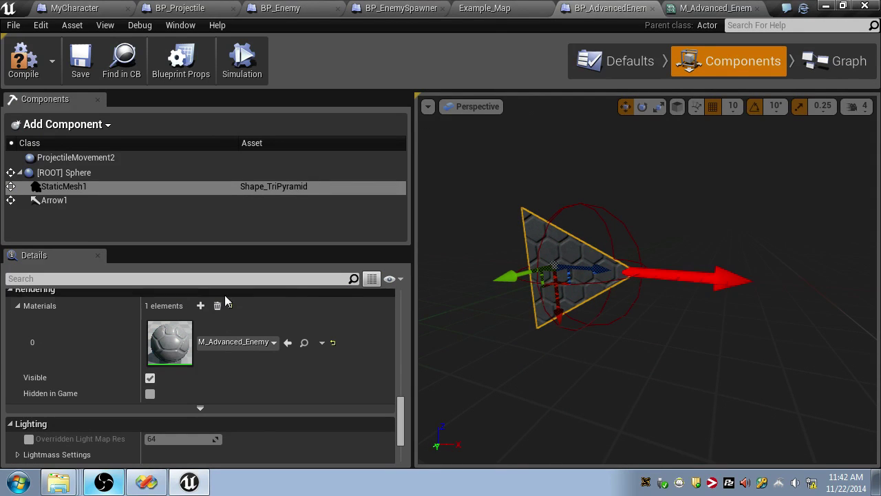
- Add a second Static Mesh component to BP_AdvancedEnemy
{"action": "left_click", "coordinate": [73, 124]}
{"action": "type", "text": "stat"}
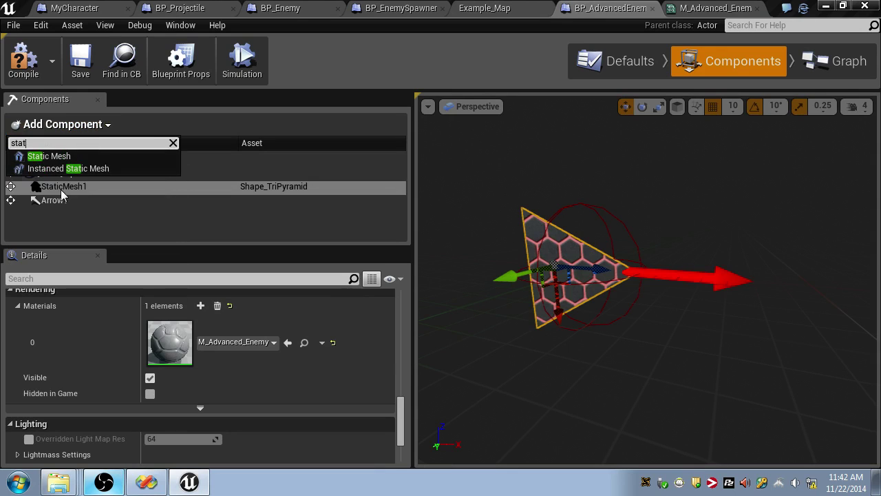
{"action": "left_click", "coordinate": [61, 154]}
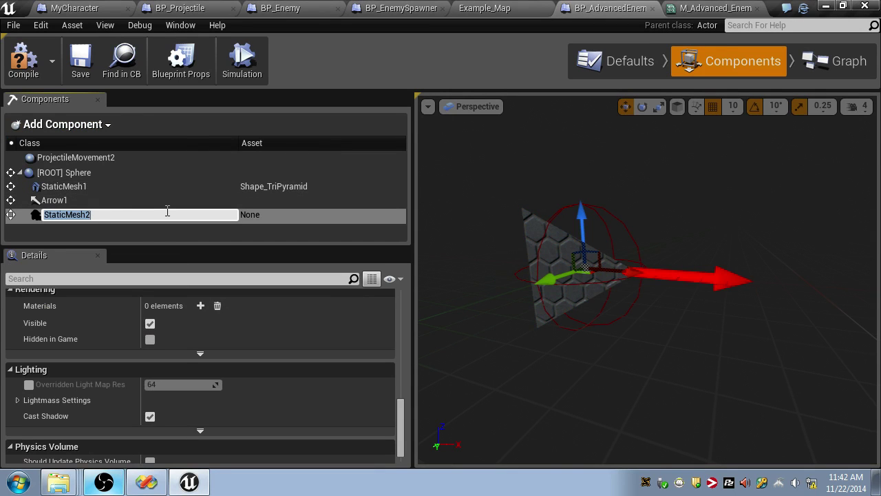
- Try Shape_Cube, Shape_Pipe and SM_Couch as the mesh of StaticMesh2
{"action": "left_click_drag", "start_coordinate": [400, 428], "coordinate": [408, 306]}
{"action": "left_click", "coordinate": [230, 424]}
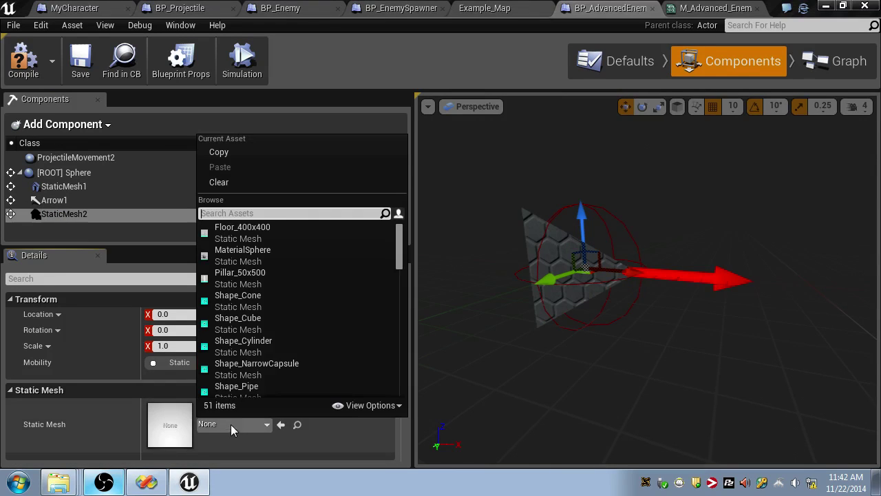
{"action": "left_click", "coordinate": [261, 319]}
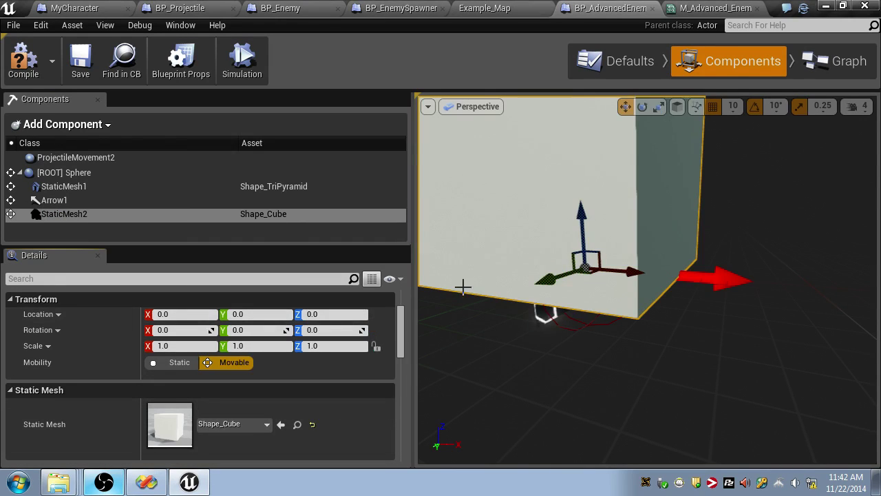
{"action": "left_click", "coordinate": [247, 420]}
{"action": "left_click", "coordinate": [264, 271]}
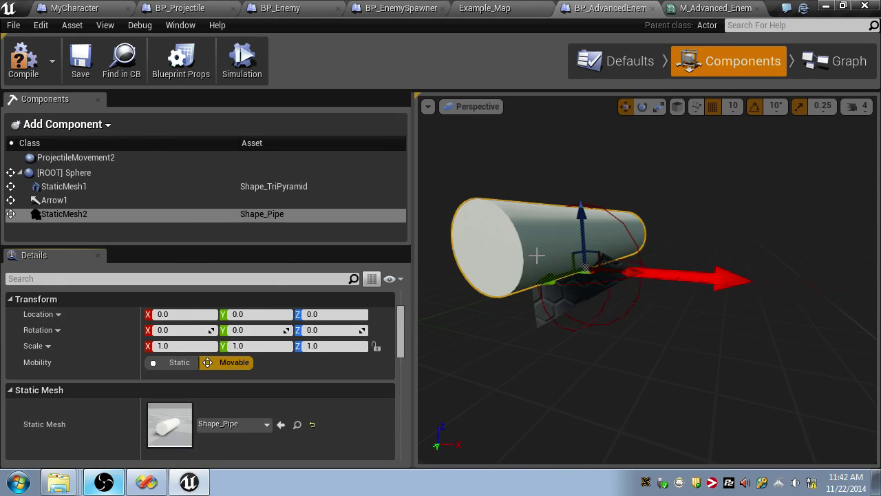
{"action": "left_click", "coordinate": [234, 424]}
{"action": "scroll", "coordinate": [279, 327], "scroll_direction": "down", "scroll_amount": 5}
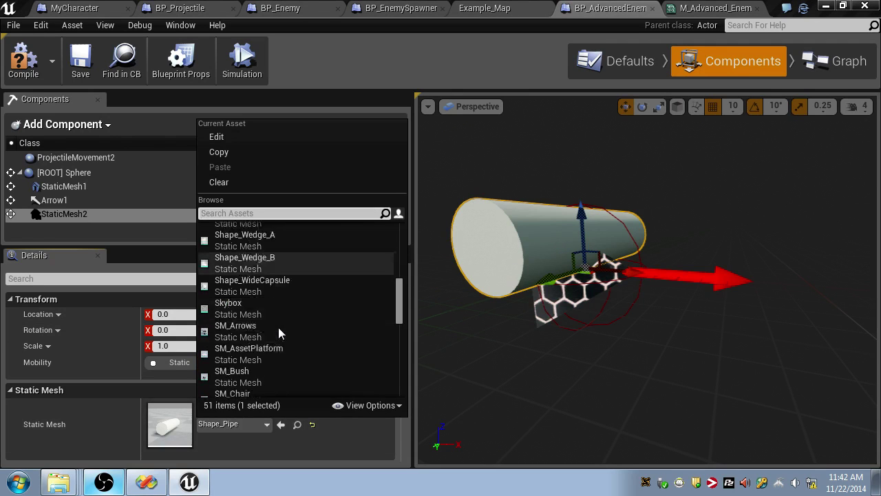
{"action": "scroll", "coordinate": [245, 350], "scroll_direction": "down", "scroll_amount": 4}
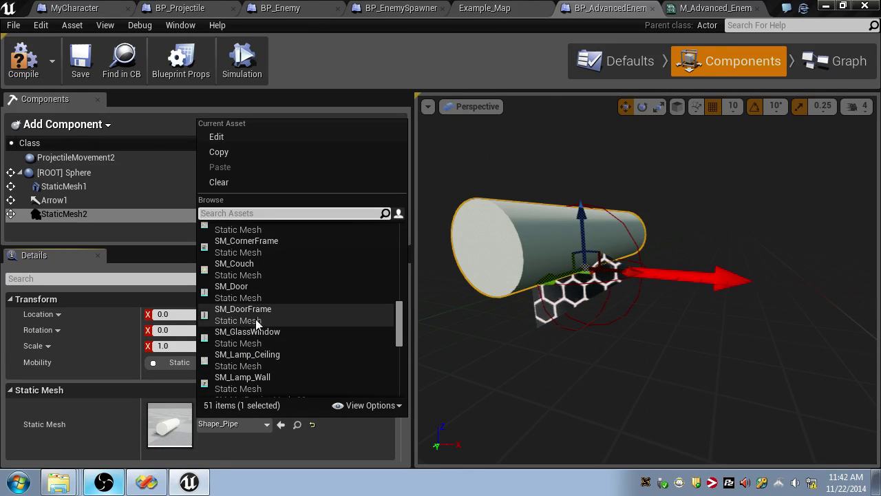
{"action": "left_click", "coordinate": [260, 271]}
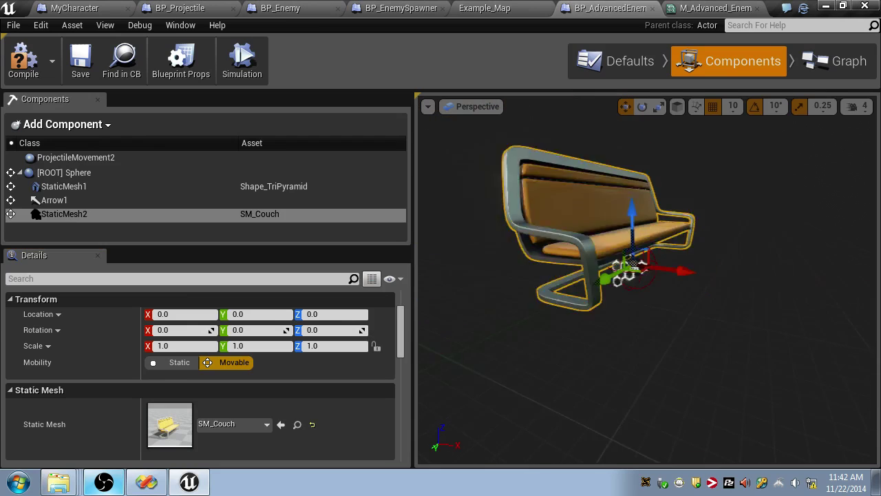
- Set the static mesh of StaticMesh2 to Shape_Sphere
{"action": "left_click", "coordinate": [233, 422]}
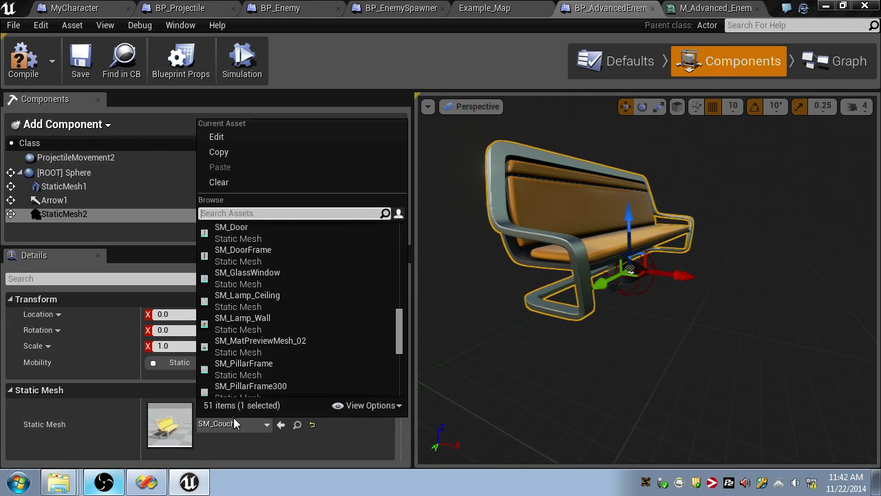
{"action": "scroll", "coordinate": [295, 332], "scroll_direction": "down", "scroll_amount": 5}
{"action": "scroll", "coordinate": [293, 333], "scroll_direction": "down", "scroll_amount": 2}
{"action": "scroll", "coordinate": [289, 329], "scroll_direction": "up", "scroll_amount": 10}
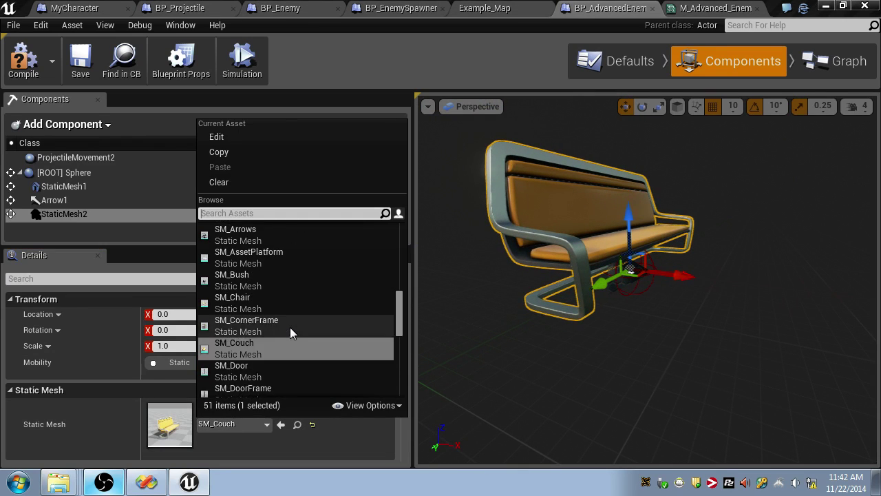
{"action": "left_click", "coordinate": [278, 293]}
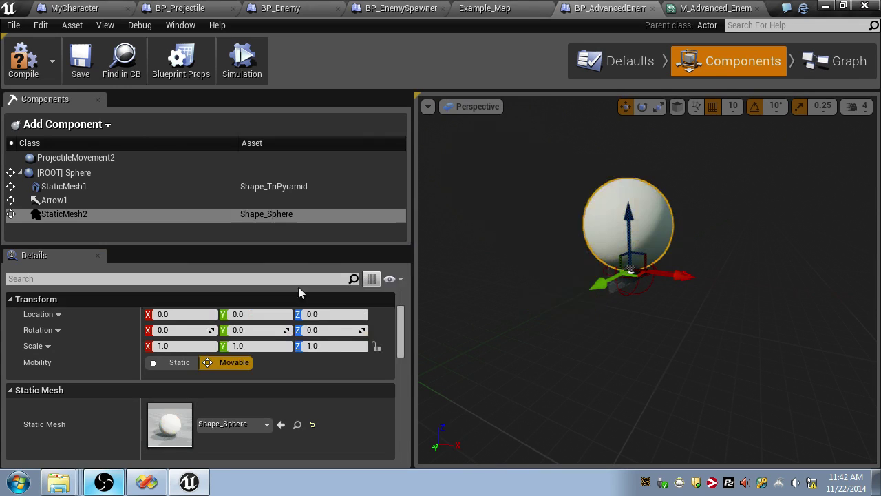
- Scale the StaticMesh2 sphere uniformly to about 0.316 and move it to X -50, Z -20
{"action": "left_click_drag", "start_coordinate": [678, 276], "coordinate": [639, 273]}
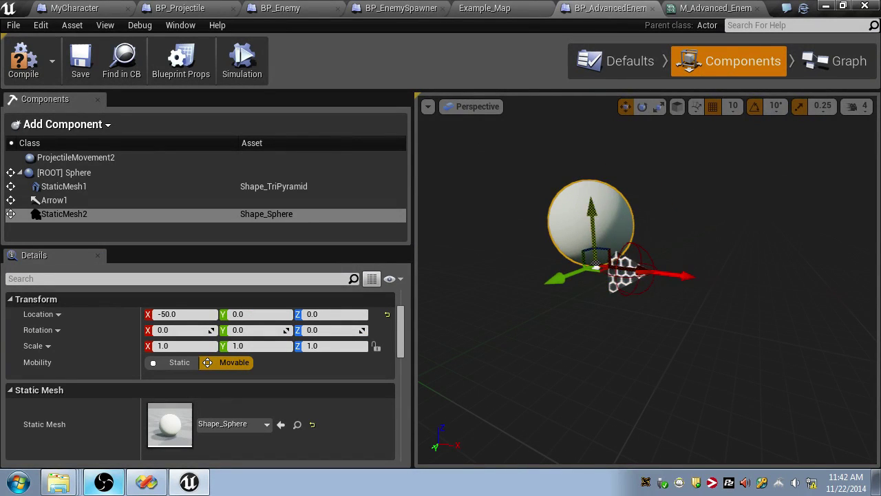
{"action": "left_click_drag", "start_coordinate": [590, 212], "coordinate": [593, 245]}
{"action": "key", "text": "r"}
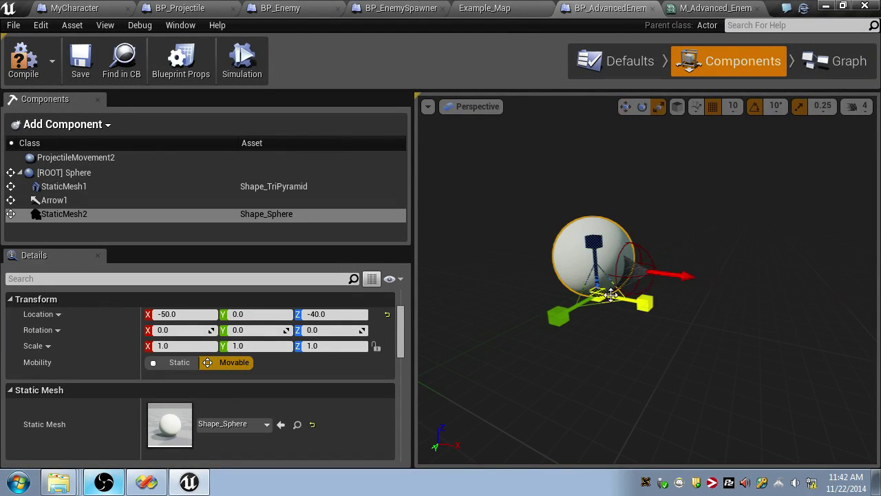
{"action": "left_click_drag", "start_coordinate": [597, 292], "coordinate": [592, 313]}
{"action": "left_click_drag", "start_coordinate": [596, 257], "coordinate": [596, 258]}
{"action": "key", "text": "w"}
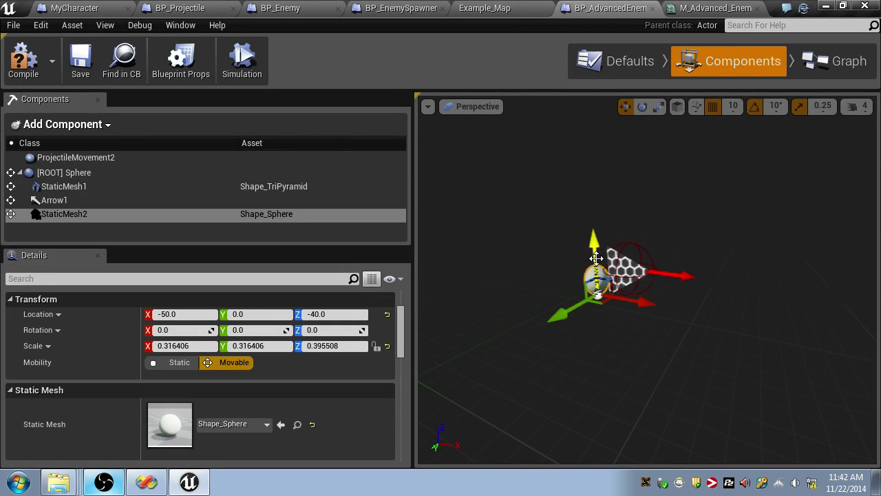
{"action": "key", "text": "ctrl+z"}
{"action": "right_click_drag", "start_coordinate": [596, 278], "coordinate": [602, 288]}
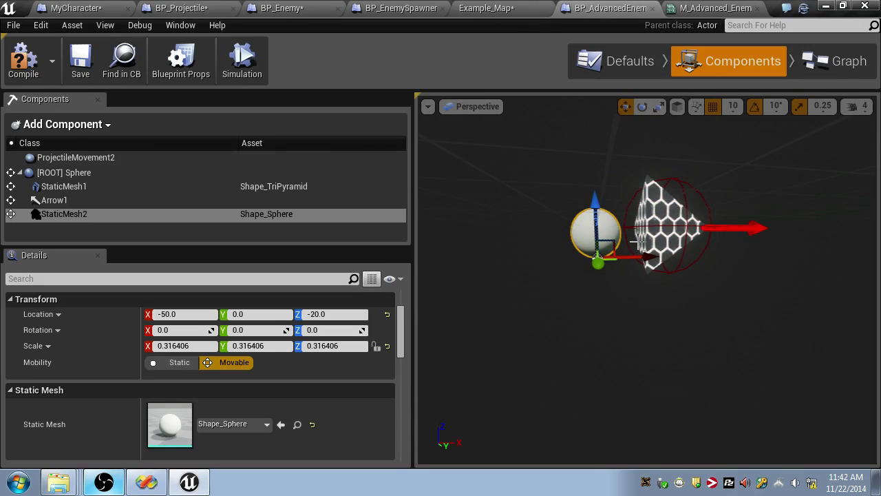
- Move the sphere to X -30 so it meets the back of the pyramid, and compile BP_AdvancedEnemy
{"action": "left_click_drag", "start_coordinate": [643, 258], "coordinate": [669, 258]}
{"action": "left_click_drag", "start_coordinate": [626, 211], "coordinate": [626, 201]}
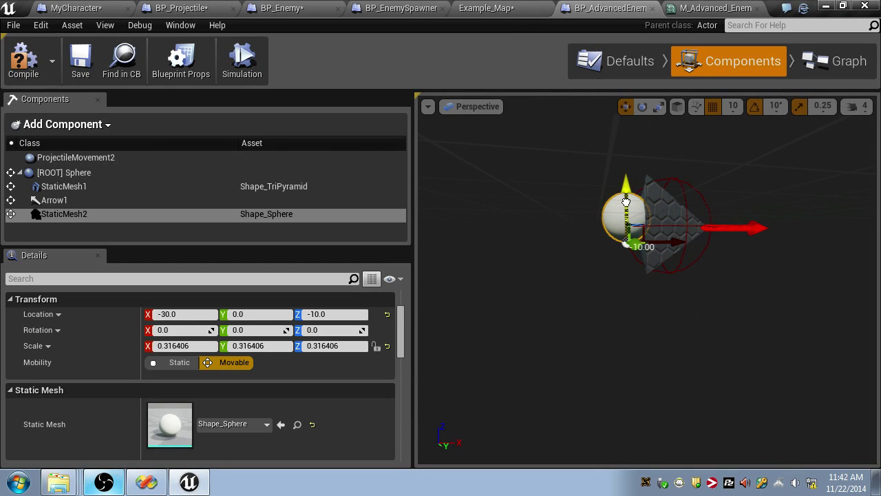
{"action": "scroll", "coordinate": [226, 382], "scroll_direction": "down", "scroll_amount": 3}
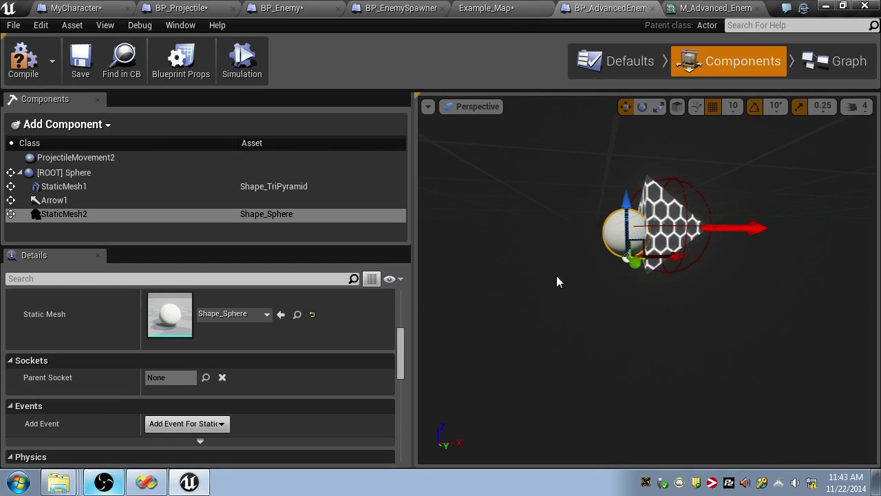
{"action": "left_click", "coordinate": [24, 63]}
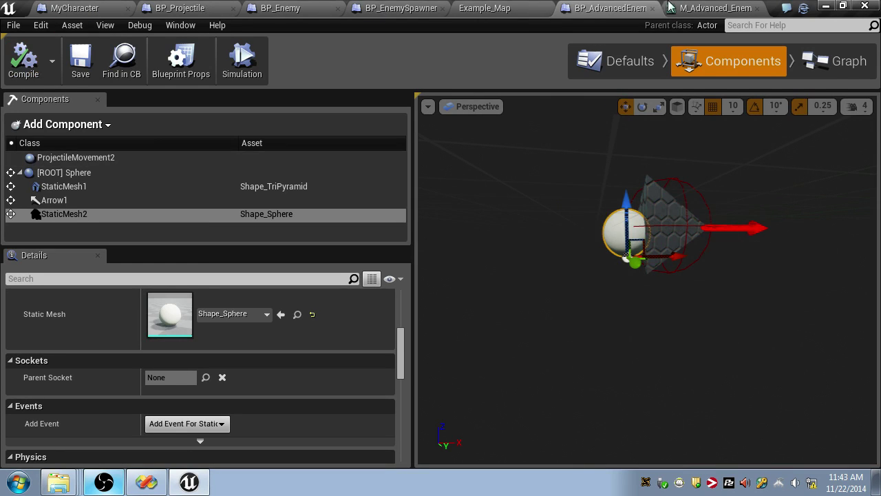
- Playtest Example_Map to check the advanced enemy in the game preview, and save the level
{"action": "left_click", "coordinate": [482, 8]}
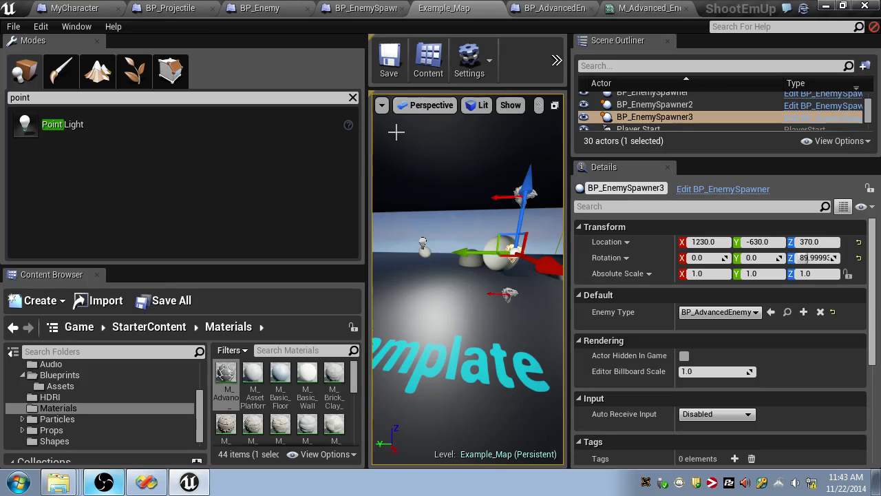
{"action": "left_click_drag", "start_coordinate": [370, 153], "coordinate": [146, 153]}
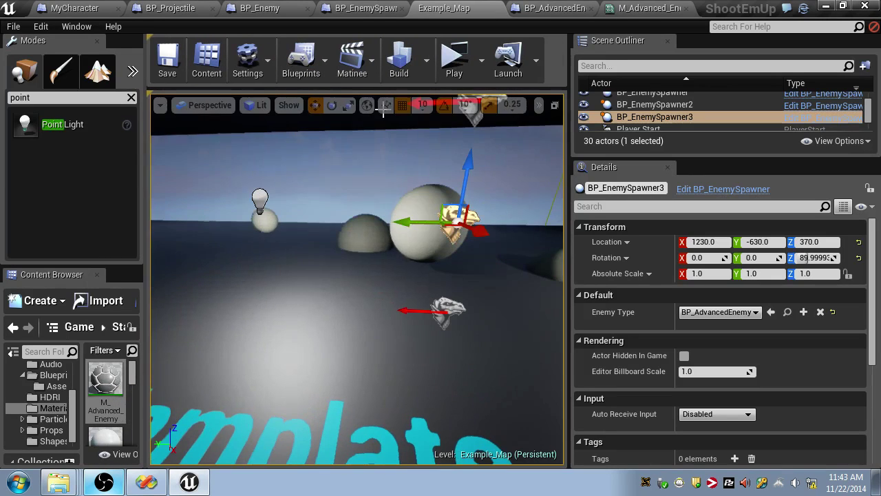
{"action": "left_click", "coordinate": [454, 73]}
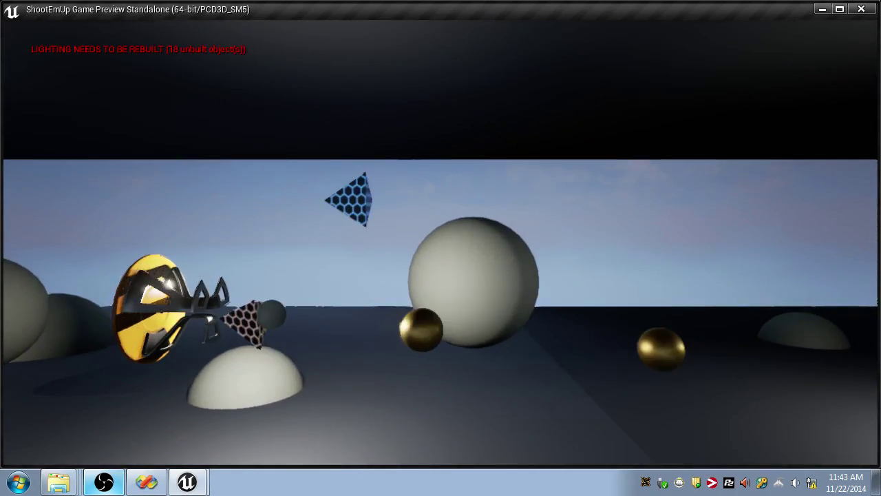
{"action": "key", "text": "Escape"}
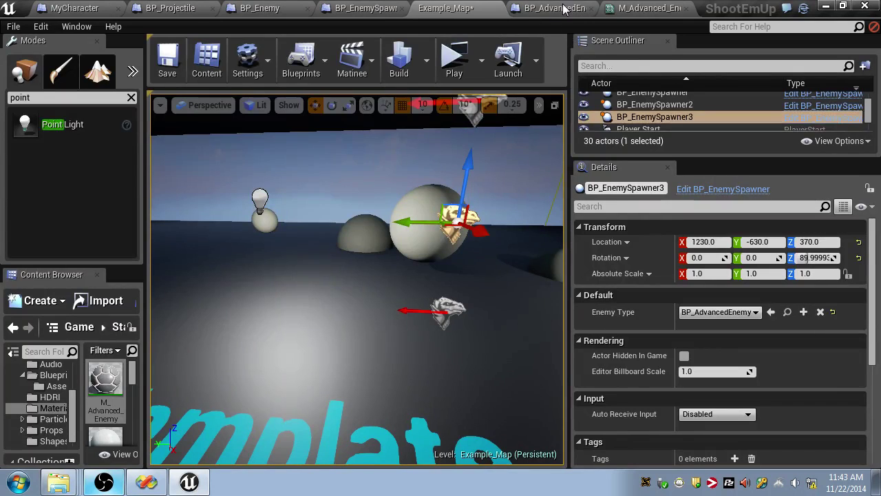
{"action": "left_click", "coordinate": [563, 9]}
{"action": "left_click", "coordinate": [482, 10]}
{"action": "key", "text": "ctrl+s"}
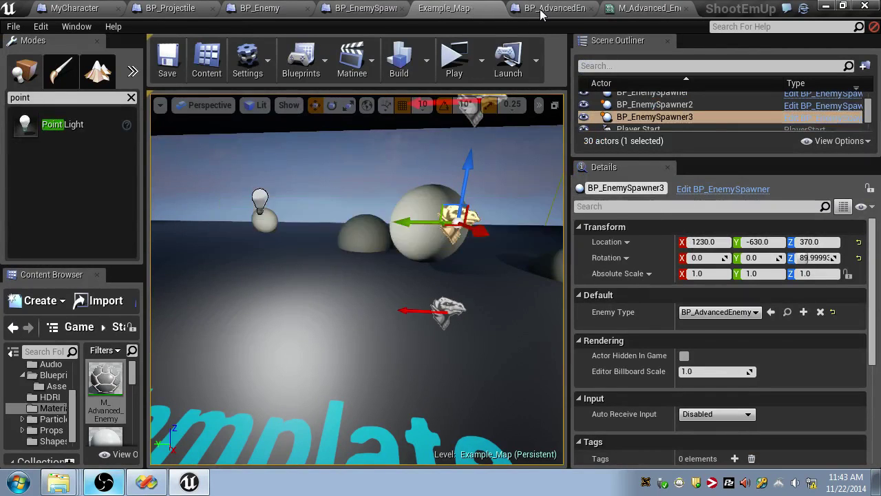
- Examine the Event Begin Play and Event Tick rotation nodes in BP_AdvancedEnemy's event graph
{"action": "left_click", "coordinate": [543, 10]}
{"action": "left_click_drag", "start_coordinate": [412, 206], "coordinate": [361, 223]}
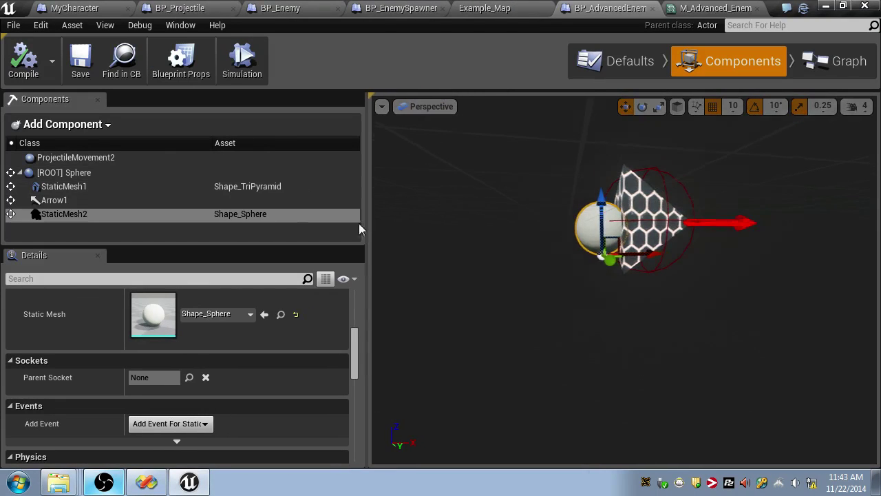
{"action": "left_click", "coordinate": [103, 172]}
{"action": "scroll", "coordinate": [222, 355], "scroll_direction": "down", "scroll_amount": 5}
{"action": "left_click", "coordinate": [822, 61]}
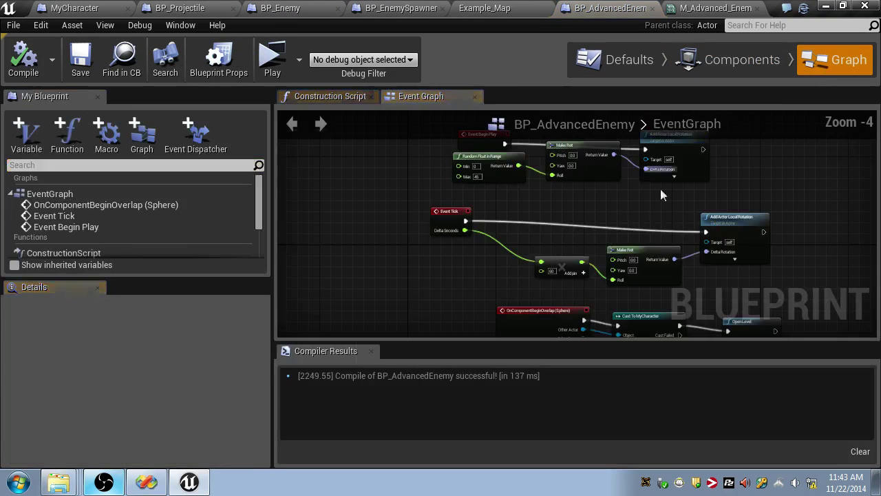
{"action": "right_click_drag", "start_coordinate": [660, 196], "coordinate": [600, 282]}
{"action": "scroll", "coordinate": [467, 274], "scroll_direction": "up", "scroll_amount": 1}
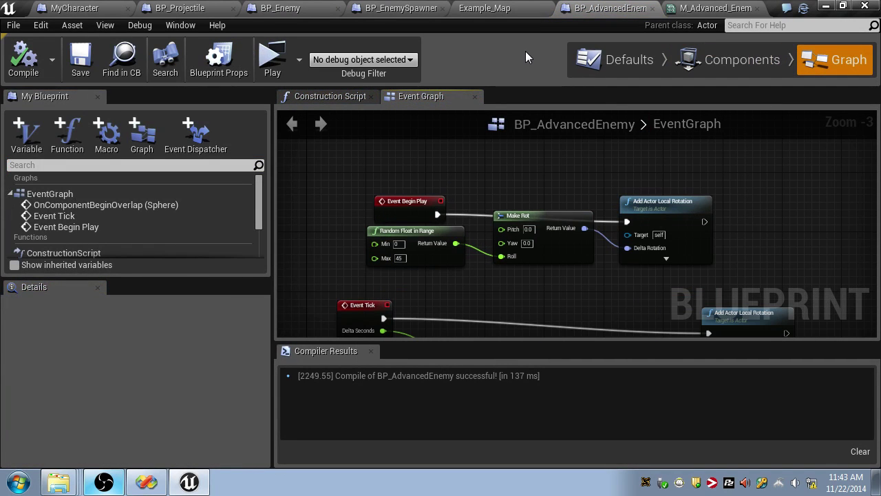
- In BP_Projectile's event graph, move both Destroy Actor nodes farther from Cast To BP_Enemy to make room
{"action": "left_click", "coordinate": [180, 8]}
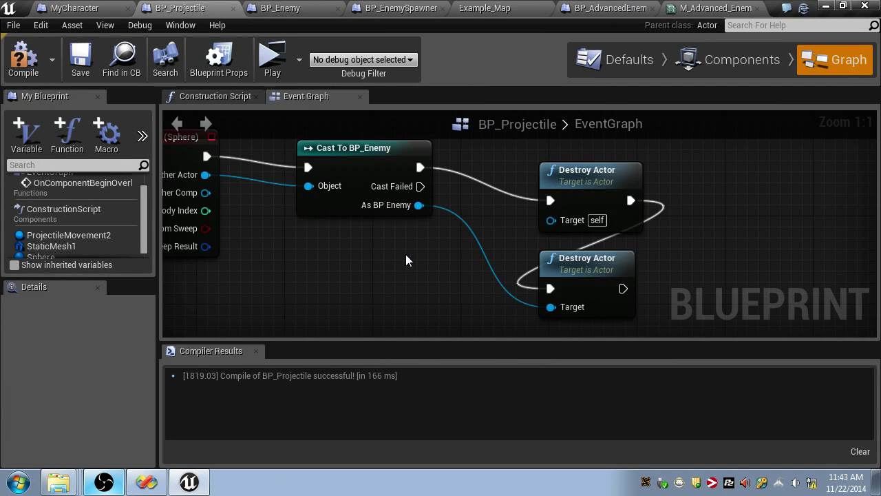
{"action": "right_click_drag", "start_coordinate": [405, 255], "coordinate": [506, 301]}
{"action": "right_click_drag", "start_coordinate": [393, 279], "coordinate": [510, 272]}
{"action": "right_click_drag", "start_coordinate": [611, 275], "coordinate": [476, 232]}
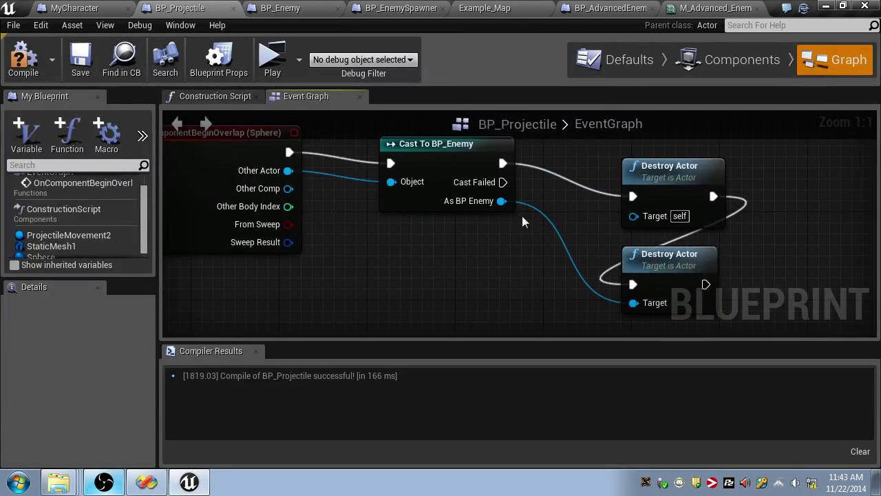
{"action": "left_click_drag", "start_coordinate": [671, 251], "coordinate": [694, 252]}
{"action": "left_click_drag", "start_coordinate": [634, 154], "coordinate": [700, 256]}
{"action": "left_click_drag", "start_coordinate": [683, 173], "coordinate": [771, 174]}
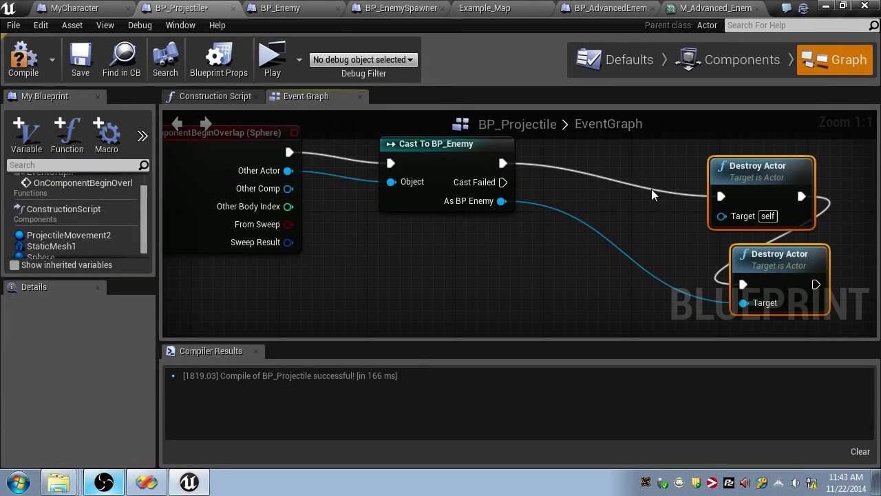
- Add a Cast To BP_AdvancedEnemy node on the first cast's Cast Failed output, wire its success output to the first Destroy Actor, and save
{"action": "left_click_drag", "start_coordinate": [502, 182], "coordinate": [487, 283]}
{"action": "type", "text": "C"}
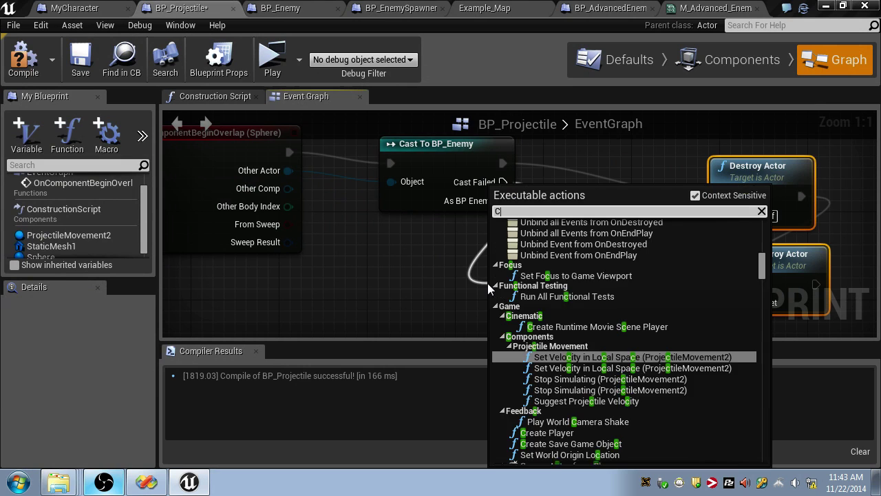
{"action": "type", "text": "ast Ad"}
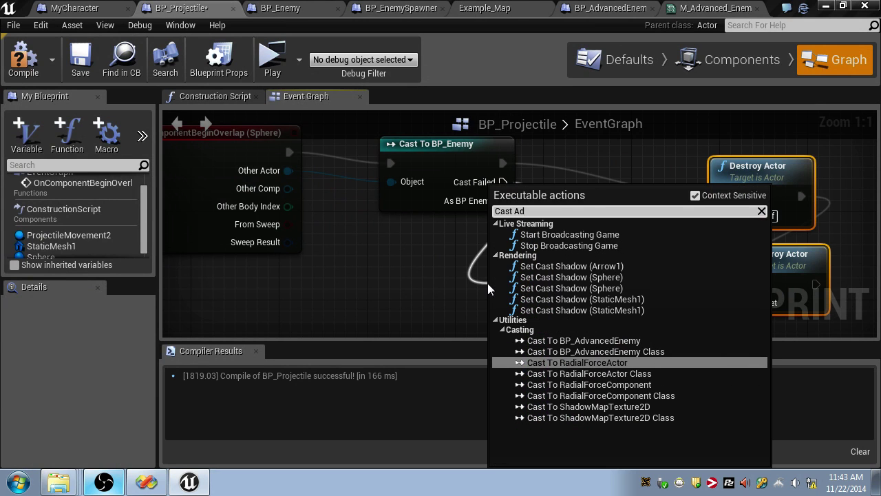
{"action": "left_click", "coordinate": [583, 340]}
{"action": "left_click_drag", "start_coordinate": [705, 303], "coordinate": [659, 284]}
{"action": "key", "text": "ctrl+s"}
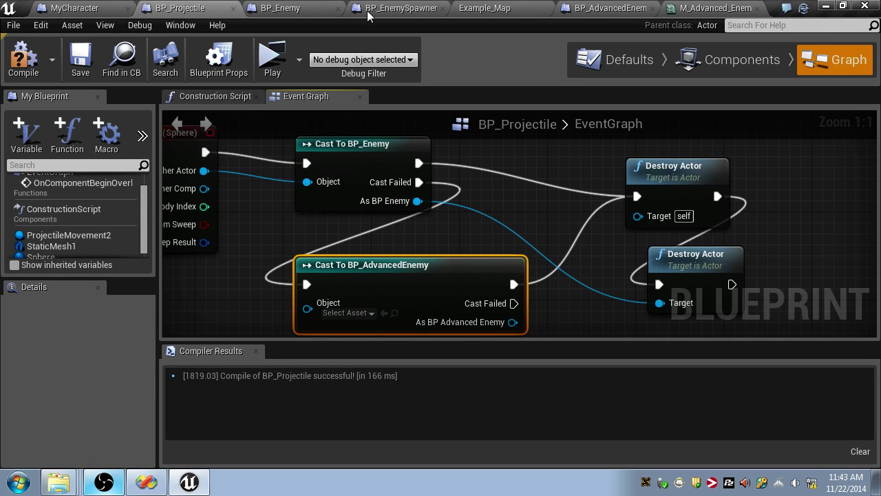
- Add a Timeline node to BP_AdvancedEnemy's event graph and place it above the Event Begin Play nodes
{"action": "left_click", "coordinate": [588, 7]}
{"action": "scroll", "coordinate": [413, 220], "scroll_direction": "down", "scroll_amount": 3}
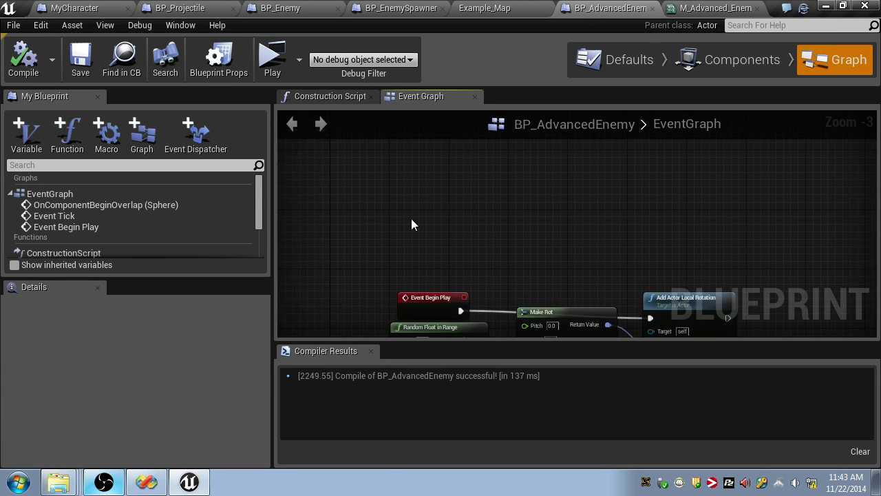
{"action": "right_click", "coordinate": [411, 218]}
{"action": "type", "text": "time"}
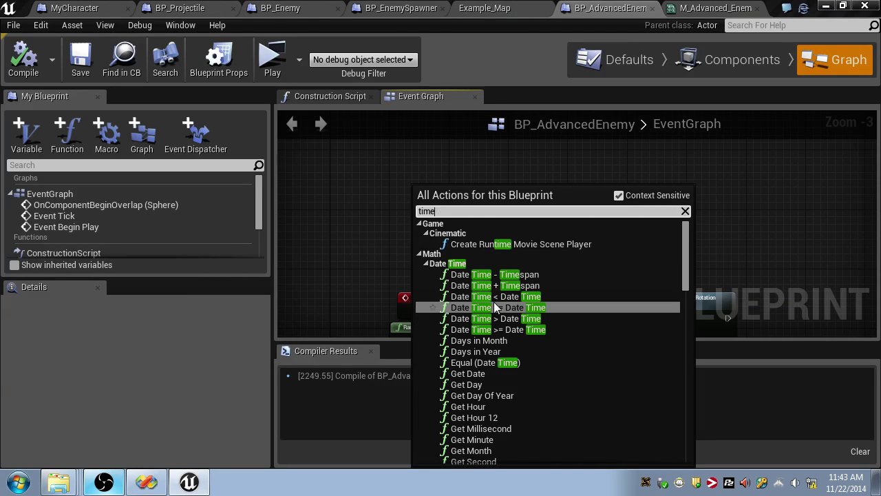
{"action": "type", "text": "line"}
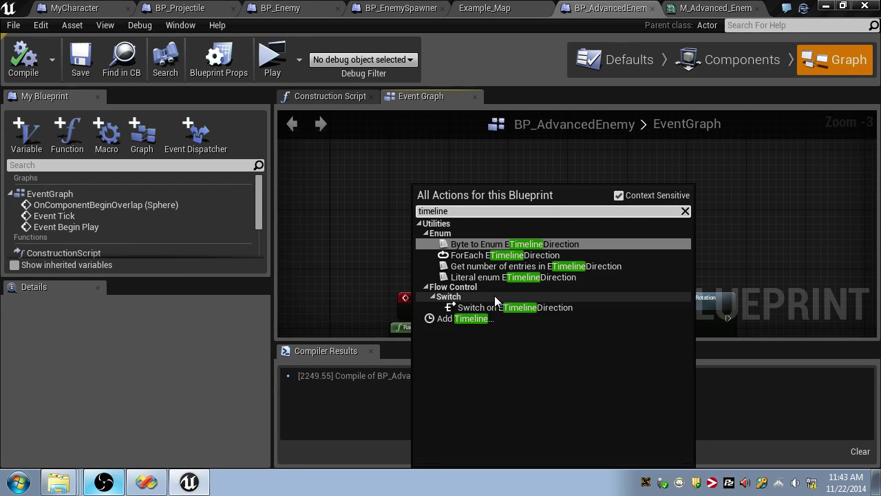
{"action": "left_click", "coordinate": [464, 318]}
{"action": "left_click_drag", "start_coordinate": [331, 336], "coordinate": [472, 186]}
{"action": "left_click_drag", "start_coordinate": [482, 228], "coordinate": [482, 158]}
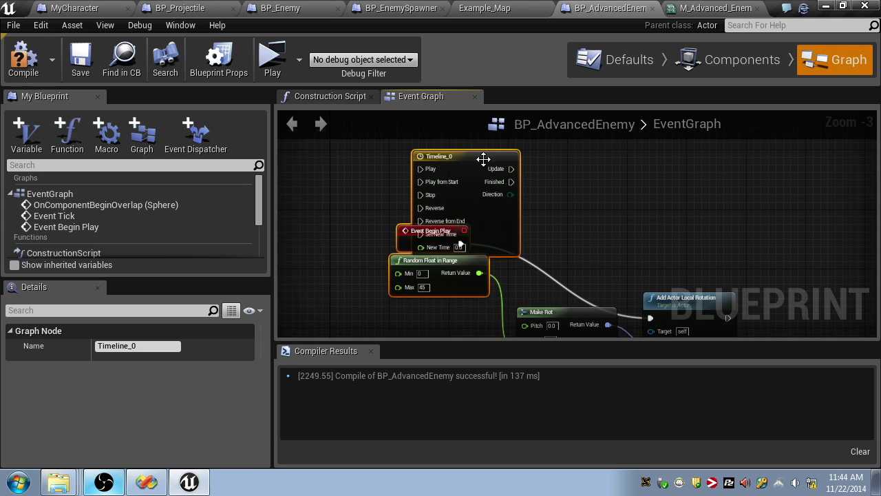
{"action": "left_click_drag", "start_coordinate": [399, 240], "coordinate": [403, 293]}
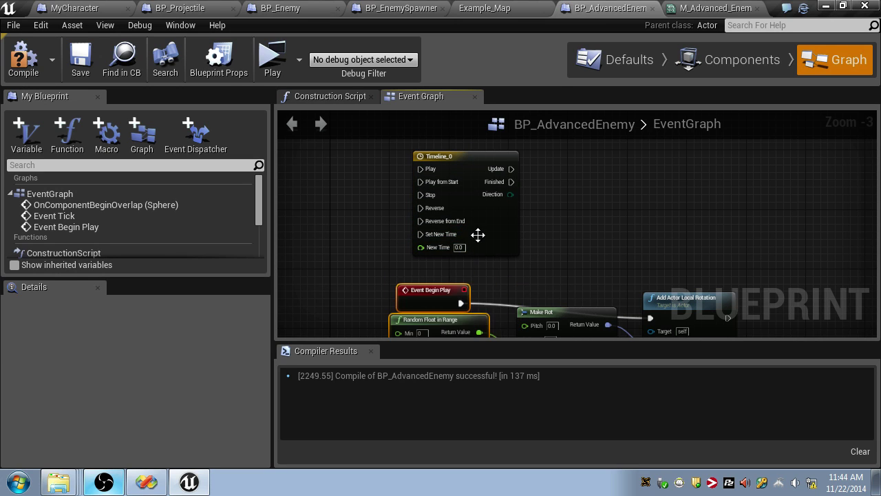
- Open Timeline_0, add a vector track named Height, and hide its X and Y curves so only Z shows
{"action": "double_click", "coordinate": [488, 224]}
{"action": "left_click", "coordinate": [326, 139]}
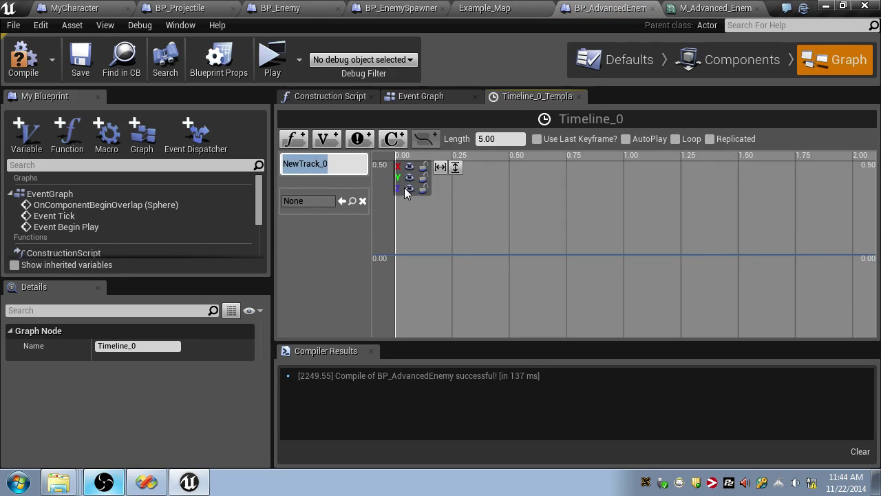
{"action": "type", "text": "Height"}
{"action": "key", "text": "Return"}
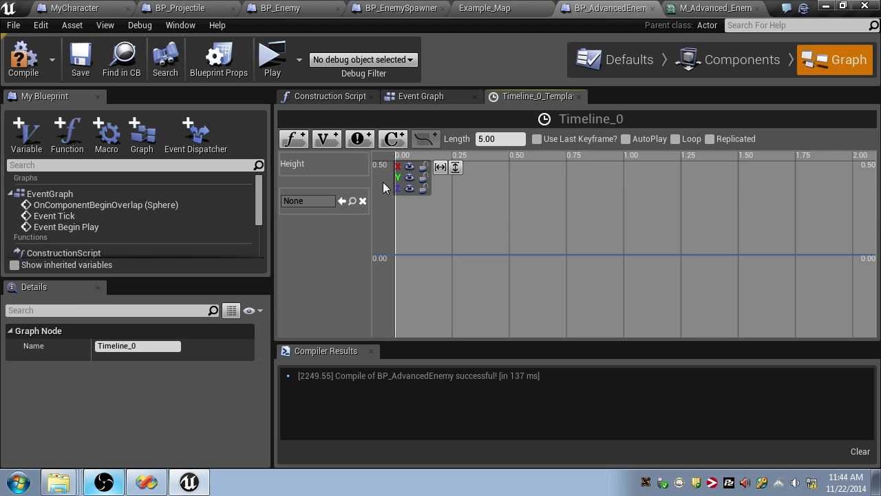
{"action": "left_click", "coordinate": [410, 168]}
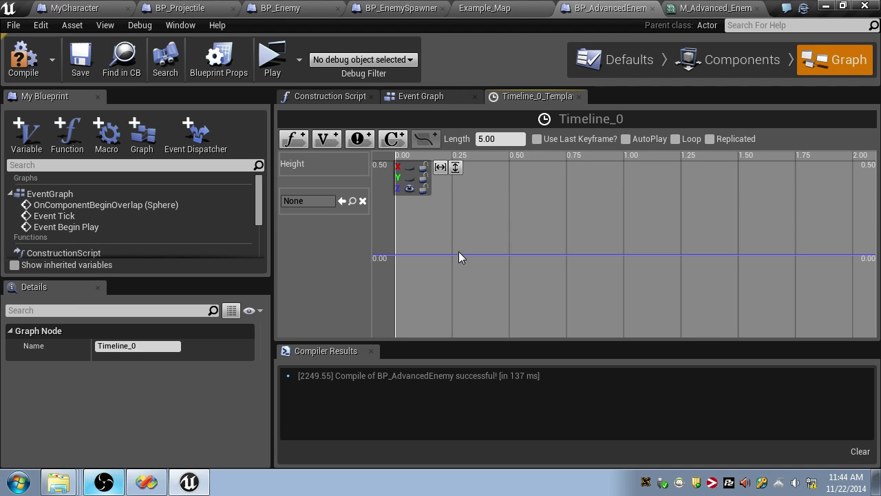
- Add four keys along the Height track's Z curve and set the timeline length to 3.00
{"action": "left_click", "coordinate": [476, 256], "text": "shift"}
{"action": "left_click", "coordinate": [629, 256], "text": "shift"}
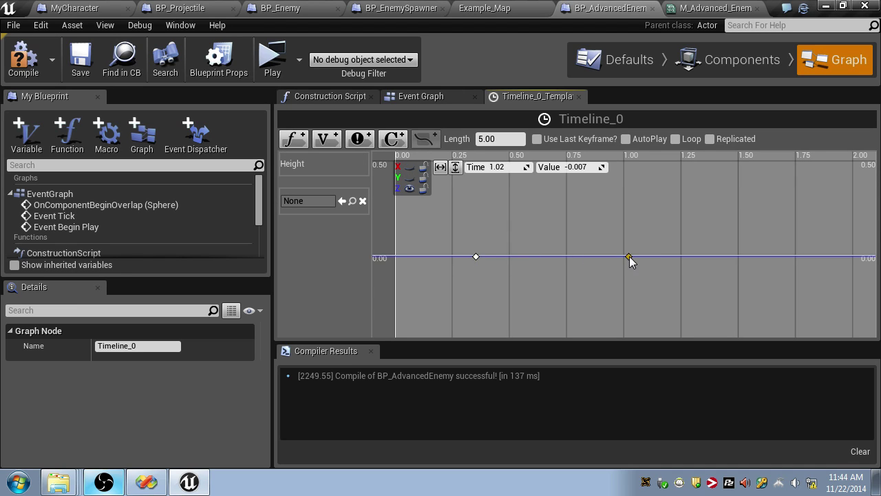
{"action": "left_click", "coordinate": [762, 252], "text": "shift"}
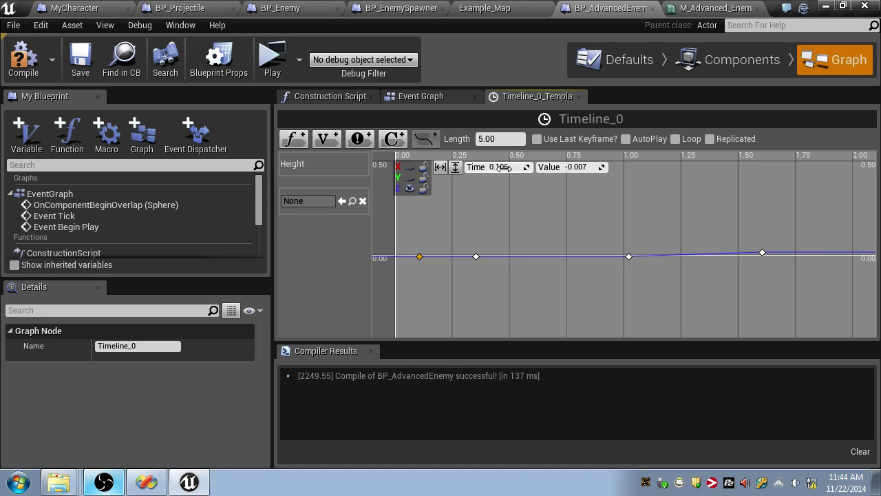
{"action": "left_click", "coordinate": [494, 139]}
{"action": "type", "text": "3"}
{"action": "key", "text": "Return"}
{"action": "left_click_drag", "start_coordinate": [403, 224], "coordinate": [768, 290]}
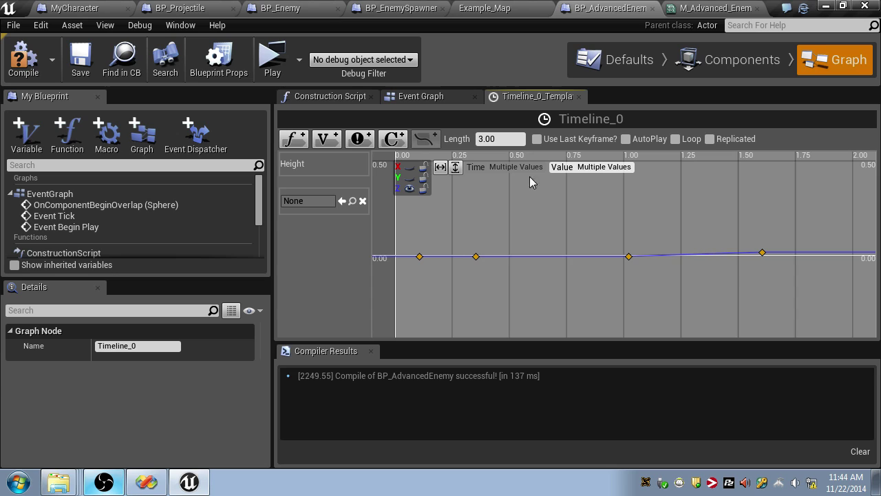
- Set the first Height key to time 0 and value 0
{"action": "left_click", "coordinate": [452, 267]}
{"action": "left_click", "coordinate": [421, 256]}
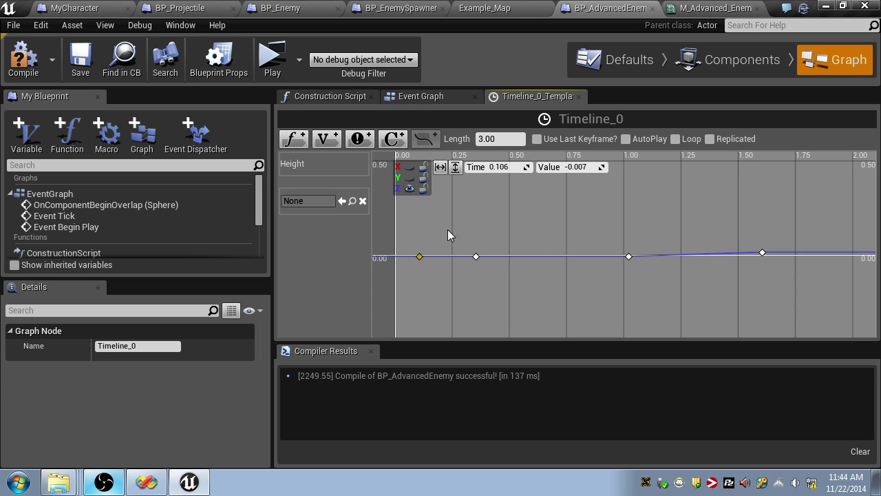
{"action": "left_click", "coordinate": [500, 167]}
{"action": "type", "text": "0"}
{"action": "key", "text": "Return"}
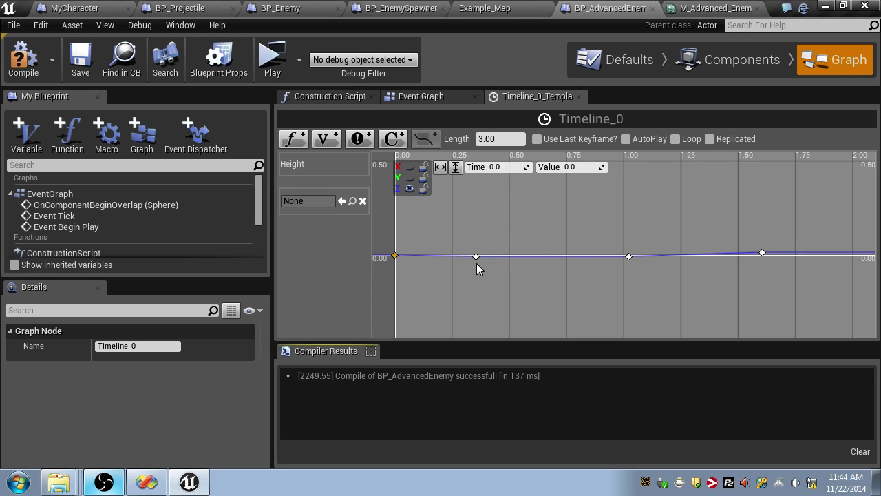
- Set the second Height key to time 1 and value -3, and the third to time 2 and value 3
{"action": "type", "text": "1"}
{"action": "key", "text": "Tab"}
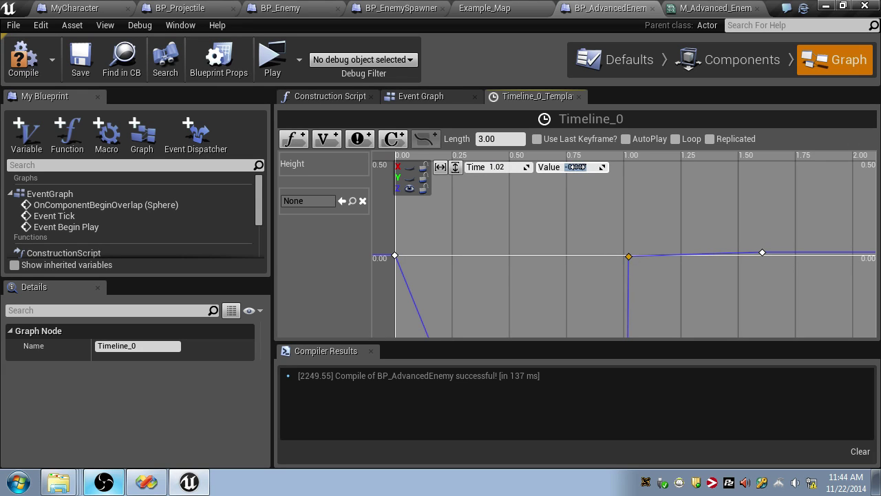
{"action": "key", "text": "Return"}
{"action": "left_click", "coordinate": [507, 170]}
{"action": "type", "text": "2"}
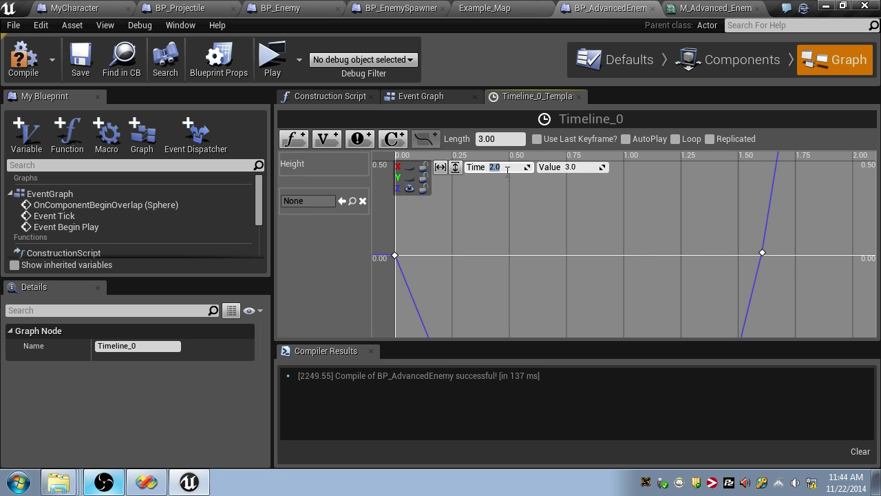
{"action": "key", "text": "Return"}
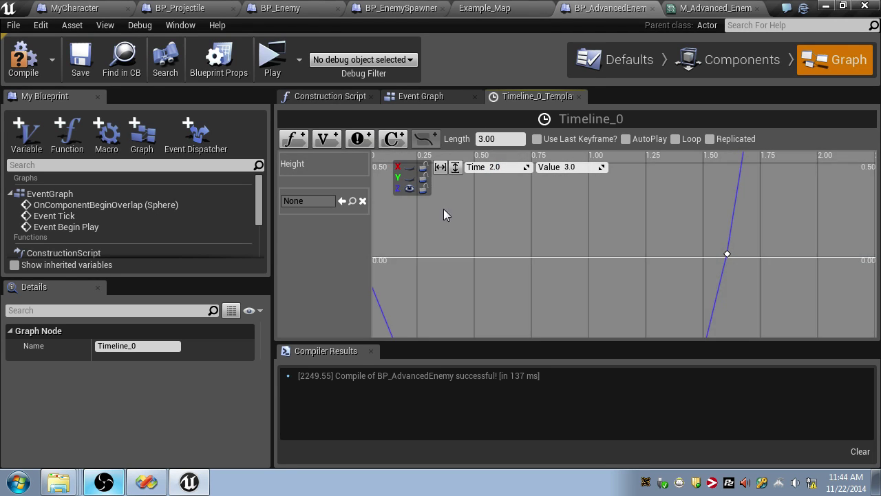
- Fit the curve in view and set the remaining key near time 1.6 to time 2
{"action": "scroll", "coordinate": [443, 208], "scroll_direction": "down", "scroll_amount": 3}
{"action": "left_click", "coordinate": [443, 168]}
{"action": "left_click", "coordinate": [455, 169]}
{"action": "right_click_drag", "start_coordinate": [627, 235], "coordinate": [516, 219]}
{"action": "scroll", "coordinate": [516, 219], "scroll_direction": "down", "scroll_amount": 3}
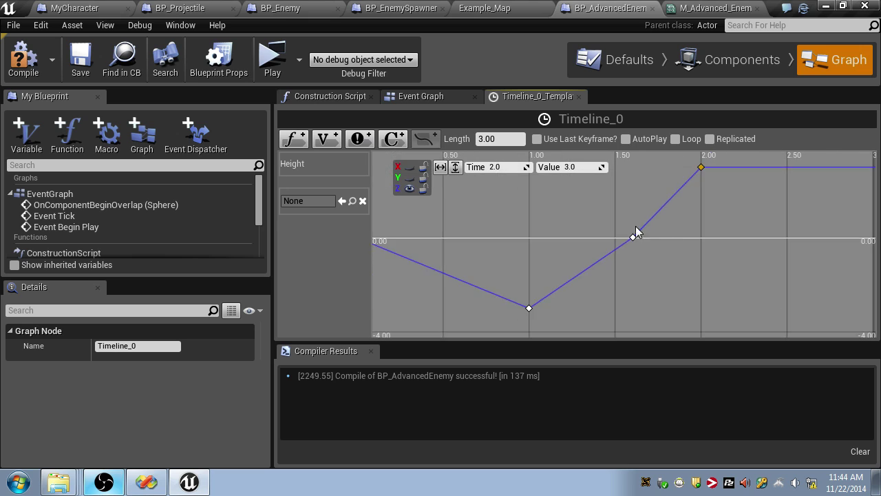
{"action": "mouse_move", "coordinate": [704, 212]}
{"action": "right_mouse_down"}
{"action": "mouse_move", "coordinate": [452, 247]}
{"action": "mouse_move", "coordinate": [714, 226]}
{"action": "right_mouse_up"}
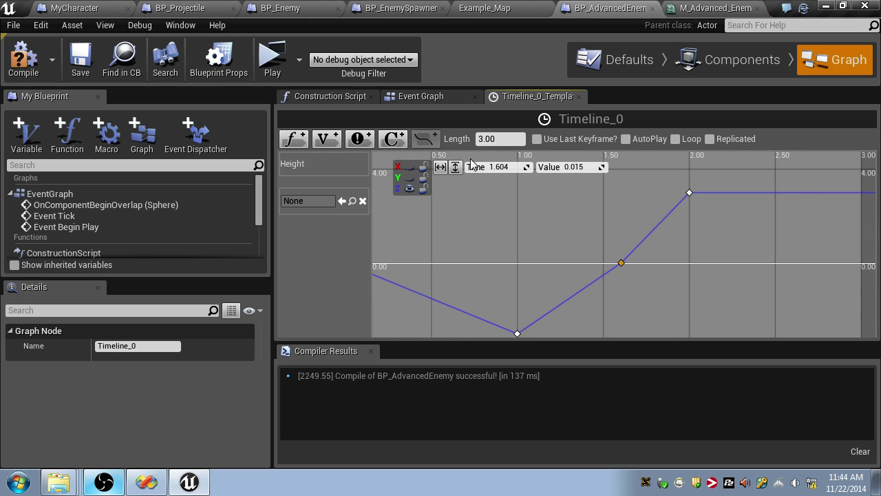
{"action": "type", "text": "2"}
{"action": "key", "text": "Tab"}
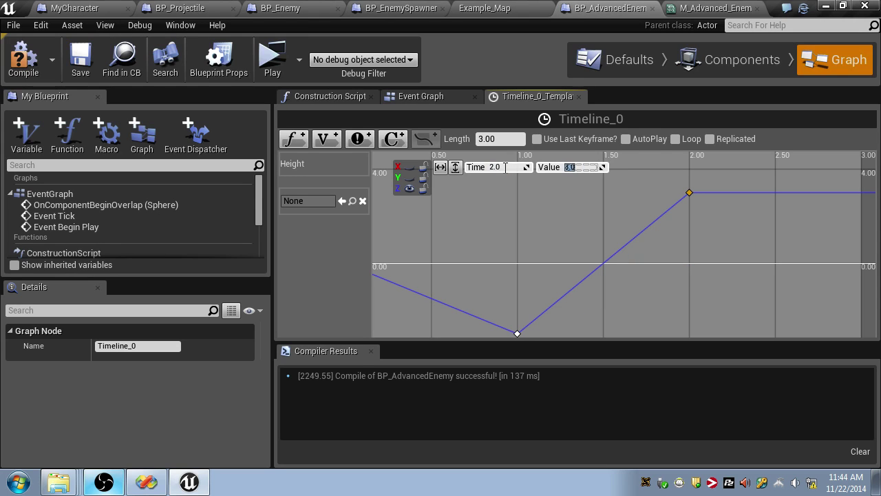
- Separate the overlapping keys near time 2 and set the last key to time 3 and value 0
{"action": "left_click_drag", "start_coordinate": [687, 187], "coordinate": [675, 194]}
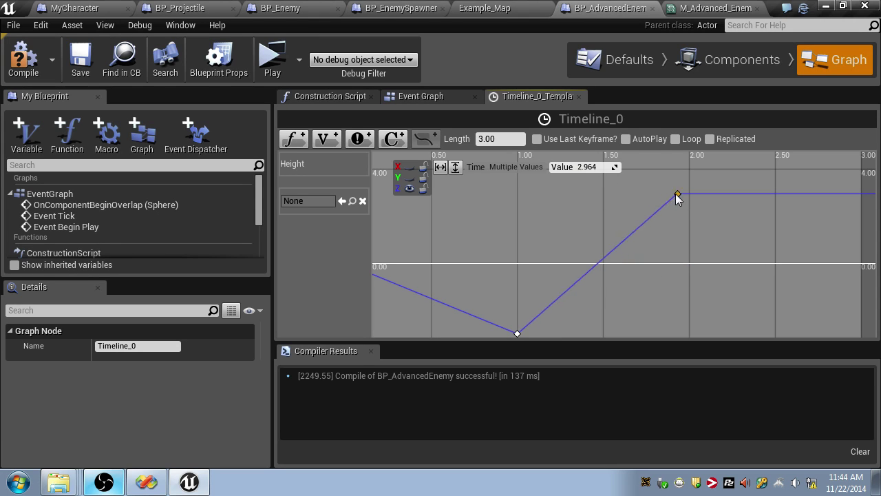
{"action": "left_click", "coordinate": [707, 193], "text": "shift"}
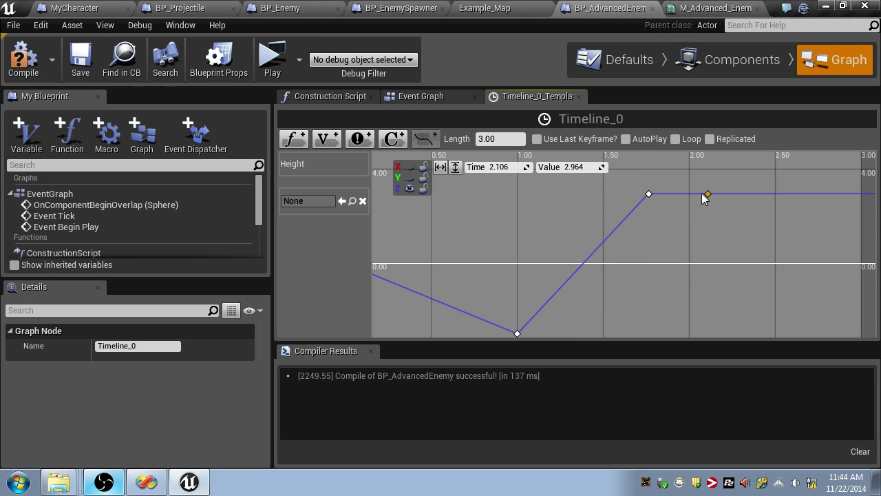
{"action": "left_click", "coordinate": [506, 167]}
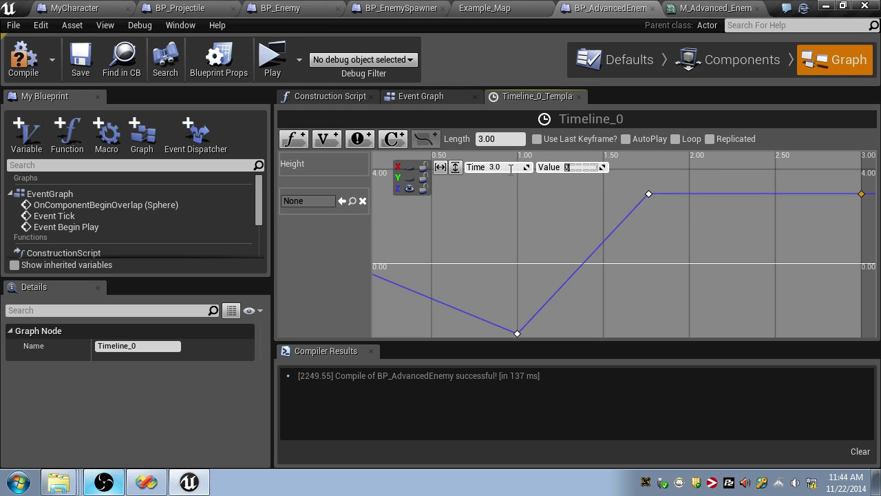
{"action": "key", "text": "ctrl+z"}
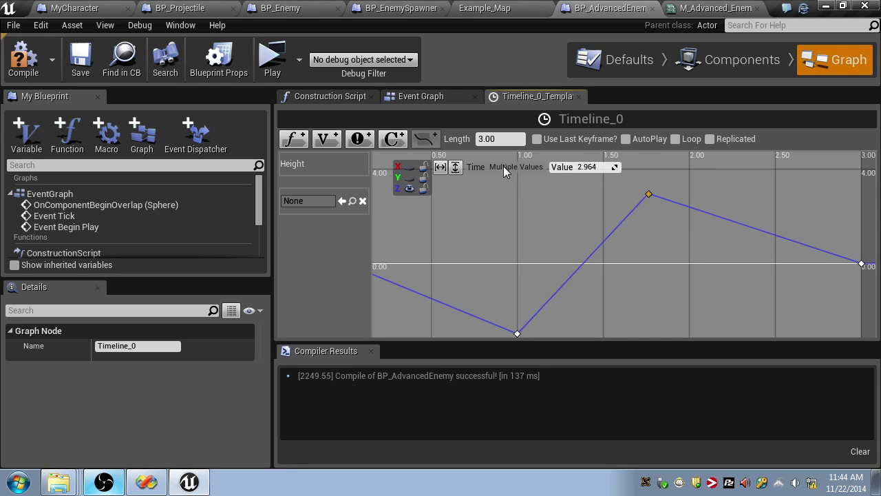
- Set the key between the time 1 and time 3 keys to time 2.0 and value 3.0
{"action": "left_click_drag", "start_coordinate": [648, 193], "coordinate": [647, 304]}
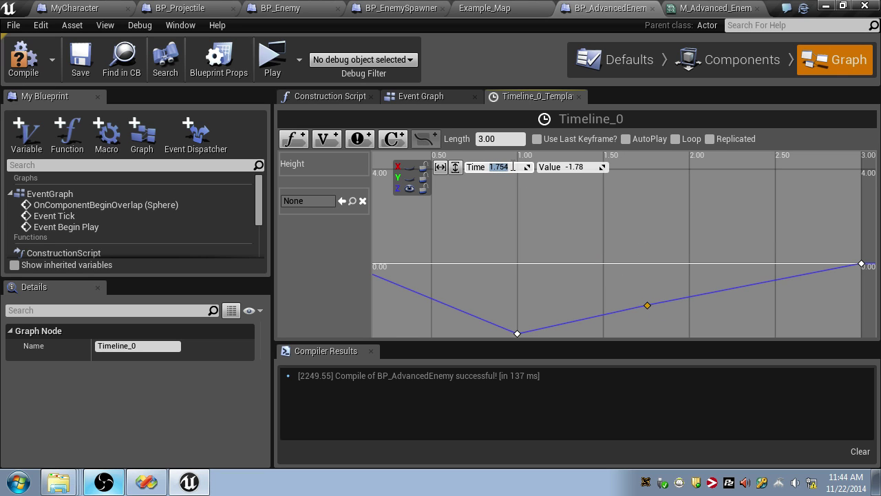
{"action": "type", "text": "2.0"}
{"action": "key", "text": "Tab"}
{"action": "type", "text": "3.0"}
{"action": "key", "text": "Return"}
{"action": "scroll", "coordinate": [509, 232], "scroll_direction": "down", "scroll_amount": 4}
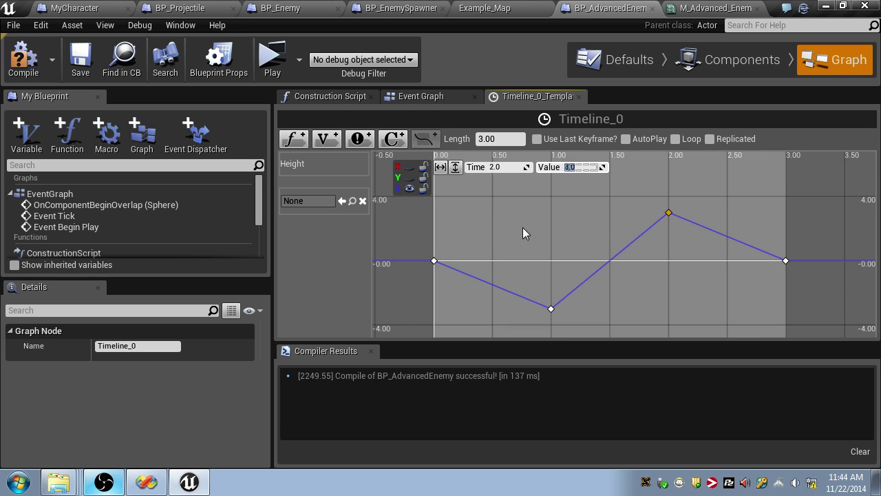
- Select all Height keys and change their interpolation to Auto for a smooth wave
{"action": "left_click_drag", "start_coordinate": [408, 205], "coordinate": [816, 330]}
{"action": "right_click", "coordinate": [550, 313]}
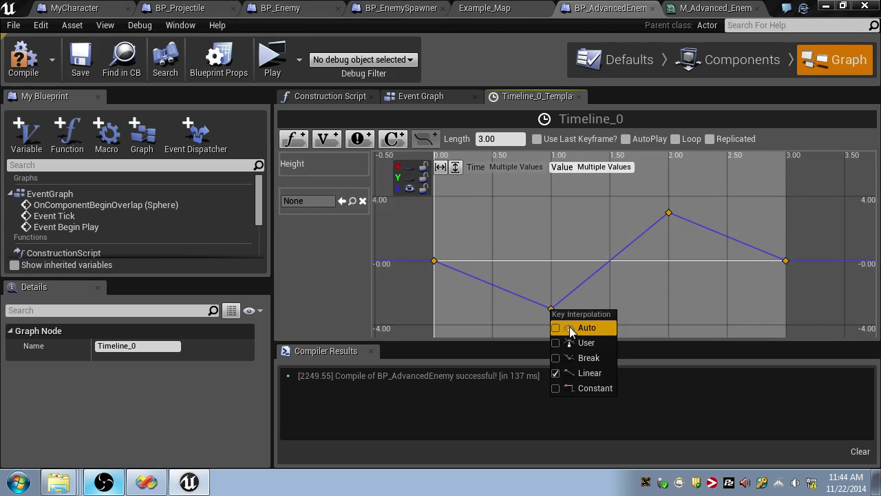
{"action": "left_click", "coordinate": [569, 327]}
{"action": "left_click", "coordinate": [551, 309]}
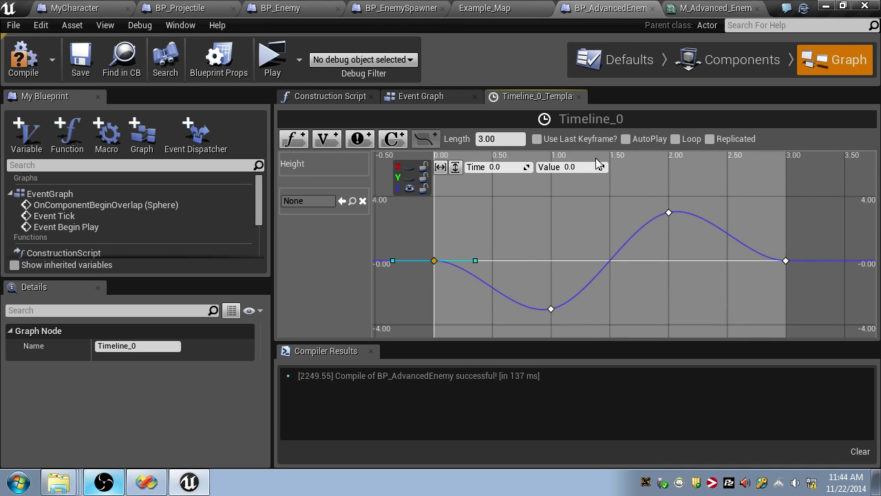
- Enable Loop and Use Last Keyframe for the timeline and save the blueprint
{"action": "left_click", "coordinate": [676, 138]}
{"action": "left_click", "coordinate": [537, 138]}
{"action": "key", "text": "ctrl+s"}
- Return to the event graph and locate the existing Event Begin Play node
{"action": "left_click", "coordinate": [433, 101]}
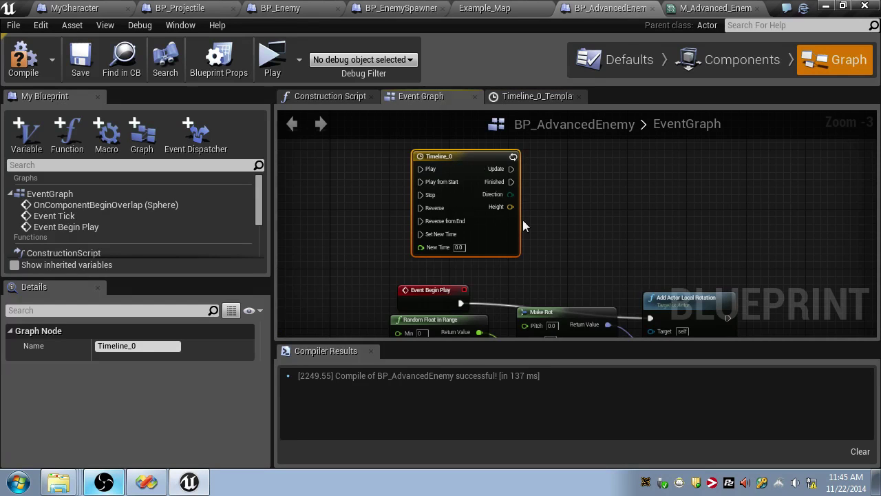
{"action": "scroll", "coordinate": [523, 221], "scroll_direction": "up", "scroll_amount": 3}
{"action": "right_click_drag", "start_coordinate": [348, 185], "coordinate": [472, 219]}
{"action": "right_click", "coordinate": [426, 206]}
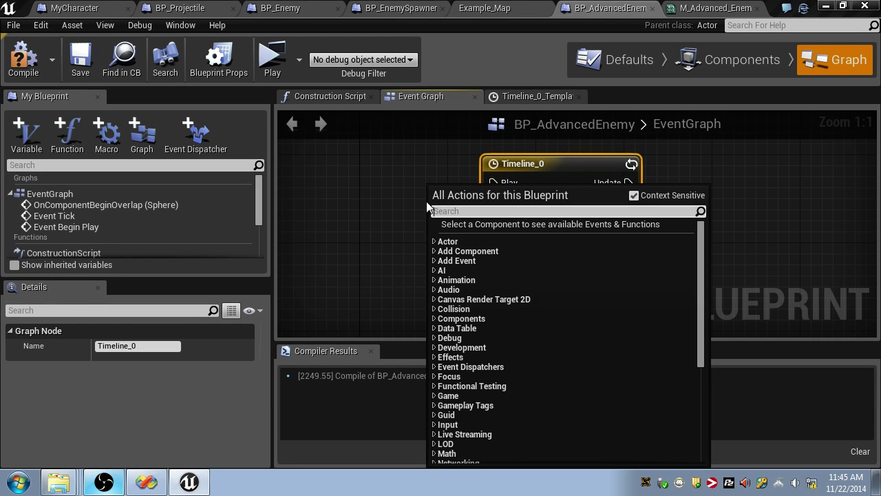
{"action": "type", "text": "event begin"}
{"action": "left_click", "coordinate": [496, 295]}
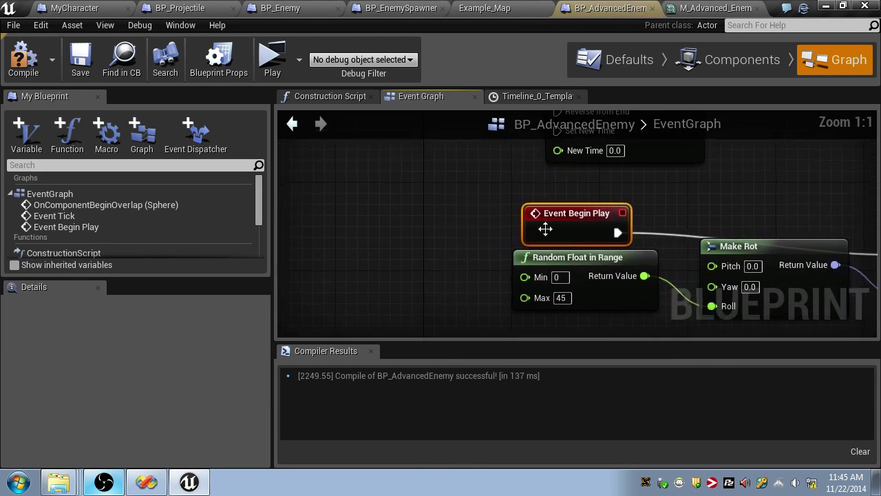
- Move Timeline_0 after the Begin Play chain's Add Actor Local Rotation node and wire that node's execution output to Play
{"action": "scroll", "coordinate": [690, 218], "scroll_direction": "down", "scroll_amount": 5}
{"action": "right_click_drag", "start_coordinate": [691, 218], "coordinate": [509, 268]}
{"action": "left_click_drag", "start_coordinate": [417, 174], "coordinate": [702, 247]}
{"action": "right_click_drag", "start_coordinate": [597, 239], "coordinate": [603, 192]}
{"action": "scroll", "coordinate": [454, 220], "scroll_direction": "up", "scroll_amount": 2}
{"action": "left_click_drag", "start_coordinate": [362, 216], "coordinate": [401, 173]}
{"action": "right_click_drag", "start_coordinate": [647, 199], "coordinate": [472, 191]}
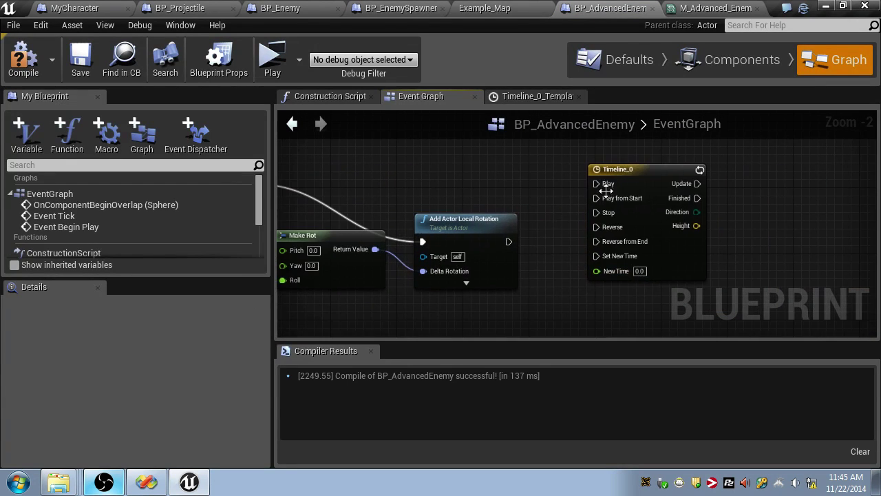
{"action": "left_click_drag", "start_coordinate": [624, 179], "coordinate": [591, 212]}
{"action": "left_click_drag", "start_coordinate": [510, 242], "coordinate": [576, 216]}
- Add an Add Actor Local Offset node with Height feeding Delta Location, and wire the timeline's Update output to its execution input
{"action": "right_click_drag", "start_coordinate": [576, 216], "coordinate": [449, 210]}
{"action": "left_click_drag", "start_coordinate": [537, 252], "coordinate": [592, 235]}
{"action": "type", "text": "Add offset"}
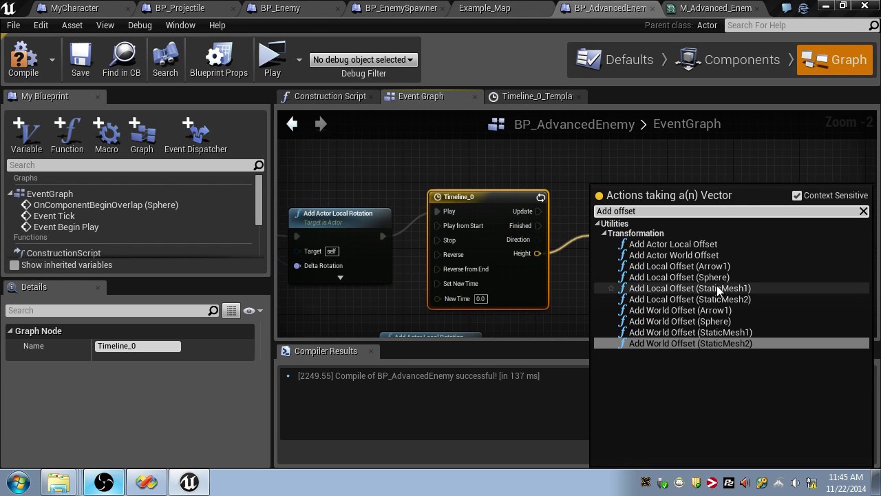
{"action": "left_click", "coordinate": [713, 245]}
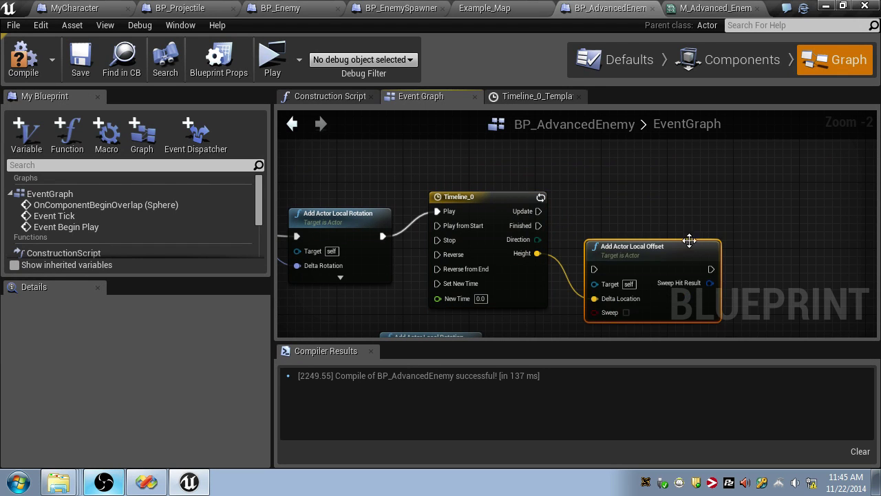
{"action": "left_click_drag", "start_coordinate": [688, 241], "coordinate": [721, 204]}
{"action": "left_click_drag", "start_coordinate": [539, 212], "coordinate": [636, 228]}
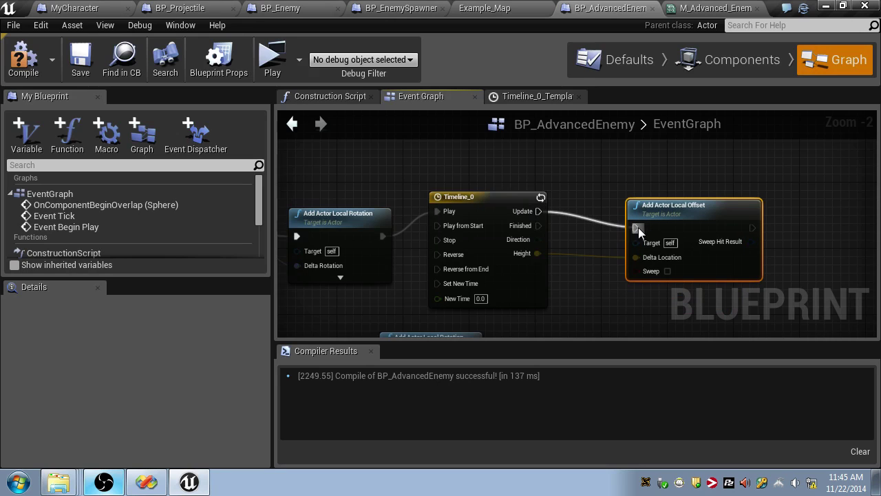
{"action": "scroll", "coordinate": [555, 240], "scroll_direction": "up", "scroll_amount": 2}
- Save and compile BP_AdvancedEnemy, and play-test the game to check the advanced enemy's movement
{"action": "key", "text": "ctrl+s"}
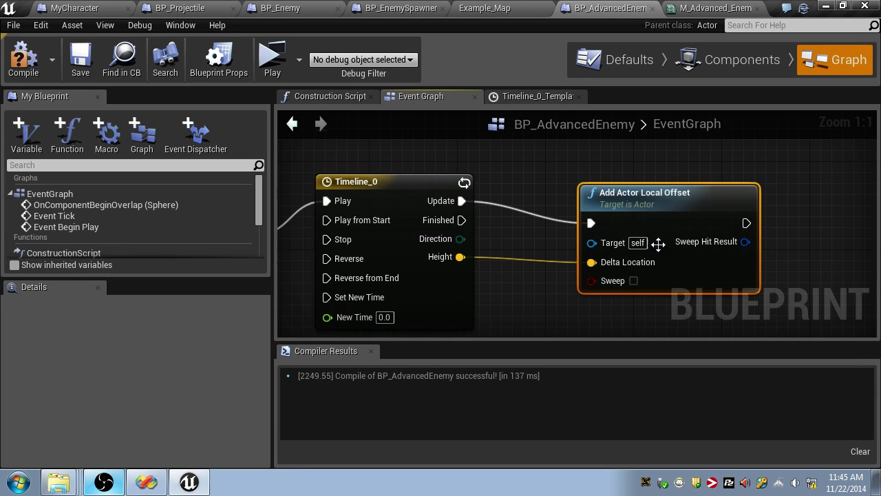
{"action": "left_click", "coordinate": [23, 57]}
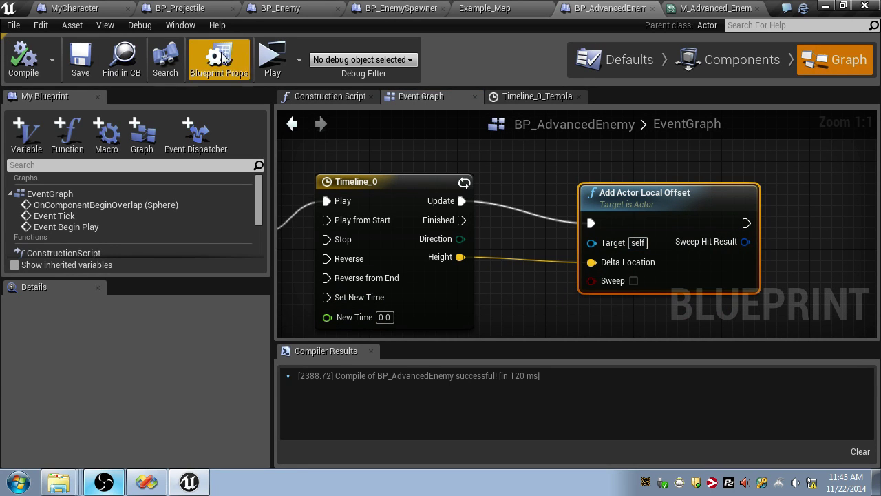
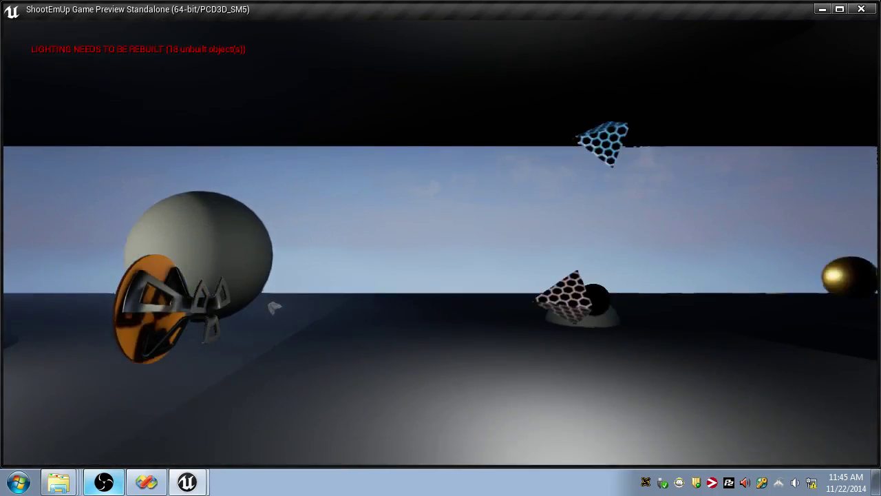
{"action": "key", "text": "Escape"}
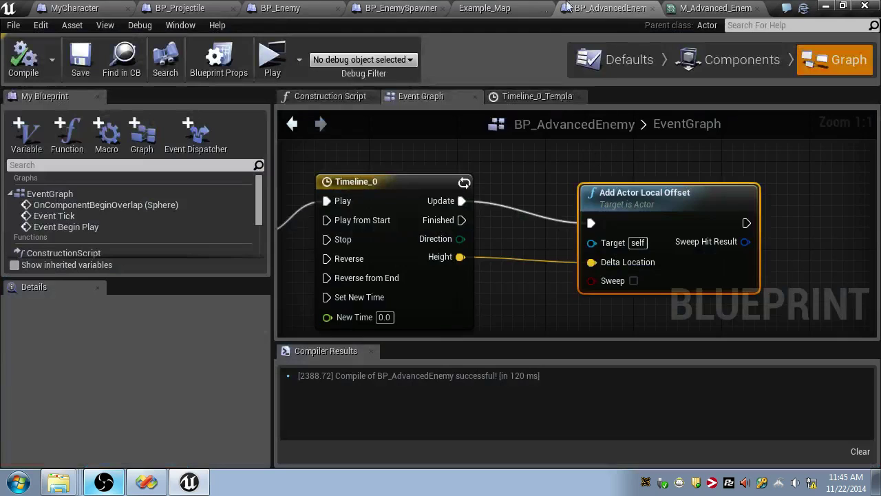
- In BP_Projectile's event graph, move the Cast To BP_AdvancedEnemy node slightly up and closer to the overlap event
{"action": "left_click", "coordinate": [245, 7]}
{"action": "left_click", "coordinate": [214, 7]}
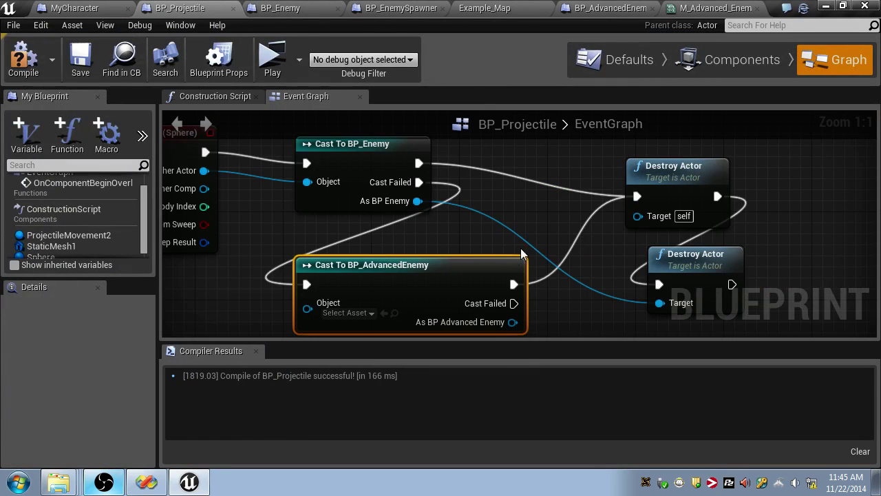
{"action": "right_click_drag", "start_coordinate": [521, 249], "coordinate": [620, 243]}
{"action": "left_click_drag", "start_coordinate": [583, 260], "coordinate": [546, 256]}
{"action": "right_click_drag", "start_coordinate": [632, 307], "coordinate": [612, 307]}
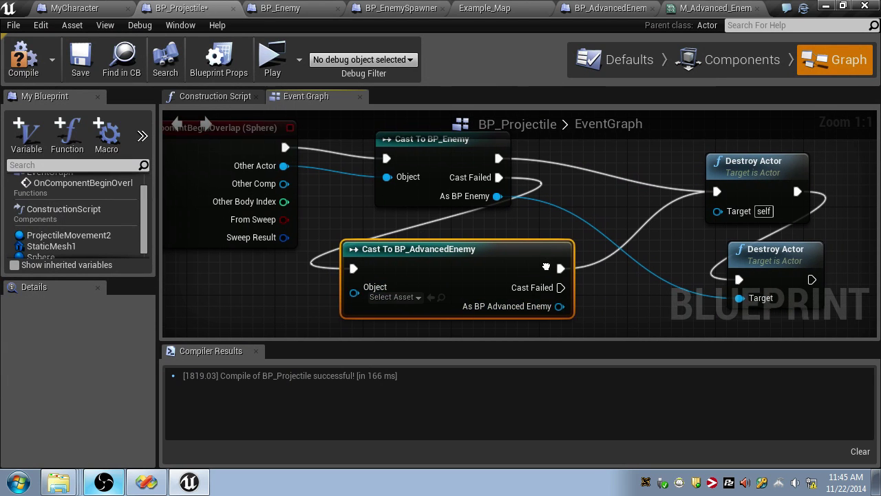
- In Example_Map, set the Player Start's X location to 1200
{"action": "right_click_drag", "start_coordinate": [517, 236], "coordinate": [504, 275]}
{"action": "left_click", "coordinate": [399, 10]}
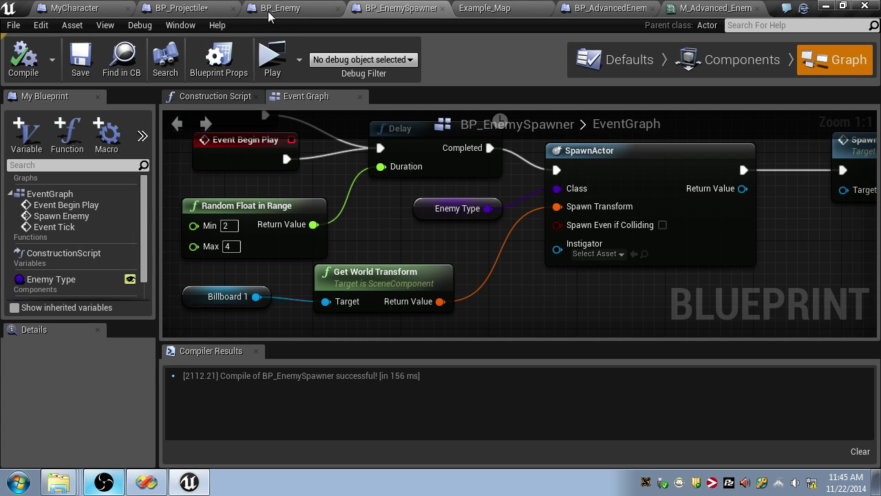
{"action": "left_click", "coordinate": [484, 7]}
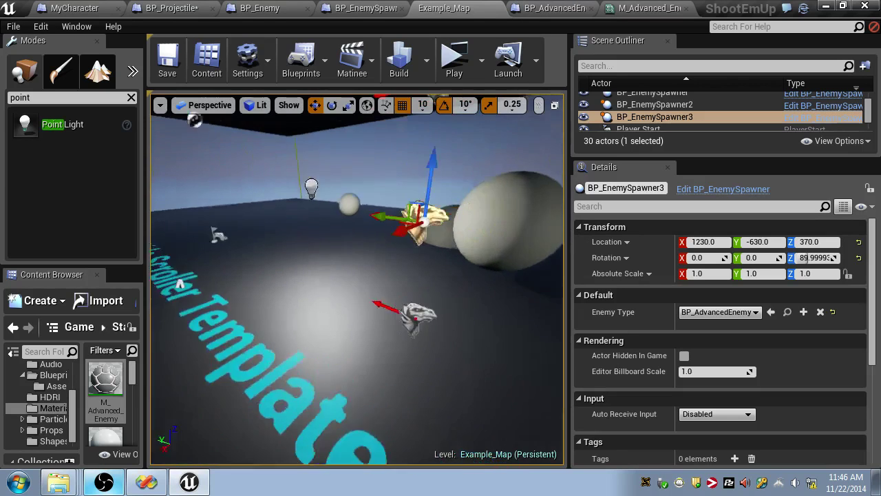
{"action": "right_click_drag", "start_coordinate": [495, 105], "coordinate": [494, 105]}
{"action": "right_click_drag", "start_coordinate": [331, 198], "coordinate": [346, 197]}
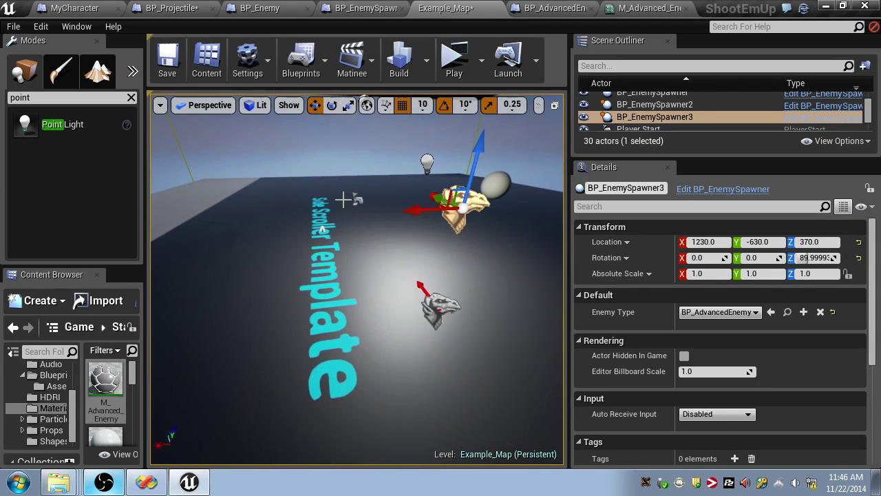
{"action": "left_click", "coordinate": [360, 197]}
{"action": "left_click", "coordinate": [756, 242]}
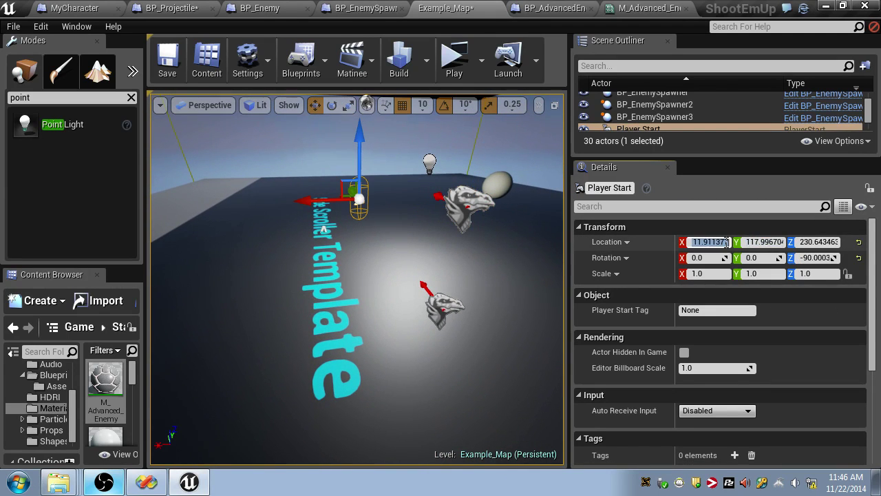
{"action": "type", "text": "1200"}
{"action": "key", "text": "Return"}
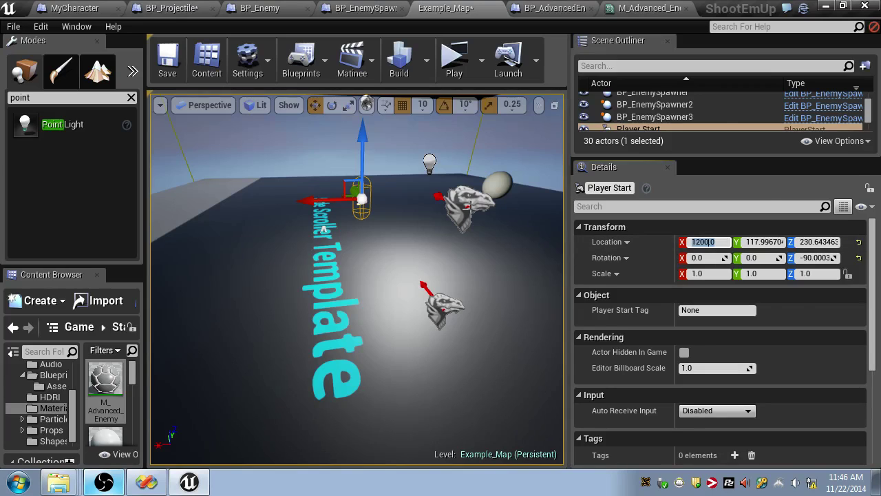
- Set the X location of BP_EnemySpawner3 to 1230
{"action": "left_click", "coordinate": [470, 205]}
{"action": "left_click", "coordinate": [714, 242]}
{"action": "type", "text": "12"}
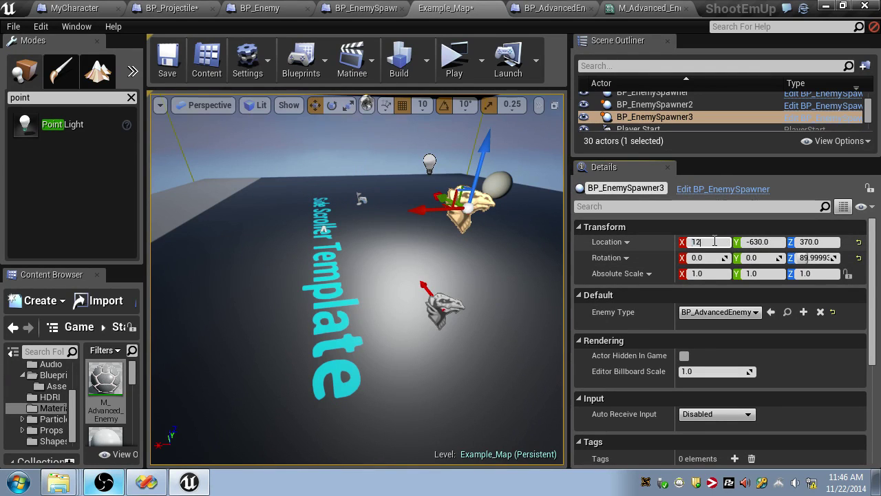
{"action": "type", "text": "30.0"}
{"action": "key", "text": "Return"}
- Set the X location of BP_EnemySpawner and BP_EnemySpawner2 together to 1200, save, and play-test the level
{"action": "left_click", "coordinate": [448, 311]}
{"action": "key", "text": "f"}
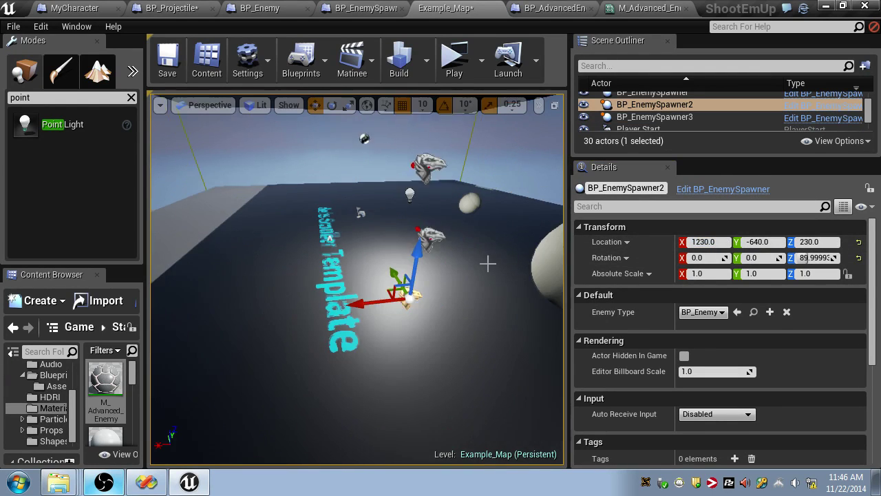
{"action": "left_click", "coordinate": [407, 190], "text": "ctrl"}
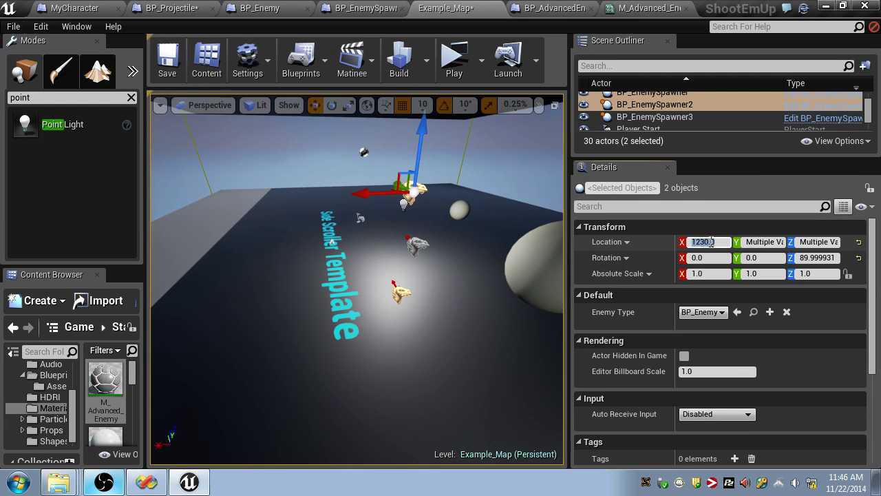
{"action": "left_click", "coordinate": [711, 242]}
{"action": "type", "text": "1200"}
{"action": "key", "text": "Return"}
{"action": "key", "text": "ctrl+s"}
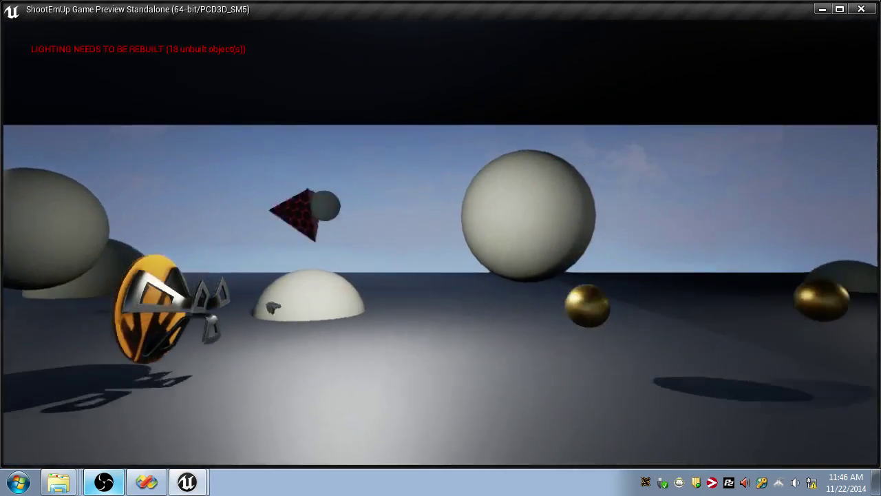
{"action": "key", "text": "Escape"}
- In BP_Projectile's event graph, align Cast To BP_AdvancedEnemy under Cast To BP_Enemy and move the self-targeting Destroy Actor above the other one
{"action": "left_click", "coordinate": [196, 8]}
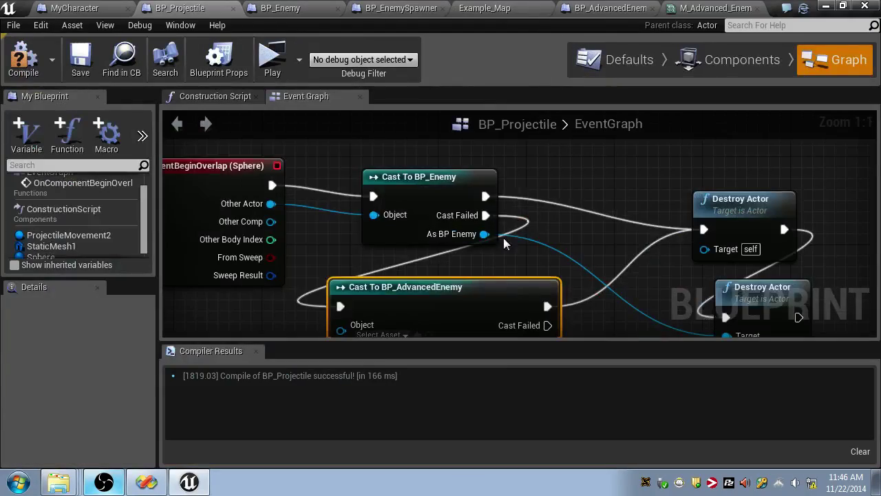
{"action": "right_click_drag", "start_coordinate": [569, 235], "coordinate": [521, 159]}
{"action": "left_click_drag", "start_coordinate": [469, 219], "coordinate": [497, 242]}
{"action": "right_click_drag", "start_coordinate": [555, 202], "coordinate": [533, 228]}
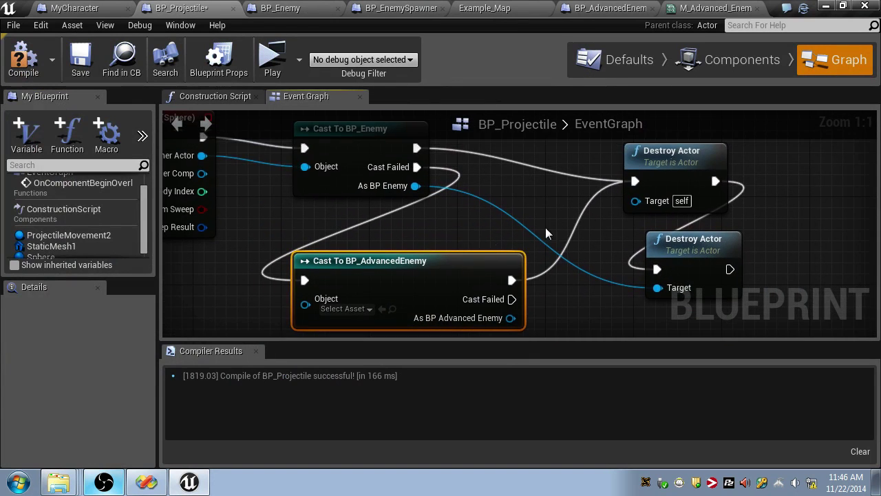
{"action": "left_click_drag", "start_coordinate": [666, 169], "coordinate": [689, 172]}
{"action": "mouse_move", "coordinate": [537, 187]}
{"action": "right_mouse_down"}
{"action": "mouse_move", "coordinate": [557, 209]}
{"action": "mouse_move", "coordinate": [528, 170]}
{"action": "mouse_move", "coordinate": [547, 186]}
{"action": "right_mouse_up"}
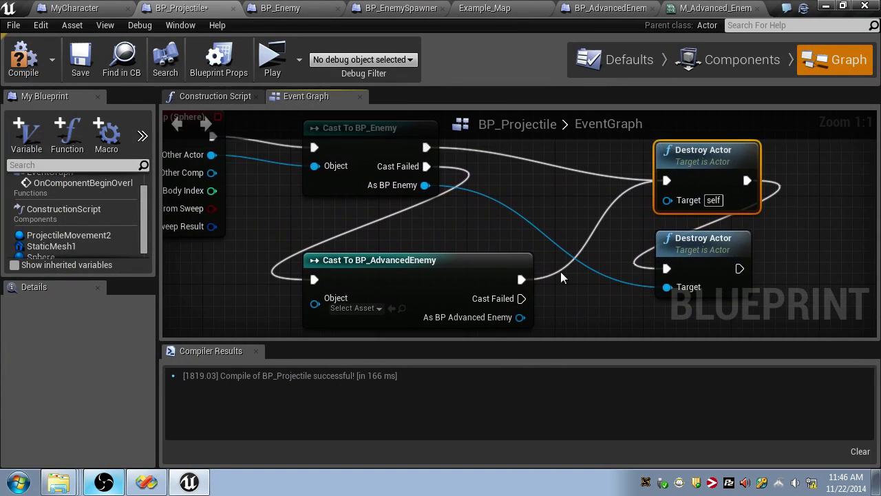
- Wire As BP Advanced Enemy to the second Destroy Actor's Target, shift that node slightly outward, and save and play-test
{"action": "left_click_drag", "start_coordinate": [521, 317], "coordinate": [666, 276]}
{"action": "right_click_drag", "start_coordinate": [665, 276], "coordinate": [555, 301]}
{"action": "key", "text": "ctrl+s"}
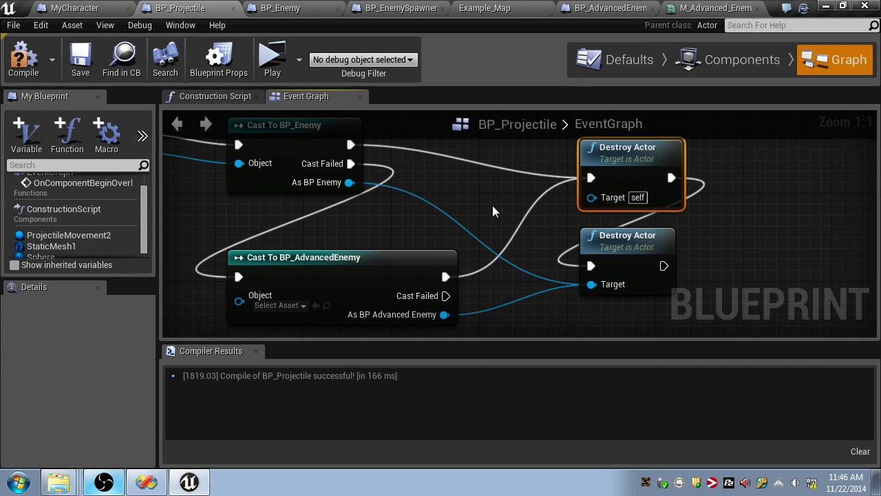
{"action": "left_click_drag", "start_coordinate": [604, 244], "coordinate": [658, 255]}
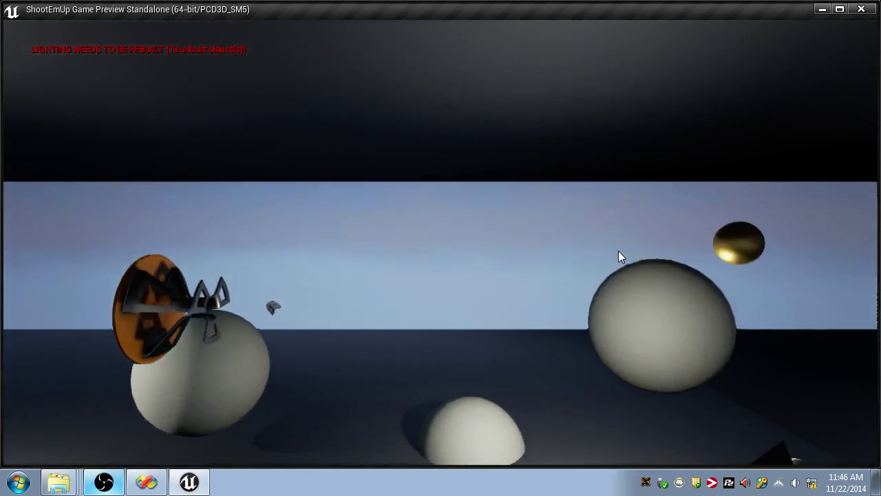
{"action": "key", "text": "Escape"}
- Try giving Cast To BP_AdvancedEnemy its own duplicated pair of Destroy Actor nodes, the second one targeting As BP Advanced Enemy
{"action": "scroll", "coordinate": [432, 242], "scroll_direction": "down", "scroll_amount": 2}
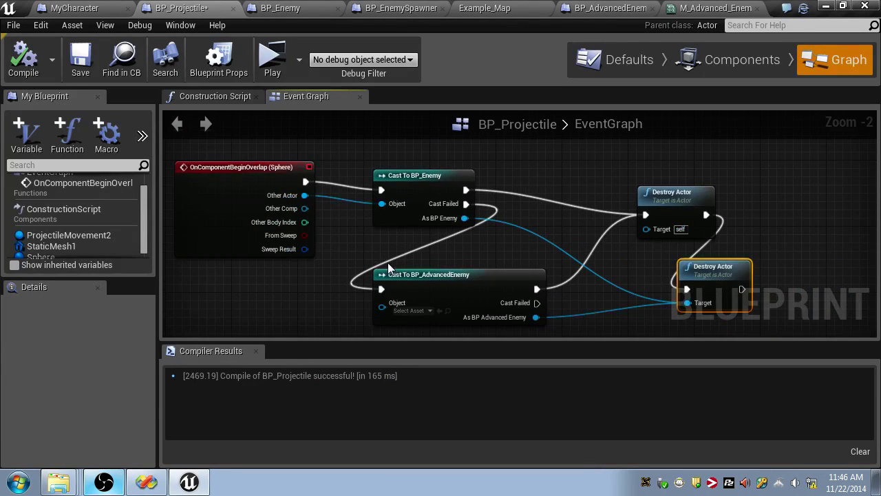
{"action": "right_click_drag", "start_coordinate": [367, 286], "coordinate": [250, 240]}
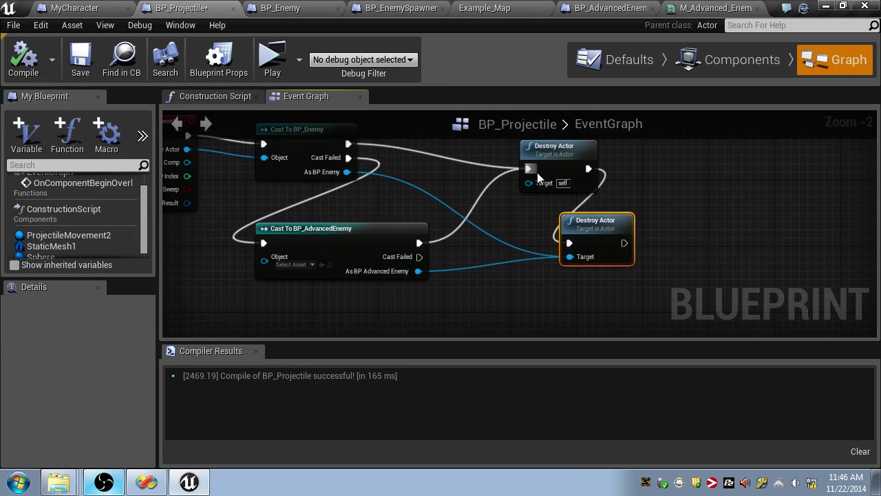
{"action": "key", "text": "ctrl+c"}
{"action": "key", "text": "ctrl+v"}
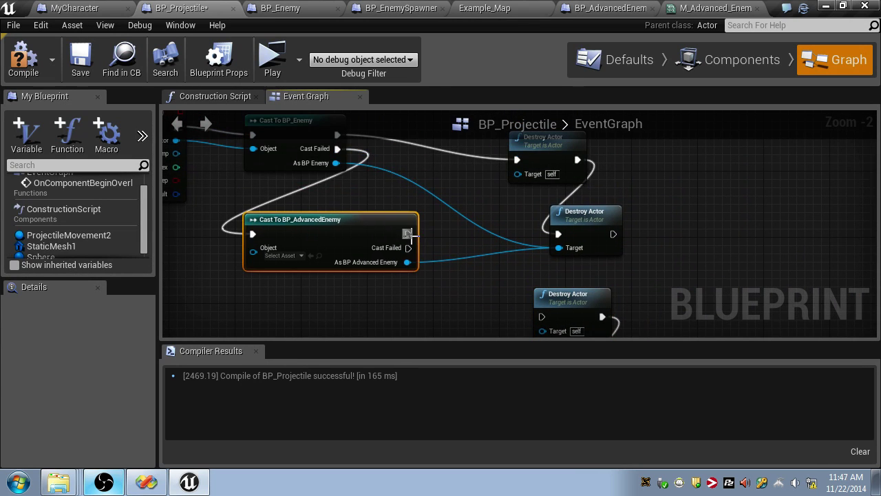
{"action": "right_click_drag", "start_coordinate": [542, 317], "coordinate": [512, 262]}
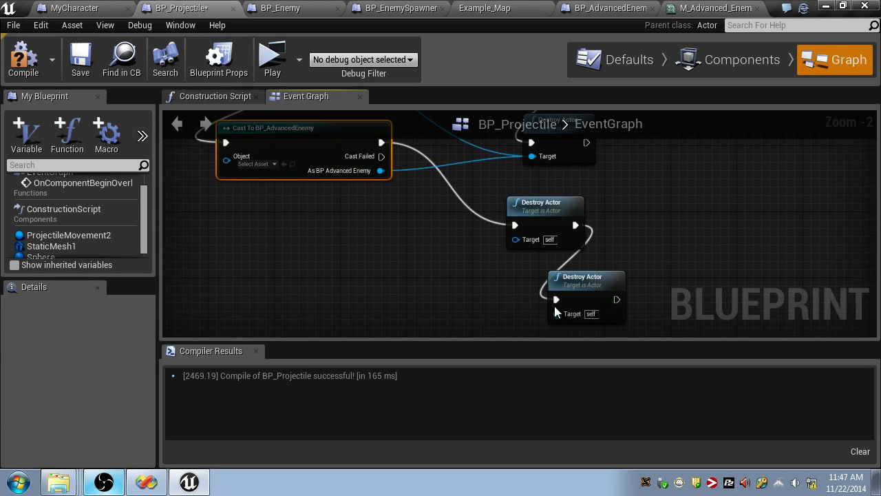
{"action": "left_click_drag", "start_coordinate": [556, 311], "coordinate": [535, 301]}
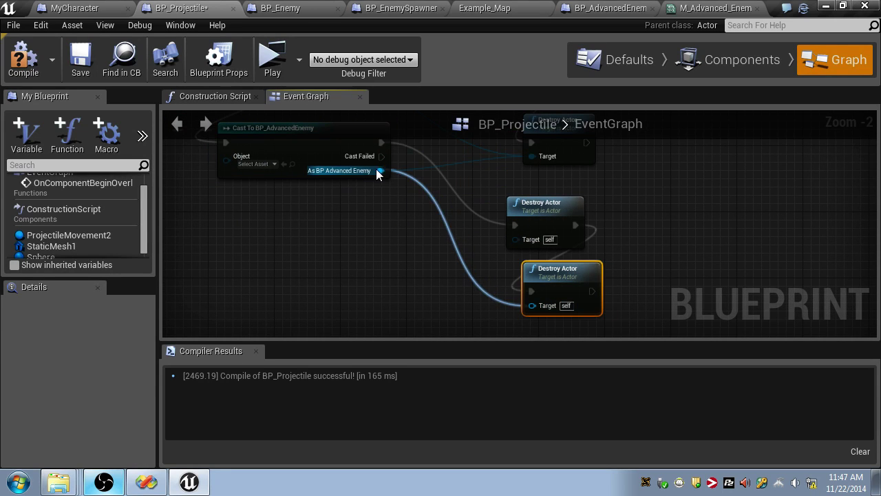
{"action": "right_click_drag", "start_coordinate": [378, 172], "coordinate": [354, 249]}
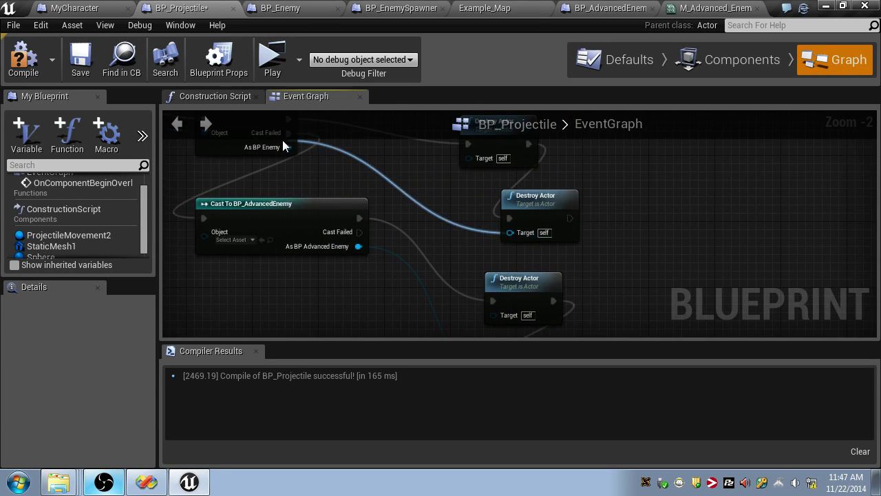
{"action": "right_click_drag", "start_coordinate": [295, 158], "coordinate": [333, 235]}
{"action": "scroll", "coordinate": [241, 150], "scroll_direction": "up", "scroll_amount": 2}
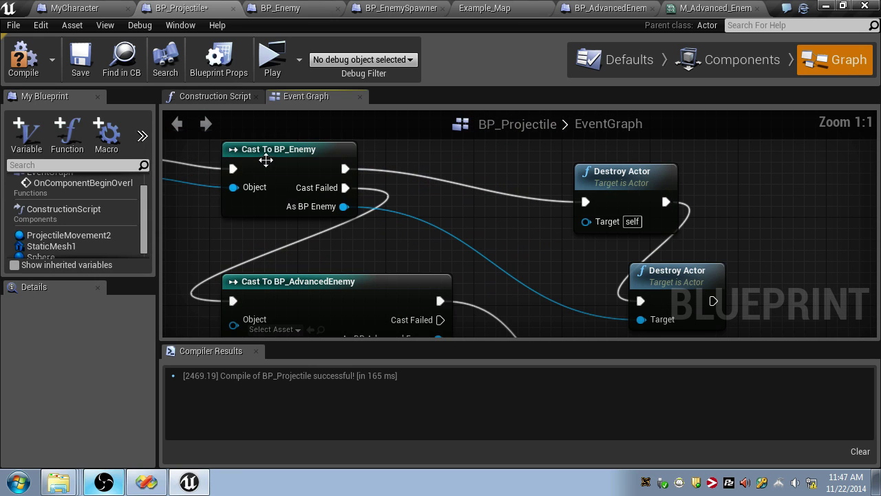
- Wire the overlap event's Other Actor to the Object input of Cast To BP_AdvancedEnemy, then play-test and save BP_Projectile
{"action": "right_click_drag", "start_coordinate": [291, 158], "coordinate": [658, 285]}
{"action": "left_click_drag", "start_coordinate": [302, 192], "coordinate": [404, 335]}
{"action": "right_click_drag", "start_coordinate": [404, 336], "coordinate": [337, 197]}
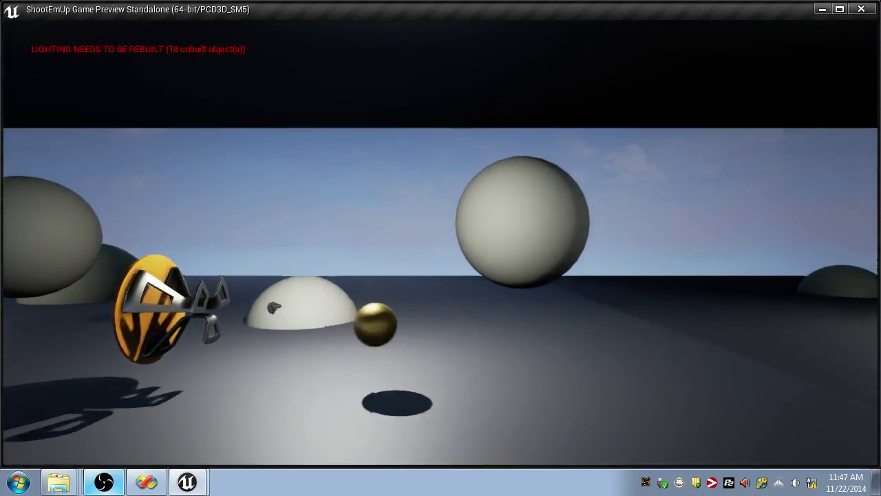
{"action": "key", "text": "Escape"}
{"action": "left_click", "coordinate": [289, 9]}
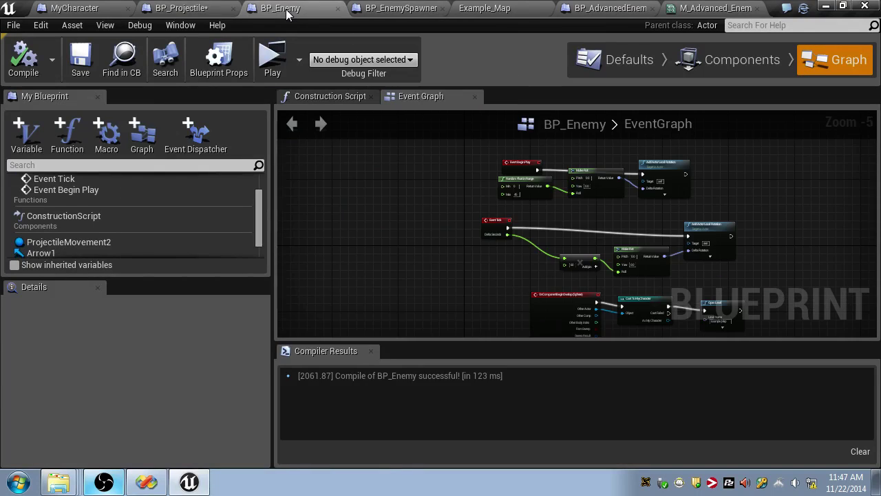
{"action": "left_click", "coordinate": [207, 9]}
{"action": "key", "text": "ctrl+s"}
- Delete the duplicated Destroy Actor pair, reconnect Cast To BP_AdvancedEnemy to the original pair, and play-test shooting the enemies
{"action": "scroll", "coordinate": [678, 232], "scroll_direction": "down", "scroll_amount": 4}
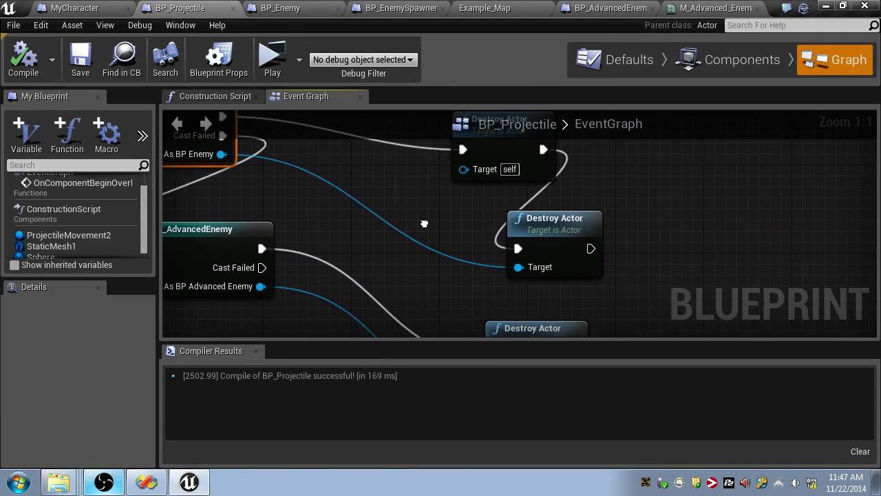
{"action": "right_click_drag", "start_coordinate": [648, 238], "coordinate": [525, 256]}
{"action": "scroll", "coordinate": [642, 232], "scroll_direction": "up", "scroll_amount": 1}
{"action": "right_click_drag", "start_coordinate": [580, 275], "coordinate": [570, 257]}
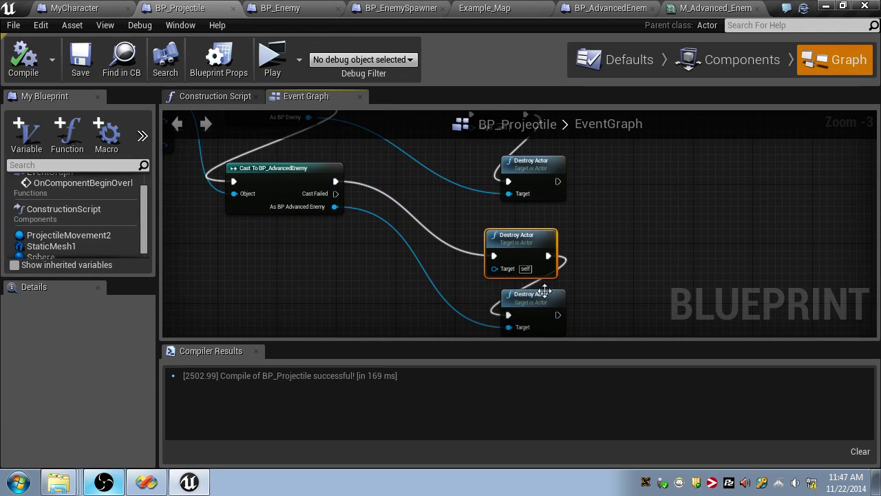
{"action": "key", "text": "Delete"}
{"action": "left_click", "coordinate": [531, 303]}
{"action": "key", "text": "Delete"}
{"action": "right_click_drag", "start_coordinate": [427, 215], "coordinate": [448, 291]}
{"action": "left_click_drag", "start_coordinate": [354, 259], "coordinate": [401, 260]}
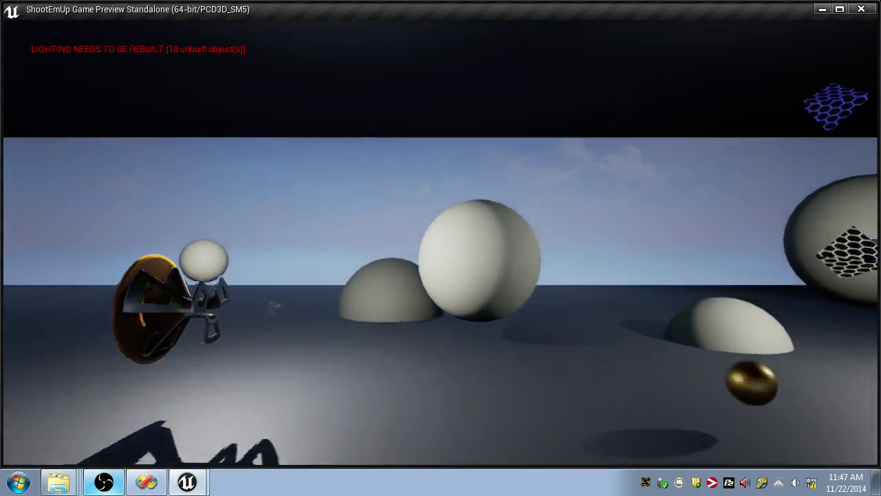
{"action": "key", "text": "Escape"}
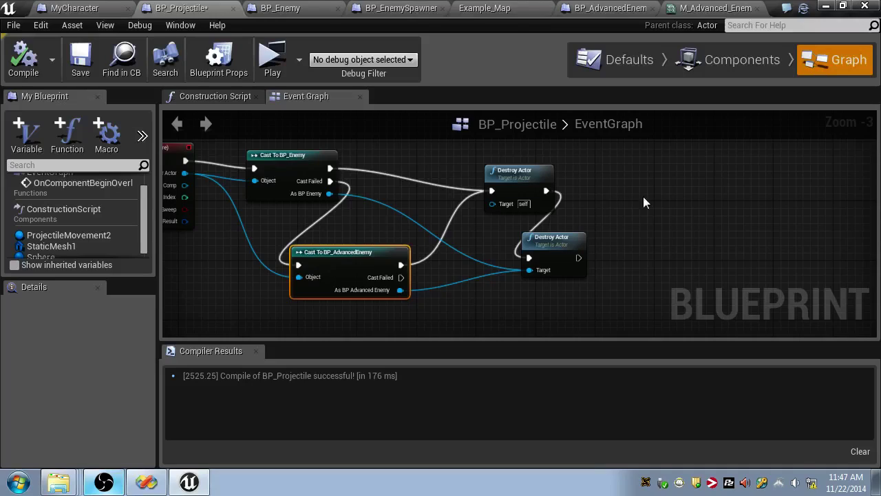
- Add a Spawn Emitter at Location node after the second Destroy Actor, connected to its execution output
{"action": "right_click_drag", "start_coordinate": [643, 197], "coordinate": [583, 200]}
{"action": "left_click_drag", "start_coordinate": [515, 238], "coordinate": [573, 234]}
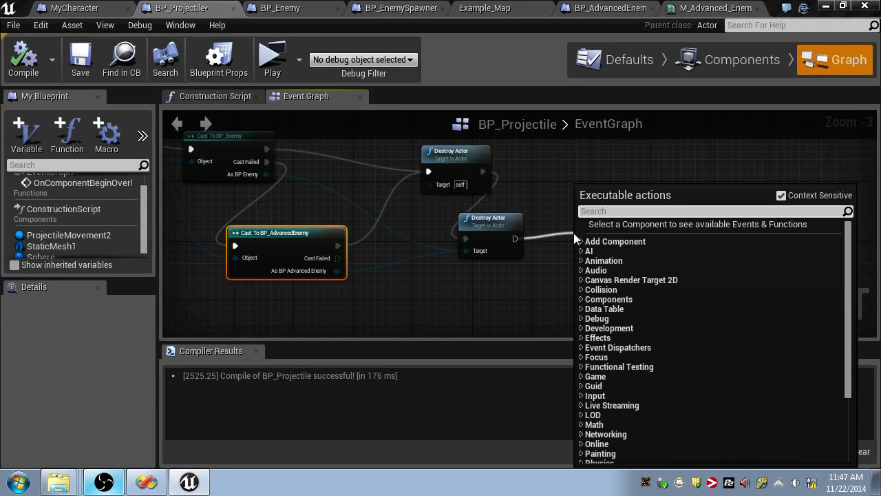
{"action": "type", "text": "Create emi"}
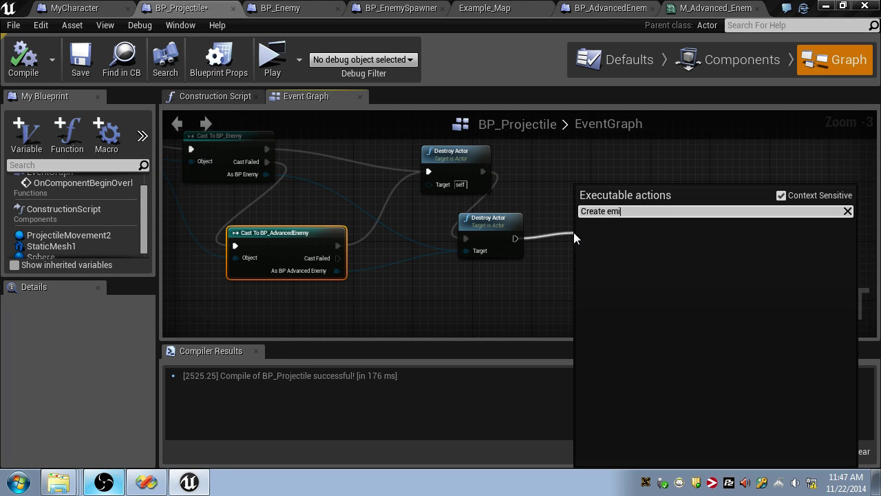
{"action": "key", "text": "ctrl+v"}
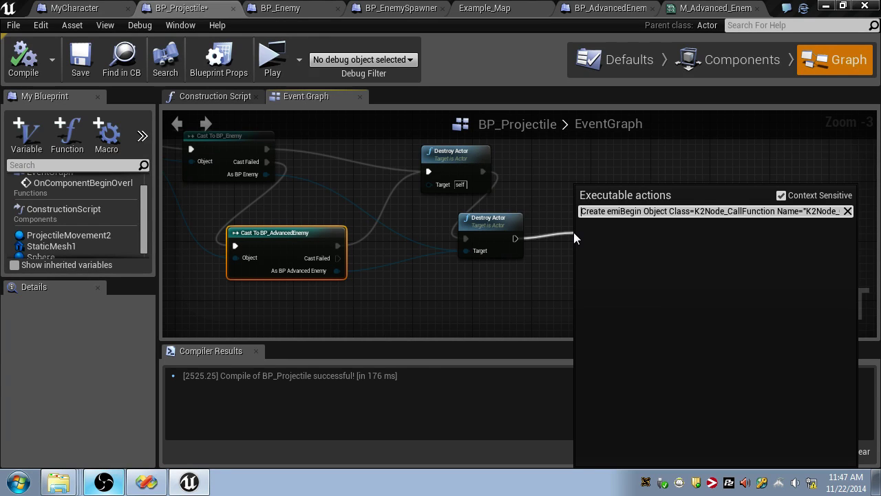
{"action": "key", "text": "ctrl+a"}
{"action": "key", "text": "BackSpace"}
{"action": "type", "text": "E"}
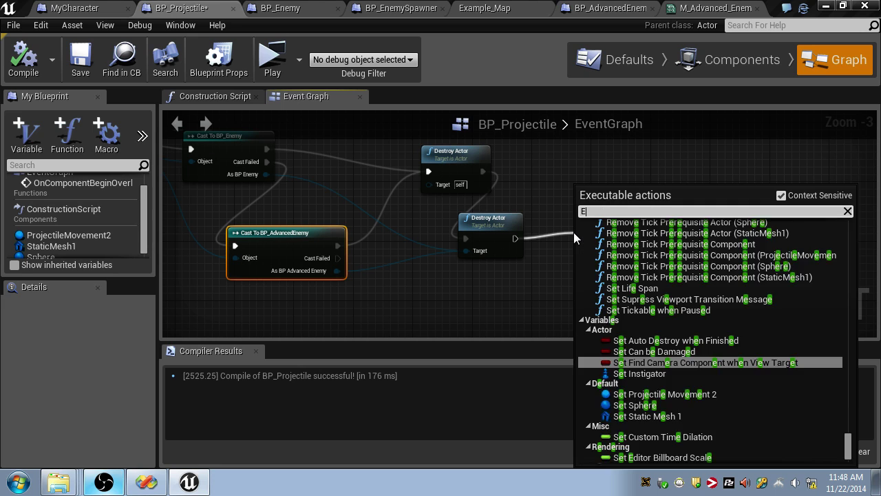
{"action": "type", "text": "mitter"}
{"action": "left_click", "coordinate": [660, 283]}
{"action": "left_click_drag", "start_coordinate": [668, 252], "coordinate": [690, 227]}
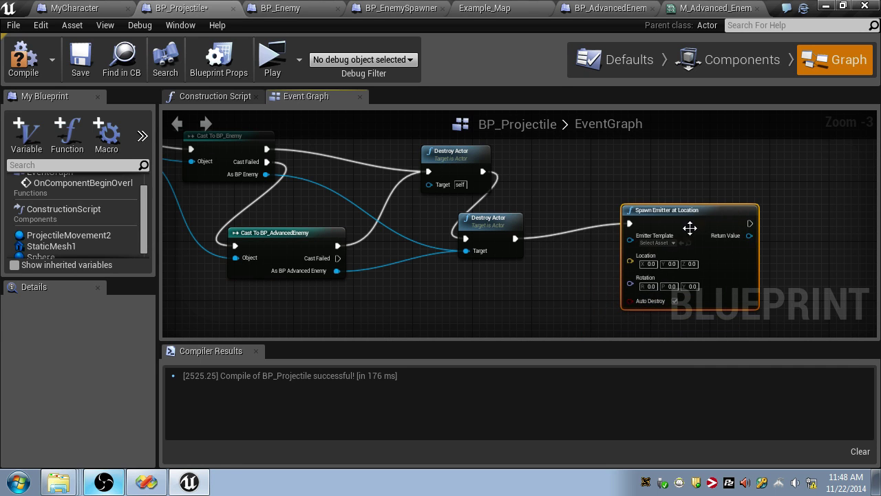
- Feed a Get Actor Location node into the emitter's Location and place it beneath the second Destroy Actor
{"action": "left_click_drag", "start_coordinate": [629, 260], "coordinate": [550, 284]}
{"action": "type", "text": "Get Actor Lo"}
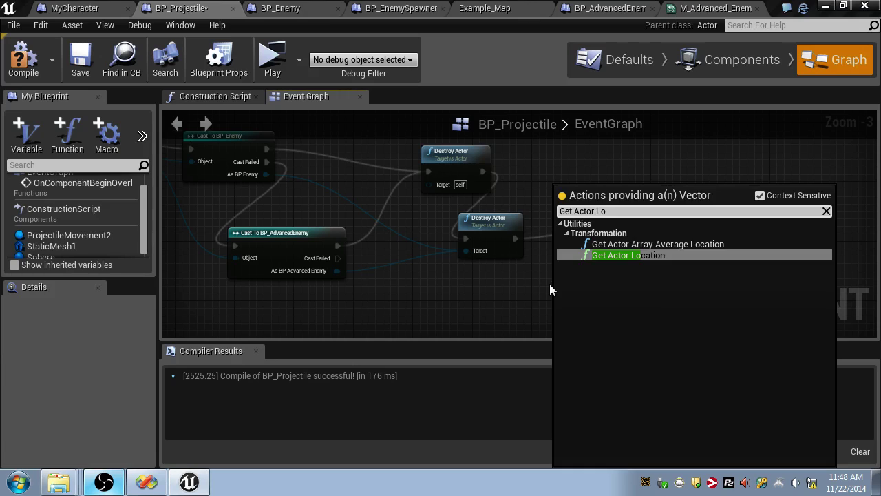
{"action": "key", "text": "Return"}
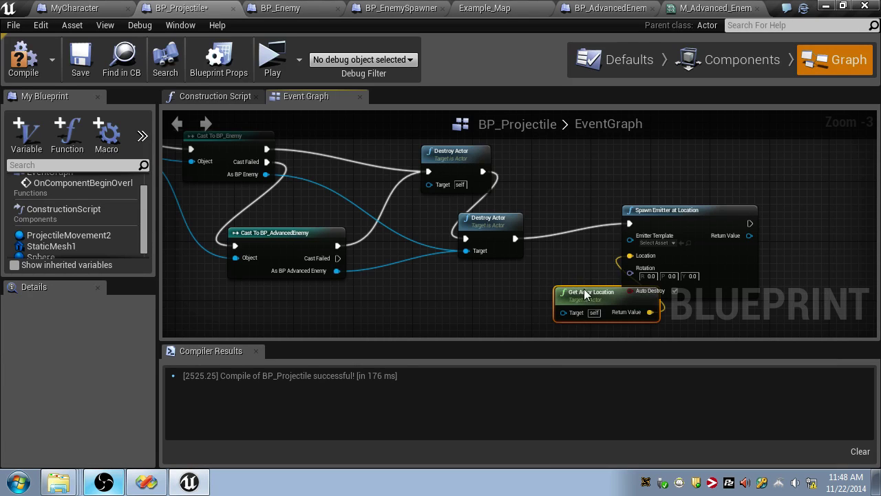
{"action": "left_click_drag", "start_coordinate": [611, 291], "coordinate": [512, 290]}
{"action": "right_click_drag", "start_coordinate": [542, 271], "coordinate": [471, 246]}
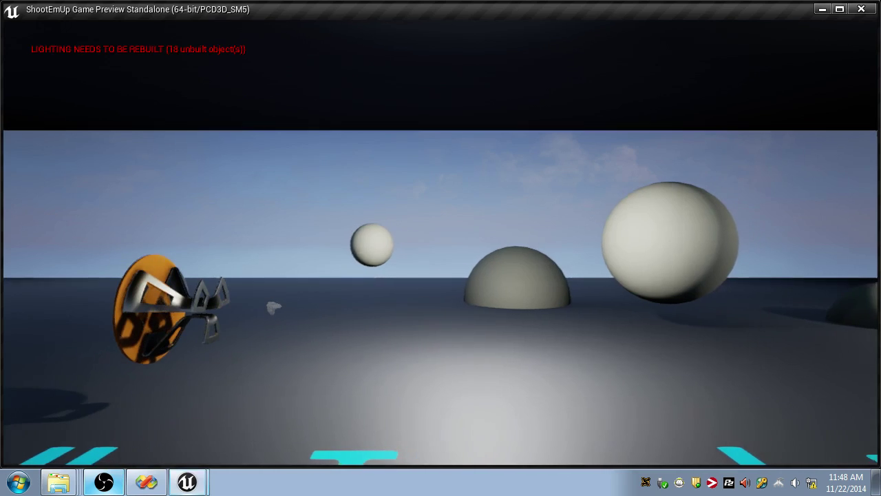
- Close the game preview and set the Spawn Emitter at Location node's Emitter Template to P_Explosion
{"action": "key", "text": "Escape"}
{"action": "left_click", "coordinate": [585, 217]}
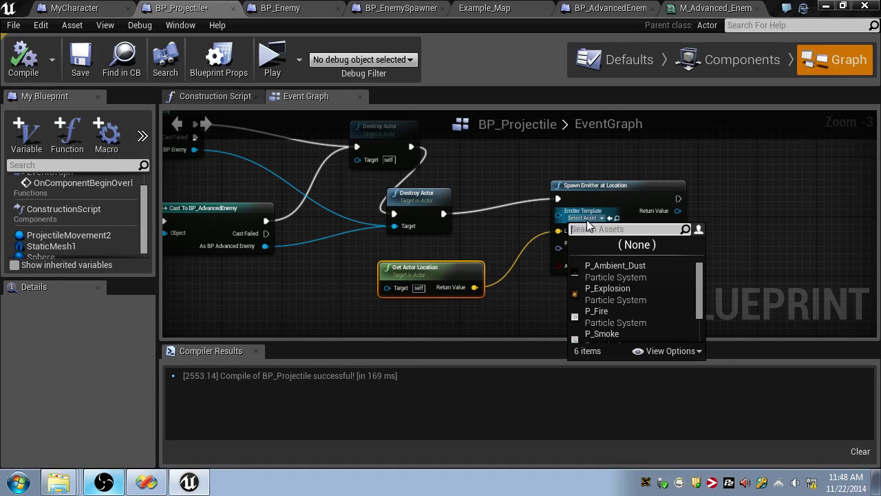
{"action": "left_click", "coordinate": [622, 289]}
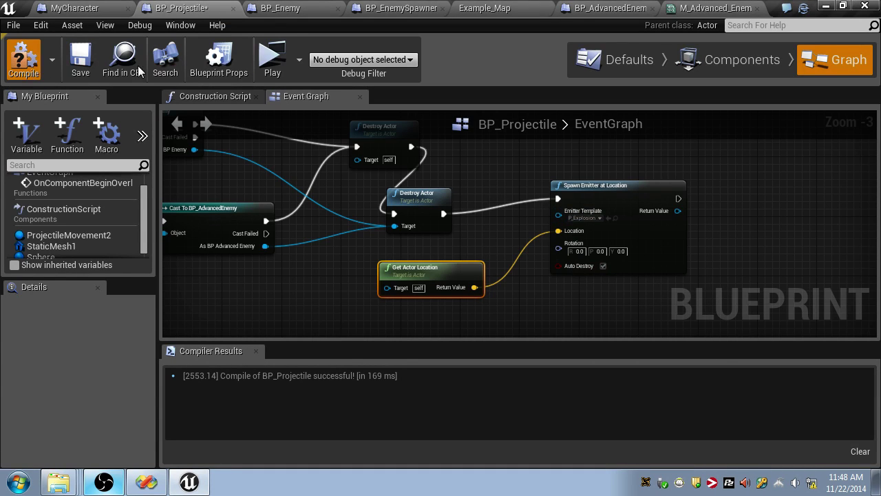
- Play-test the game by moving up and down and shooting at the enemies to check the explosion effect
{"action": "key", "text": "space"}
{"action": "key", "text": "w"}
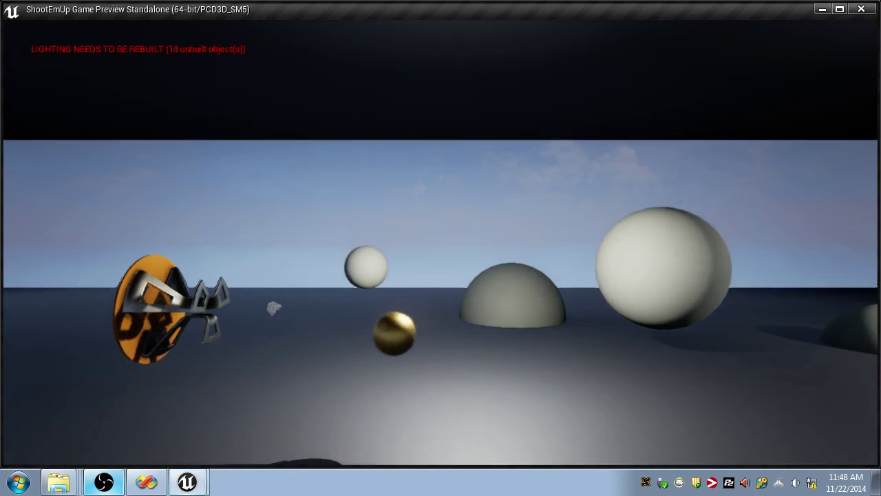
{"action": "key", "text": "space"}
{"action": "key", "text": "s"}
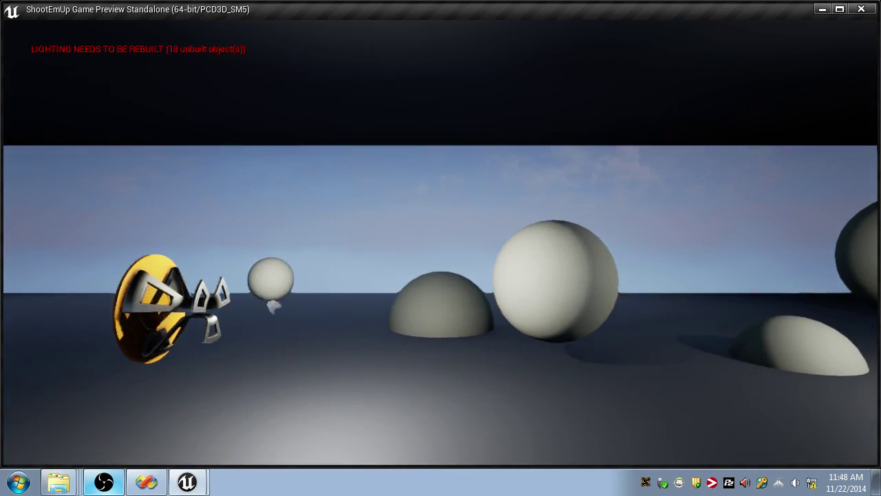
{"action": "key", "text": "w"}
{"action": "key", "text": "w"}
{"action": "key", "text": "s"}
{"action": "key", "text": "space"}
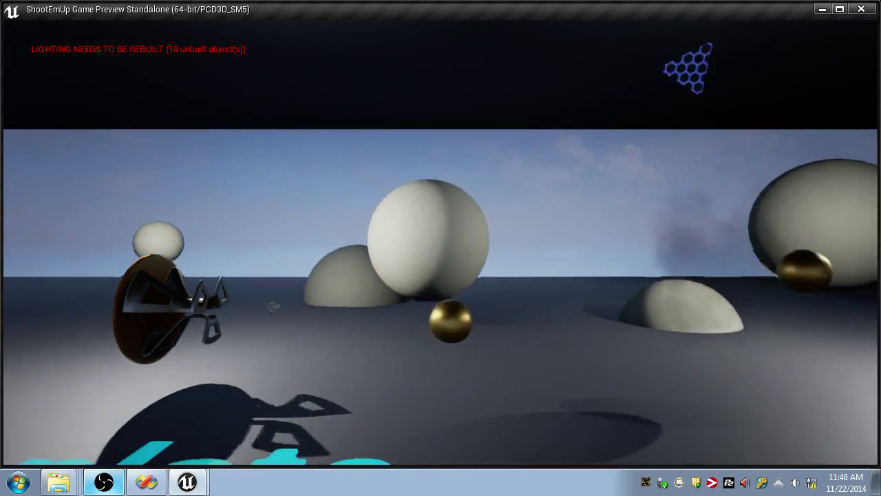
{"action": "key", "text": "w"}
{"action": "key", "text": "s"}
{"action": "key", "text": "space"}
{"action": "key", "text": "space"}
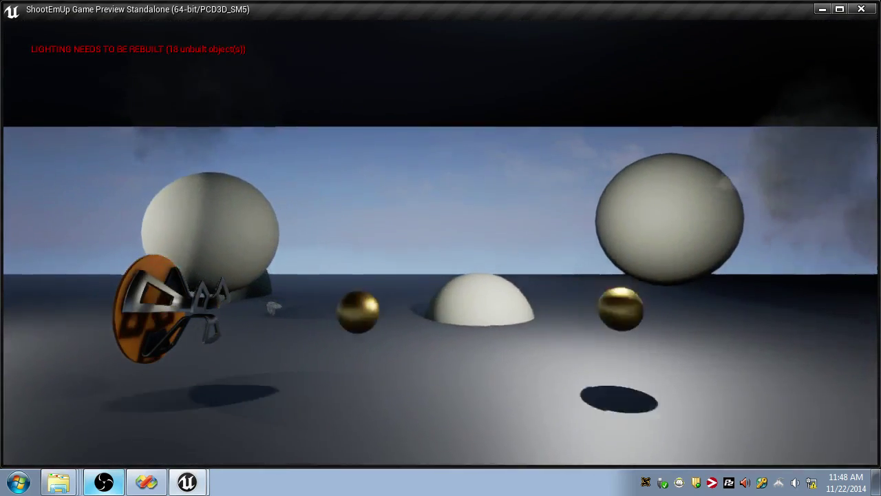
{"action": "key", "text": "w"}
{"action": "key", "text": "w"}
{"action": "key", "text": "space"}
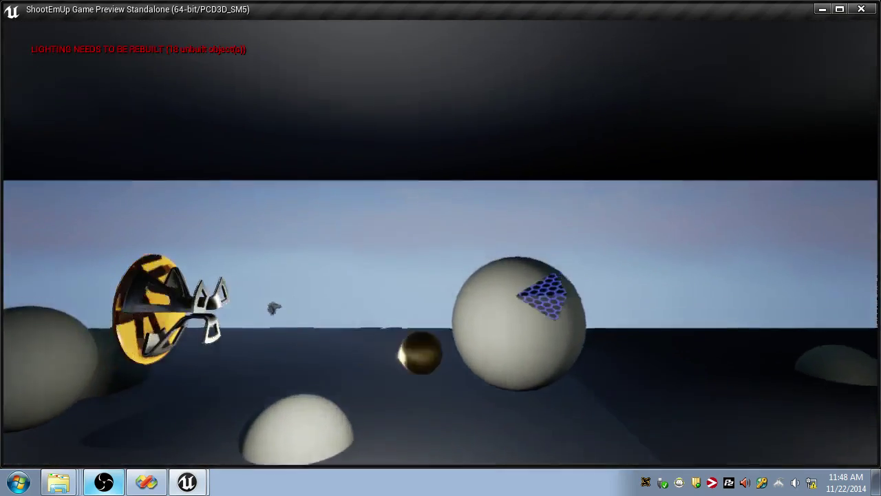
{"action": "key", "text": "space"}
{"action": "key", "text": "space"}
{"action": "key", "text": "s"}
{"action": "key", "text": "space"}
{"action": "key", "text": "Escape"}
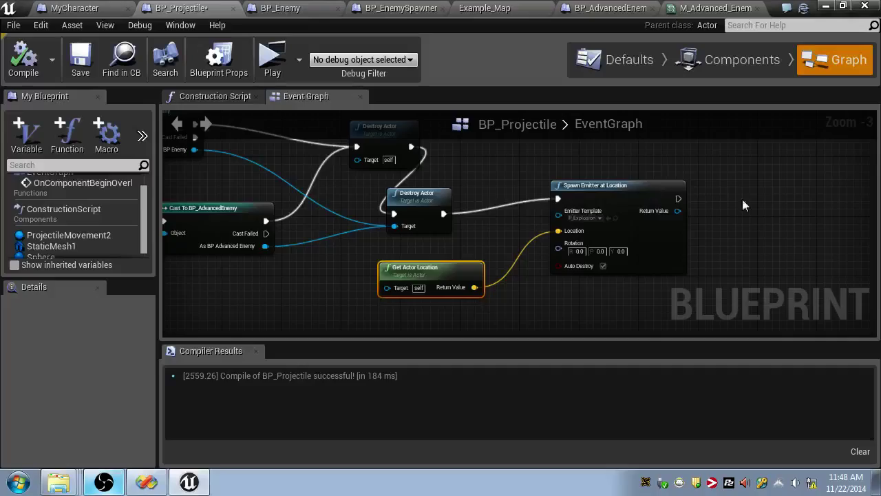
- Add a Play Sound at Location node connected to the execution output of Spawn Emitter at Location
{"action": "mouse_move", "coordinate": [669, 197]}
{"action": "left_mouse_down"}
{"action": "mouse_move", "coordinate": [736, 205]}
{"action": "mouse_move", "coordinate": [667, 184]}
{"action": "left_mouse_up"}
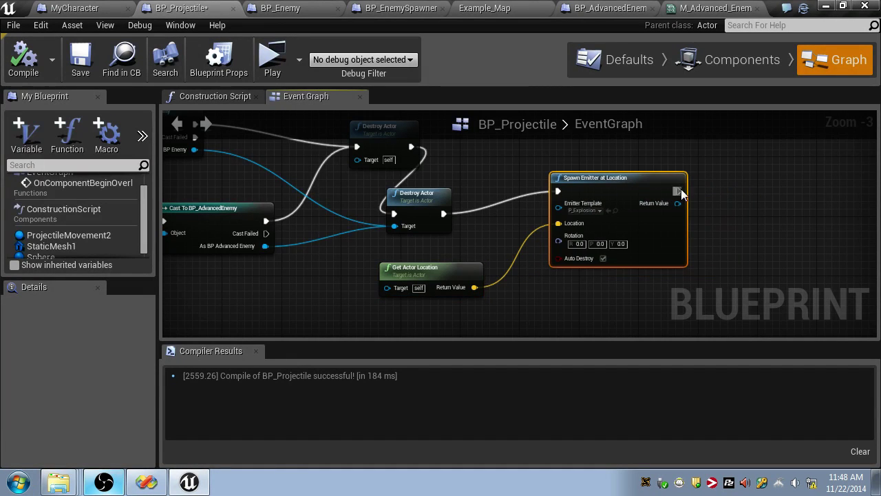
{"action": "left_click_drag", "start_coordinate": [719, 192], "coordinate": [720, 192]}
{"action": "type", "text": "Play sound"}
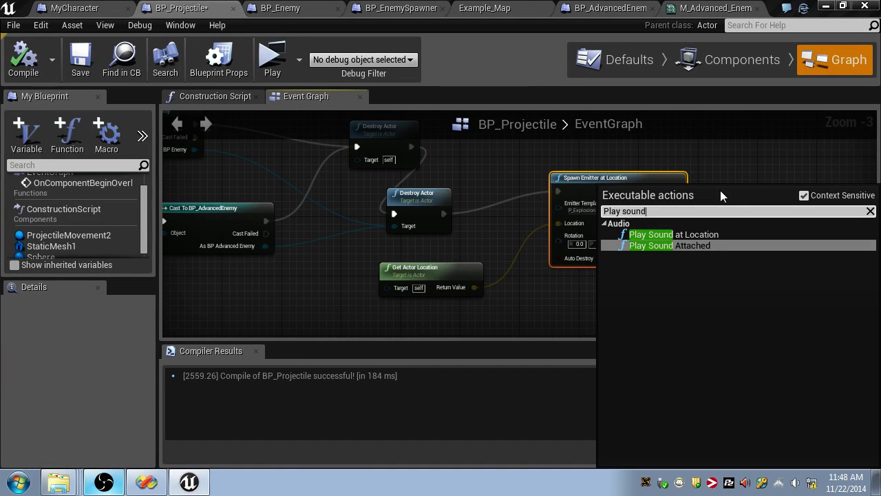
{"action": "left_click", "coordinate": [723, 234]}
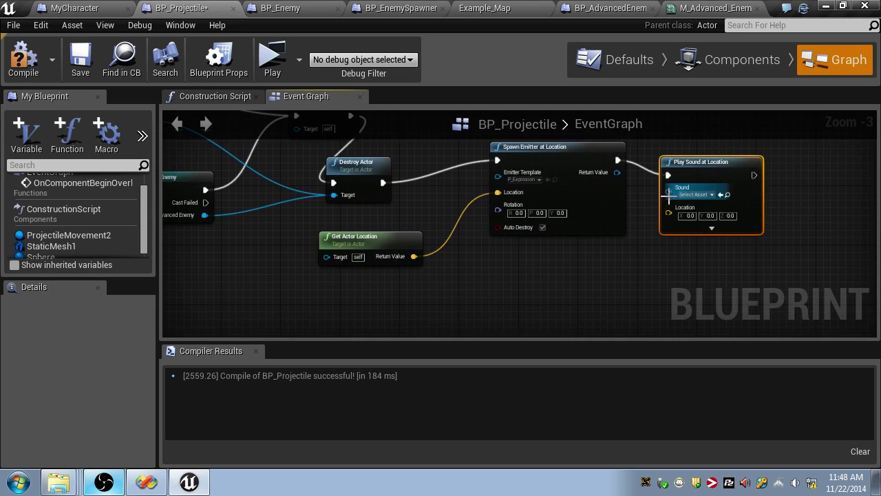
- Feed the Get Actor Location result into the sound node's Location, set its Sound to Explosion01, and save BP_Projectile
{"action": "left_click", "coordinate": [697, 195]}
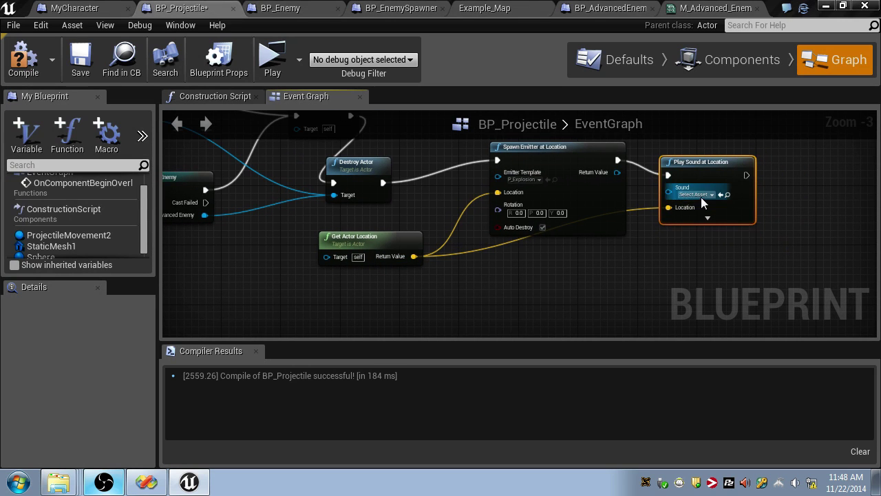
{"action": "type", "text": "ex"}
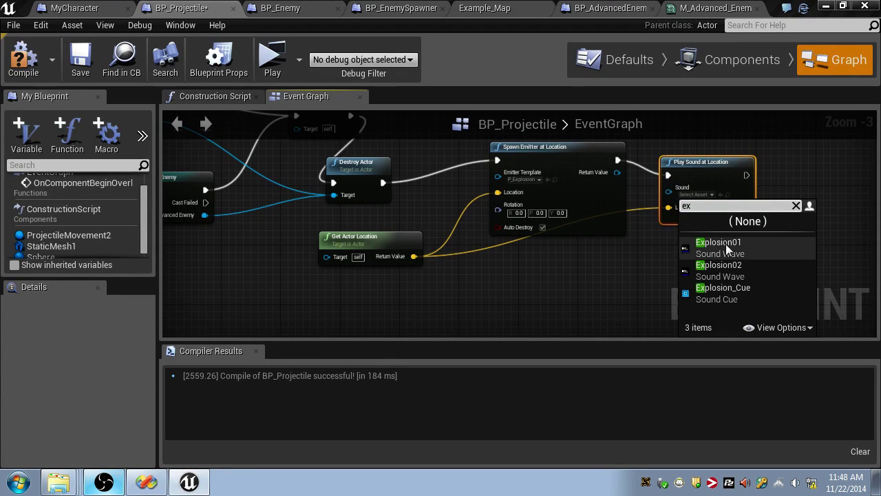
{"action": "left_click", "coordinate": [704, 242]}
{"action": "key", "text": "ctrl+s"}
- In MyCharacter's event graph, add a Play Sound at Location node after SpawnActor BP Projectile
{"action": "left_click", "coordinate": [96, 10]}
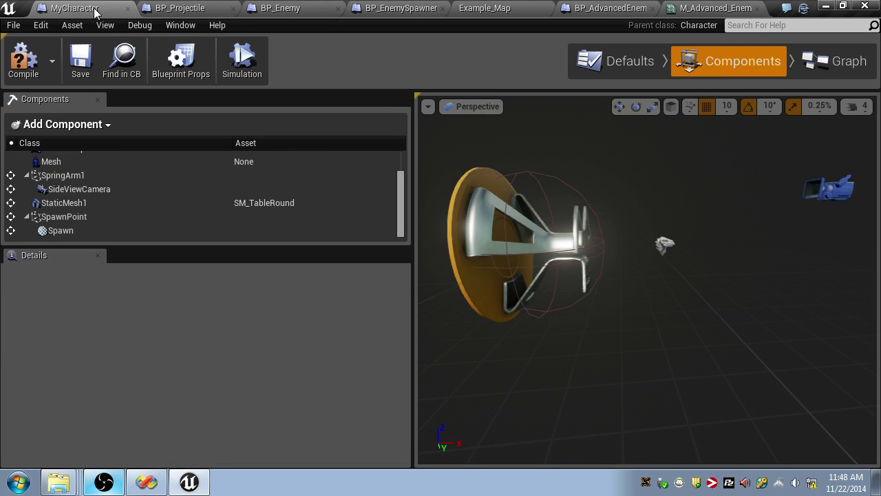
{"action": "left_click", "coordinate": [841, 61]}
{"action": "right_click_drag", "start_coordinate": [731, 220], "coordinate": [551, 201]}
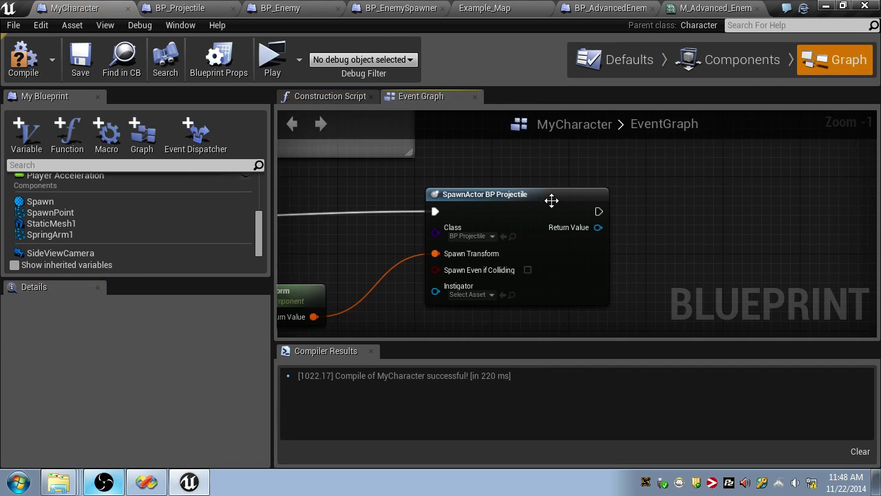
{"action": "left_click_drag", "start_coordinate": [597, 211], "coordinate": [597, 188]}
{"action": "type", "text": "Play soun"}
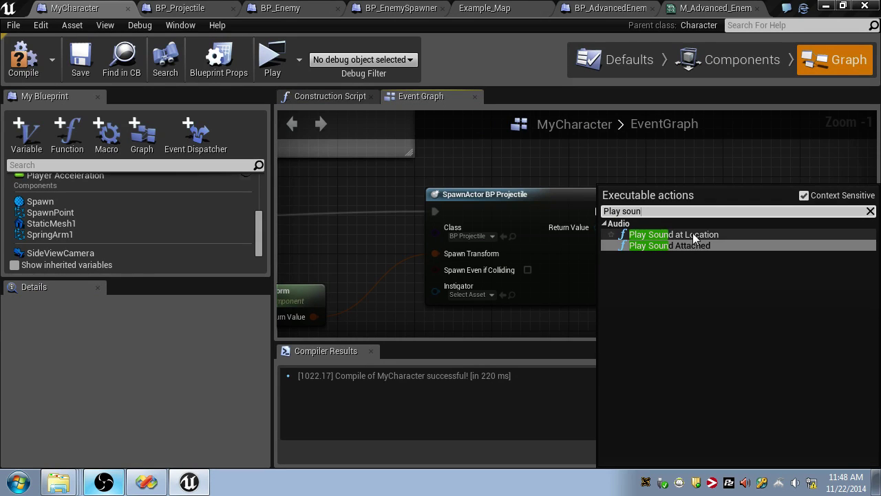
{"action": "left_click", "coordinate": [693, 235]}
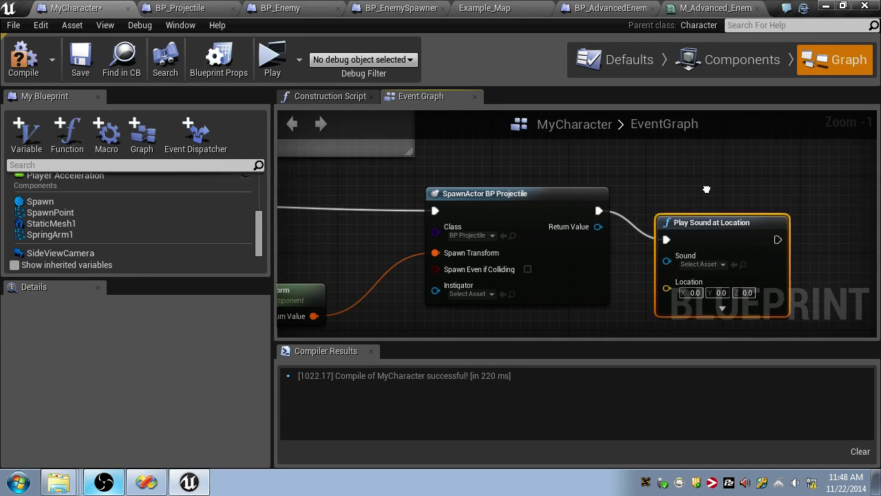
- Move the Play Sound at Location node farther from SpawnActor BP Projectile and set its Sound to Fire01
{"action": "right_click_drag", "start_coordinate": [706, 188], "coordinate": [604, 177]}
{"action": "left_click_drag", "start_coordinate": [635, 218], "coordinate": [721, 210]}
{"action": "left_click", "coordinate": [682, 246]}
{"action": "scroll", "coordinate": [750, 311], "scroll_direction": "down", "scroll_amount": 4}
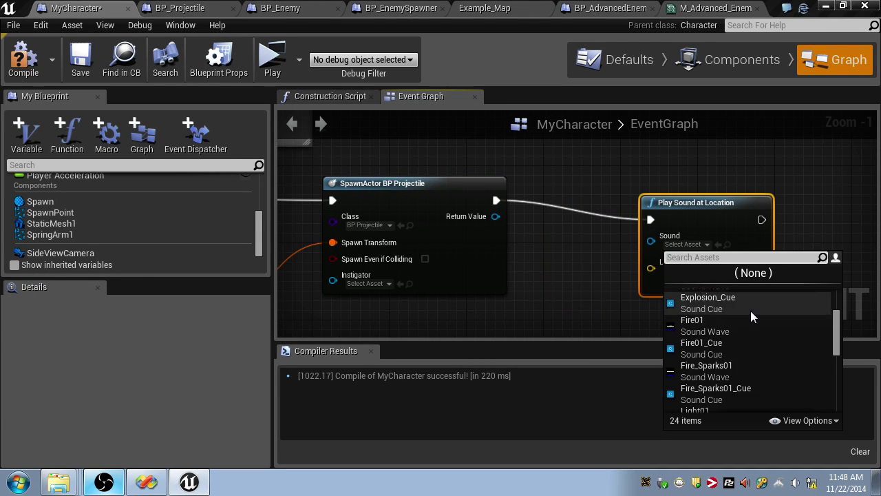
{"action": "scroll", "coordinate": [753, 330], "scroll_direction": "up", "scroll_amount": 2}
{"action": "scroll", "coordinate": [747, 333], "scroll_direction": "up", "scroll_amount": 1}
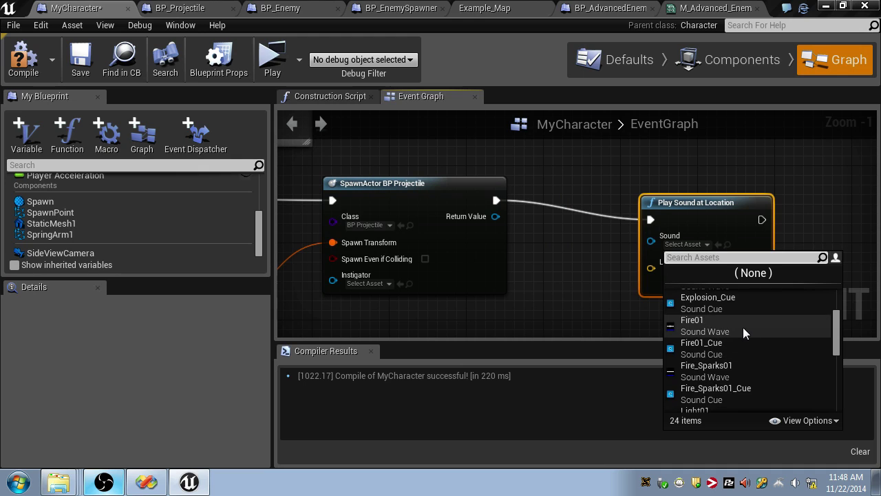
{"action": "left_click", "coordinate": [724, 330]}
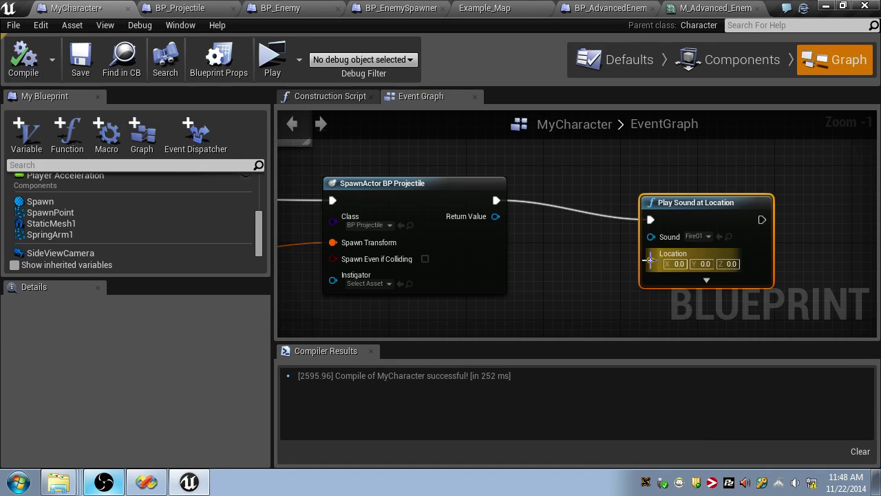
- Feed a Get Actor Location node into the Location input of MyCharacter's Play Sound at Location node
{"action": "left_click_drag", "start_coordinate": [649, 258], "coordinate": [529, 311]}
{"action": "type", "text": "Get Actor Lo"}
{"action": "key", "text": "Return"}
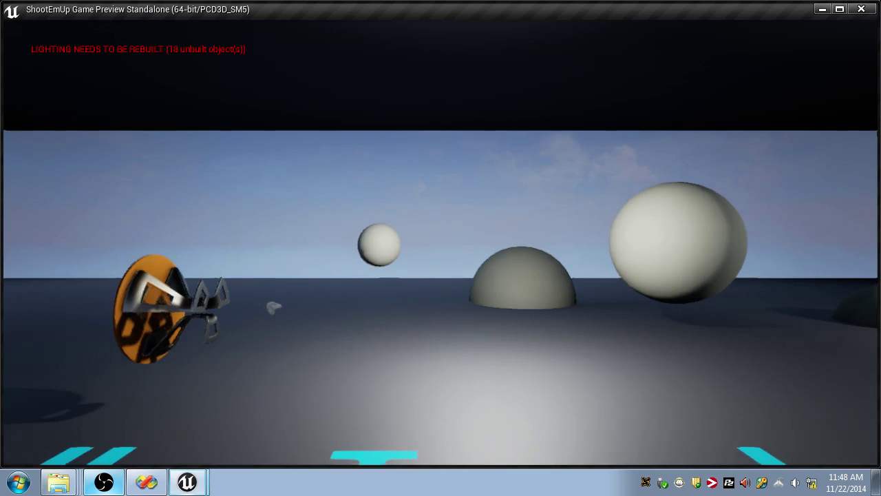
- Switch away from the running game preview and raise the system volume
{"action": "key", "text": "alt+Tab"}
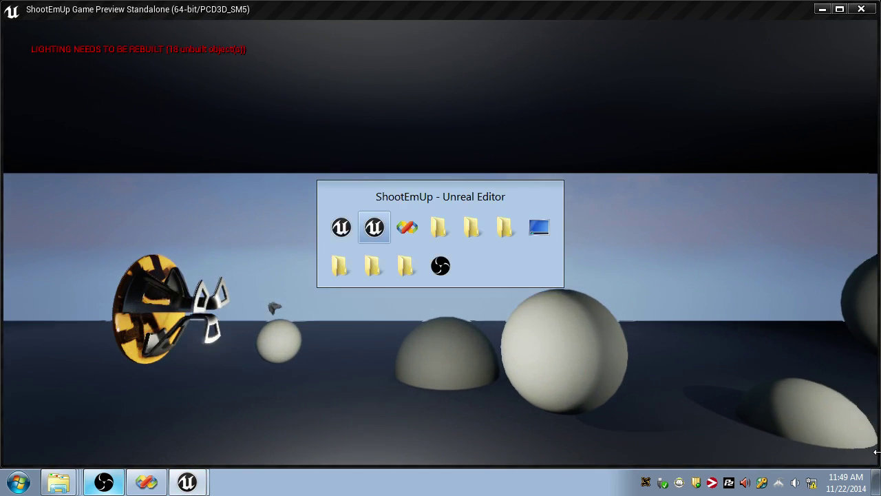
{"action": "left_click", "coordinate": [795, 482]}
{"action": "left_click_drag", "start_coordinate": [794, 389], "coordinate": [797, 366]}
{"action": "left_click", "coordinate": [594, 360]}
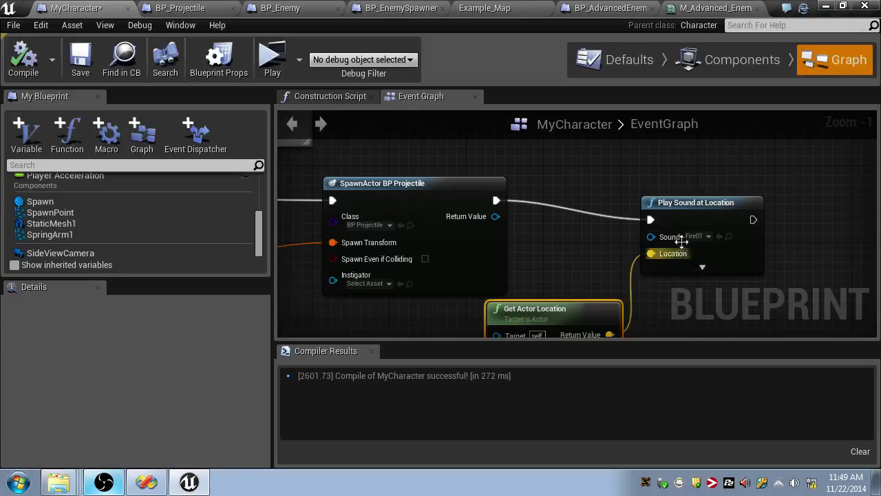
- Look through the available sound assets for a shooting sound for MyCharacter's Play Sound at Location node
{"action": "left_click", "coordinate": [706, 236]}
{"action": "scroll", "coordinate": [746, 340], "scroll_direction": "down", "scroll_amount": 5}
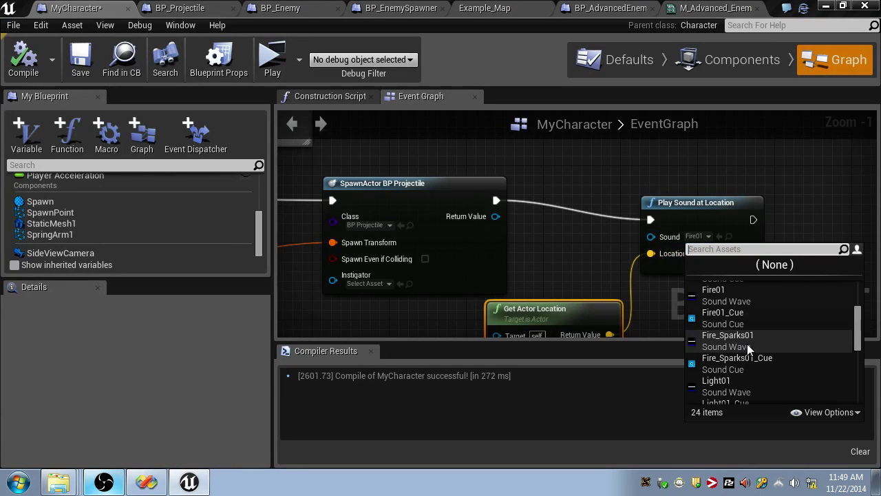
{"action": "scroll", "coordinate": [760, 343], "scroll_direction": "down", "scroll_amount": 6}
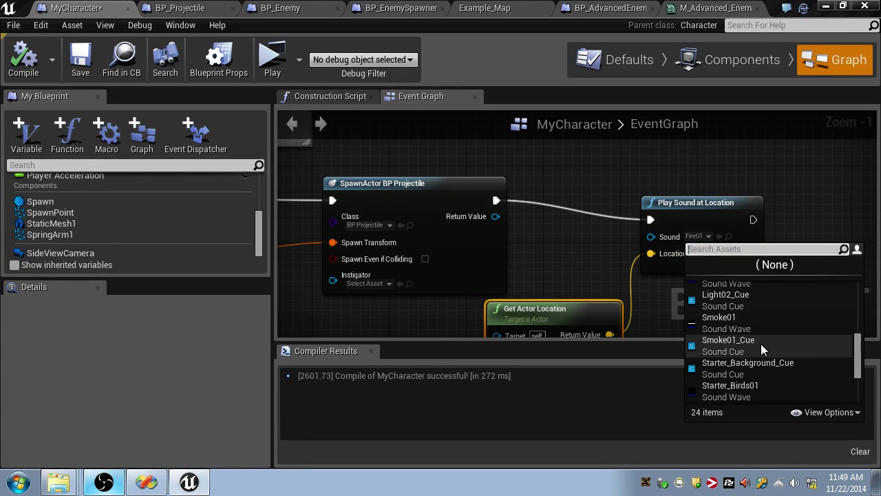
{"action": "scroll", "coordinate": [757, 344], "scroll_direction": "up", "scroll_amount": 4}
{"action": "scroll", "coordinate": [756, 343], "scroll_direction": "up", "scroll_amount": 6}
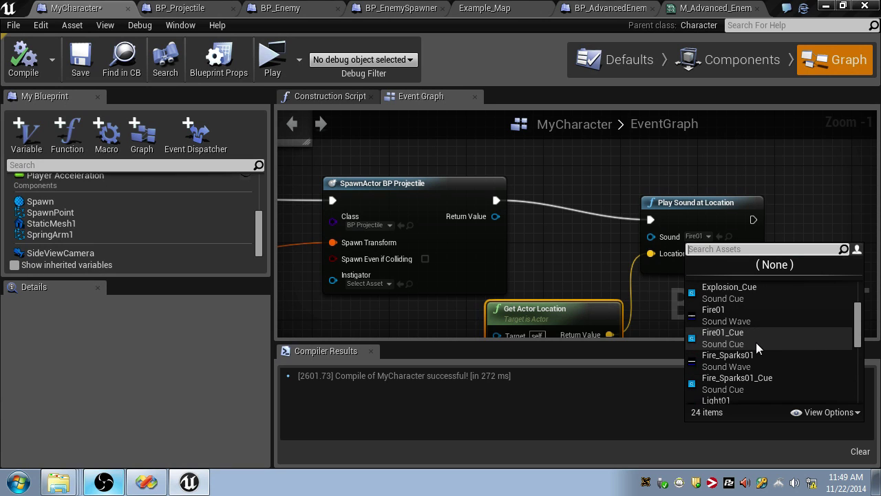
{"action": "scroll", "coordinate": [757, 341], "scroll_direction": "down", "scroll_amount": 8}
{"action": "scroll", "coordinate": [757, 343], "scroll_direction": "down", "scroll_amount": 2}
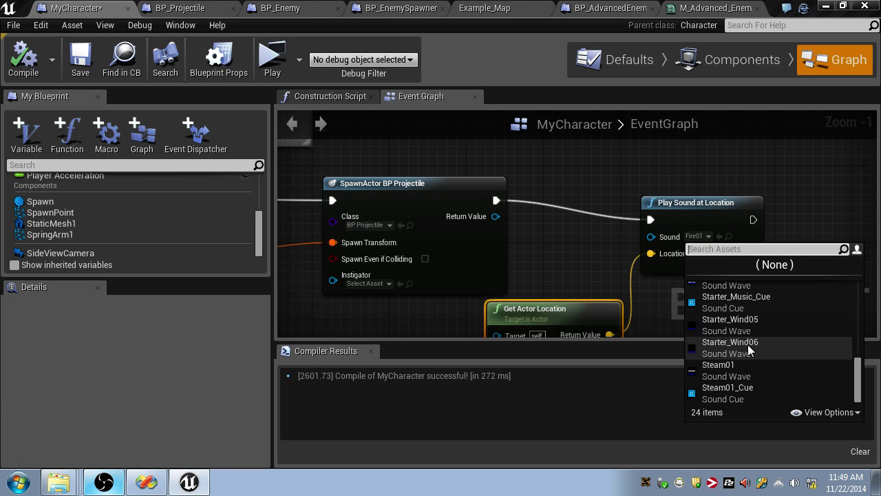
- Open Google Chrome and search the web for "rtype music"
{"action": "left_click", "coordinate": [16, 484]}
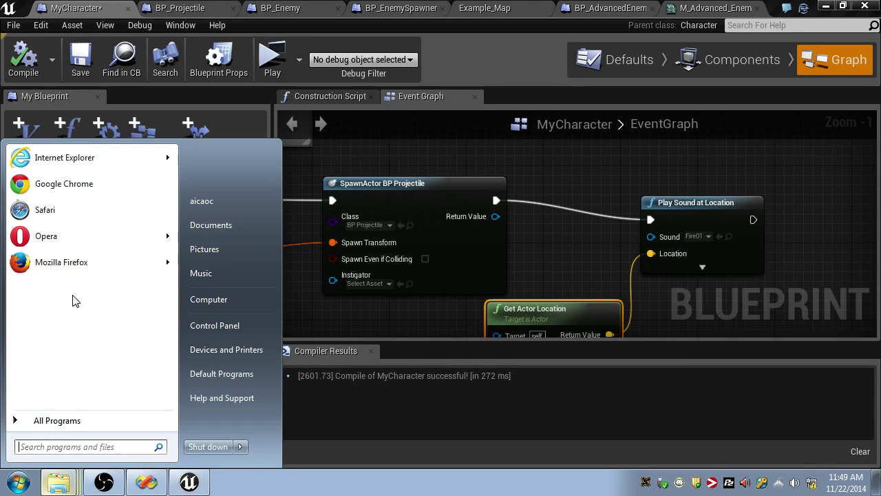
{"action": "left_click", "coordinate": [78, 182]}
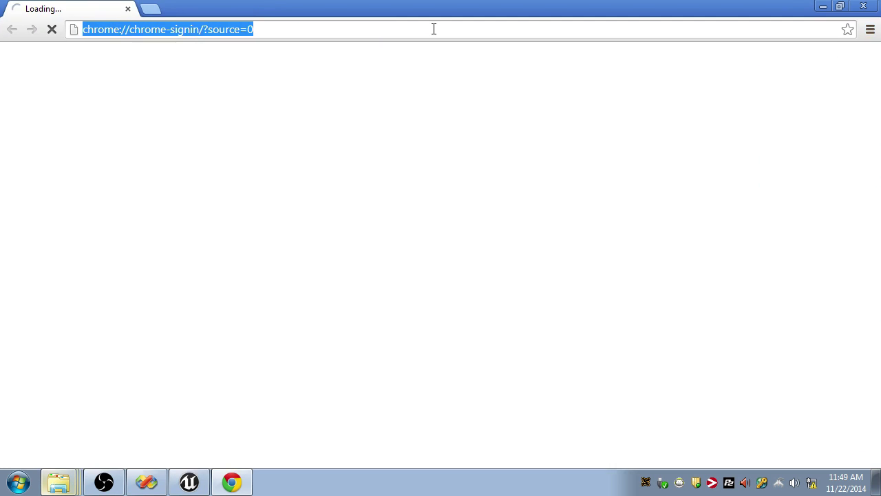
{"action": "type", "text": "rtype music"}
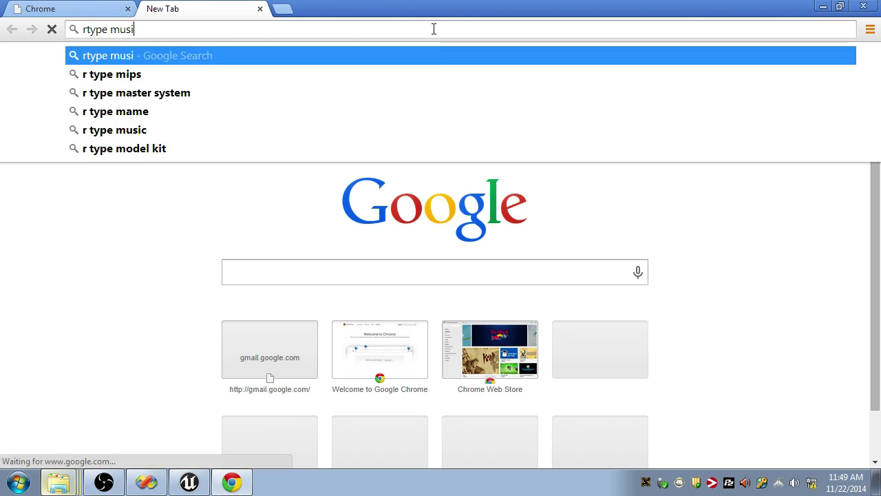
{"action": "key", "text": "Return"}
{"action": "left_click", "coordinate": [106, 11]}
{"action": "left_click", "coordinate": [134, 33]}
{"action": "type", "text": "bfxr"}
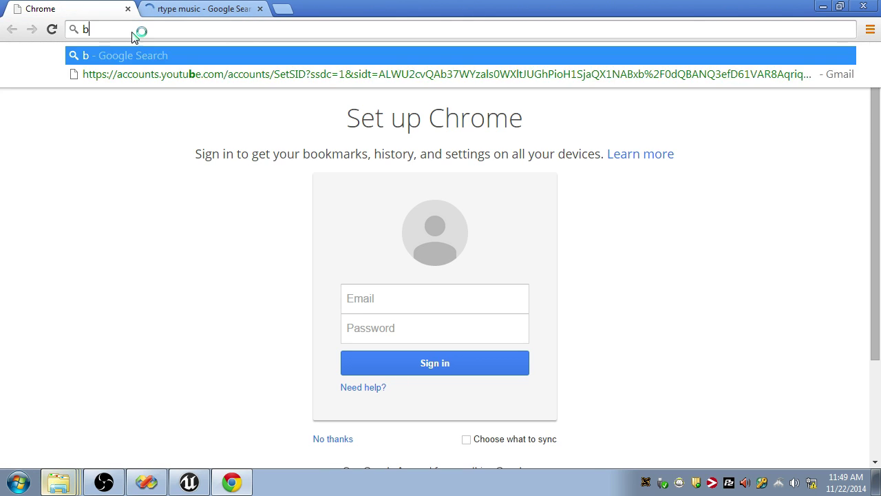
{"action": "key", "text": "Return"}
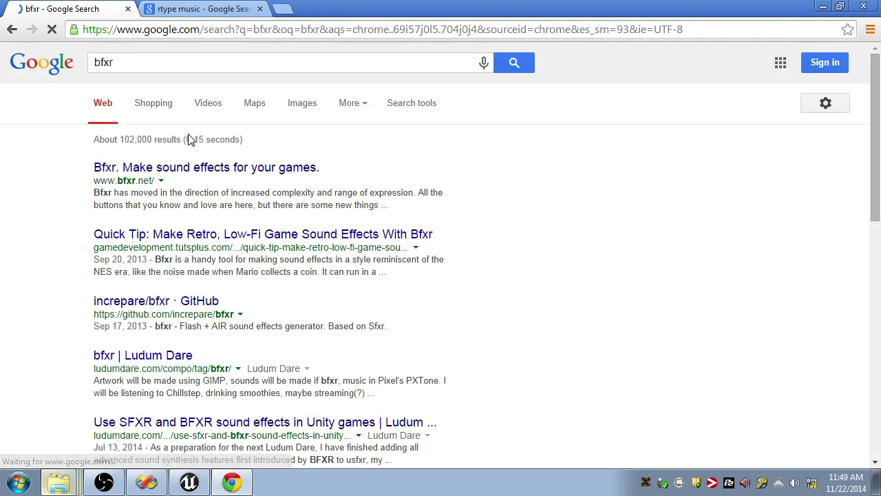
{"action": "left_click", "coordinate": [263, 171]}
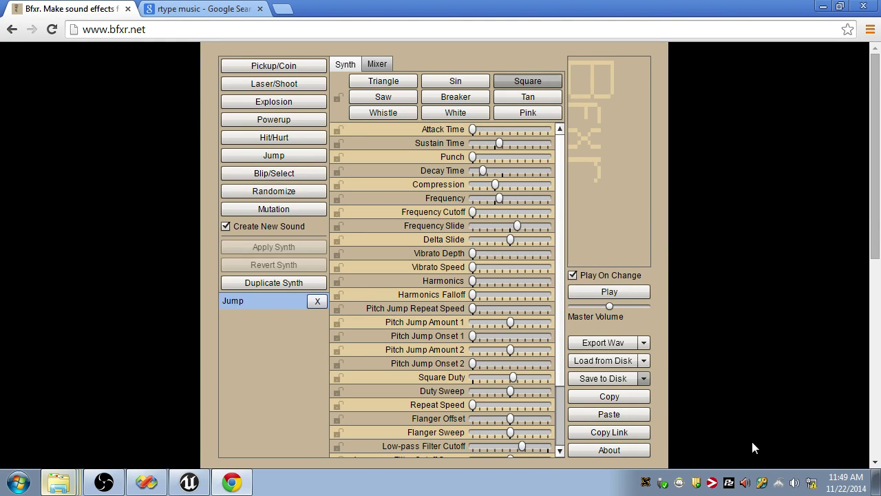
- Check the system volume and generate a Laser/Shoot sound in Bfxr
{"action": "left_click", "coordinate": [795, 481]}
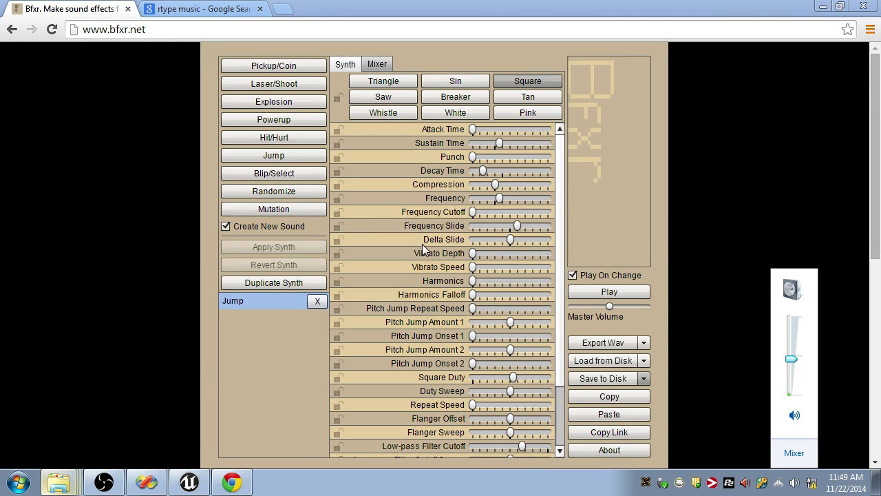
{"action": "left_click", "coordinate": [291, 87]}
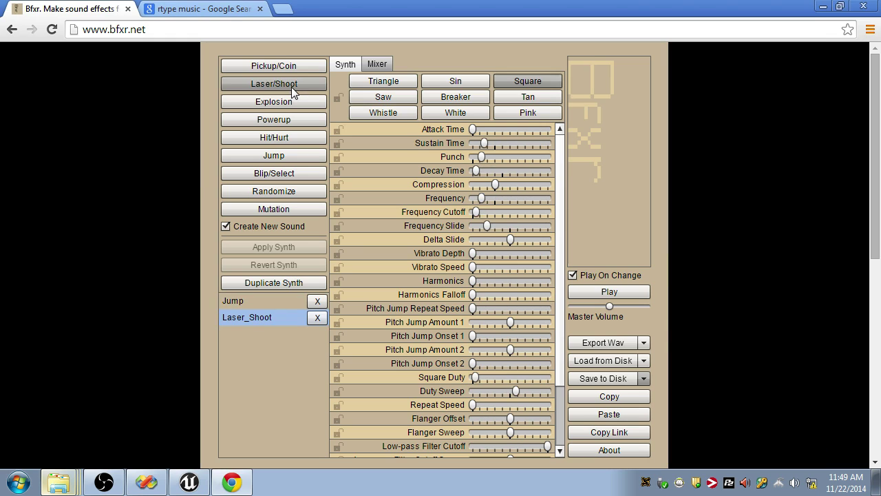
- Generate several more Laser/Shoot sound variations in Bfxr
{"action": "left_click", "coordinate": [291, 87]}
{"action": "left_click", "coordinate": [291, 87]}
{"action": "left_click", "coordinate": [293, 88]}
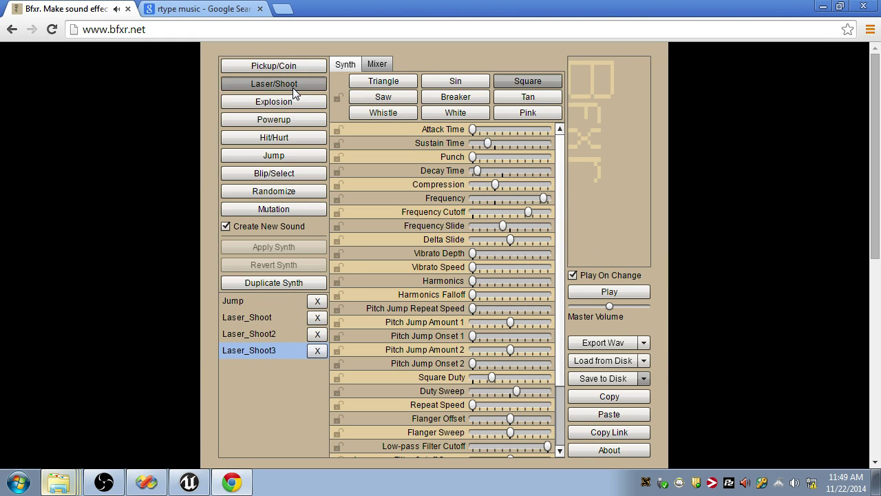
{"action": "left_click", "coordinate": [297, 91]}
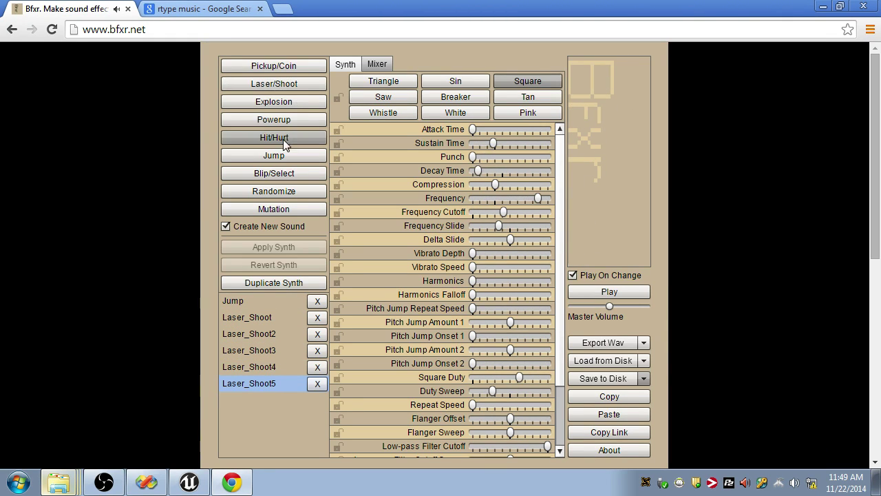
{"action": "left_click", "coordinate": [290, 90]}
- Generate three Explosion sound variations, checking the system volume between them
{"action": "left_click", "coordinate": [290, 99]}
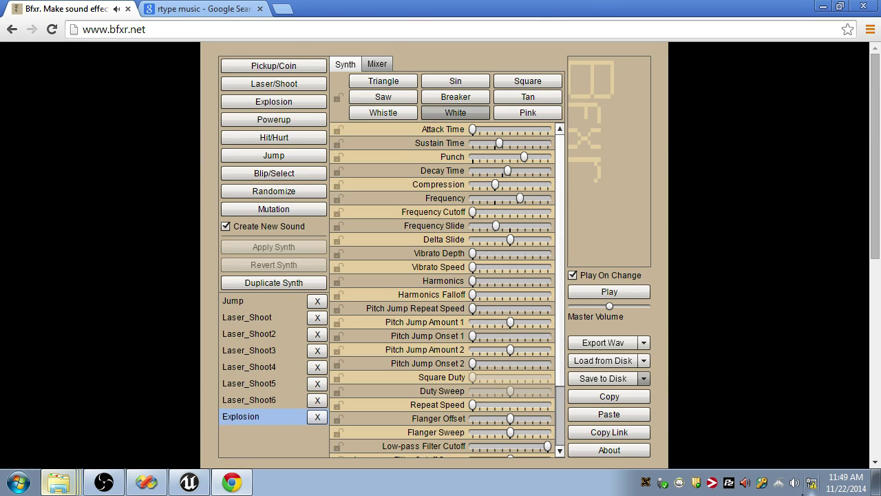
{"action": "left_click", "coordinate": [794, 482]}
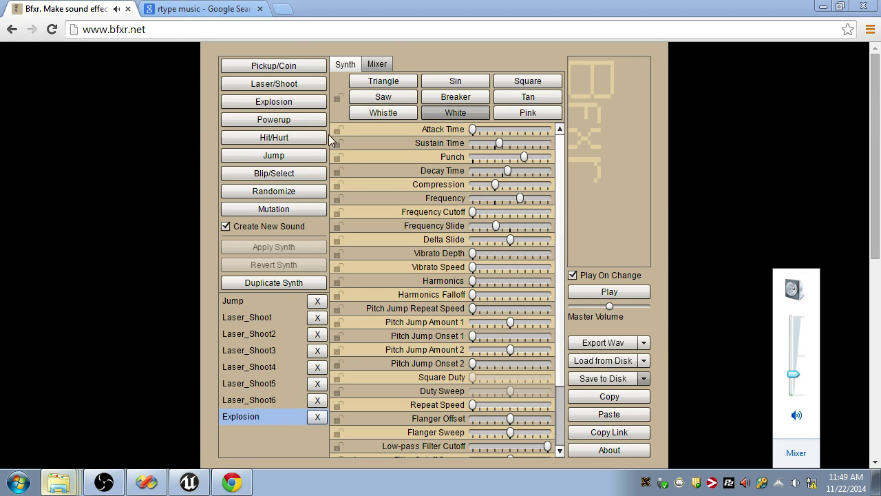
{"action": "left_click", "coordinate": [292, 105]}
{"action": "left_click", "coordinate": [293, 105]}
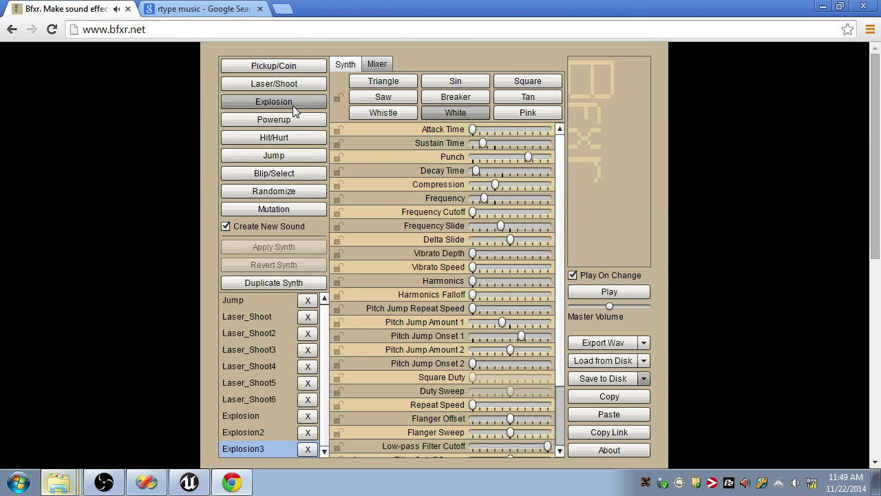
- Export the selected explosion sound as Explosion3.wav to the Desktop
{"action": "left_click", "coordinate": [601, 342]}
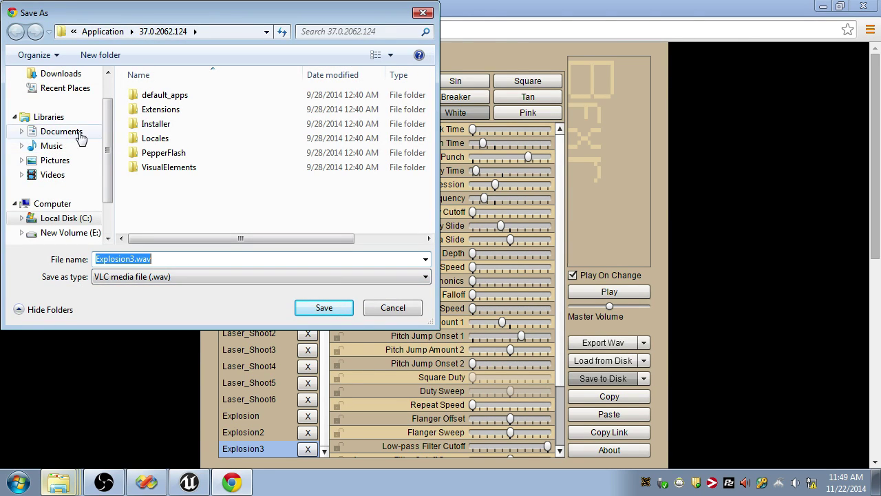
{"action": "scroll", "coordinate": [81, 137], "scroll_direction": "up", "scroll_amount": 2}
{"action": "left_click", "coordinate": [55, 92]}
{"action": "left_click", "coordinate": [324, 307]}
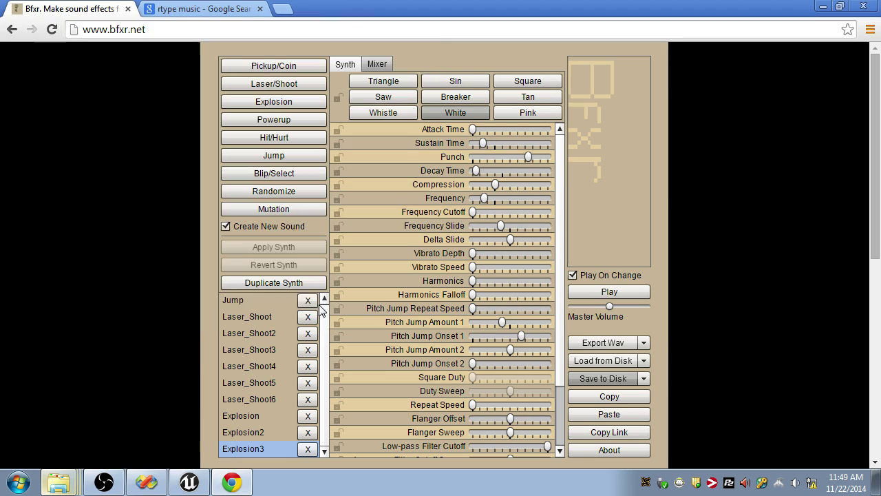
- Look over the R-Type music results and refine the Google search to "rtype music download"
{"action": "left_click", "coordinate": [201, 8]}
{"action": "scroll", "coordinate": [255, 249], "scroll_direction": "down", "scroll_amount": 2}
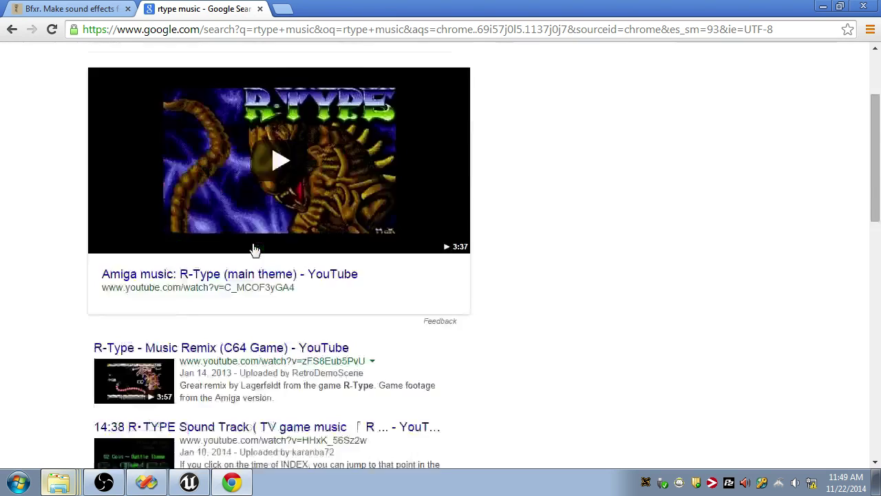
{"action": "scroll", "coordinate": [252, 236], "scroll_direction": "down", "scroll_amount": 3}
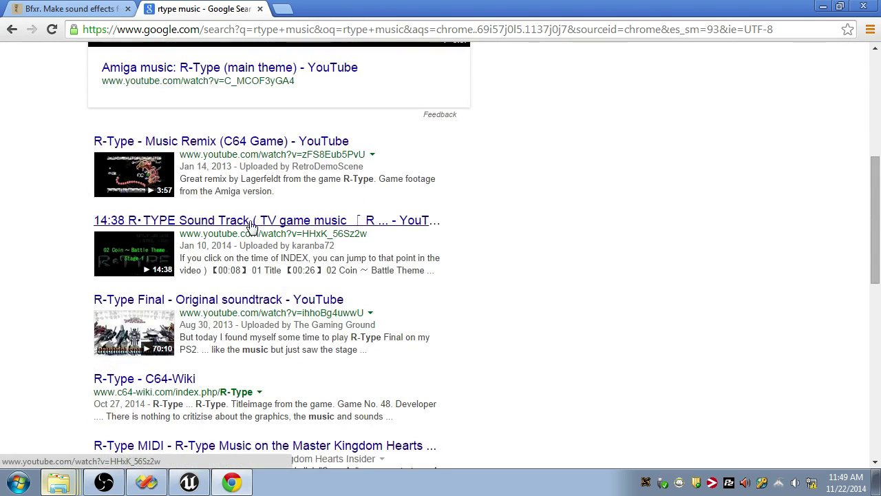
{"action": "scroll", "coordinate": [252, 226], "scroll_direction": "up", "scroll_amount": 5}
{"action": "left_click", "coordinate": [240, 67]}
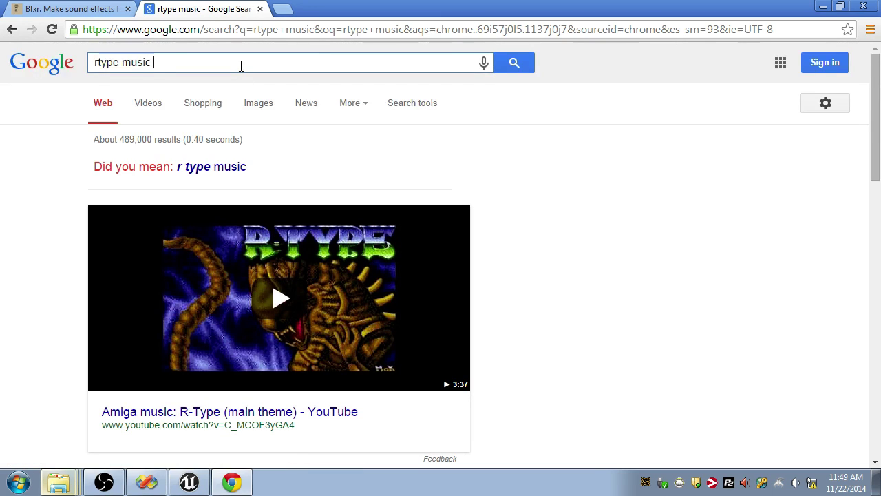
{"action": "type", "text": "download"}
{"action": "key", "text": "Return"}
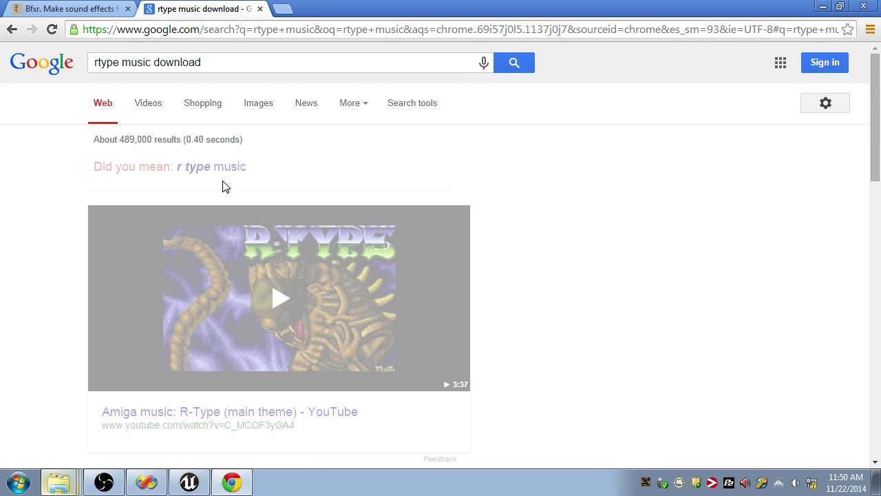
- Open the Irem Game Sound Music 2-R-Type 2 album on khinsider and go to track 09-baiyo (stage 6)
{"action": "left_click", "coordinate": [237, 212]}
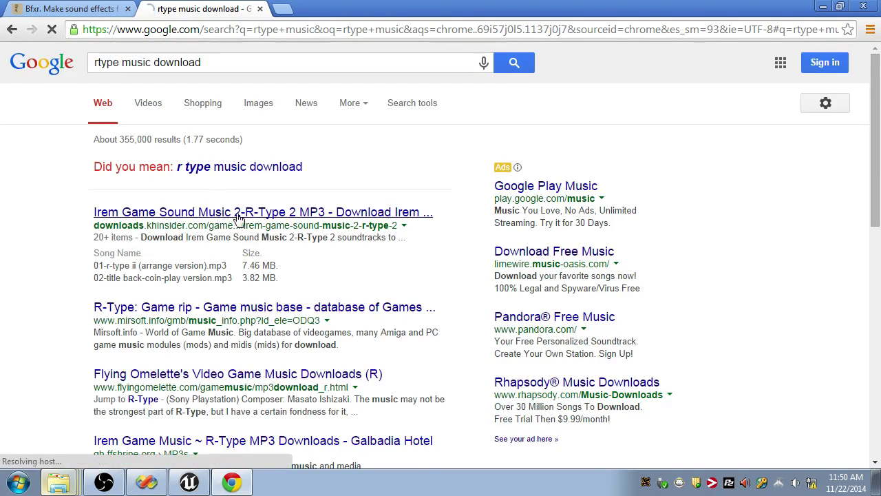
{"action": "scroll", "coordinate": [412, 241], "scroll_direction": "down", "scroll_amount": 2}
{"action": "scroll", "coordinate": [354, 239], "scroll_direction": "up", "scroll_amount": 1}
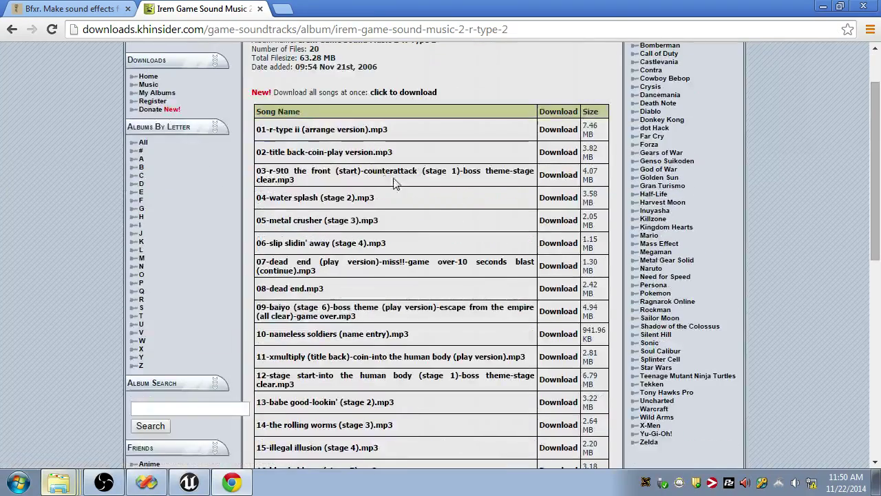
{"action": "scroll", "coordinate": [357, 209], "scroll_direction": "down", "scroll_amount": 5}
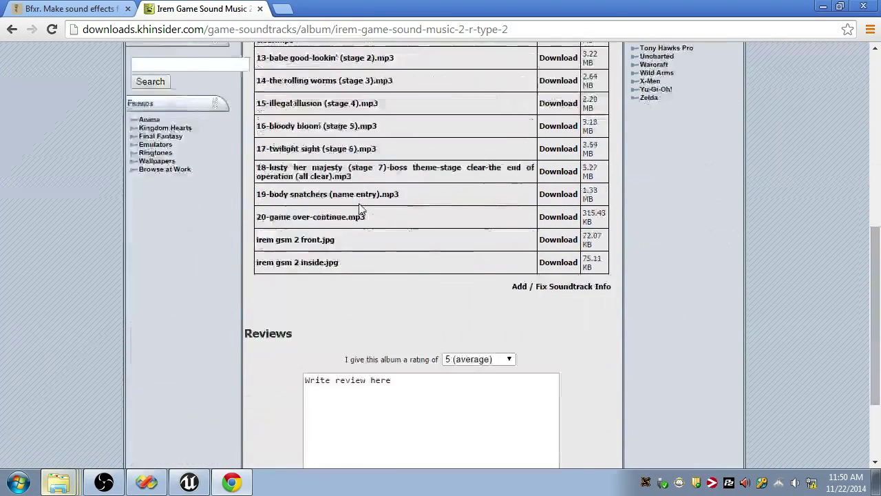
{"action": "scroll", "coordinate": [359, 212], "scroll_direction": "up", "scroll_amount": 4}
{"action": "left_click", "coordinate": [337, 242]}
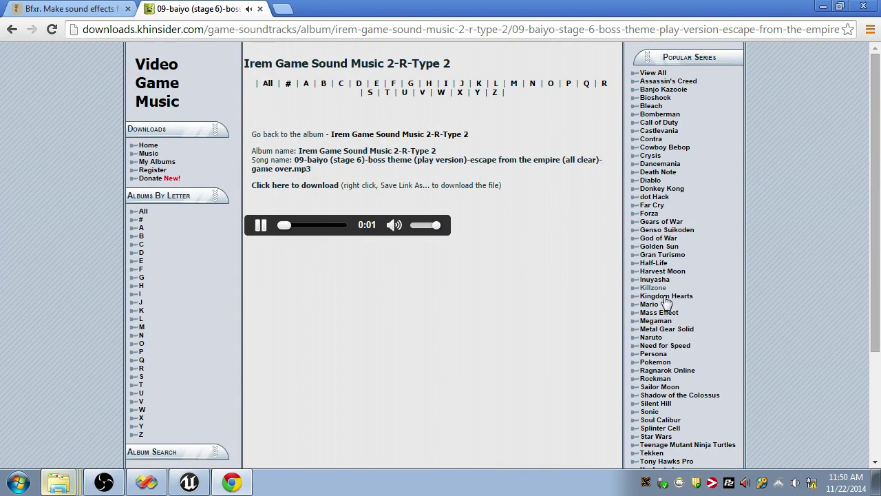
- Check the system volume and preview later parts of the 09-baiyo track
{"action": "left_click", "coordinate": [795, 483]}
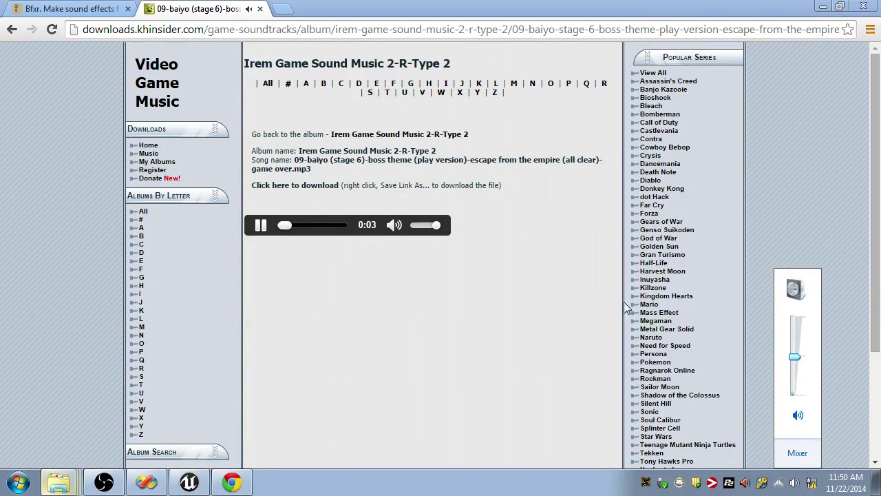
{"action": "left_click_drag", "start_coordinate": [292, 227], "coordinate": [306, 232]}
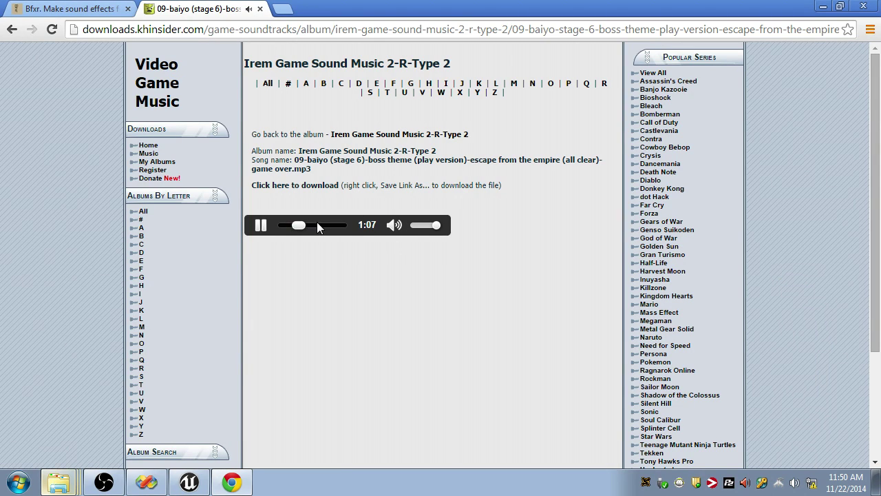
{"action": "left_click", "coordinate": [311, 228]}
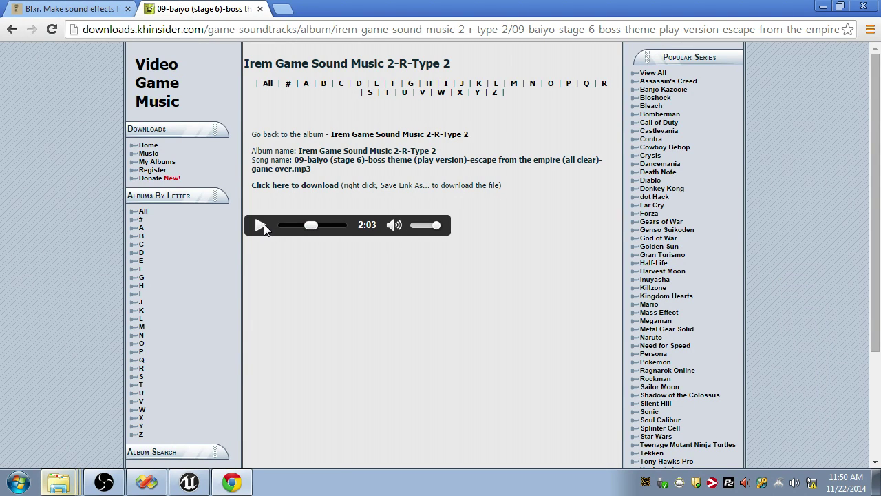
- Download the 09-baiyo (stage 6) track as an MP3 file
{"action": "right_click", "coordinate": [312, 190]}
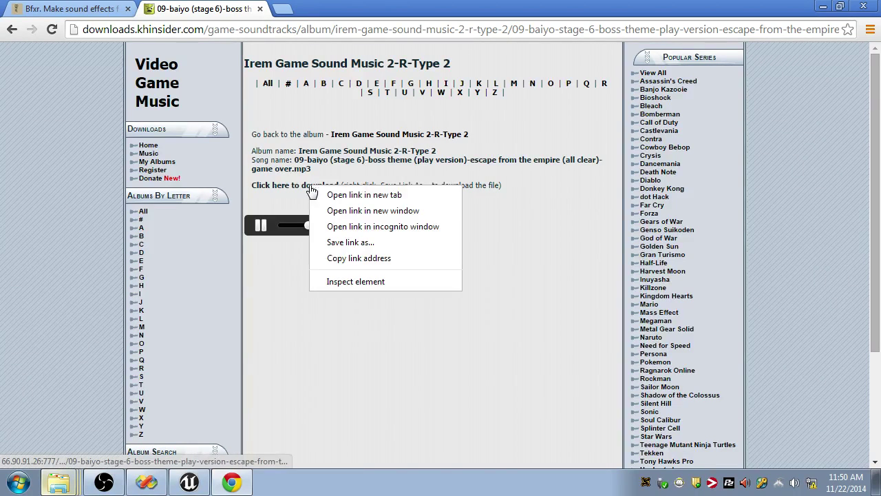
{"action": "left_click", "coordinate": [367, 241]}
{"action": "left_click", "coordinate": [325, 308]}
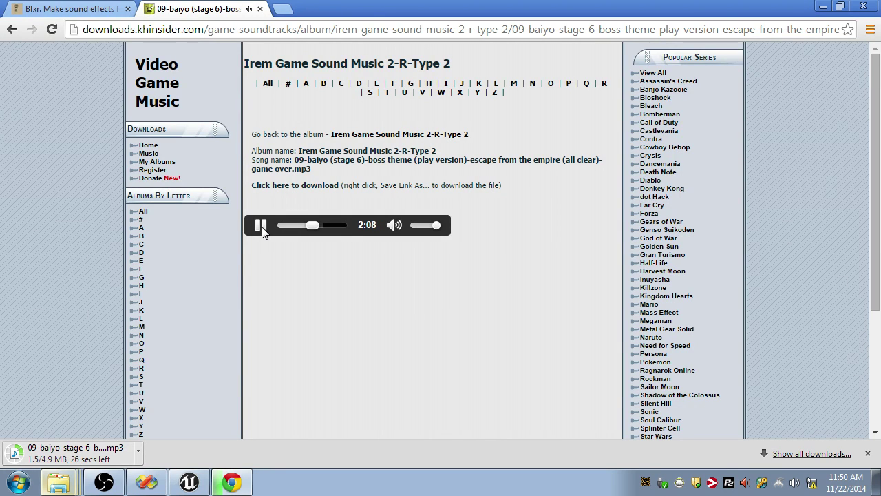
- Go back to the album, open track 13-babe good-lookin' (stage 2), and save its MP3 to Downloads
{"action": "left_click", "coordinate": [11, 29]}
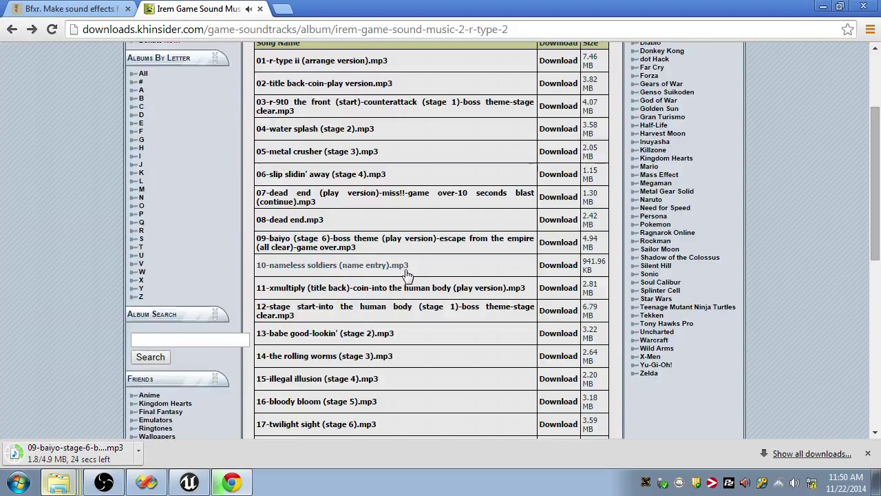
{"action": "scroll", "coordinate": [406, 305], "scroll_direction": "down", "scroll_amount": 1}
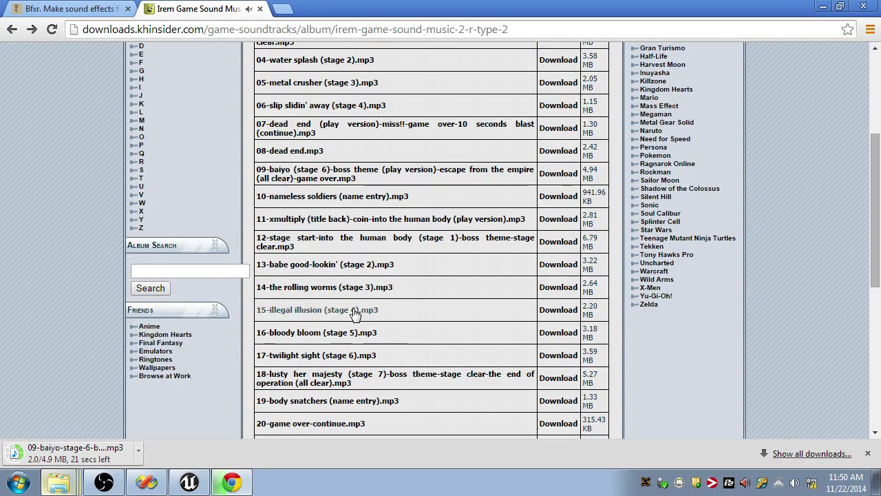
{"action": "left_click", "coordinate": [366, 265]}
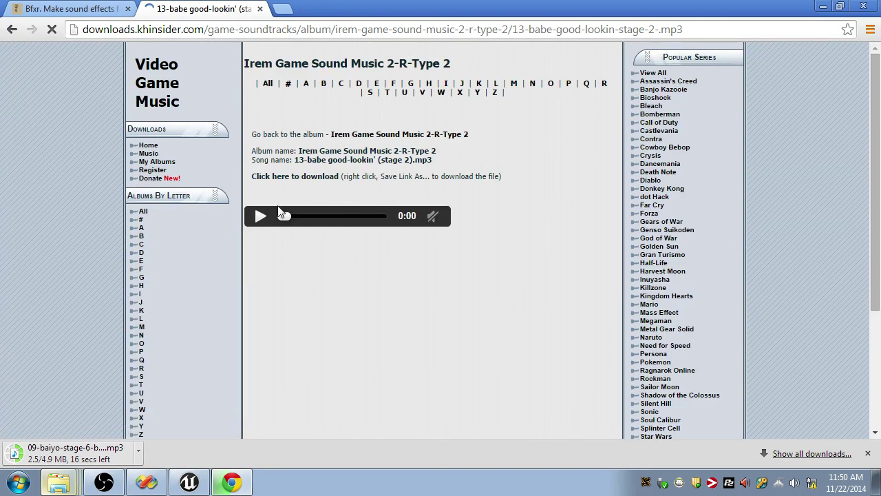
{"action": "right_click", "coordinate": [323, 174]}
{"action": "left_click", "coordinate": [352, 234]}
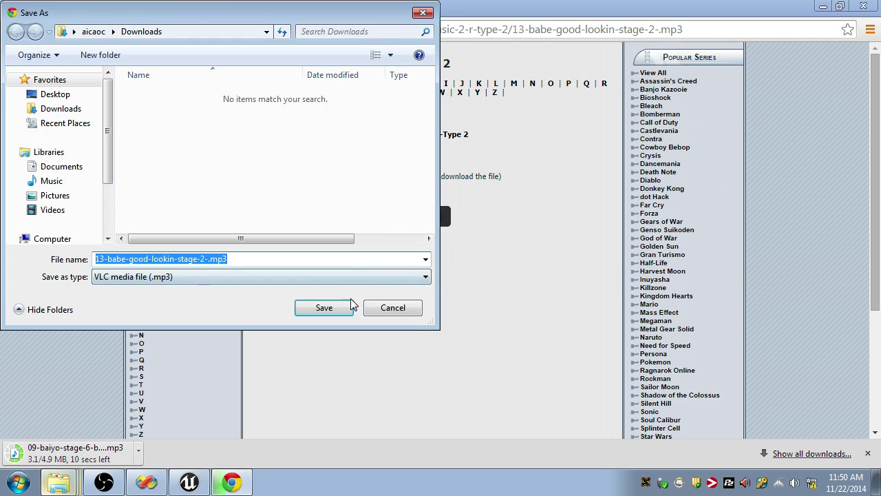
{"action": "left_click", "coordinate": [347, 307]}
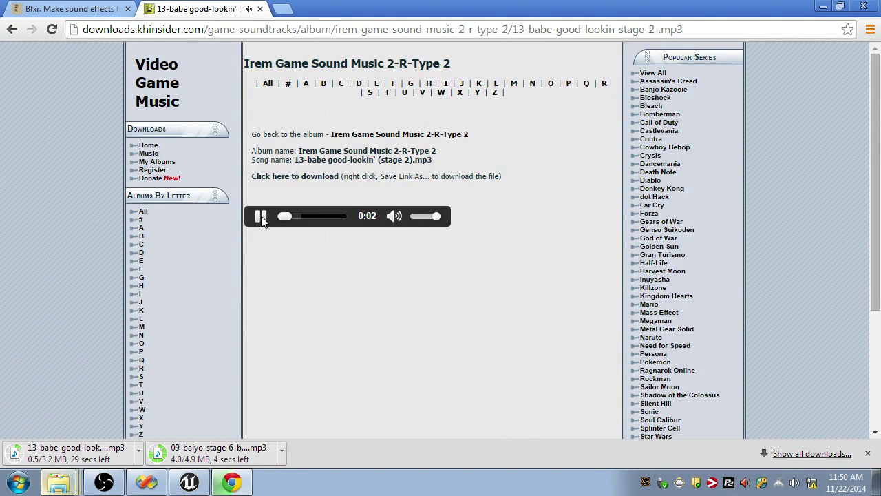
- Switch to Example_Map in Unreal Engine and open the Desktop folder in Windows Explorer
{"action": "left_click", "coordinate": [190, 481]}
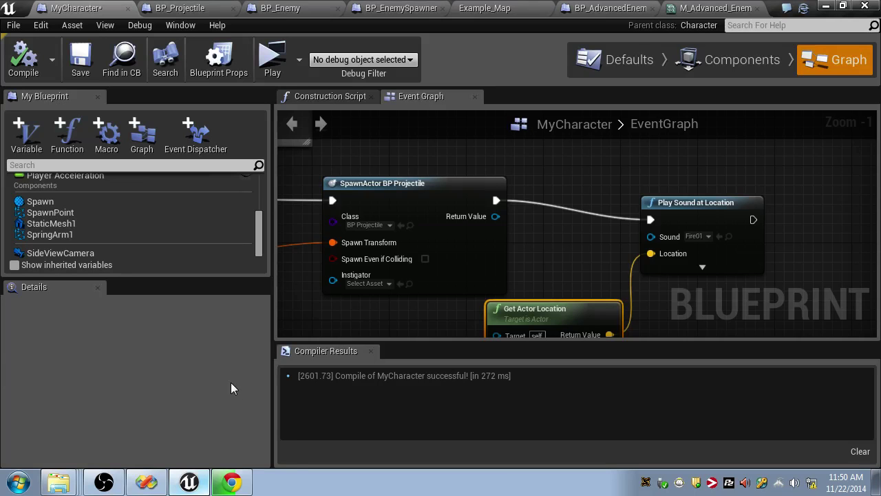
{"action": "left_click", "coordinate": [500, 12]}
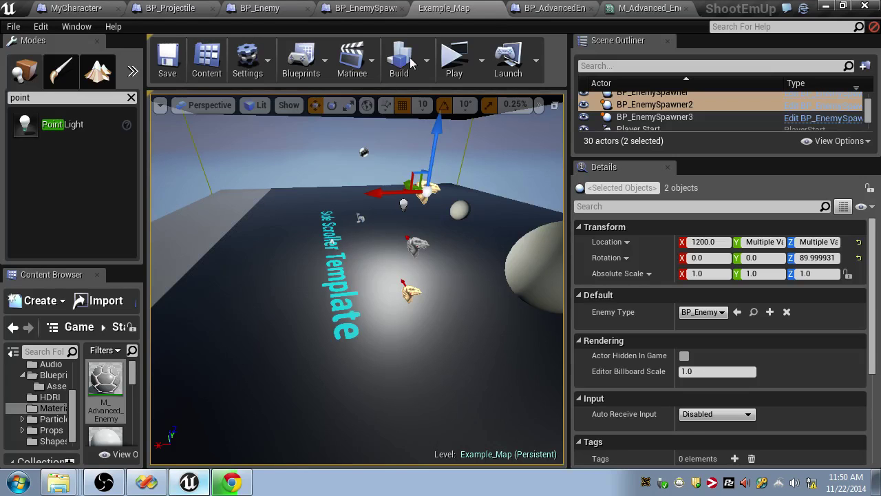
{"action": "key", "text": "super"}
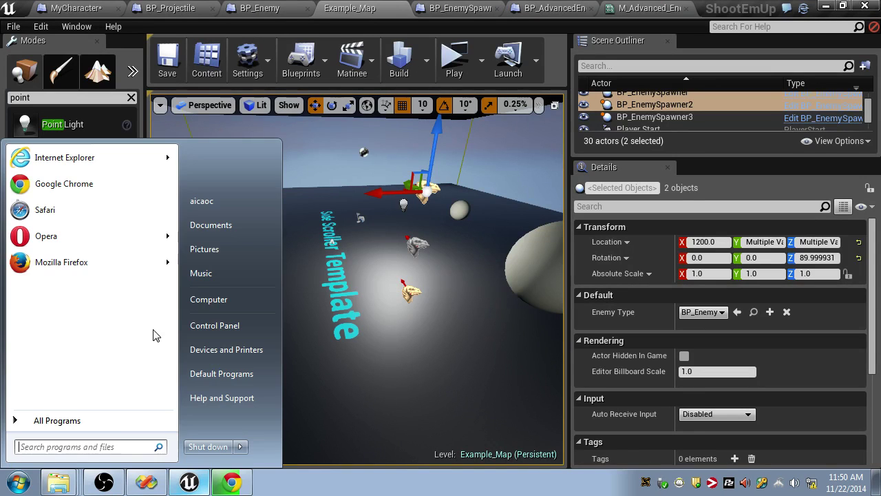
{"action": "left_click", "coordinate": [212, 226]}
{"action": "left_click", "coordinate": [72, 108]}
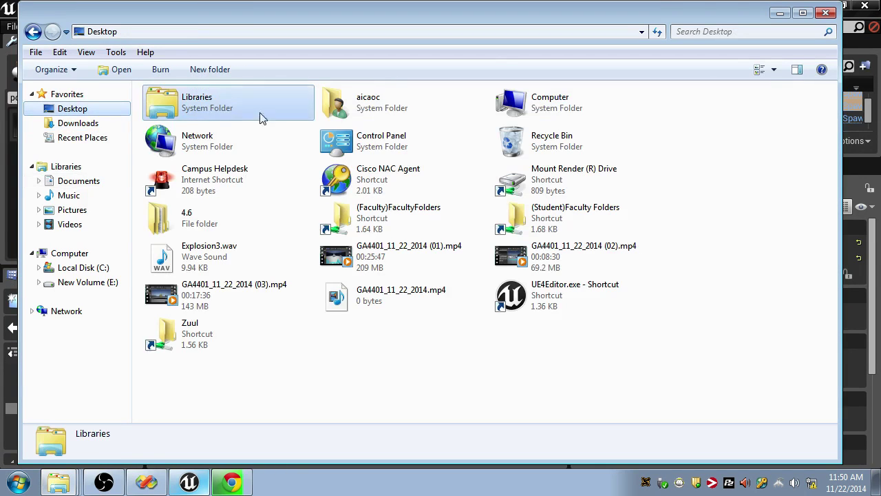
- Move the Explorer window aside to uncover the Content Browser and select Explosion3.wav
{"action": "left_click_drag", "start_coordinate": [419, 27], "coordinate": [605, 28]}
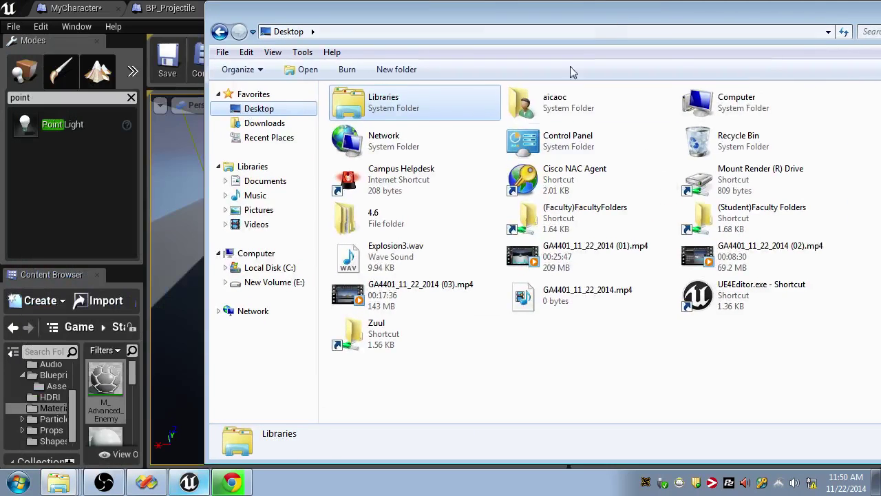
{"action": "left_click", "coordinate": [399, 258]}
{"action": "left_click_drag", "start_coordinate": [54, 372], "coordinate": [99, 375]}
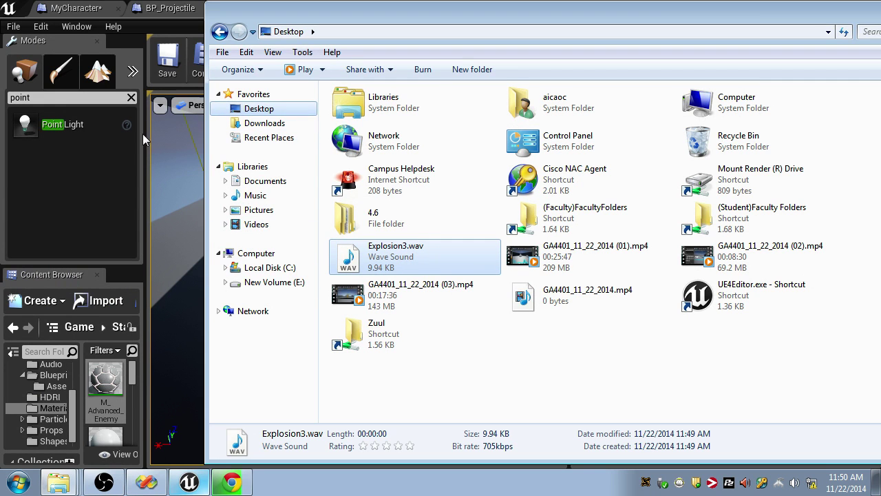
- Return to the Unreal editor, enlarge the Content Browser's asset area, and open the StarterContent Audio folder
{"action": "left_click", "coordinate": [142, 135]}
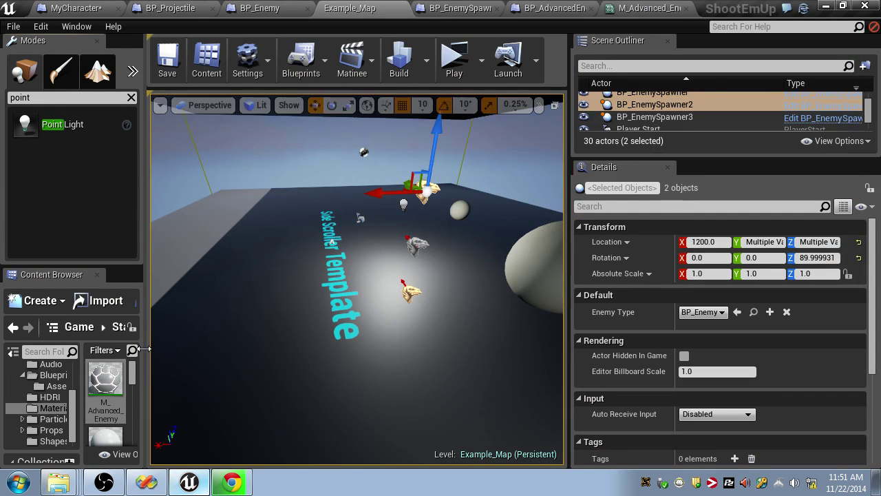
{"action": "left_click_drag", "start_coordinate": [145, 206], "coordinate": [310, 207]}
{"action": "left_click", "coordinate": [73, 363]}
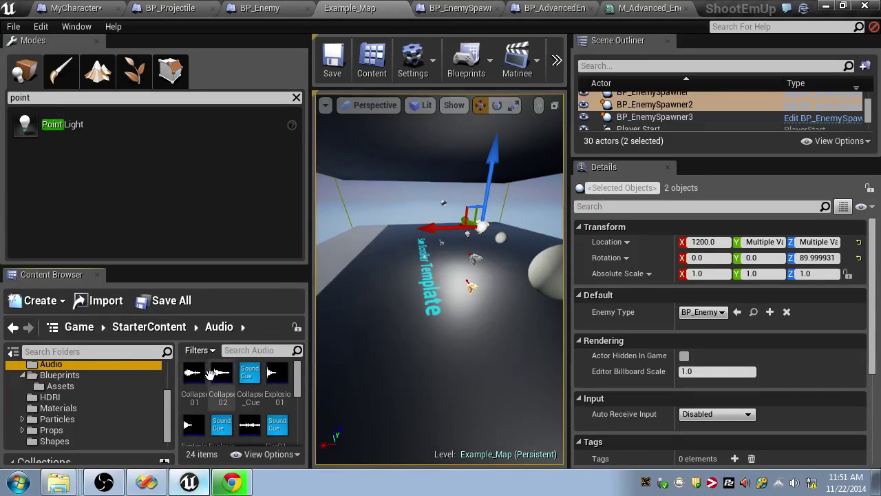
{"action": "scroll", "coordinate": [78, 379], "scroll_direction": "up", "scroll_amount": 2}
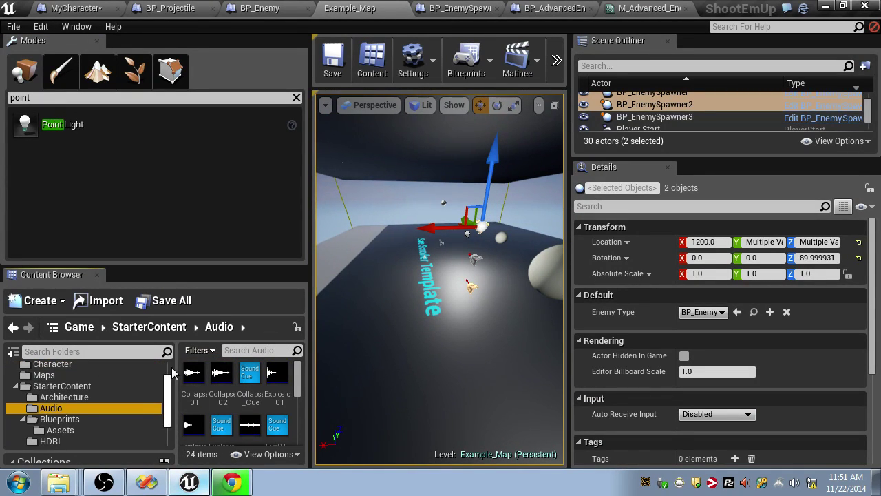
{"action": "left_click_drag", "start_coordinate": [172, 406], "coordinate": [114, 406]}
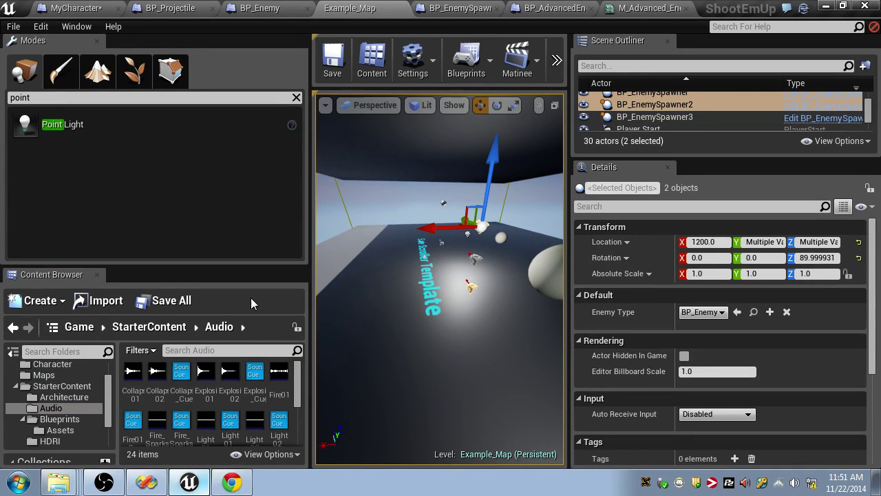
- Enlarge the Content Browser and import Explosion3.wav from the Desktop into the StarterContent Audio folder
{"action": "left_click_drag", "start_coordinate": [174, 264], "coordinate": [174, 142]}
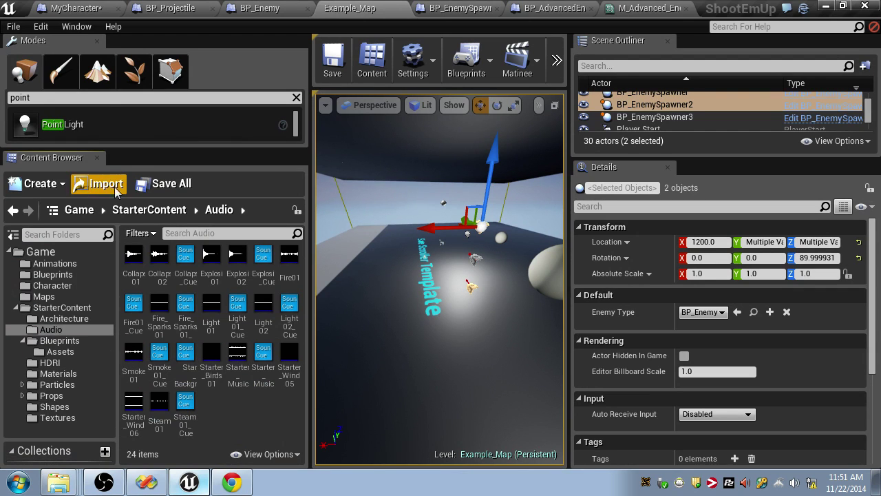
{"action": "left_click", "coordinate": [86, 183]}
{"action": "left_click", "coordinate": [83, 108]}
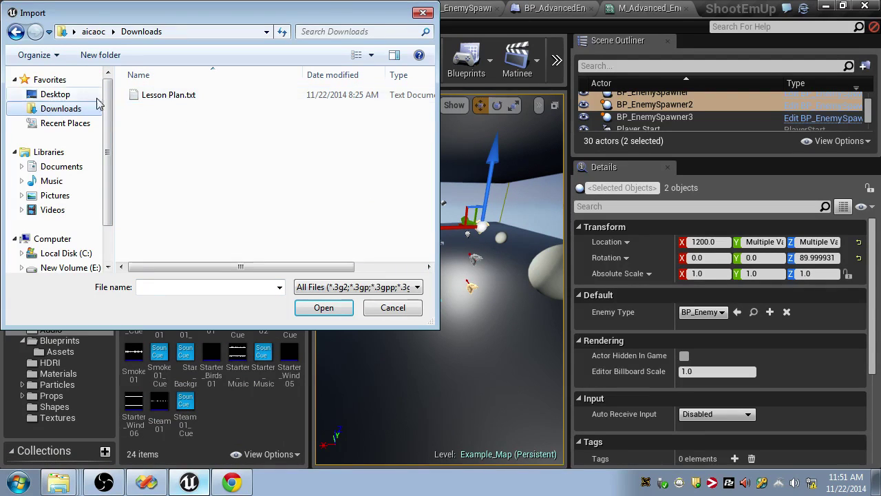
{"action": "left_click", "coordinate": [55, 94]}
{"action": "scroll", "coordinate": [229, 185], "scroll_direction": "down", "scroll_amount": 5}
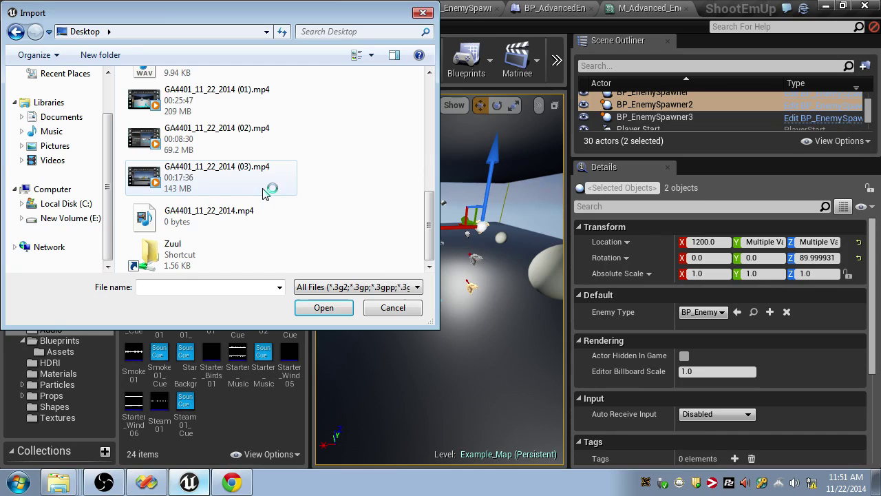
{"action": "scroll", "coordinate": [244, 211], "scroll_direction": "up", "scroll_amount": 5}
{"action": "left_click", "coordinate": [240, 200]}
{"action": "scroll", "coordinate": [240, 201], "scroll_direction": "down", "scroll_amount": 1}
{"action": "scroll", "coordinate": [240, 201], "scroll_direction": "down", "scroll_amount": 3}
{"action": "double_click", "coordinate": [193, 172]}
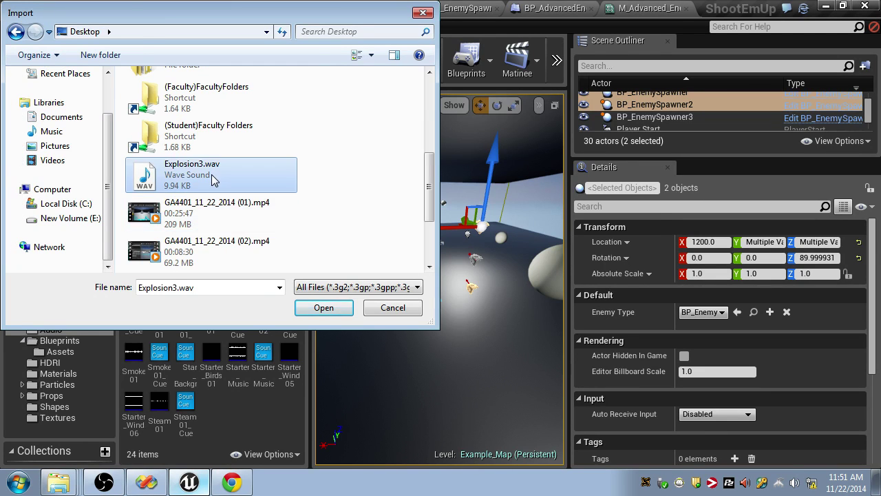
- Open the imported Explosion3 sound wave's properties, close them, and preview the sound from the Audio folder
{"action": "double_click", "coordinate": [260, 274]}
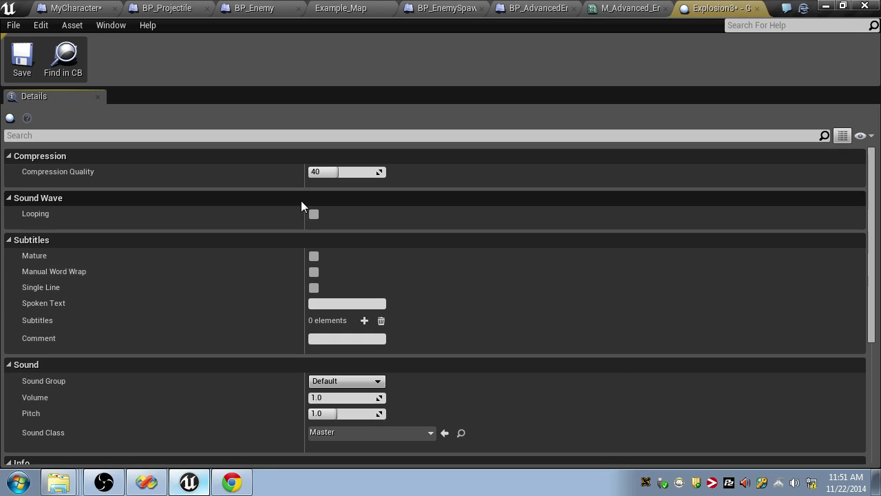
{"action": "middle_click", "coordinate": [717, 5]}
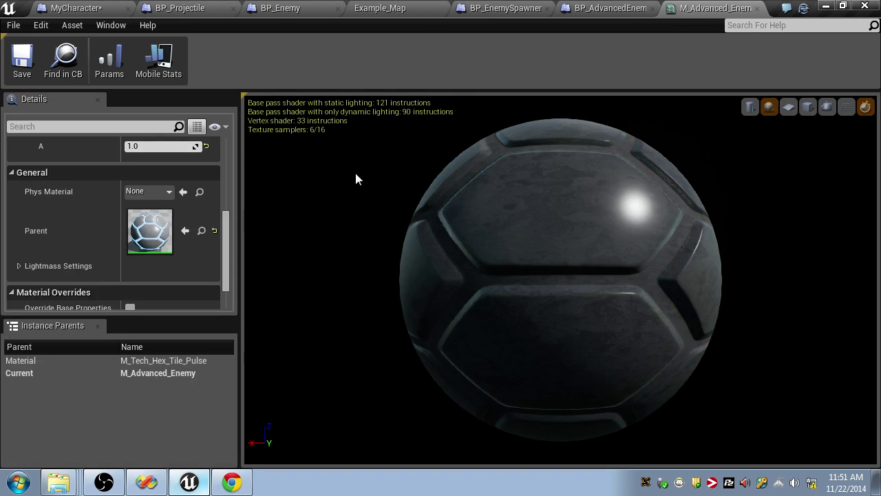
{"action": "left_click", "coordinate": [406, 8]}
{"action": "right_click", "coordinate": [263, 265]}
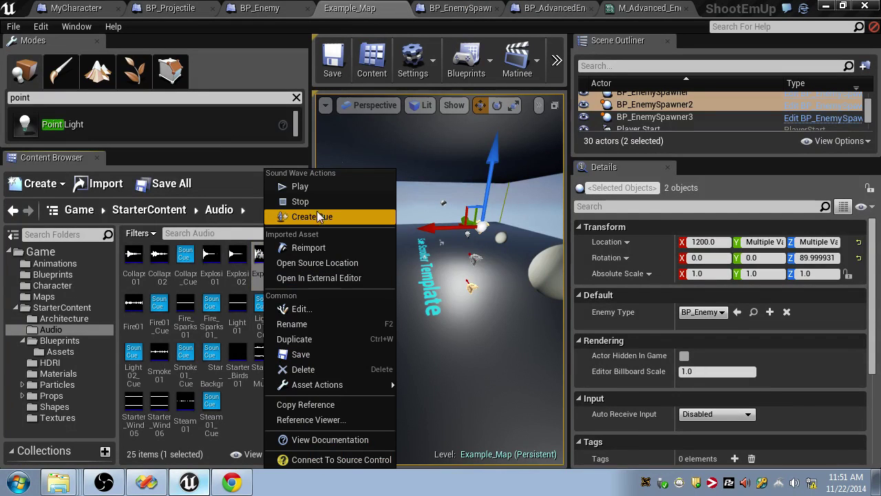
{"action": "left_click", "coordinate": [317, 190]}
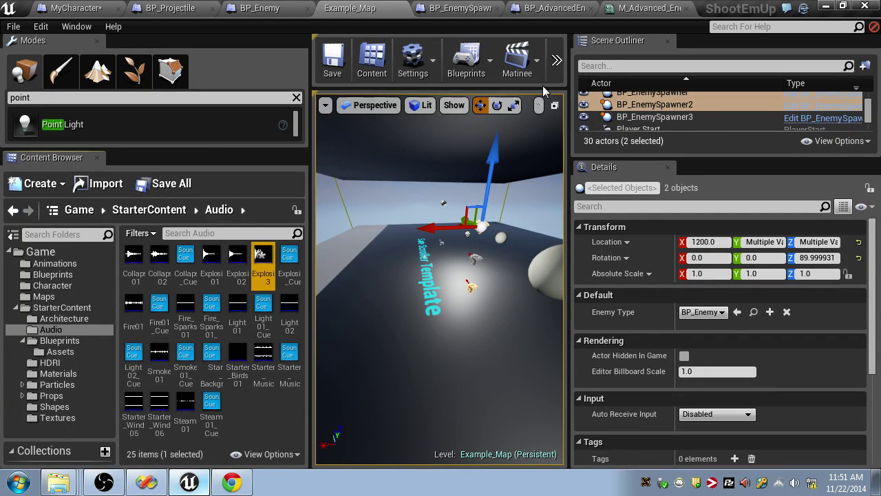
- In MyCharacter's event graph, set the Play Sound at Location node's sound to Explosion3 and compile the blueprint
{"action": "left_click", "coordinate": [619, 9]}
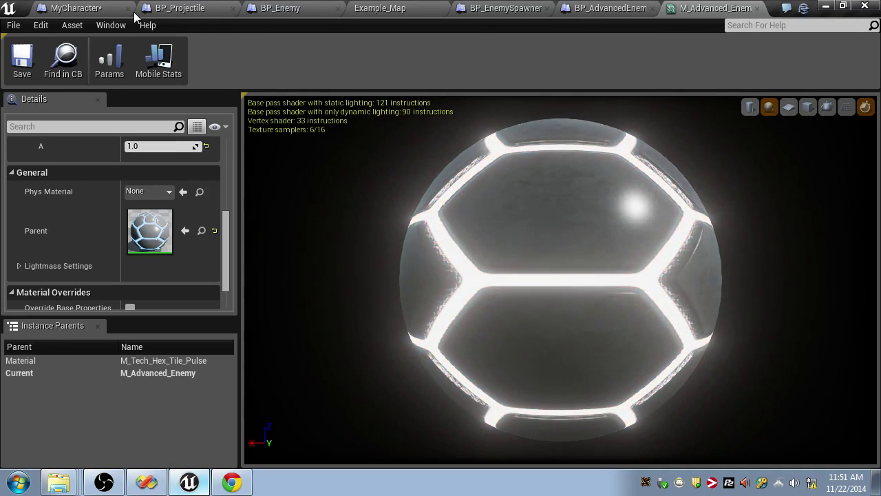
{"action": "left_click", "coordinate": [90, 8]}
{"action": "left_click", "coordinate": [701, 237]}
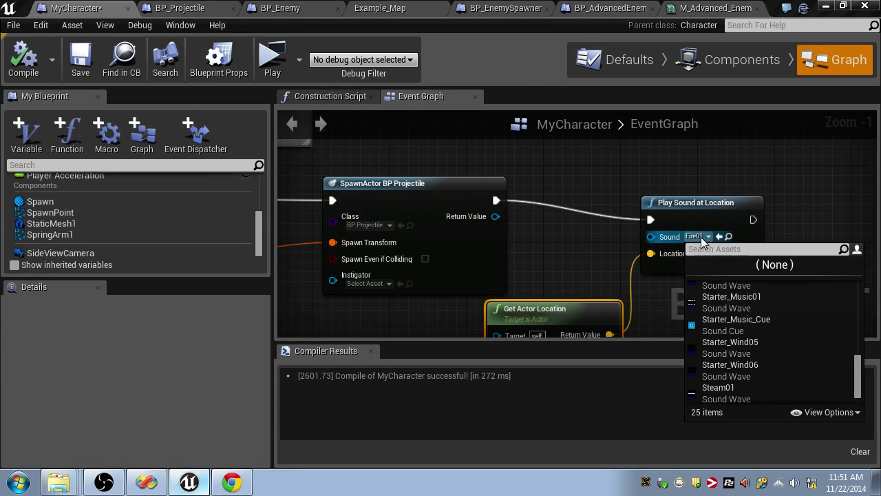
{"action": "type", "text": "expl"}
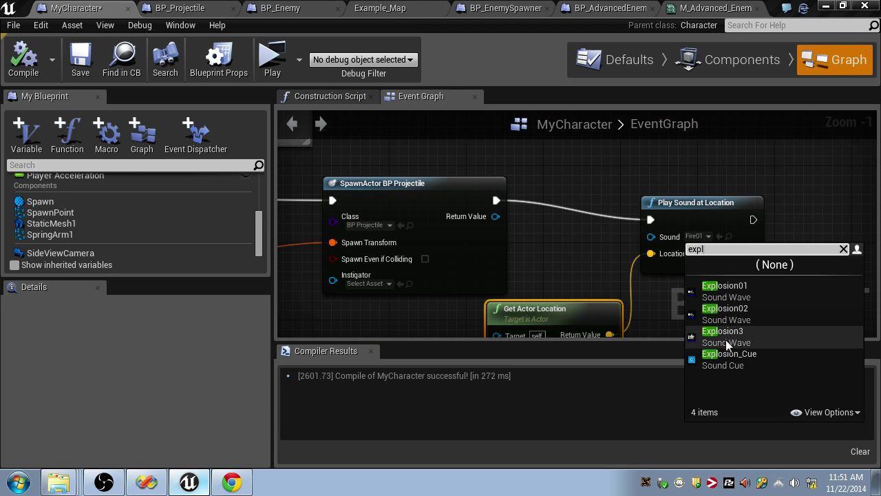
{"action": "left_click", "coordinate": [725, 338]}
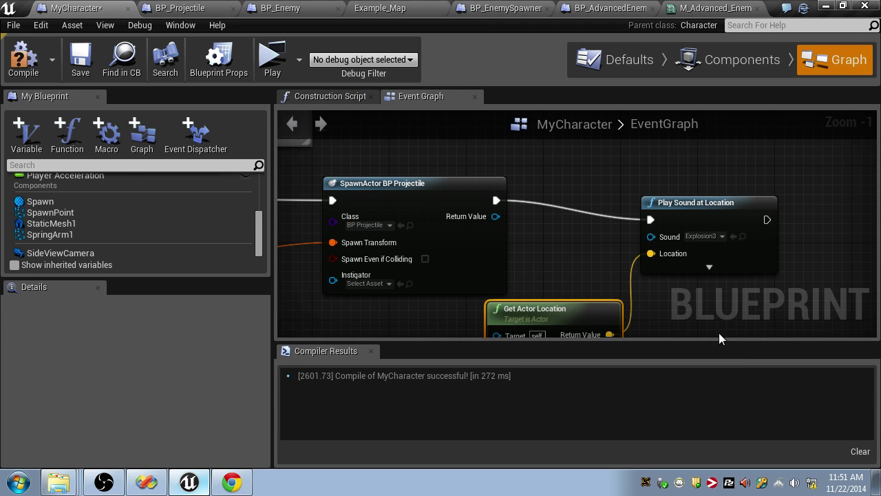
{"action": "left_click", "coordinate": [23, 60]}
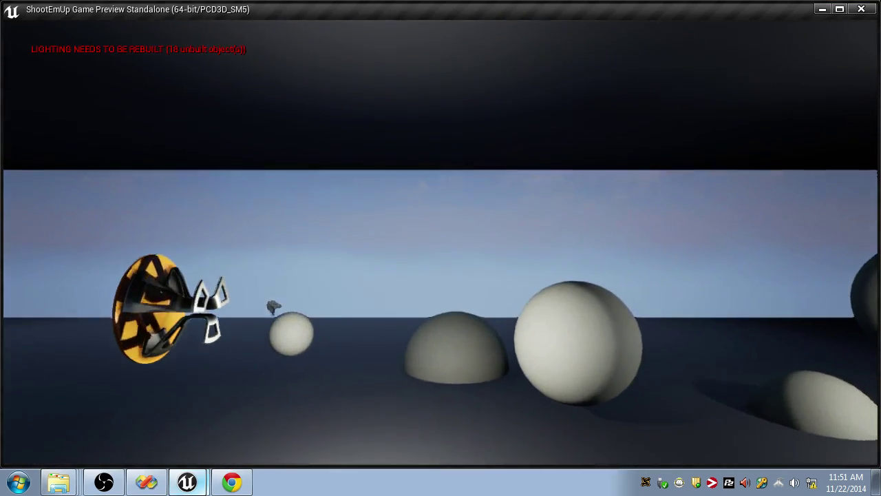
- Play-test the game by moving the ship up and down while firing at enemies to hear the new shot sound, and end the preview
{"action": "key", "text": "w"}
{"action": "key", "text": "space"}
{"action": "key", "text": "space"}
{"action": "key", "text": "space"}
{"action": "key", "text": "s"}
{"action": "key", "text": "space"}
{"action": "key", "text": "space"}
{"action": "key", "text": "w"}
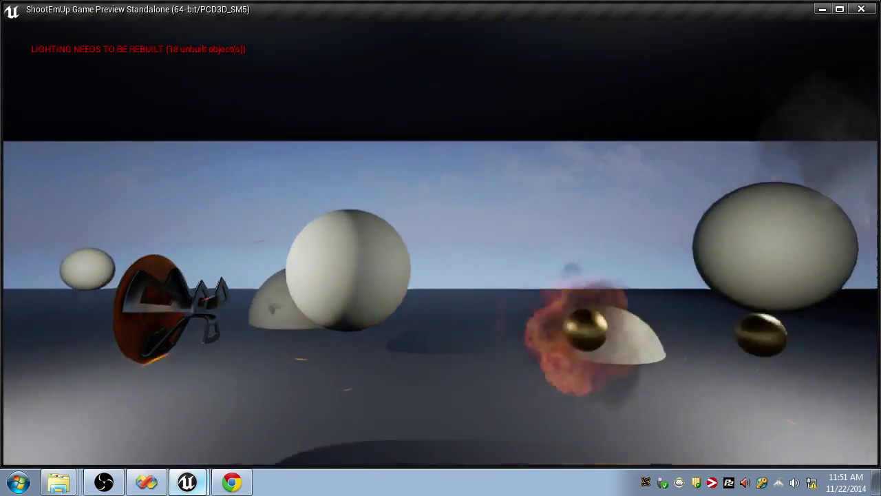
{"action": "key", "text": "Escape"}
- Switch to Chrome and show the downloaded 13-babe good-lookin' (stage 2) MP3 in its Downloads folder
{"action": "left_click", "coordinate": [232, 481]}
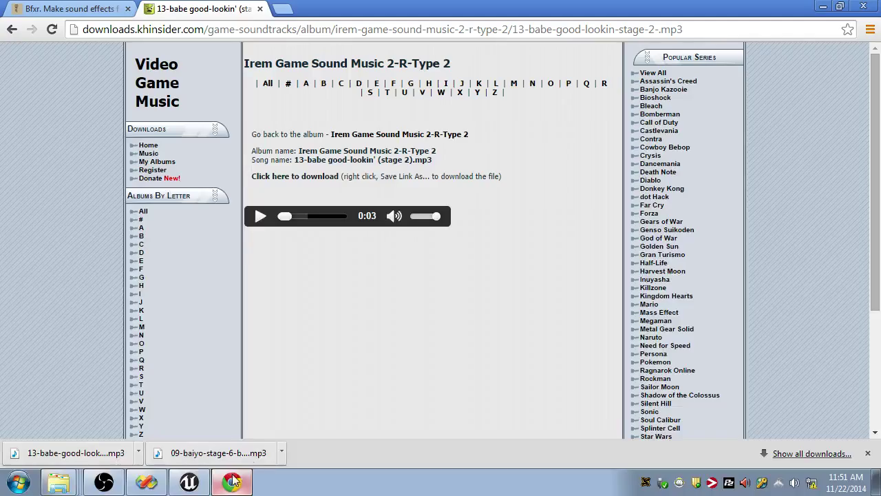
{"action": "left_click", "coordinate": [139, 452]}
{"action": "left_click", "coordinate": [194, 405]}
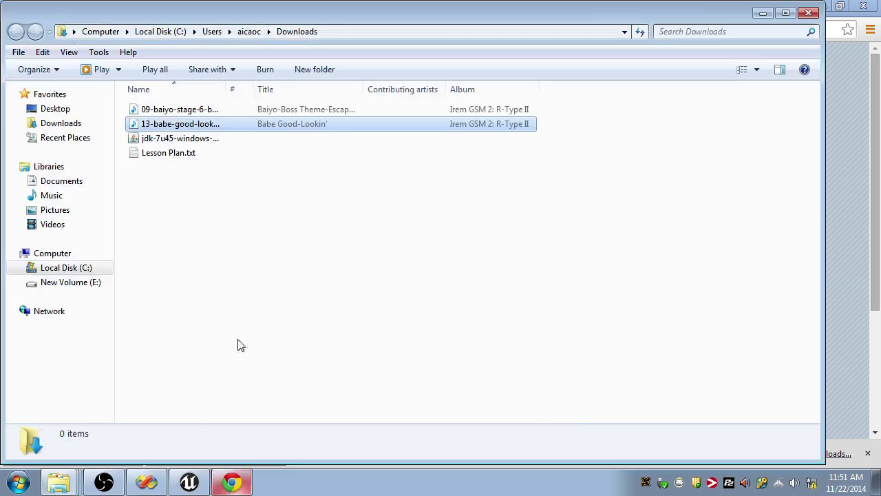
- Return to Example_Map in Unreal Engine, start an import from Downloads, and examine the supported file types for audio formats
{"action": "left_click", "coordinate": [190, 481]}
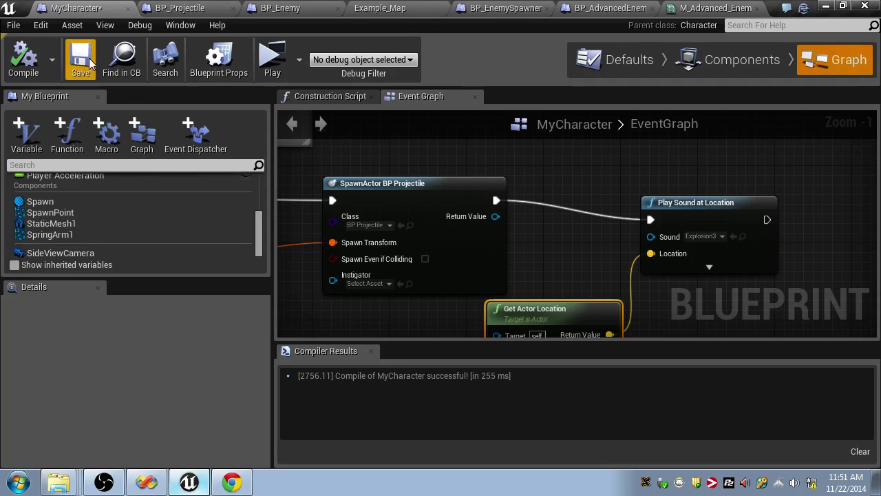
{"action": "left_click", "coordinate": [168, 6]}
{"action": "left_click", "coordinate": [397, 7]}
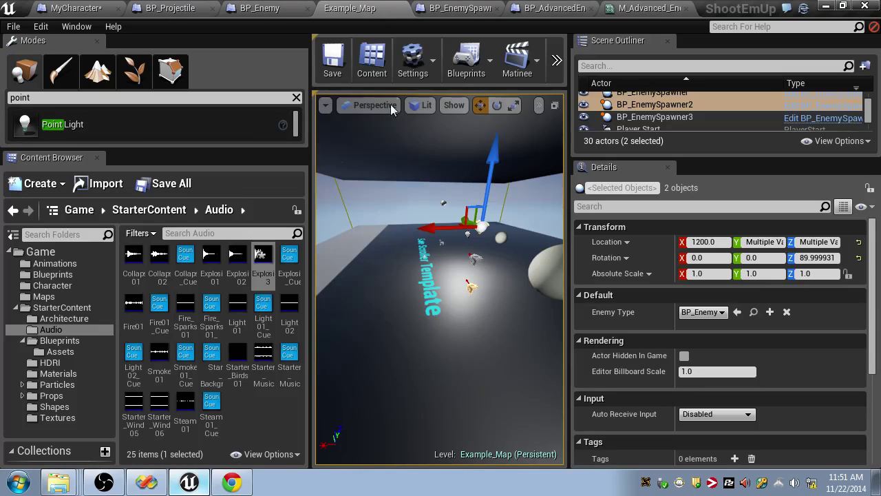
{"action": "left_click", "coordinate": [100, 183]}
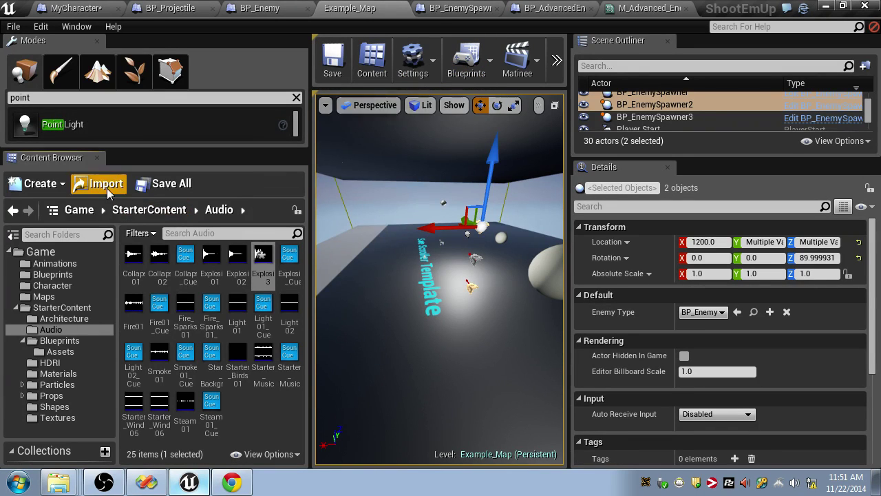
{"action": "left_click", "coordinate": [78, 109]}
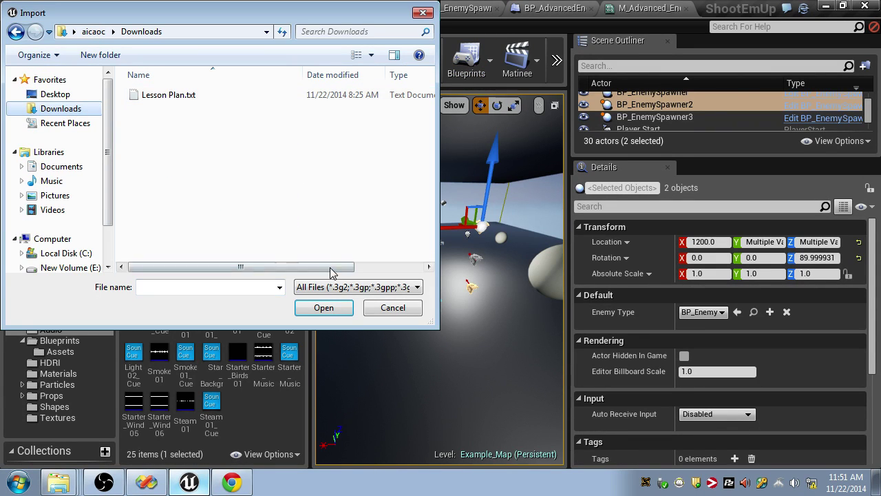
{"action": "left_click", "coordinate": [358, 287]}
{"action": "scroll", "coordinate": [375, 230], "scroll_direction": "down", "scroll_amount": 2}
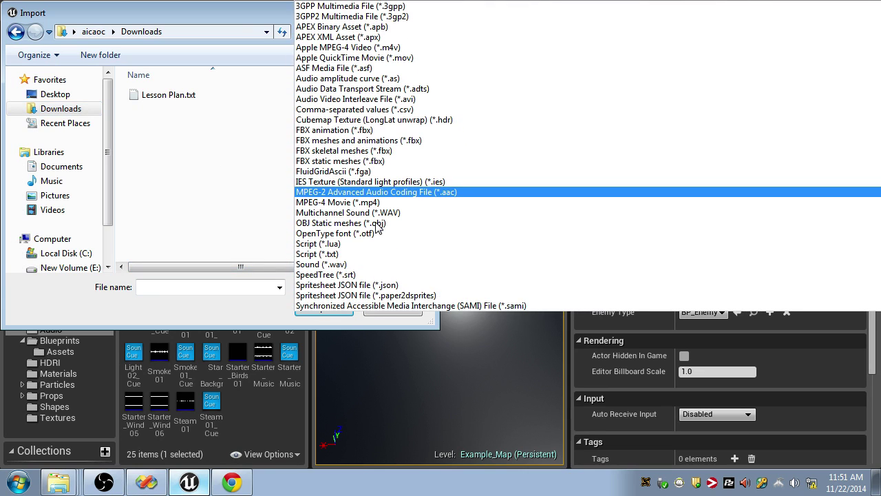
{"action": "scroll", "coordinate": [359, 232], "scroll_direction": "down", "scroll_amount": 4}
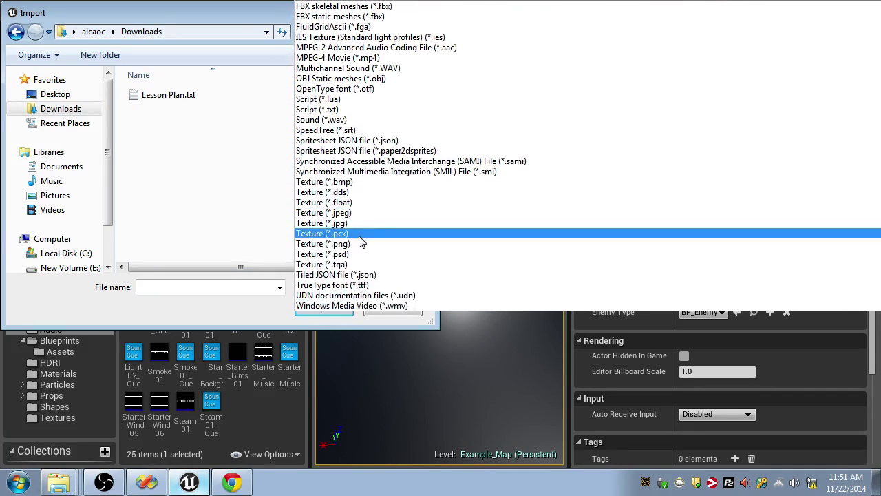
{"action": "scroll", "coordinate": [359, 241], "scroll_direction": "up", "scroll_amount": 2}
{"action": "scroll", "coordinate": [360, 241], "scroll_direction": "down", "scroll_amount": 2}
{"action": "scroll", "coordinate": [360, 242], "scroll_direction": "up", "scroll_amount": 1}
{"action": "left_click", "coordinate": [241, 206]}
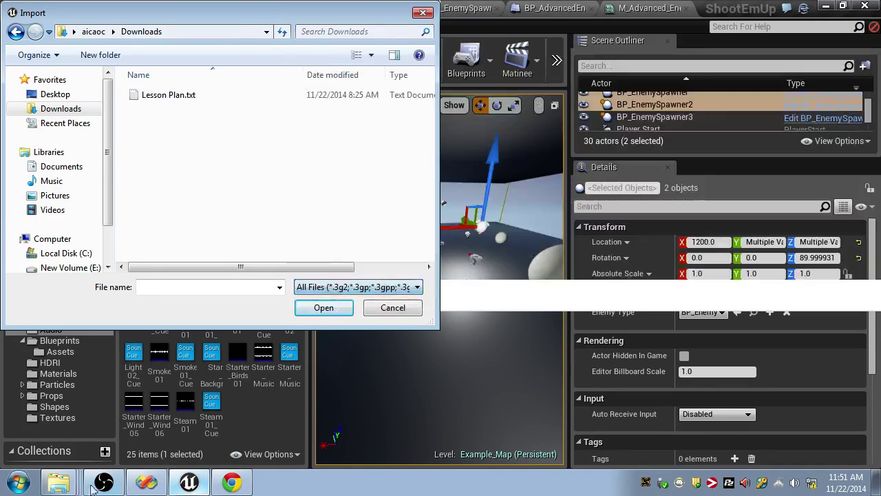
- Open the downloaded 13-babe good-lookin' MP3 from Chrome in the media player and cancel the pending import in Unreal Engine
{"action": "left_click", "coordinate": [224, 483]}
{"action": "left_click", "coordinate": [86, 453]}
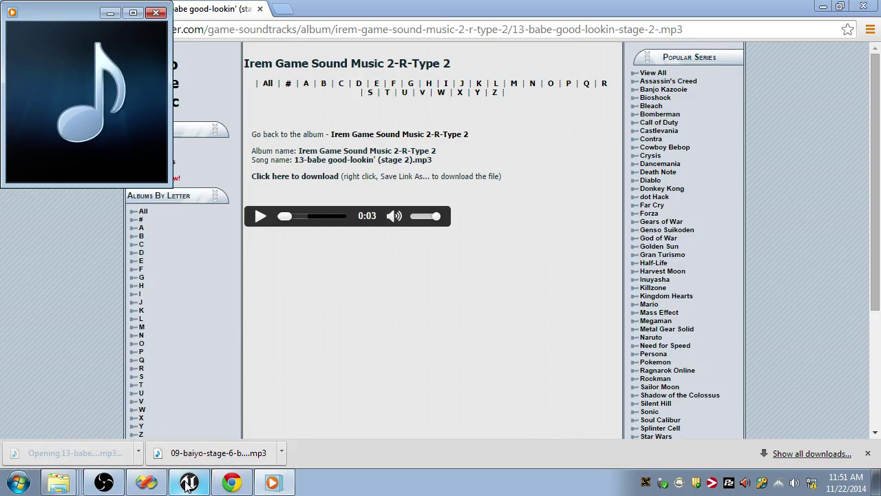
{"action": "left_click", "coordinate": [405, 309]}
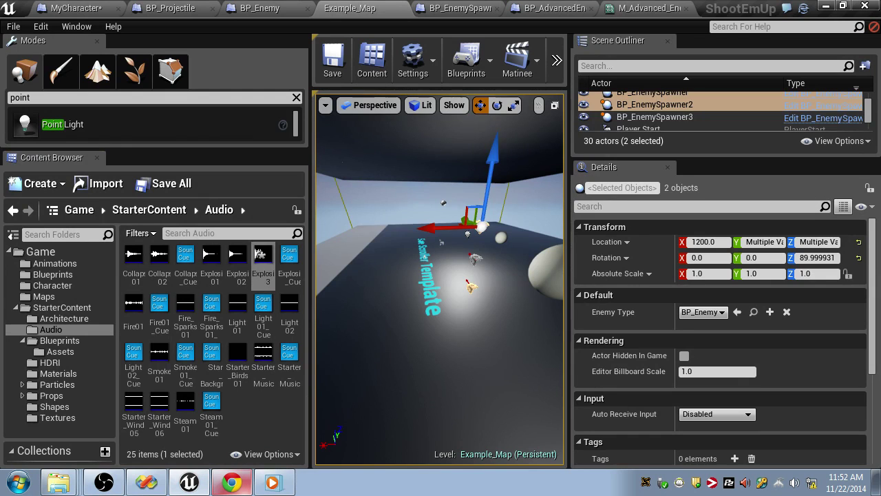
- Play-test Example_Map in the standalone preview, steering the ship up and down among the enemies, and end the preview
{"action": "left_click", "coordinate": [444, 249]}
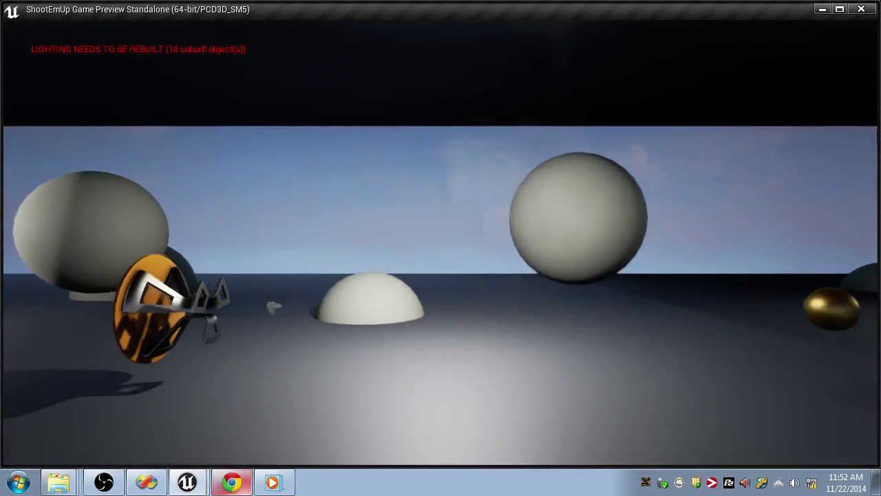
{"action": "key", "text": "Escape"}
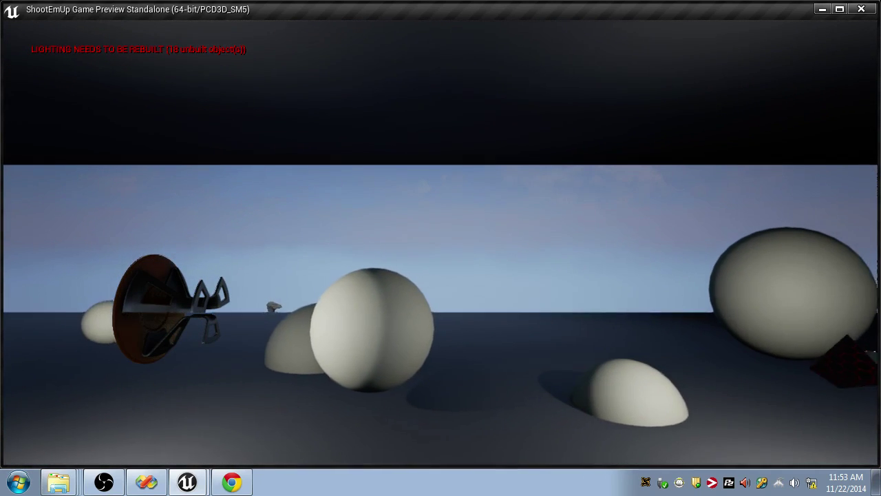
{"action": "key", "text": "w"}
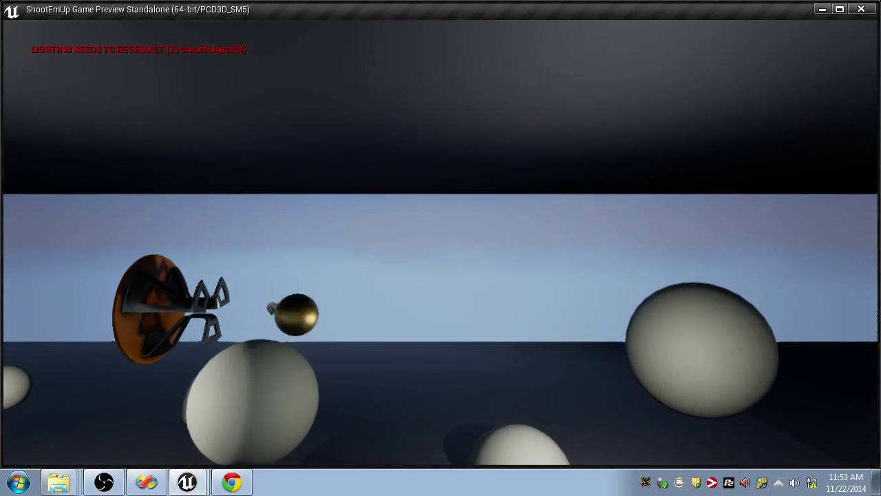
{"action": "key", "text": "s"}
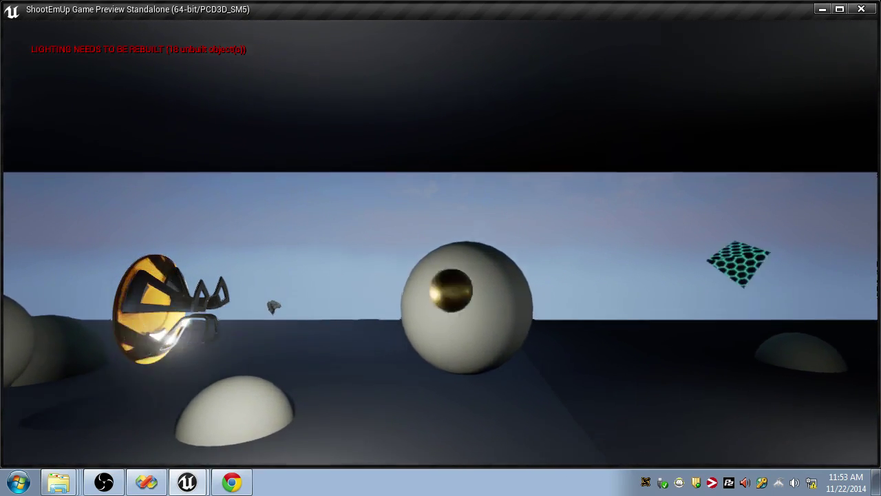
{"action": "key", "text": "s"}
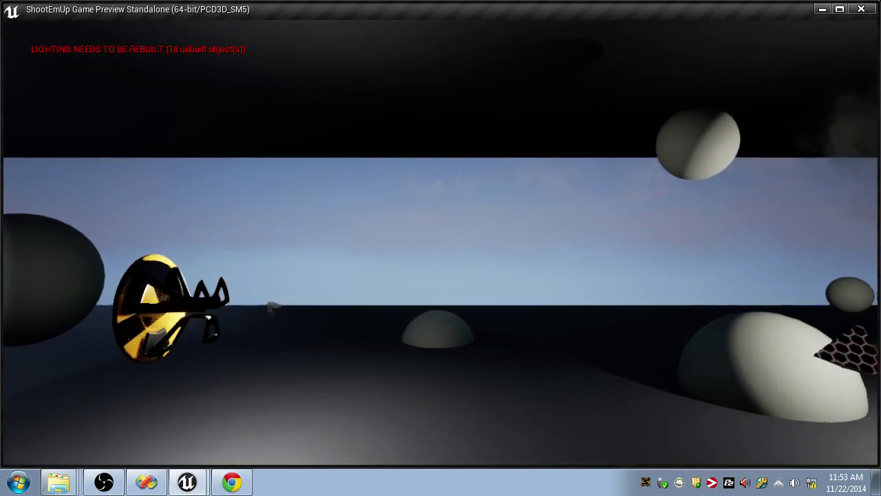
{"action": "key", "text": "Escape"}
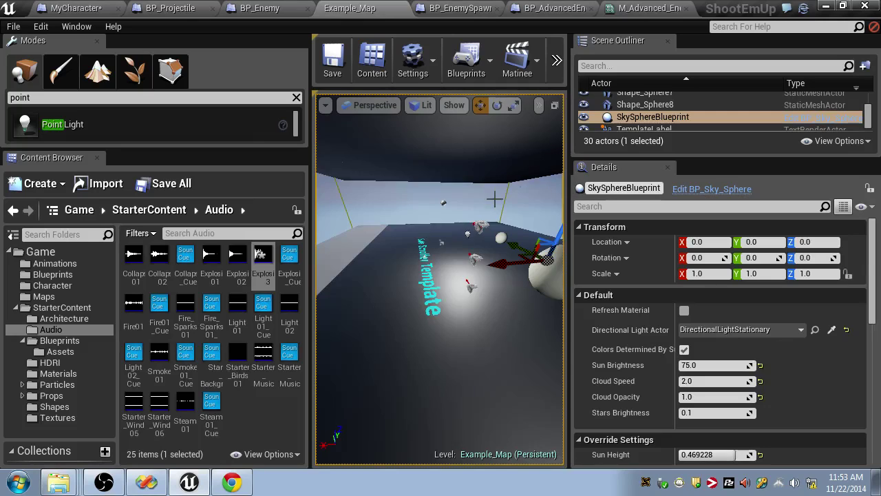
{"action": "right_click_drag", "start_coordinate": [494, 199], "coordinate": [432, 239]}
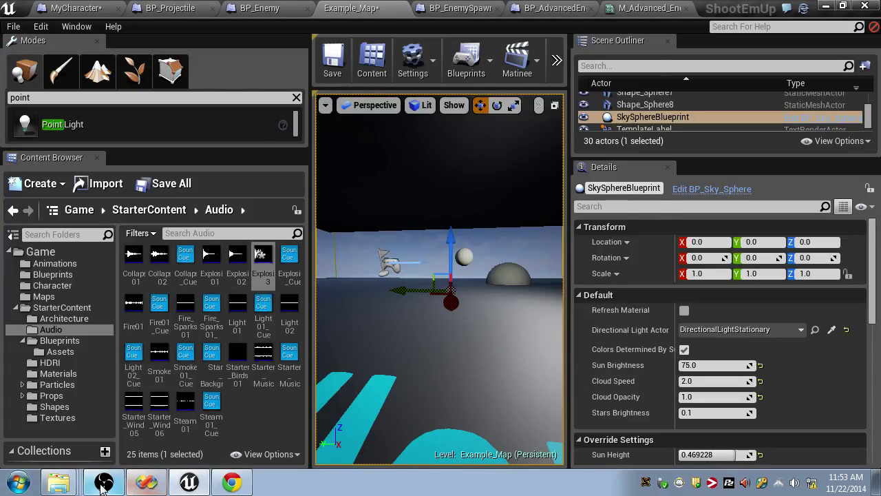
{"action": "left_click", "coordinate": [103, 484]}
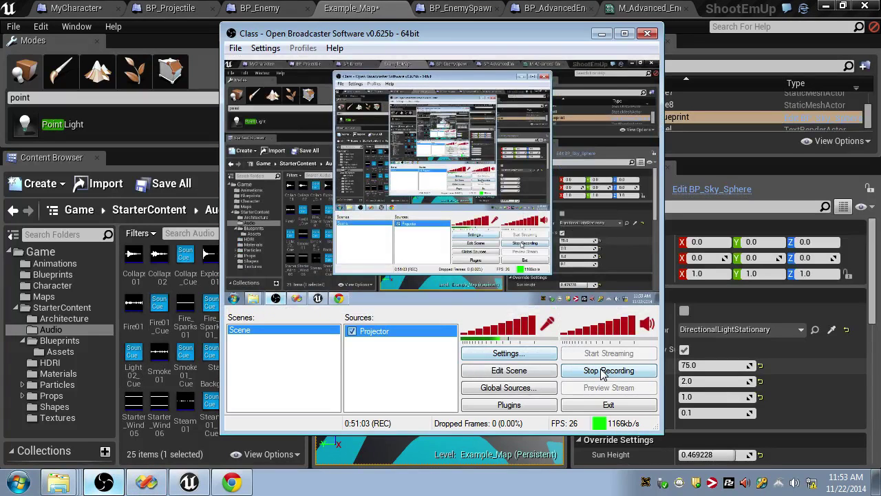